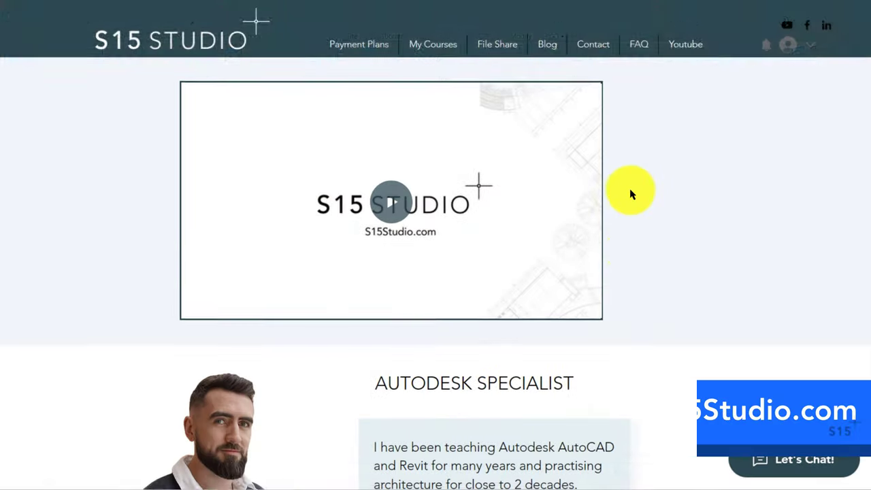
scroll(630, 194, down, 10)
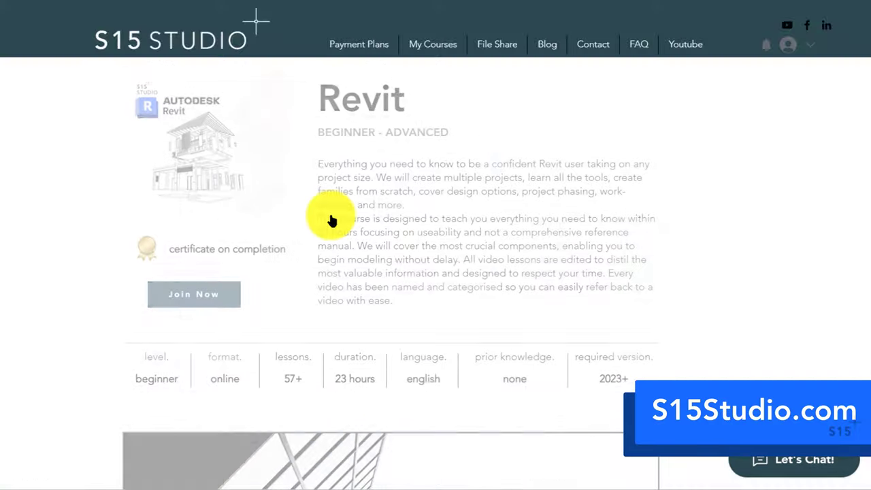
scroll(302, 197, down, 12)
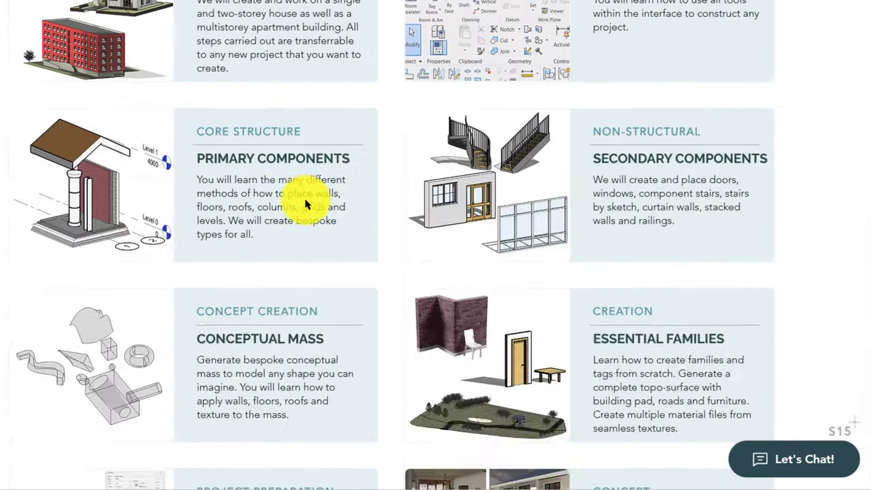
scroll(304, 204, down, 8)
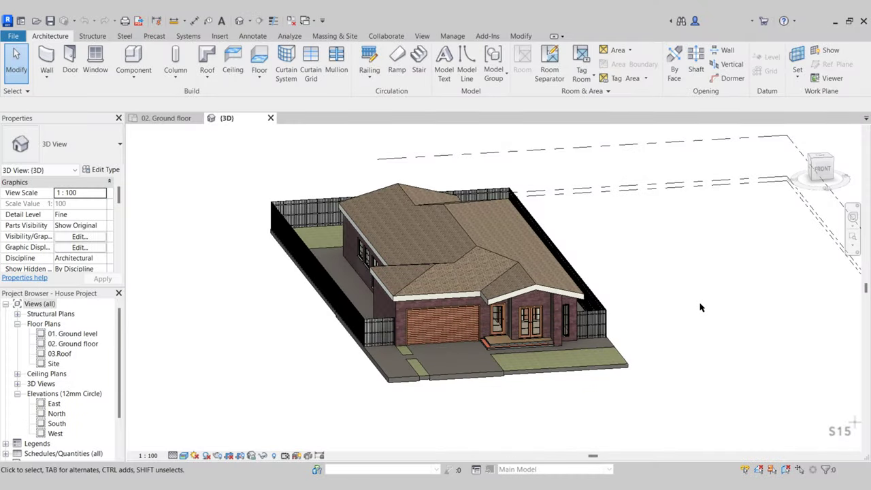
- Open the 02. Ground floor plan and examine the short internal wall below the double doors
click(166, 118)
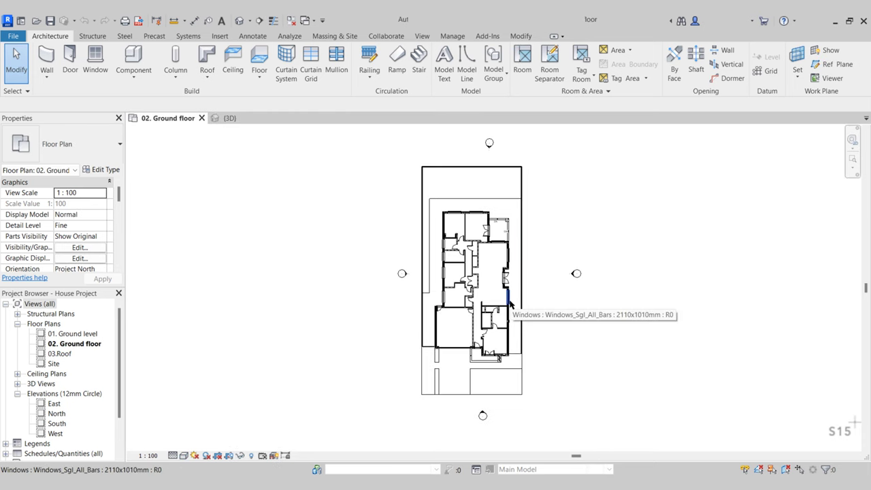
scroll(486, 230, up, 3)
scroll(480, 258, up, 5)
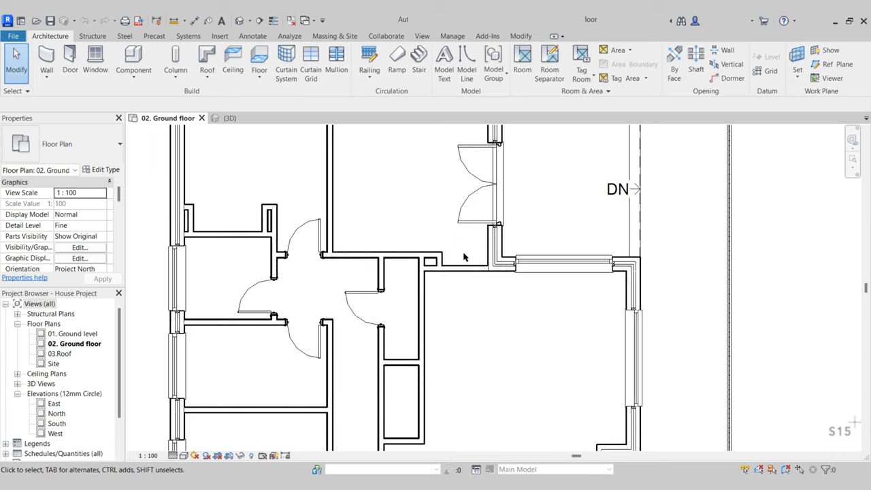
middle_drag(462, 255, 426, 308)
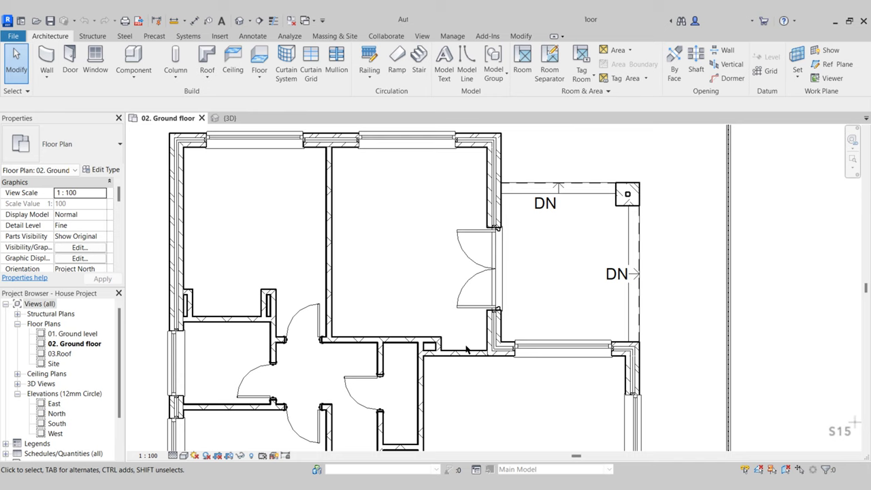
scroll(467, 349, up, 3)
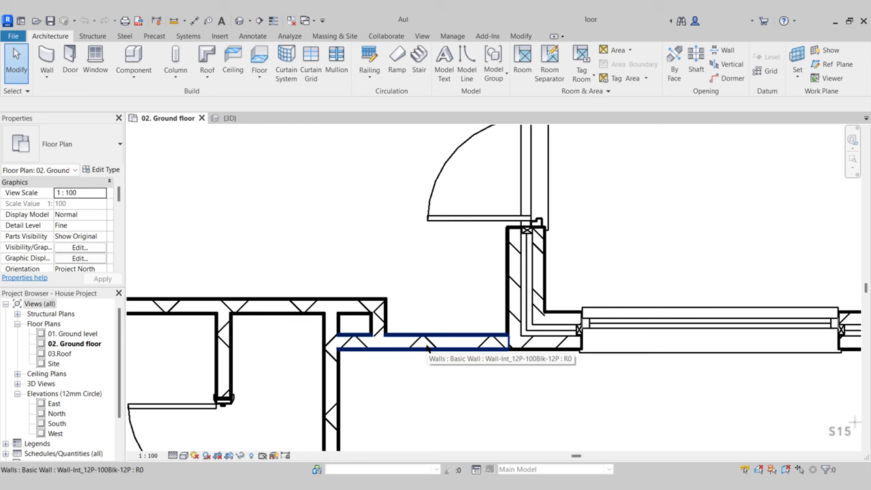
scroll(428, 348, down, 4)
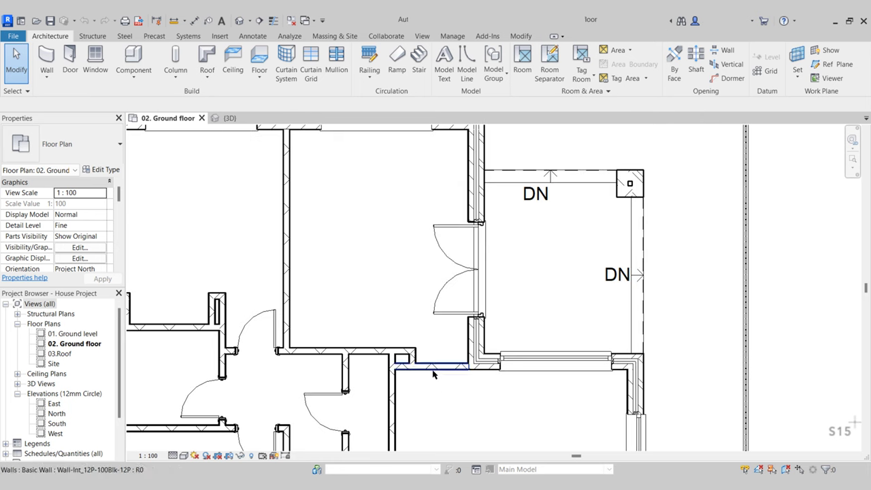
scroll(435, 378, up, 5)
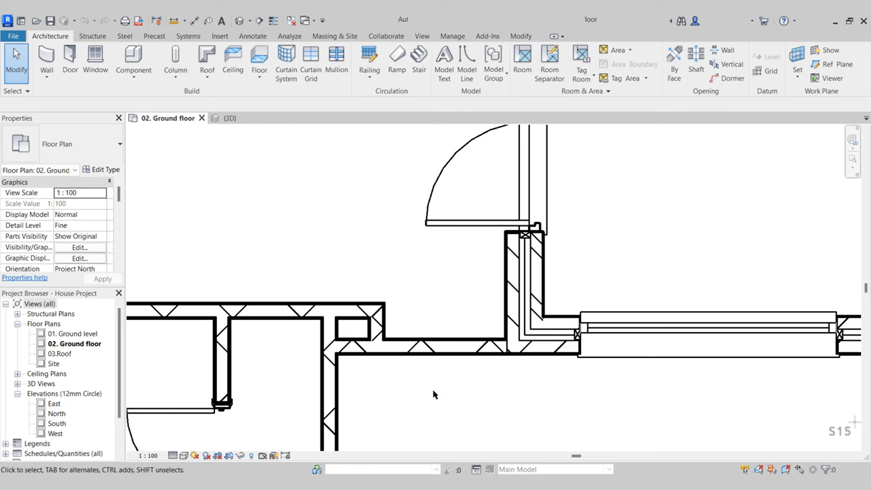
- Start placing a door and browse the family library to the Structural folder under Doors
click(70, 62)
click(492, 74)
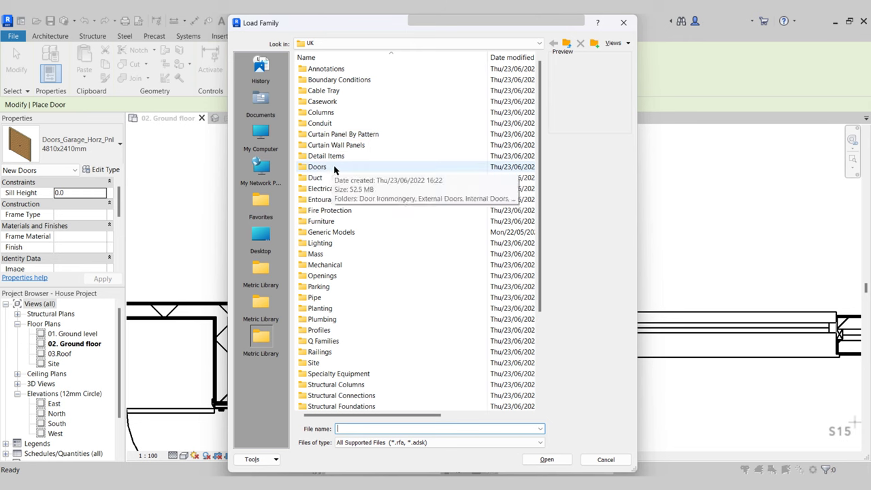
double_click(317, 168)
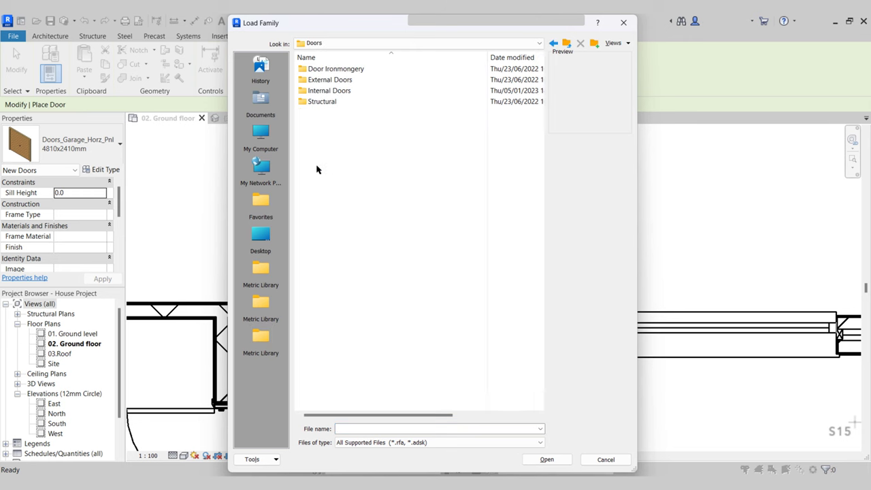
double_click(323, 101)
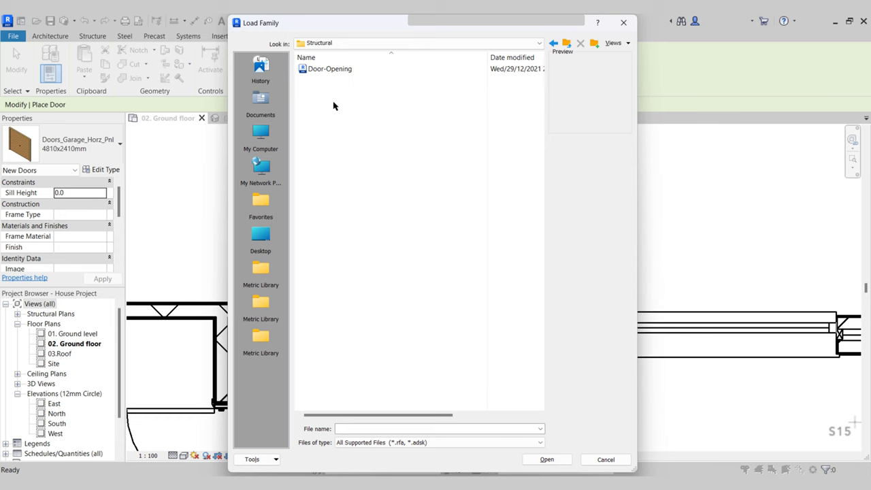
- Preview the Opening-Door family in the library's Openings folder
click(564, 44)
click(564, 44)
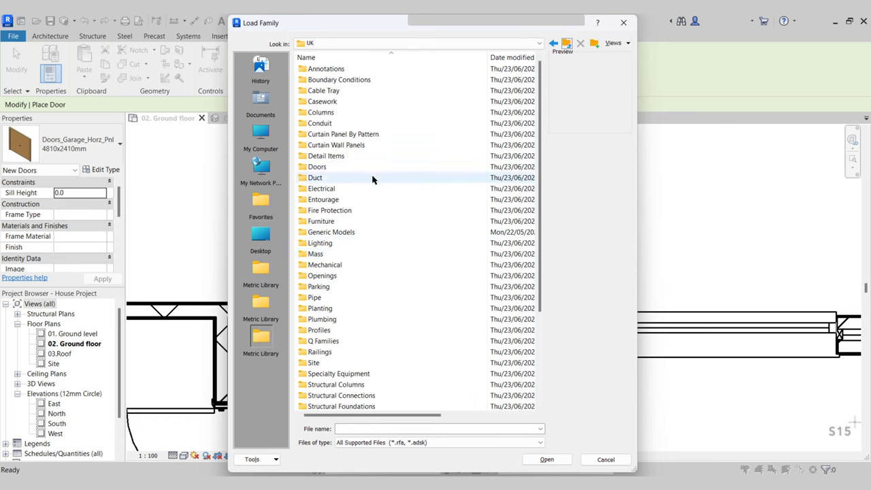
double_click(323, 275)
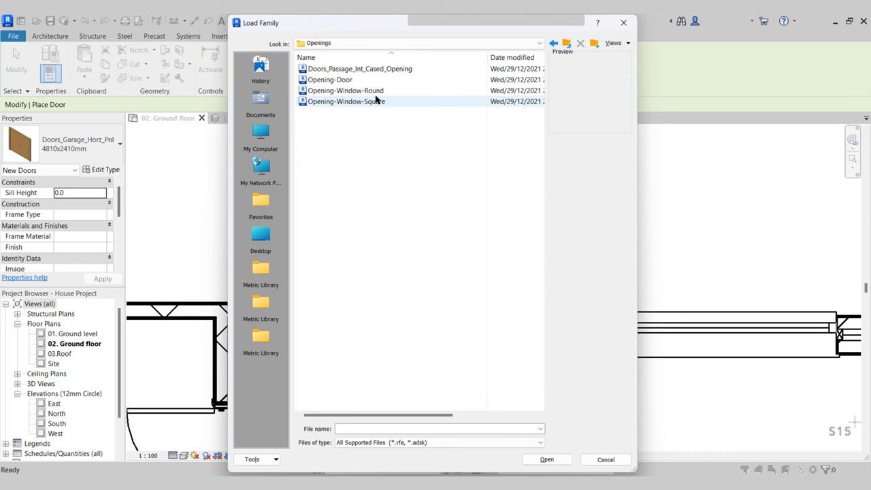
click(341, 80)
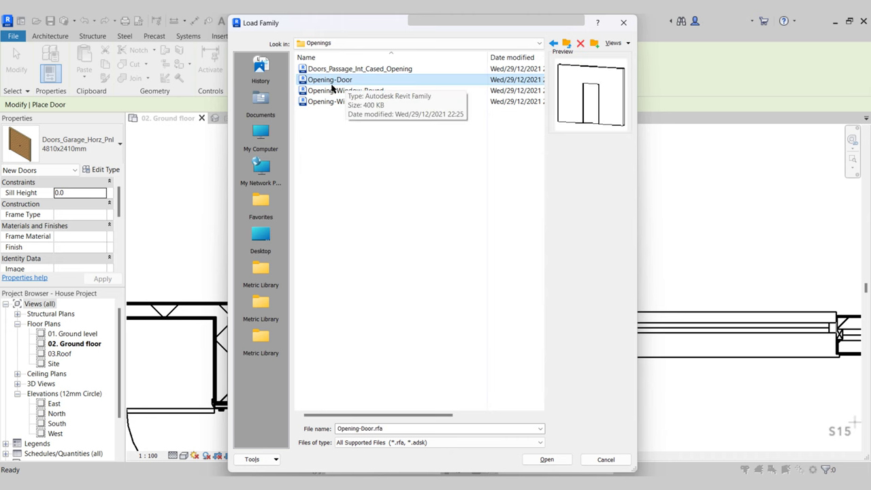
click(564, 44)
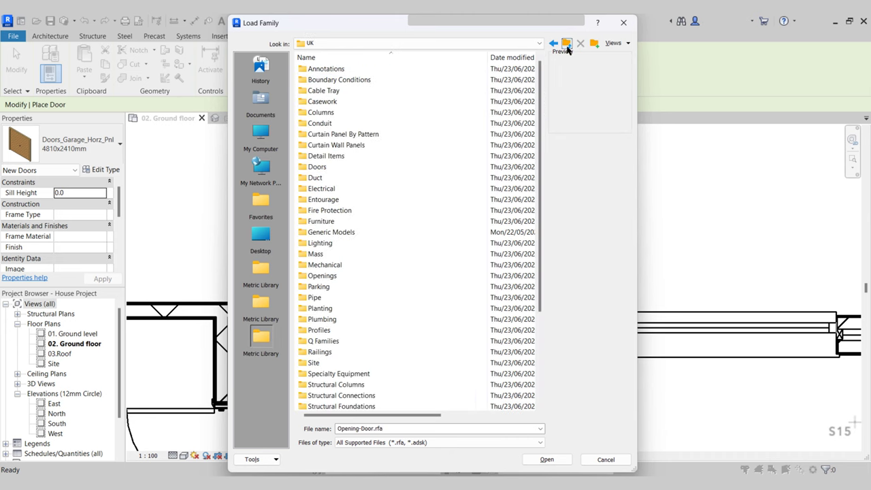
- Load the Door-Opening family from the Structural folder under Doors
double_click(317, 167)
double_click(333, 101)
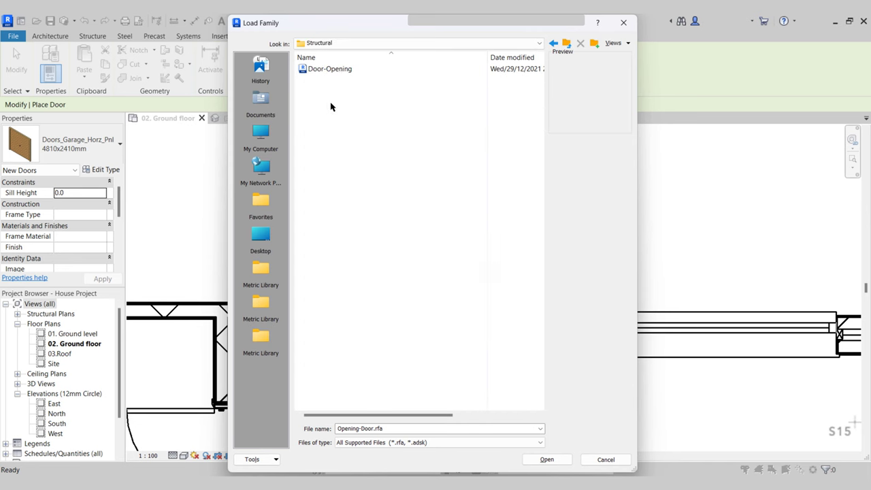
click(333, 69)
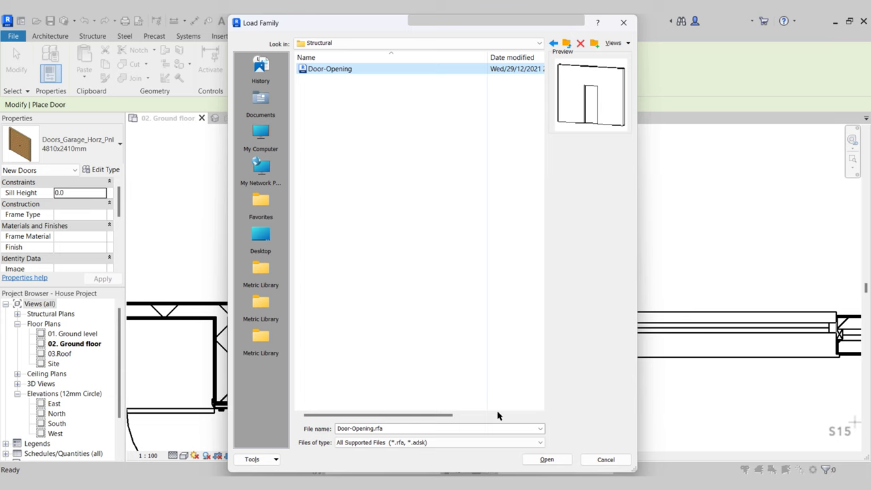
click(547, 460)
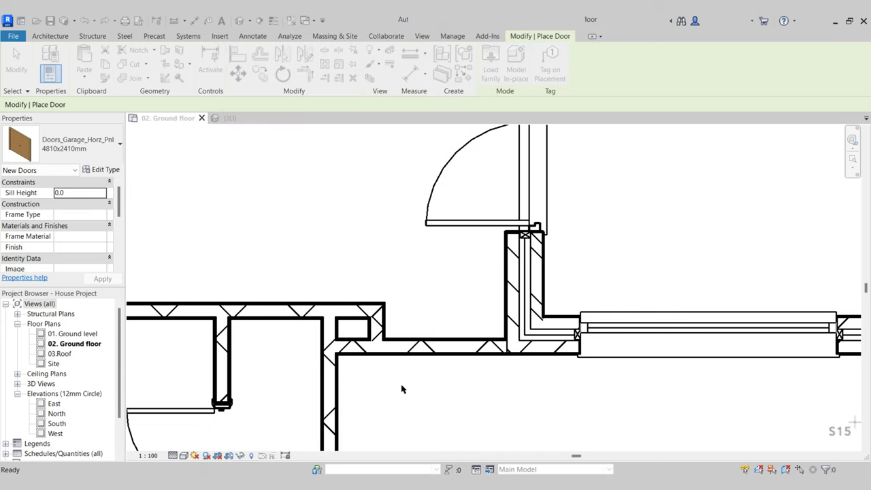
- Place a 0915 x 2134mm Door-Opening in the short internal wall below the double doors
click(442, 348)
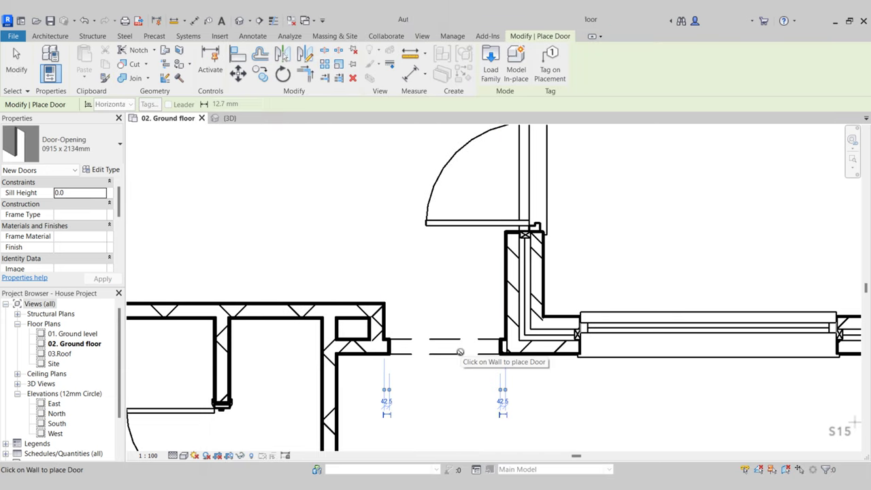
key(Escape)
key(Escape)
mouse_move(456, 380)
middle_down()
mouse_move(464, 361)
mouse_move(443, 385)
middle_up()
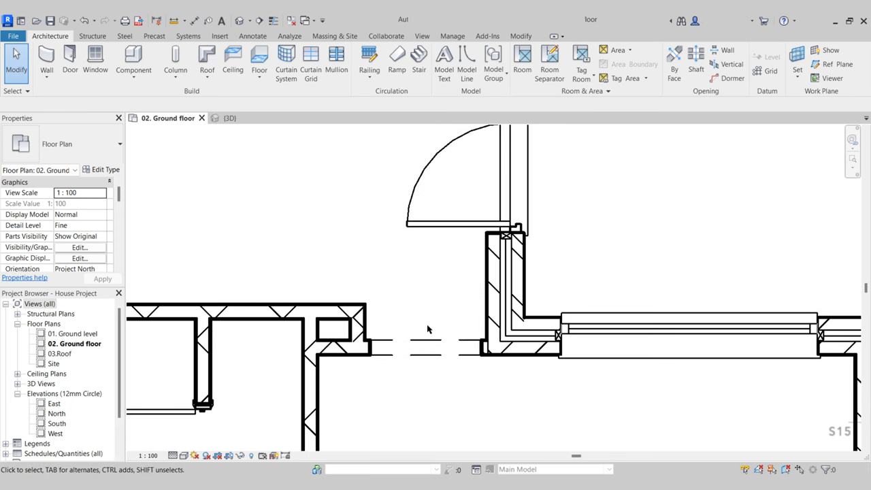
- Measure the clear width between the wall faces on either side of the new opening
scroll(428, 330, up, 3)
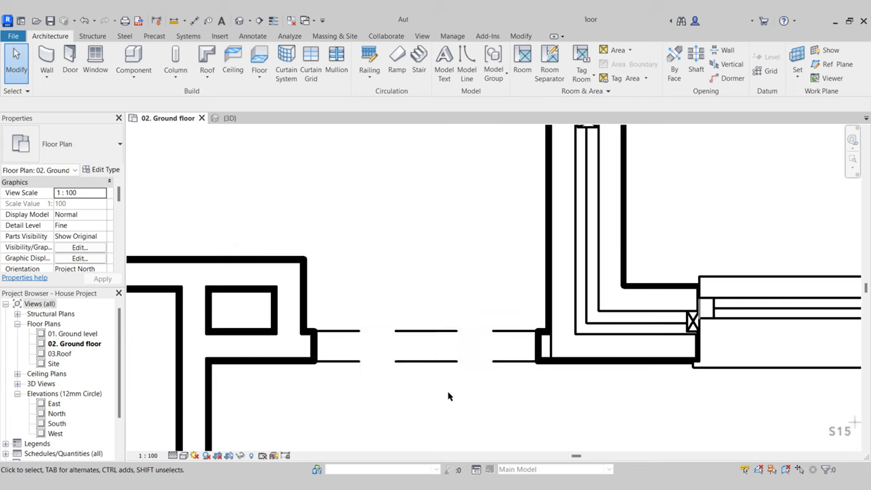
click(175, 24)
click(304, 259)
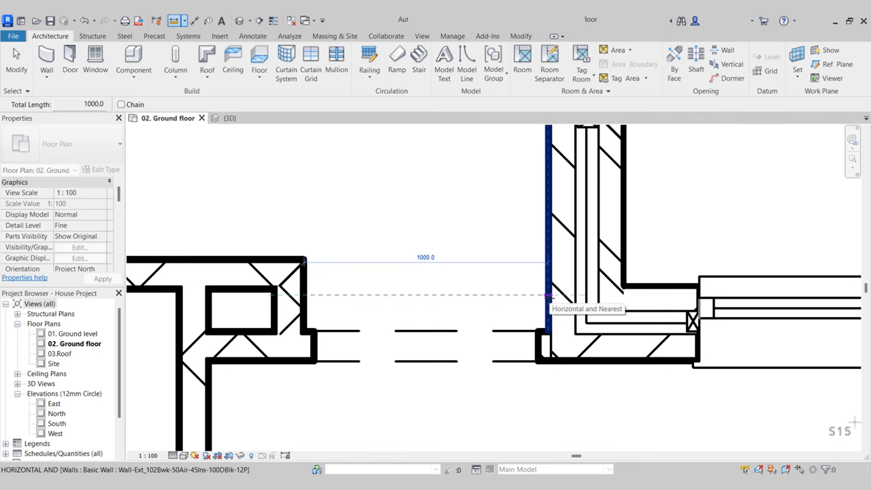
key(Escape)
key(Escape)
- Duplicate the placed opening's type and name the copy 1000x2100mm
middle_drag(444, 300, 453, 281)
click(429, 320)
click(428, 320)
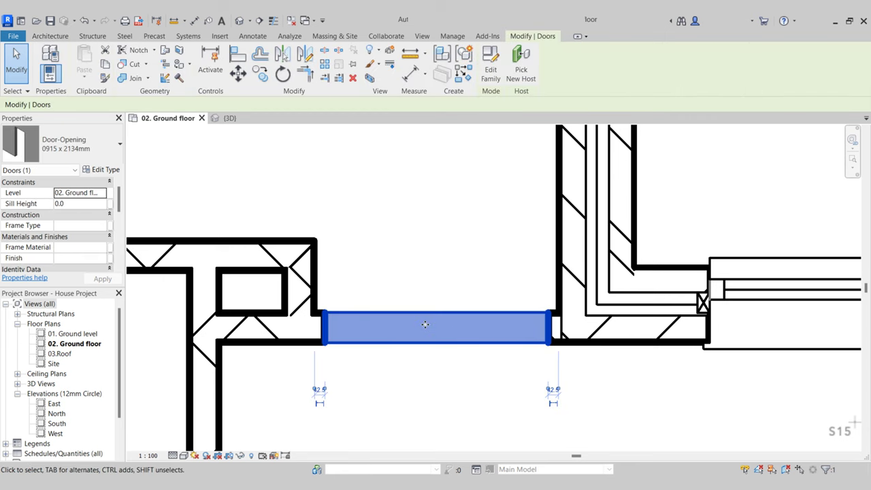
click(102, 169)
click(722, 133)
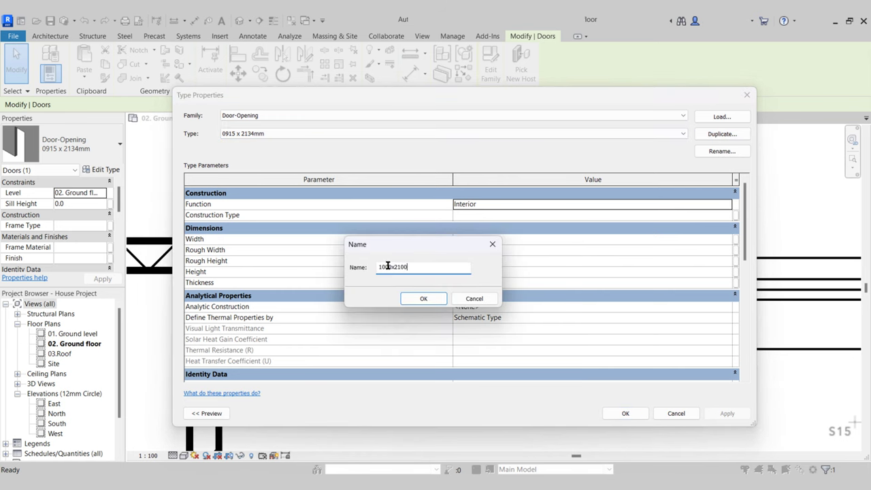
click(404, 303)
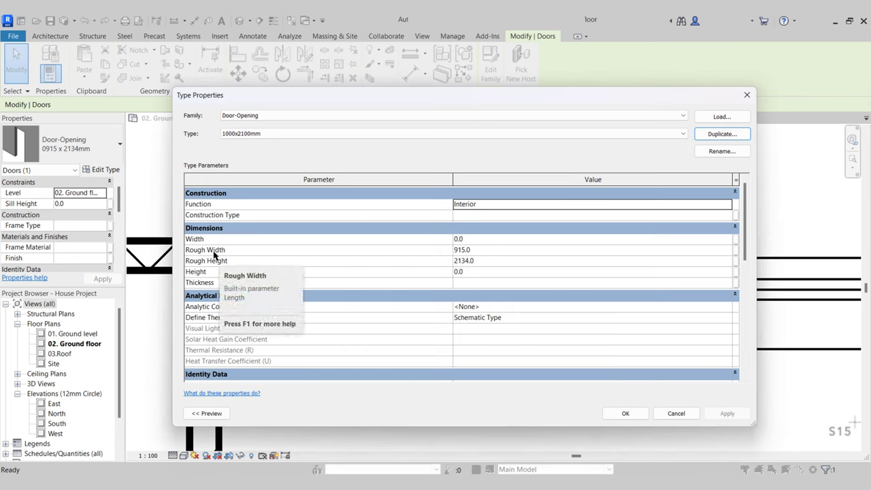
- Set the new type's Rough Width to 1000 and Rough Height to 2100, and apply it to the opening
click(511, 252)
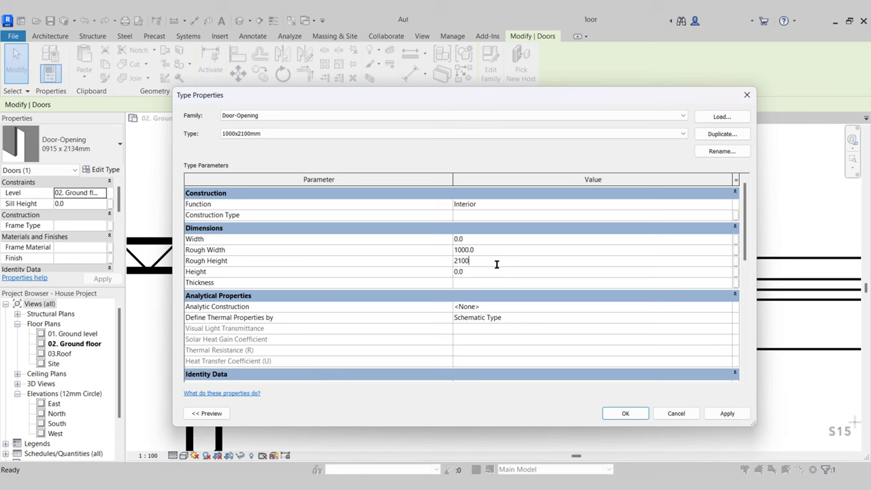
click(626, 413)
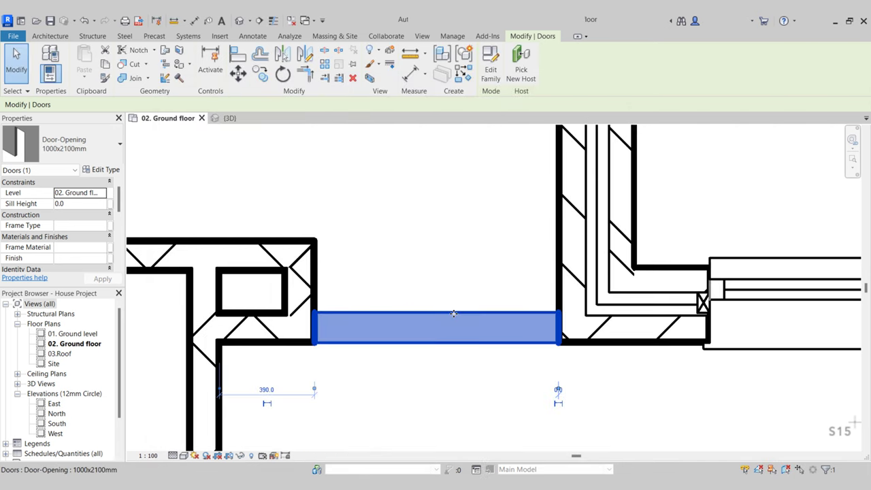
click(436, 258)
- Create a similar 1000x2100mm Door-Opening in the corridor wall, filling the recess between the two enclosed closets
scroll(435, 258, down, 4)
middle_drag(369, 273, 405, 314)
scroll(404, 315, up, 2)
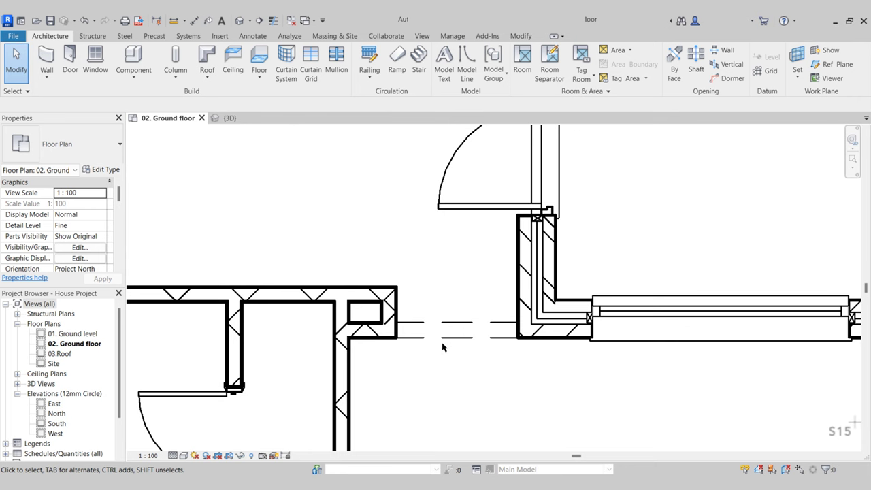
scroll(442, 347, down, 3)
middle_drag(449, 346, 462, 241)
scroll(371, 347, up, 2)
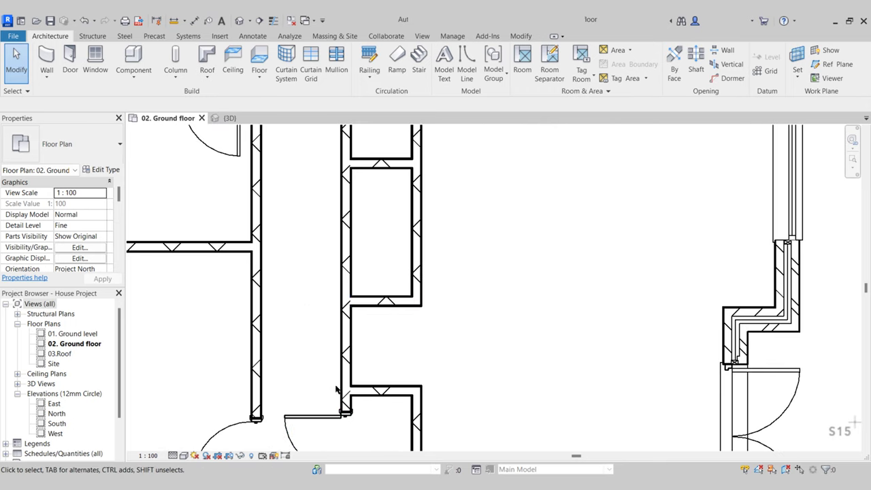
scroll(367, 374, down, 2)
click(436, 176)
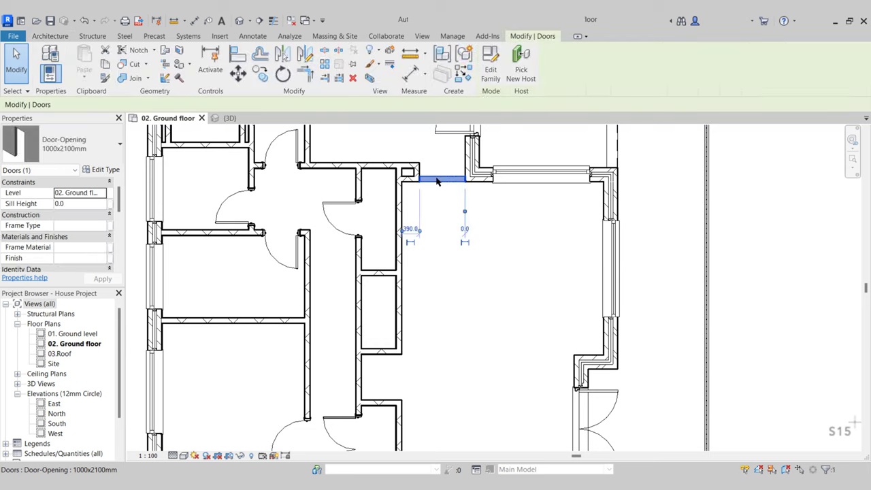
click(463, 71)
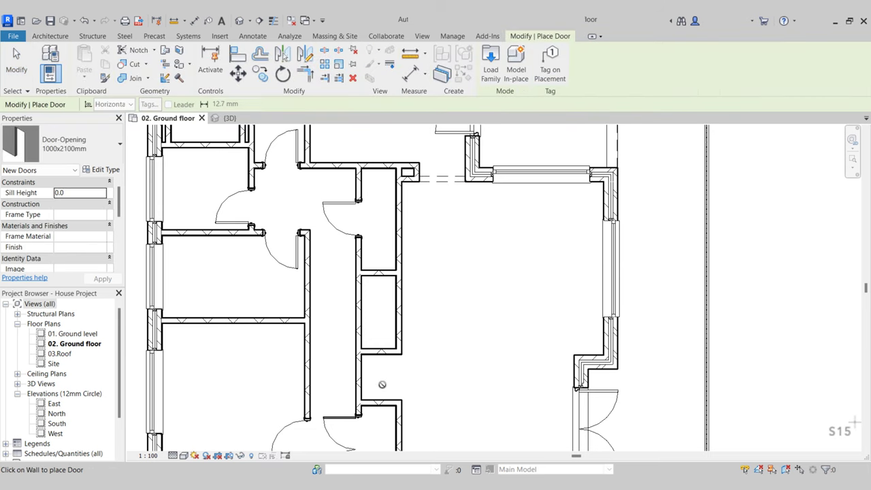
scroll(343, 376, up, 5)
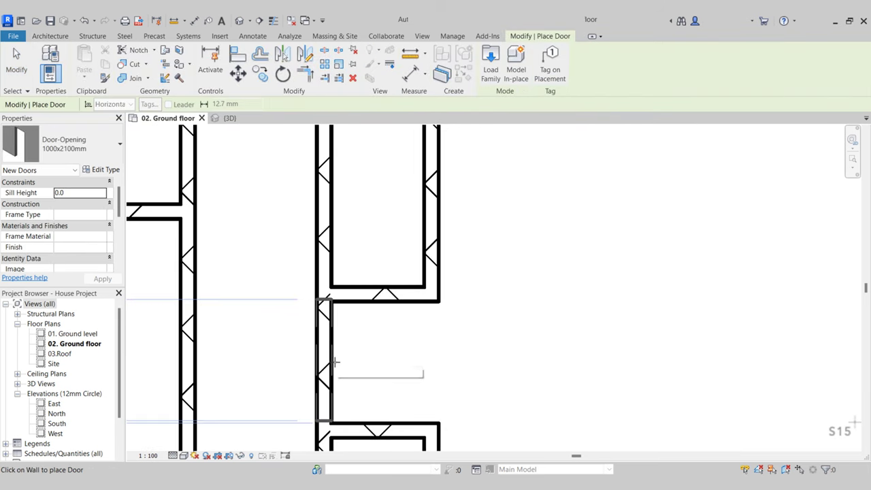
click(344, 347)
key(Escape)
key(Escape)
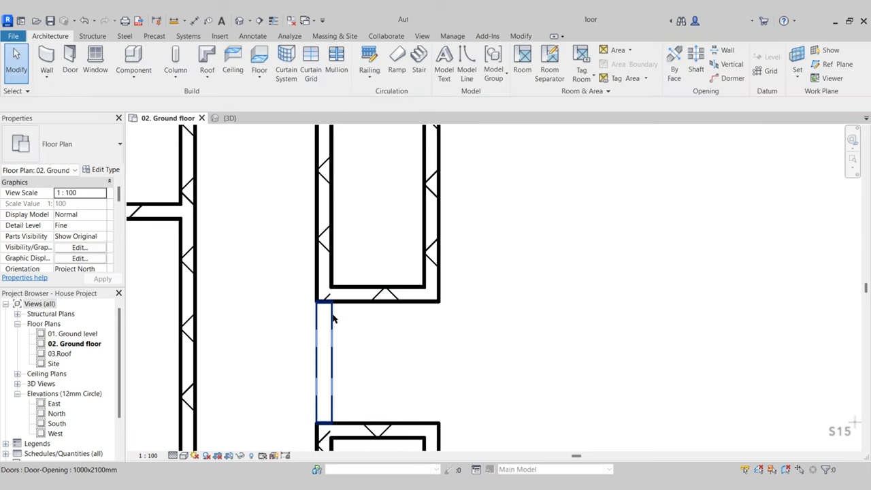
click(332, 305)
scroll(333, 304, up, 4)
scroll(334, 305, down, 3)
middle_drag(382, 295, 347, 304)
click(359, 356)
scroll(359, 356, down, 2)
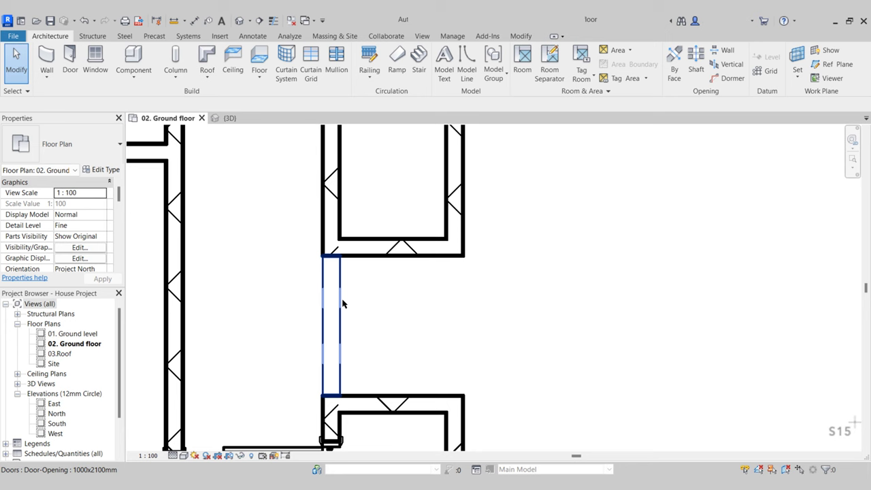
- Move the corridor opening along its wall so its end aligns with the outer face of the adjoining closet wall
click(343, 304)
drag(343, 304, 353, 311)
click(362, 346)
click(334, 304)
scroll(332, 260, up, 1)
scroll(331, 259, up, 1)
key(m)
key(v)
scroll(360, 278, up, 1)
click(351, 271)
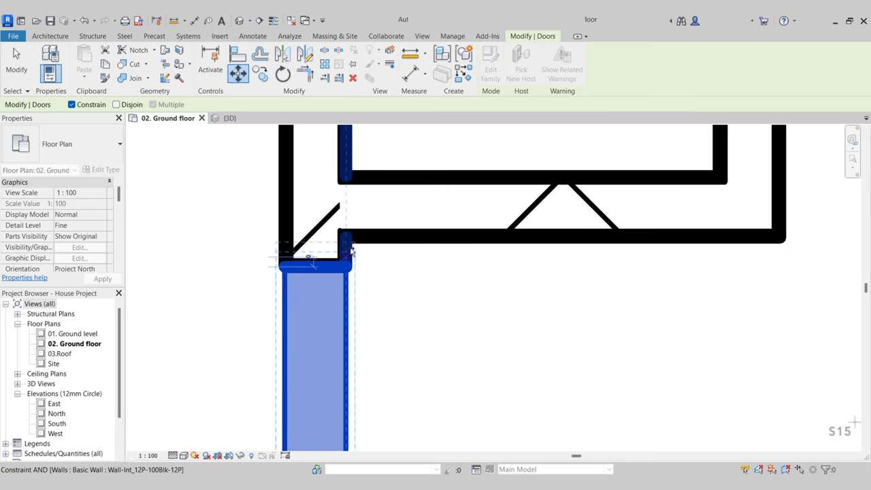
click(350, 241)
key(Escape)
- Extend the horizontal internal wall past the short wall stub until it meets the corridor wall
scroll(373, 242, down, 5)
scroll(411, 296, down, 2)
scroll(445, 249, up, 4)
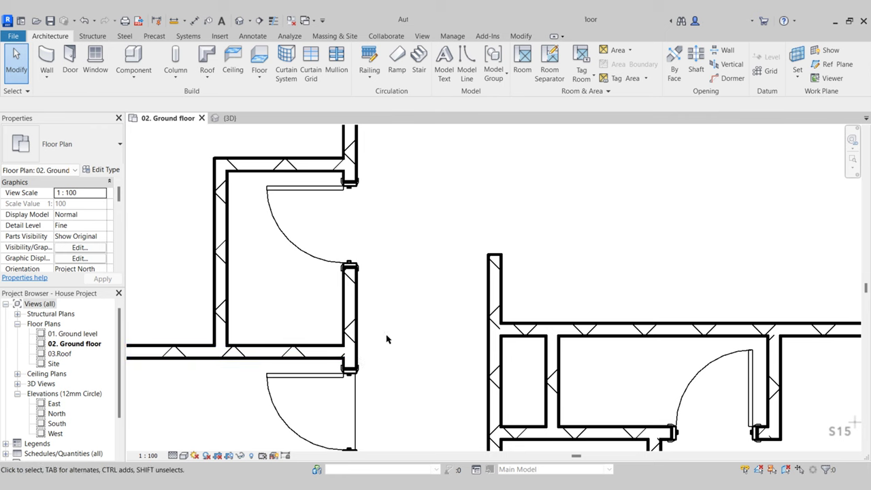
click(506, 329)
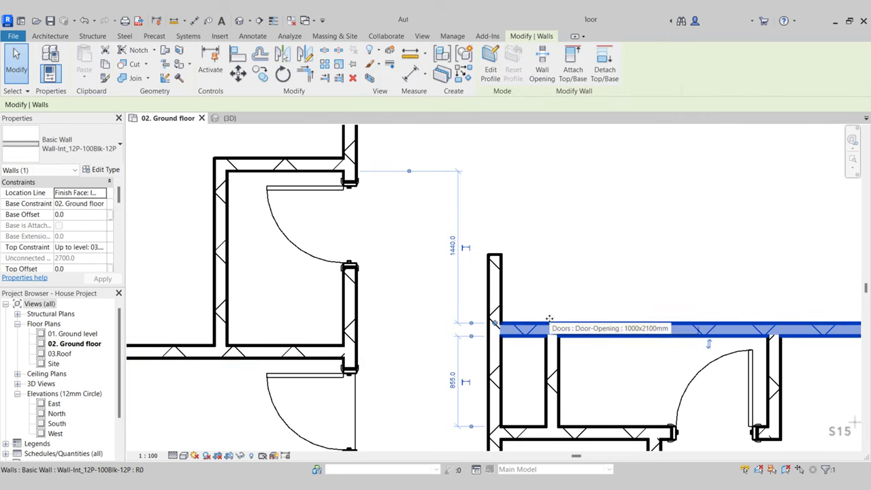
drag(493, 326, 356, 326)
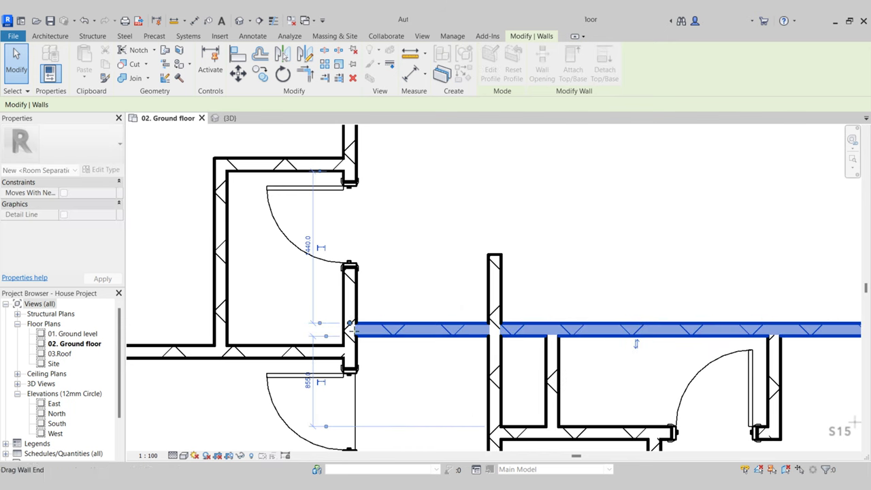
click(363, 295)
- Create a similar 1000x2100mm Door-Opening in the extended section of the horizontal wall
scroll(367, 327, down, 3)
scroll(390, 222, up, 2)
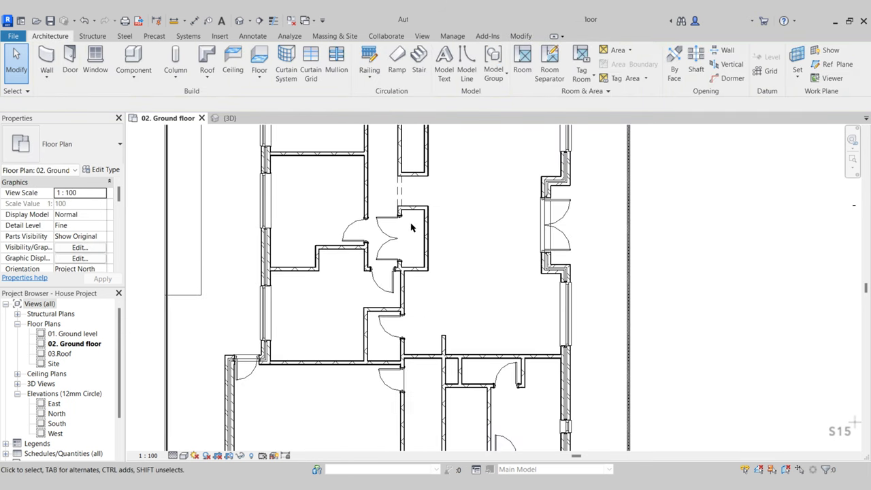
click(396, 180)
click(454, 72)
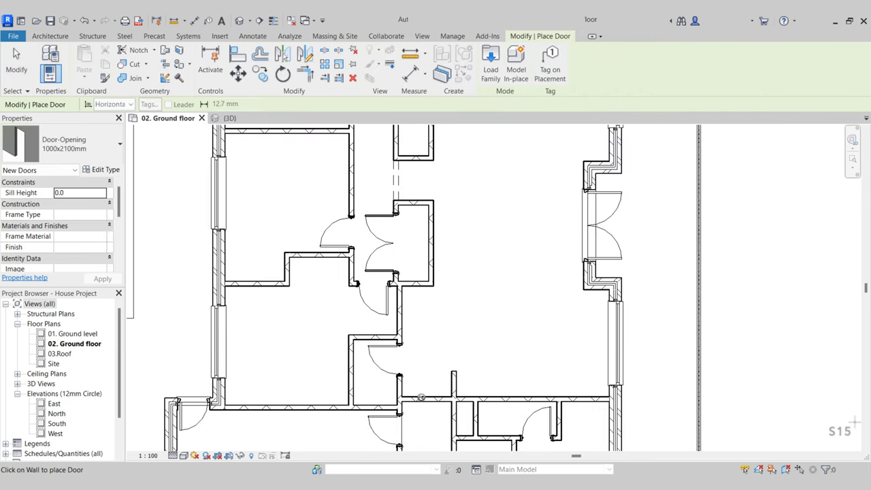
scroll(435, 398, up, 5)
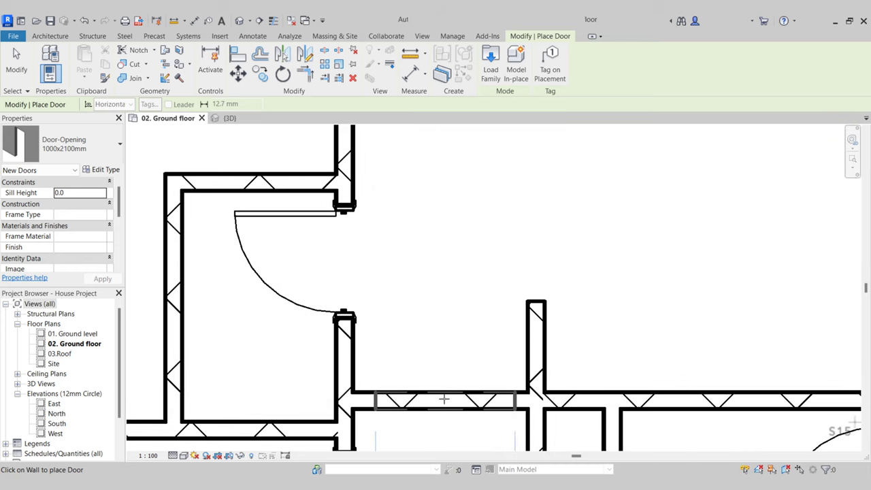
click(443, 399)
scroll(439, 402, down, 2)
middle_drag(439, 402, 443, 333)
scroll(433, 314, up, 3)
key(Escape)
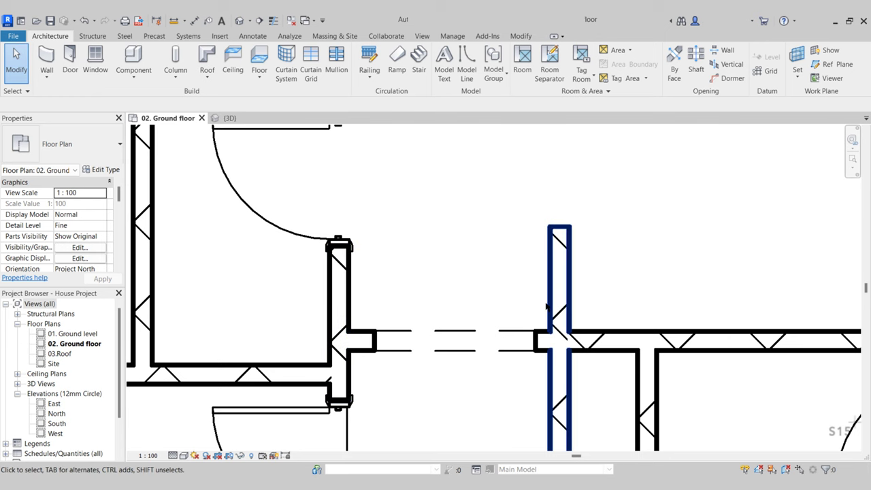
- Measure the clear width between the wall faces at the two ends of the extended wall section
click(183, 24)
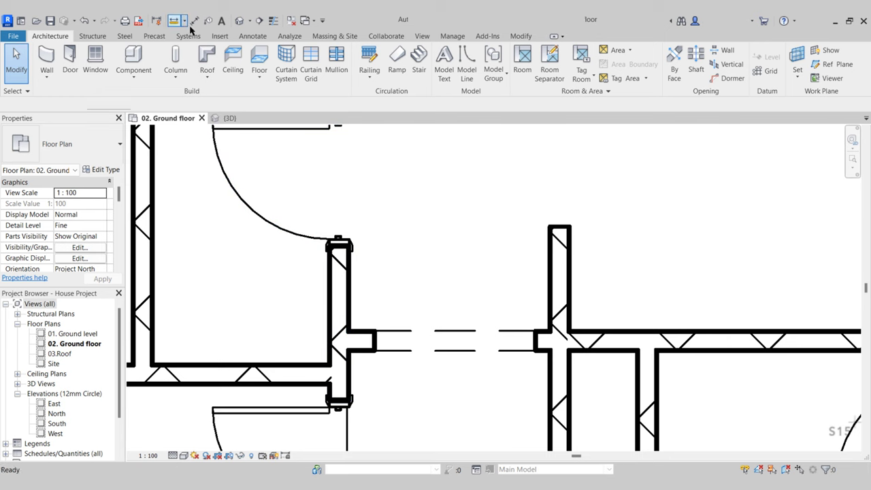
click(548, 305)
key(Escape)
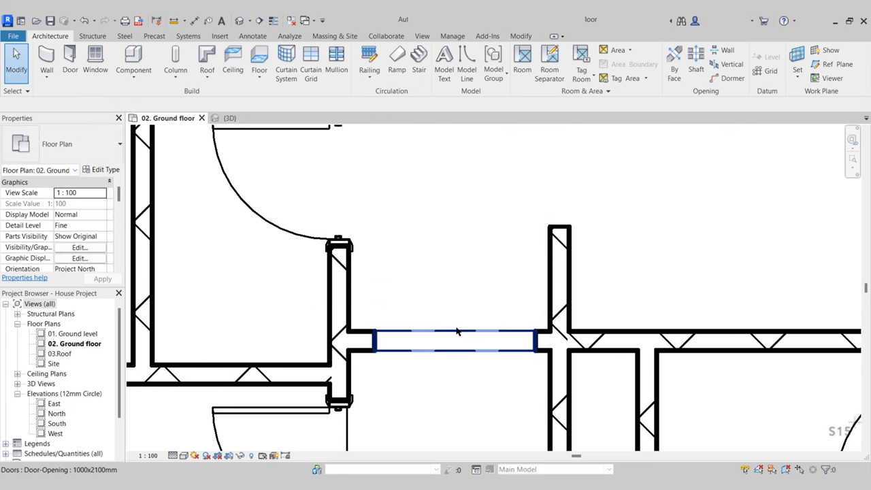
- Duplicate the type of the opening in the extended wall and name the copy 1250x2100mm
click(457, 331)
click(102, 170)
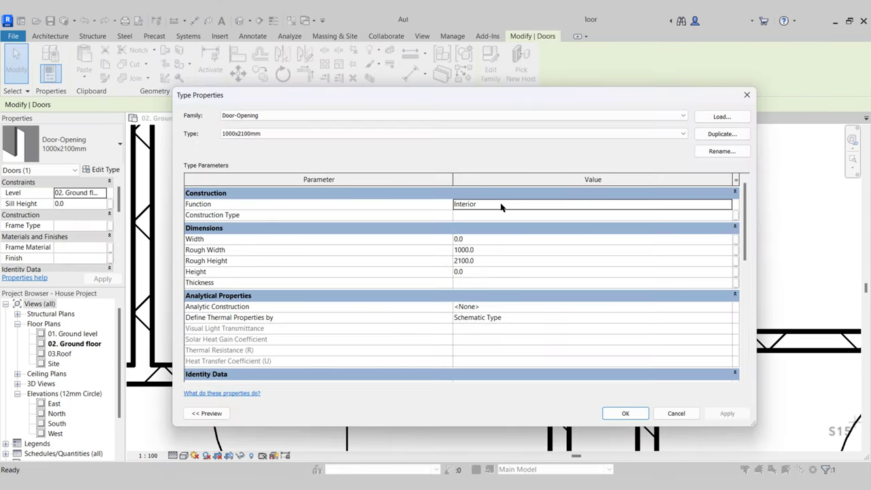
click(722, 134)
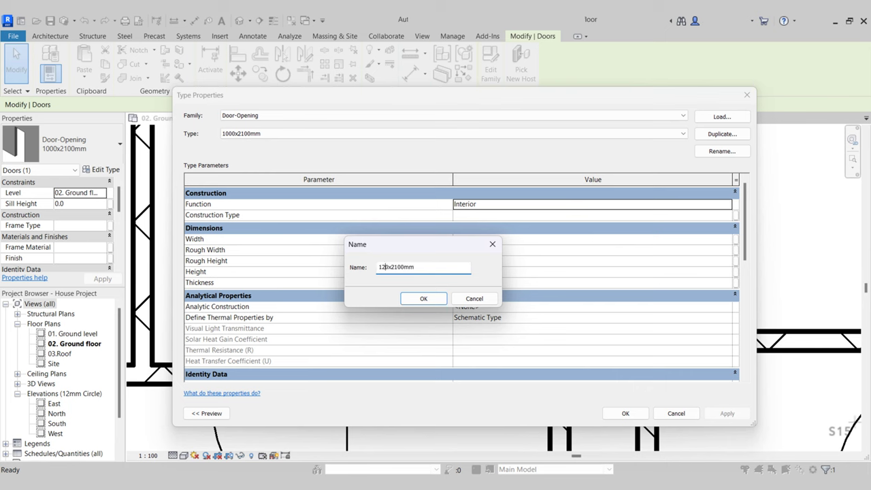
click(415, 301)
- Set the new type's Rough Width to 1250 and move the opening so it spans the gap between the walls
click(461, 250)
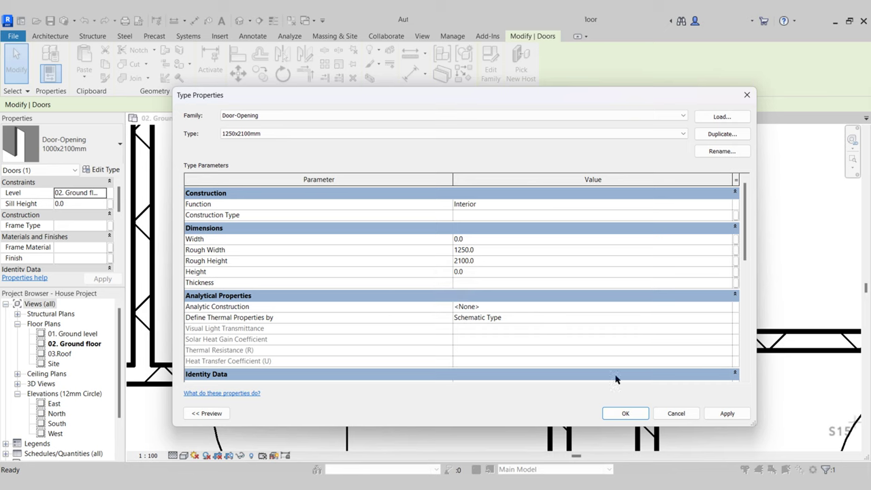
click(626, 414)
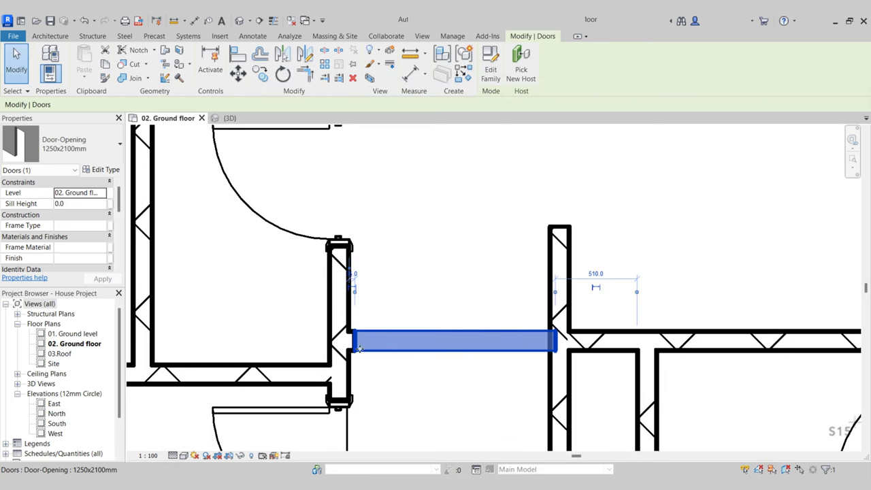
key(m)
key(v)
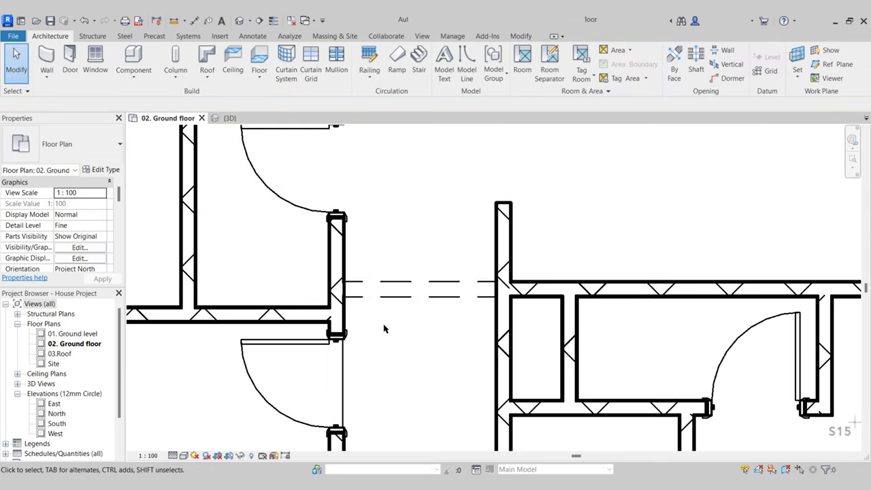
- Review the openings across the ground floor plan, the corner porch and the recess outside the external double doors
scroll(384, 329, down, 1)
scroll(384, 309, down, 2)
middle_drag(394, 335, 425, 480)
scroll(422, 436, down, 1)
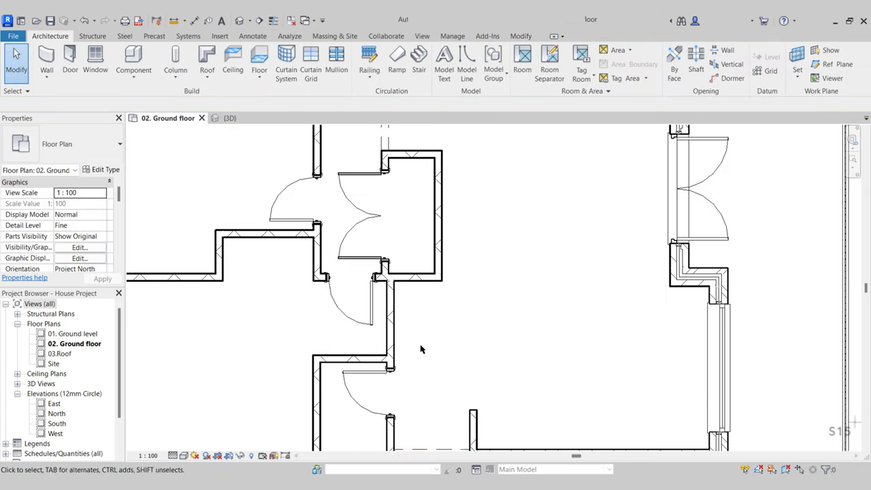
middle_drag(400, 141, 395, 283)
scroll(381, 272, down, 3)
scroll(461, 208, up, 3)
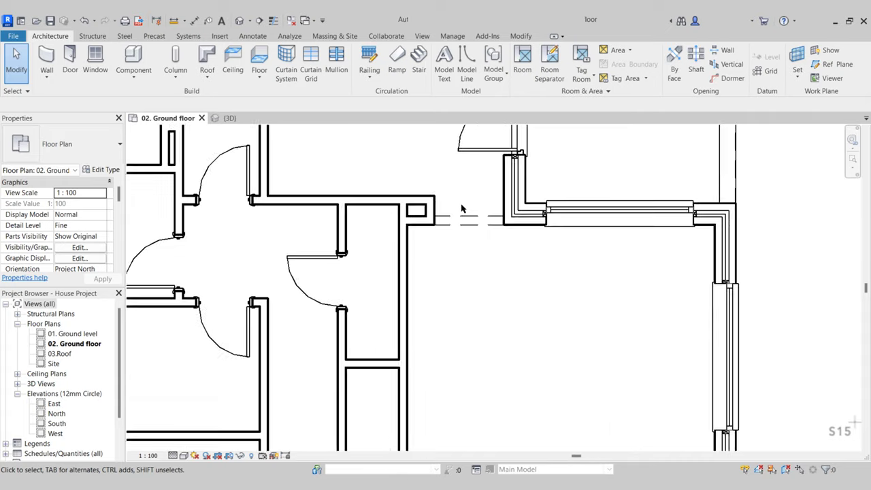
scroll(467, 356, down, 3)
middle_drag(467, 356, 473, 237)
scroll(485, 265, up, 3)
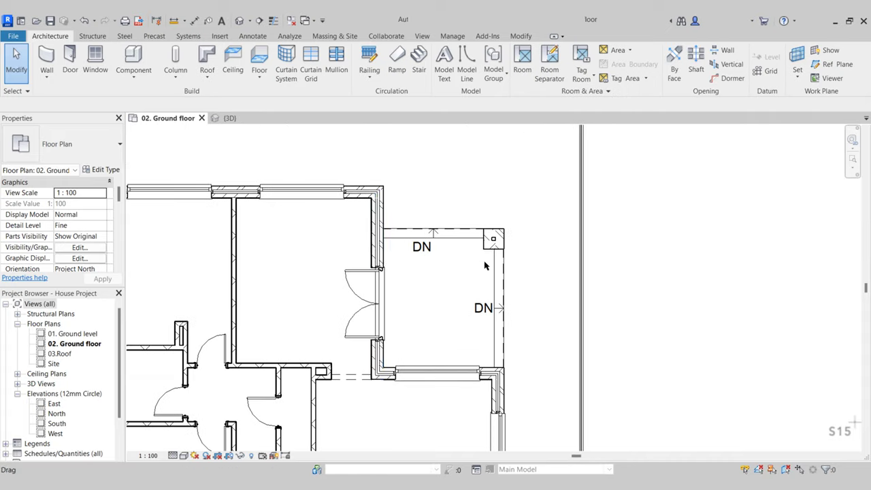
middle_drag(466, 378, 430, 80)
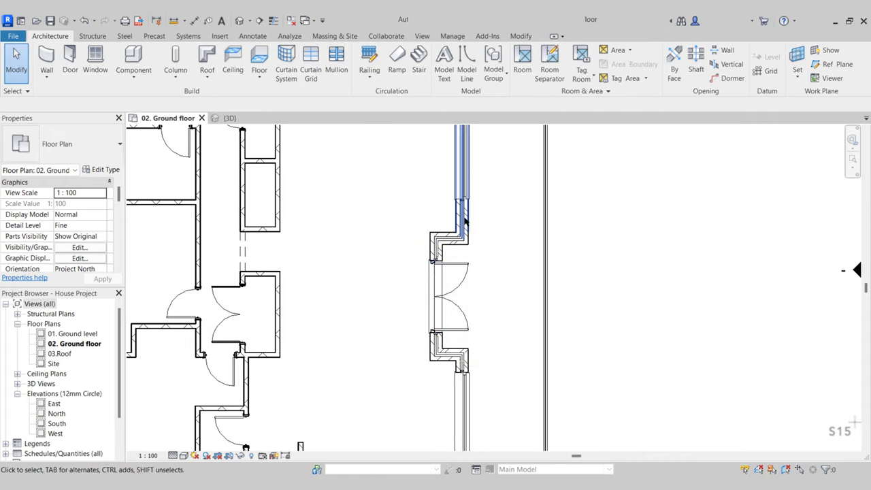
scroll(448, 259, up, 2)
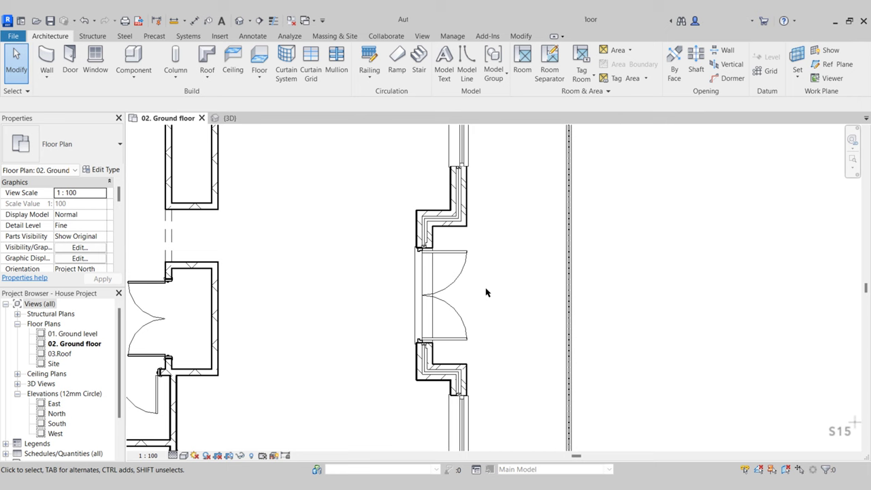
scroll(494, 299, down, 5)
scroll(476, 306, up, 4)
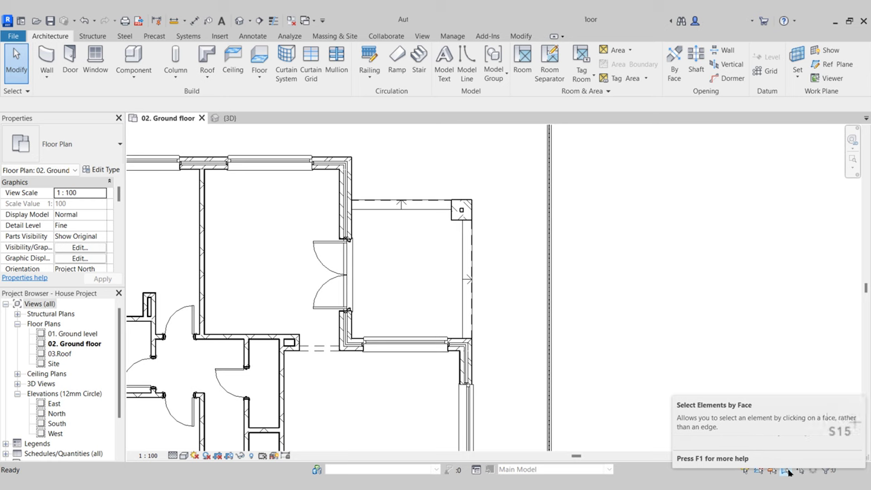
- Create a rectangular floor similar to the porch's Floor_Timber_22Cbd-225Joist floor, filling the recess outside the external double doors
click(405, 259)
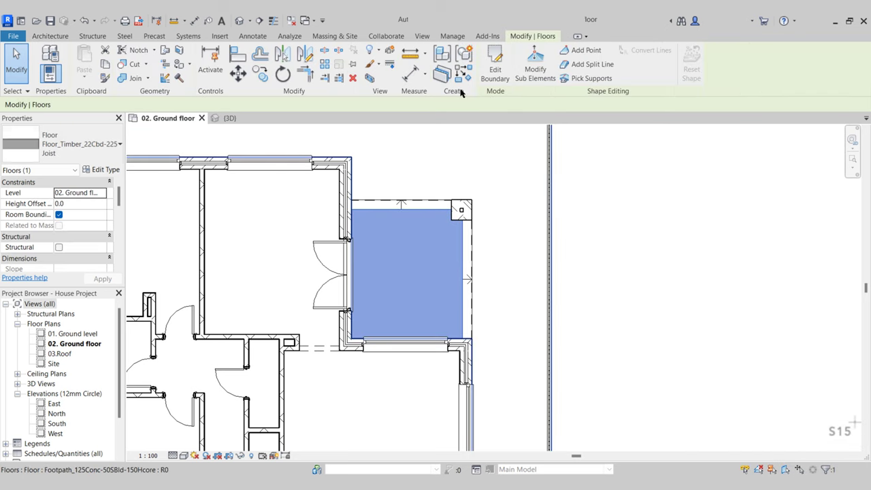
click(495, 68)
scroll(496, 330, down, 2)
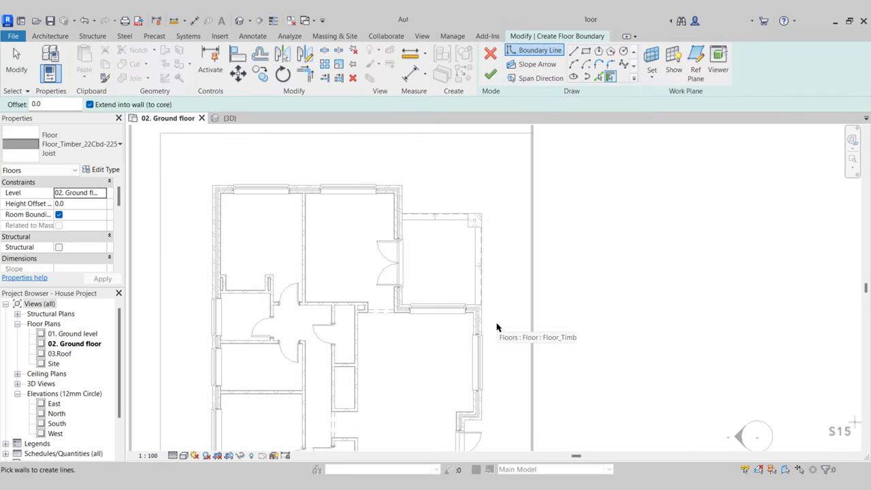
scroll(502, 352, up, 5)
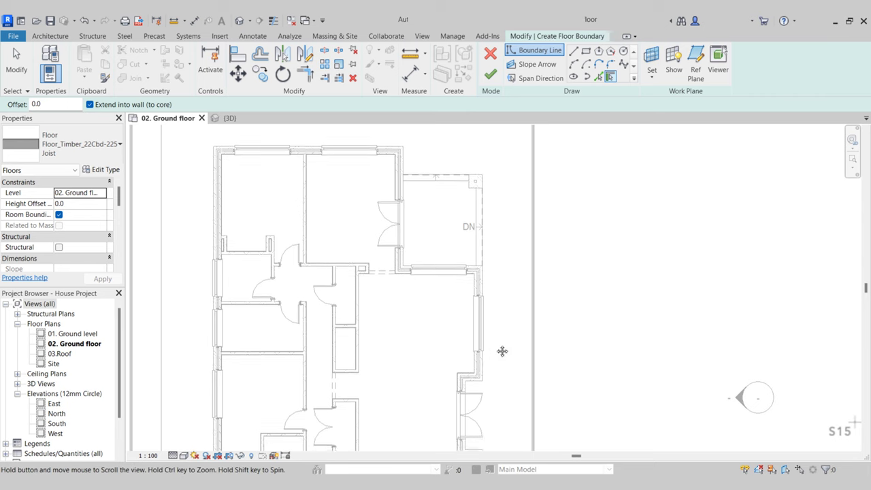
click(586, 53)
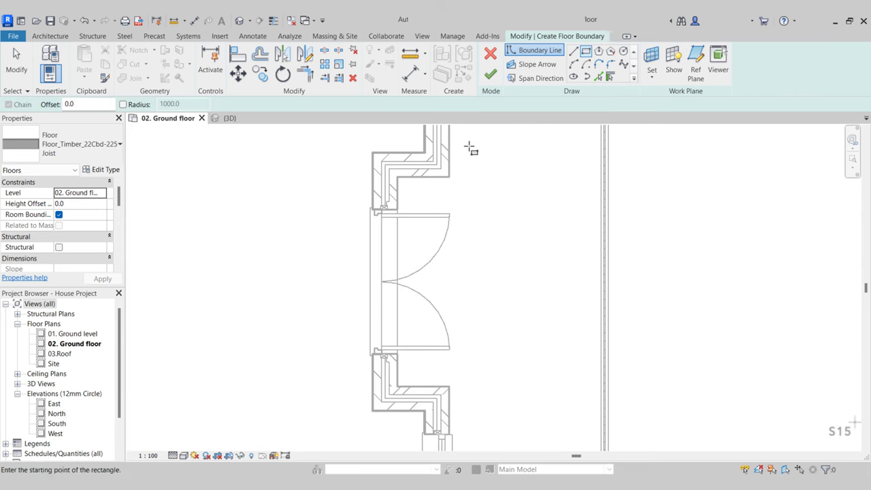
click(449, 177)
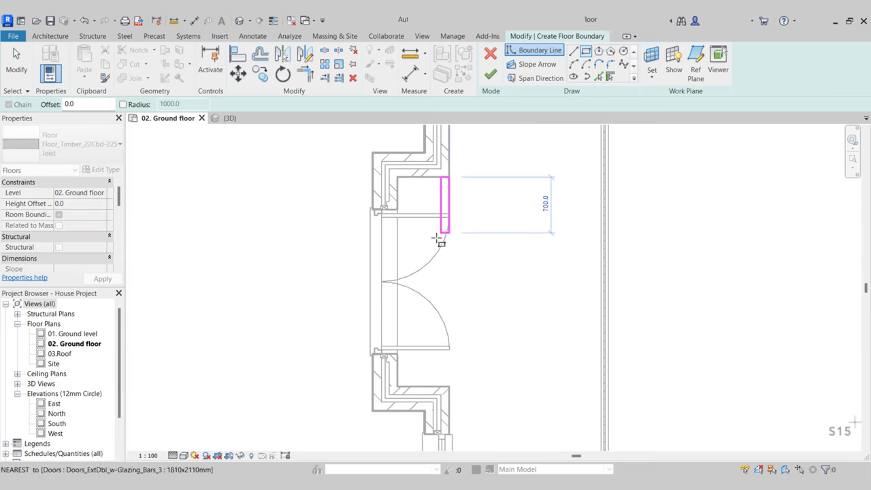
scroll(389, 384, up, 3)
click(389, 386)
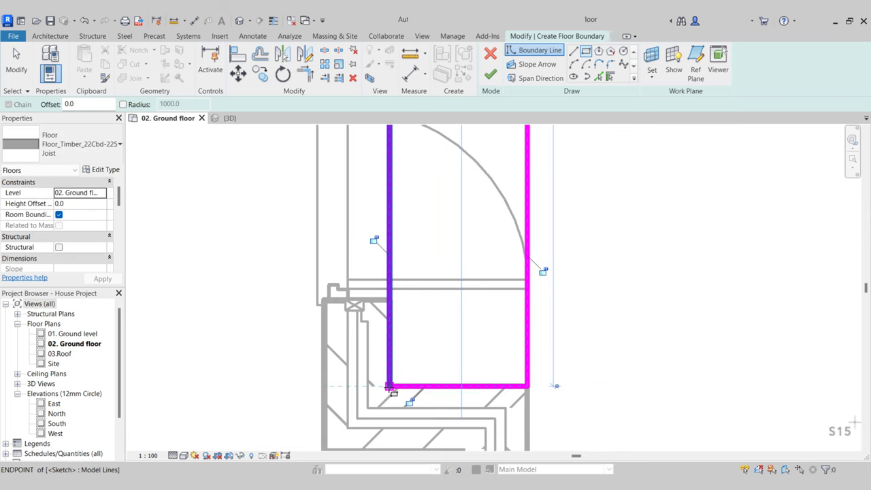
scroll(395, 388, down, 5)
key(Escape)
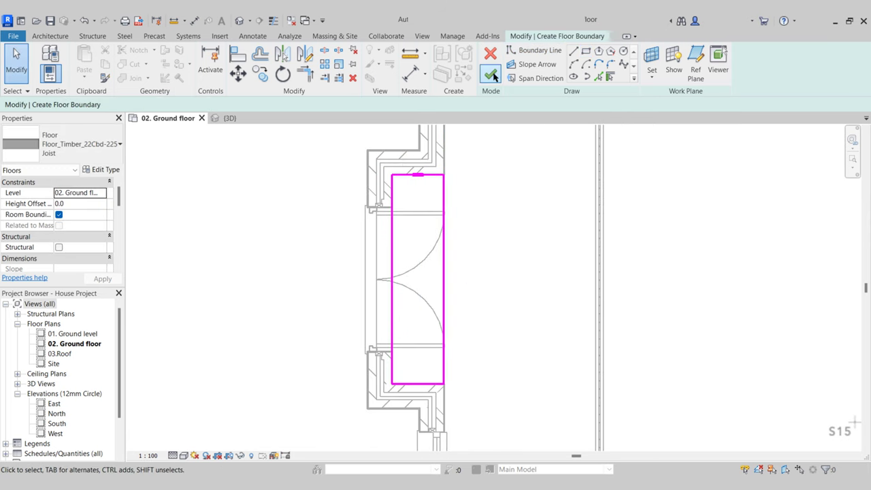
click(490, 73)
click(519, 229)
- Inspect the new floor outside the double doors in the 3D view
click(229, 118)
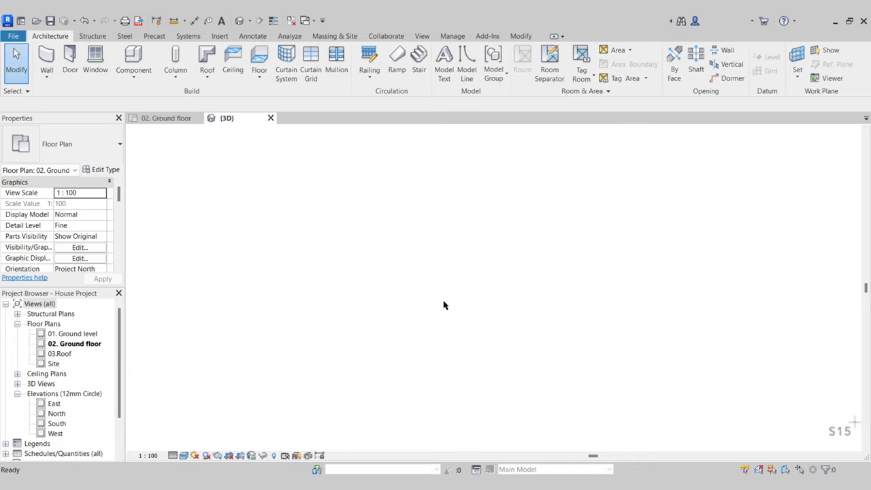
shift+middle_drag(569, 349, 465, 340)
scroll(635, 171, up, 4)
shift+middle_drag(635, 170, 455, 270)
scroll(454, 269, up, 1)
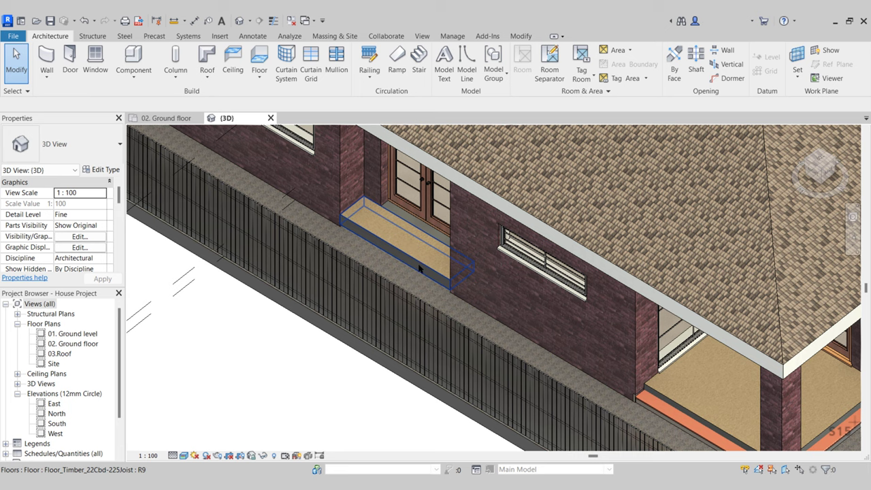
- Return to plan and open the 01. Ground level floor plan
click(162, 117)
scroll(522, 259, down, 1)
middle_drag(521, 259, 429, 295)
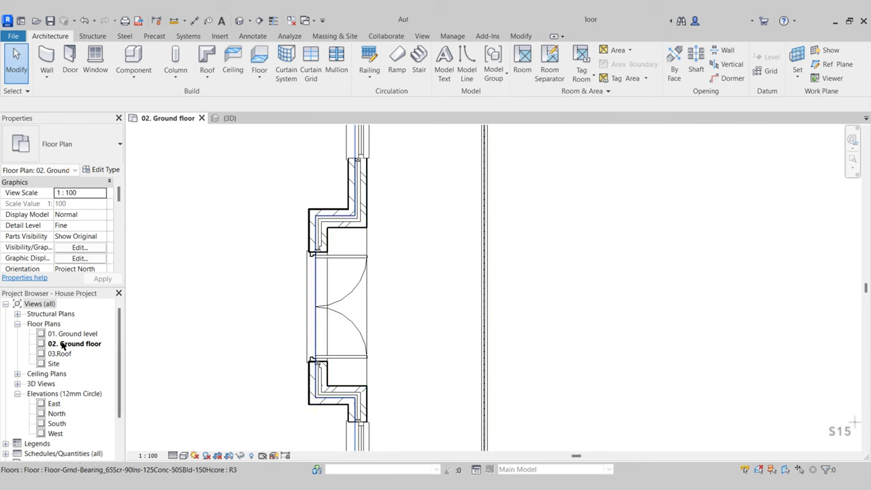
double_click(79, 334)
- Start a stair similar to the porch step for the recess outside the double doors, using a custom sketched run
middle_drag(414, 302, 366, 412)
click(361, 176)
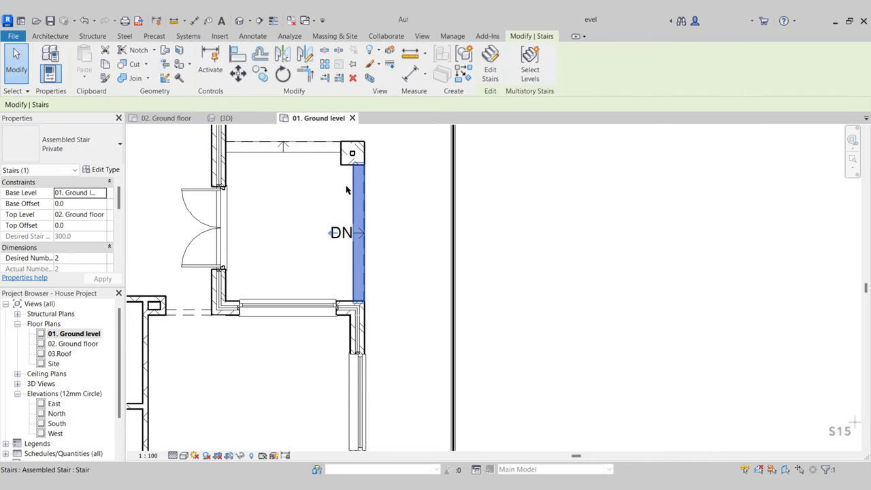
click(467, 79)
scroll(397, 379, down, 1)
middle_drag(396, 379, 402, 157)
scroll(398, 235, up, 2)
middle_drag(392, 239, 392, 216)
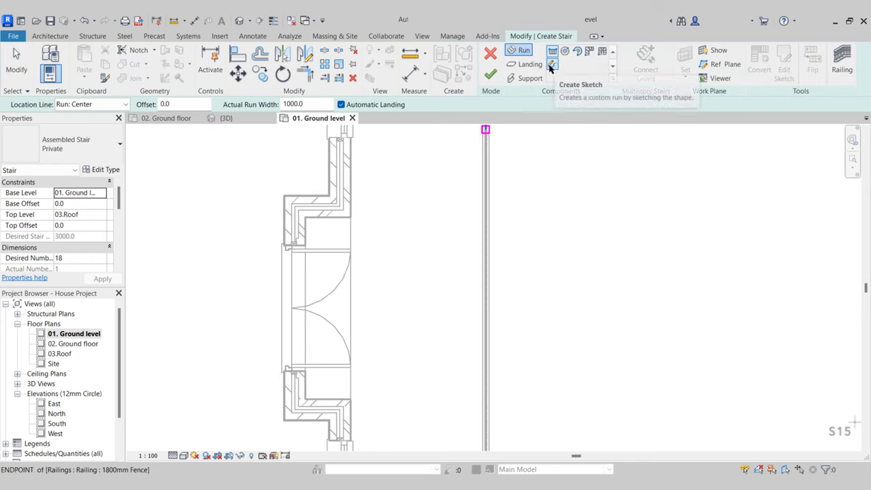
click(552, 65)
- Sketch two parallel run boundary lines, each 240 mm long, outward from the outer wall corners on both sides of the double-door recess
scroll(361, 212, up, 1)
scroll(361, 211, up, 2)
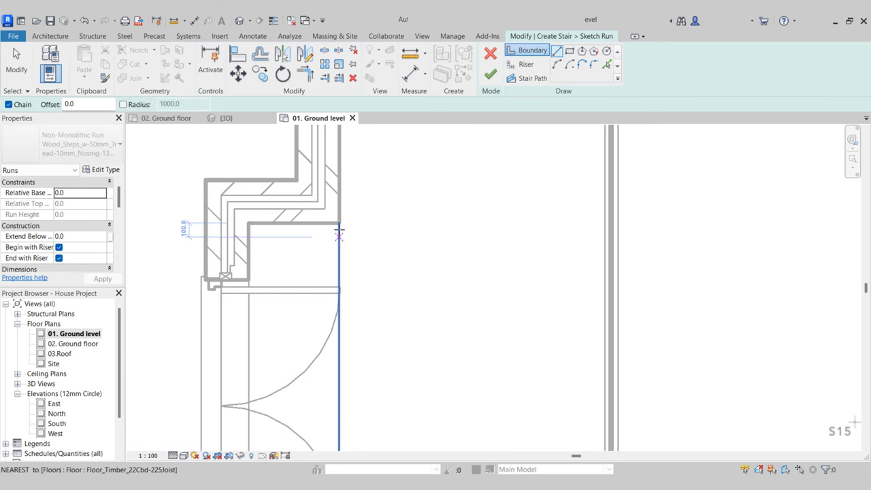
click(339, 223)
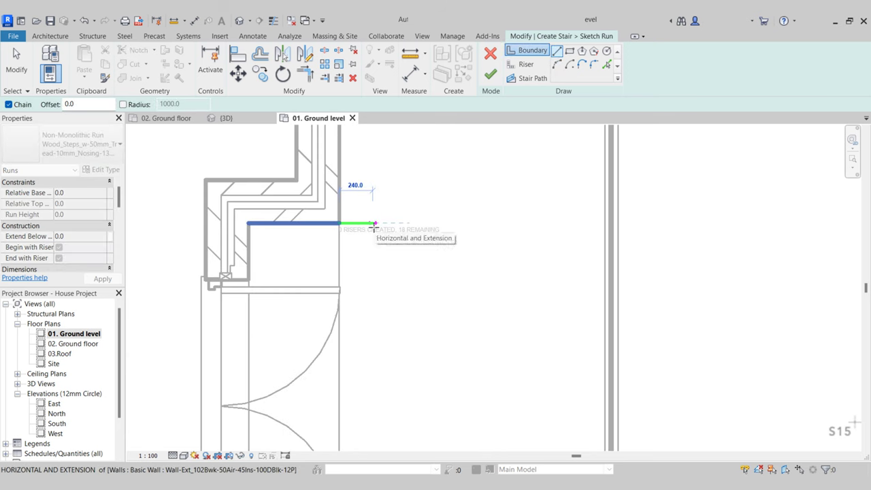
click(373, 223)
key(Escape)
scroll(381, 222, down, 2)
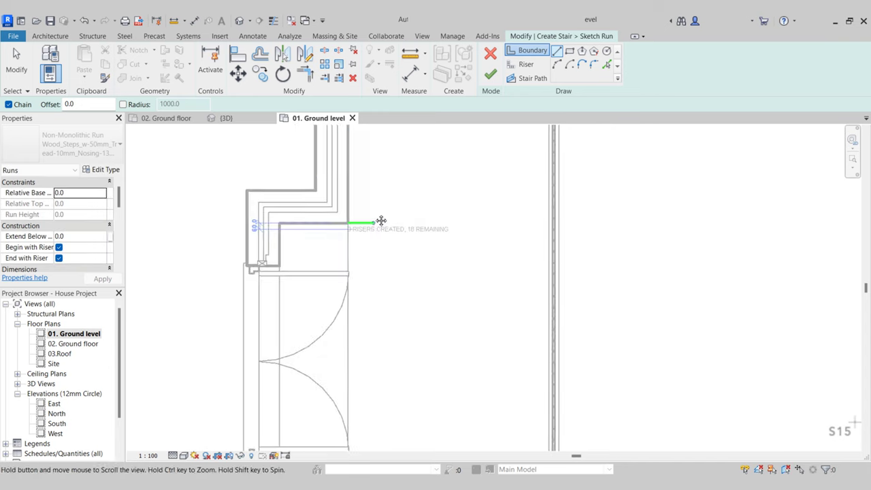
middle_drag(381, 222, 382, 144)
click(355, 385)
click(377, 385)
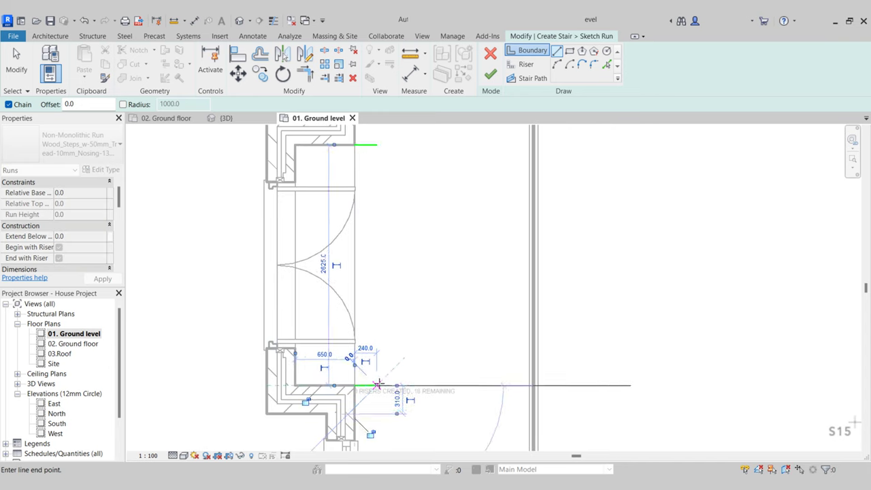
scroll(377, 383, down, 2)
- Sketch two riser lines between the run boundaries, one along the outer wall face and one across their outer ends
click(526, 64)
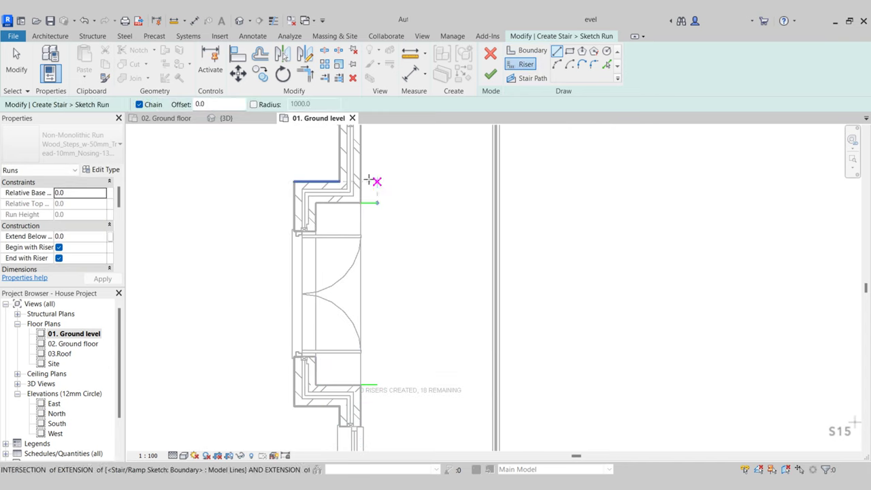
click(361, 201)
click(360, 385)
key(Escape)
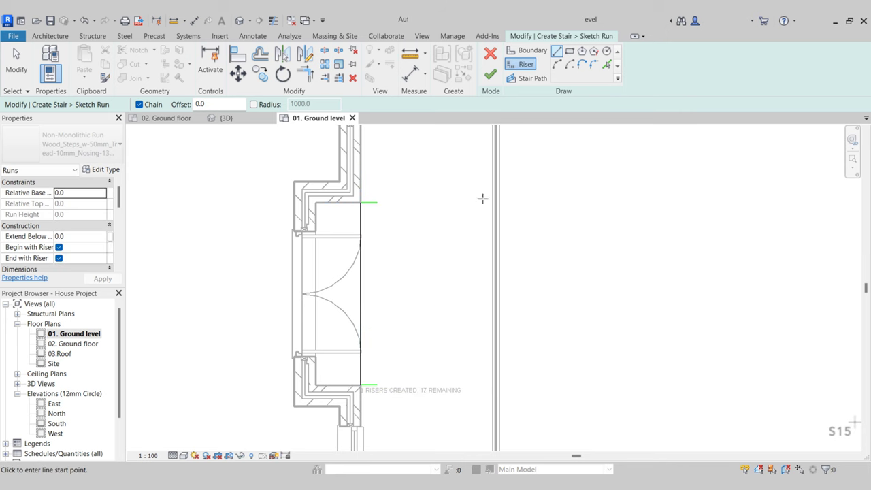
click(377, 203)
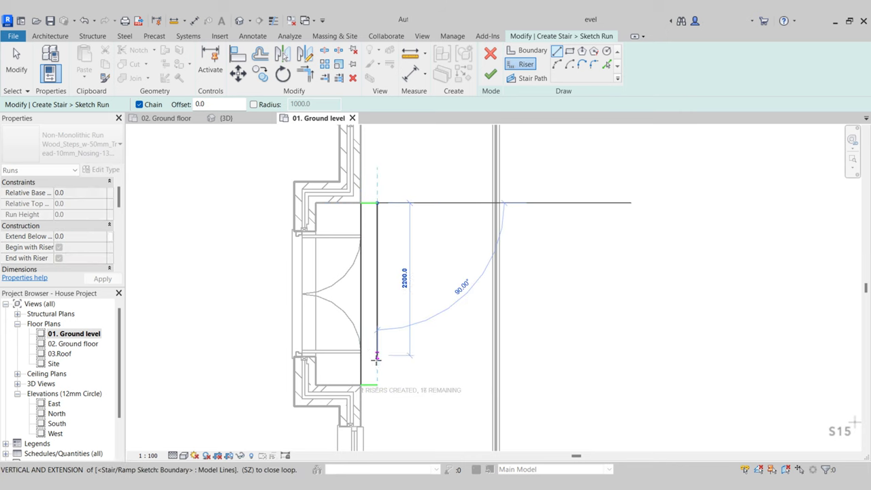
click(377, 385)
key(Escape)
- Sketch the stair path from the midpoint of the outer riser to the midpoint of the riser at the wall
click(512, 79)
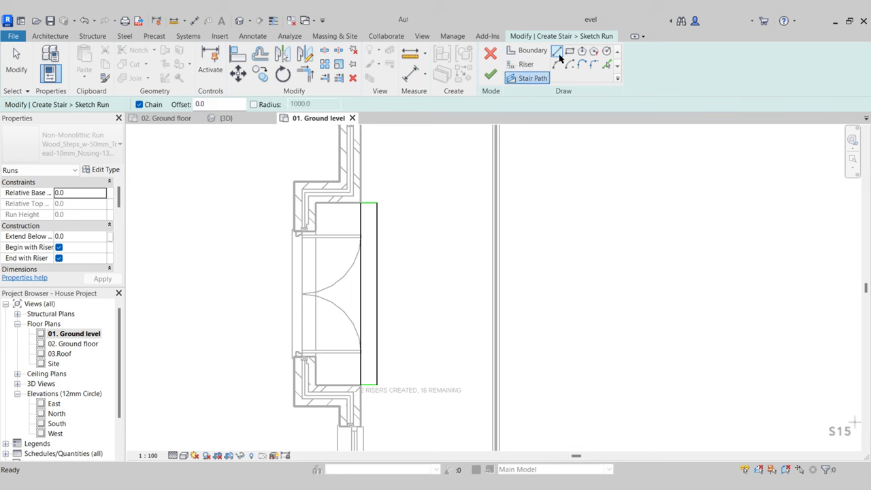
click(377, 293)
click(360, 294)
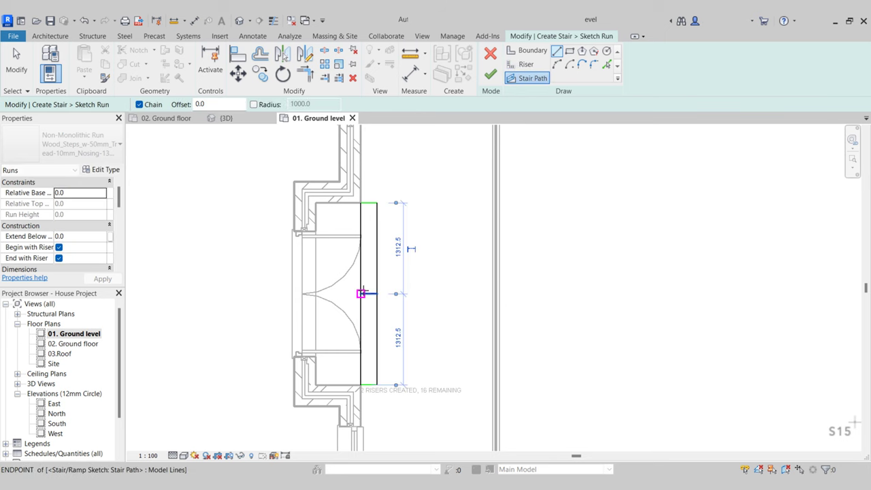
key(Escape)
key(Escape)
- Move the upper boundary line of the run 200 mm outward, past the recess corner
scroll(381, 195, up, 4)
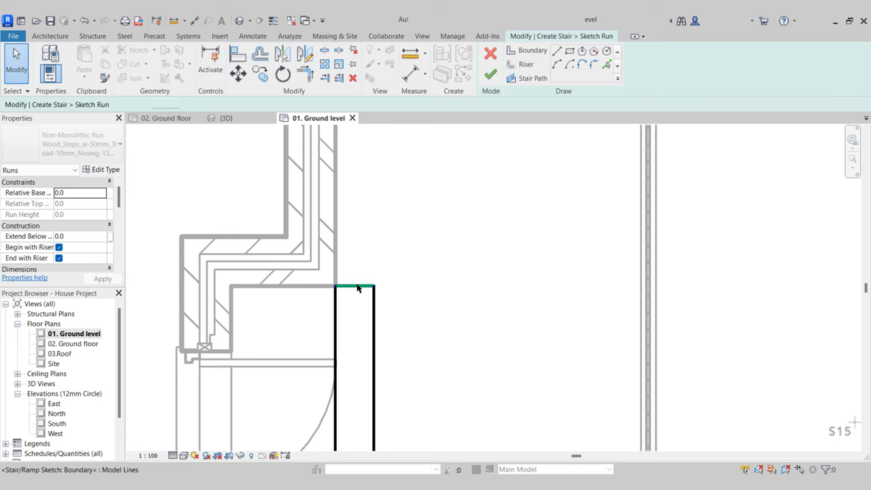
click(357, 286)
click(237, 75)
click(374, 286)
text(200)
key(Return)
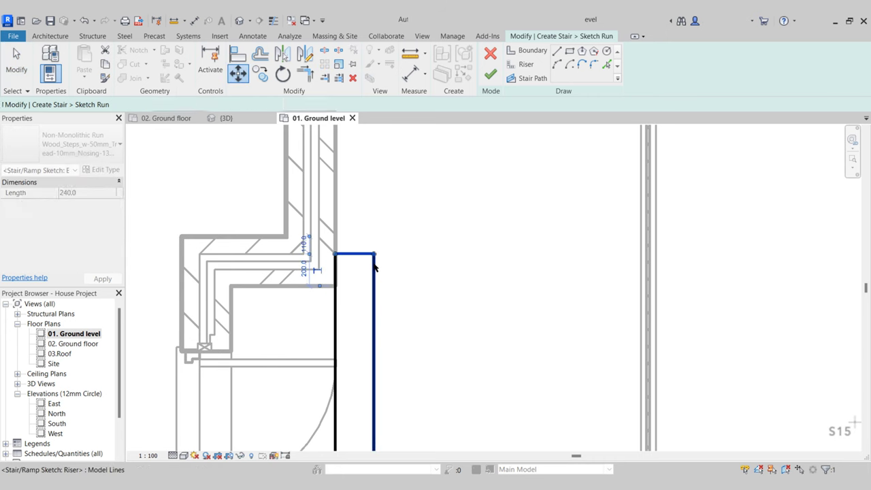
- Move the lower boundary line of the run 200 mm outward, past the opposite recess corner
scroll(376, 268, down, 2)
middle_drag(398, 436, 405, 247)
scroll(364, 288, up, 1)
key(Escape)
click(364, 286)
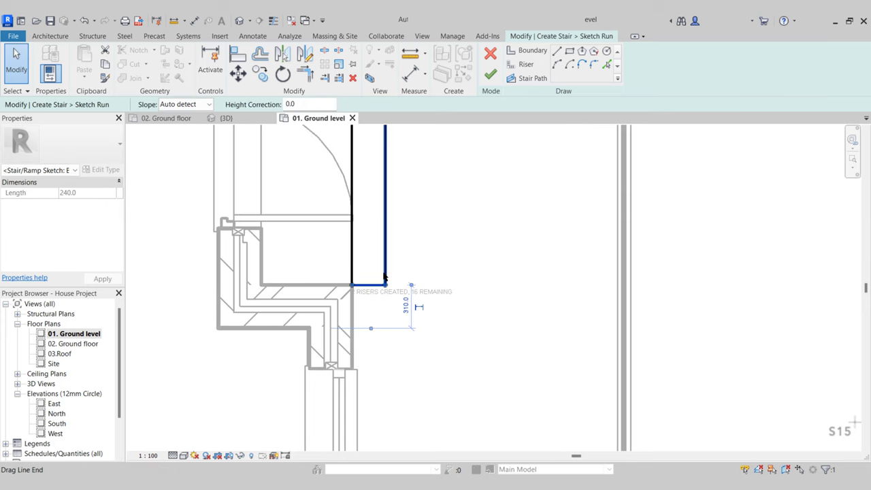
key(m)
key(v)
scroll(391, 285, up, 2)
click(387, 277)
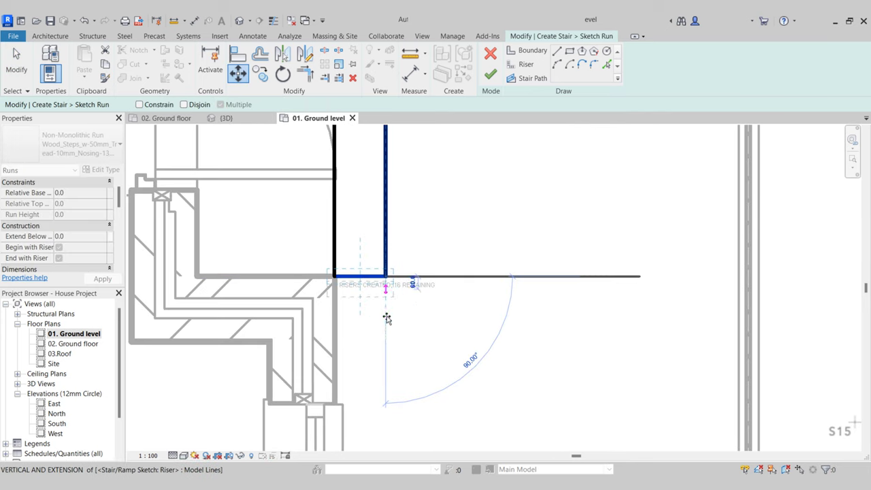
text(200)
key(Return)
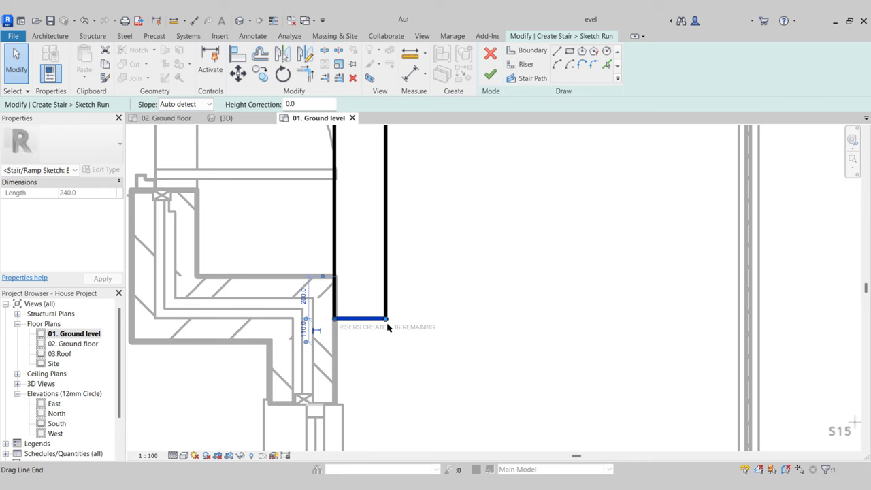
- Finish the run sketch and complete the stair outside the double doors
scroll(388, 337, down, 4)
click(490, 74)
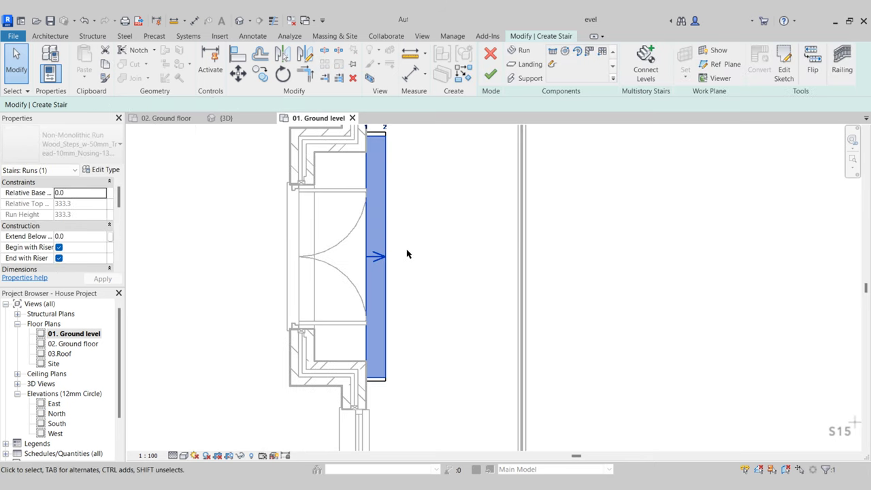
click(491, 73)
scroll(479, 240, down, 2)
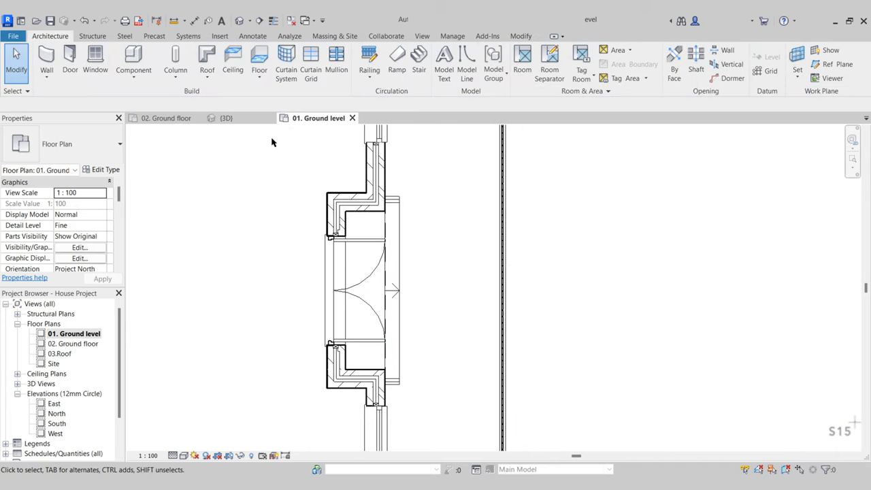
- Constrain the new step from base level 01. Ground level to top level 02. Ground floor
click(399, 232)
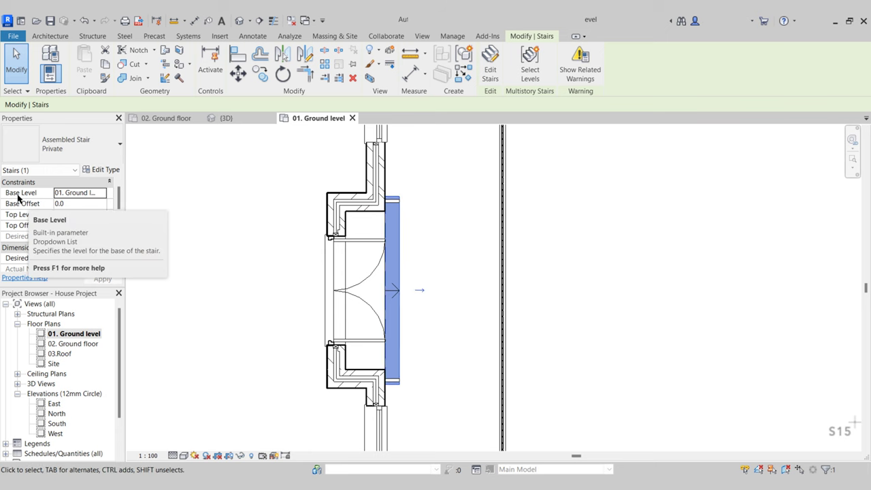
click(98, 191)
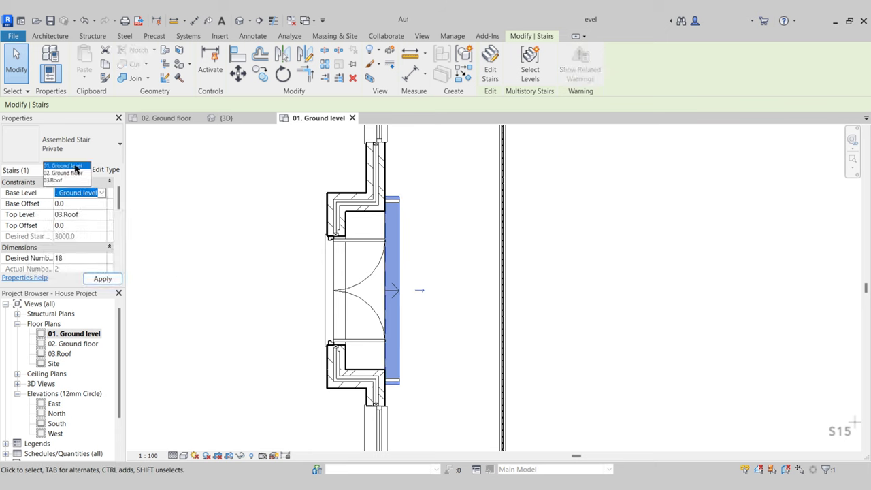
click(96, 213)
click(102, 214)
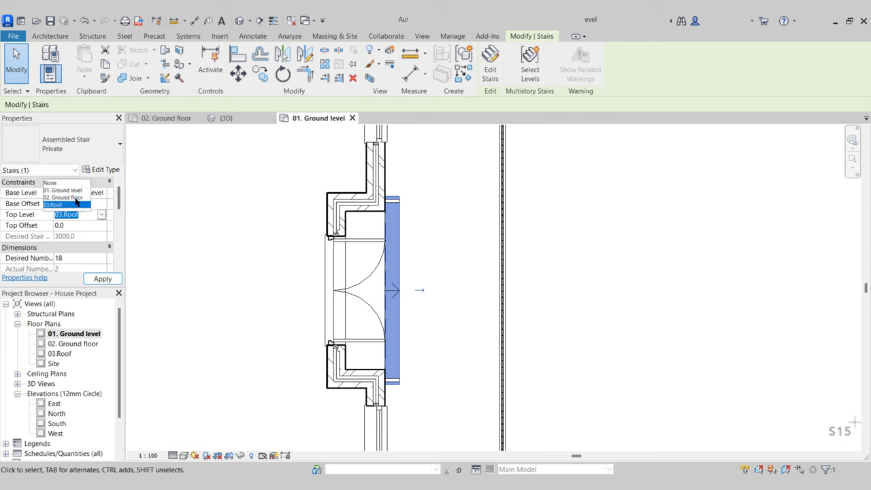
click(74, 198)
click(605, 265)
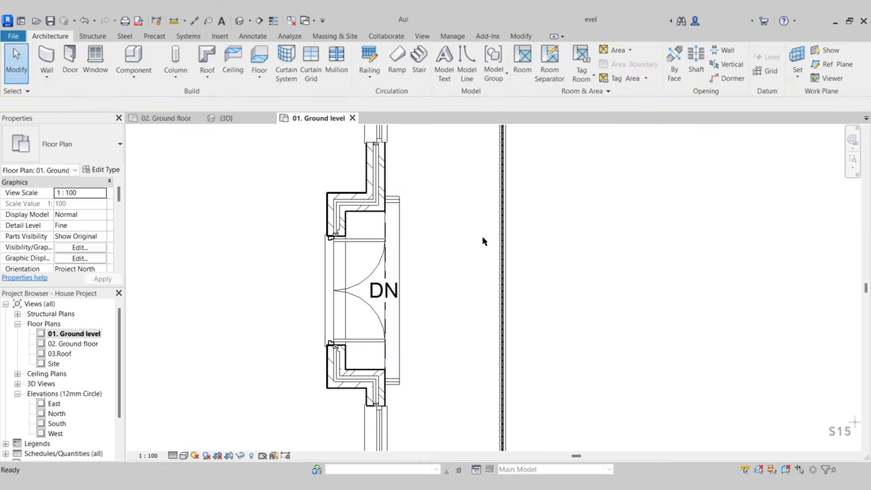
- Inspect the new step and its railings outside the double doors in the 3D view
click(228, 118)
scroll(440, 263, up, 5)
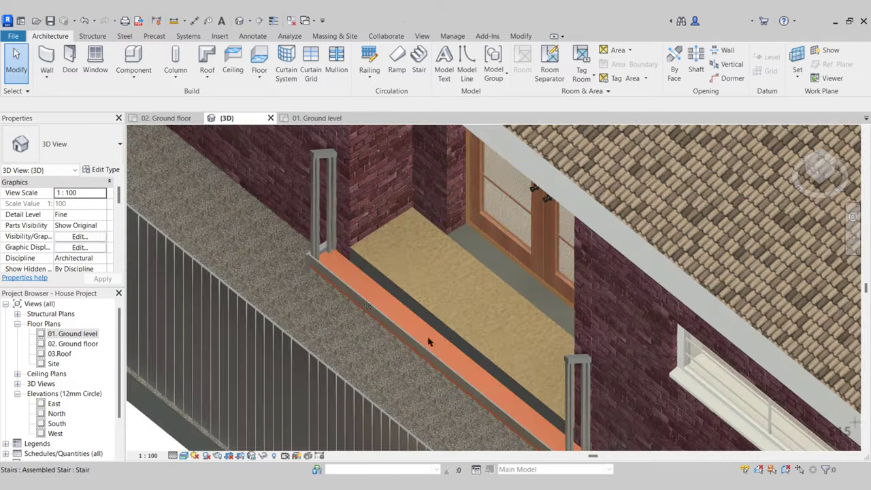
click(429, 342)
key(Escape)
middle_drag(327, 271, 322, 229)
scroll(323, 233, down, 1)
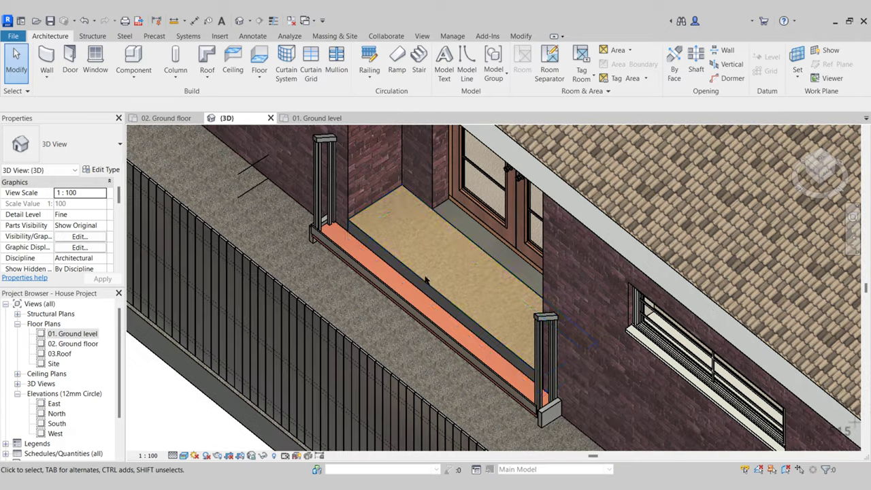
- Flip the up direction of the new step in the 01. Ground level floor plan
click(304, 119)
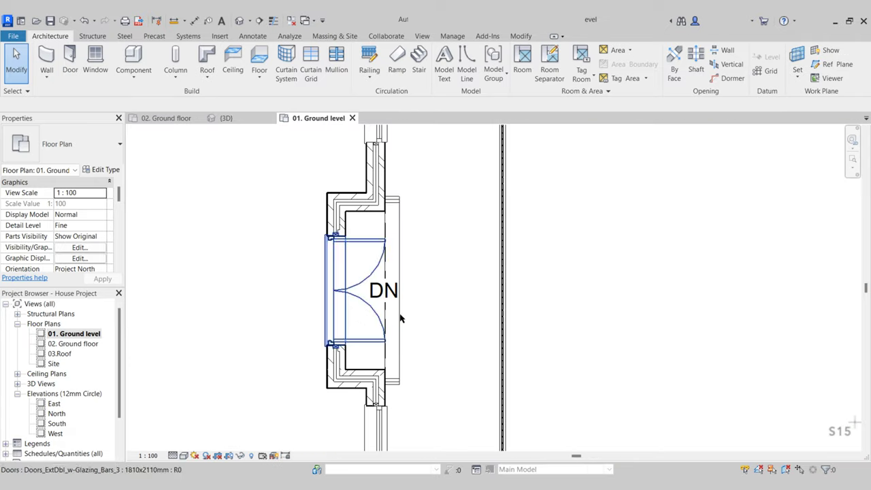
click(376, 269)
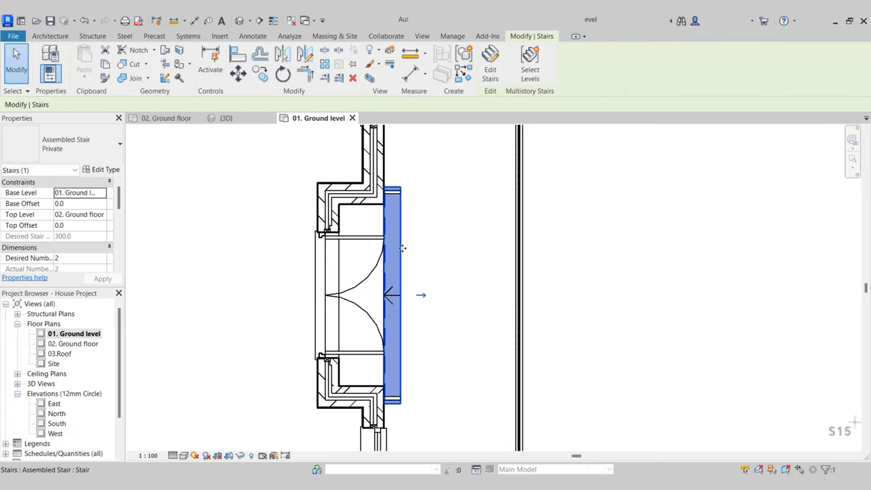
click(422, 300)
click(469, 153)
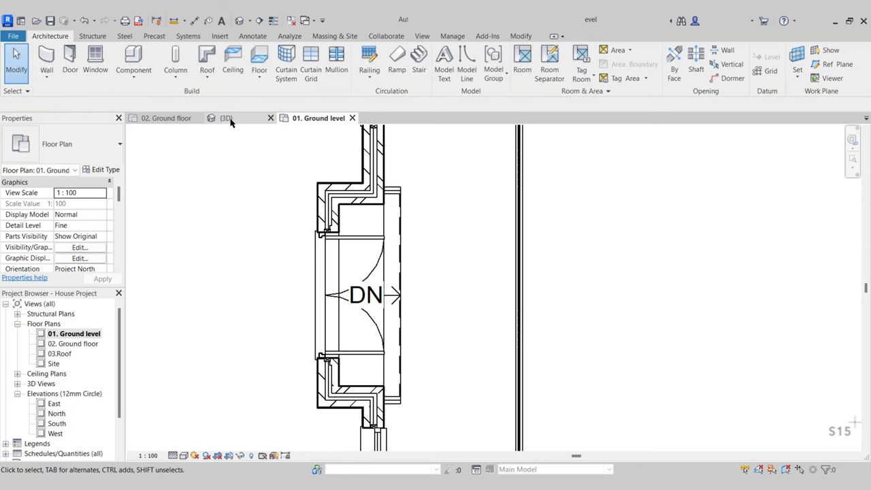
- Delete the railings at both ends of the new step in the 3D view and check the result
click(224, 118)
middle_drag(318, 149, 319, 183)
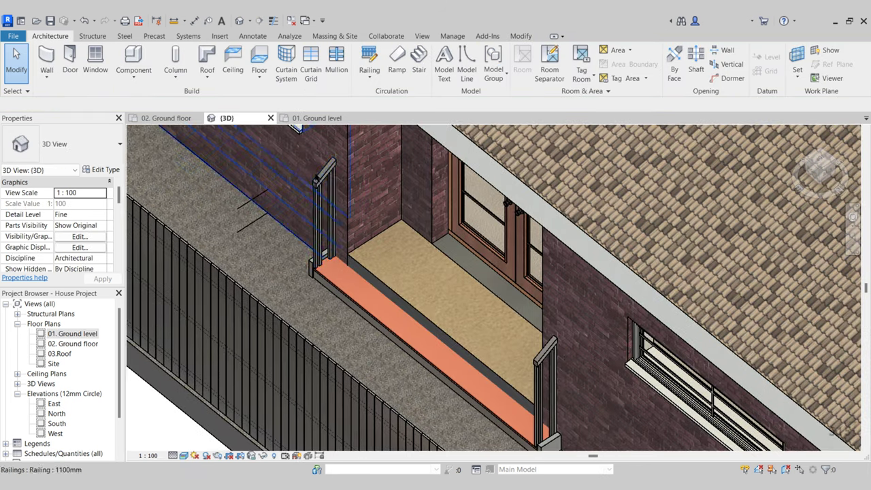
click(318, 184)
key(Delete)
click(544, 362)
key(Delete)
middle_drag(521, 350, 466, 256)
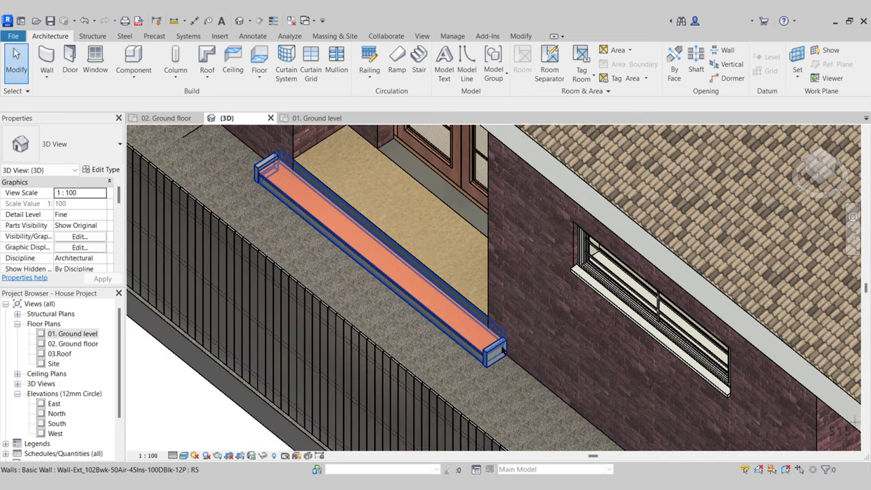
middle_drag(495, 350, 491, 384)
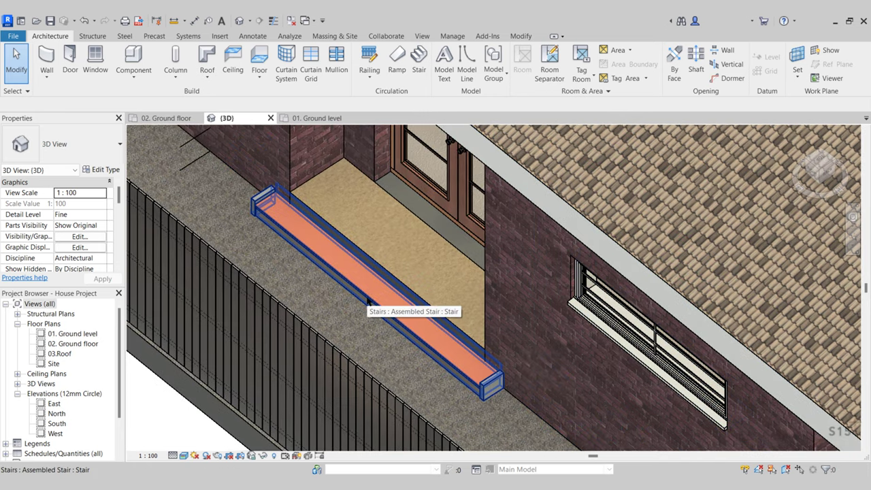
middle_drag(346, 271, 366, 334)
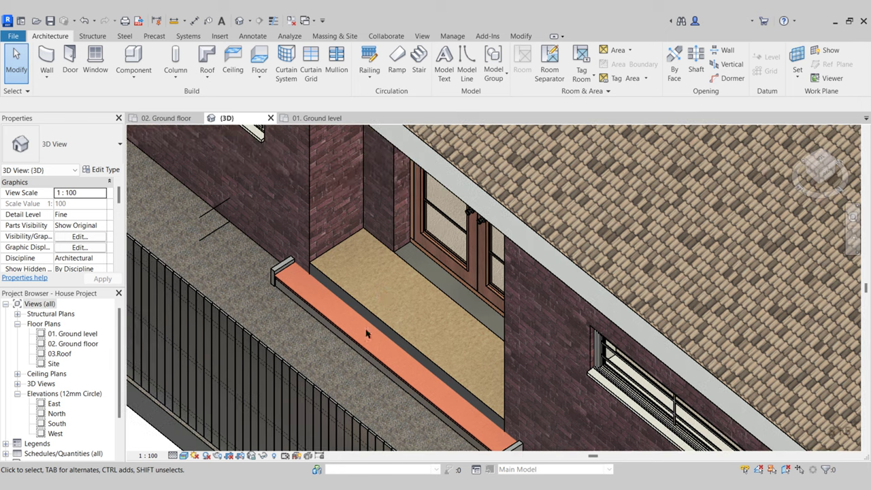
scroll(392, 290, down, 4)
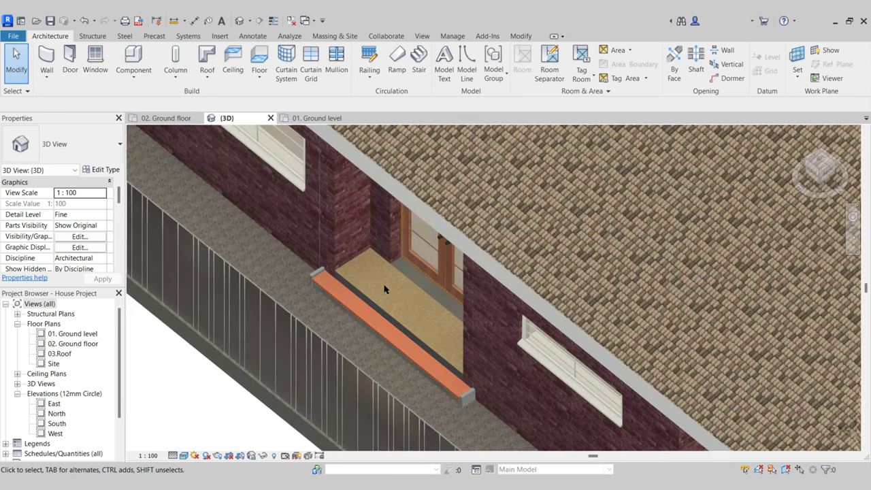
- Close the 01. Ground level plan and examine the internal doors and the double-door step on the 02. Ground floor plan
click(321, 119)
click(352, 119)
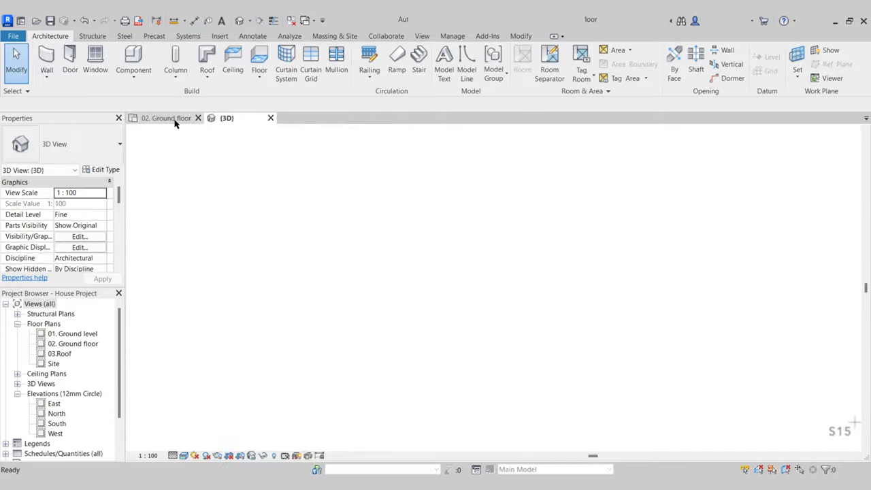
click(175, 119)
scroll(390, 322, down, 4)
middle_drag(287, 384, 571, 261)
scroll(572, 260, up, 4)
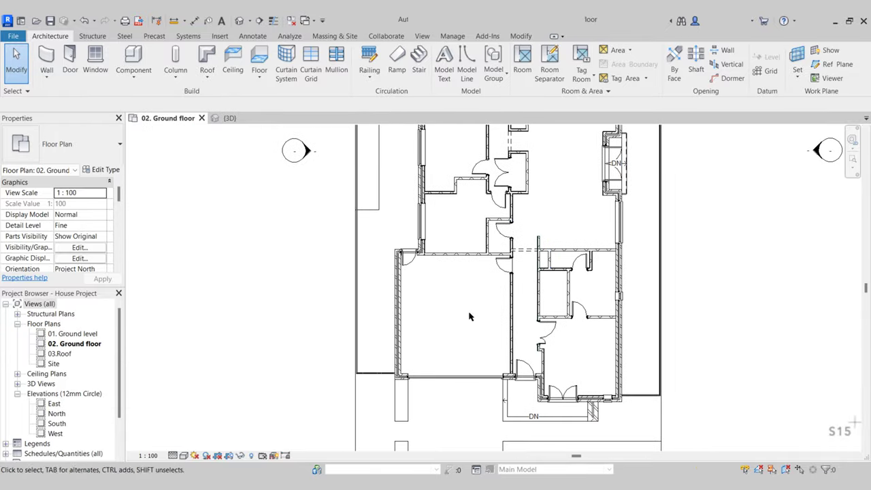
scroll(424, 279, up, 1)
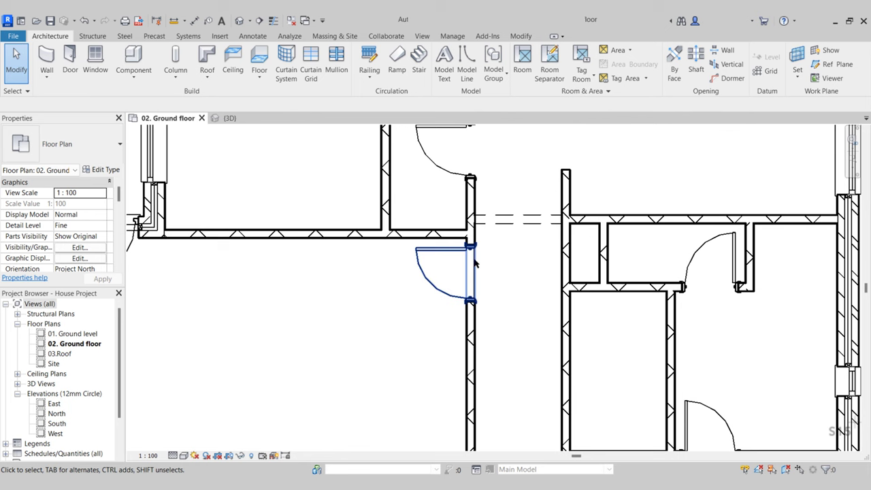
scroll(509, 280, down, 3)
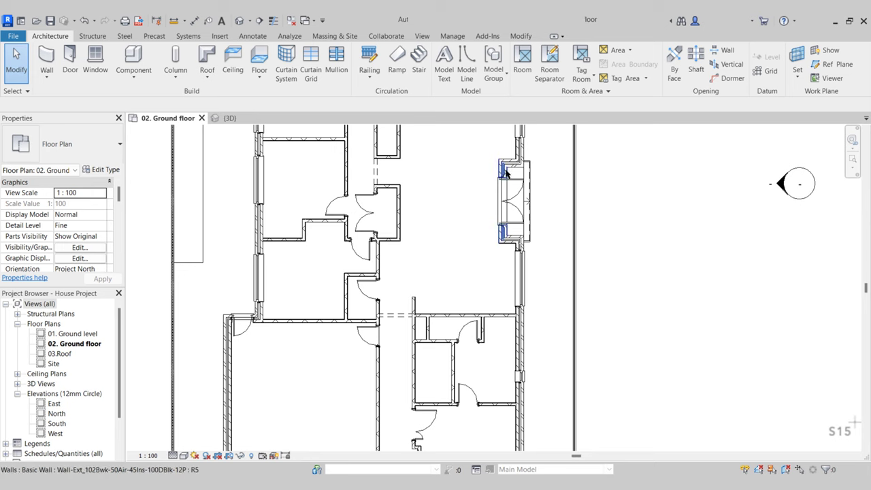
scroll(514, 177, up, 2)
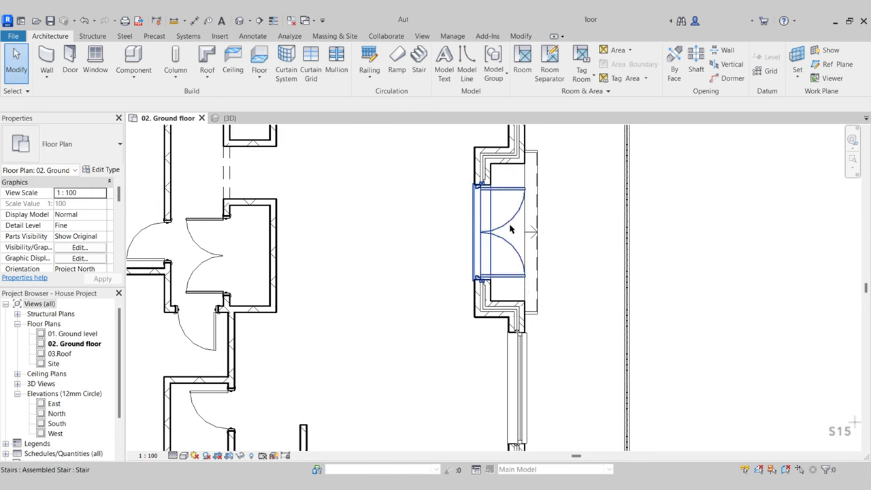
- Start a Floor_Timber_22Cbd-225Joist floor like the double-door one and sketch a rectangle about 1100 by 1342 mm at the large lower-left room's internal door
click(507, 292)
scroll(510, 272, down, 2)
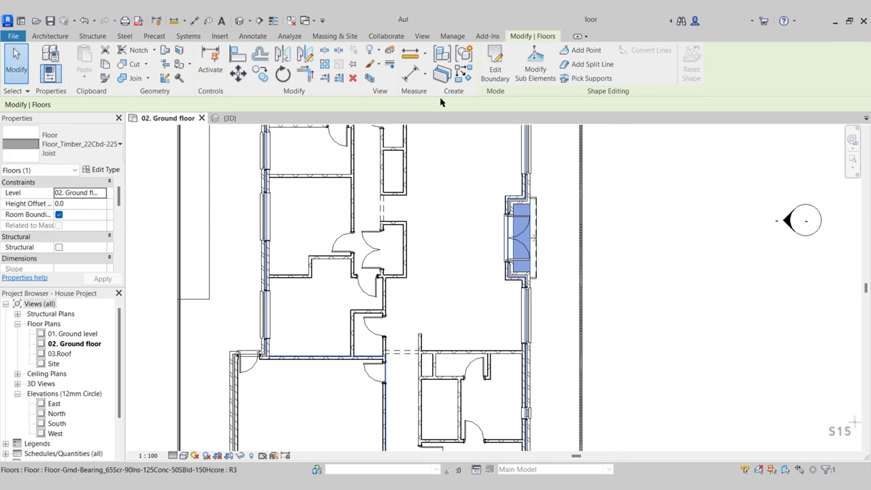
click(464, 74)
click(586, 52)
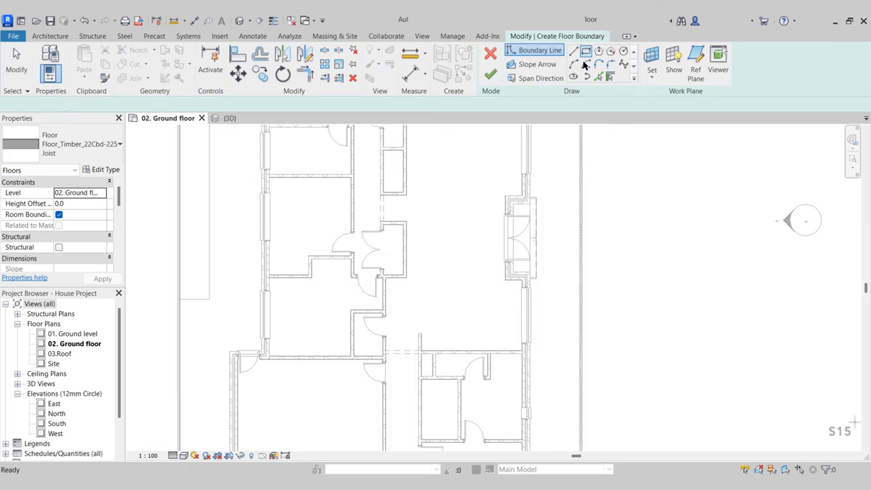
scroll(408, 327, up, 4)
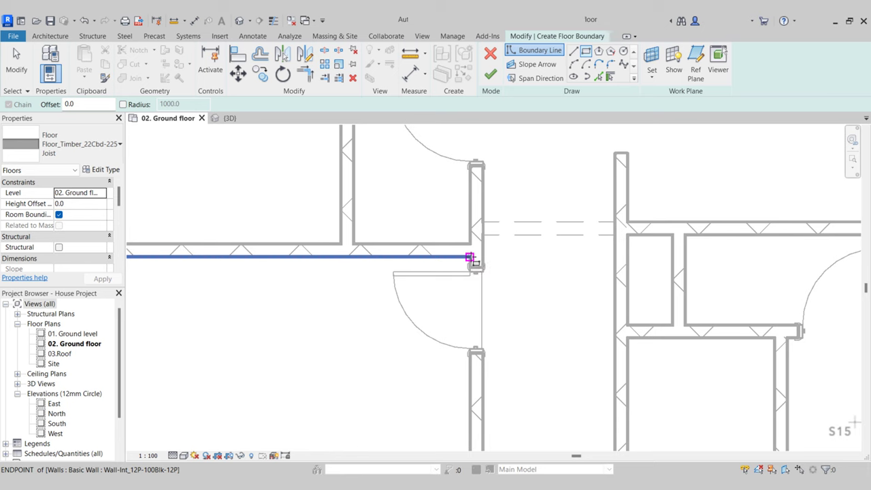
scroll(469, 258, down, 2)
click(470, 256)
click(394, 351)
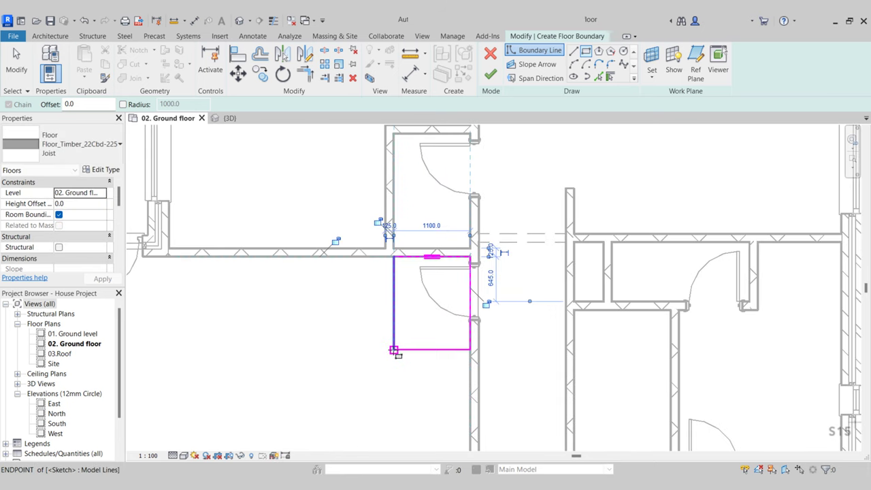
scroll(405, 350, down, 2)
key(Escape)
key(Escape)
- Set the width of the new floor's rectangular boundary to 1000 mm
click(397, 328)
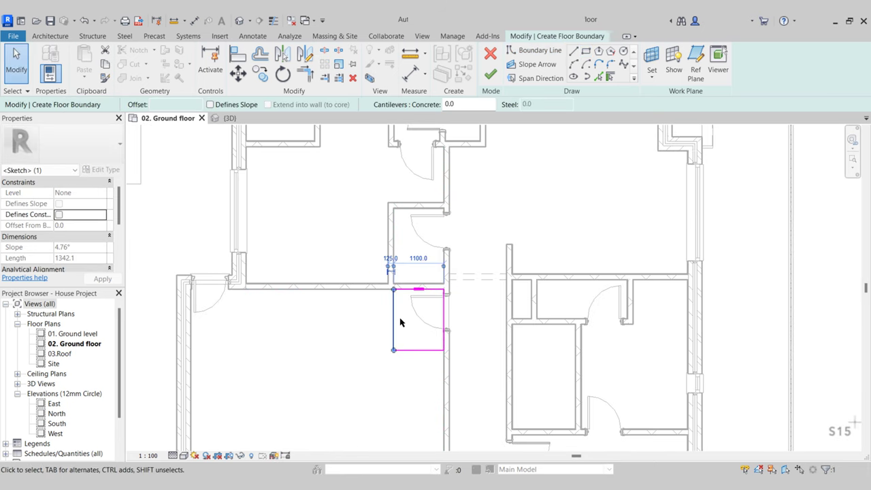
scroll(400, 322, up, 1)
scroll(424, 245, up, 1)
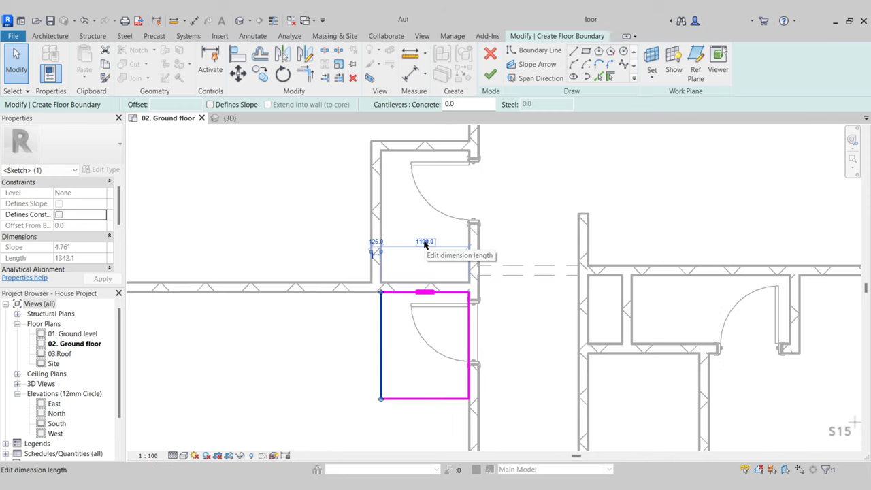
click(426, 243)
text(1)
text(000)
key(Return)
- Set the length of the floor boundary along the door wall to 1200 mm and finish the floor
ctrl+scroll(434, 343, down, 1)
click(426, 368)
click(359, 314)
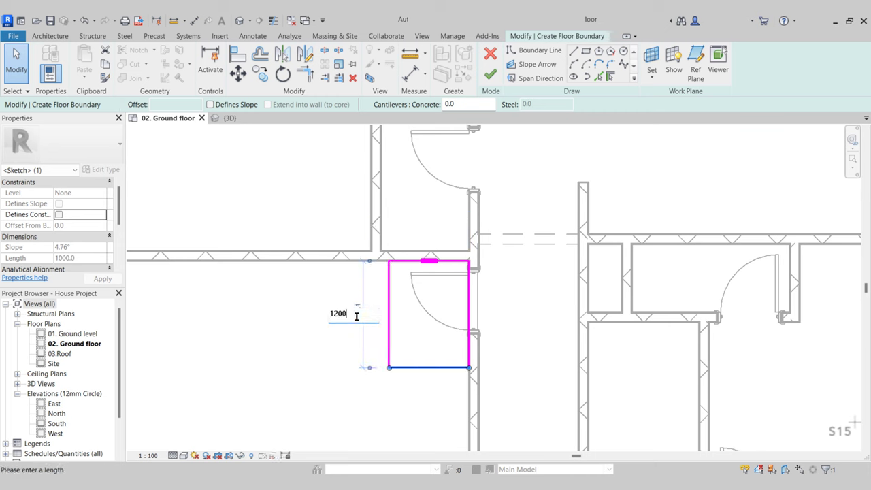
key(Return)
click(356, 324)
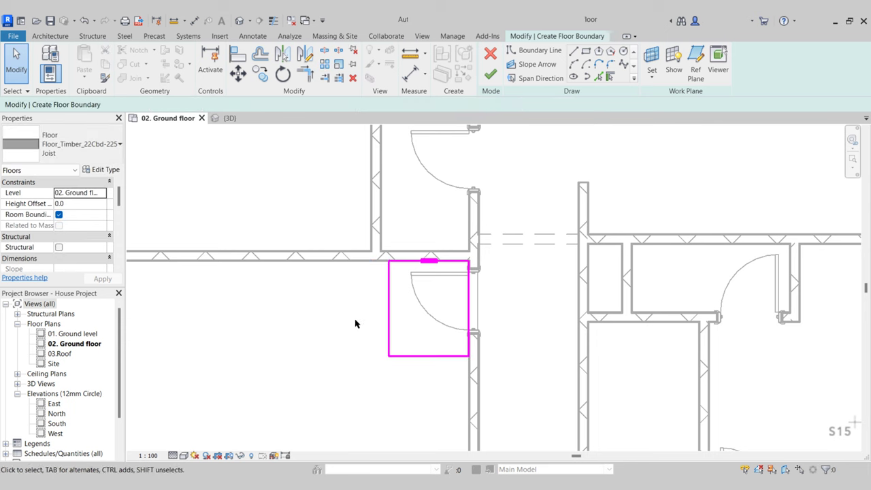
click(489, 73)
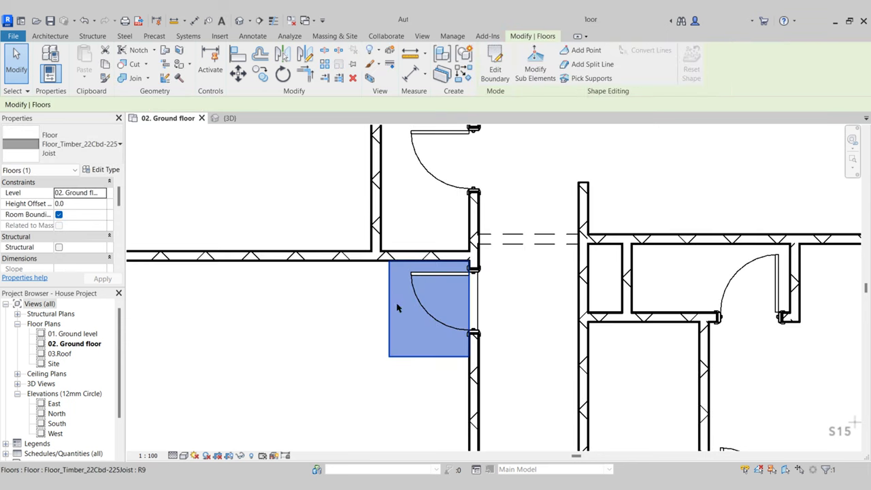
key(Escape)
- Start a sketched-run stair like the double-door step and draw two boundary lines outward from the new floor's outer corners, the second 240 mm long
scroll(368, 325, down, 3)
scroll(369, 325, down, 1)
middle_drag(628, 252, 609, 280)
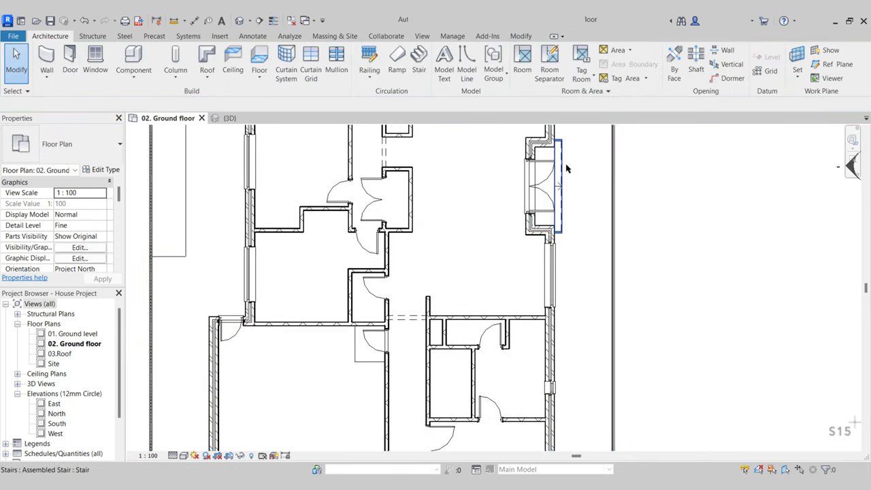
click(567, 168)
click(492, 65)
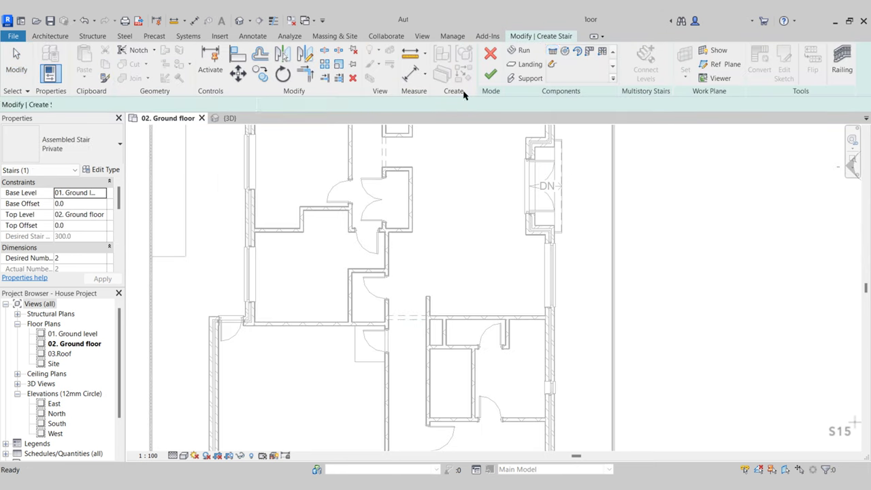
scroll(336, 345, up, 5)
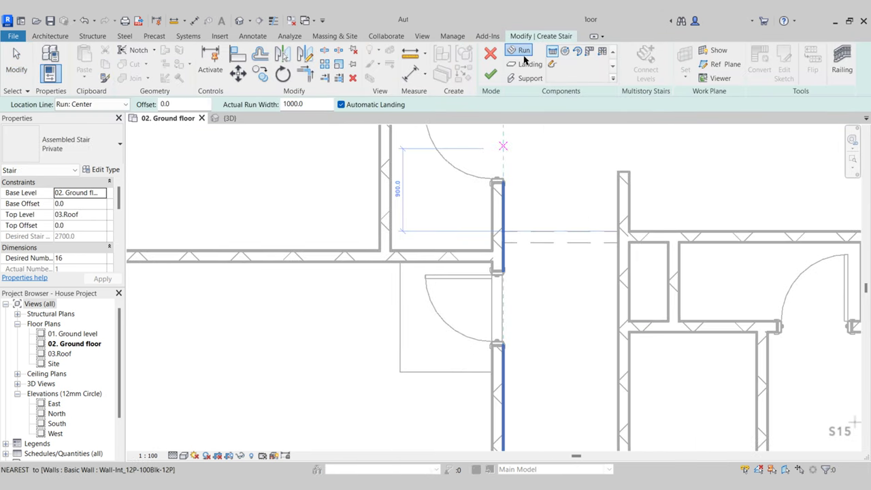
click(552, 64)
click(400, 371)
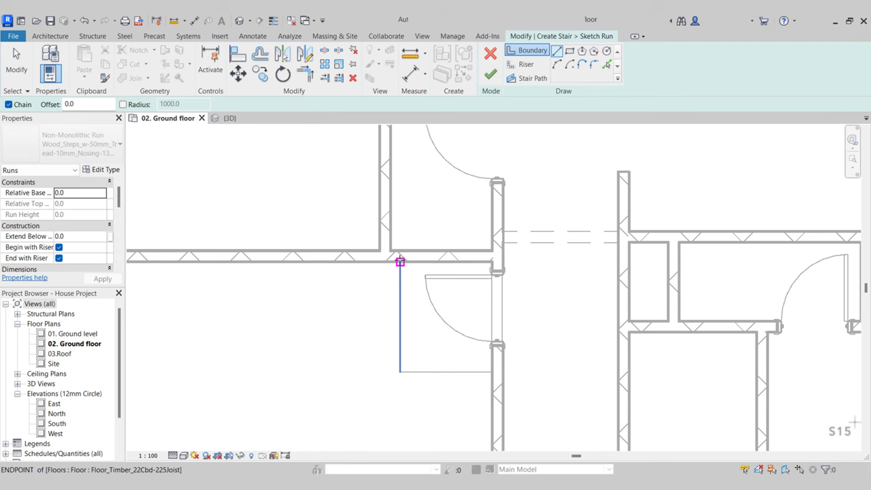
click(400, 261)
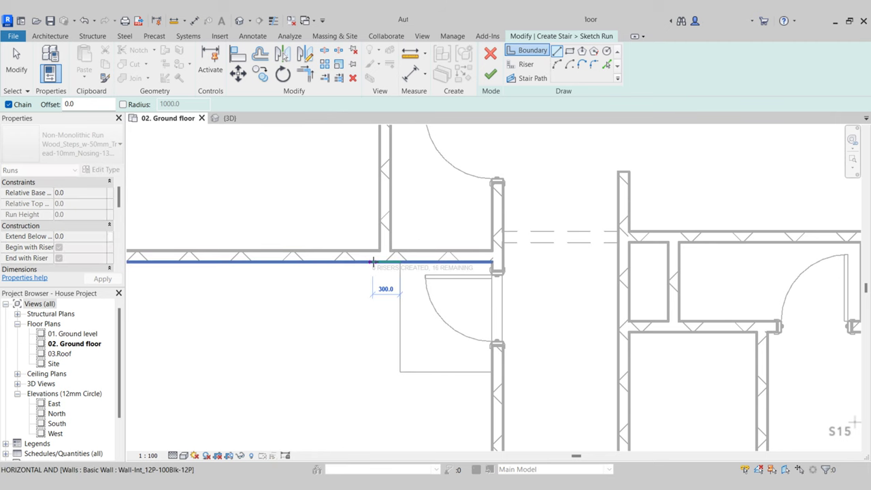
text(25)
key(Return)
click(400, 371)
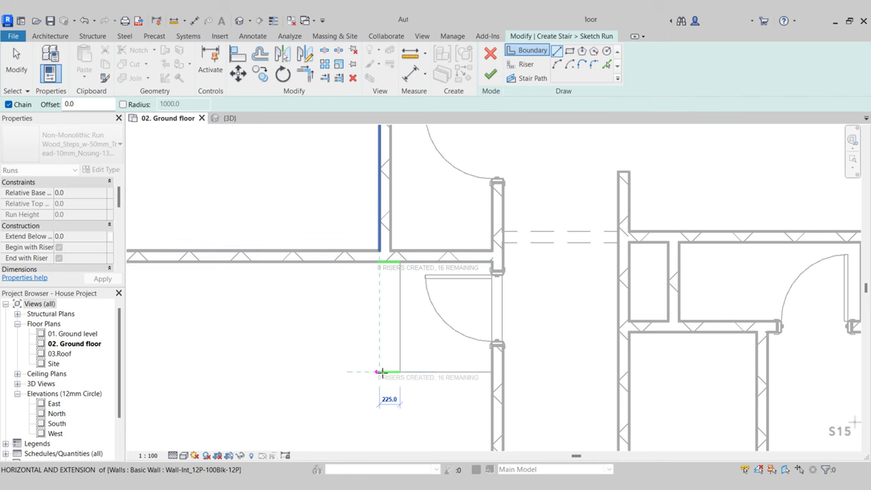
text(240)
key(Return)
key(Escape)
- Draw one riser line along the new floor's outer edge and another joining the outer ends of the boundary lines
click(520, 66)
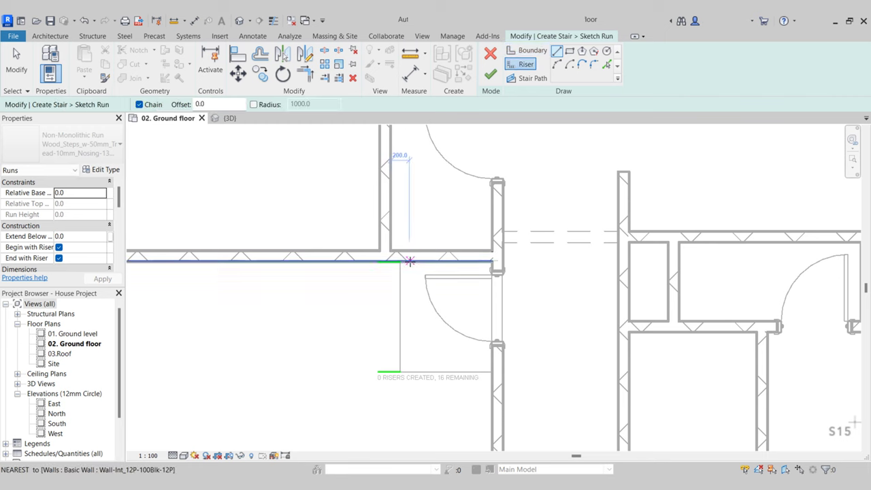
click(401, 261)
click(400, 370)
click(379, 262)
click(378, 371)
- Draw the stair path across the middle of the run between both risers, and finish the run and the stair
click(516, 78)
click(378, 316)
click(400, 317)
key(Escape)
key(Escape)
click(491, 73)
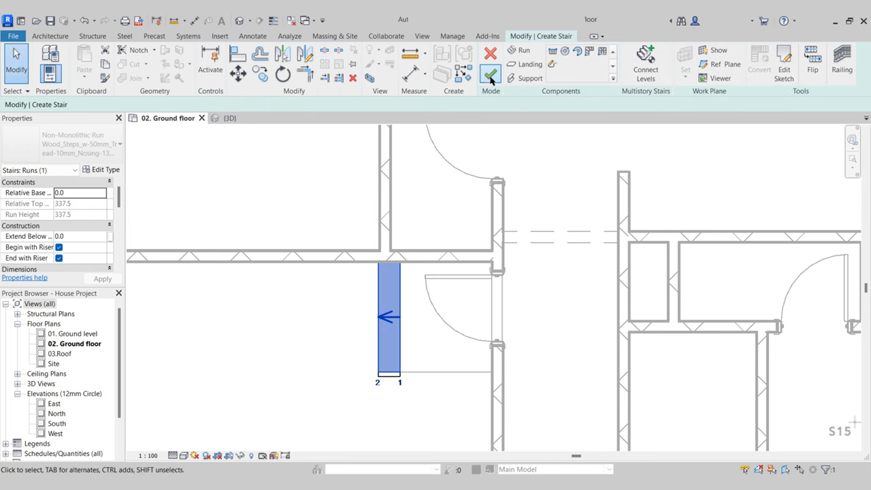
click(491, 74)
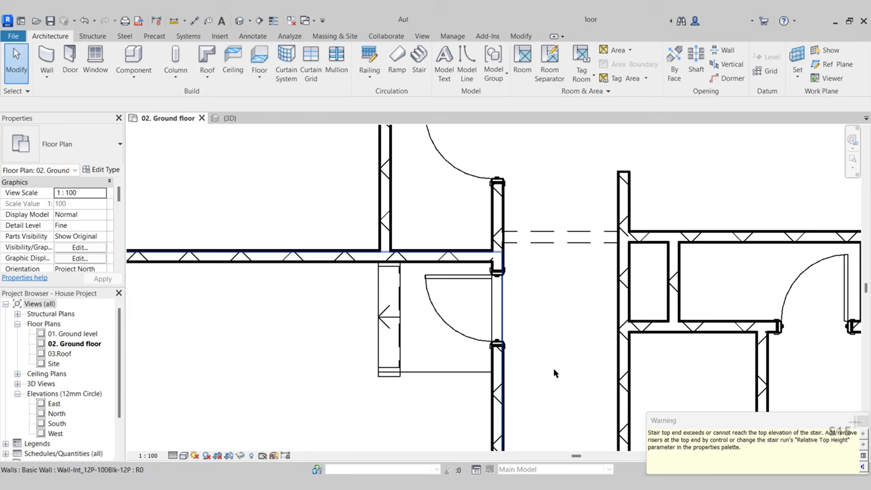
- Set the new step's base level to 01. Ground level and its top level to 02. Ground floor
click(389, 303)
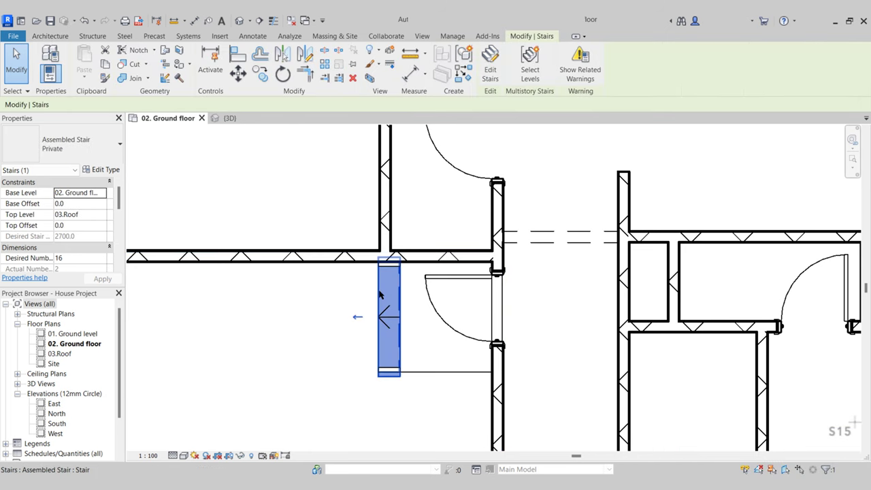
click(101, 193)
click(85, 170)
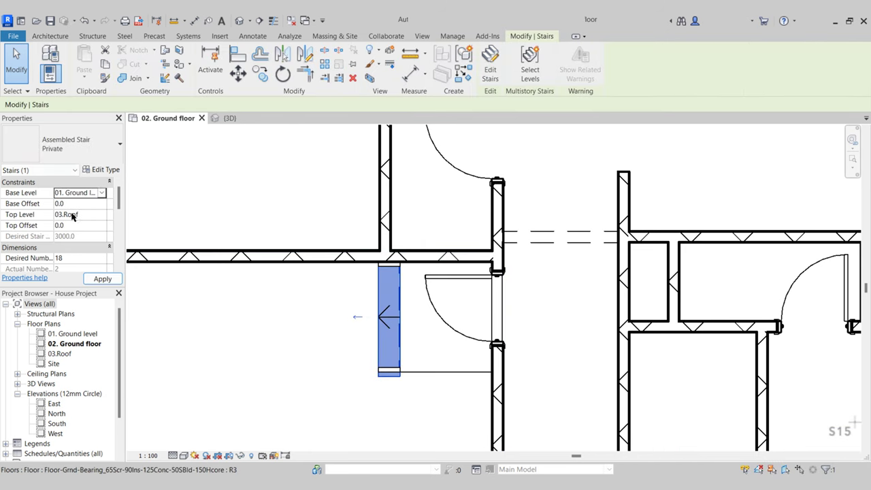
click(102, 215)
click(77, 198)
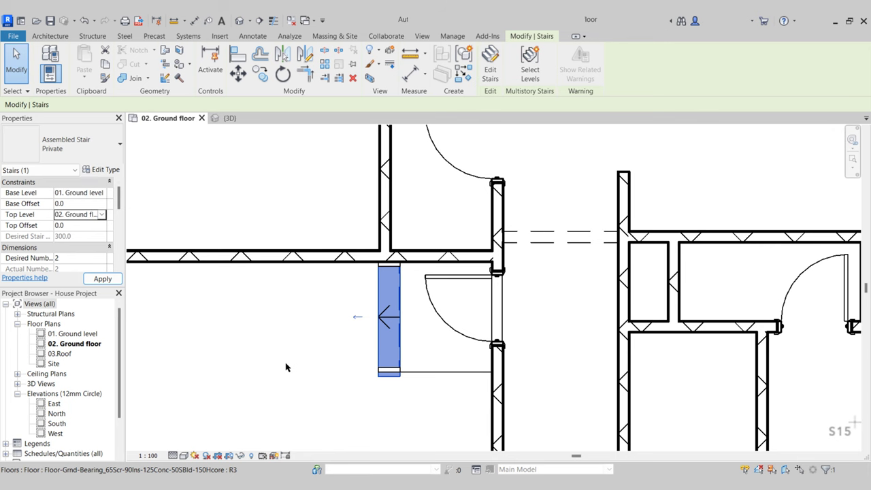
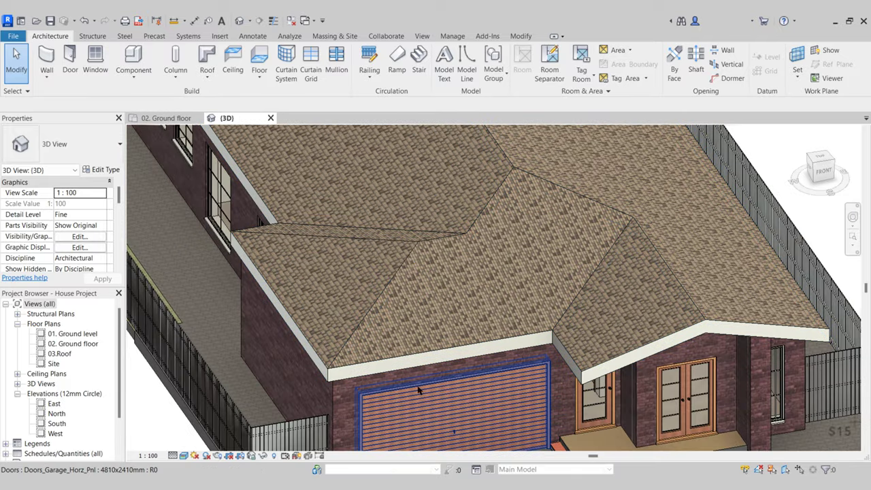
- Temporarily hide the roof in the 3D view and inspect the new internal floor, its step and the surrounding rooms
scroll(396, 297, down, 1)
middle_drag(399, 298, 406, 302)
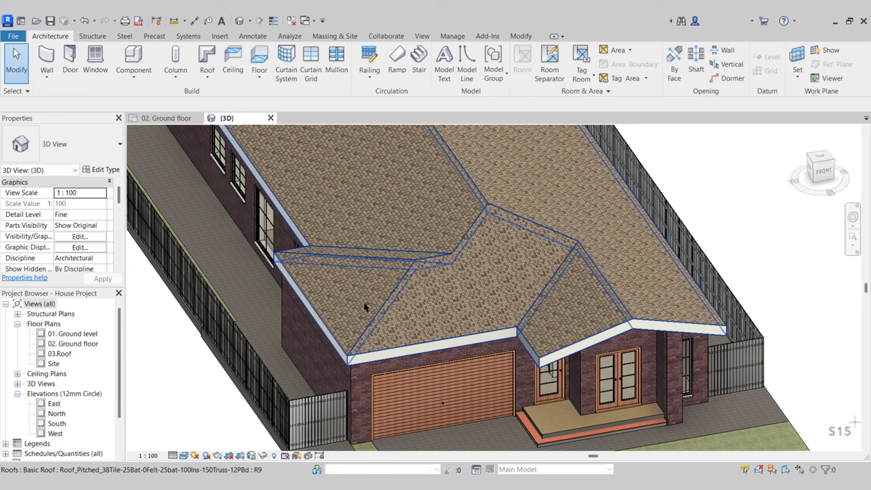
click(391, 296)
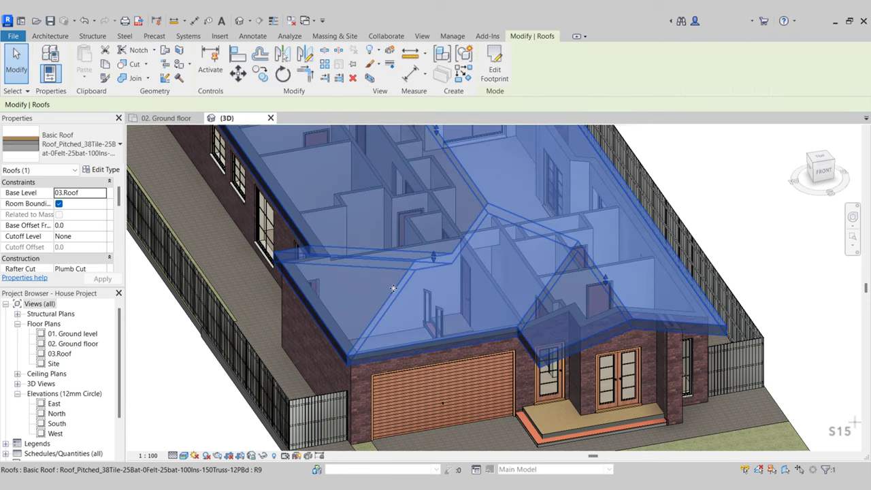
click(264, 455)
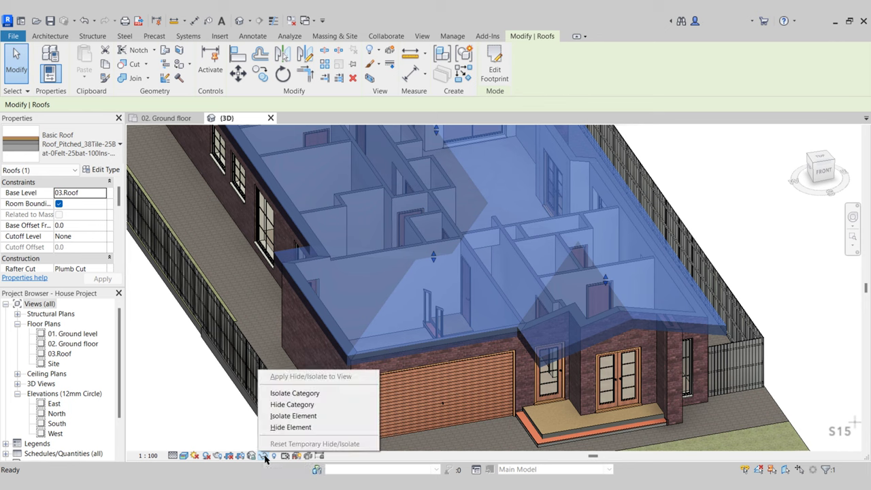
click(291, 427)
shift+middle_drag(319, 306, 480, 344)
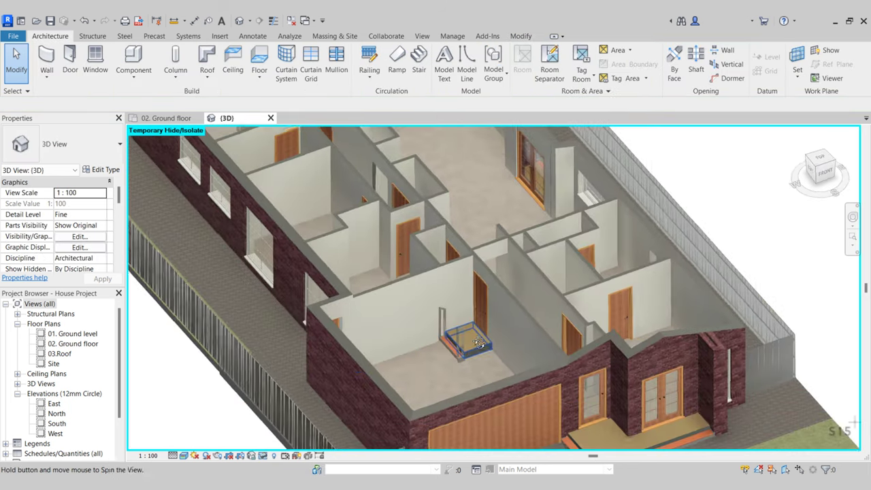
scroll(480, 344, up, 5)
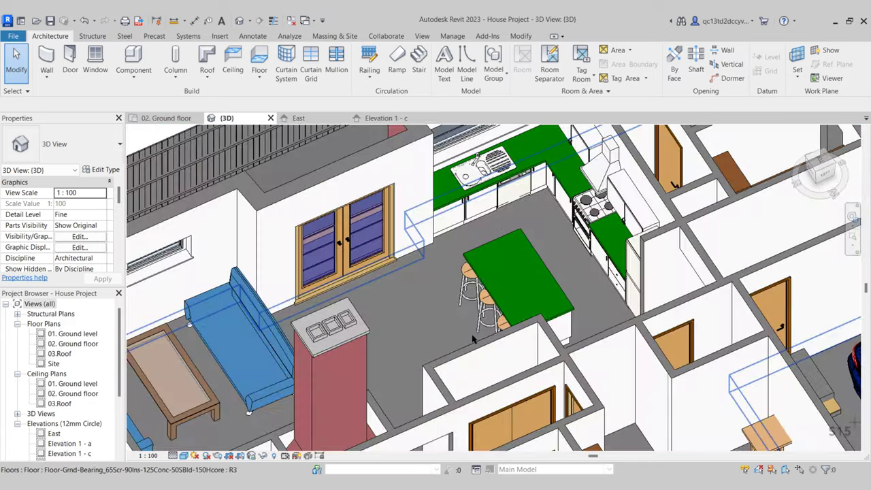
shift+middle_drag(504, 299, 537, 347)
scroll(535, 307, up, 2)
scroll(511, 323, down, 2)
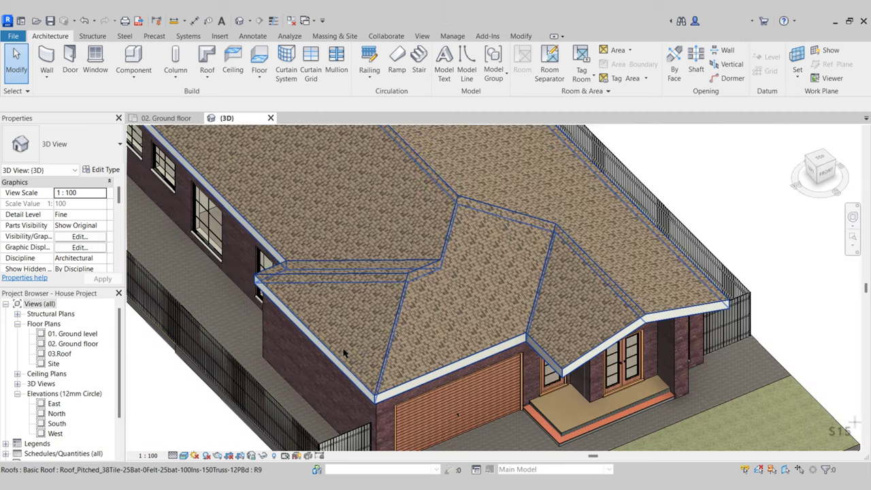
- Switch the 3D view to the Wireframe visual style and examine the internal door and new step through the roof
shift+middle_drag(204, 408, 226, 430)
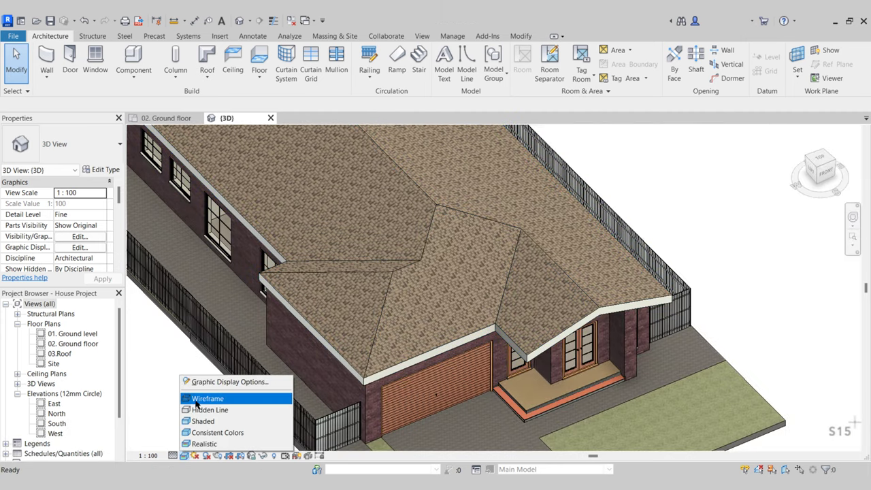
click(197, 399)
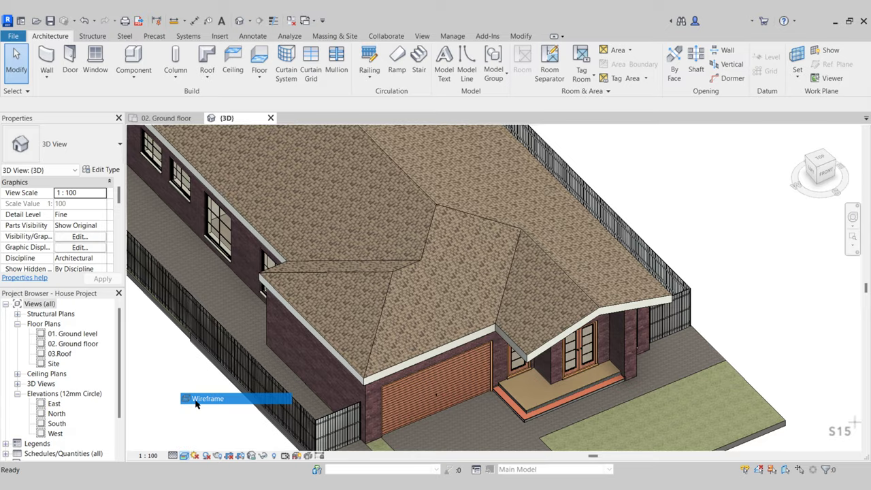
shift+middle_drag(423, 331, 403, 338)
scroll(341, 299, up, 2)
click(333, 299)
shift+middle_drag(354, 326, 407, 279)
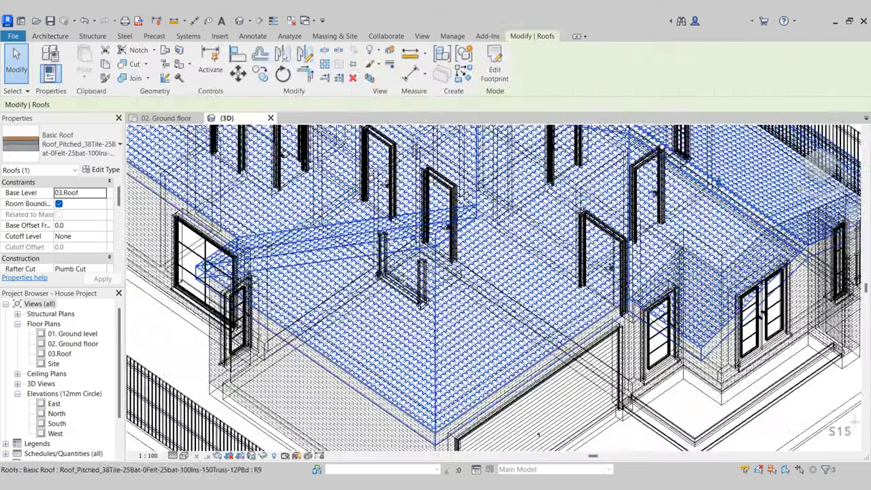
scroll(412, 275, up, 2)
key(Escape)
click(410, 289)
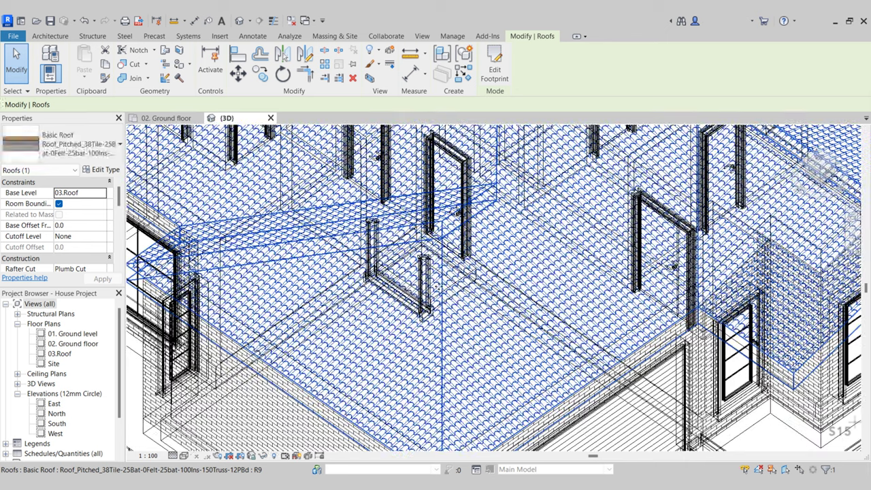
key(Escape)
scroll(436, 297, down, 2)
mouse_move(436, 297)
shift+middle_down()
mouse_move(409, 316)
mouse_move(425, 284)
shift+middle_up()
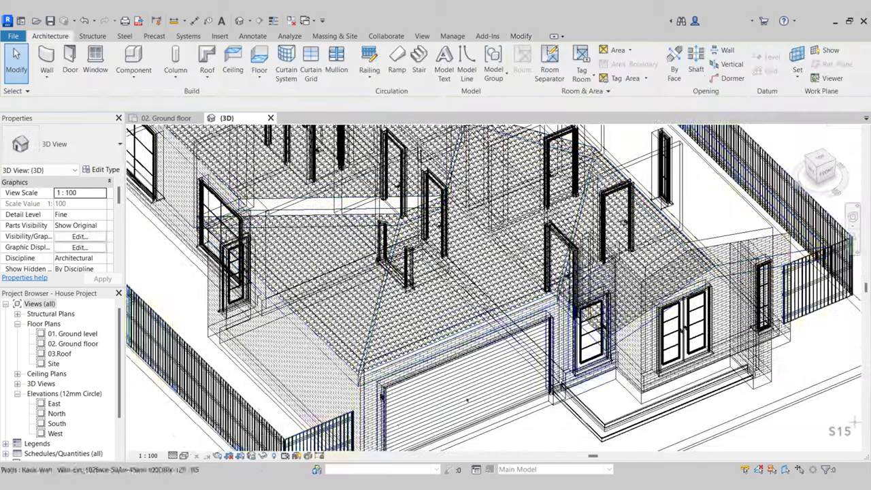
- Set the visual style of the 3D view to Consistent Colors and check the whole house
click(183, 456)
click(190, 434)
scroll(332, 357, down, 3)
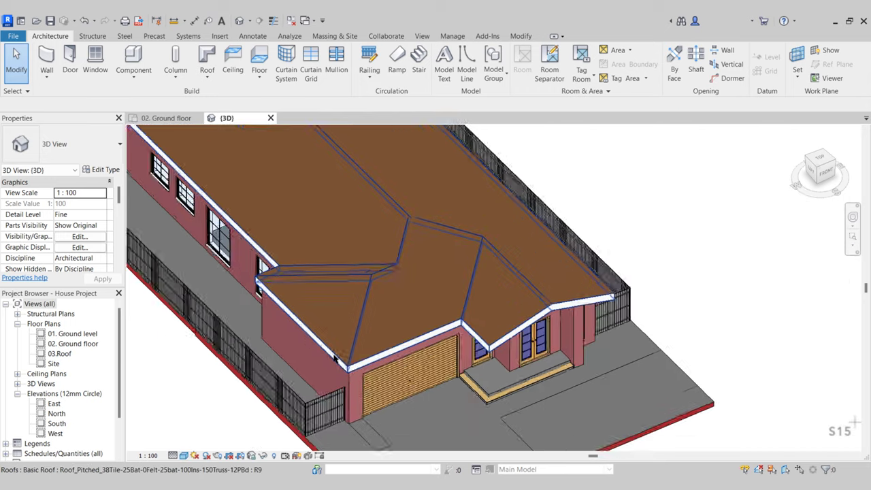
shift+middle_drag(332, 357, 371, 347)
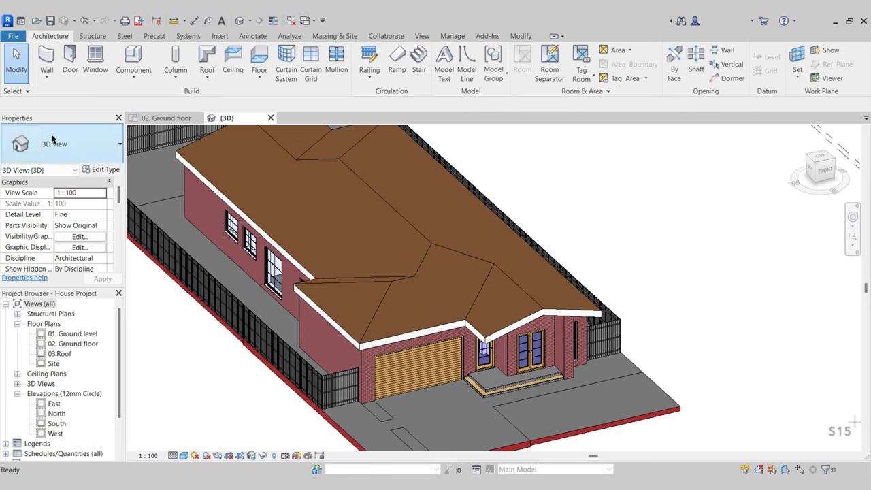
- Turn on the section box in the 3D view and pull its front face inward to cut through the garage and front rooms
scroll(63, 198, down, 5)
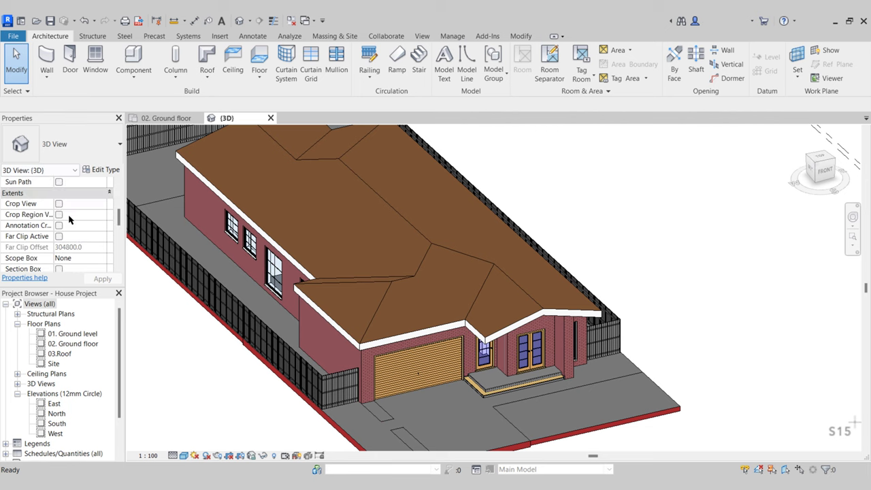
scroll(58, 218, down, 1)
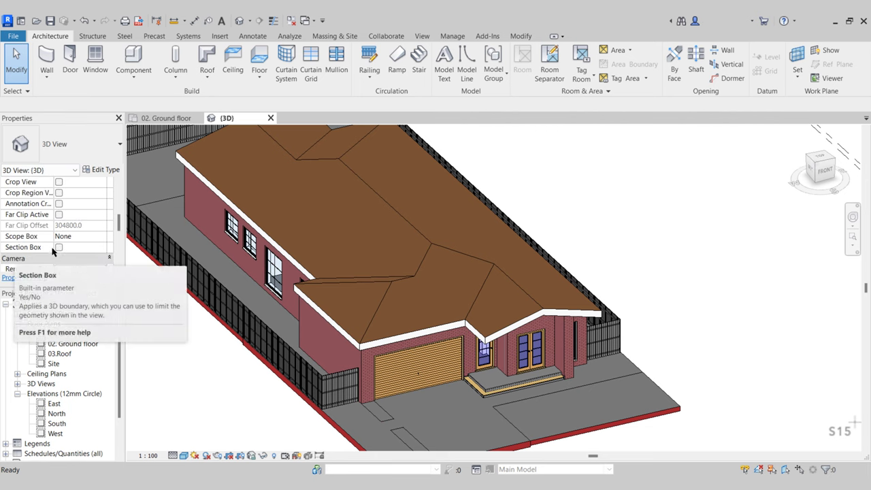
scroll(247, 185, down, 6)
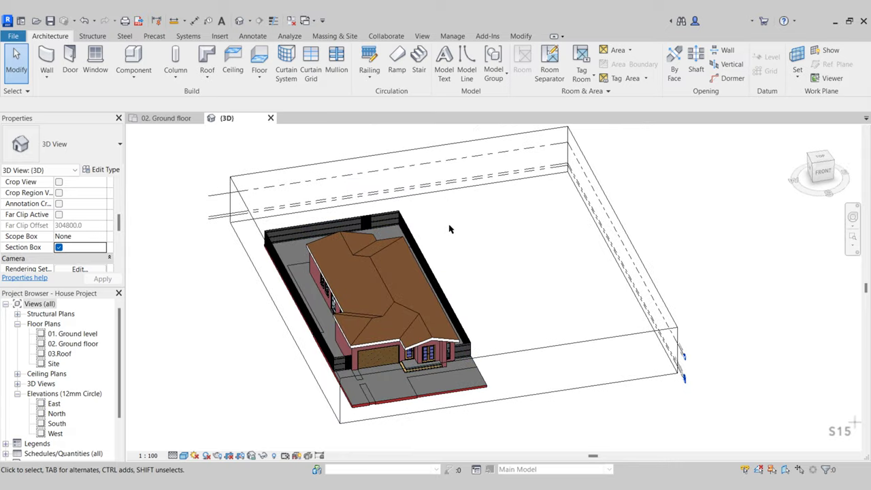
shift+middle_drag(489, 311, 560, 298)
click(552, 332)
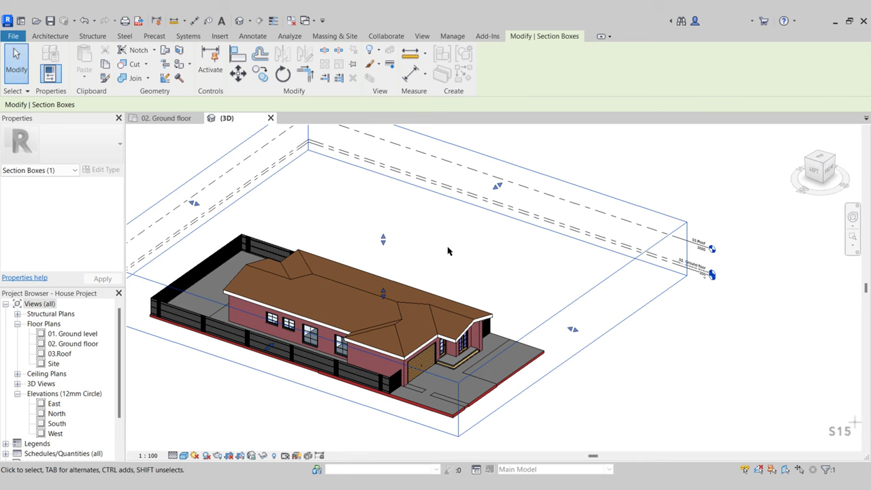
drag(573, 329, 478, 302)
shift+middle_drag(474, 381, 381, 317)
scroll(235, 305, up, 5)
shift+middle_drag(257, 345, 339, 340)
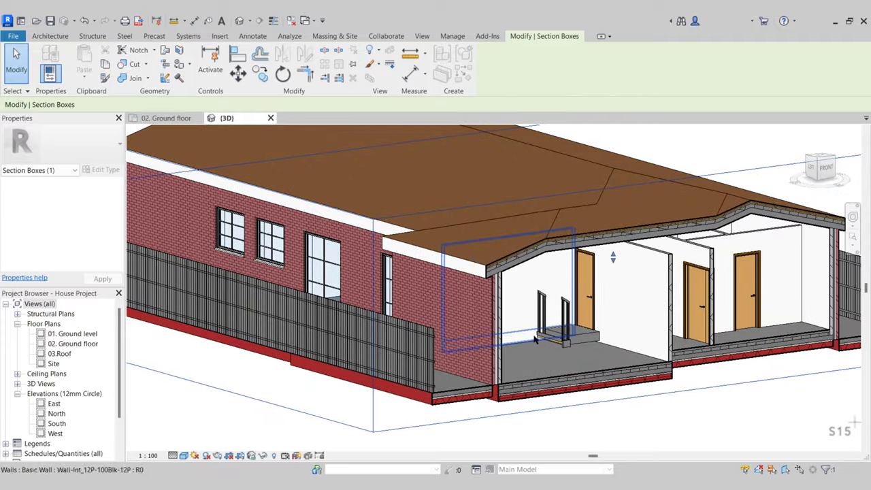
- Lower the section box's top face below the roof and inspect the rooms from above
scroll(505, 330, down, 3)
shift+middle_drag(501, 333, 491, 355)
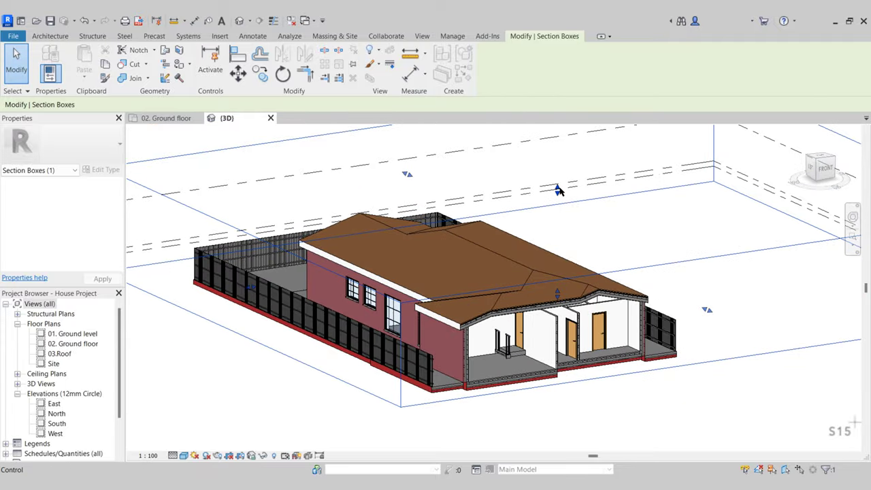
drag(557, 190, 564, 230)
shift+middle_drag(564, 230, 550, 296)
scroll(550, 295, up, 4)
click(477, 279)
shift+middle_drag(476, 279, 497, 289)
scroll(497, 289, down, 6)
key(Escape)
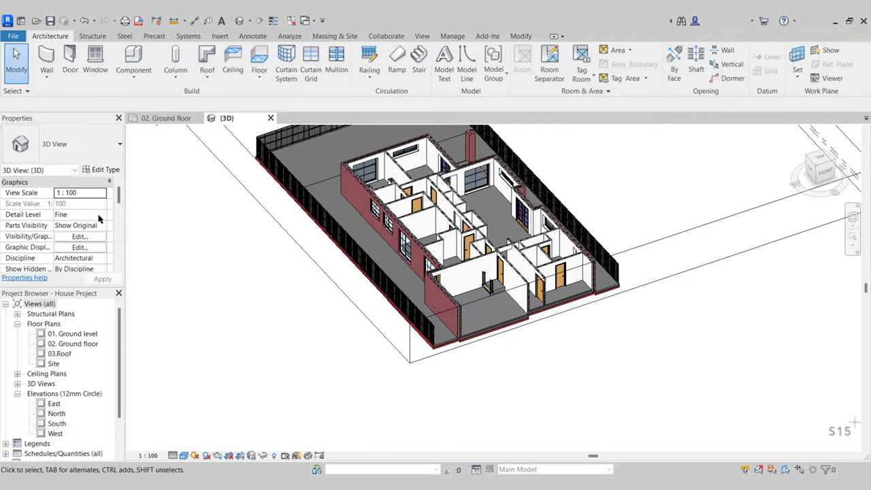
- Turn off the section box in the 3D view and check the front of the complete house
drag(119, 197, 115, 232)
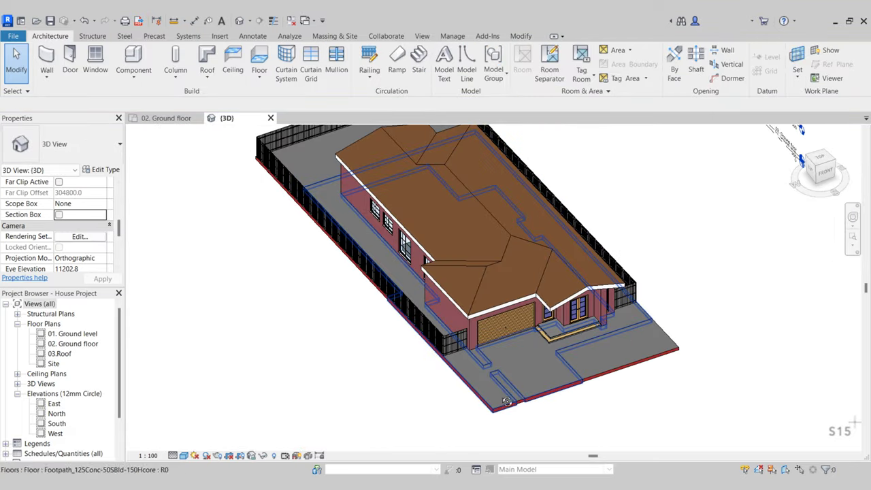
shift+middle_drag(504, 313, 523, 315)
scroll(523, 315, up, 5)
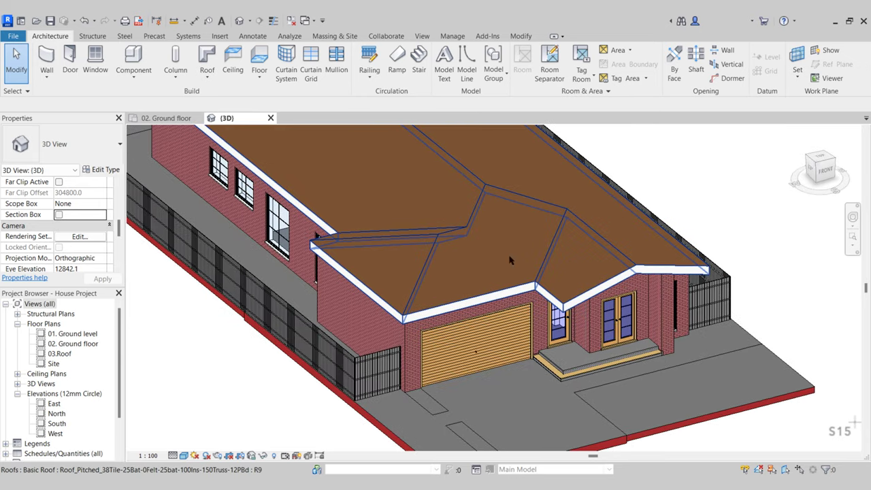
- Displace the roof upward in the 3D view by about 5418 mm to expose the rooms below
click(436, 314)
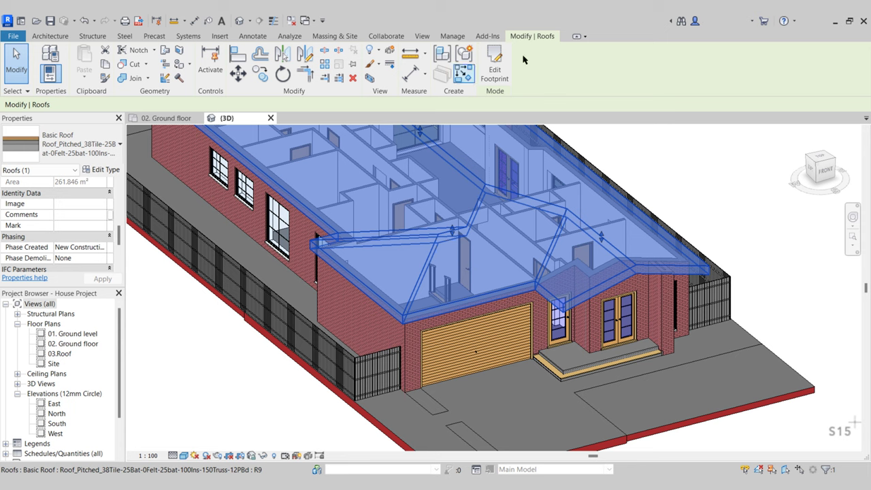
click(390, 52)
shift+middle_drag(408, 224, 441, 231)
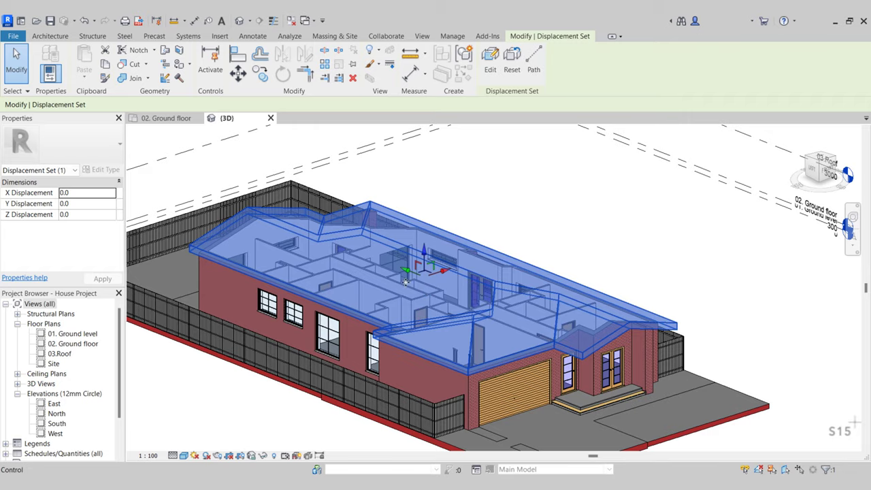
shift+middle_drag(438, 292, 469, 306)
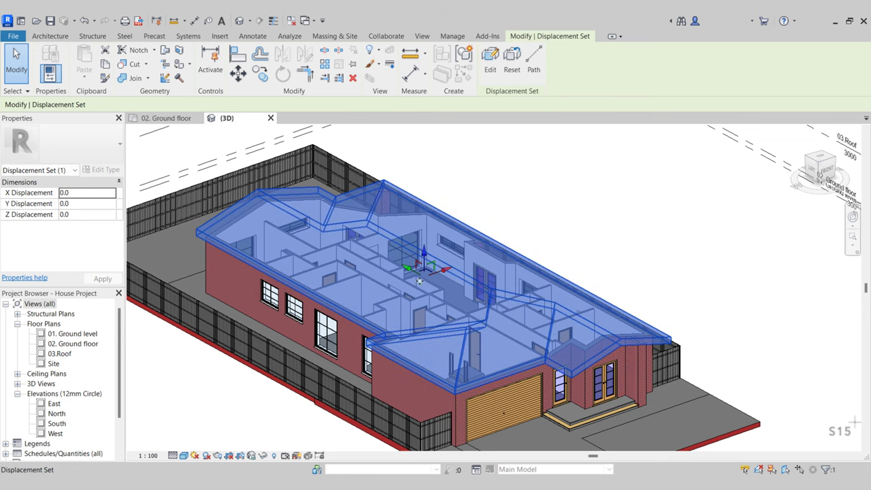
shift+middle_drag(439, 308, 427, 258)
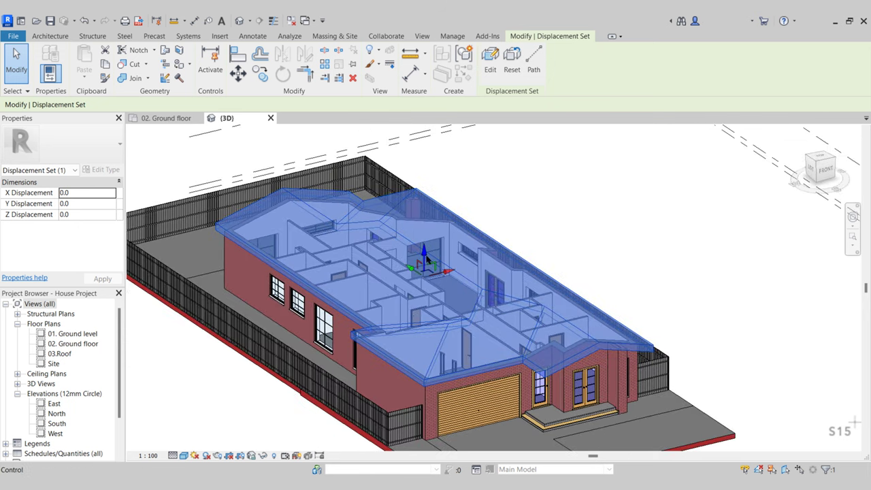
drag(425, 255, 415, 163)
shift+middle_drag(414, 234, 464, 279)
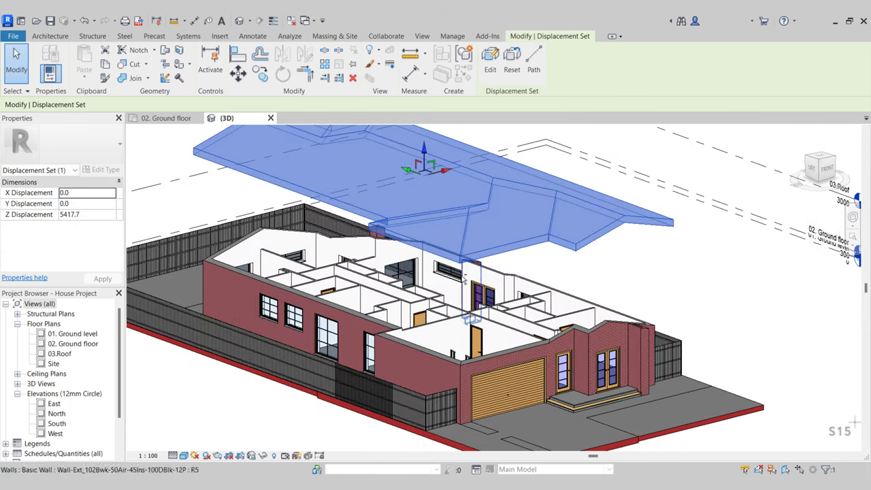
- Raise the displaced roof further, to a Z displacement of about 7651 mm
drag(424, 152, 427, 211)
scroll(424, 160, down, 2)
middle_drag(424, 161, 427, 212)
drag(427, 212, 418, 75)
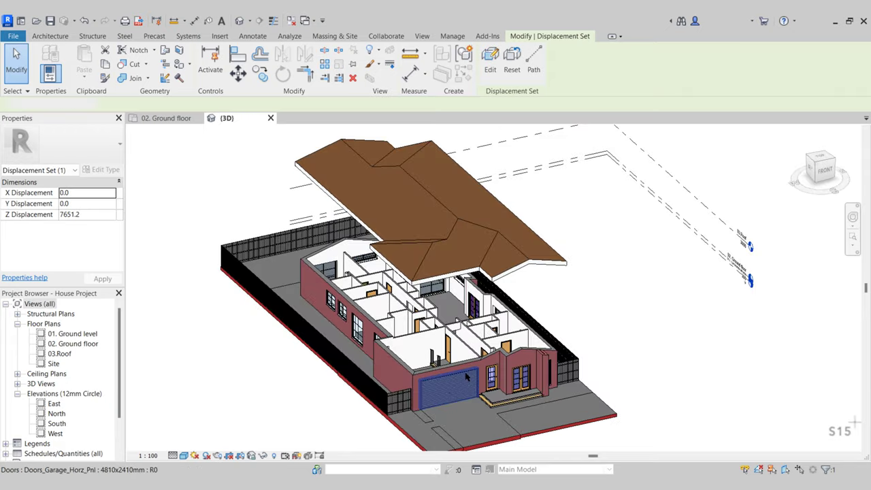
key(Escape)
- Inspect the internal door, its step and railings, and the rooms beneath the raised roof
scroll(439, 358, up, 5)
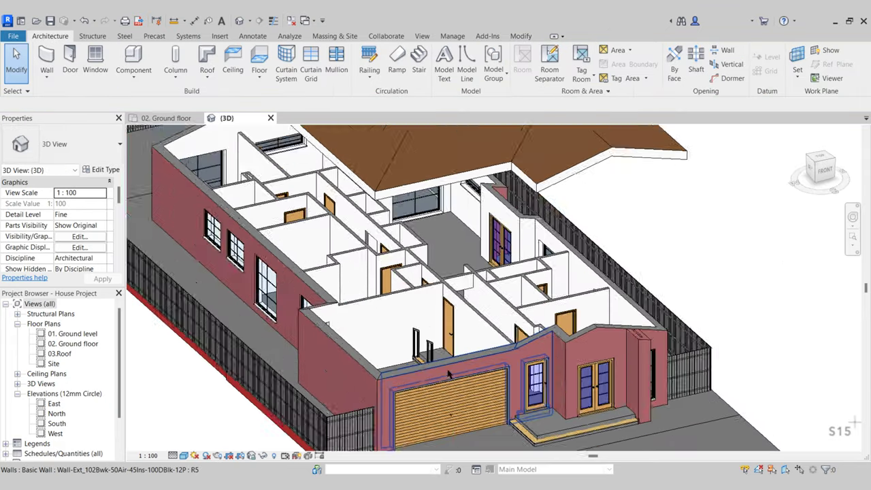
scroll(439, 358, up, 4)
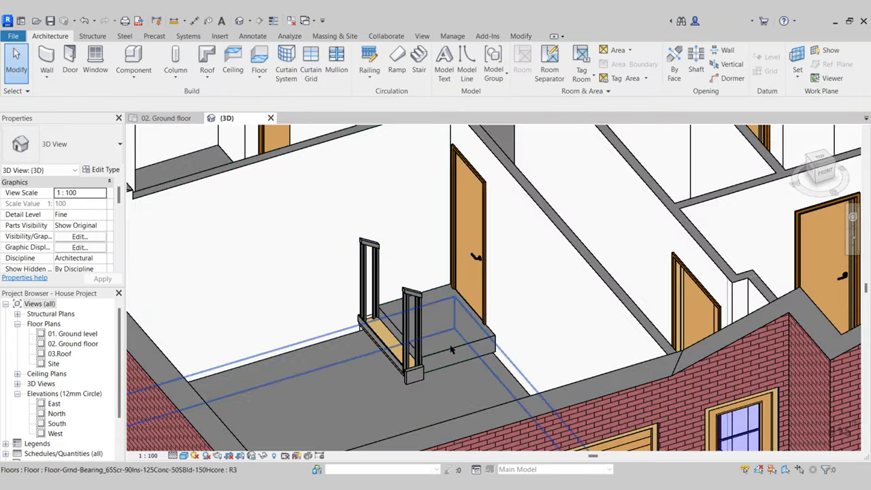
scroll(438, 322, down, 5)
shift+middle_drag(438, 322, 490, 250)
scroll(438, 311, down, 2)
scroll(437, 311, down, 1)
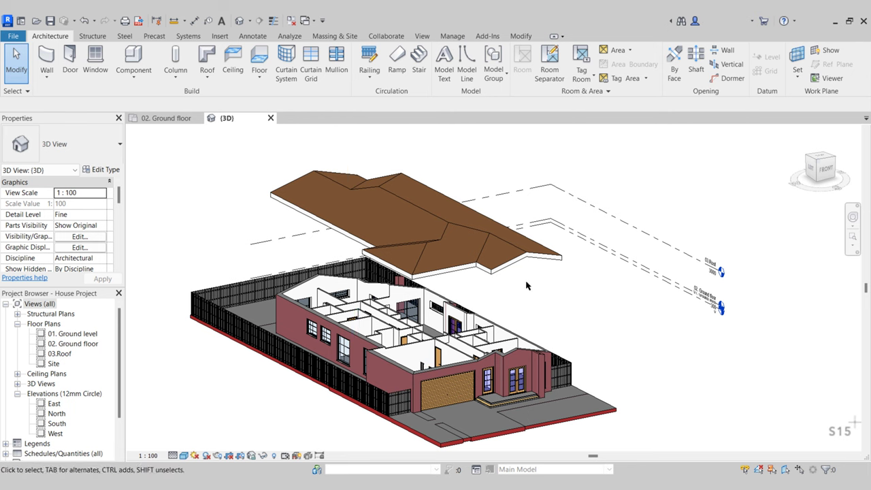
- Reset the roof's displacement and check the whole house from the front
click(416, 193)
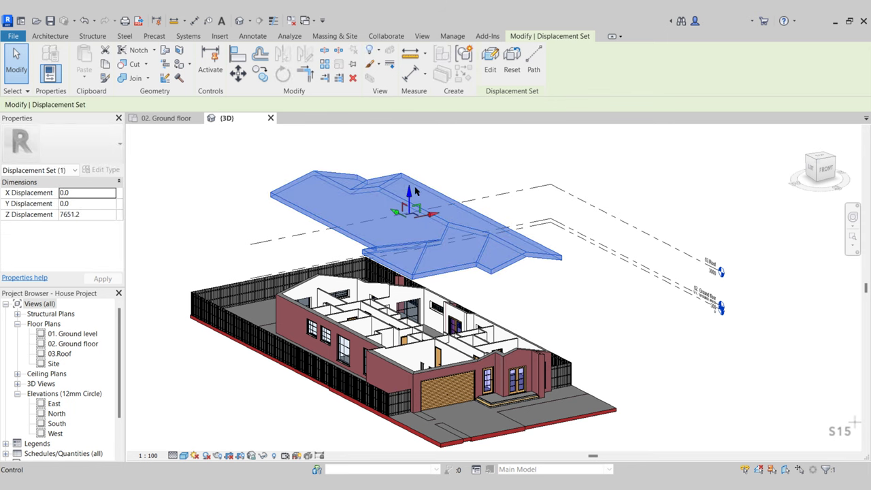
click(514, 61)
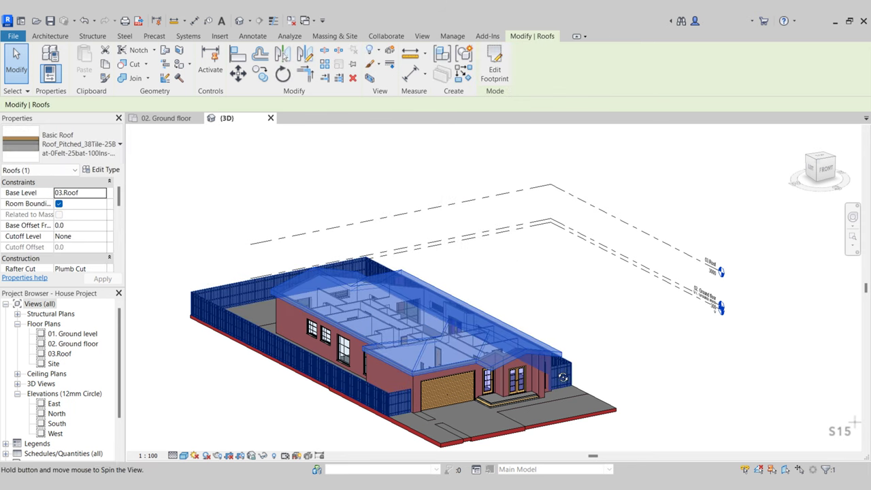
shift+middle_drag(563, 377, 528, 392)
key(Escape)
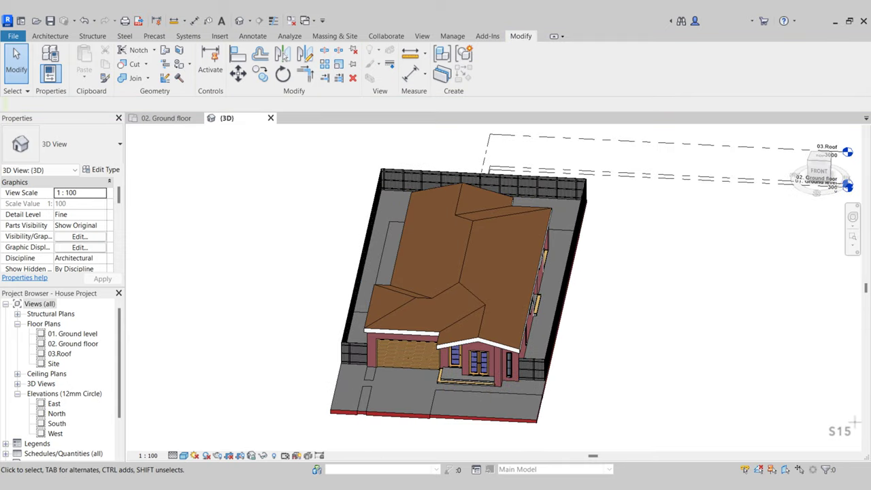
scroll(592, 334, down, 1)
shift+middle_drag(591, 334, 646, 329)
scroll(571, 321, up, 5)
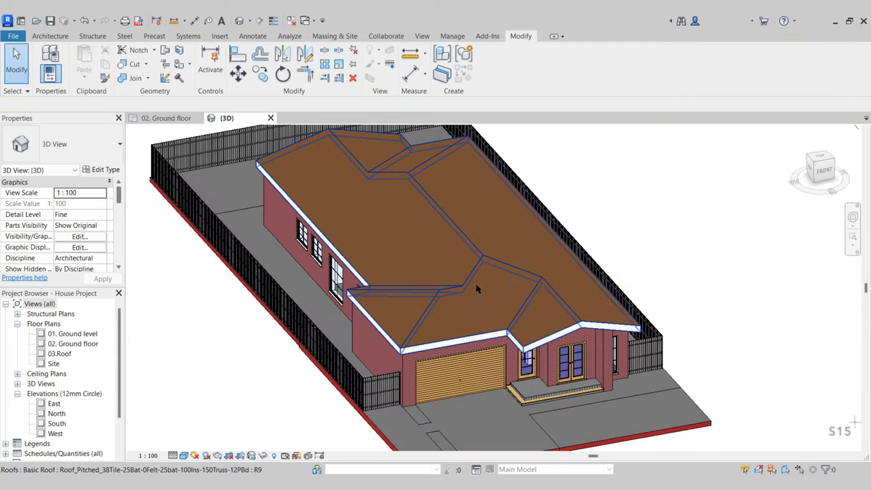
- Temporarily hide the roof in the 3D view to expose the step at the internal door
click(476, 289)
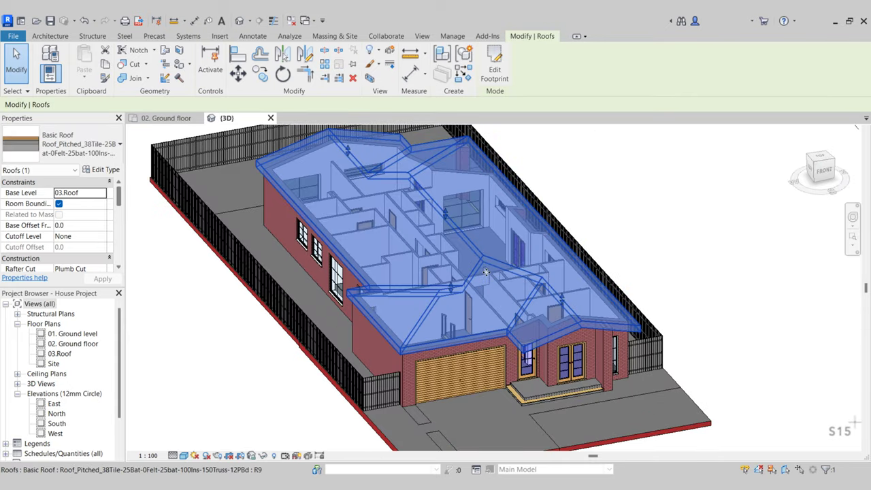
click(264, 455)
click(293, 426)
shift+middle_drag(255, 410, 340, 404)
scroll(464, 343, up, 5)
scroll(437, 349, up, 1)
shift+middle_drag(437, 349, 503, 356)
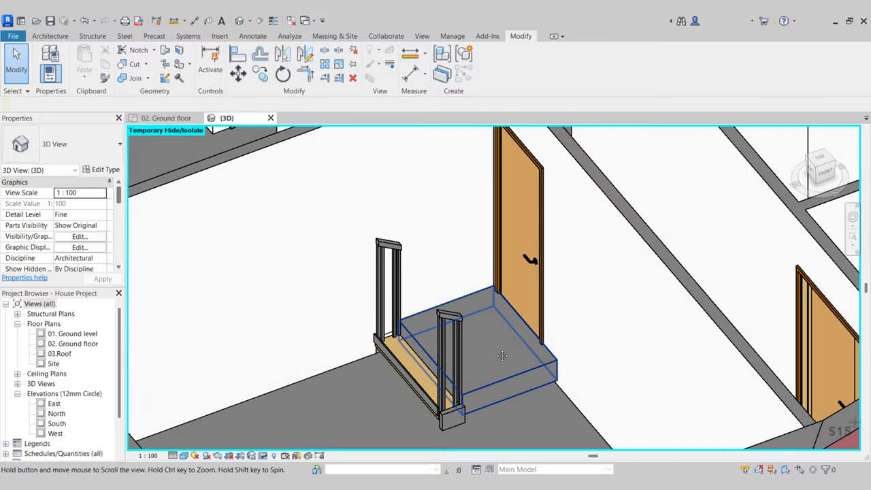
- Delete both railings from the step at the internal door
click(453, 321)
key(Delete)
click(389, 286)
key(Delete)
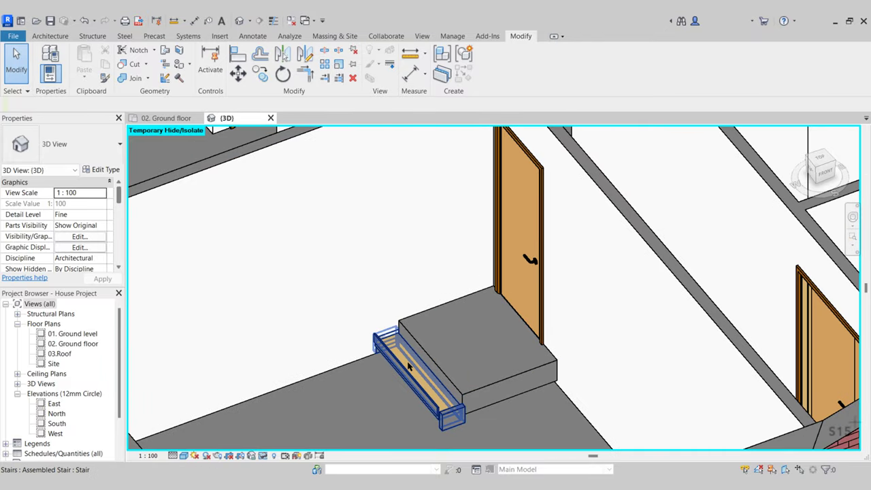
- Try to open the step at the internal door for editing and save the project
click(408, 368)
middle_drag(406, 366, 393, 340)
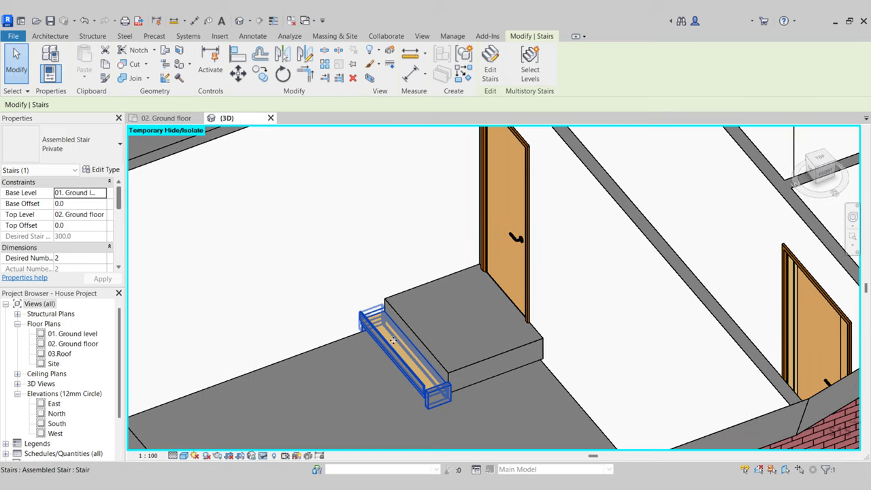
double_click(395, 338)
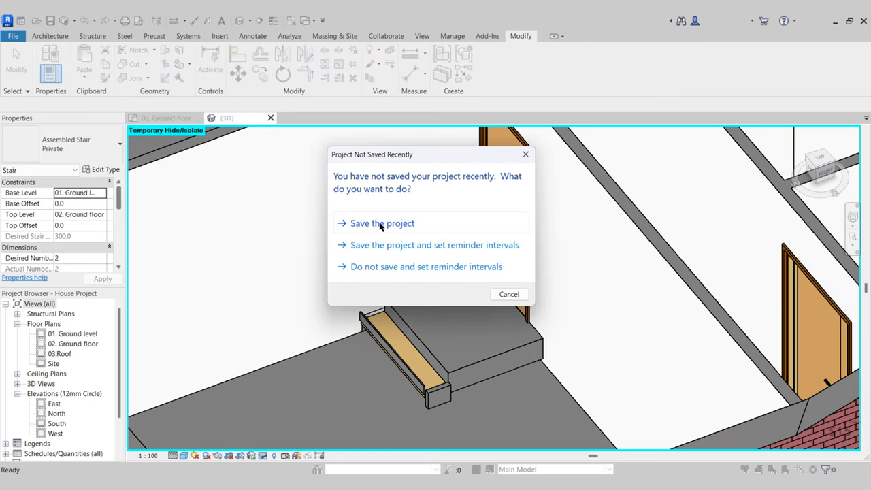
click(381, 224)
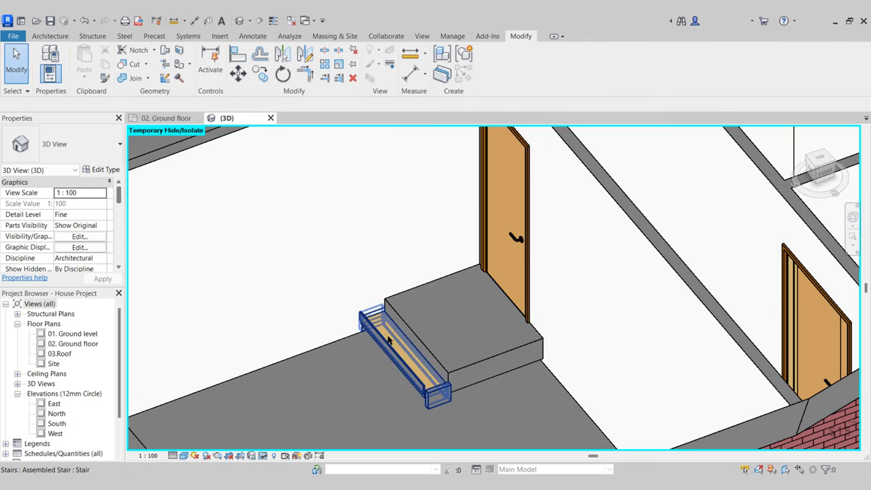
key(Escape)
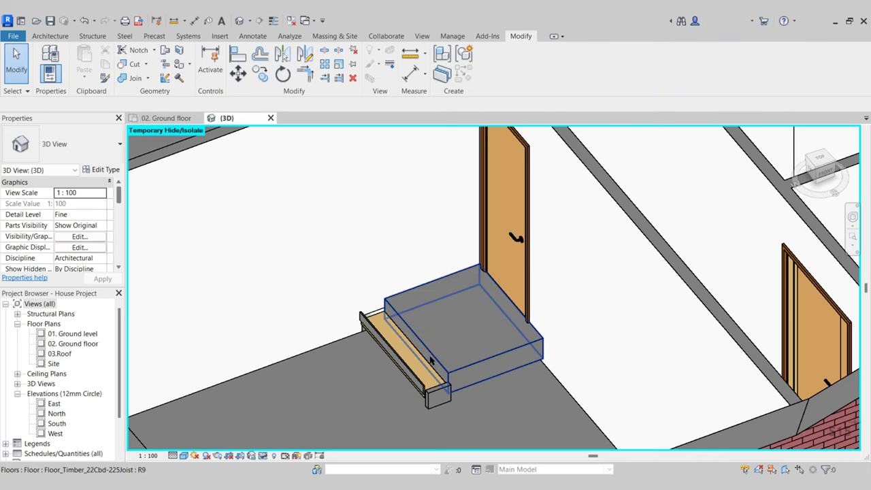
key(Escape)
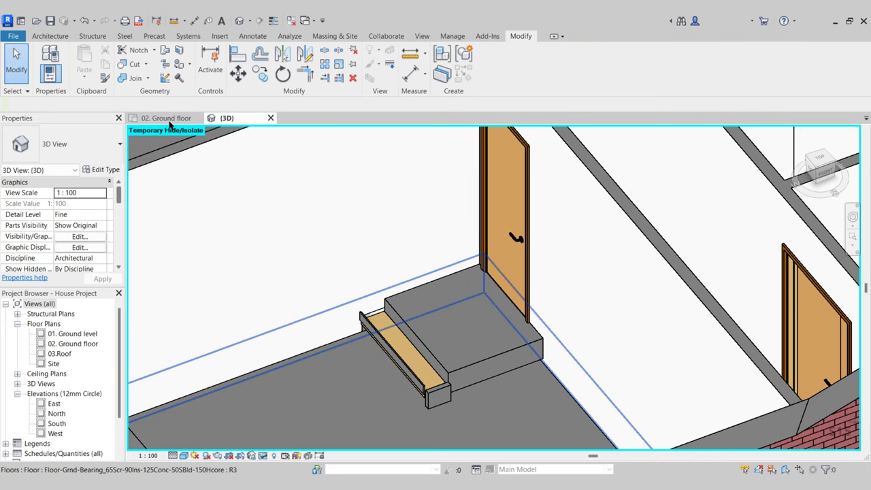
- Flip the internal stair's up direction in the 02. Ground floor plan so that it climbs toward the door, and return to the 3D view
click(166, 118)
click(388, 320)
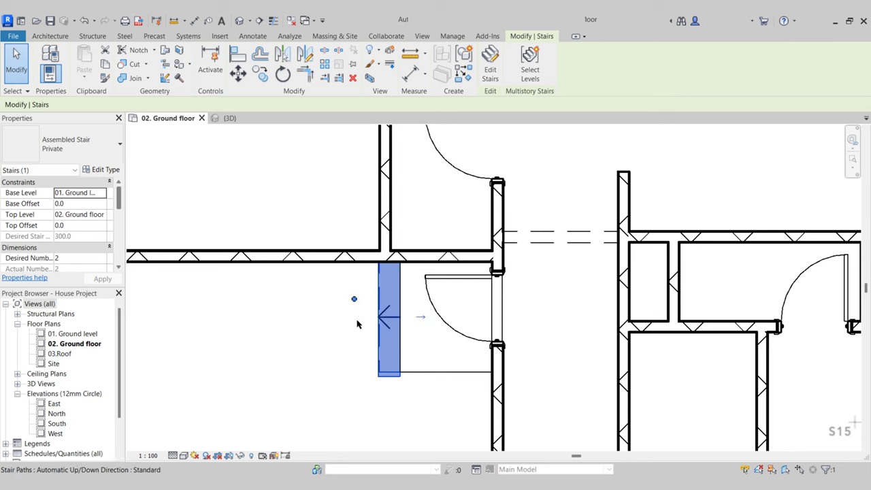
key(Escape)
click(229, 118)
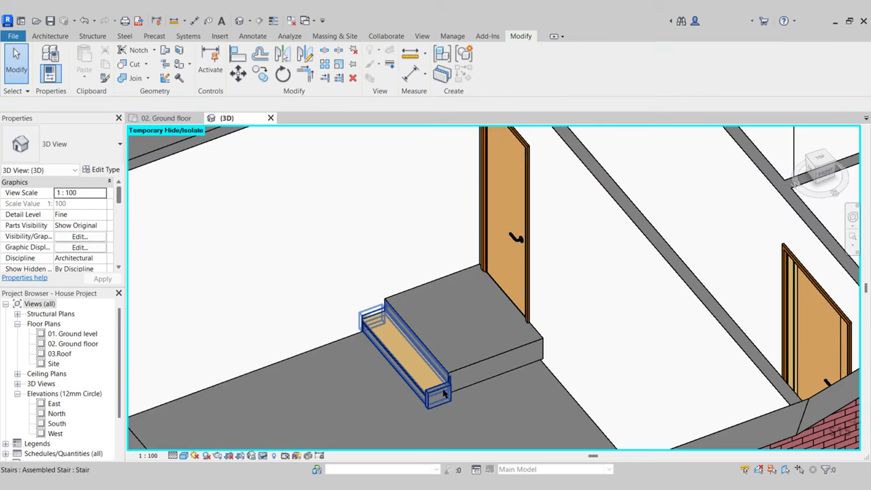
- Edit the stair at the internal door, delete its two side stringer supports, and finish the stair edit
click(405, 359)
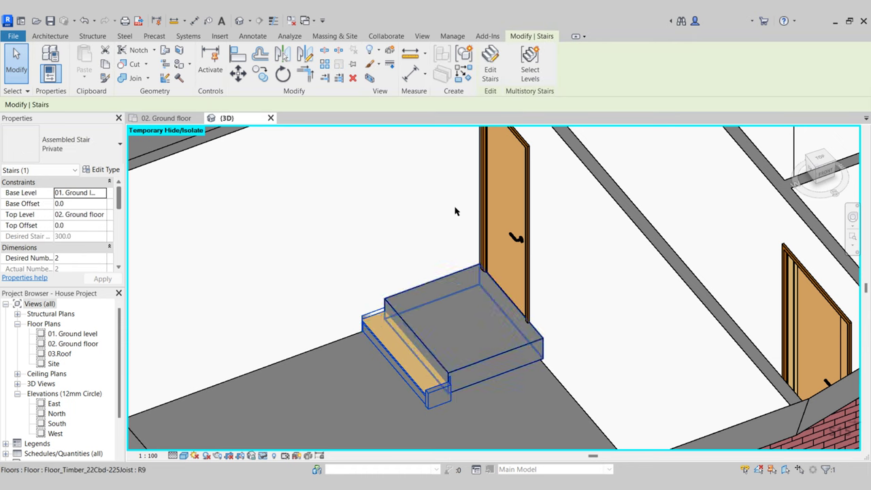
double_click(388, 339)
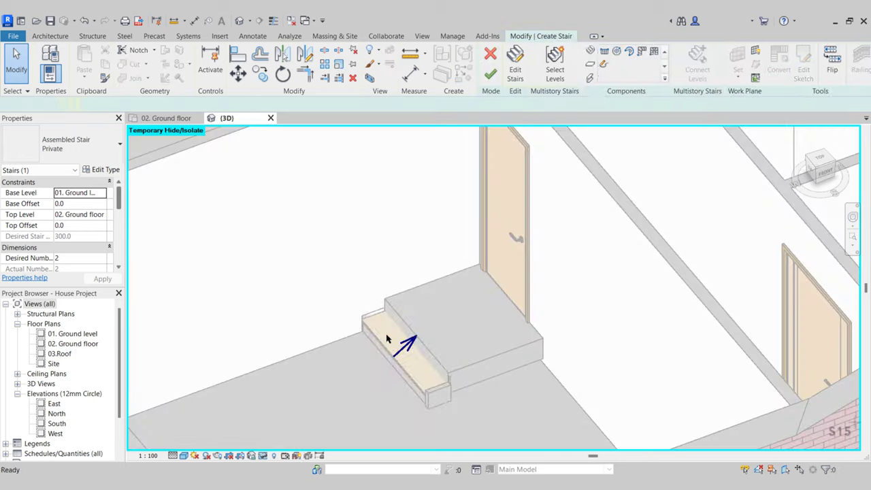
click(367, 312)
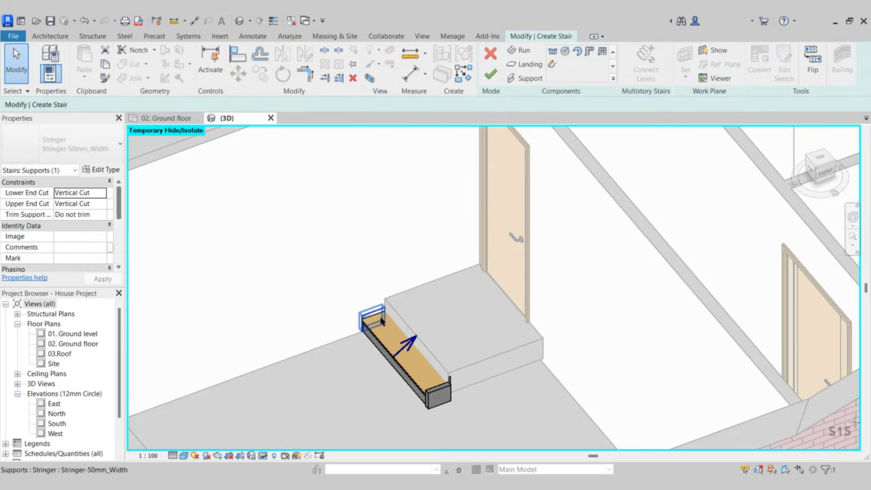
key(Delete)
click(435, 399)
click(441, 403)
key(Delete)
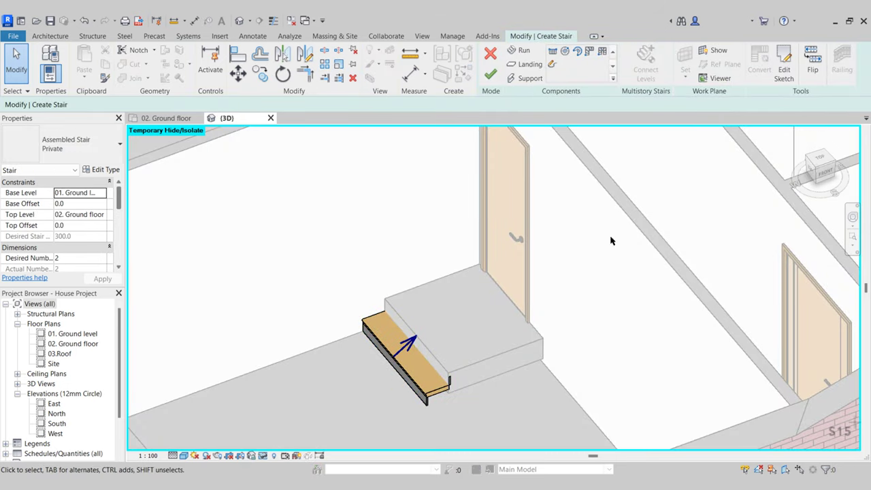
click(493, 75)
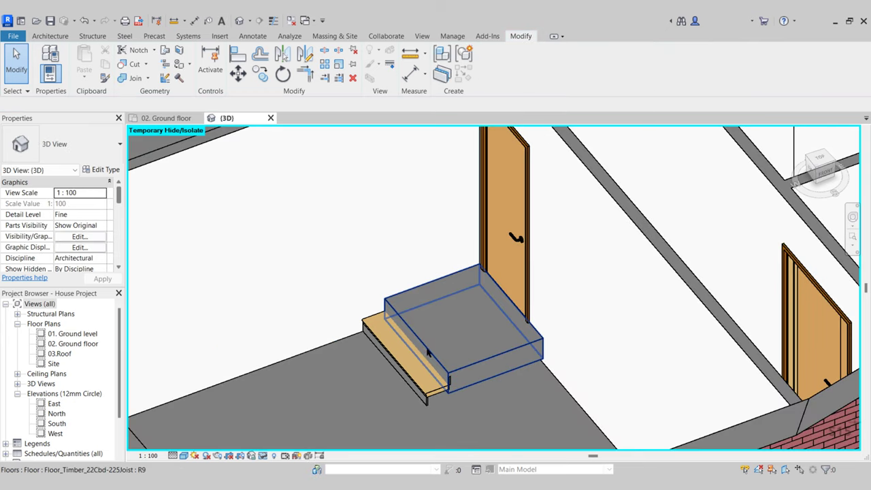
- Apply the temporary roof hide to the 3D view so that the roof is permanently hidden in it
scroll(432, 272, down, 5)
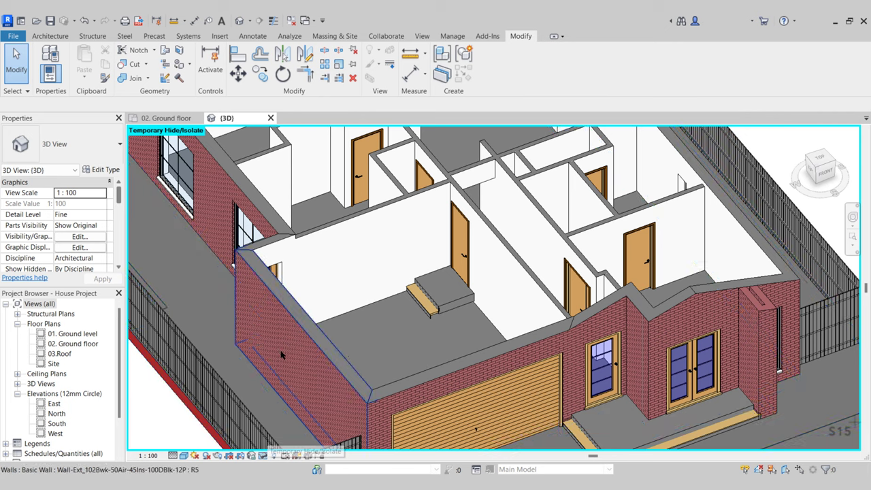
scroll(342, 354, down, 2)
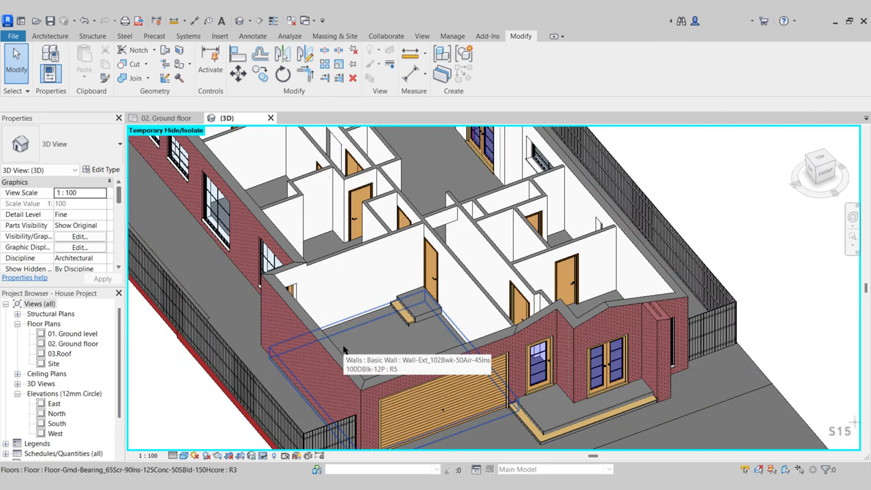
scroll(167, 136, down, 4)
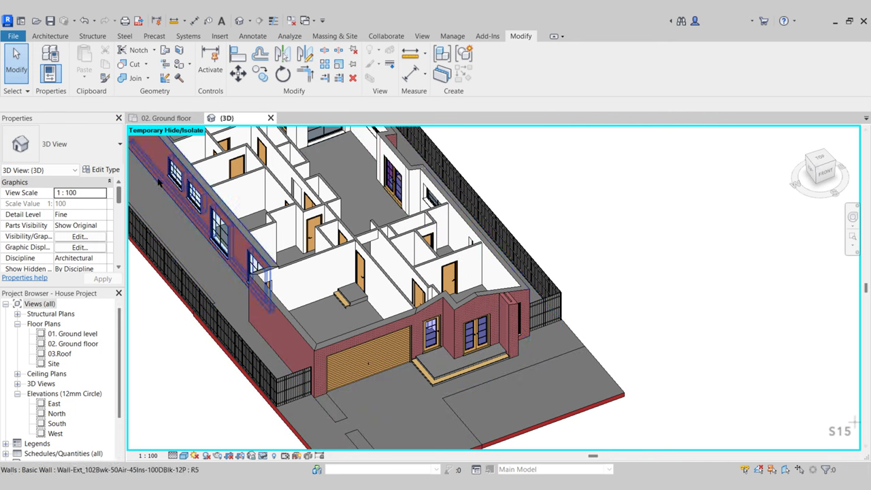
click(264, 456)
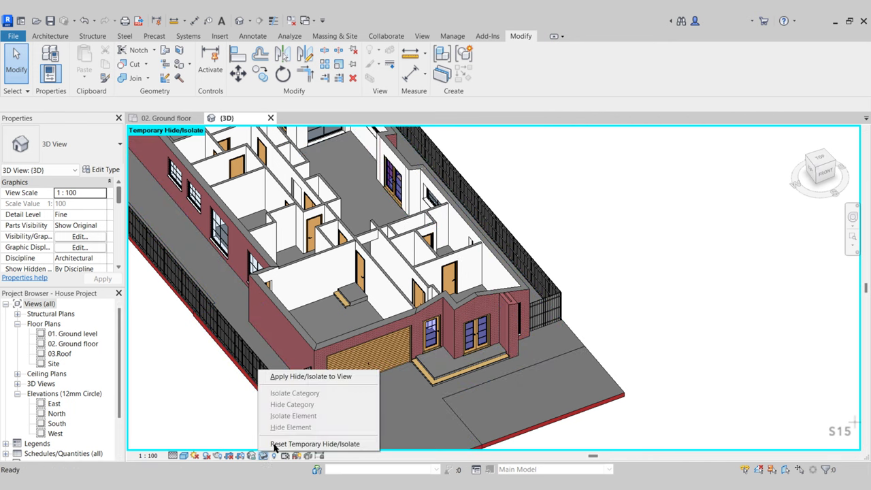
click(294, 377)
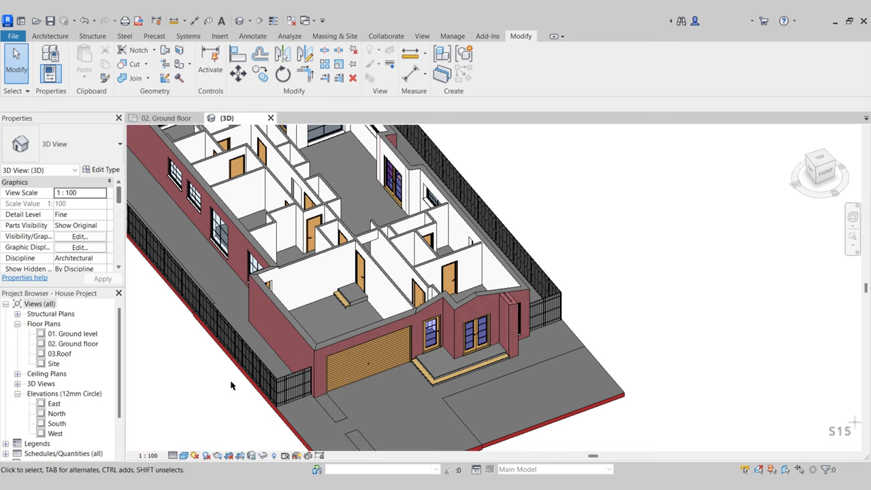
shift+middle_drag(231, 385, 182, 400)
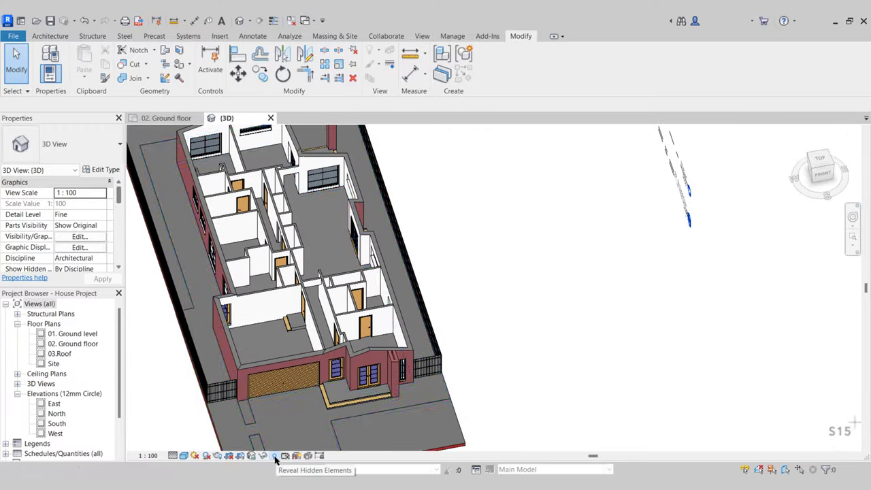
- Reveal the hidden elements in the 3D view, select the hidden roof to inspect it, and leave the reveal mode
click(274, 455)
click(367, 299)
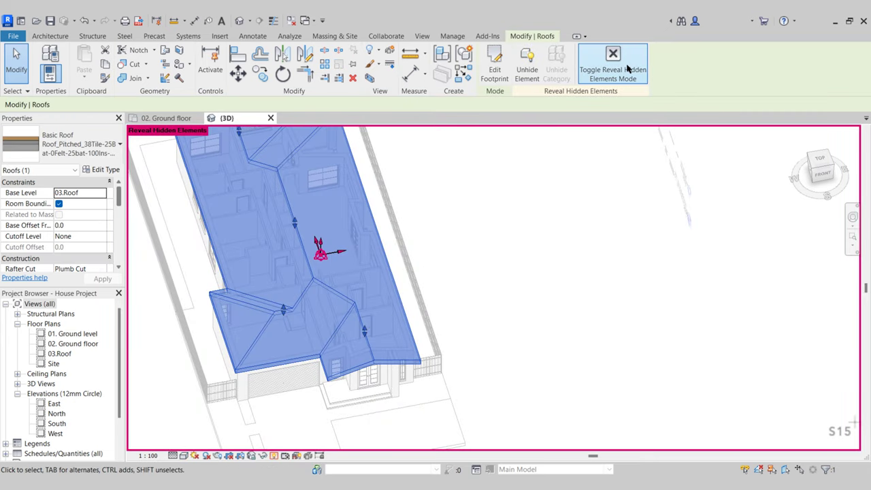
click(484, 346)
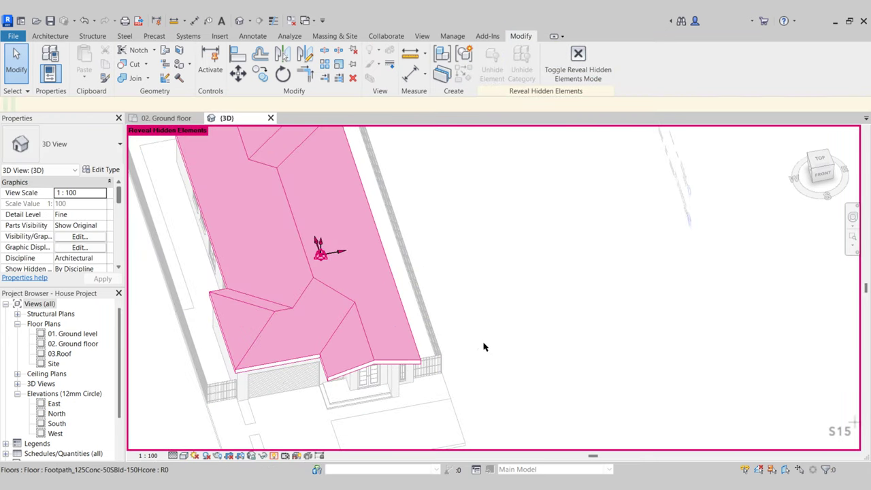
click(274, 456)
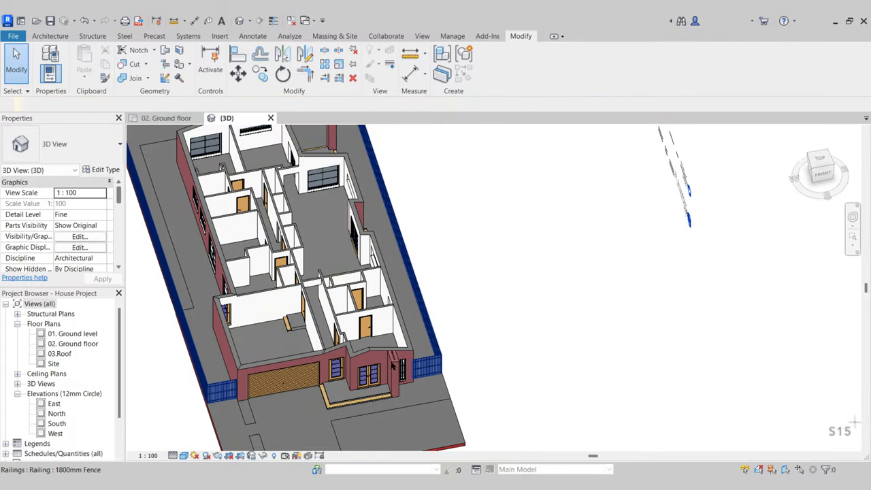
shift+middle_drag(379, 356, 363, 260)
scroll(342, 306, up, 3)
scroll(363, 261, up, 5)
click(311, 298)
shift+middle_drag(311, 298, 176, 126)
click(421, 273)
- Return to the 02. Ground floor plan and locate the narrow enclosed space between the hallway and the large room
click(170, 119)
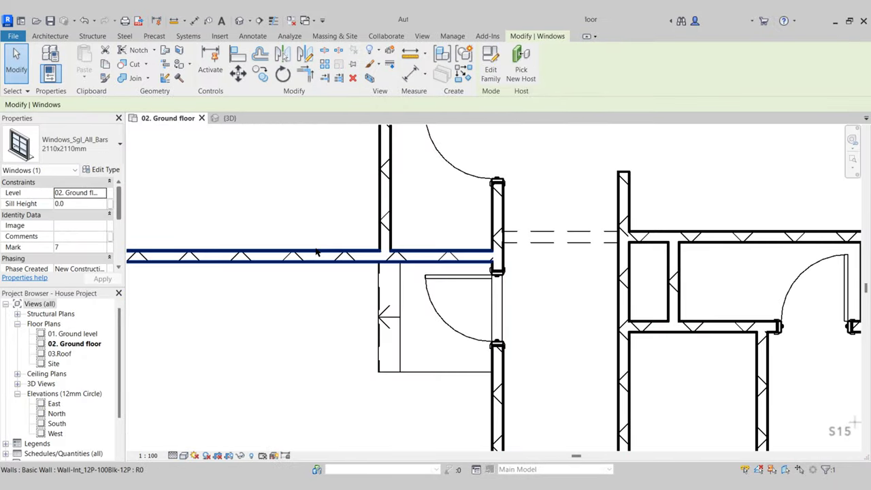
key(Escape)
scroll(340, 368, down, 1)
scroll(350, 358, down, 5)
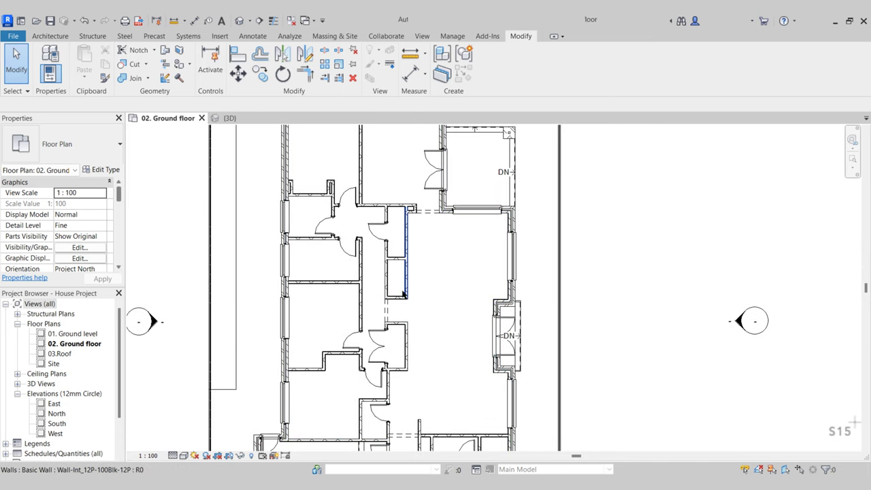
scroll(404, 294, up, 4)
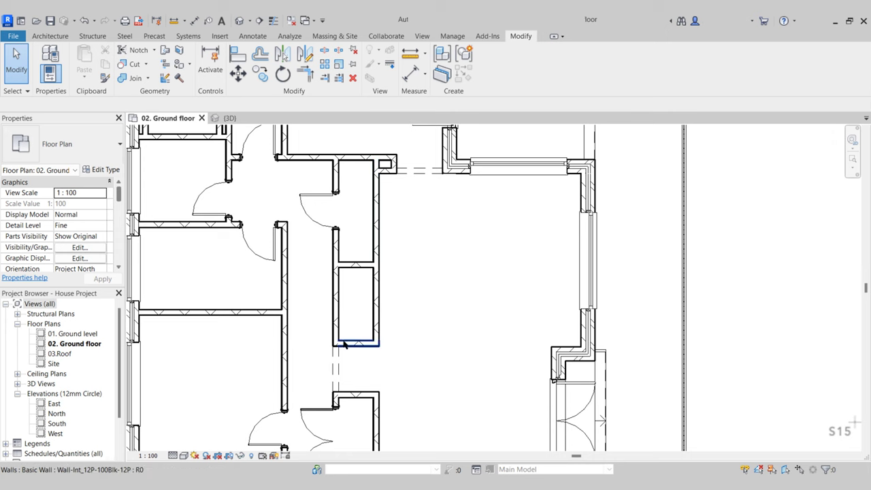
scroll(354, 345, up, 2)
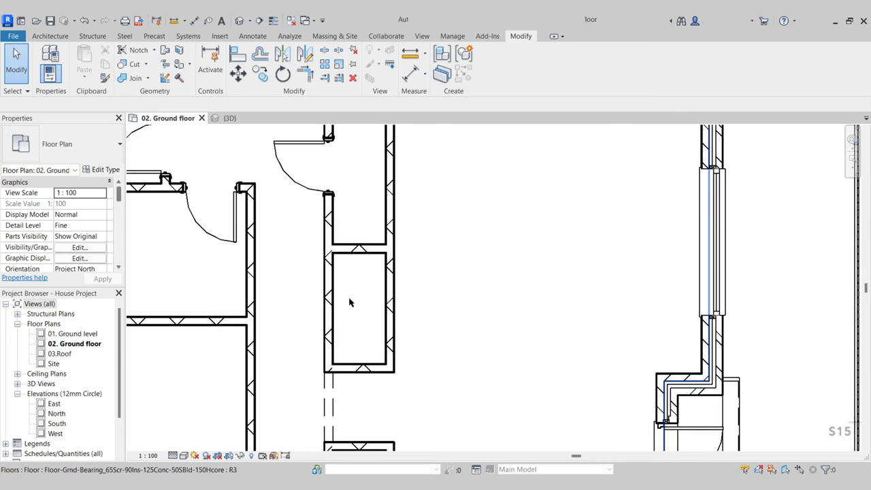
- Load the Generic_Models_Masonry_Chimney_Wall family from the UK library's Generic Models folder as a component
click(54, 37)
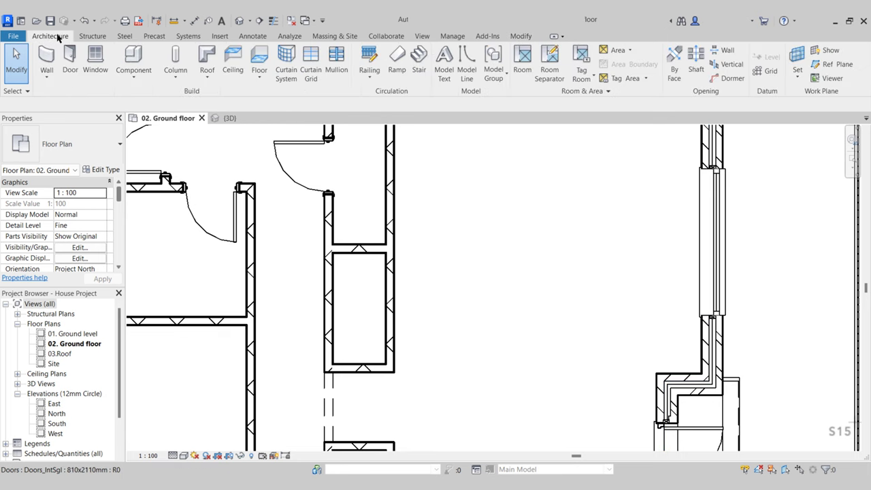
click(143, 60)
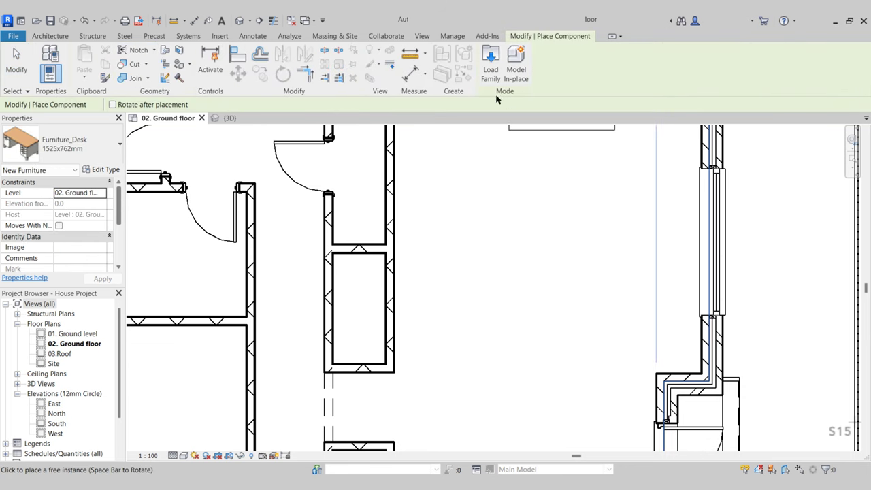
click(490, 68)
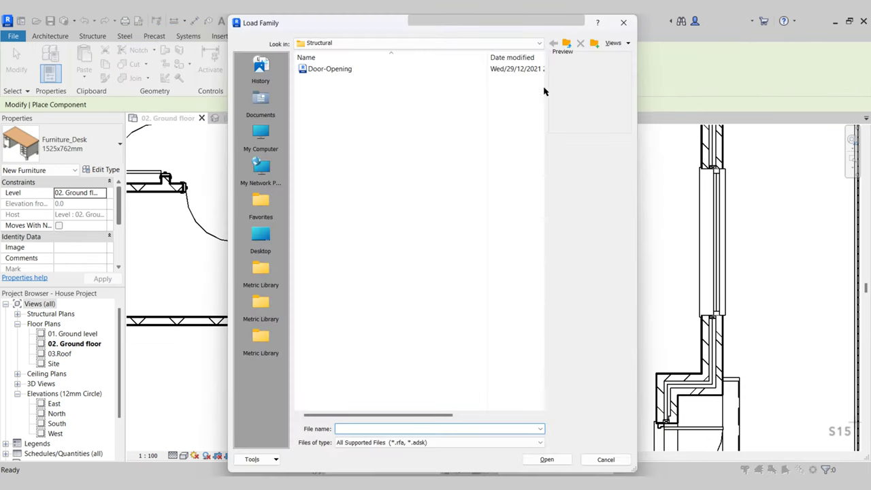
click(567, 44)
click(567, 43)
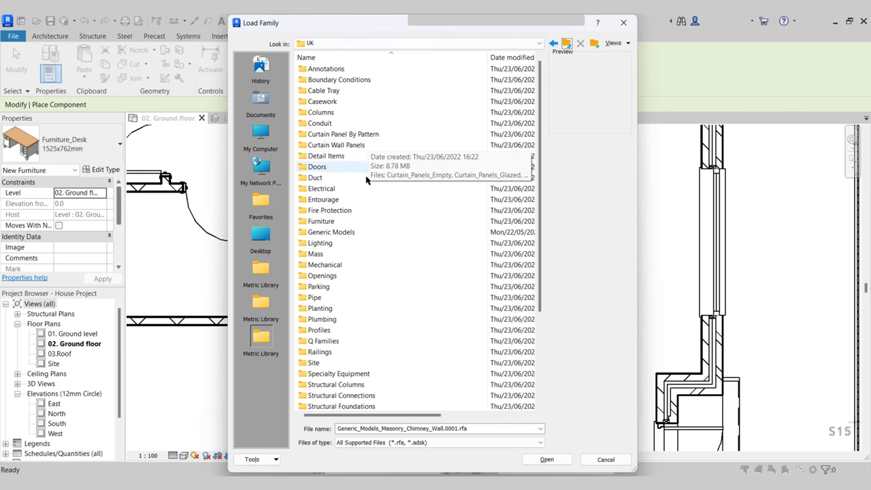
double_click(344, 232)
click(322, 213)
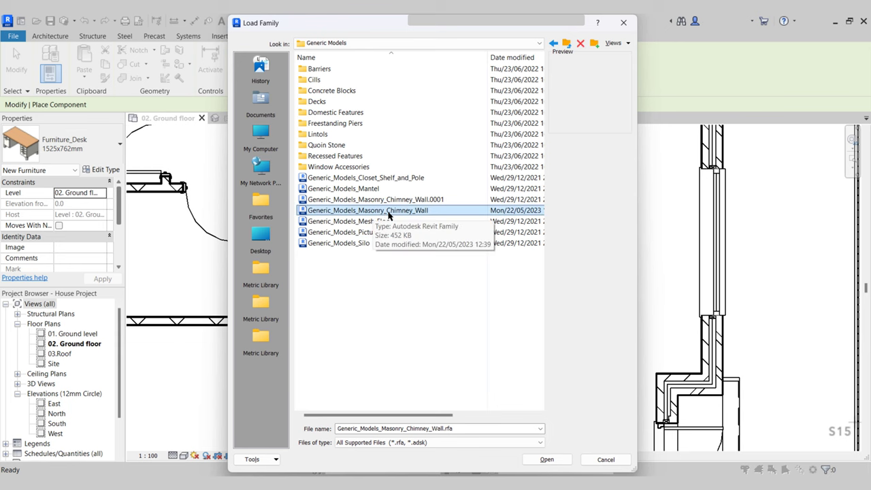
click(546, 460)
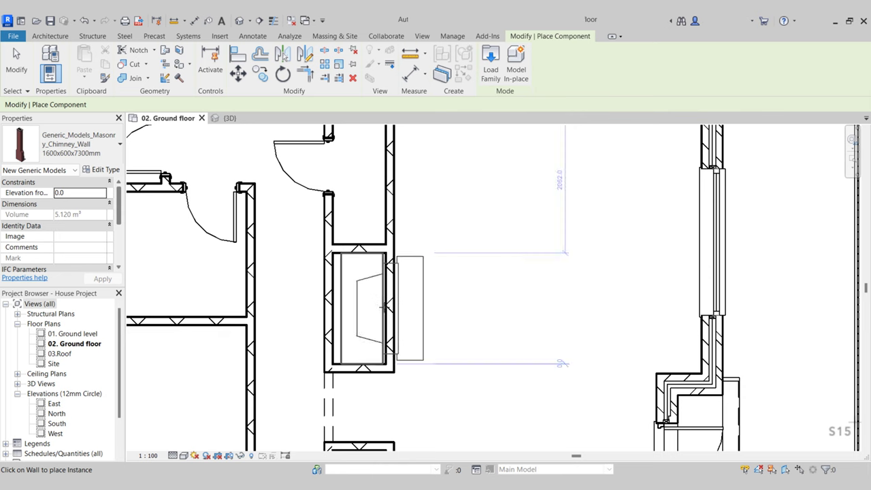
- Place the 1600x600x7300mm masonry chimney inside the narrow enclosed space, with its hearth projecting into the large room, and check its fit
click(383, 308)
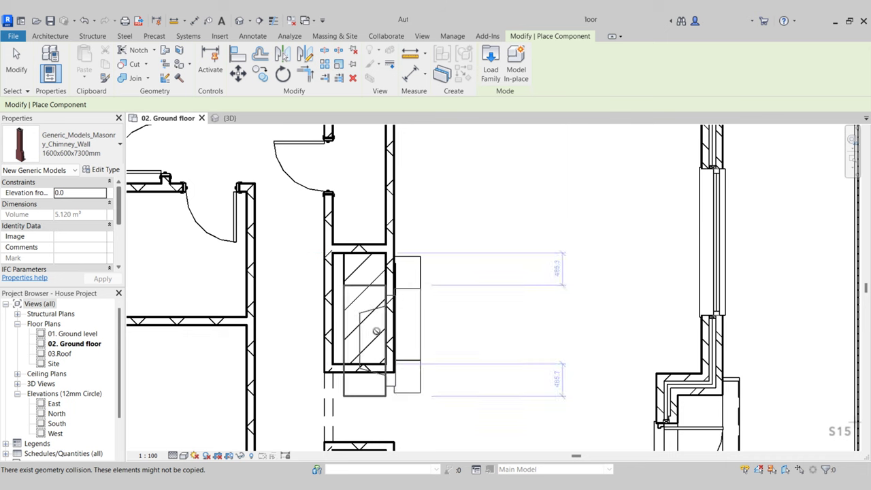
key(Escape)
key(Escape)
click(417, 294)
scroll(340, 259, up, 4)
scroll(346, 278, down, 2)
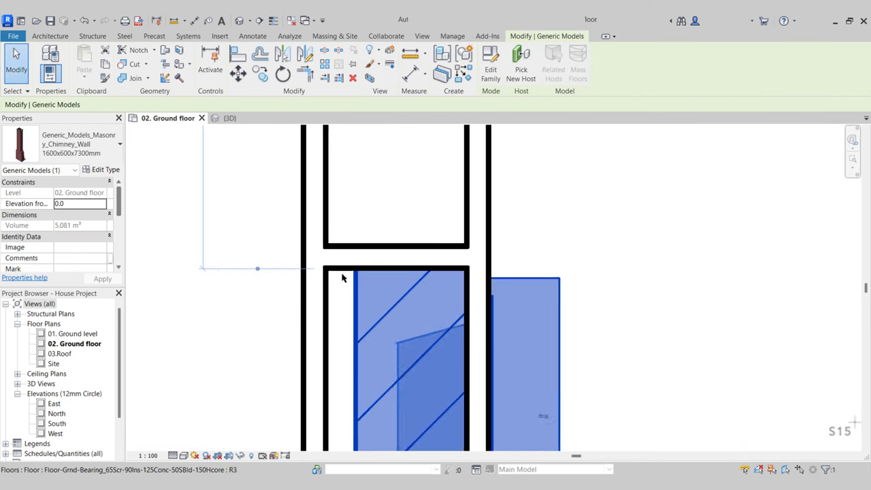
scroll(352, 330, down, 2)
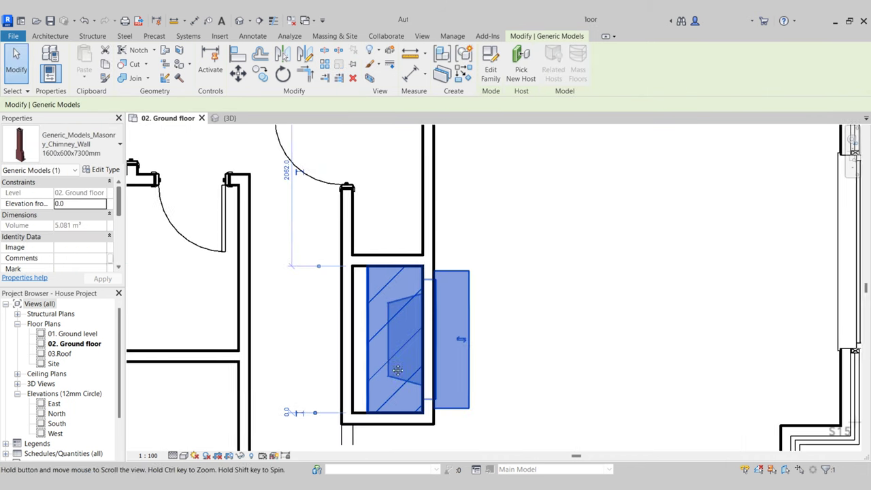
scroll(399, 362, down, 3)
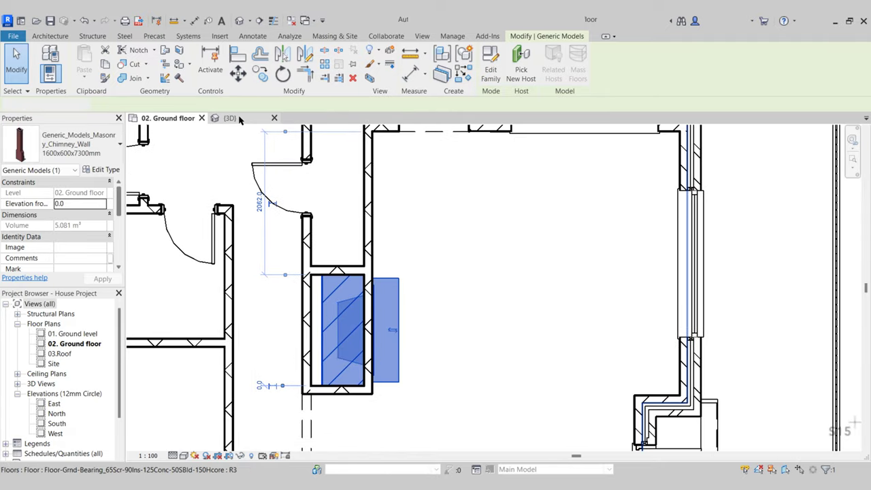
- Examine the placed chimney, its fireplace opening and its stack from several angles in the 3D view
click(228, 118)
shift+middle_drag(460, 313, 275, 386)
scroll(402, 390, up, 3)
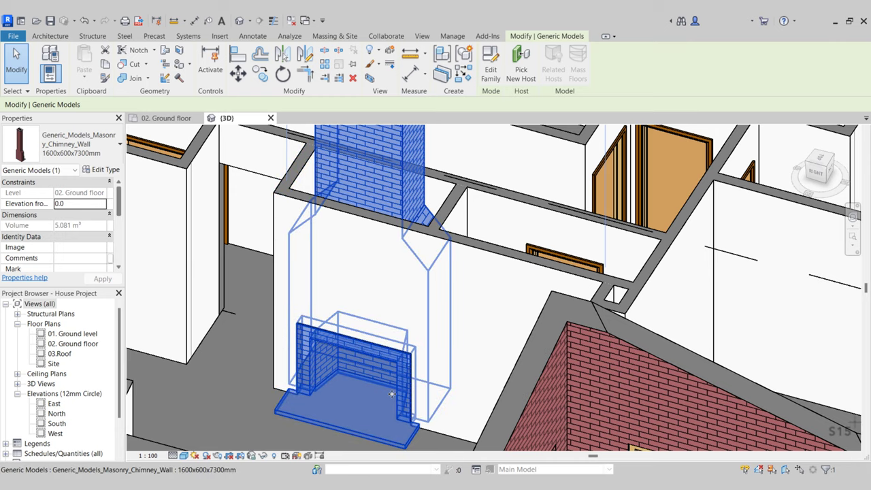
key(Escape)
shift+middle_drag(284, 350, 433, 350)
scroll(400, 341, down, 2)
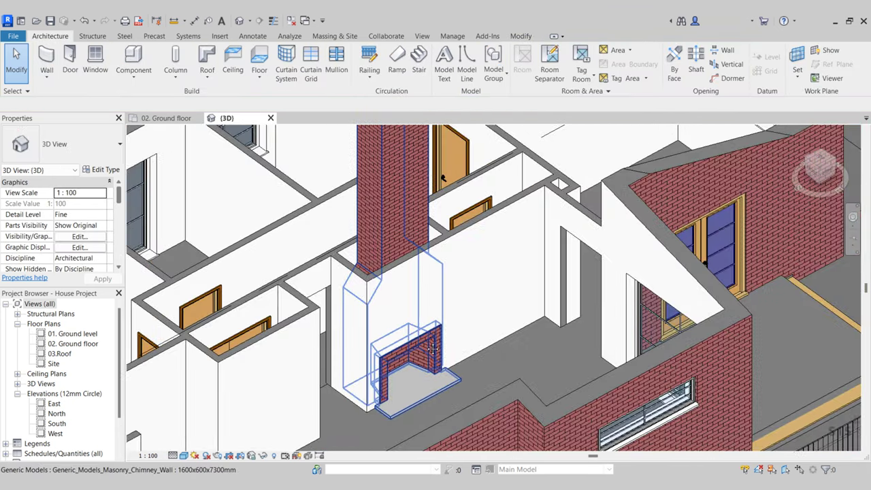
scroll(433, 348, down, 5)
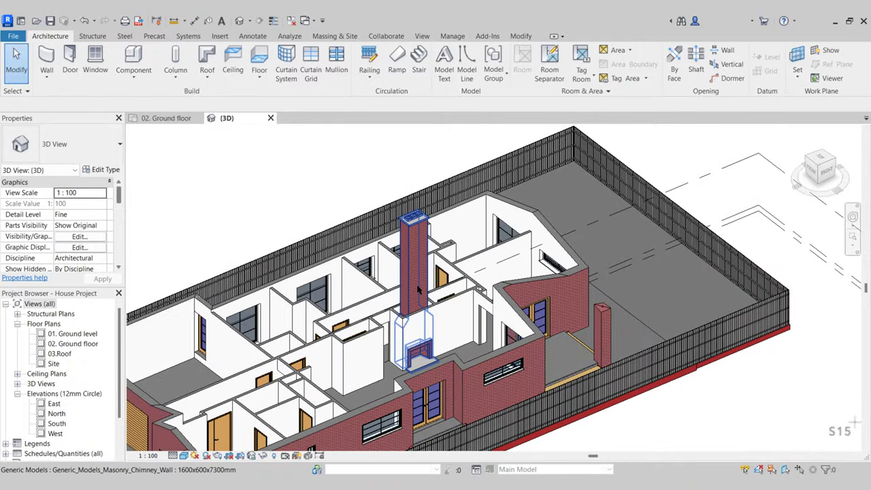
click(418, 289)
mouse_move(418, 290)
shift+middle_down()
mouse_move(340, 202)
mouse_move(424, 284)
shift+middle_up()
click(198, 171)
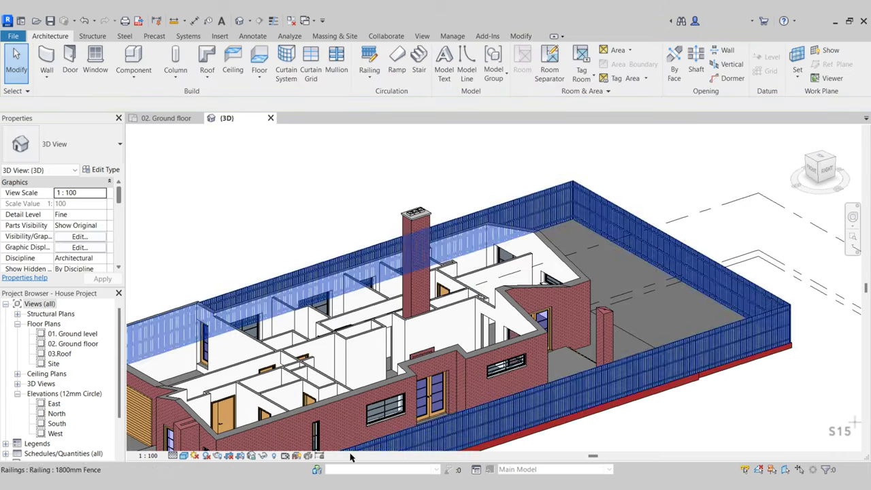
- Reveal the hidden elements in the 3D view and unhide the pitched roof around the chimney
click(273, 456)
shift+middle_drag(460, 327, 419, 256)
scroll(414, 210, up, 3)
shift+middle_drag(403, 344, 311, 372)
shift+middle_drag(410, 355, 439, 323)
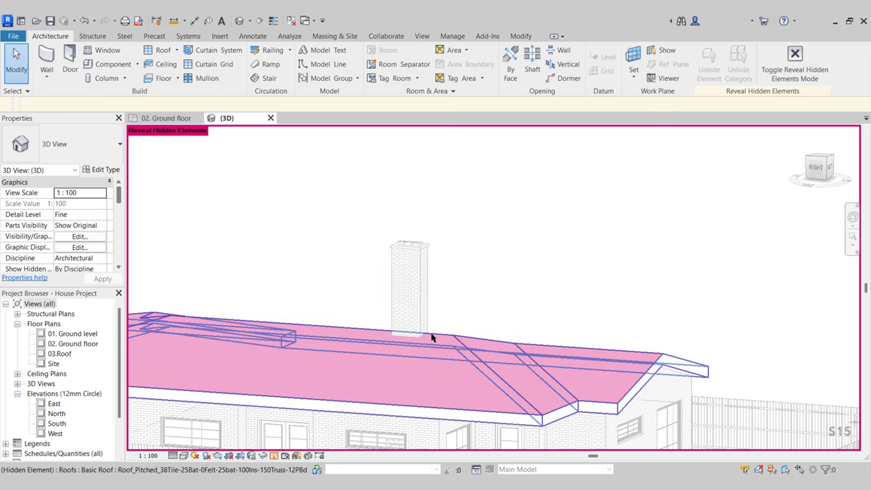
shift+middle_drag(422, 301, 416, 309)
click(447, 350)
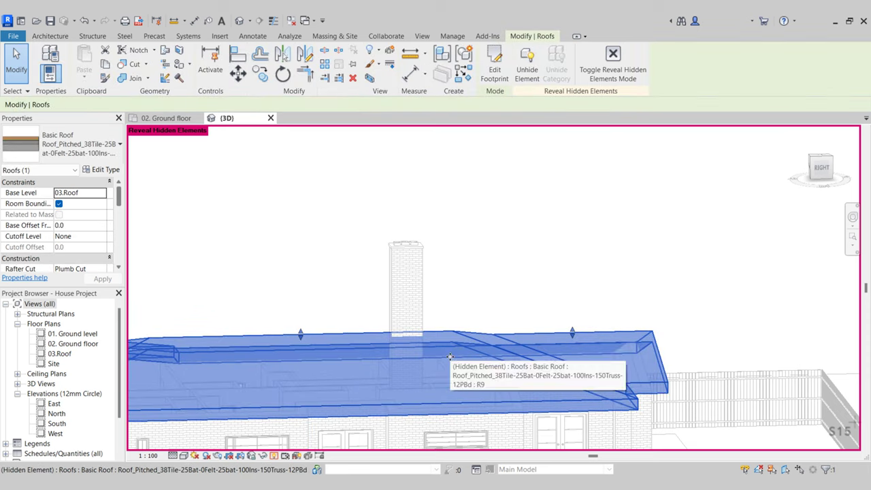
click(537, 79)
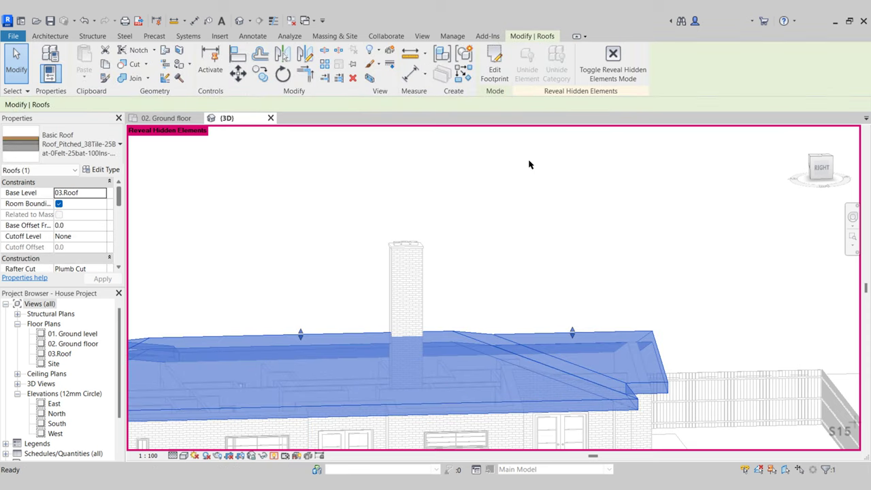
- Leave the Reveal Hidden Elements mode and inspect how the chimney stack passes through the restored pitched roof
click(604, 72)
shift+middle_drag(441, 265, 398, 288)
click(429, 243)
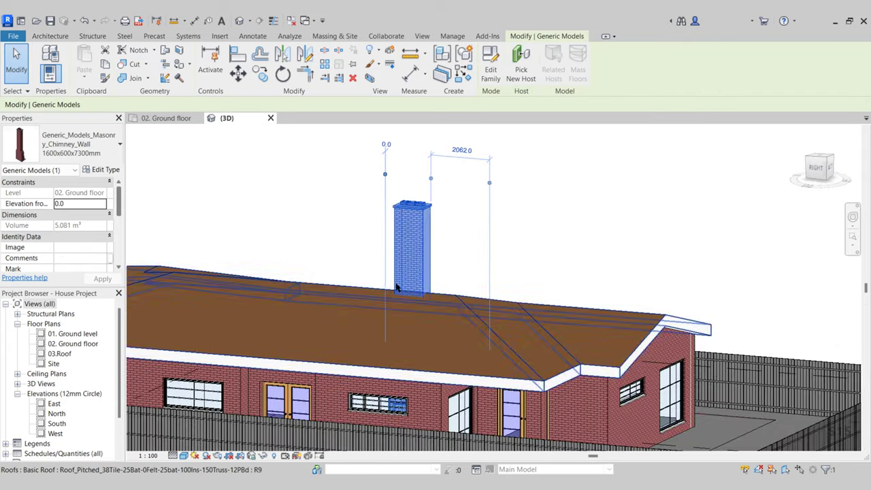
click(371, 269)
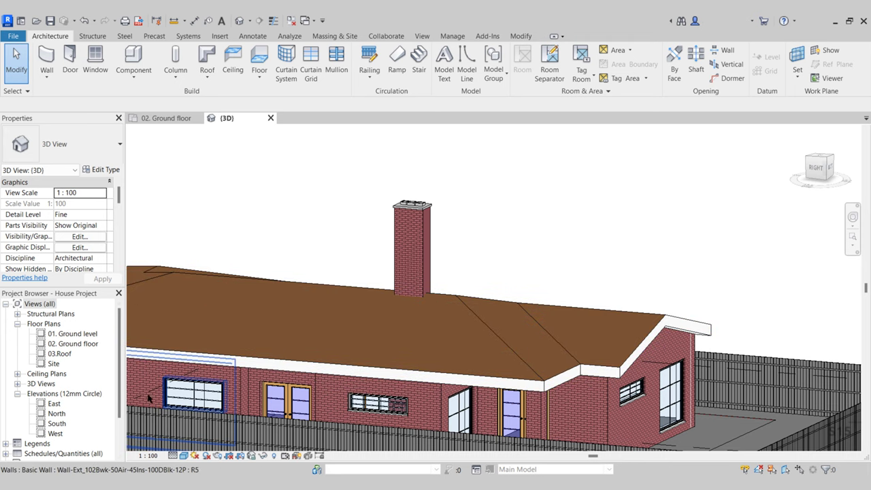
- Open the East elevation and frame the house and its roofline
scroll(90, 409, down, 1)
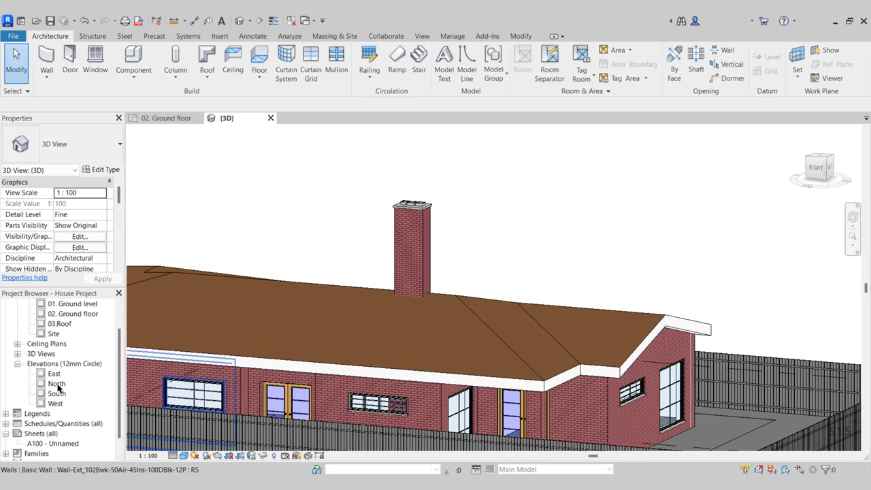
double_click(54, 375)
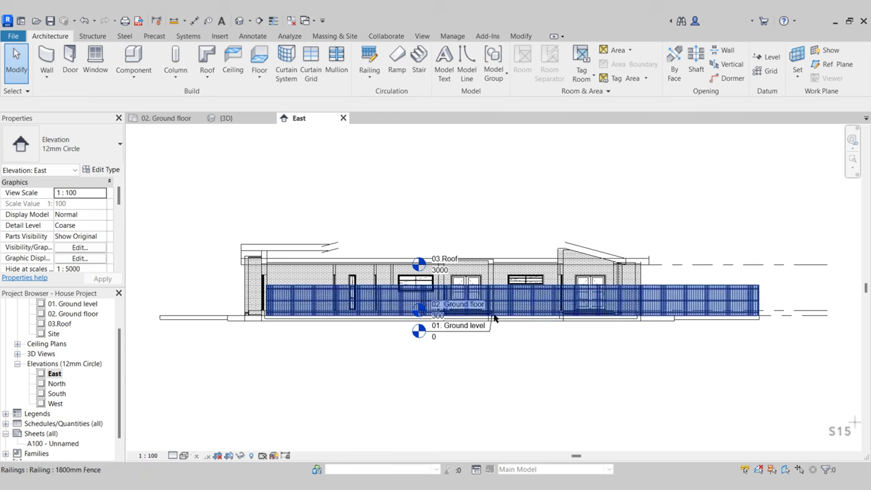
middle_drag(341, 332, 337, 355)
scroll(391, 279, up, 1)
middle_drag(390, 279, 364, 329)
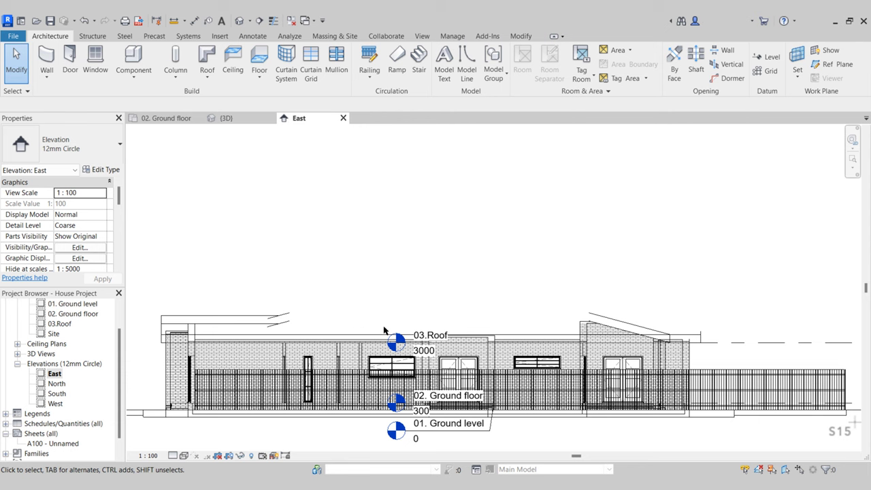
- In the 02. Ground floor plan, extend the East elevation's far clip depth past the far side of the house, and check the elevation
click(170, 118)
scroll(606, 313, down, 5)
click(586, 292)
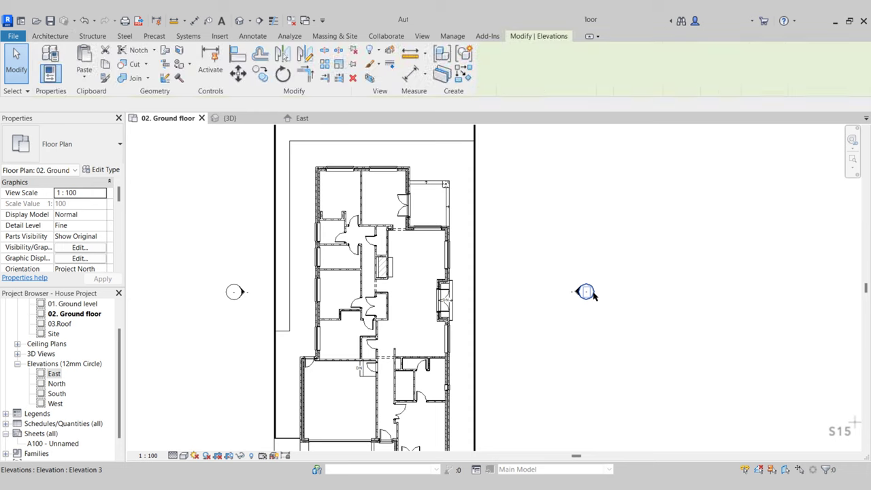
click(577, 308)
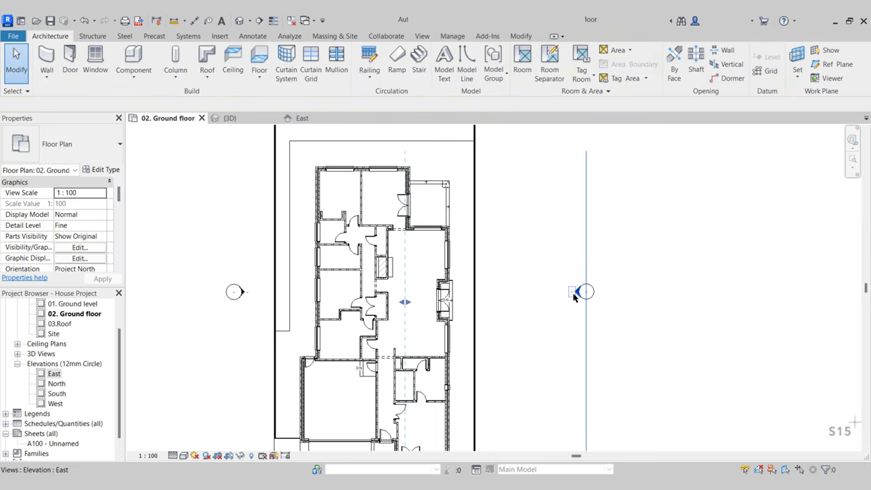
click(574, 293)
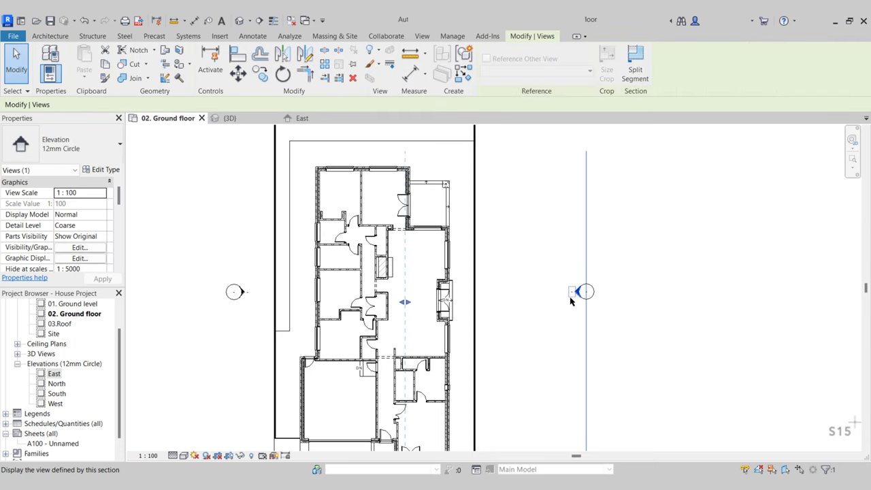
scroll(578, 292, down, 1)
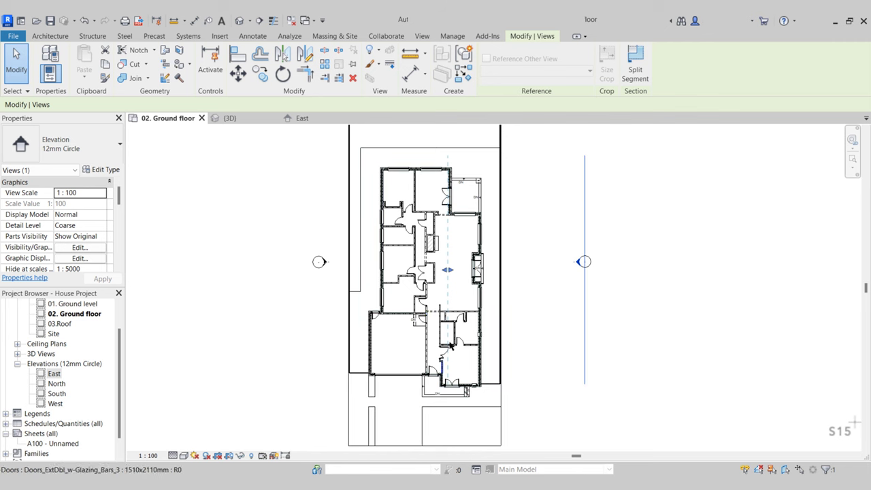
click(302, 118)
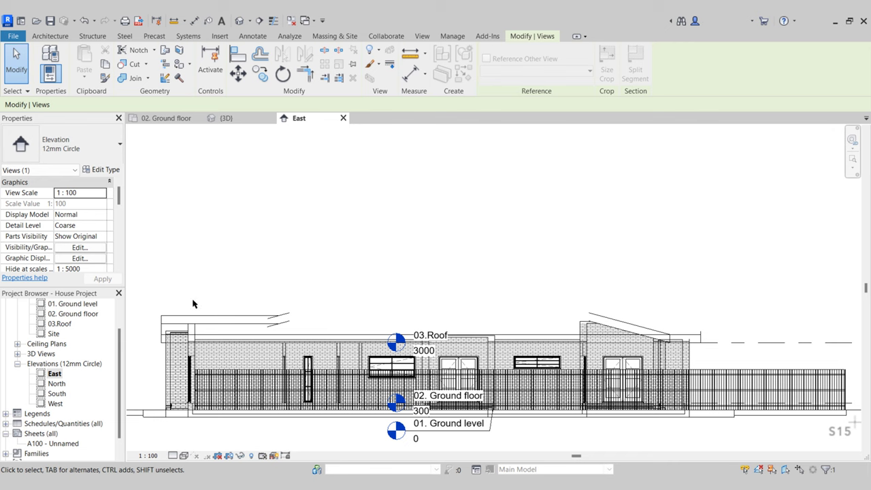
click(166, 118)
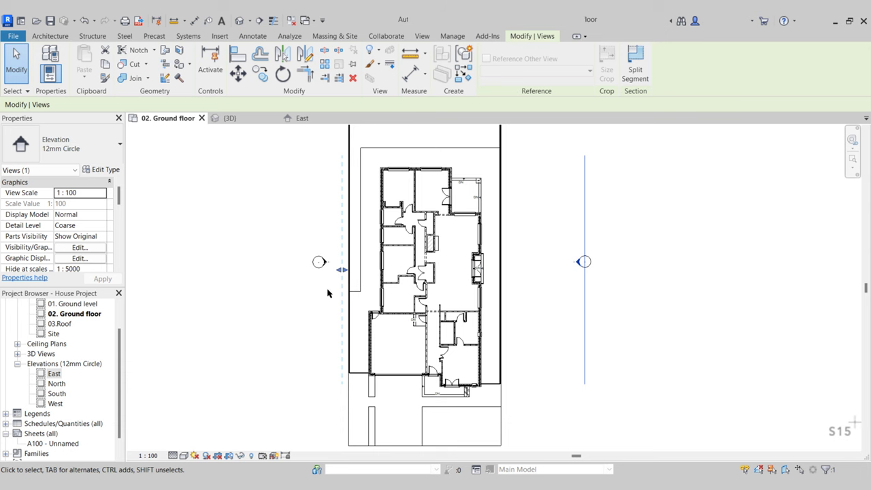
click(328, 294)
click(299, 118)
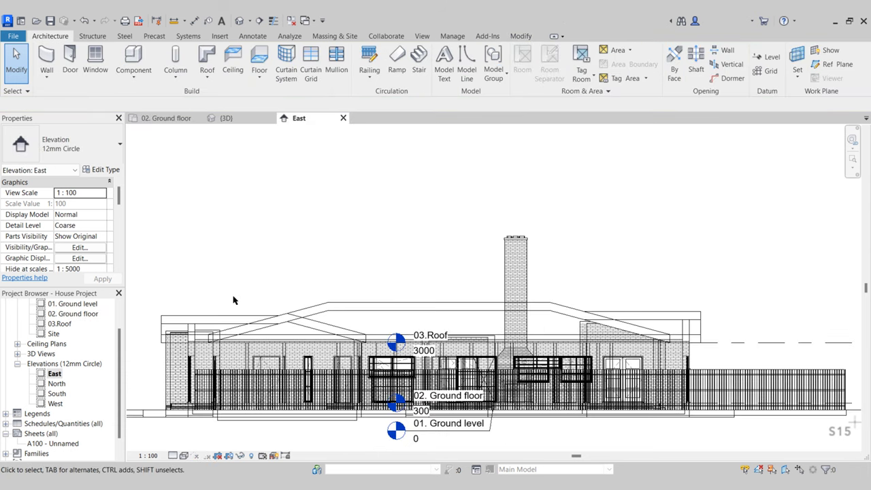
- Switch the East elevation to a coloured visual style and check the chimney against the roof
middle_drag(233, 300, 209, 295)
click(187, 458)
click(235, 431)
scroll(533, 299, up, 2)
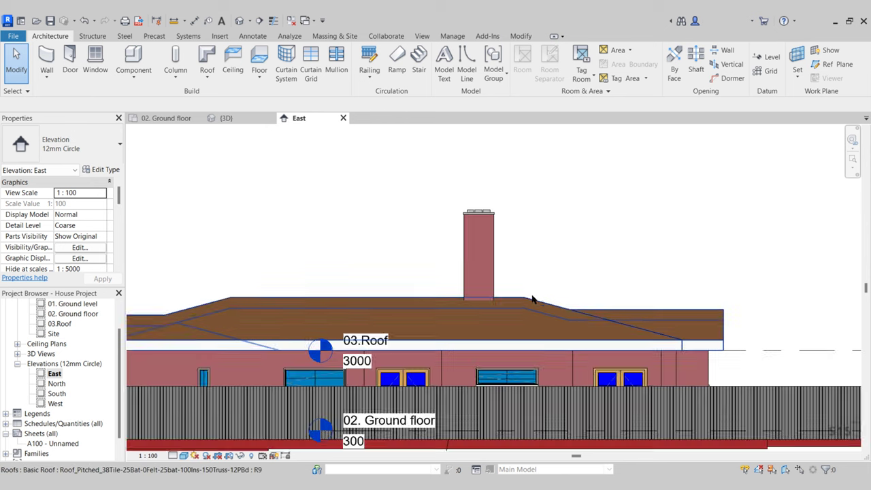
middle_drag(533, 299, 479, 270)
click(442, 189)
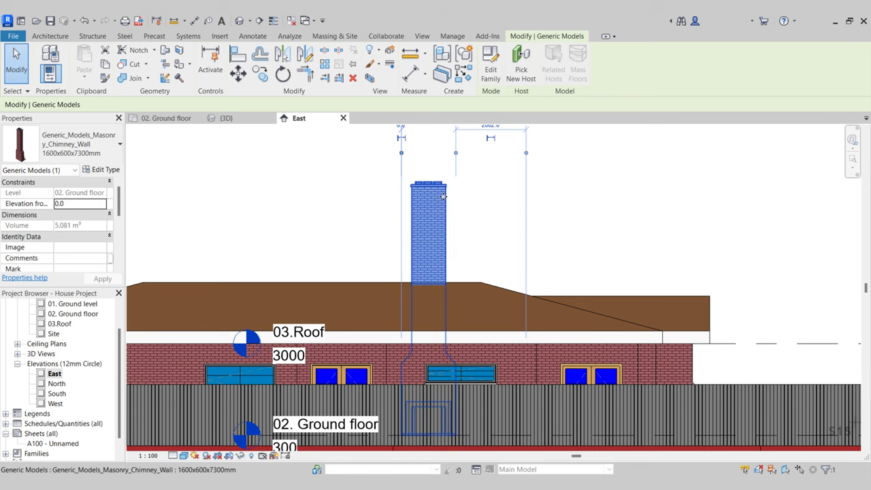
key(Escape)
scroll(477, 249, down, 3)
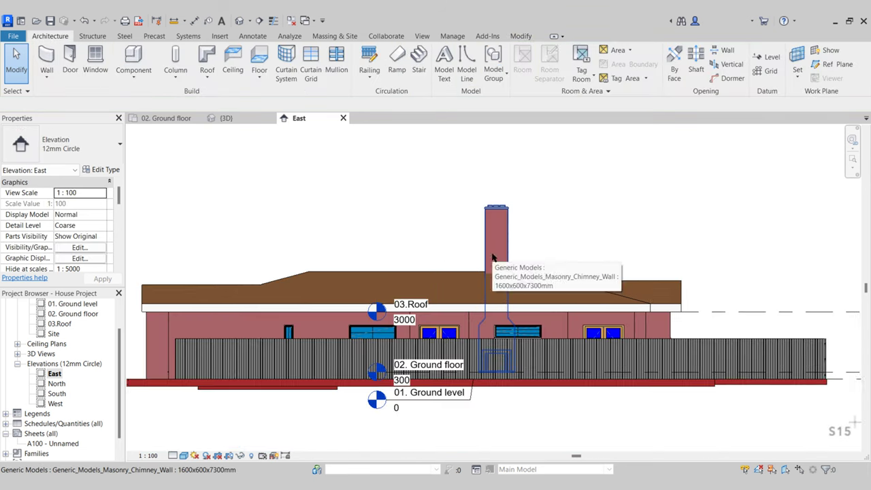
scroll(518, 225, down, 2)
- Extend the level lines in the East elevation so their heads sit clear of the house at its garage end
click(671, 272)
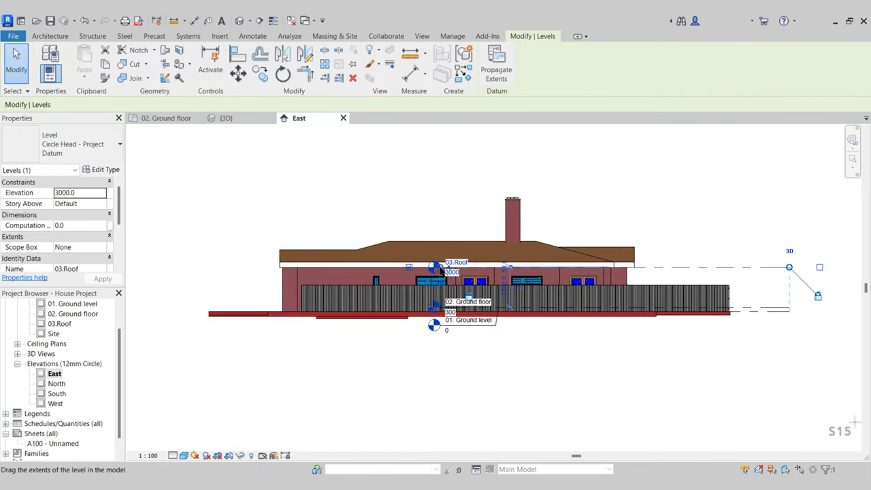
drag(379, 268, 163, 271)
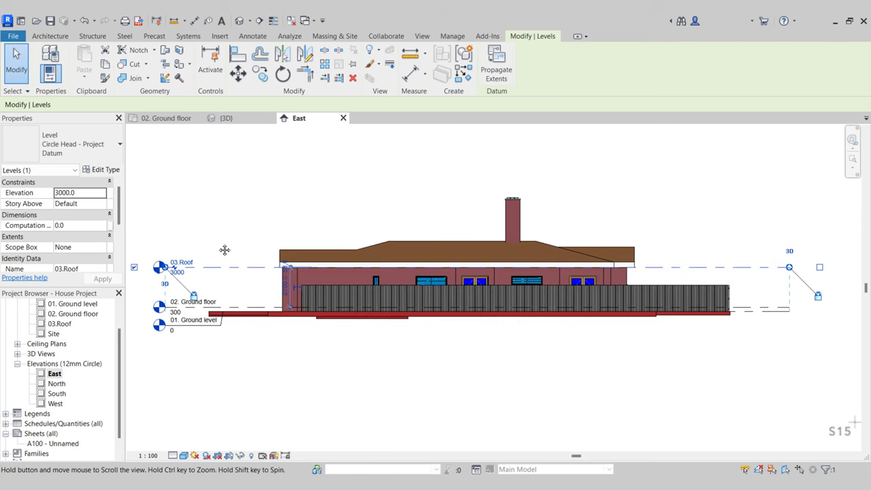
middle_drag(224, 249, 332, 247)
drag(270, 265, 255, 266)
click(267, 228)
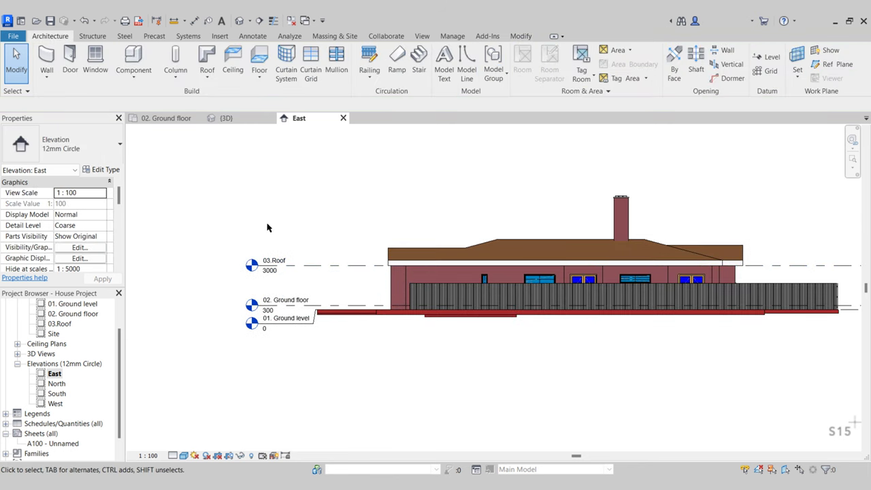
- Copy the 03.Roof level upward 2500 mm to an elevation of 5500, above the roof ridge
scroll(402, 278, down, 2)
scroll(529, 278, up, 2)
middle_drag(459, 233, 419, 268)
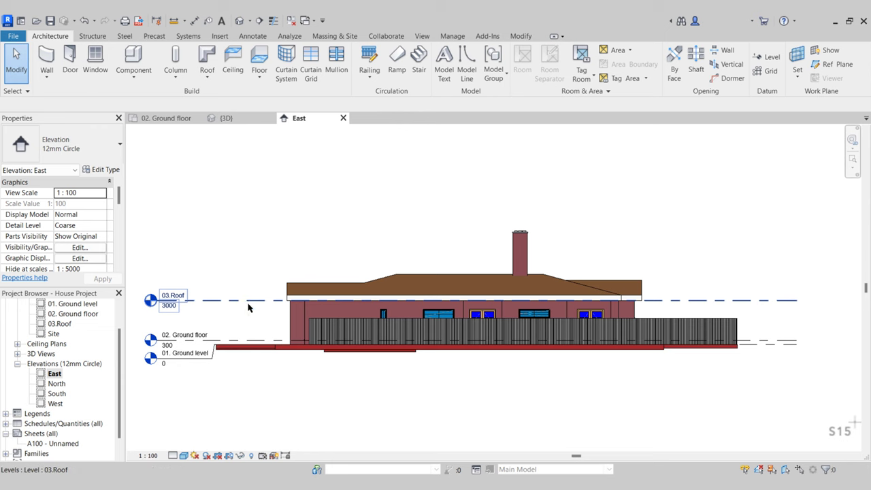
click(249, 300)
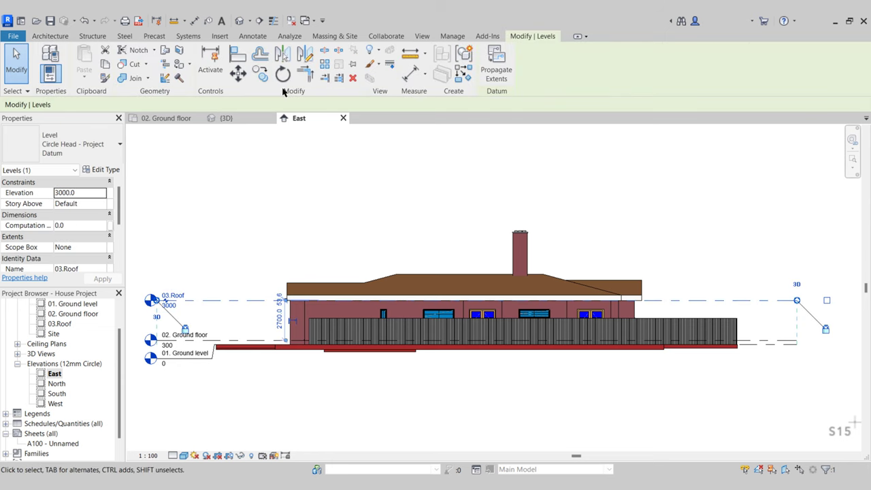
click(258, 73)
click(263, 301)
click(265, 263)
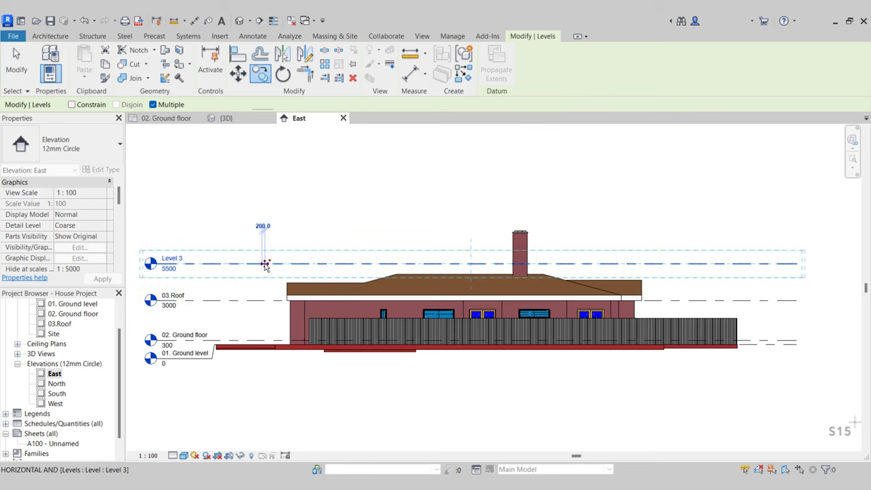
key(Escape)
key(Escape)
- Compare the copied level's head and extents with the other levels, and check the Floor Plans list for a matching view
scroll(235, 300, up, 3)
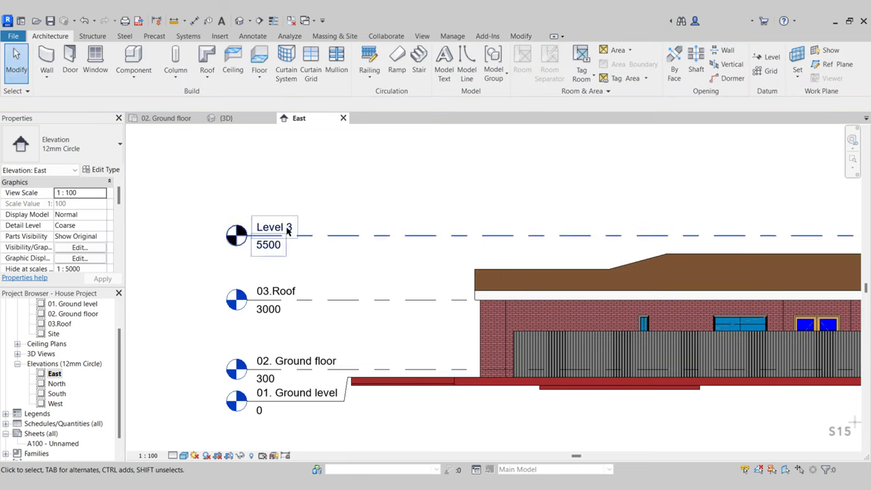
scroll(243, 307, up, 2)
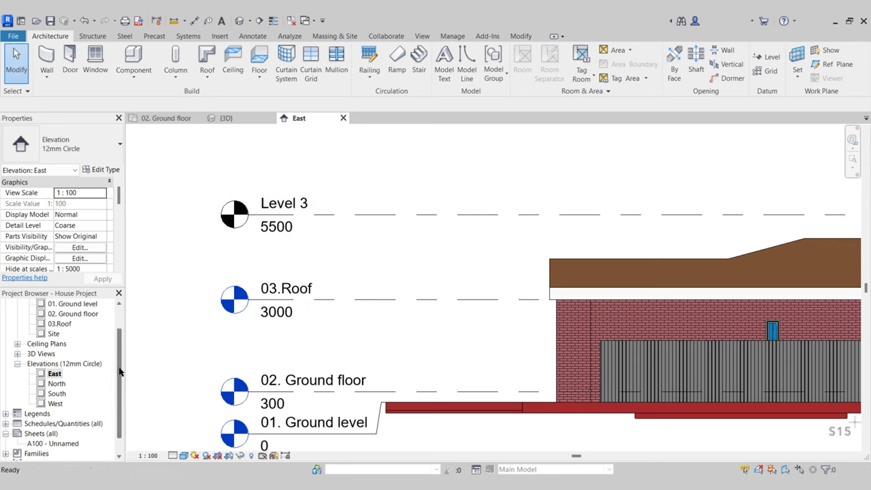
drag(119, 372, 119, 345)
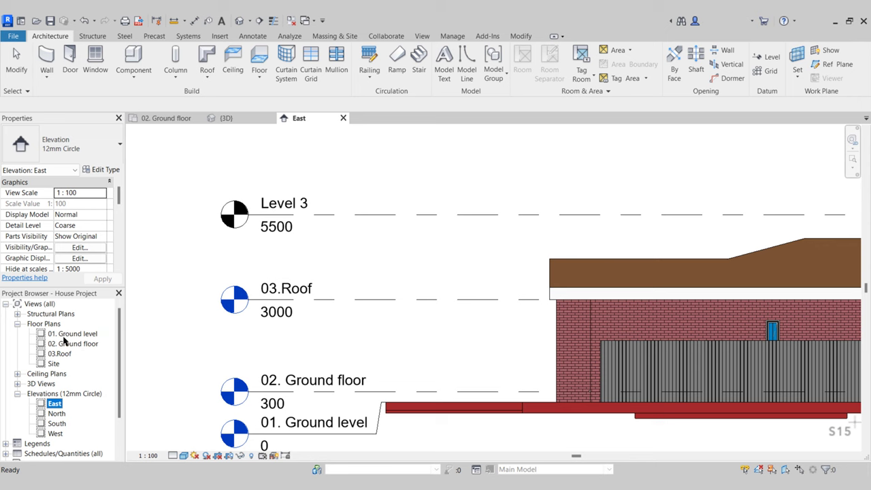
click(171, 243)
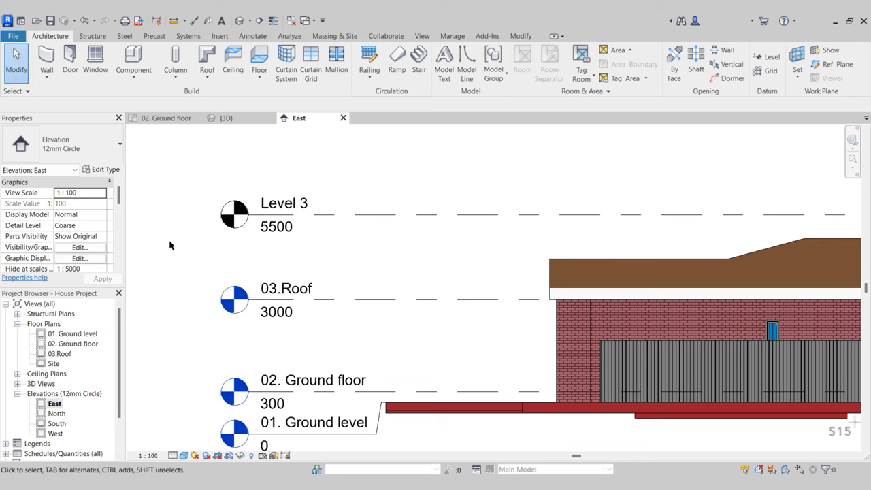
scroll(170, 245, down, 3)
scroll(258, 234, up, 1)
middle_drag(258, 234, 240, 267)
click(249, 269)
scroll(426, 250, down, 2)
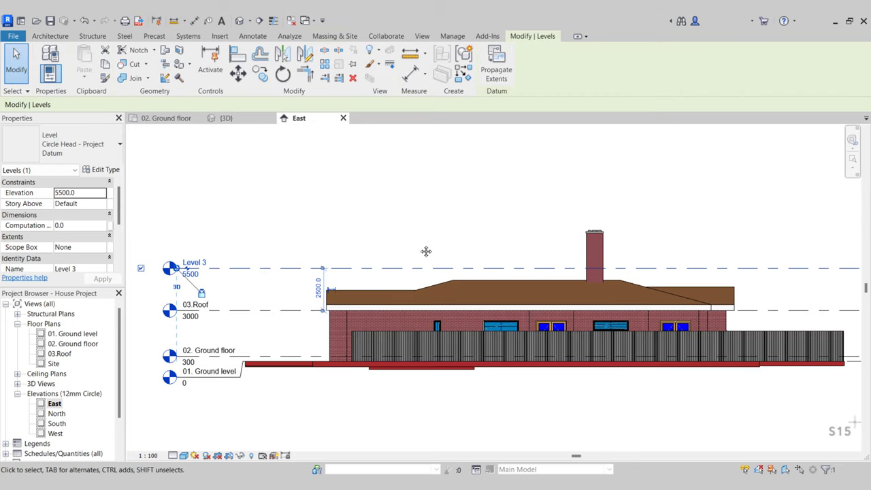
middle_drag(471, 251, 453, 252)
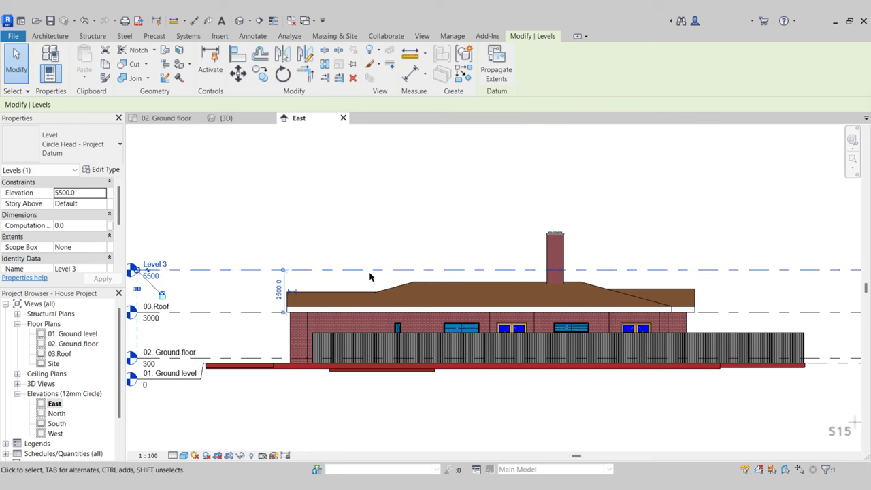
- Set the top constraint of the Wall-Ext_215Bwk wall at the end of the house to Up to level: Level 3
click(297, 337)
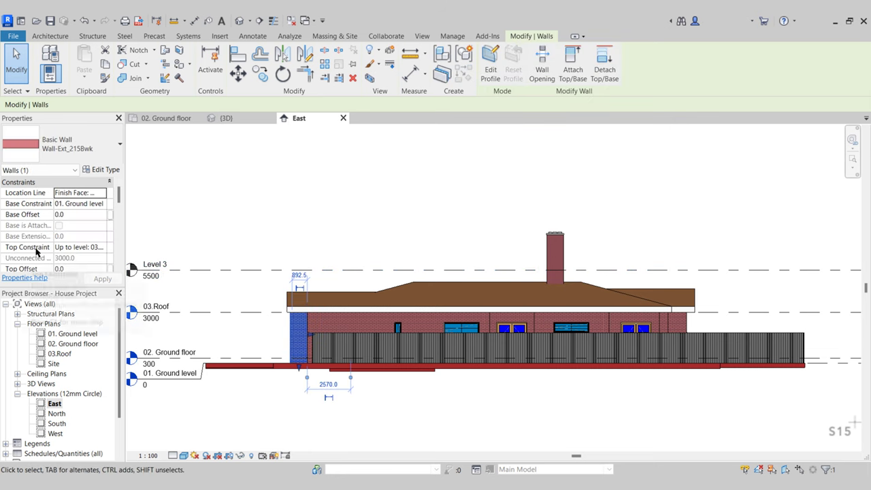
click(98, 248)
click(103, 248)
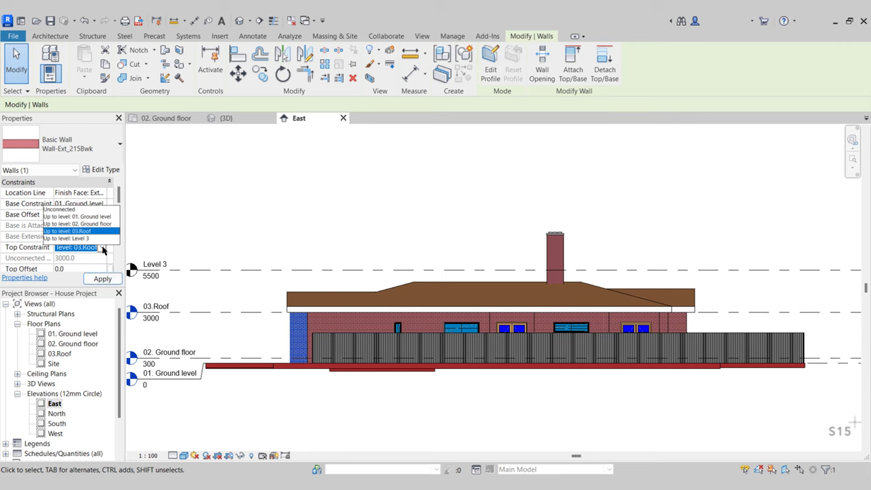
click(80, 238)
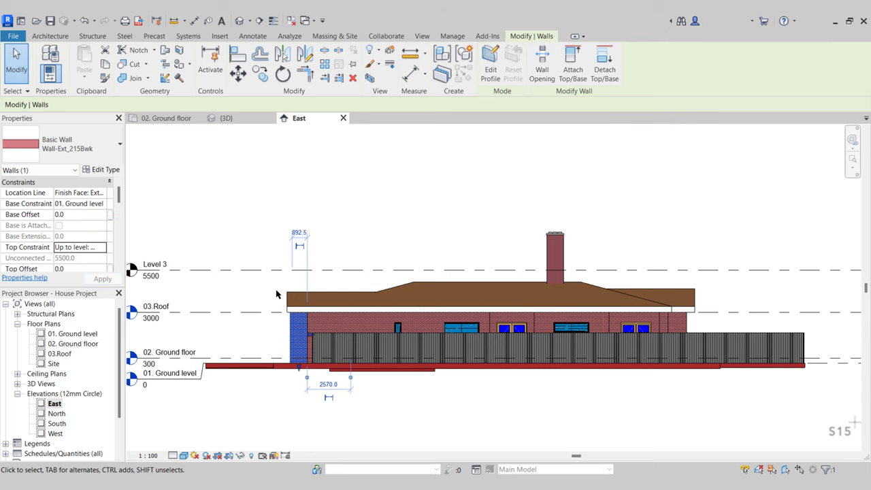
middle_drag(372, 261, 369, 259)
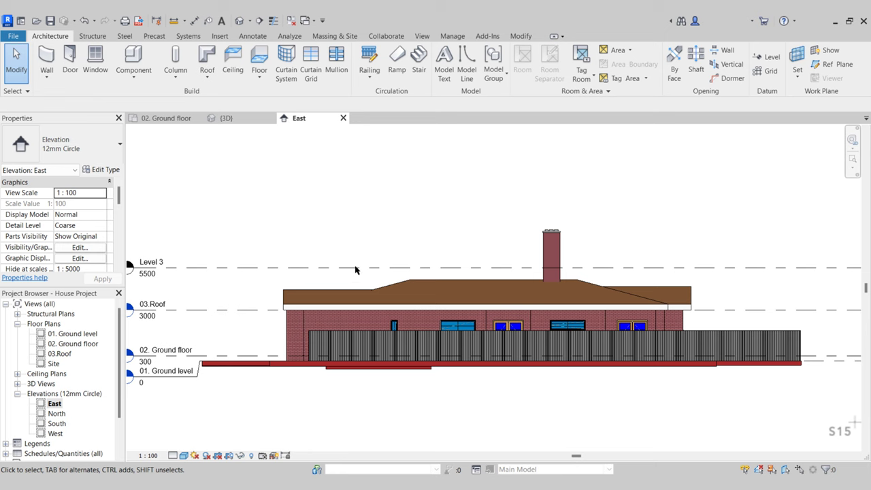
- Move Level 3 down onto the roof ridge, at an elevation of about 4798
click(366, 268)
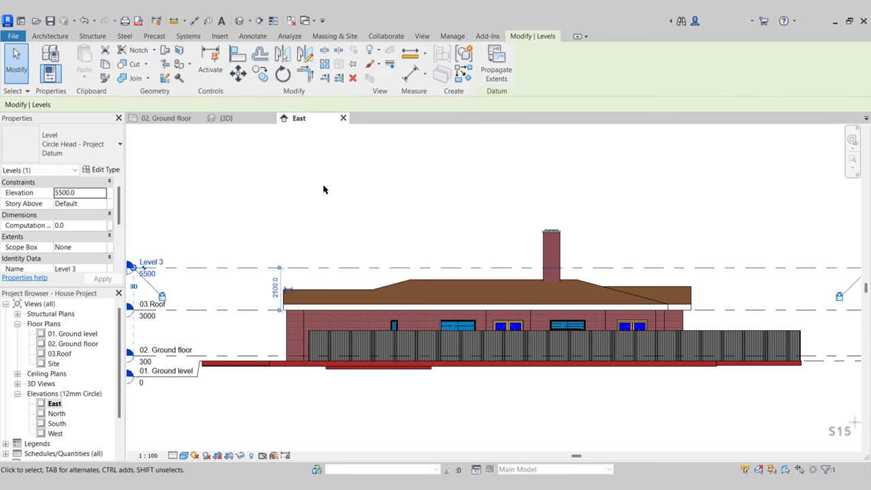
click(238, 74)
scroll(458, 267, up, 3)
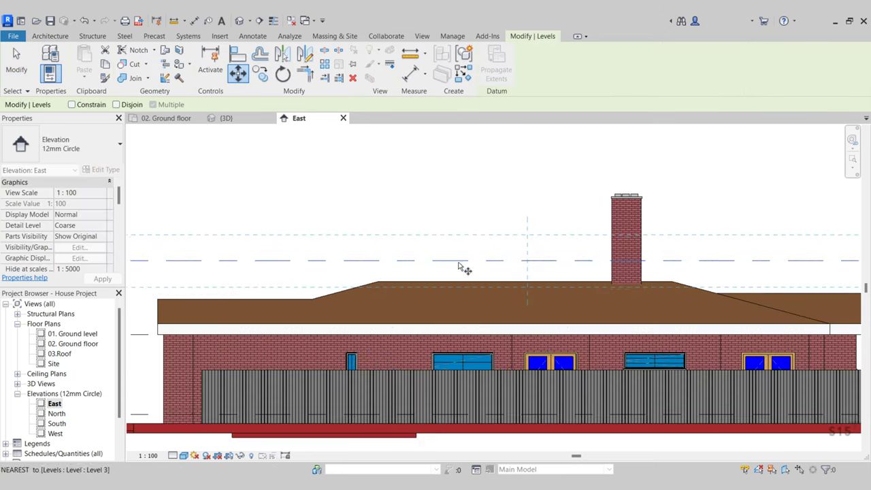
key(Escape)
key(Escape)
- Copy the level on the roof ridge 1000 mm straight upward
scroll(425, 246, down, 3)
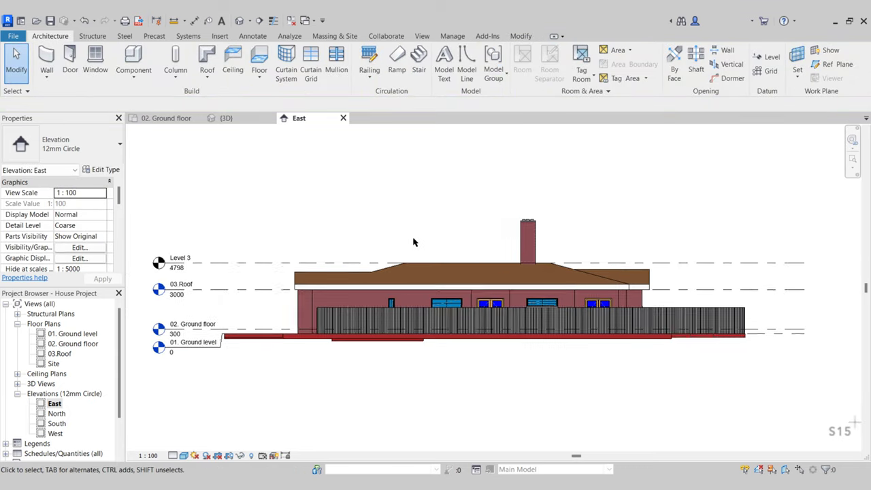
middle_drag(413, 242, 446, 253)
click(293, 273)
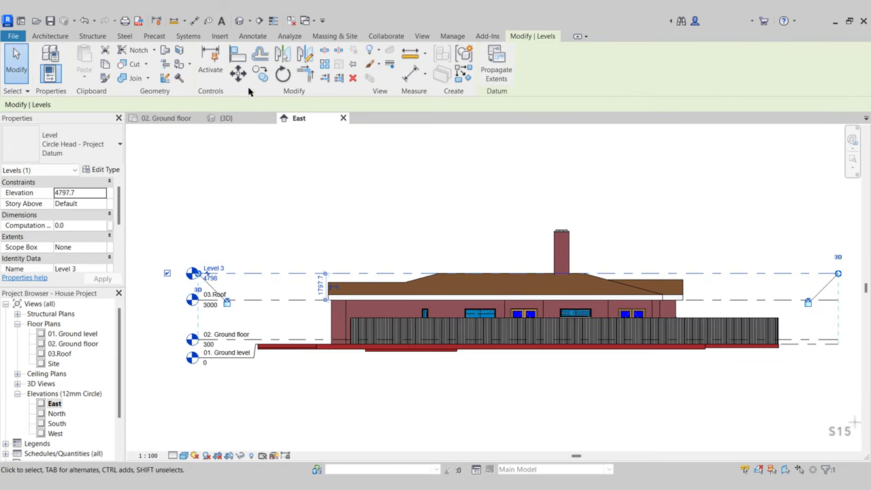
click(261, 73)
click(296, 272)
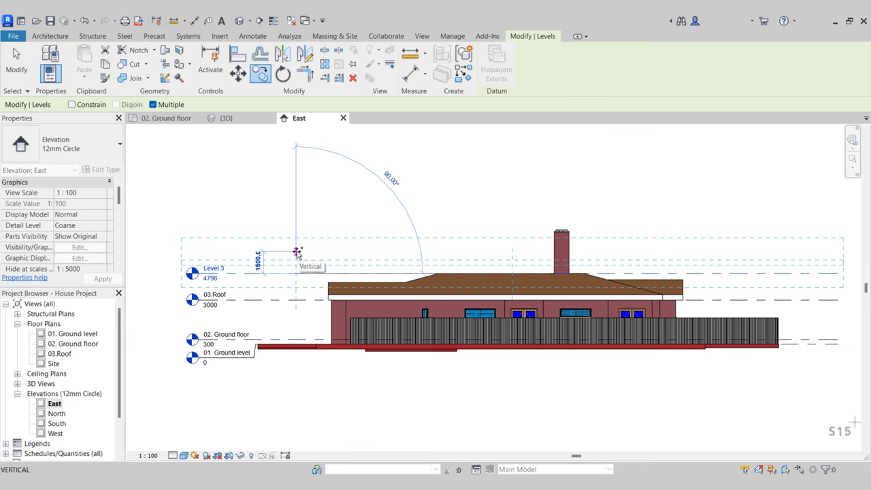
scroll(299, 261, up, 4)
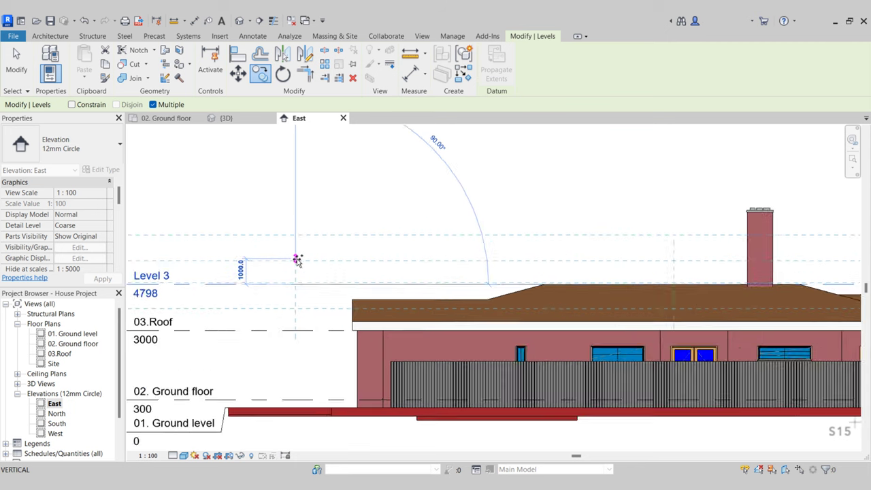
middle_drag(305, 265, 332, 235)
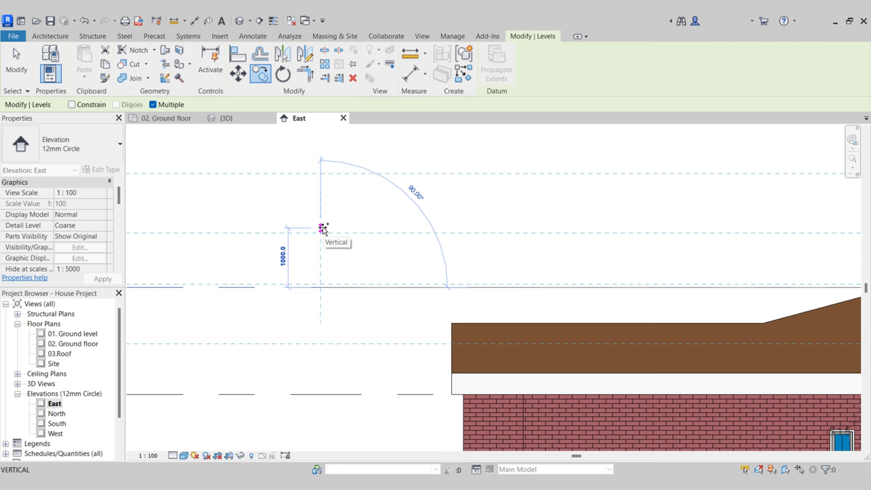
click(322, 228)
scroll(321, 227, down, 3)
key(Escape)
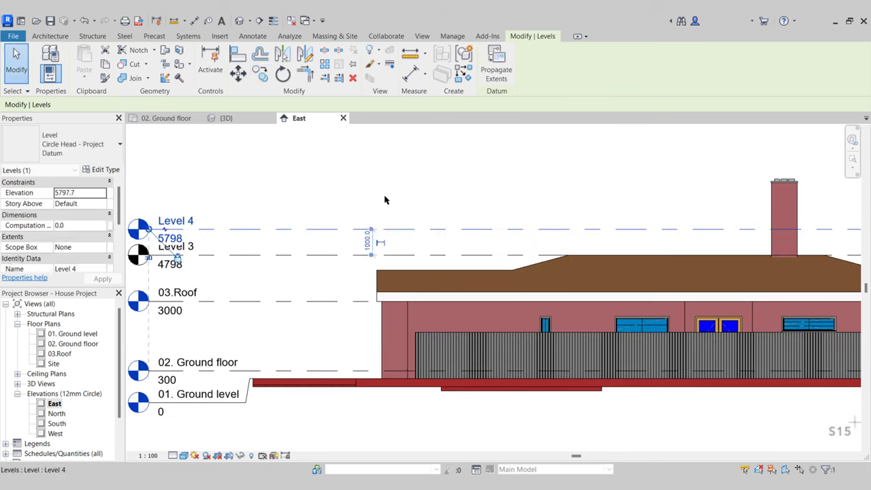
key(Escape)
scroll(499, 173, down, 1)
middle_drag(498, 173, 363, 196)
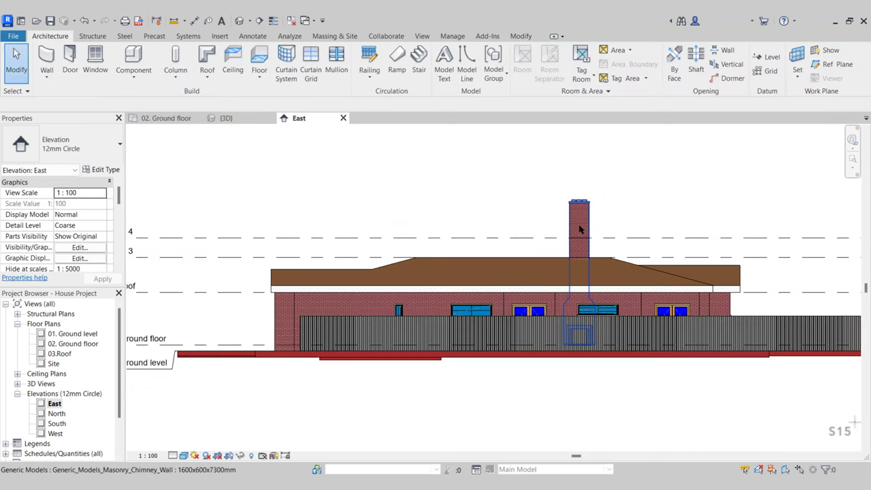
- Duplicate the masonry chimney's type under the name 1600x600x7300mm 2
middle_drag(606, 235, 449, 235)
scroll(485, 239, up, 3)
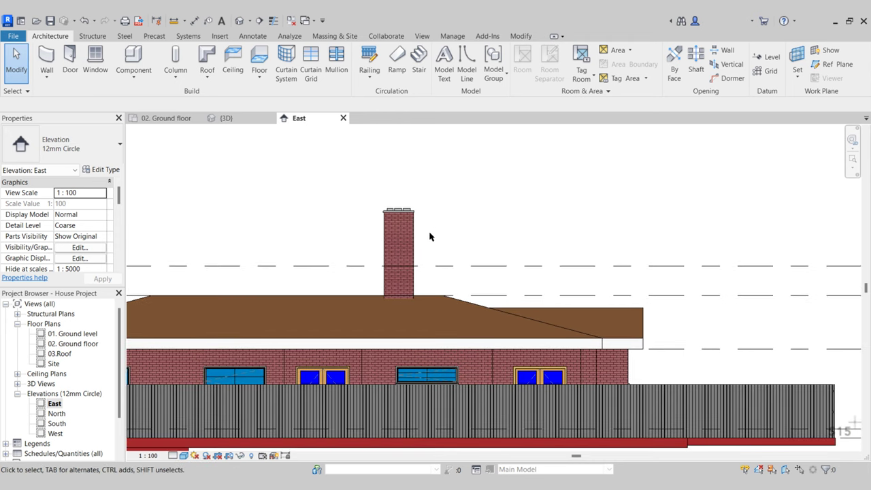
scroll(408, 235, up, 1)
click(400, 252)
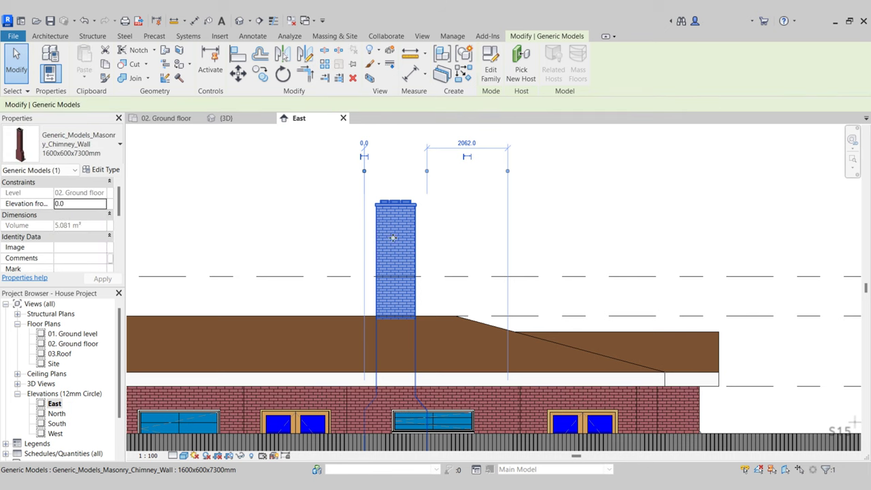
click(107, 170)
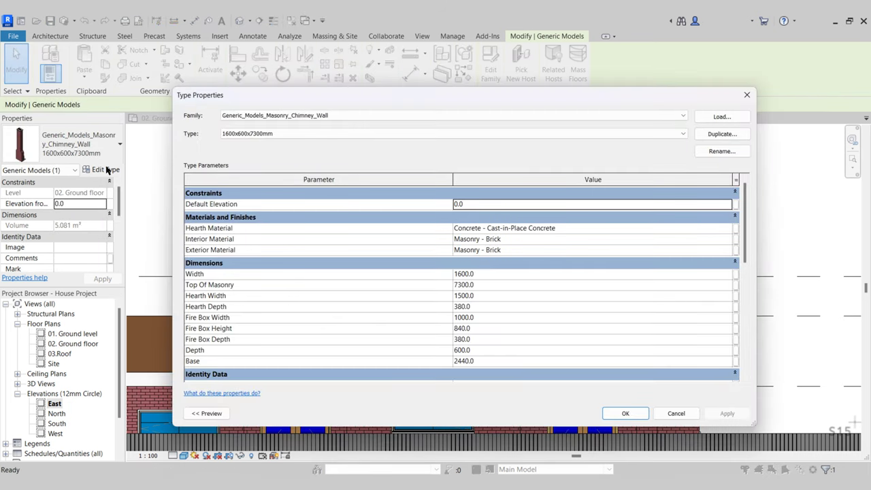
click(722, 134)
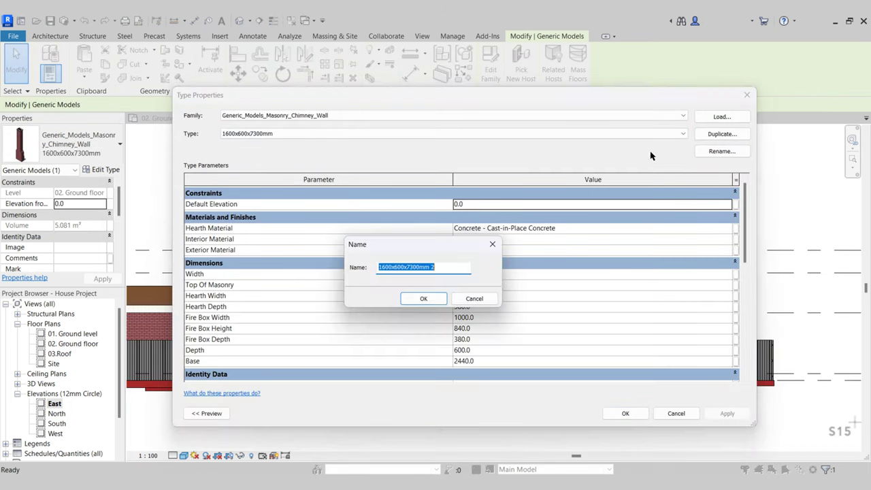
click(423, 298)
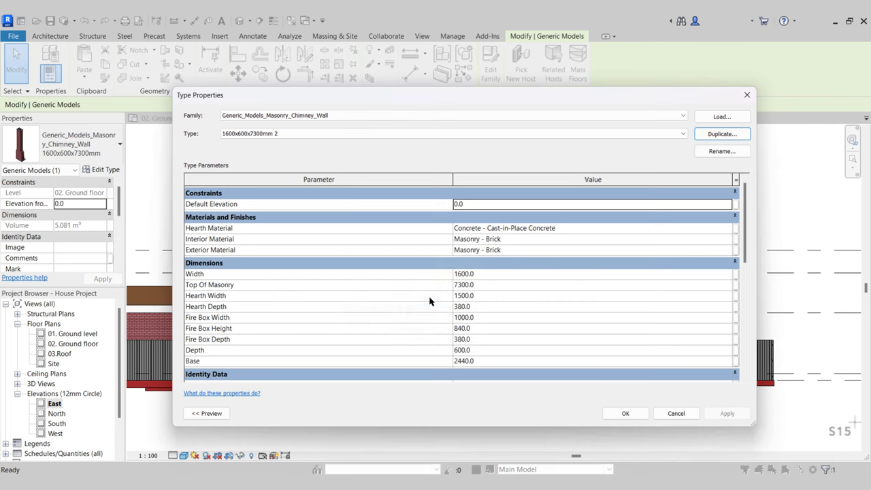
click(631, 415)
key(Escape)
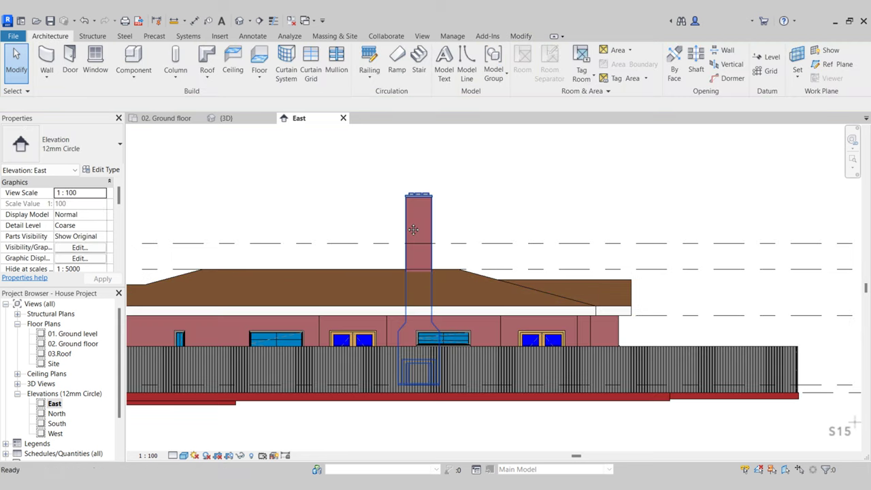
- Examine the chimney top against Level 4, and the 02. Ground floor level at the chimney's base
scroll(422, 234, up, 3)
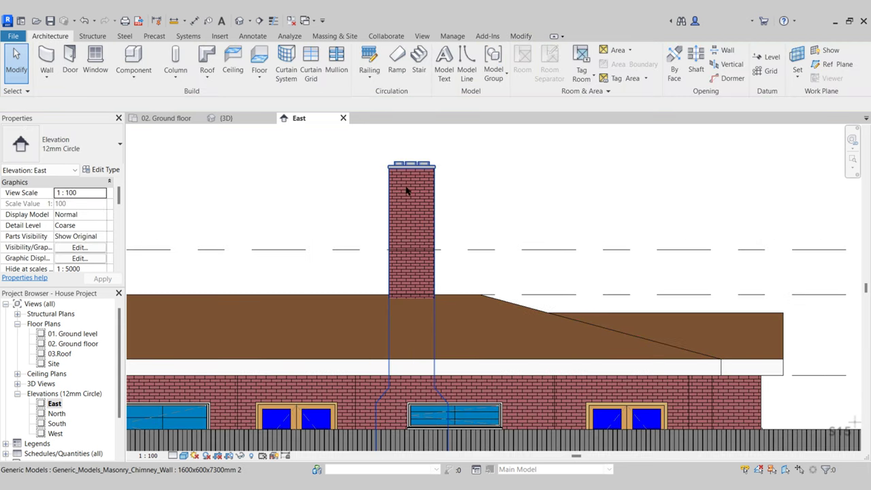
scroll(406, 191, up, 3)
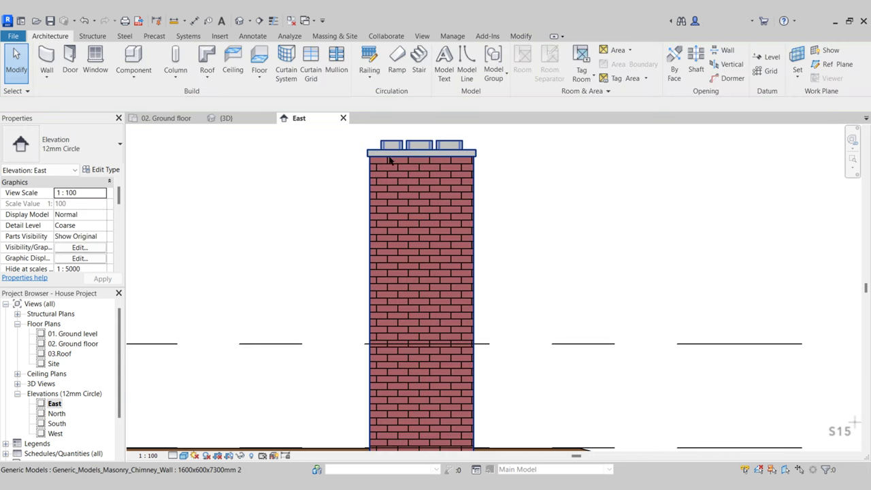
scroll(390, 159, down, 5)
click(459, 238)
scroll(509, 242, down, 1)
middle_drag(500, 246, 373, 243)
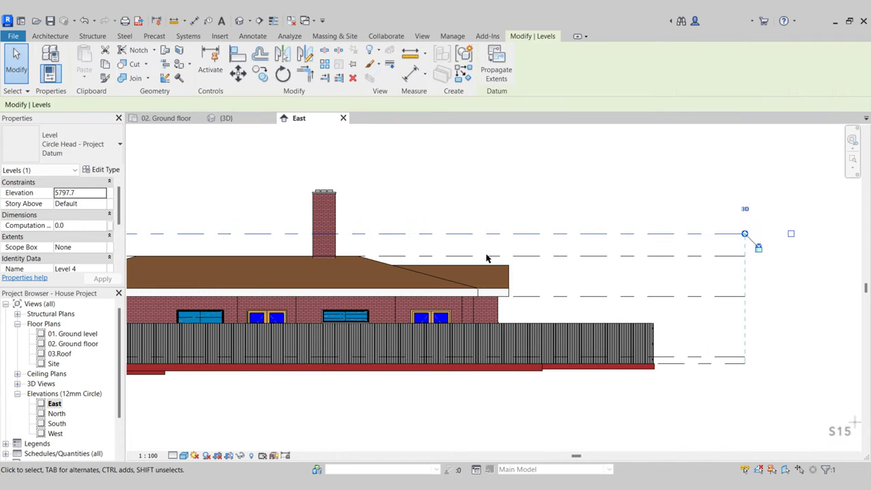
click(704, 358)
middle_drag(204, 354, 680, 354)
scroll(325, 333, up, 3)
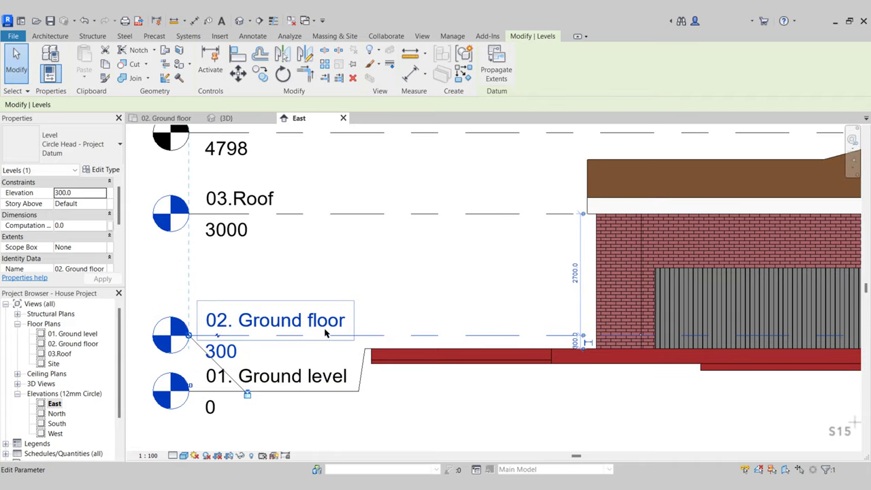
scroll(326, 334, down, 3)
middle_drag(325, 333, 285, 340)
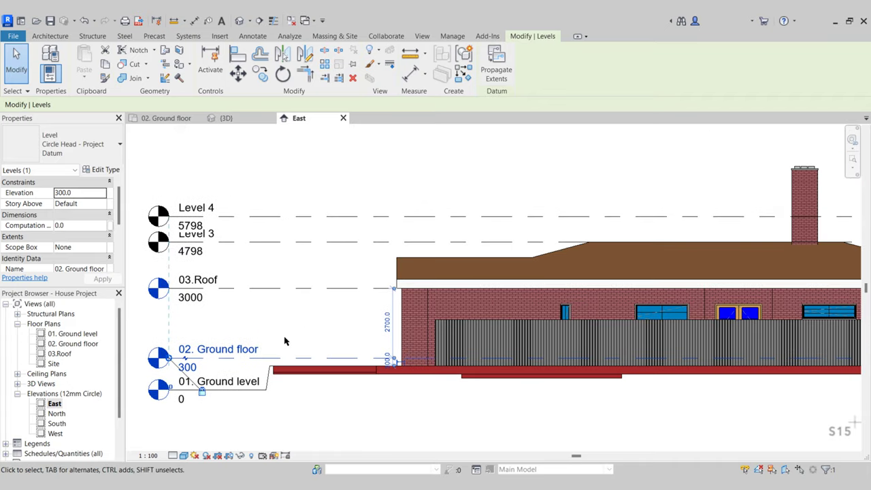
- Place an aligned dimension from the 02. Ground floor level up to Level 4, beside the end of the house
click(193, 20)
click(348, 358)
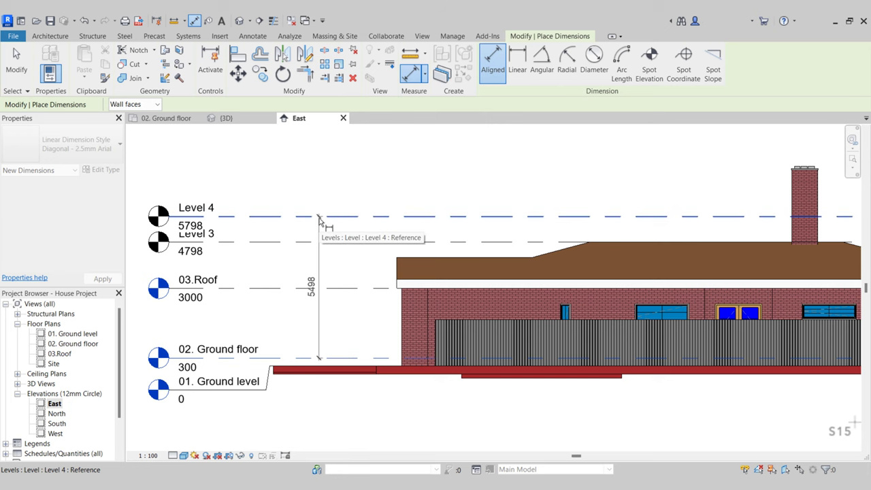
click(319, 219)
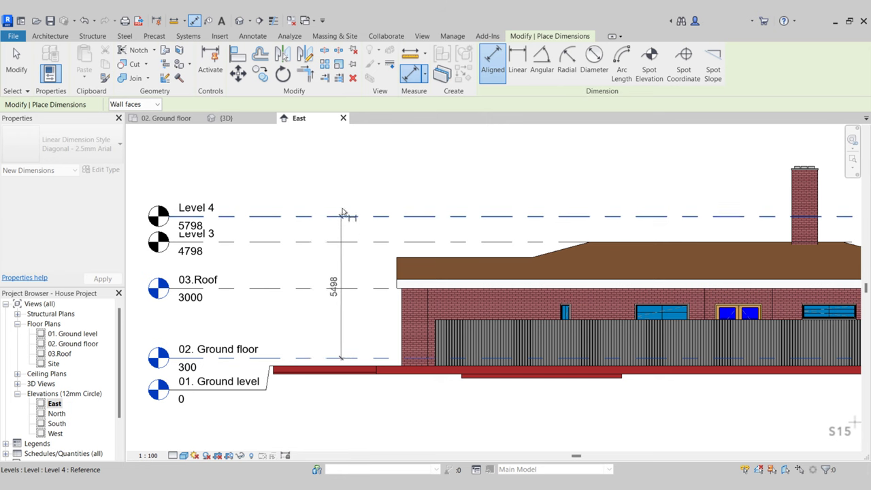
click(361, 286)
scroll(357, 287, up, 3)
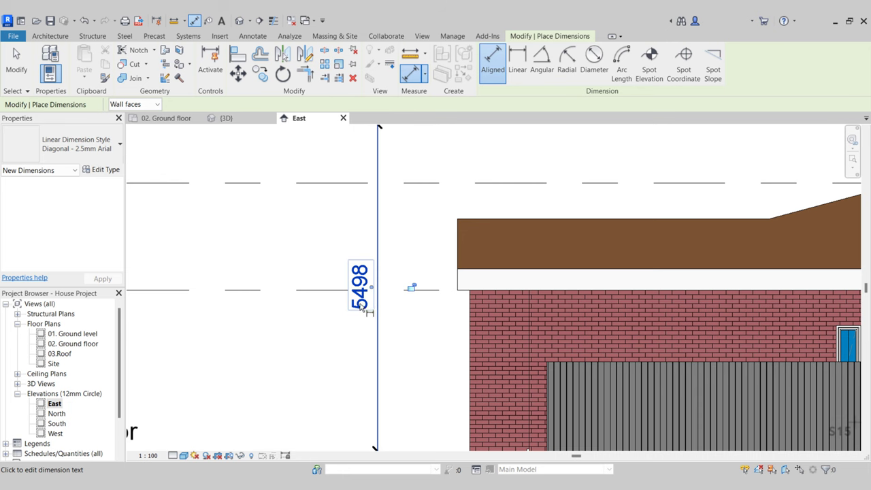
scroll(261, 300, down, 3)
middle_drag(299, 253, 275, 253)
key(Escape)
key(Escape)
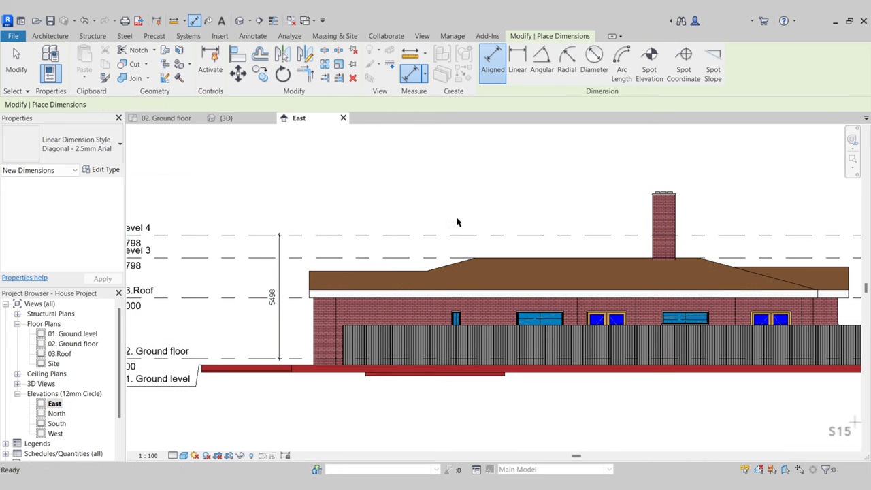
- Set the chimney type's Top Of Masonry to 5498 and check the brickwork top against Level 4
middle_drag(655, 219, 524, 224)
click(525, 225)
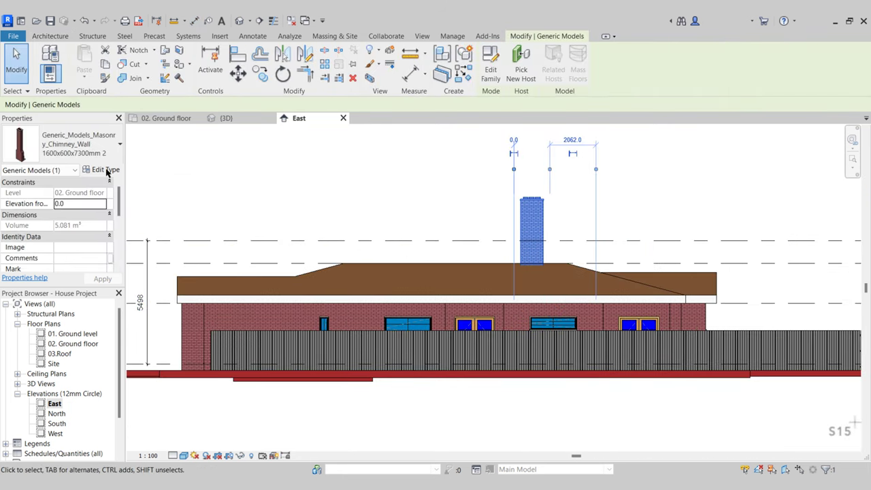
click(105, 170)
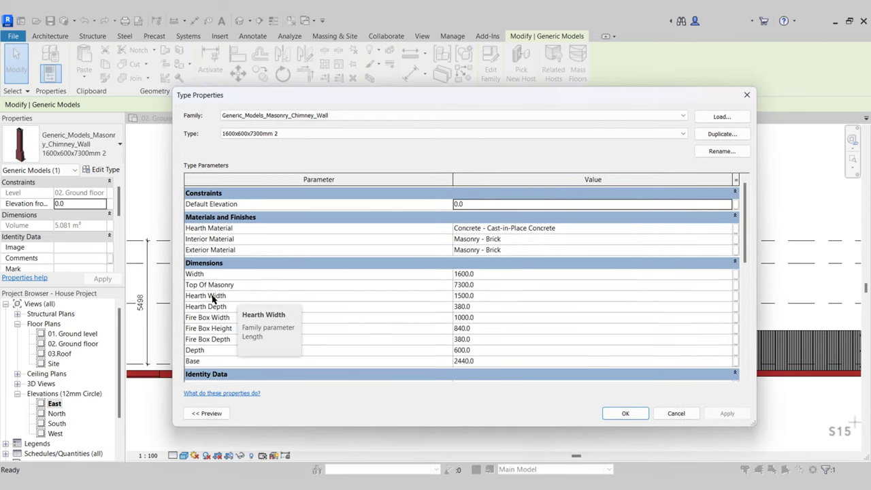
click(491, 289)
double_click(491, 289)
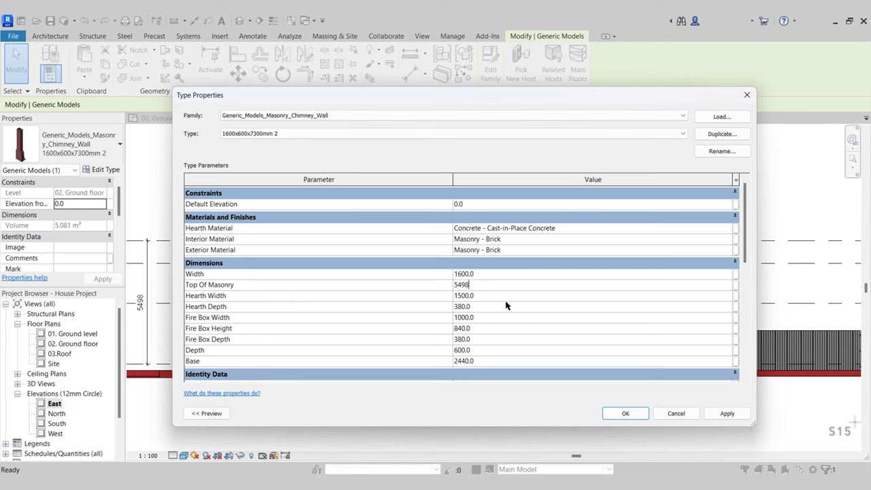
click(625, 413)
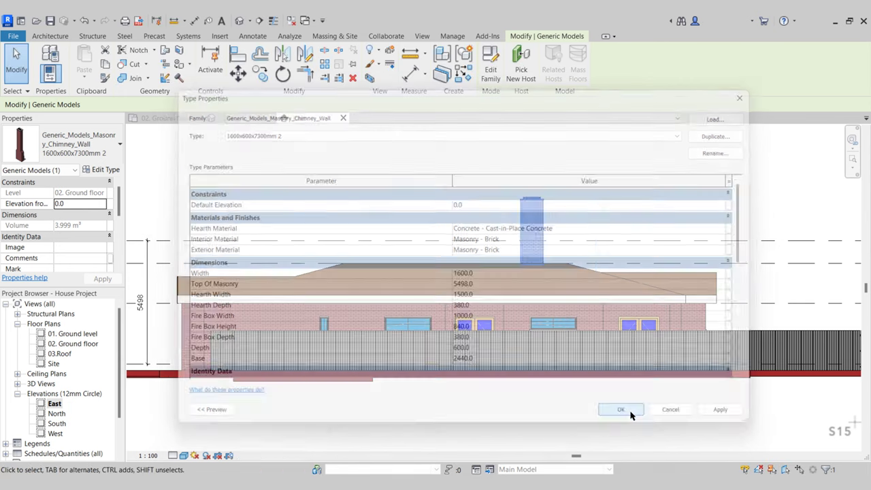
click(480, 197)
scroll(449, 196, up, 4)
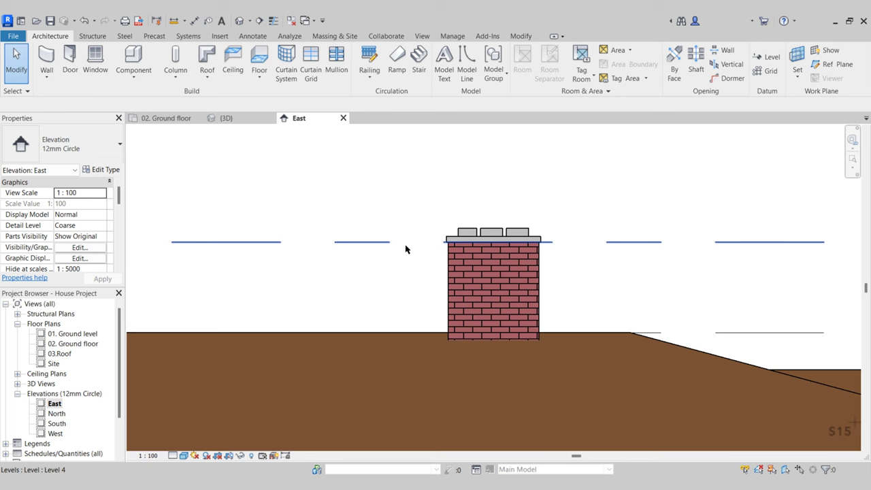
- Rename the chimney's type as 1600x600x5498mm
scroll(434, 245, down, 6)
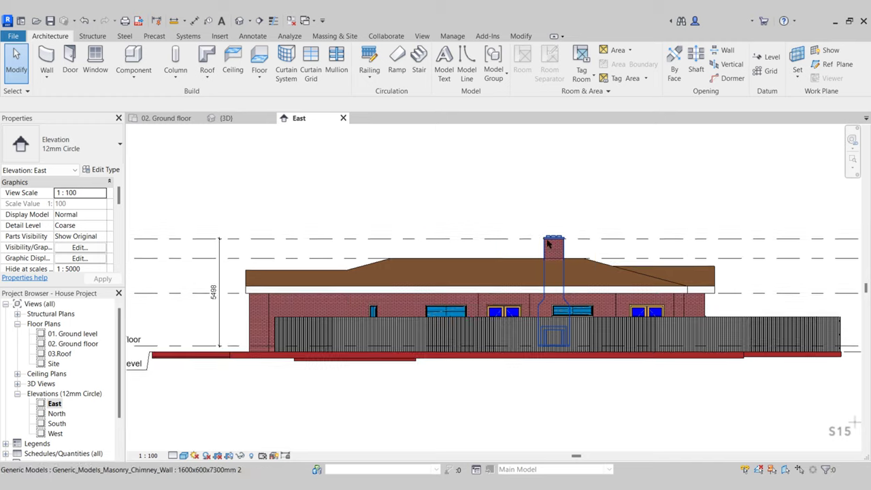
middle_drag(547, 240, 543, 253)
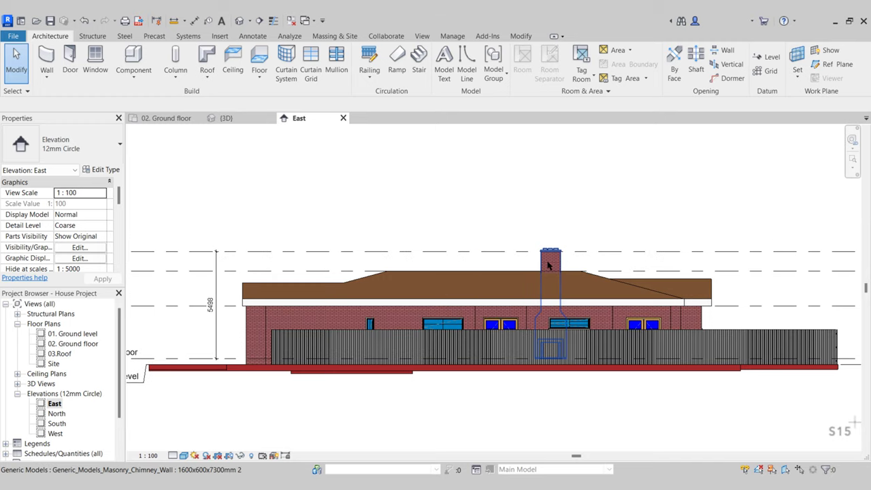
click(548, 265)
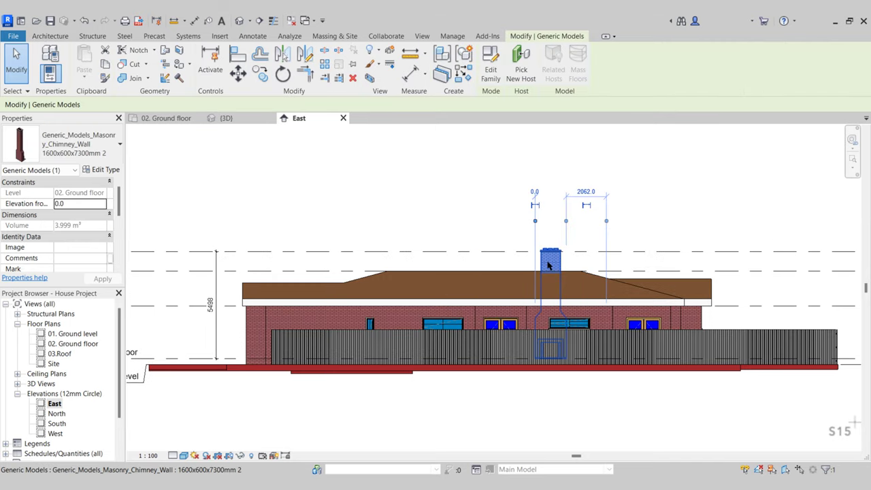
click(107, 170)
click(721, 151)
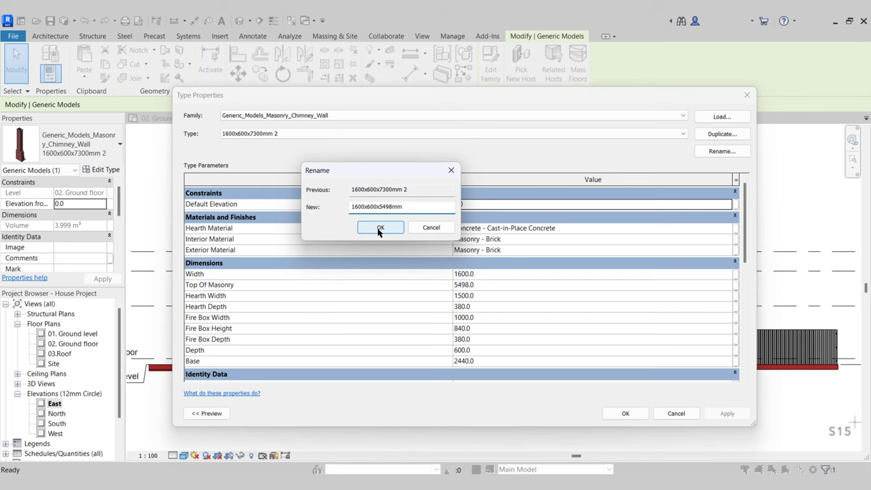
click(381, 229)
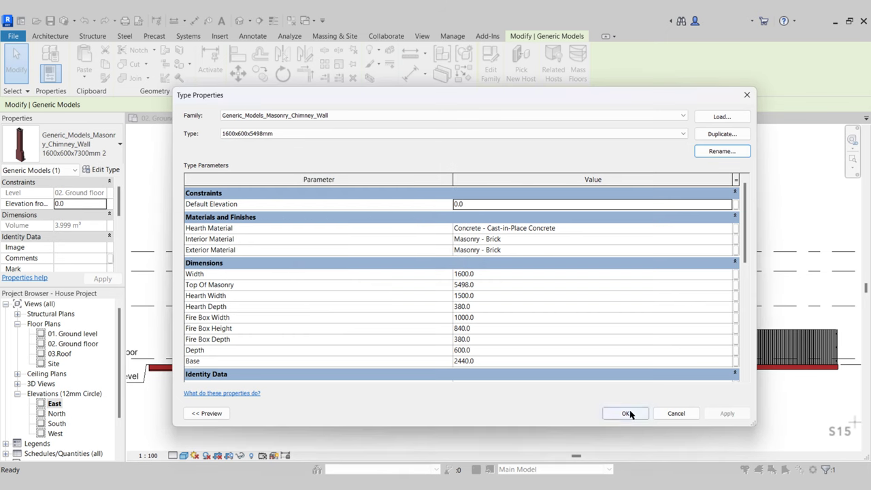
click(627, 413)
click(402, 206)
- Delete the reference levels Level 4 and Level 3 above the 03.Roof level
scroll(402, 206, down, 2)
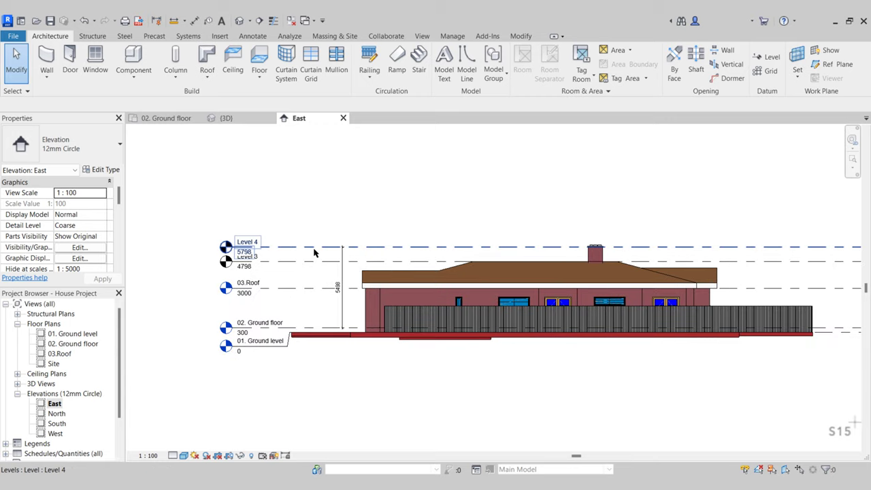
click(326, 248)
key(Delete)
click(475, 287)
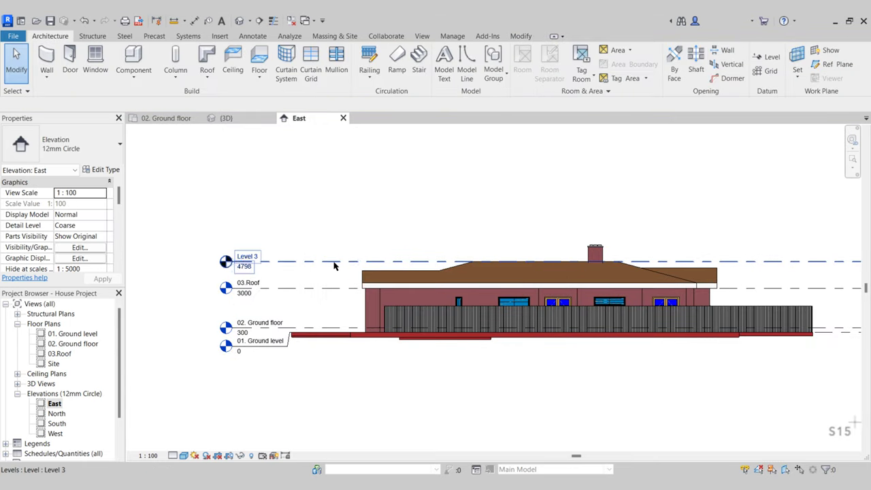
click(333, 262)
key(Delete)
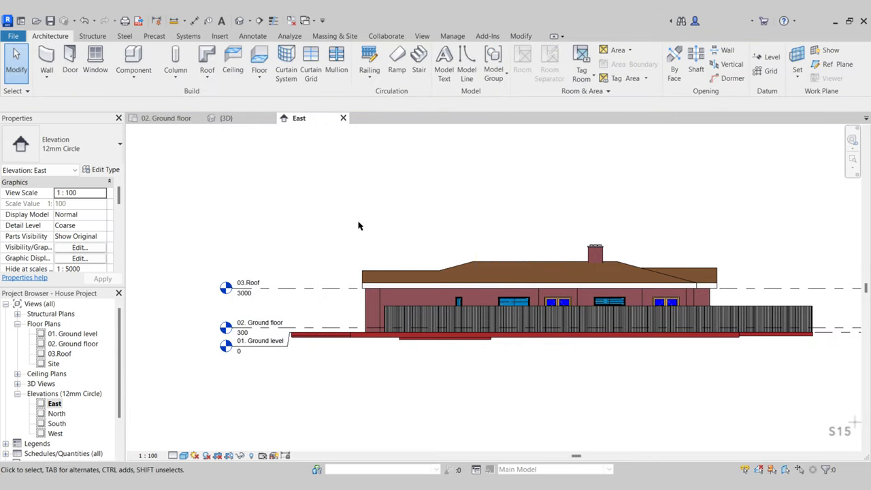
- Hide the pitched roof in the 3D view and examine the chimney and fireplace inside the house
click(225, 118)
shift+middle_drag(354, 320, 273, 325)
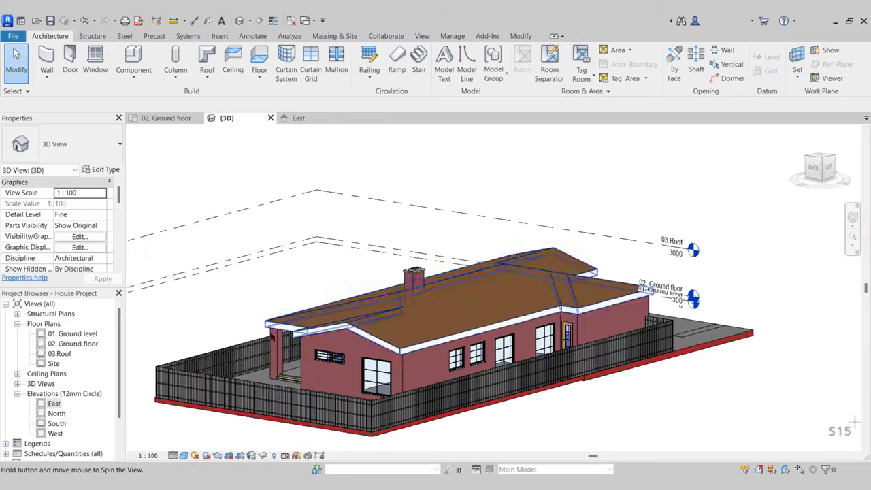
scroll(415, 306, up, 2)
shift+middle_drag(414, 306, 281, 182)
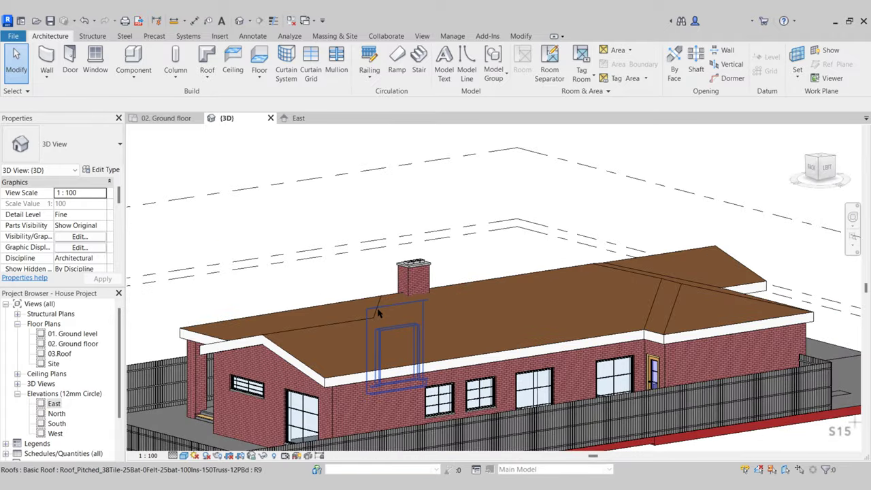
click(514, 307)
key(e)
key(h)
shift+middle_drag(513, 307, 604, 364)
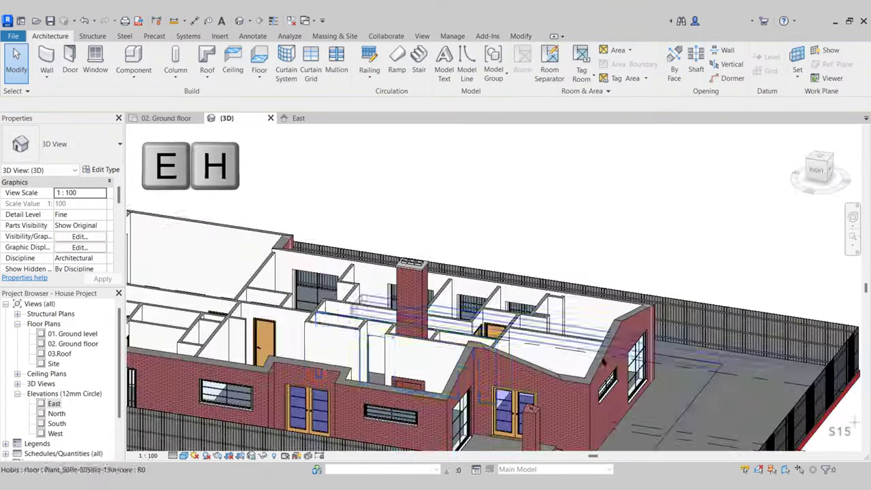
shift+middle_drag(427, 307, 385, 326)
scroll(410, 369, up, 3)
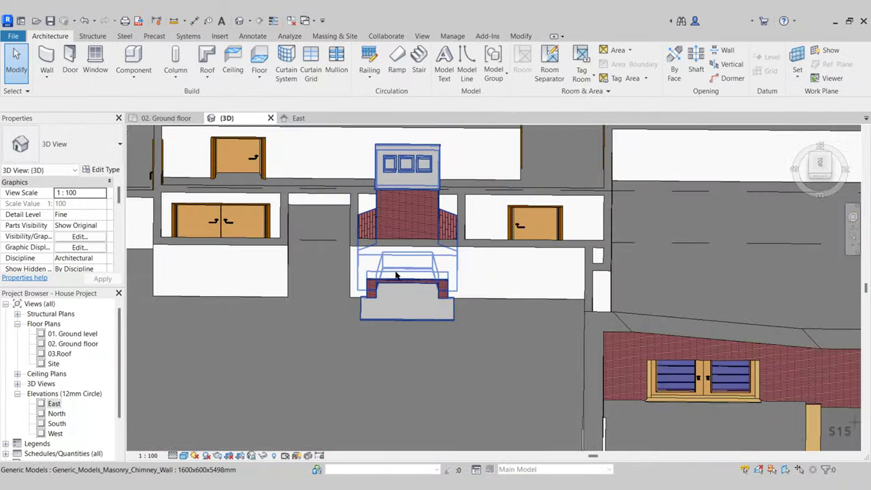
shift+middle_drag(388, 292, 382, 401)
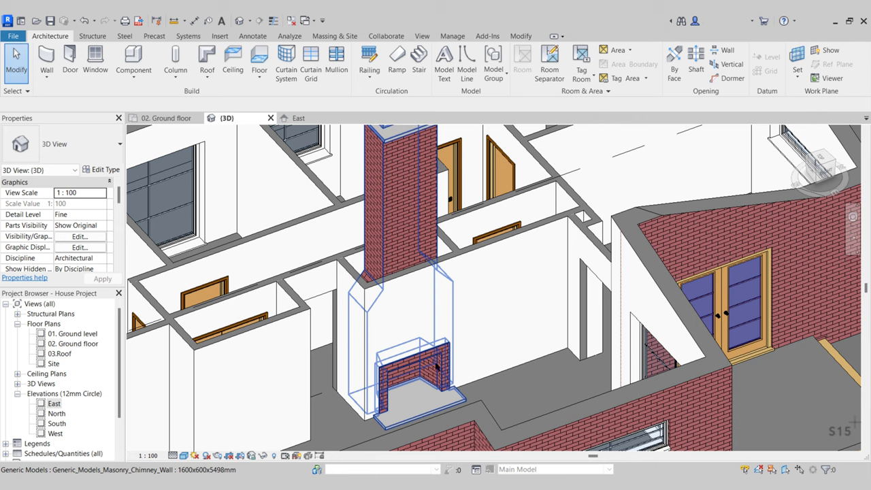
shift+middle_drag(389, 362, 383, 361)
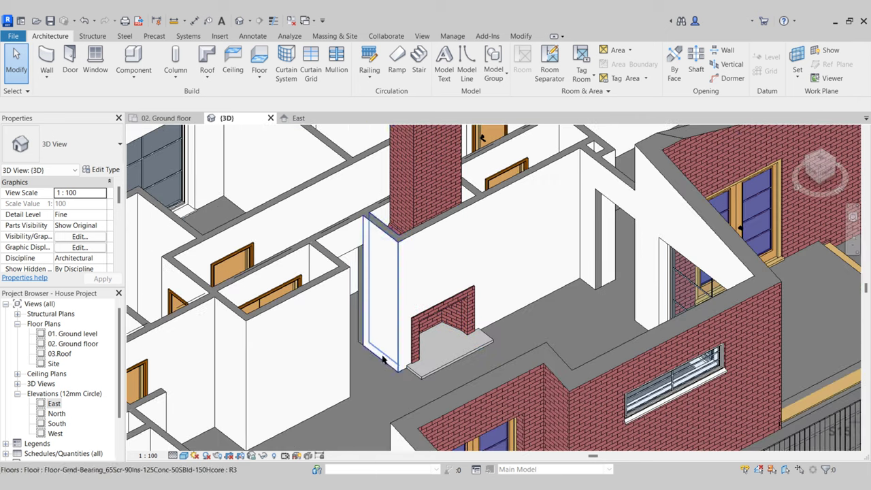
- Reveal the hidden elements, unhide the pitched roof and leave the Reveal Hidden Elements mode
click(274, 455)
click(514, 279)
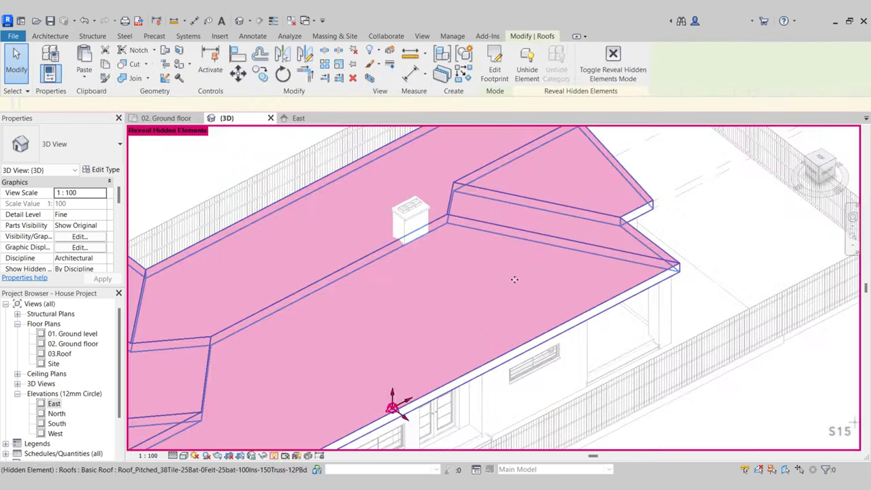
click(526, 63)
click(611, 62)
scroll(608, 294, down, 2)
shift+middle_drag(609, 295, 661, 211)
- Bring up the garage in the 02. Ground floor plan, and open the Youtube resources folder in the S15 Studio website's File Share
click(169, 118)
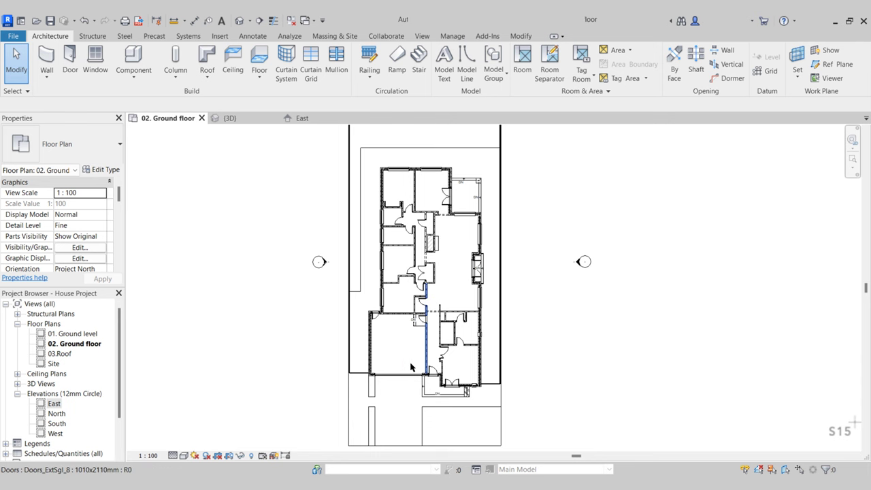
scroll(371, 343, up, 5)
middle_drag(390, 352, 435, 328)
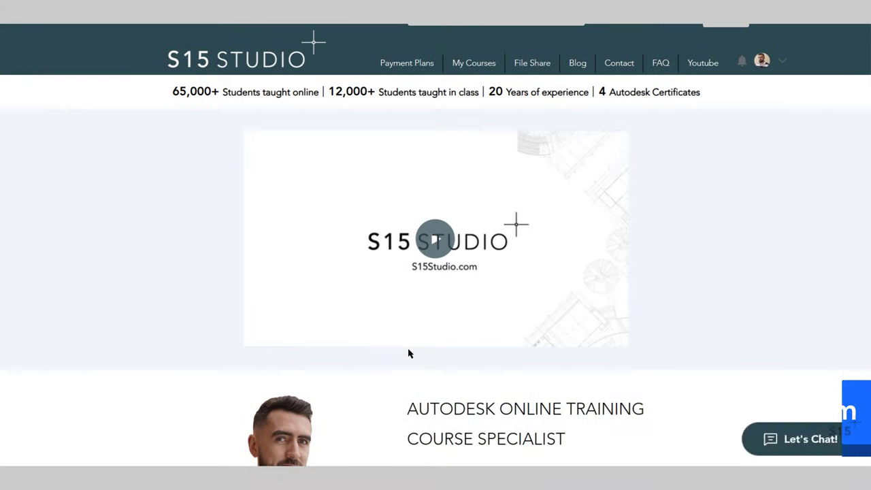
click(539, 63)
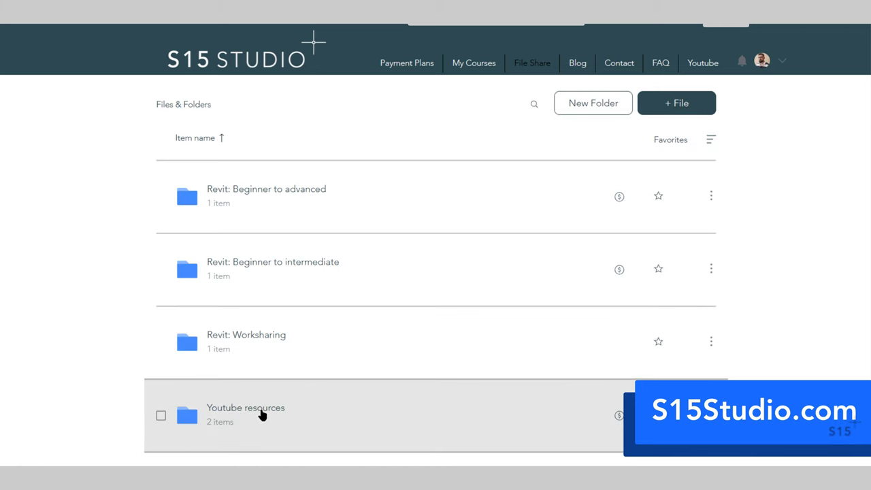
click(262, 415)
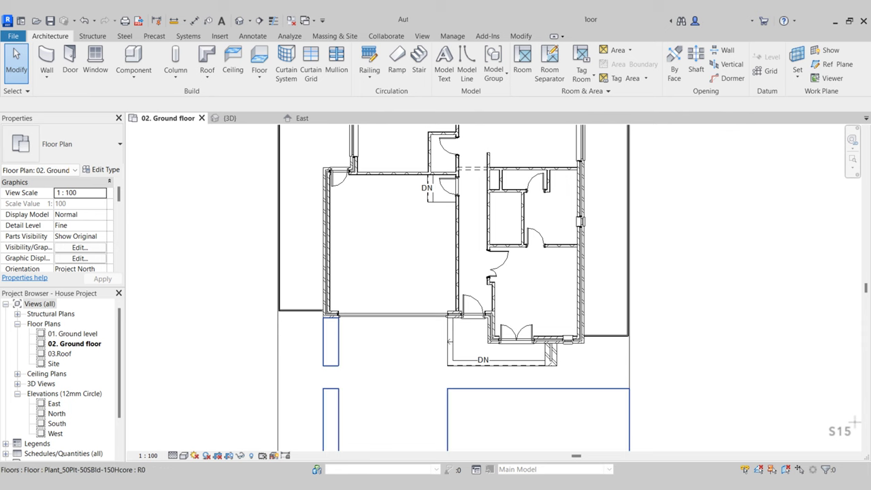
- Open the BMW M3 2010 Coupe car family, load it into the house project and close the family
click(449, 483)
double_click(452, 171)
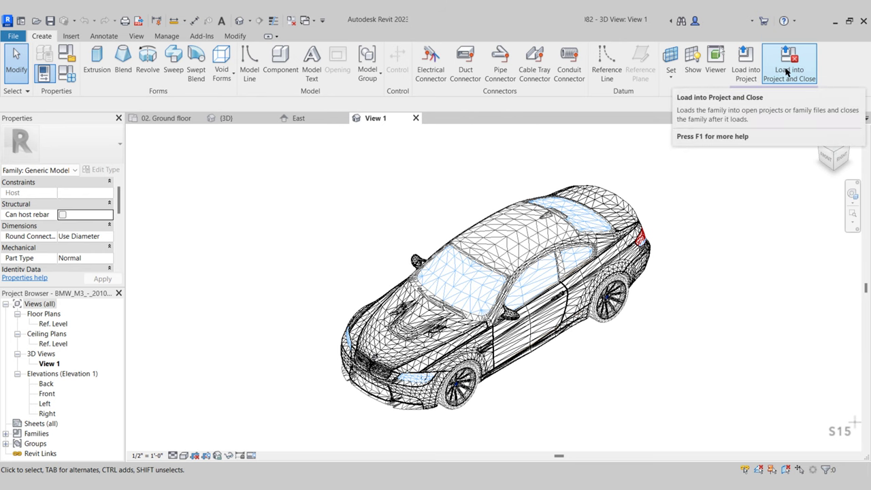
click(786, 73)
click(400, 335)
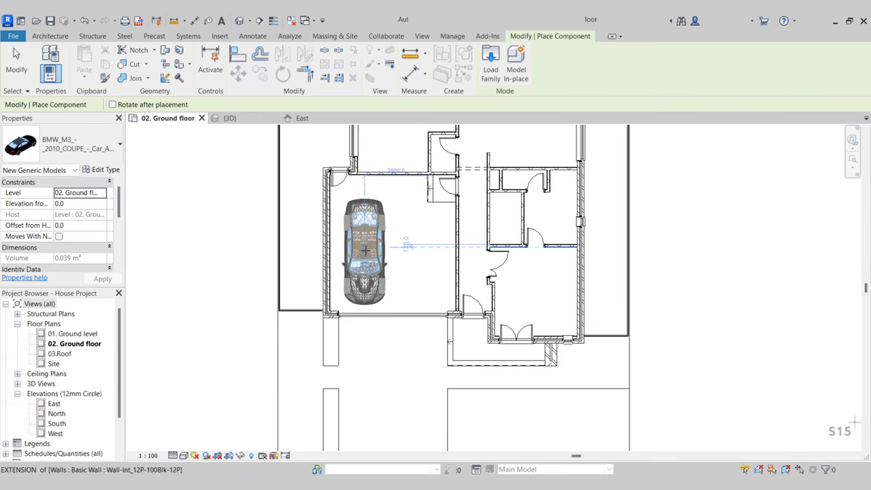
- Place two BMW M3 cars side by side in the garage and check the house in the 3D view
click(366, 251)
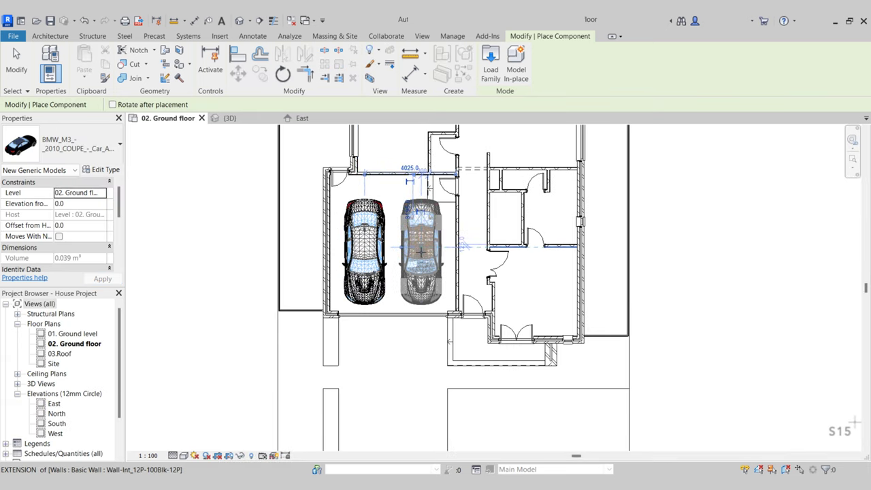
click(418, 251)
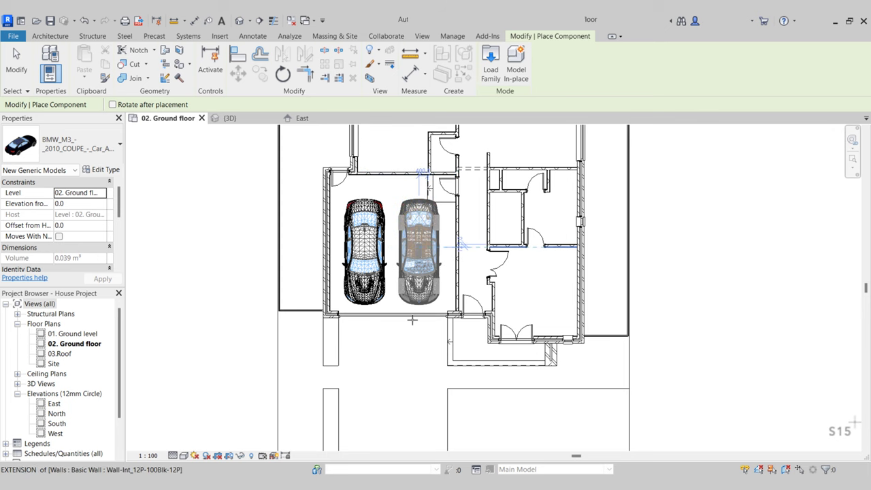
key(Escape)
key(Escape)
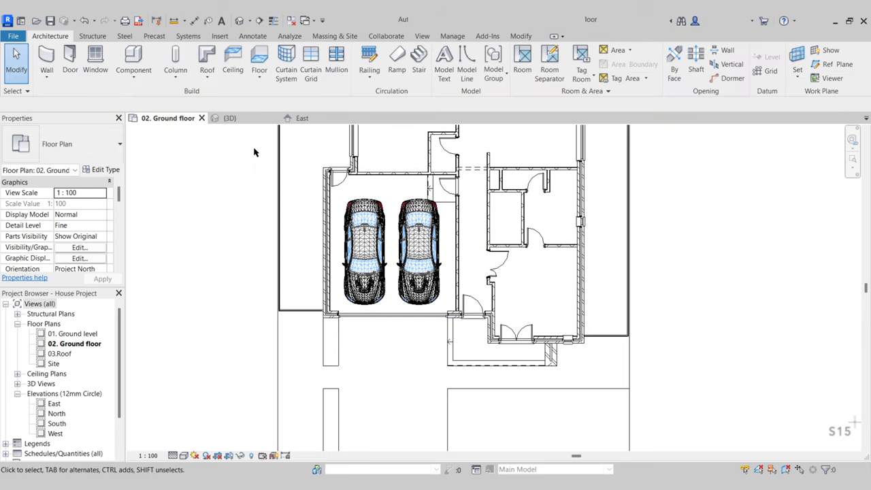
click(227, 118)
shift+middle_drag(423, 322, 517, 331)
shift+middle_drag(522, 388, 426, 272)
- Nudge both cars slightly towards the garage door in the 02. Ground floor plan
click(181, 120)
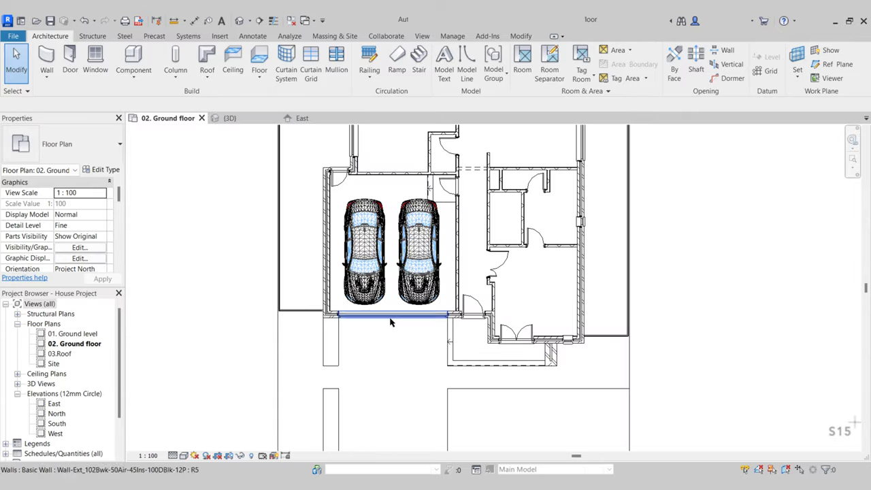
scroll(344, 261, up, 3)
click(343, 260)
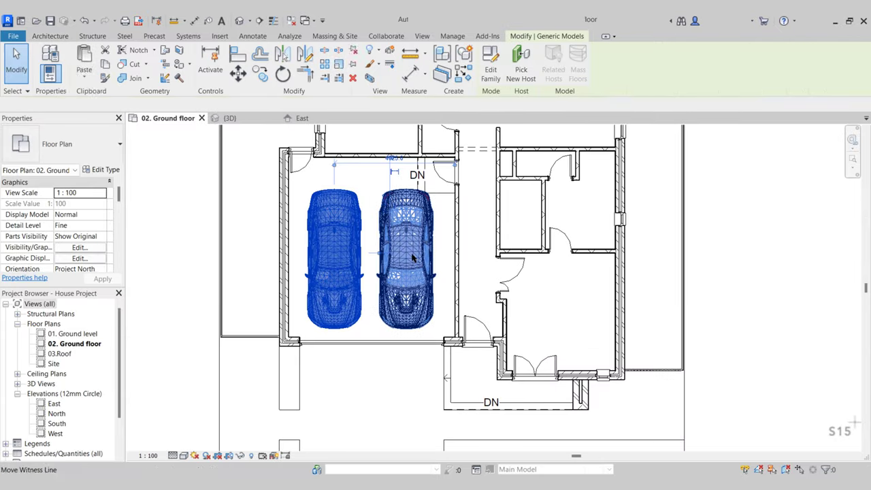
key(Down)
key(Down)
key(Down)
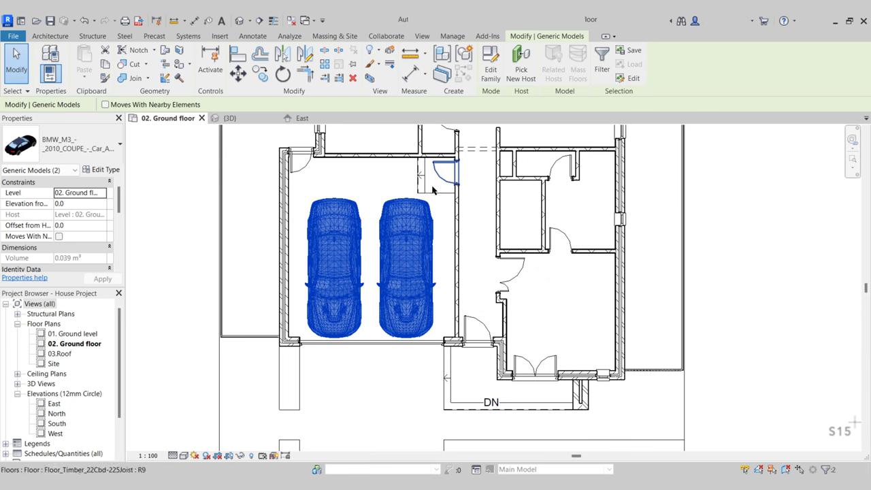
click(204, 238)
- Start the Component command for the front room with the double doors and look through the component types already loaded
scroll(354, 408, down, 2)
middle_drag(536, 408, 546, 324)
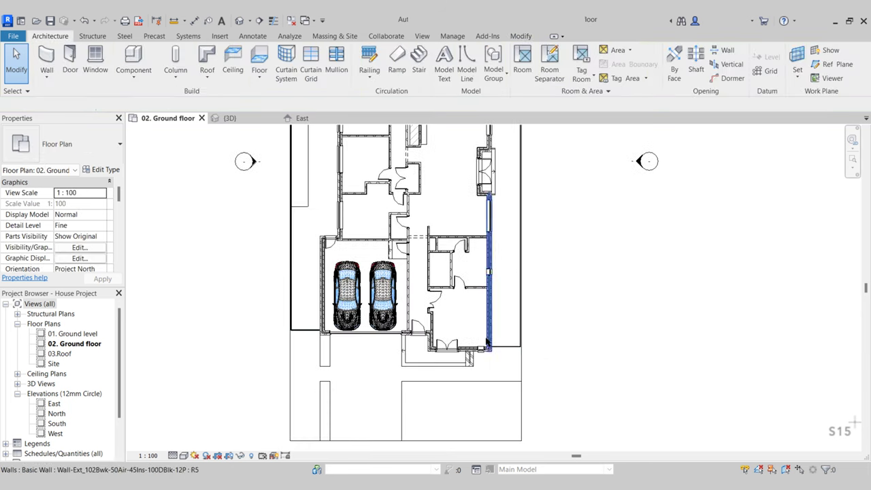
scroll(476, 333, up, 3)
scroll(435, 283, up, 2)
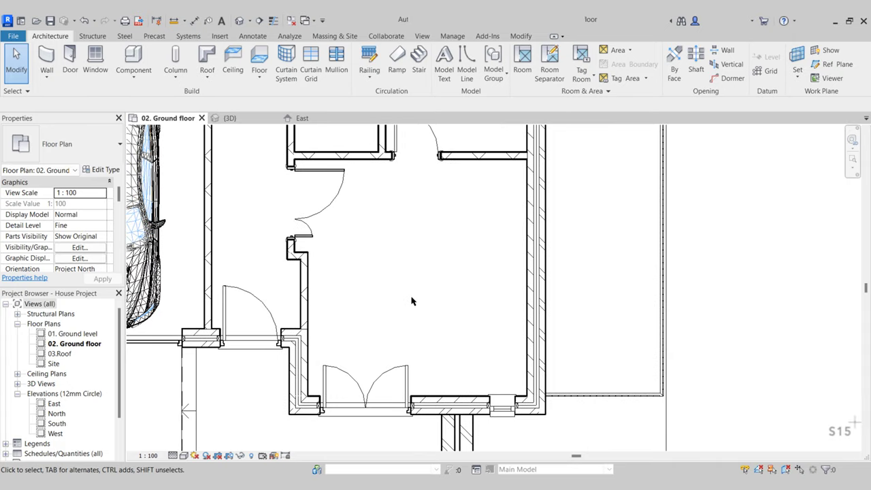
middle_drag(412, 300, 397, 276)
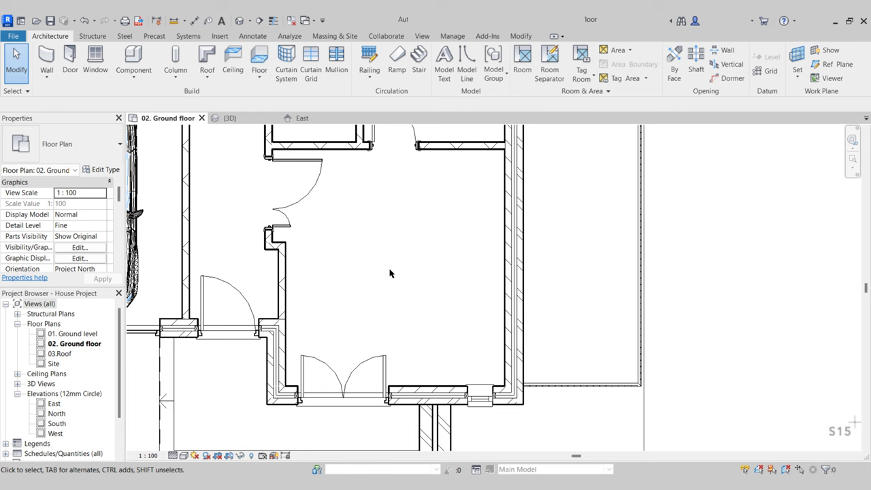
middle_drag(381, 271, 412, 250)
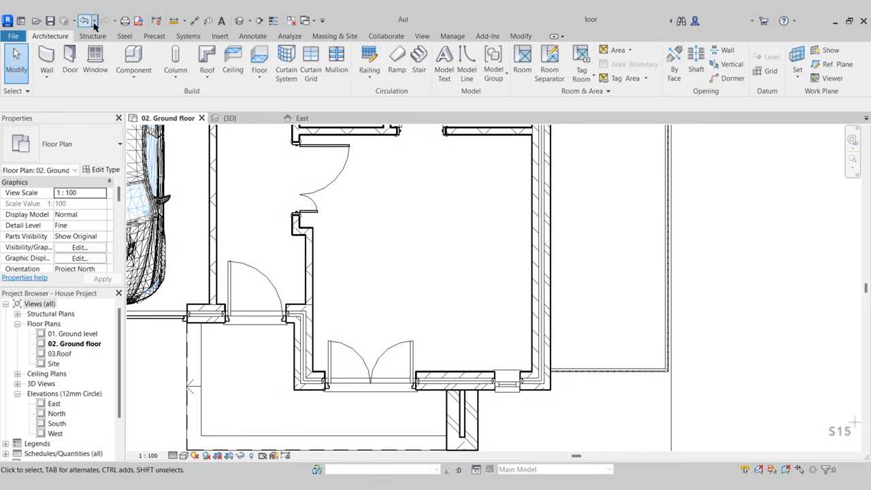
click(141, 62)
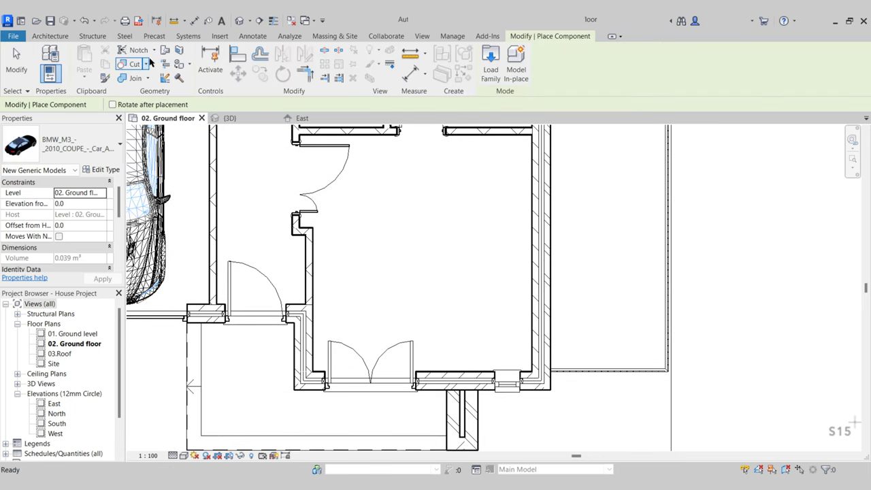
click(102, 147)
scroll(89, 272, down, 10)
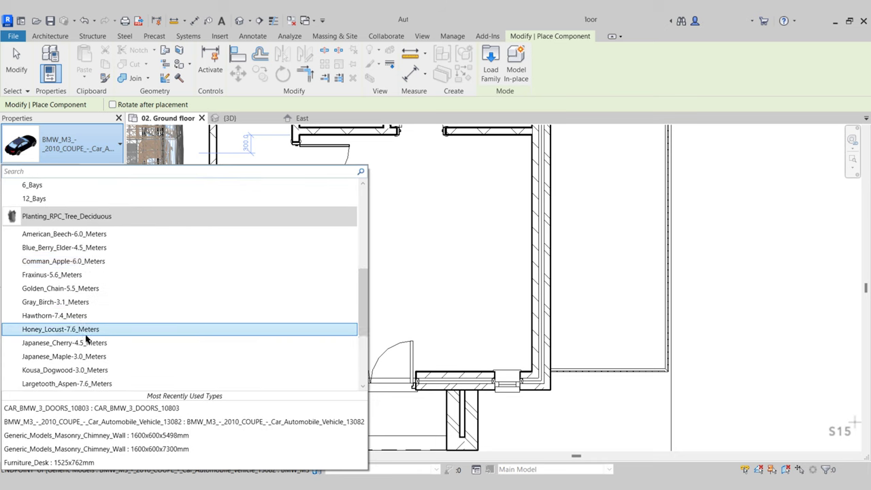
scroll(49, 330, up, 7)
scroll(49, 329, up, 3)
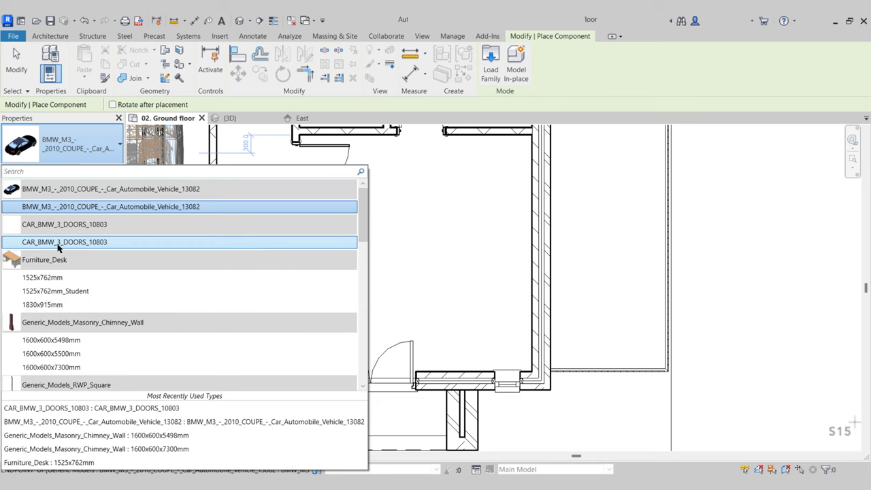
- Start loading a new family and browse to the Beds folder within the UK library's Furniture folder
click(496, 77)
click(491, 68)
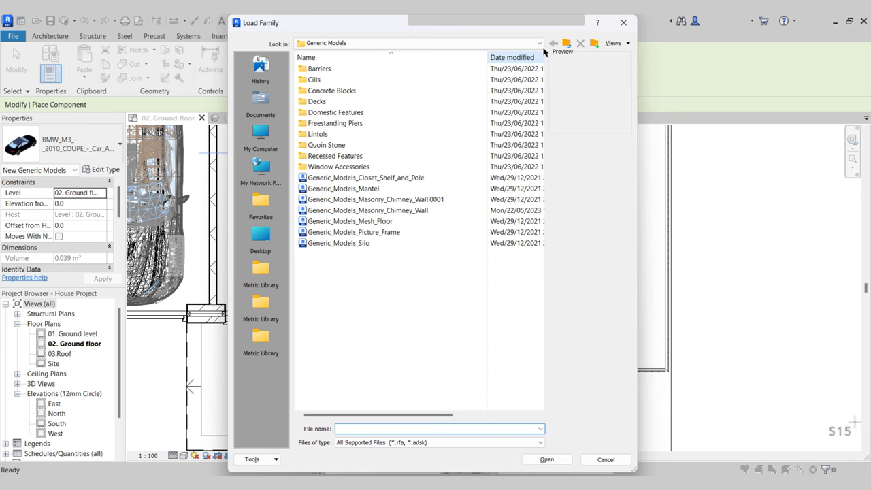
click(567, 43)
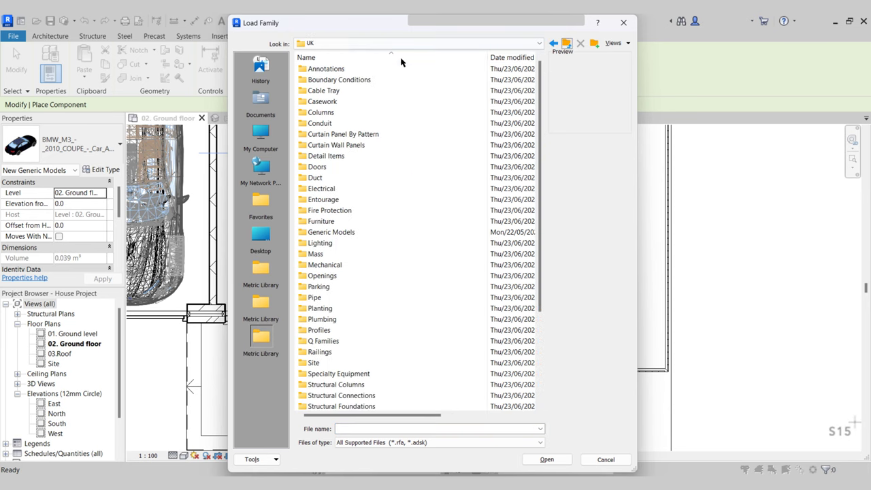
double_click(319, 221)
double_click(323, 69)
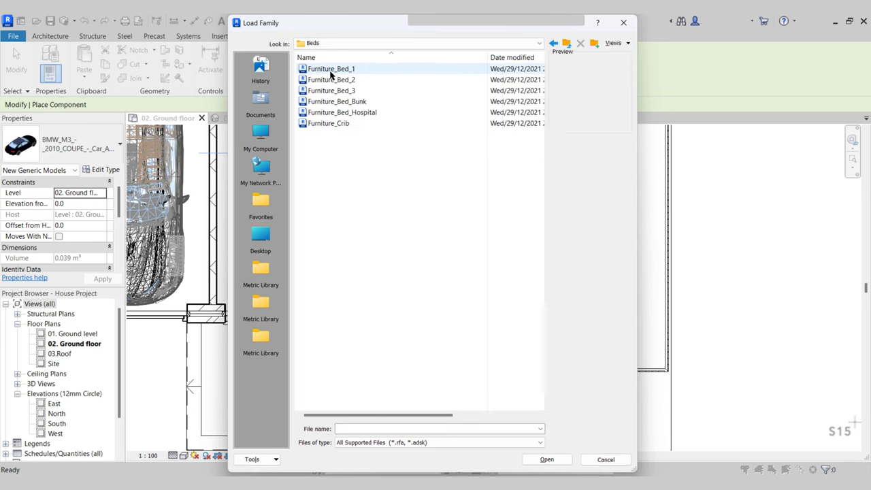
- Compare the previews of the bed families and load Furniture_Bed_1 into the project
click(332, 71)
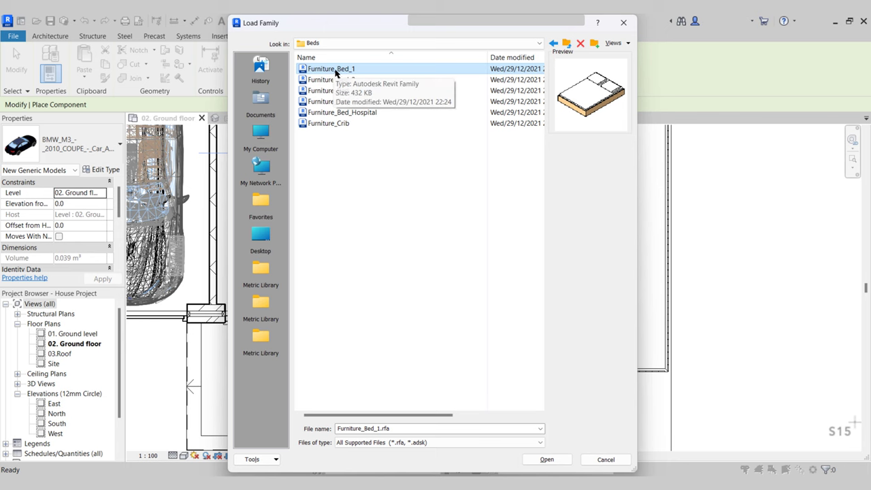
key(Down)
key(Down)
key(Down)
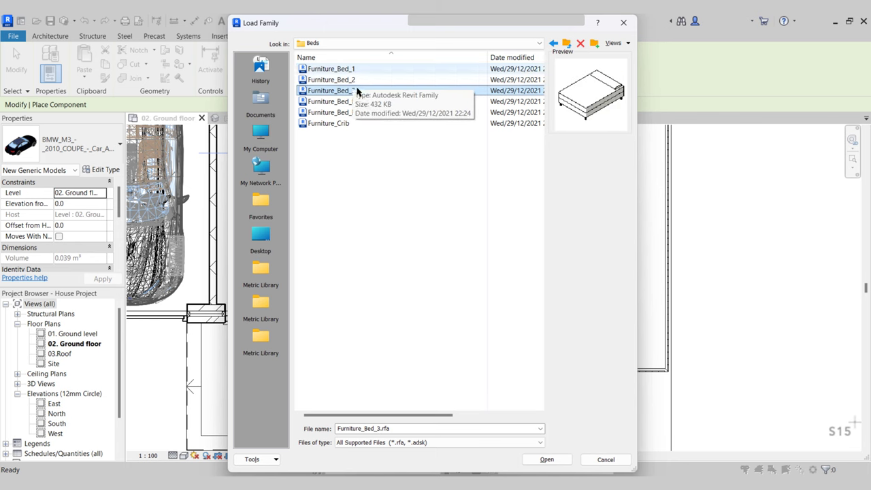
key(Down)
key(Down)
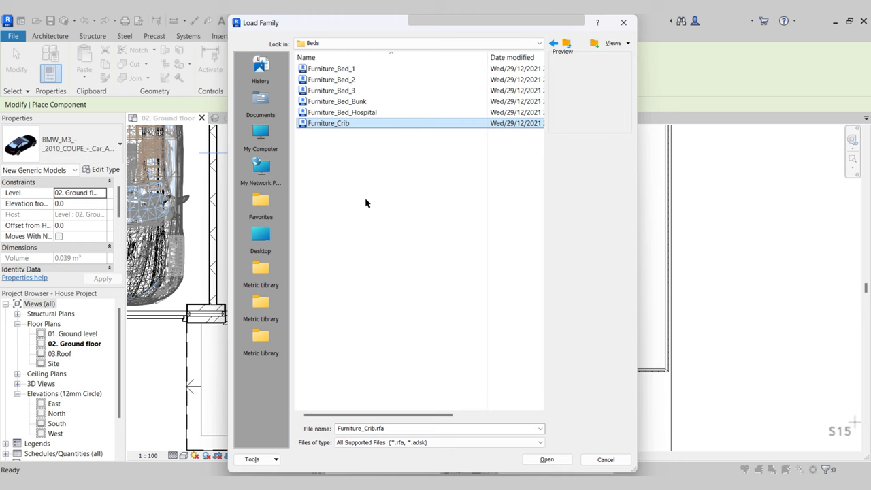
key(Up)
key(Up)
key(Up)
key(Up)
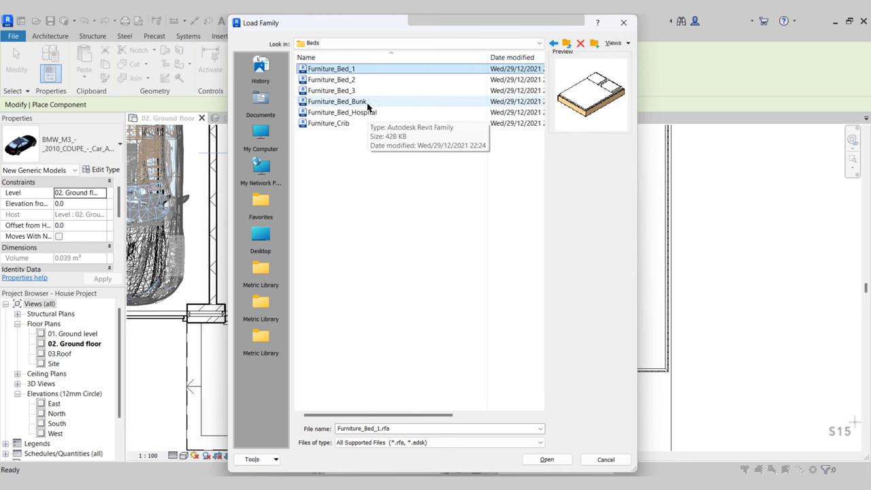
key(Down)
key(Down)
key(Up)
key(Up)
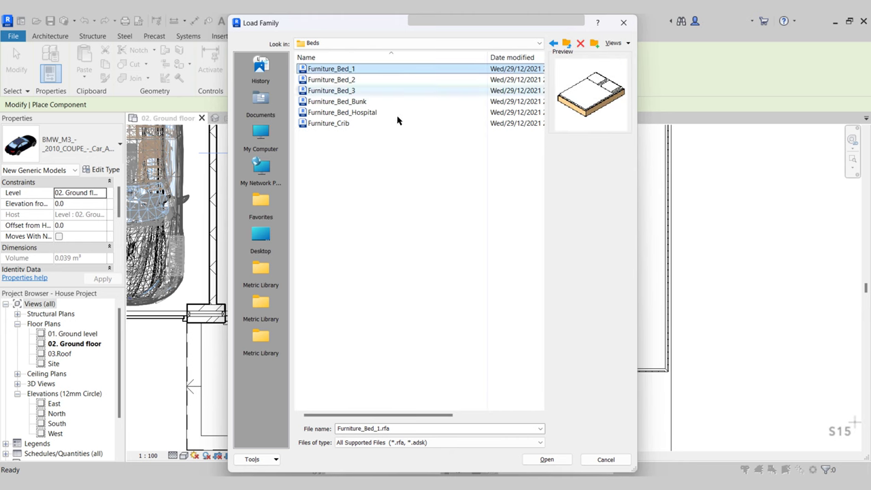
click(539, 462)
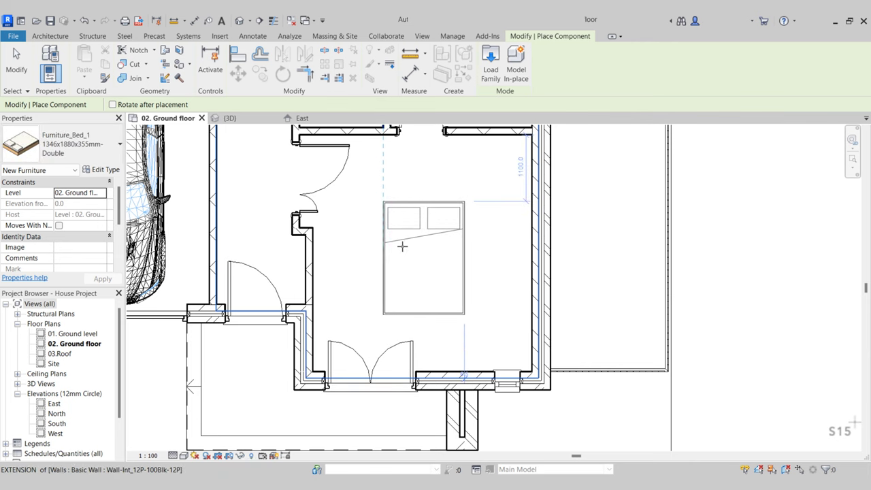
- Place the 1346x1880x355mm-Double bed in the middle of the front room with the double doors
click(401, 246)
key(Escape)
key(Escape)
- Try the Twin and Double sizes on the placed bed and settle on the 1525x2007x355mm-Queen type
click(446, 247)
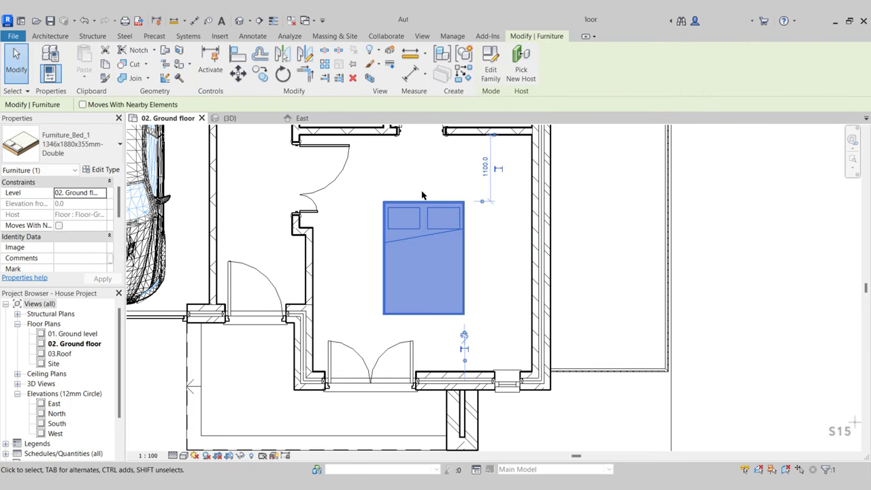
click(90, 144)
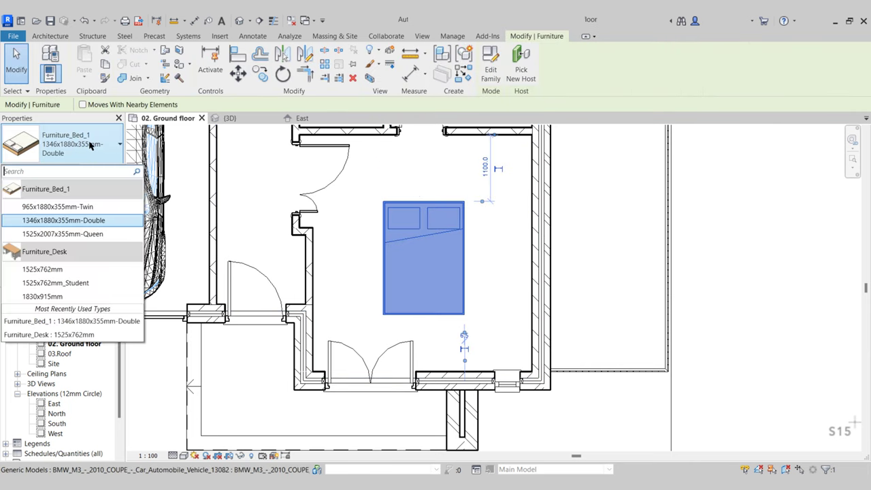
click(91, 208)
click(87, 153)
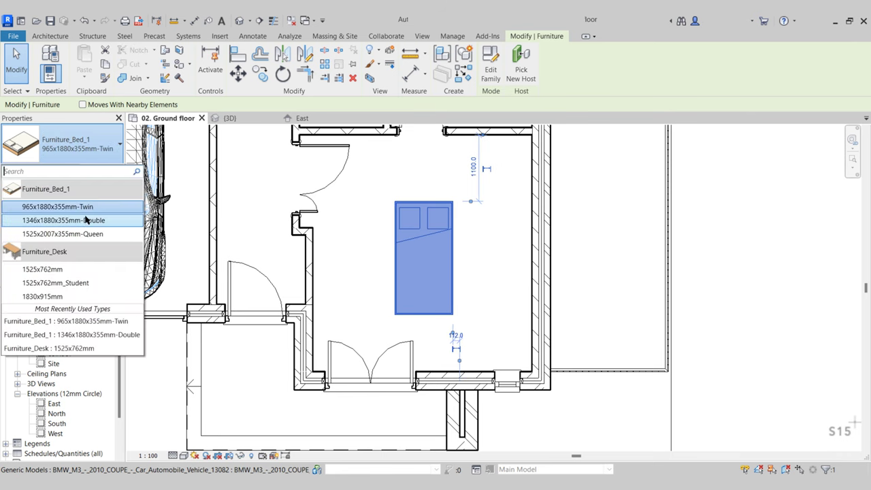
click(85, 220)
click(82, 145)
click(94, 233)
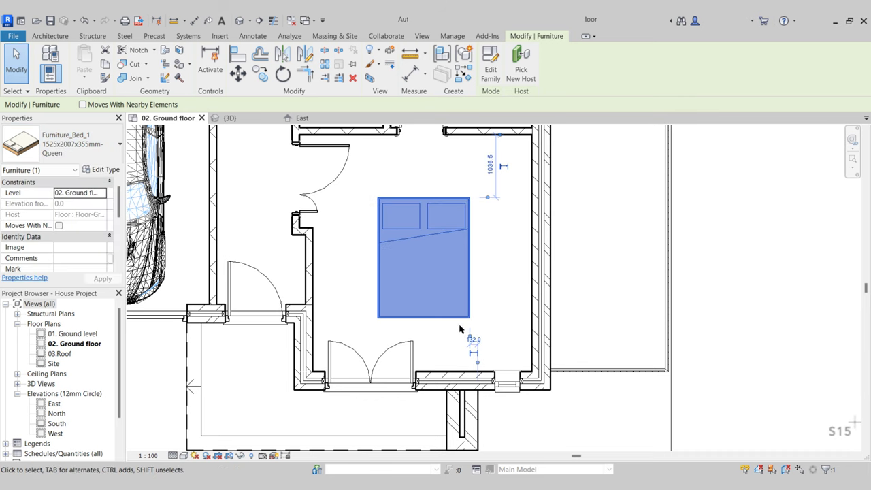
click(460, 330)
scroll(421, 255, up, 3)
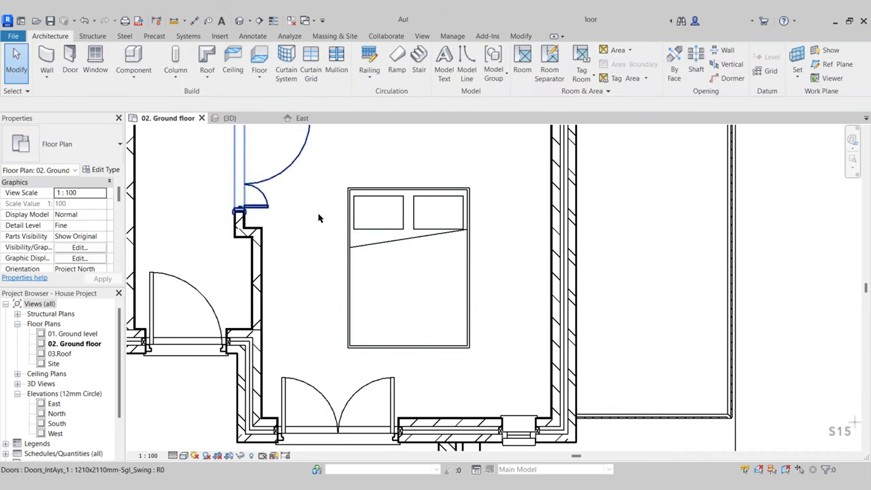
scroll(428, 204, down, 2)
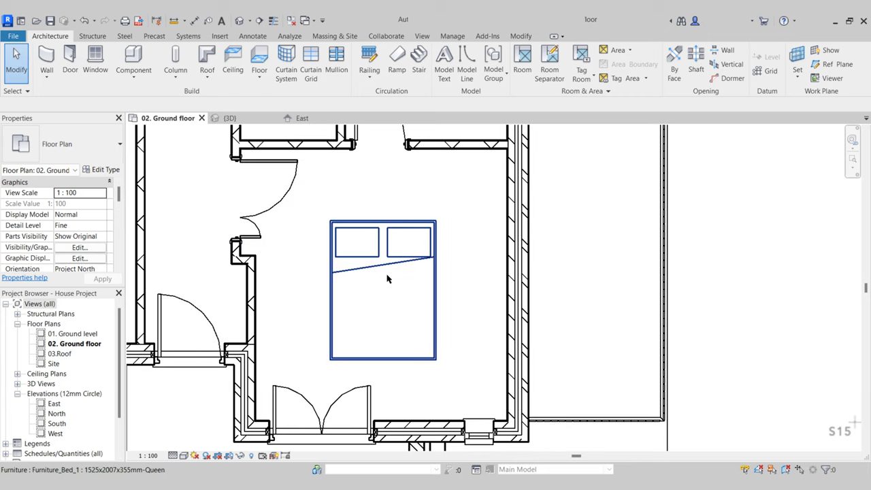
- Start loading another component family and browse to the Tables folder within the library's Furniture folder
click(131, 60)
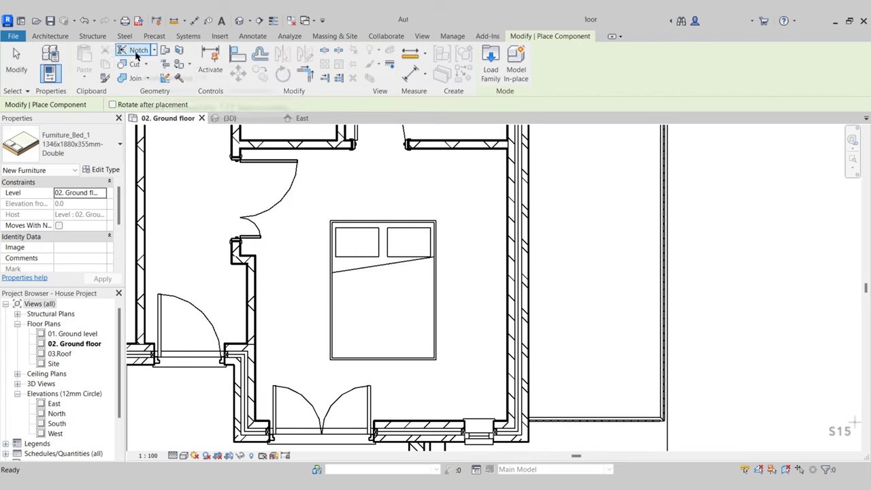
click(491, 72)
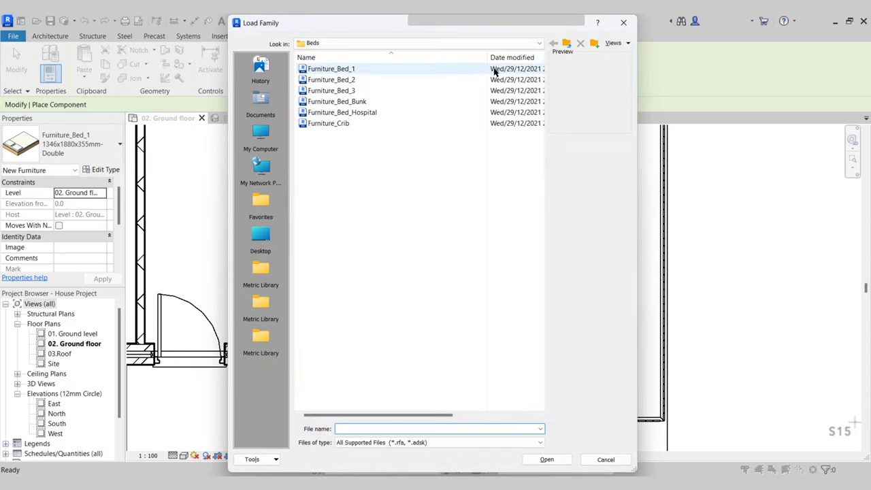
click(566, 43)
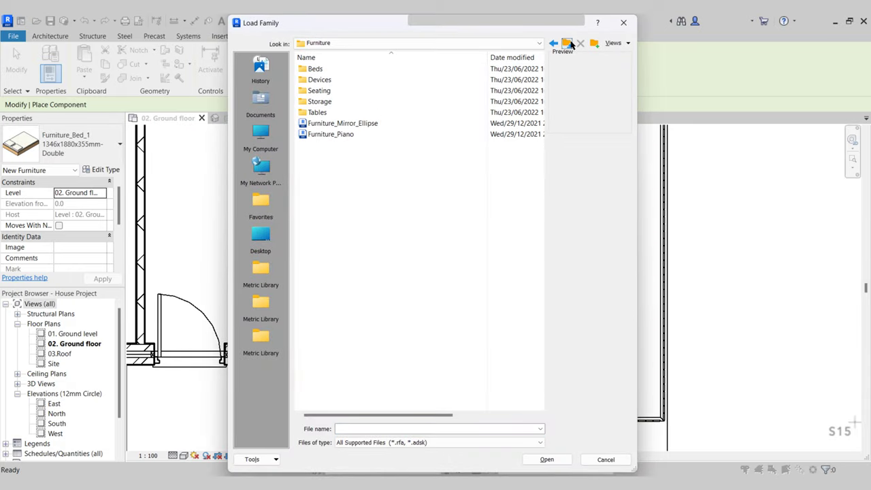
double_click(344, 91)
click(566, 43)
double_click(317, 112)
- Look through the desk and table family previews and load Furniture_Table_Night_Stand into the project
click(351, 70)
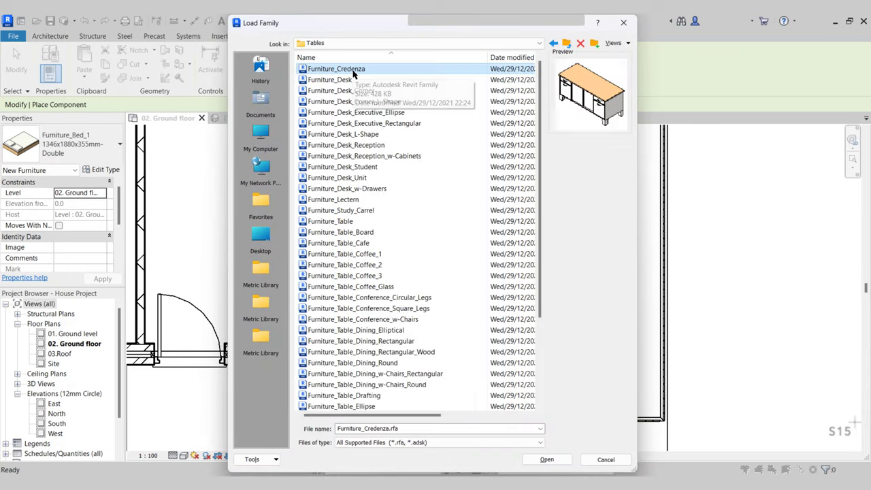
click(354, 90)
click(361, 134)
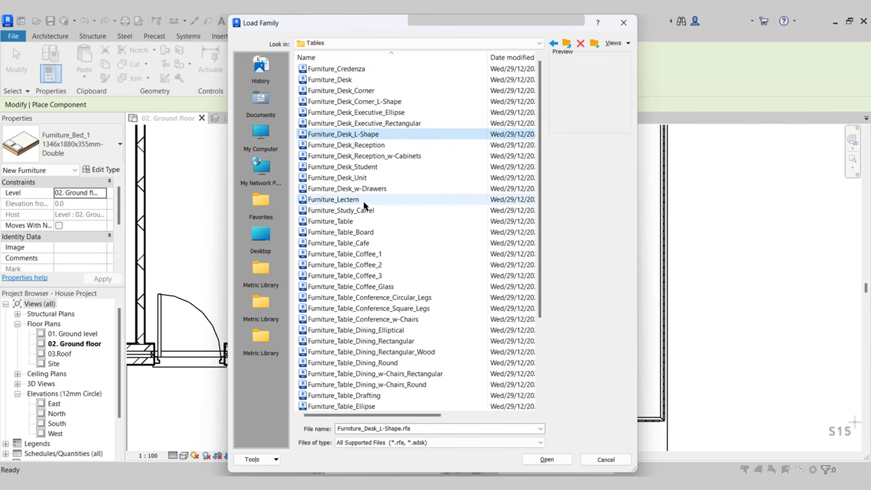
click(350, 199)
scroll(362, 228, down, 4)
scroll(363, 231, up, 4)
click(364, 80)
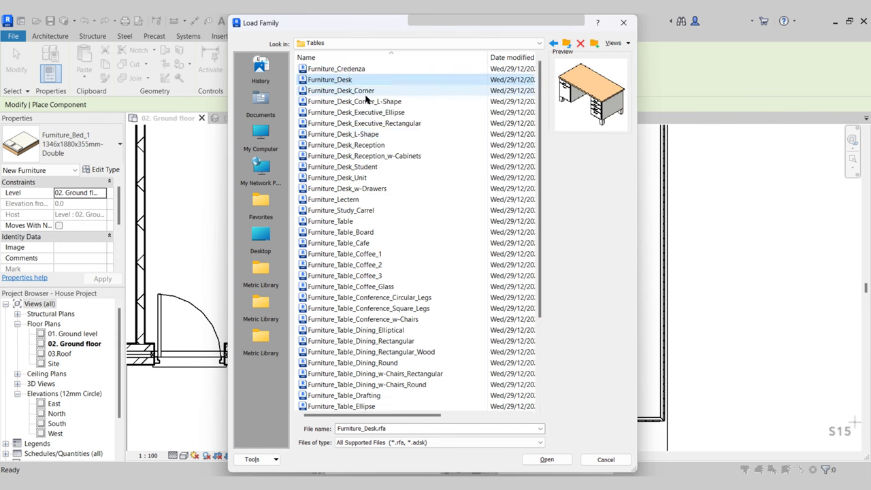
scroll(375, 122, down, 4)
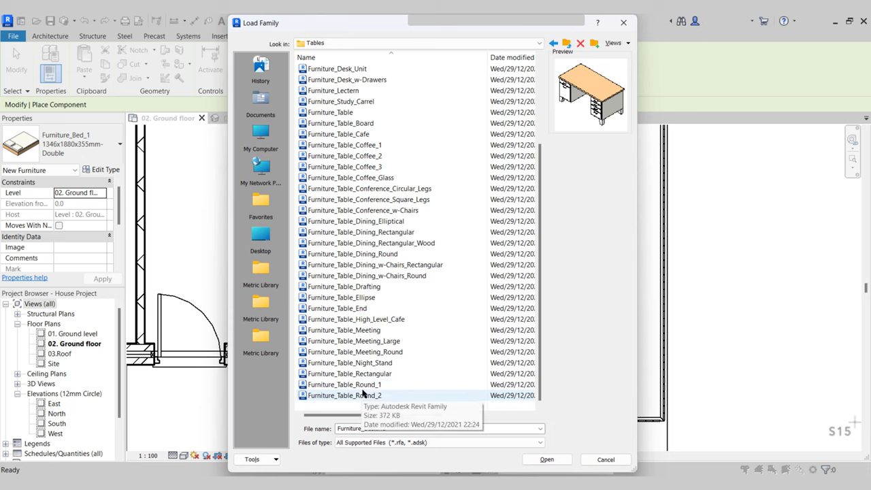
click(371, 364)
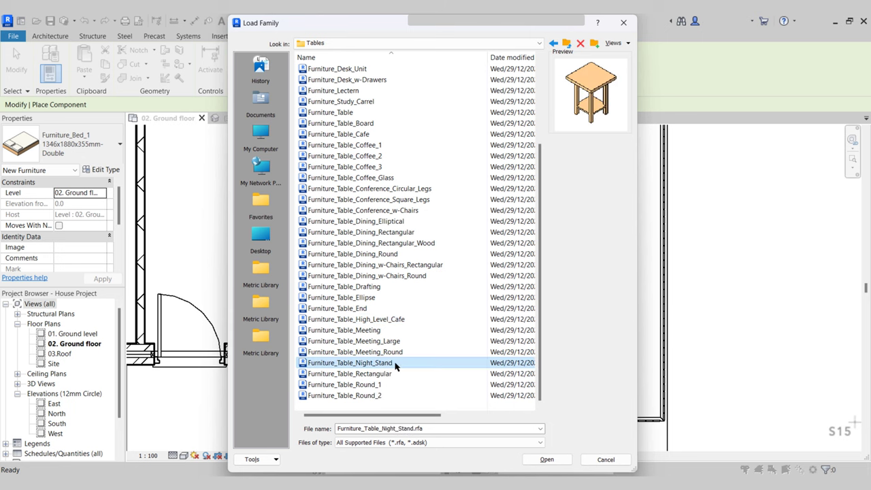
click(546, 460)
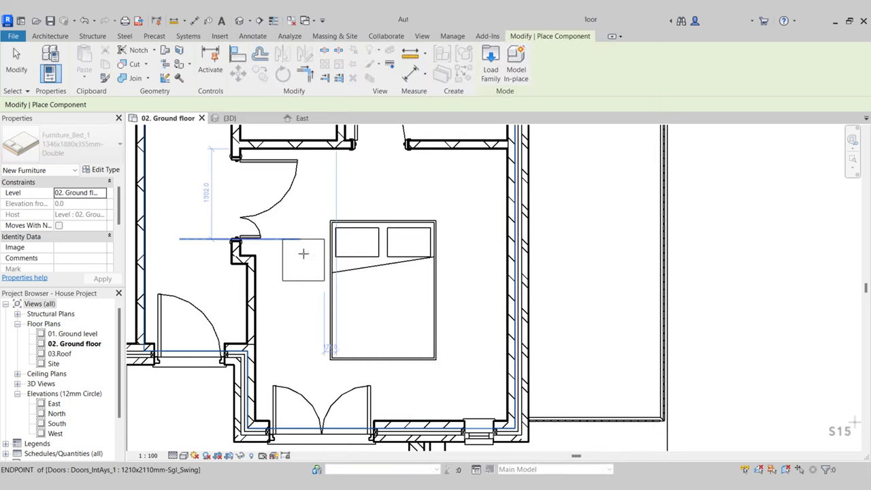
- Place one night stand beside the bed's pillow end, on the side facing the interior swing door
key(Escape)
scroll(301, 232, up, 2)
click(302, 243)
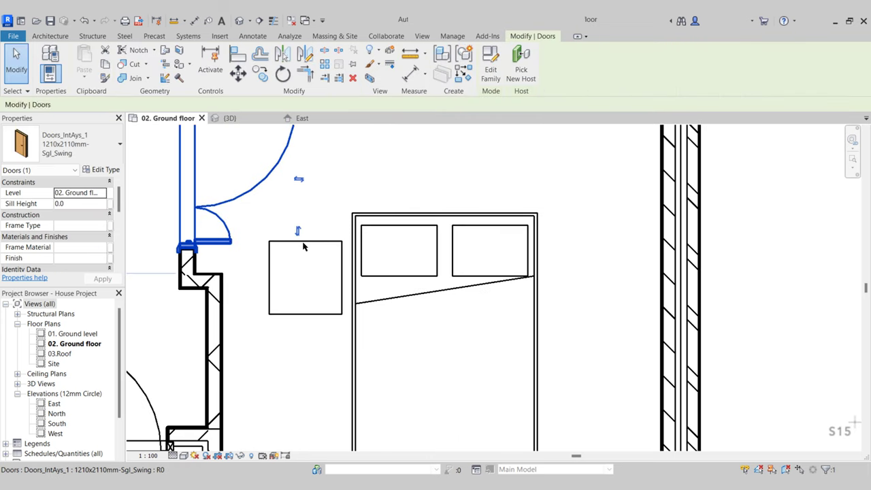
key(Escape)
- Move the night stand so its corner nearest the bed meets the outer corner of the headboard
click(334, 244)
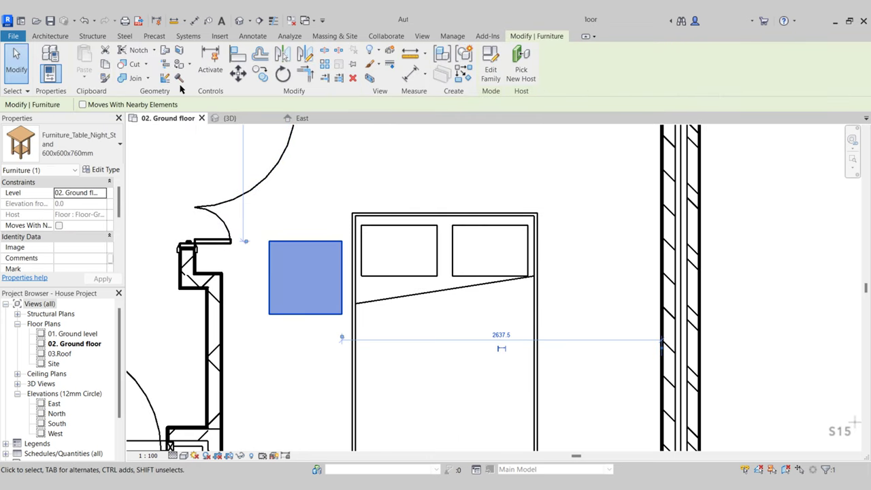
click(238, 73)
click(342, 241)
scroll(347, 219, up, 4)
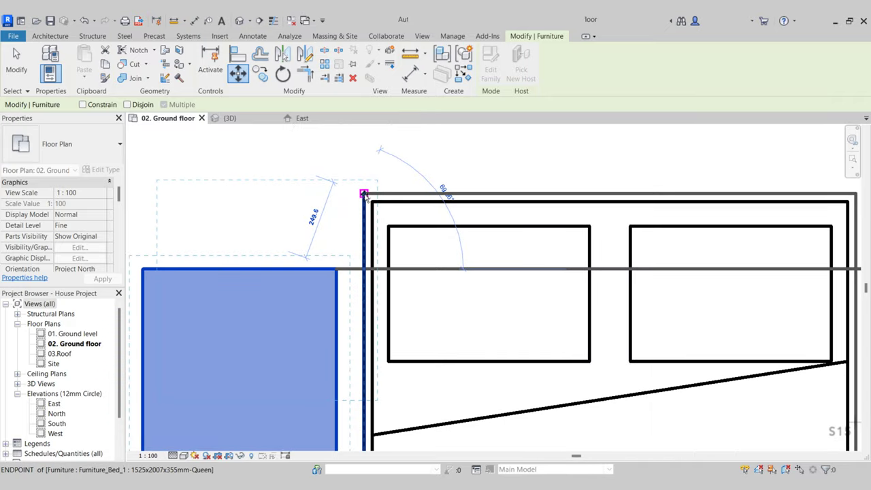
click(364, 196)
scroll(364, 195, down, 4)
key(Escape)
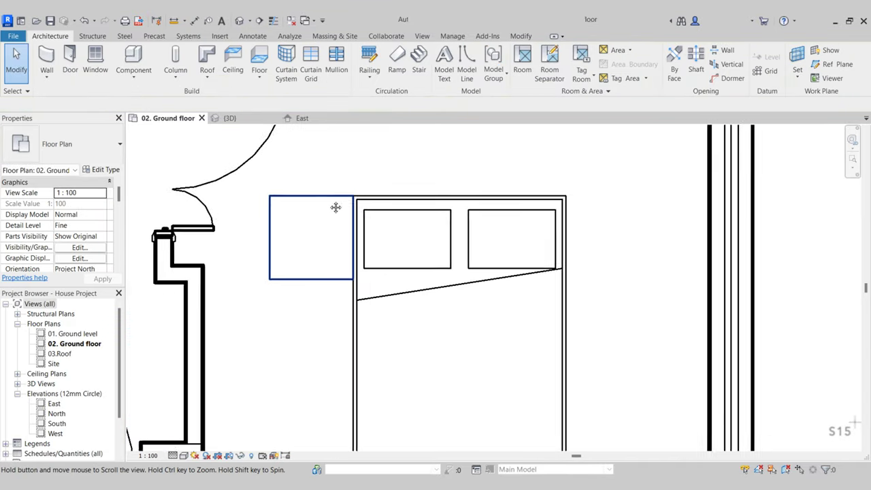
- Mirror a copy of the night stand about the bed's centre line to the other side of the bed
middle_drag(336, 204, 299, 220)
click(300, 219)
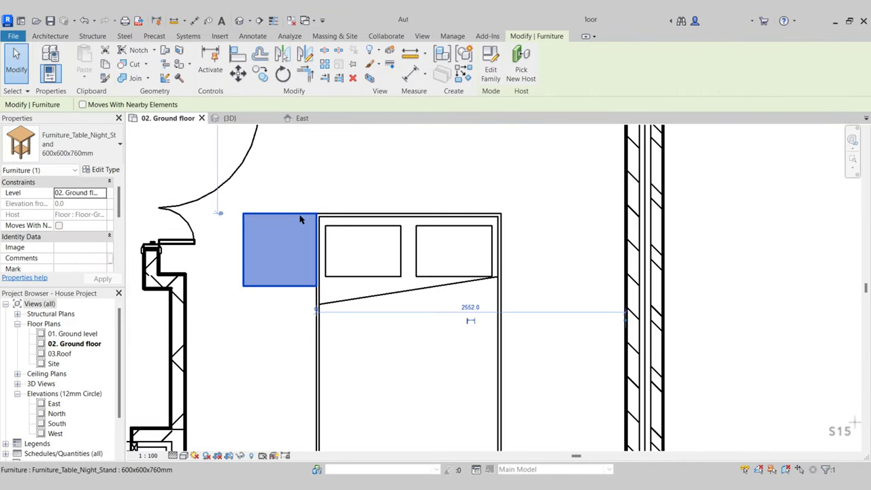
click(285, 59)
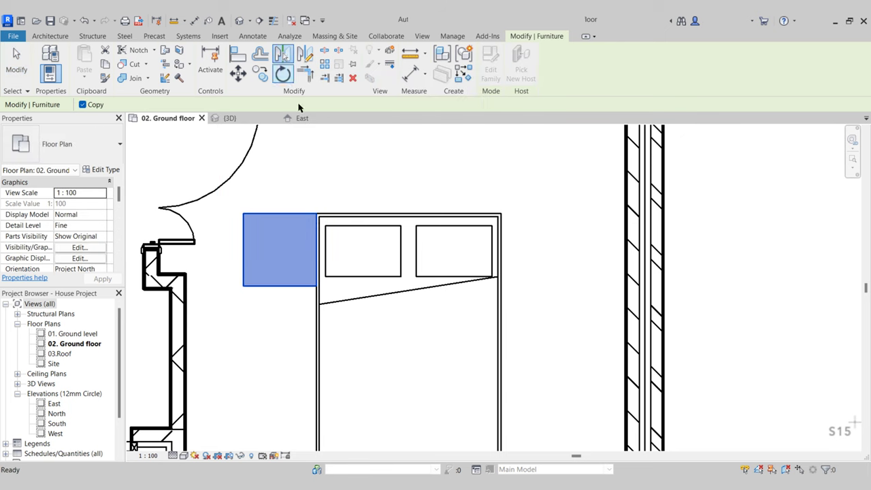
click(408, 244)
scroll(456, 248, down, 2)
click(573, 244)
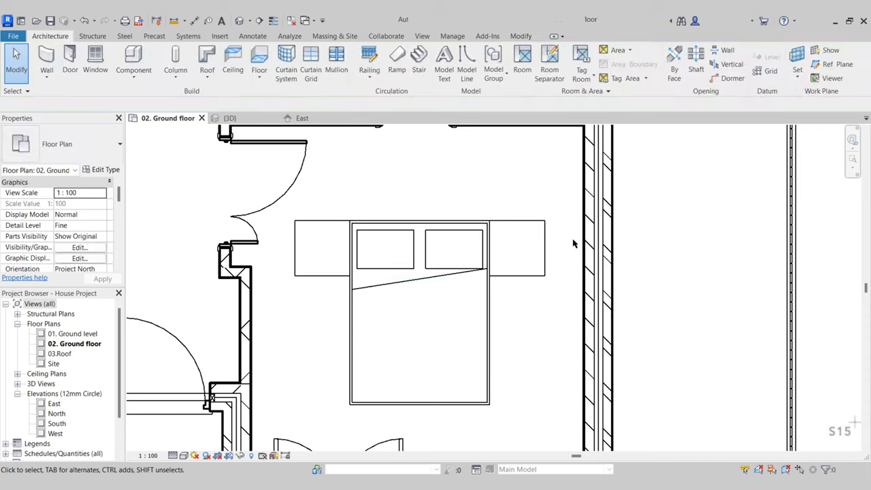
- Select the bed and the two night stands one after another to check whether they behave as separate elements
middle_drag(515, 264, 523, 237)
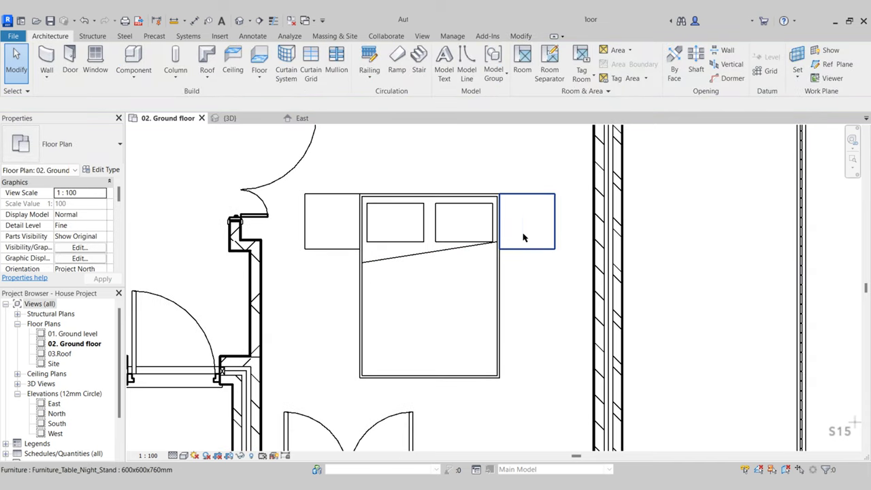
middle_drag(479, 270, 438, 276)
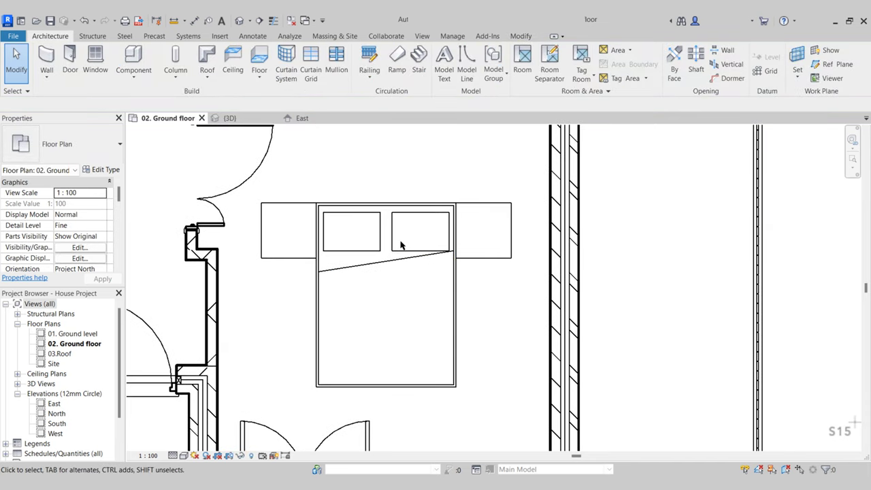
click(380, 211)
scroll(399, 238, down, 2)
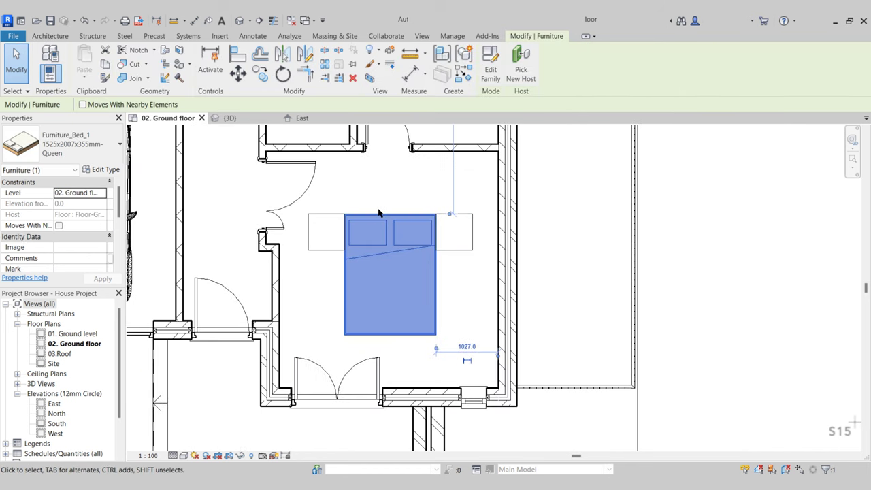
click(331, 235)
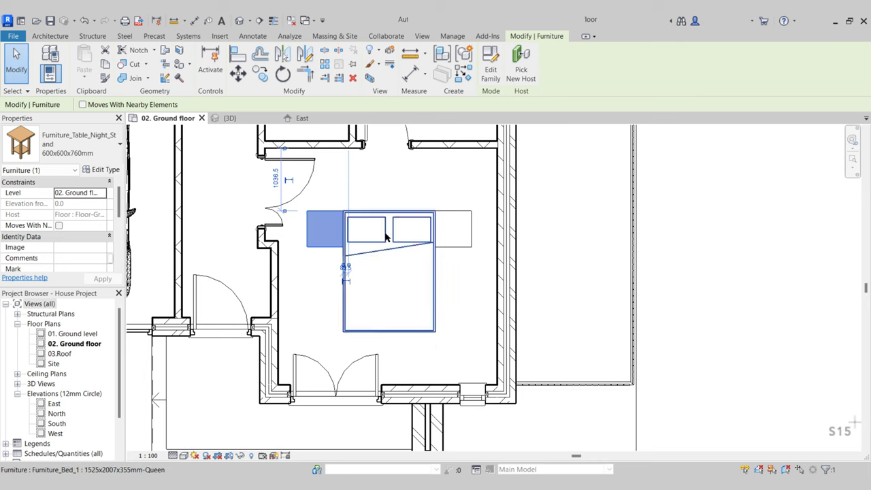
click(386, 236)
click(455, 236)
key(Escape)
scroll(388, 235, up, 2)
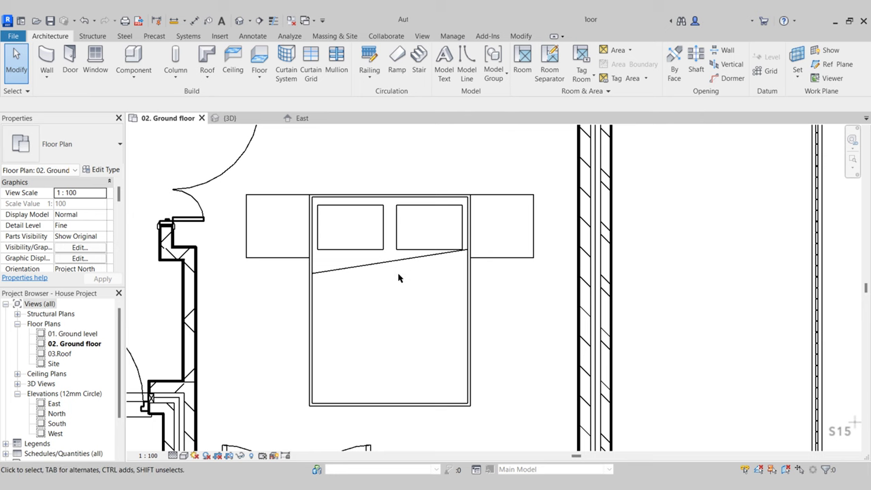
scroll(377, 264, down, 2)
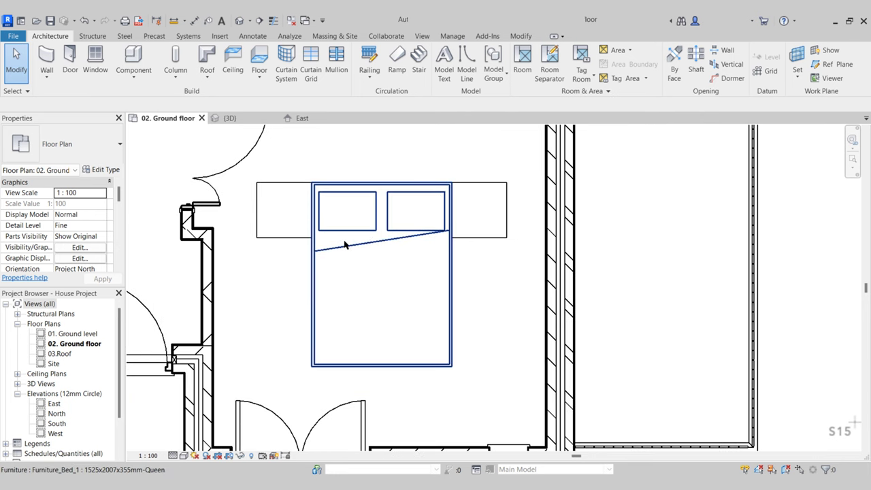
- Combine the bed and both night stands into a model group named Queen bed
click(282, 240)
ctrl+click(448, 234)
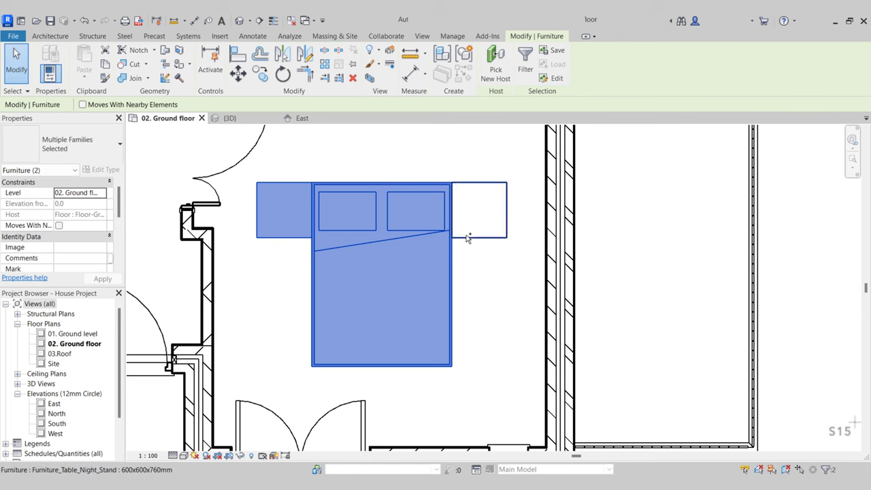
ctrl+click(470, 235)
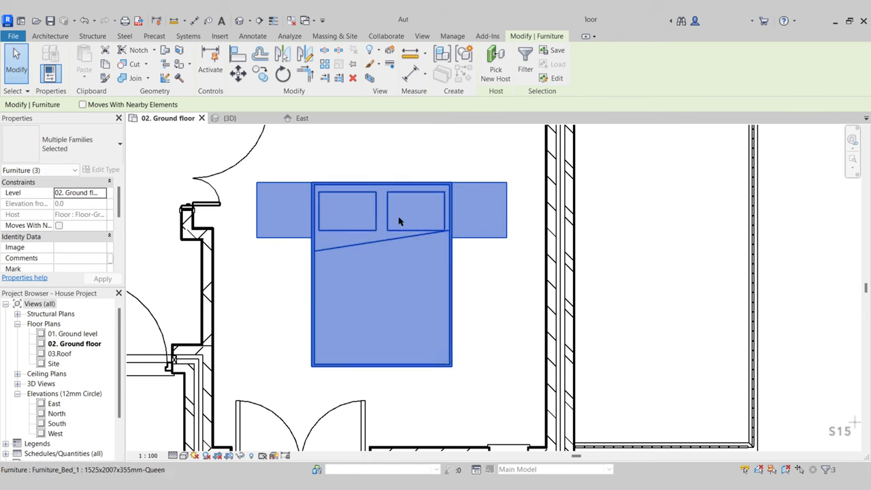
click(461, 57)
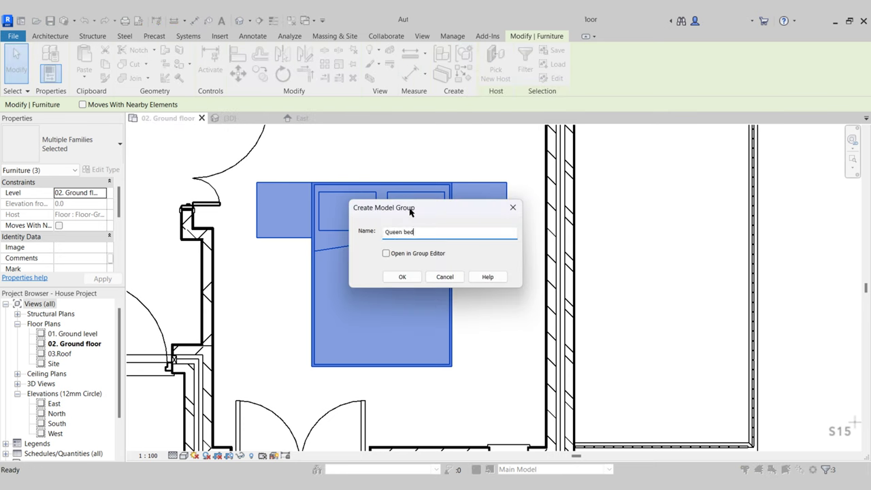
click(402, 277)
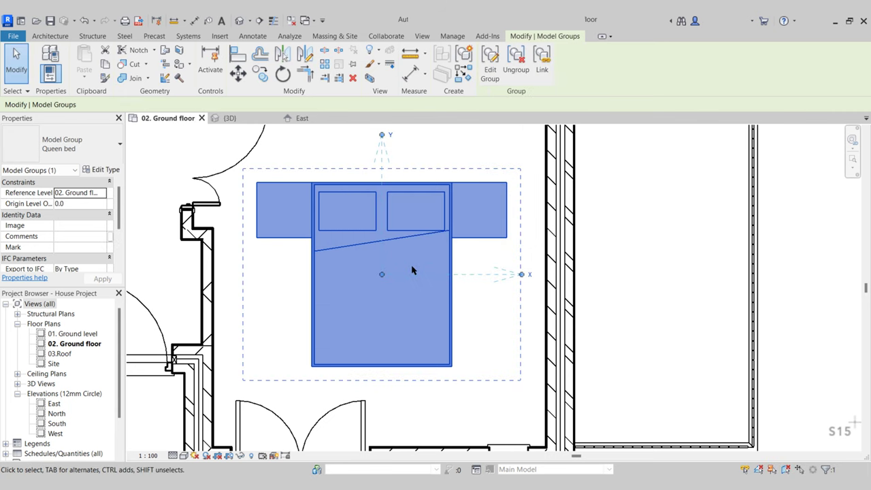
key(Escape)
- Shift the Queen bed group slightly towards the double doors of the front room
click(401, 211)
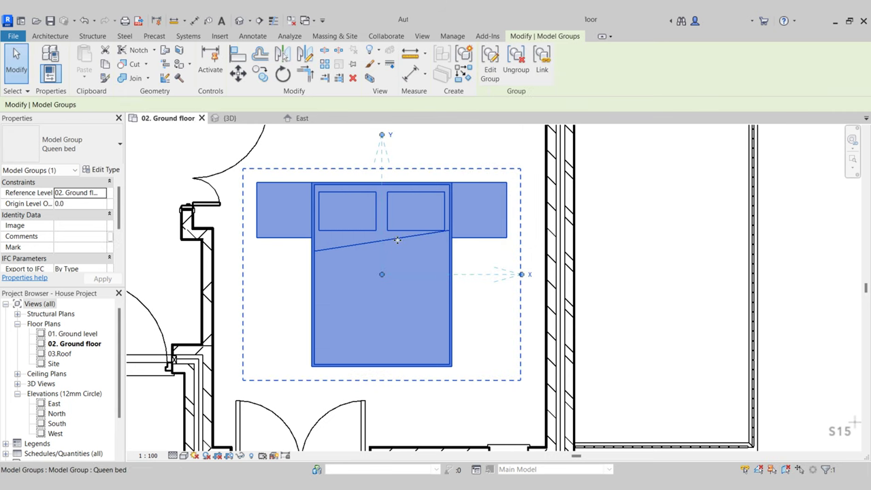
scroll(447, 239, down, 1)
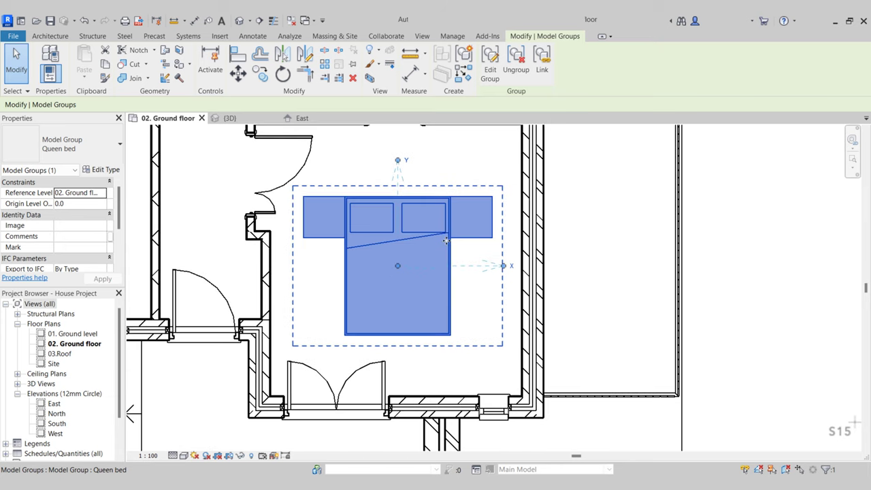
drag(445, 241, 433, 277)
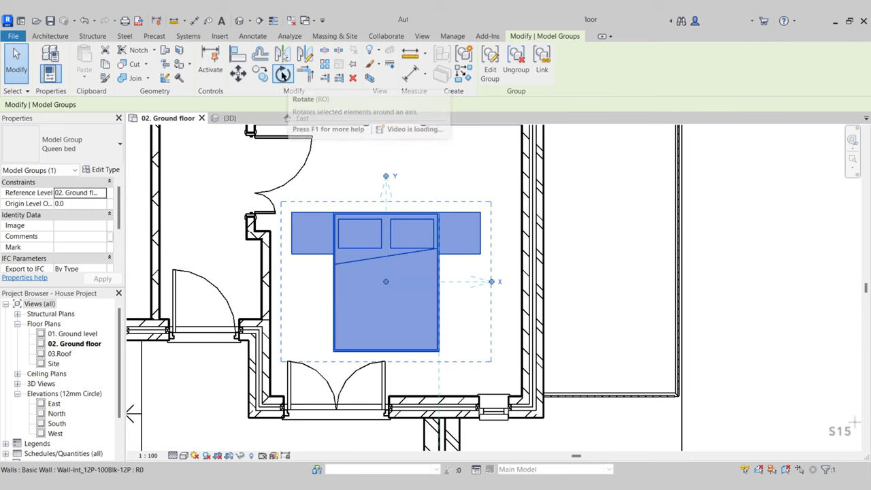
- Rotate the Queen bed group 90° clockwise about its centre so the headboard faces the outer side wall
click(283, 77)
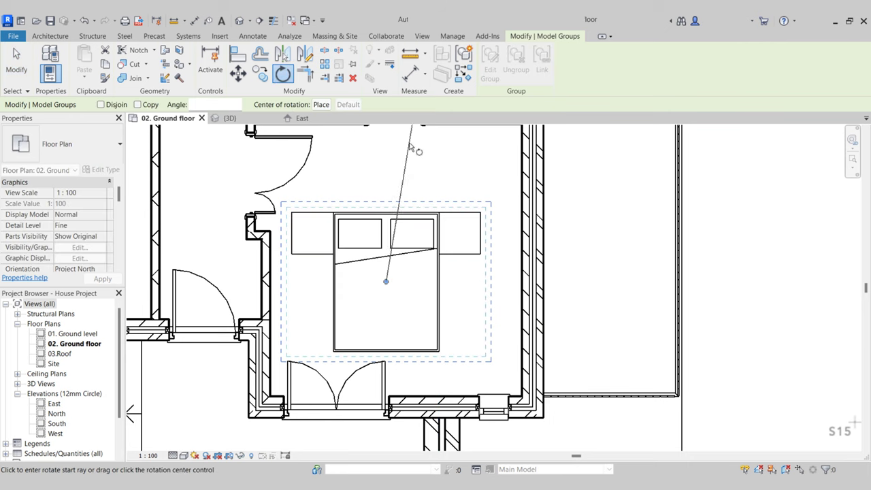
click(388, 151)
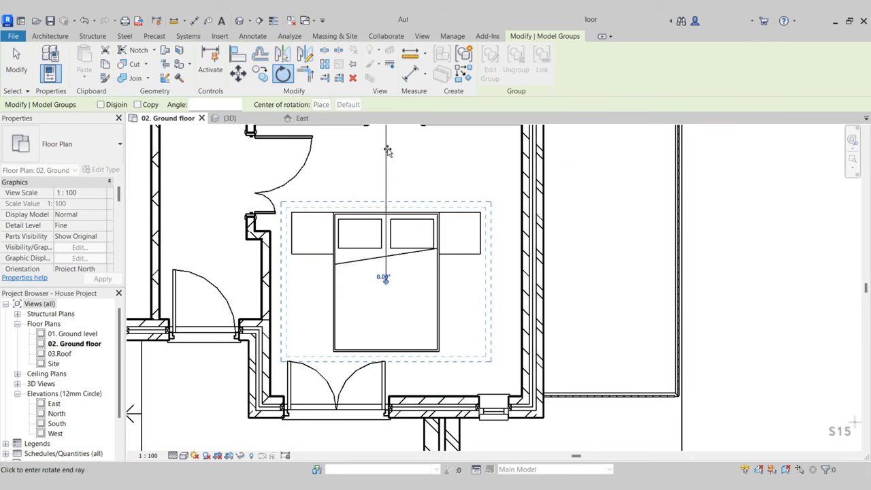
click(472, 284)
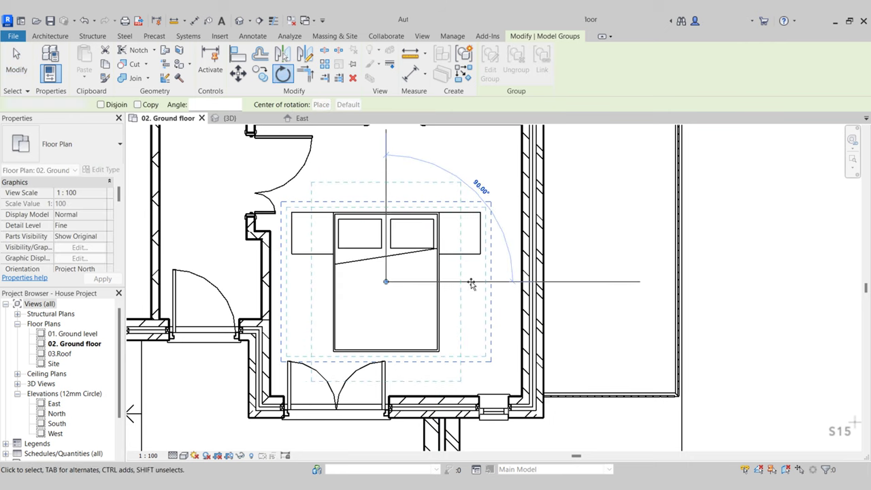
- Start moving the rotated Queen bed group within the front room
click(241, 76)
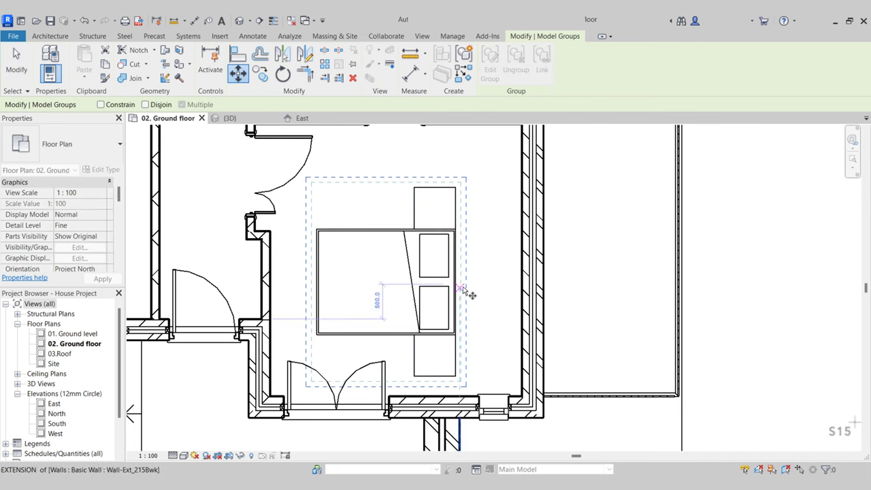
- Move the queen bed group so its headboard and nightstands sit flush against the bedroom's east exterior wall
click(458, 285)
scroll(462, 280, up, 3)
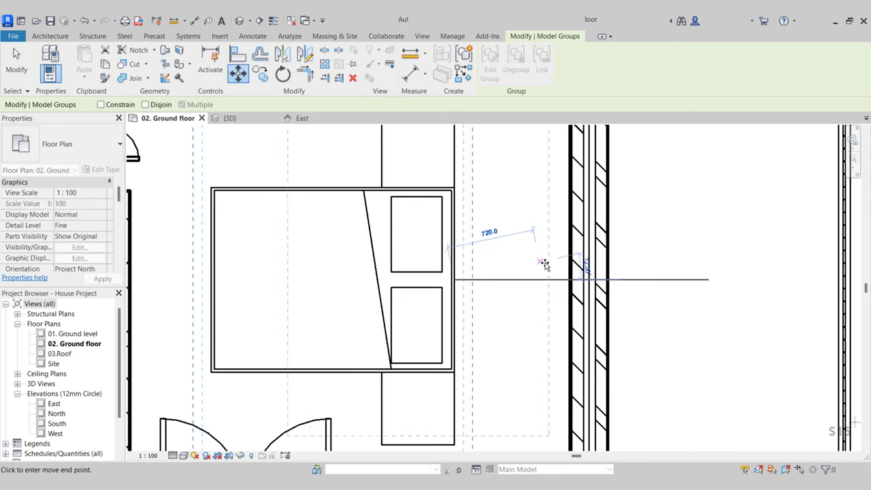
click(569, 266)
scroll(458, 272, down, 3)
key(Escape)
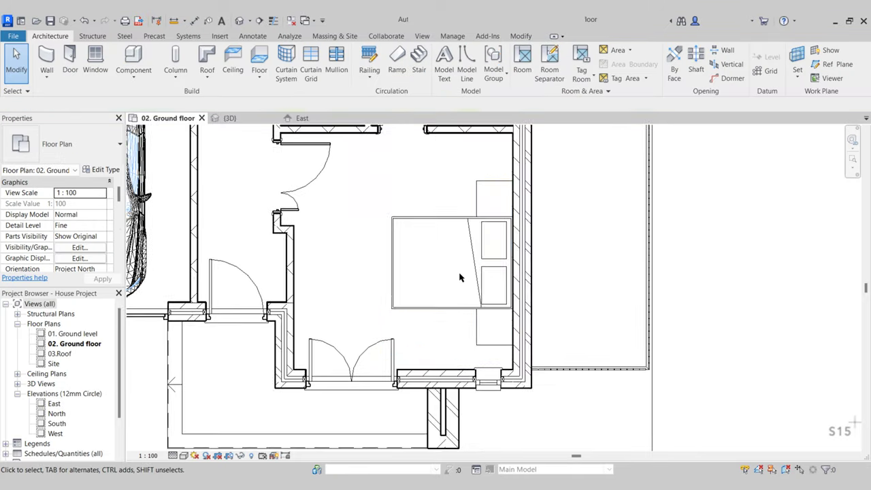
scroll(459, 277, down, 2)
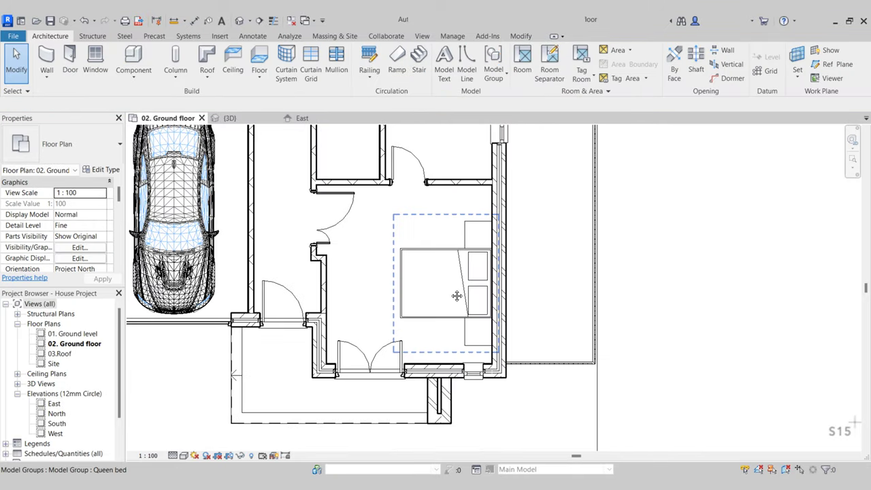
- Nudge the queen bed group slightly along the east exterior wall and deselect it
click(447, 250)
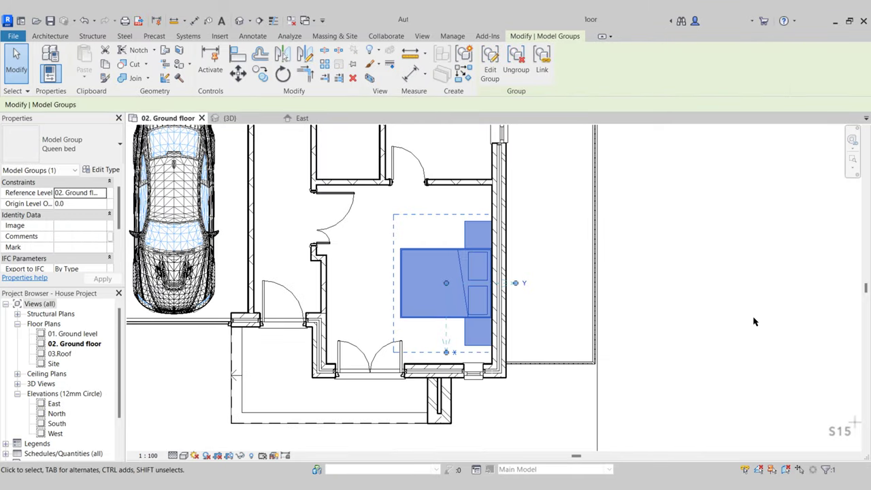
key(Up)
key(Up)
scroll(507, 283, up, 2)
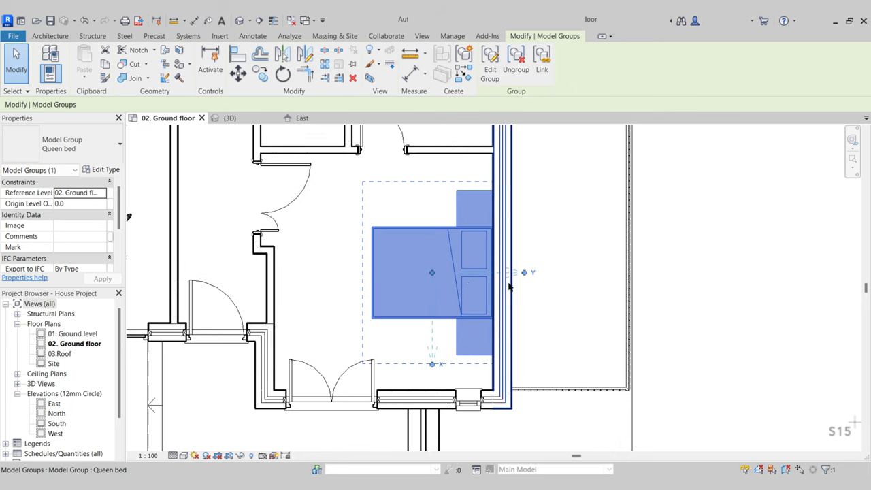
key(Escape)
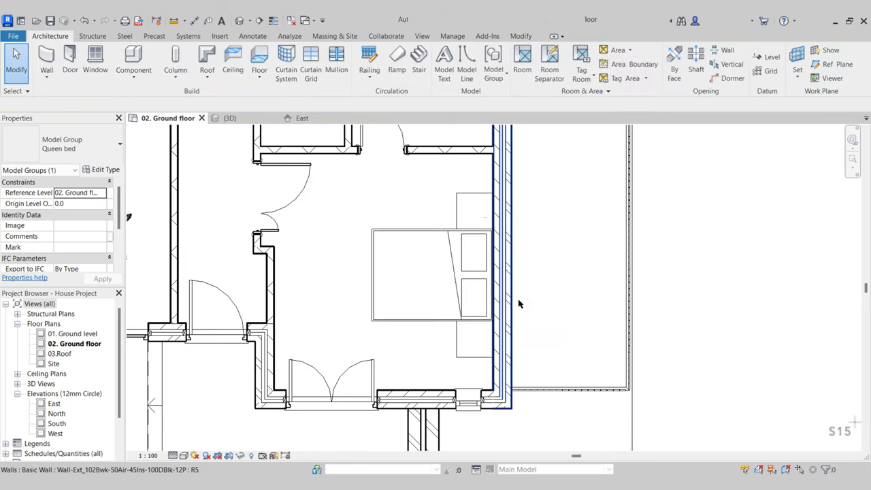
scroll(454, 305, down, 2)
middle_drag(445, 281, 470, 305)
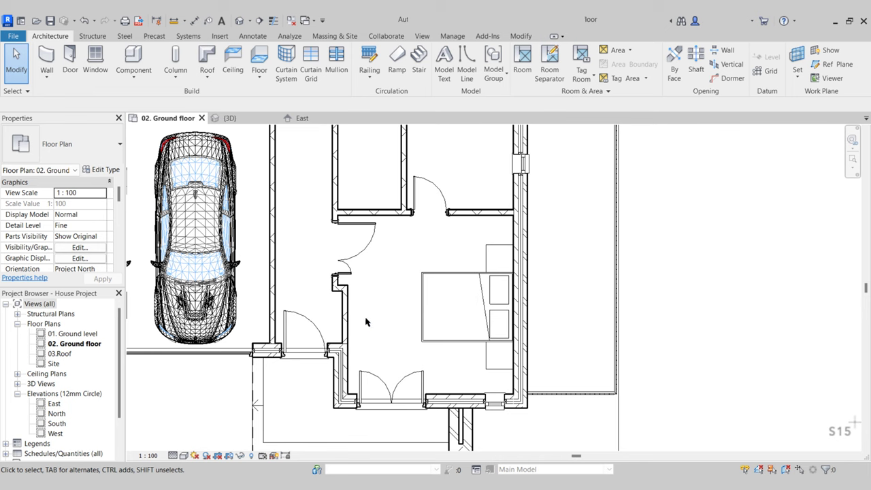
- Start placing a component and browse the family library to the Storage folder under Furniture
click(137, 60)
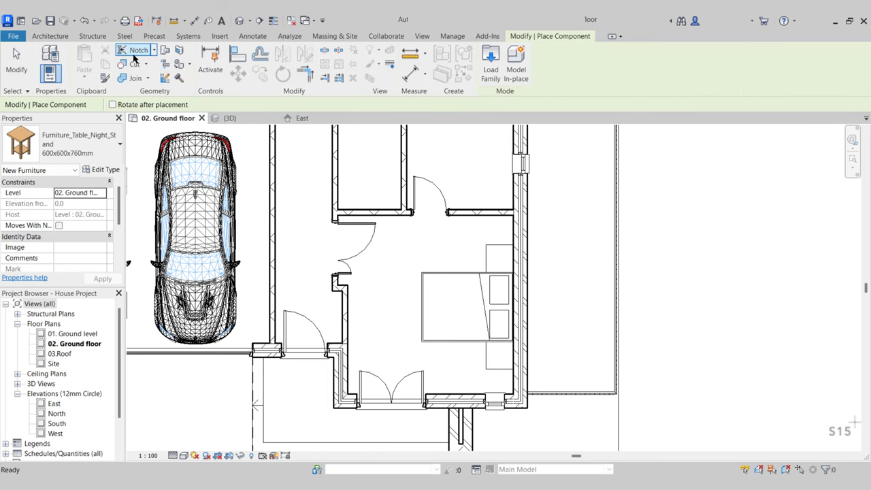
click(485, 69)
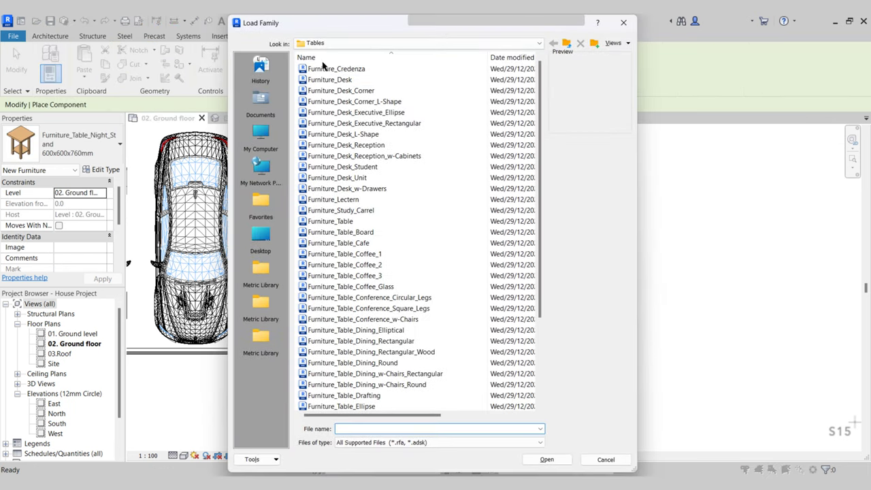
click(566, 43)
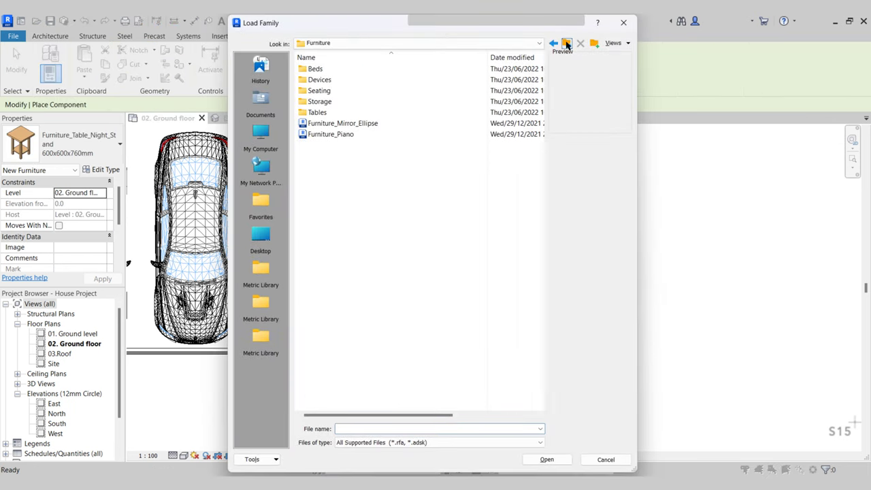
double_click(326, 103)
- Preview several storage families, including the cabinets, and load Furniture_Wardrobe into the project
click(370, 79)
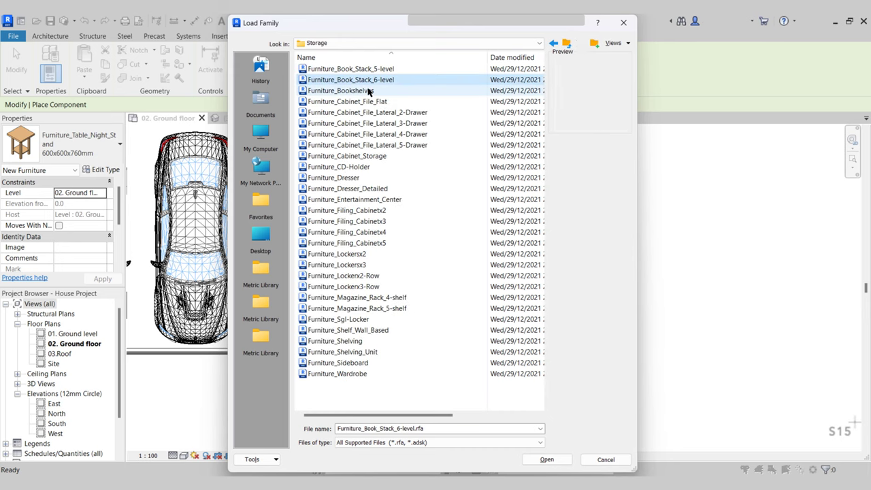
click(369, 91)
click(368, 112)
click(367, 123)
click(367, 145)
click(362, 156)
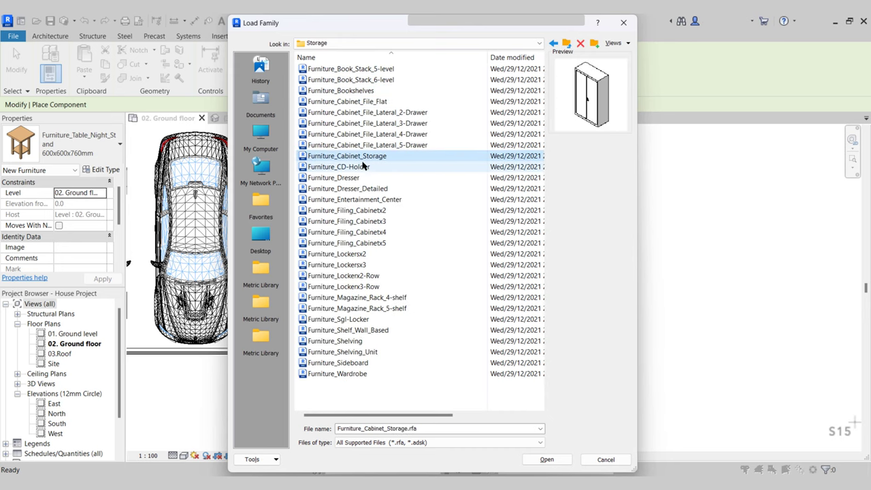
click(353, 376)
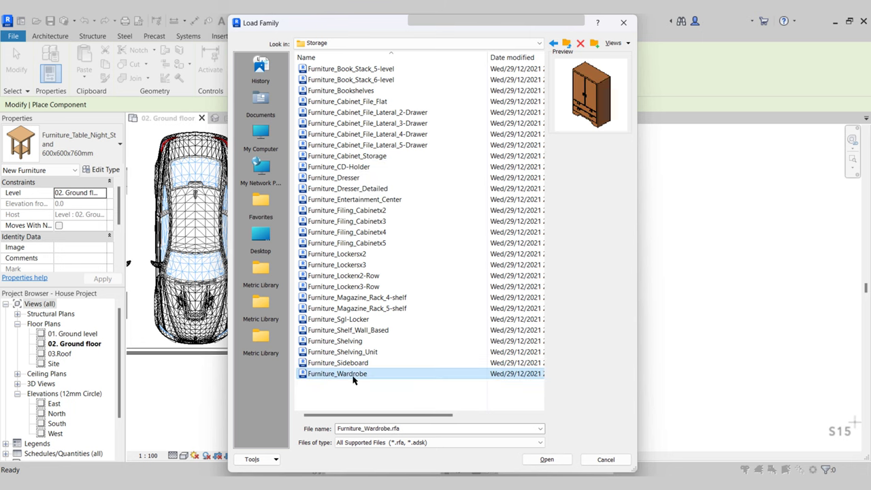
click(557, 461)
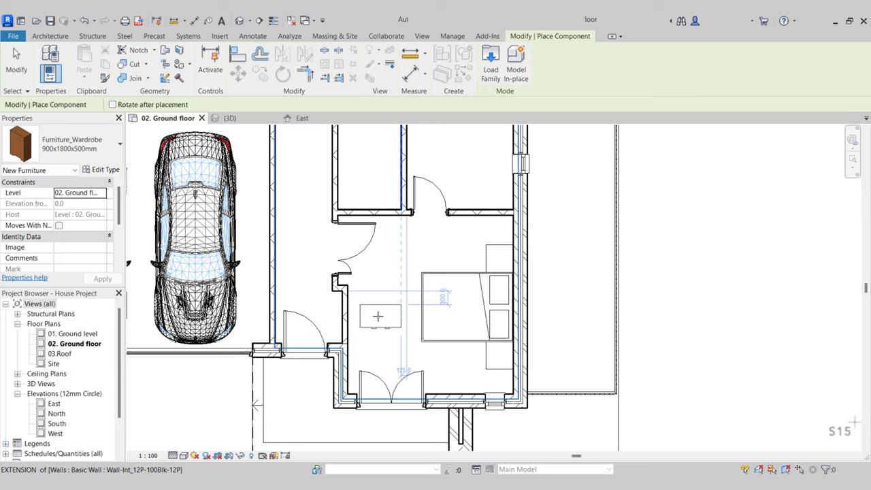
- Place the 900x1800x500mm wardrobe facing the bed and move its back flush against the bedroom's west wall
scroll(377, 317, up, 5)
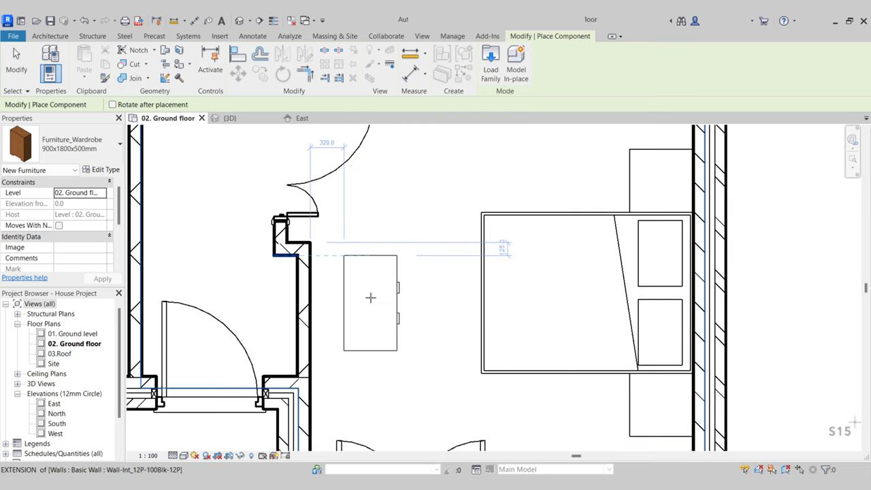
click(364, 317)
key(Escape)
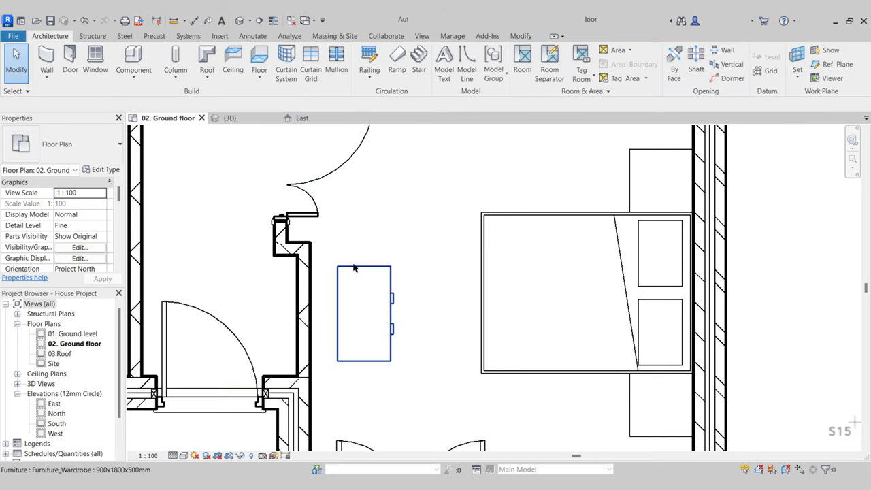
click(238, 74)
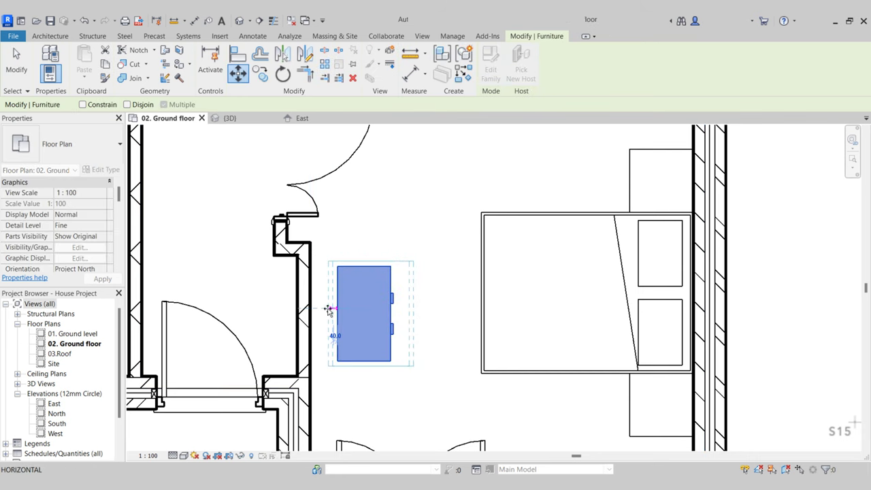
click(311, 308)
scroll(161, 179, up, 1)
- Change the wardrobe to the 1200x1800x600mm type and realign its back with the west wall, just south of the wall's jog
click(77, 144)
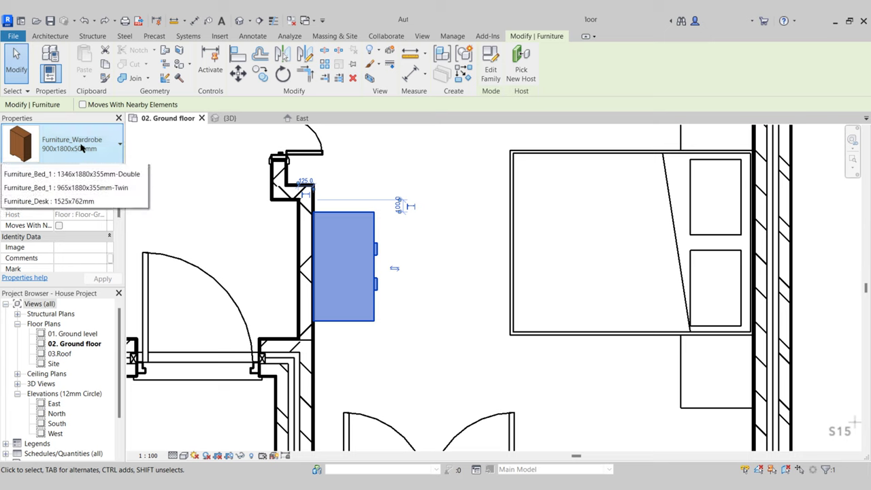
click(24, 345)
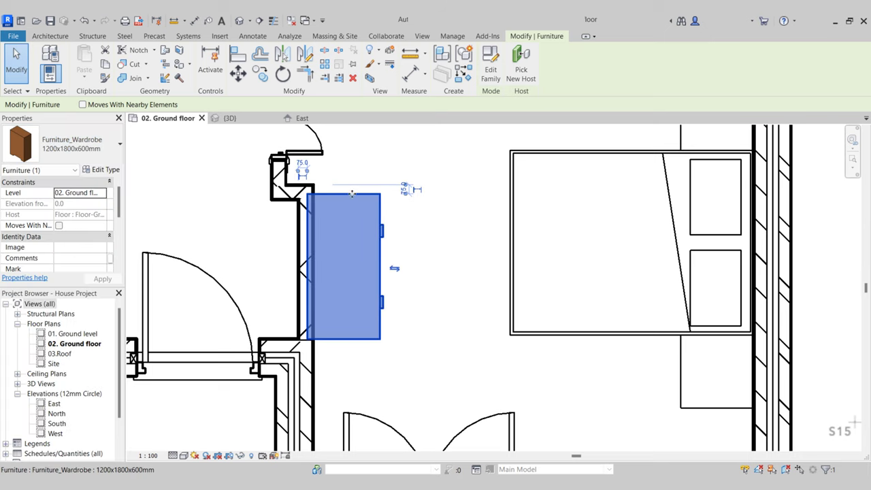
drag(352, 194, 379, 194)
click(238, 74)
scroll(334, 181, up, 2)
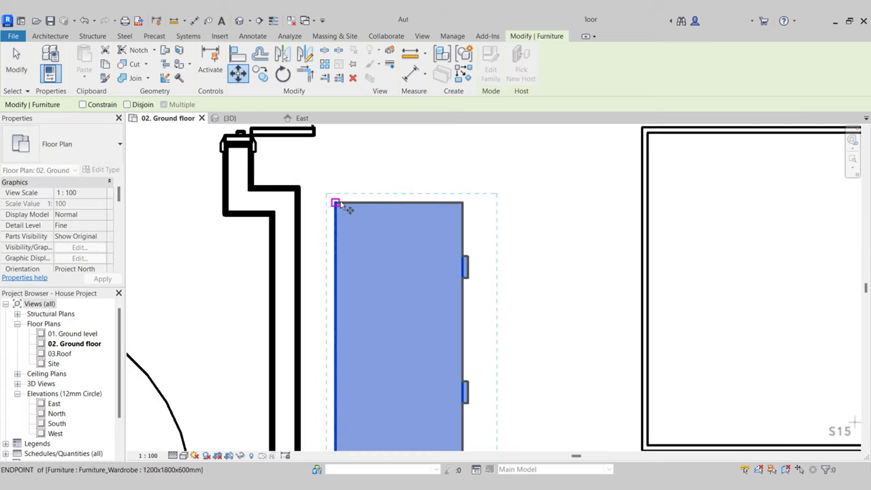
click(335, 202)
click(298, 213)
scroll(326, 176, down, 3)
click(413, 207)
- Copy the queen bed group into the bedroom directly north of the garage
scroll(417, 206, down, 1)
middle_drag(417, 208, 323, 307)
click(369, 264)
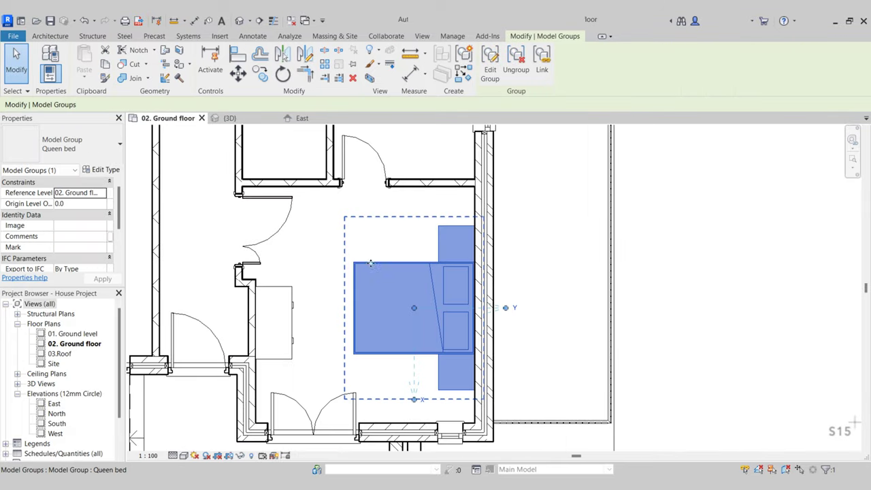
click(263, 75)
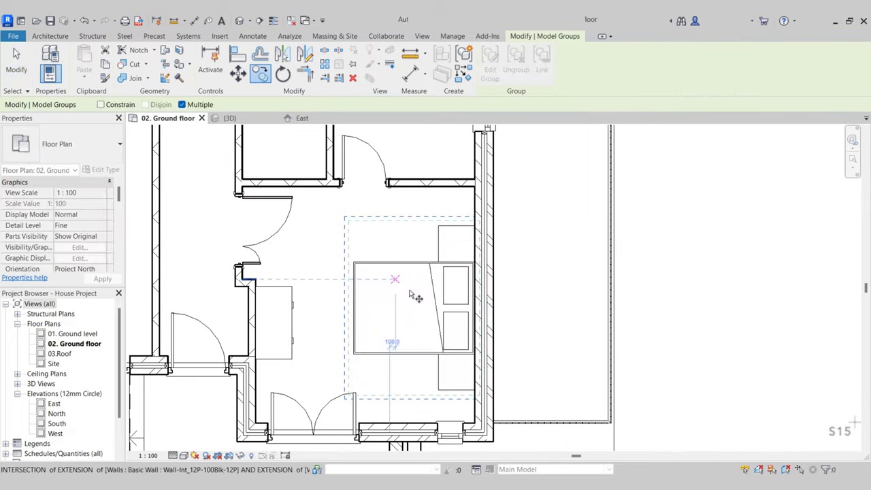
scroll(421, 293, down, 3)
middle_drag(408, 289, 523, 389)
scroll(320, 208, up, 3)
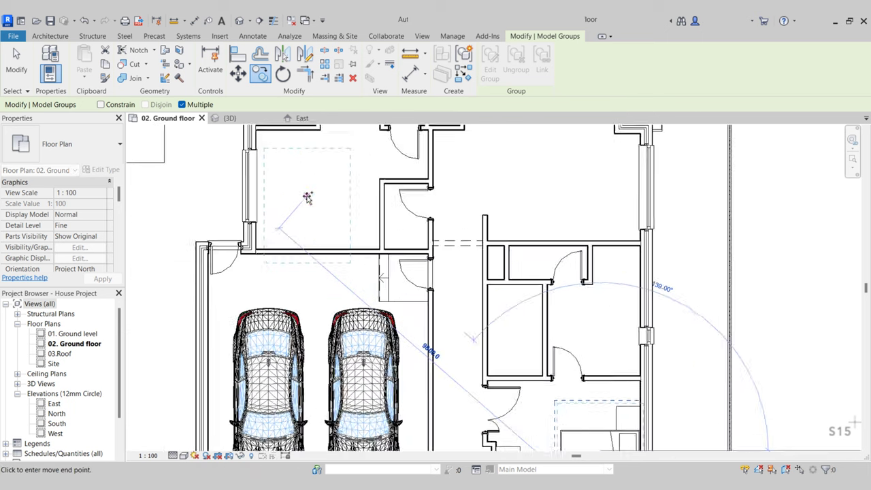
middle_drag(307, 190, 338, 287)
click(344, 287)
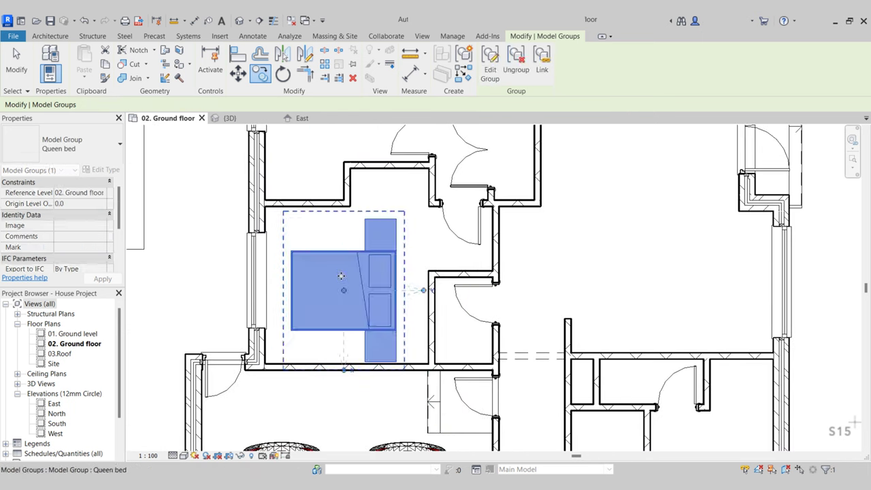
key(Escape)
key(Escape)
- Rotate the copied bed group 90° so its headboard faces the garage wall
click(338, 259)
click(282, 75)
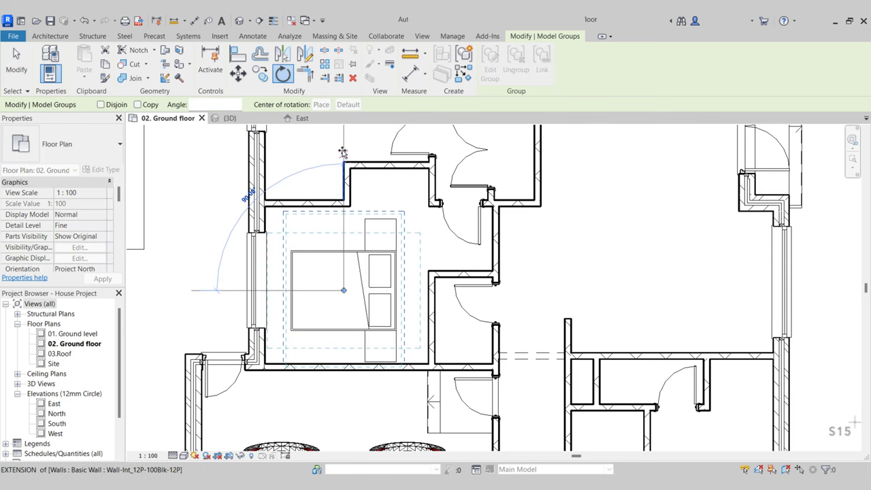
click(342, 140)
- Move the rotated bed group so its headboard is flush with the wall shared with the garage
click(238, 75)
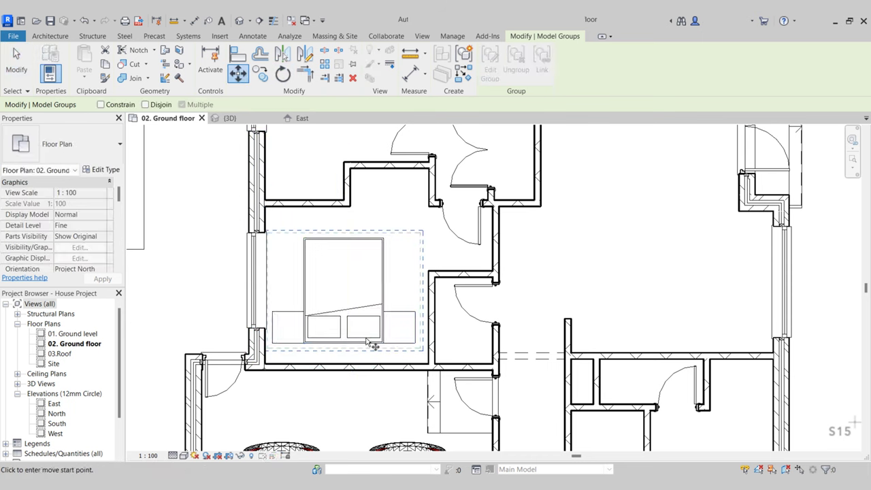
scroll(342, 351, up, 3)
click(320, 340)
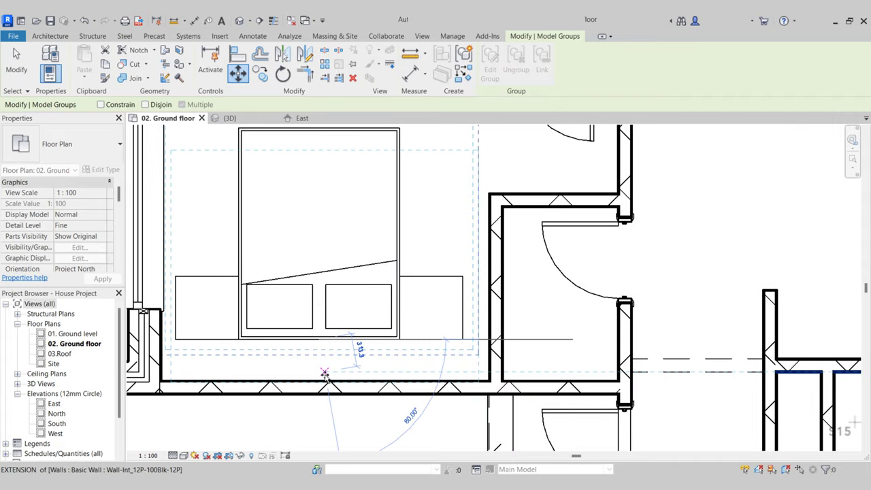
click(326, 381)
scroll(340, 327, down, 3)
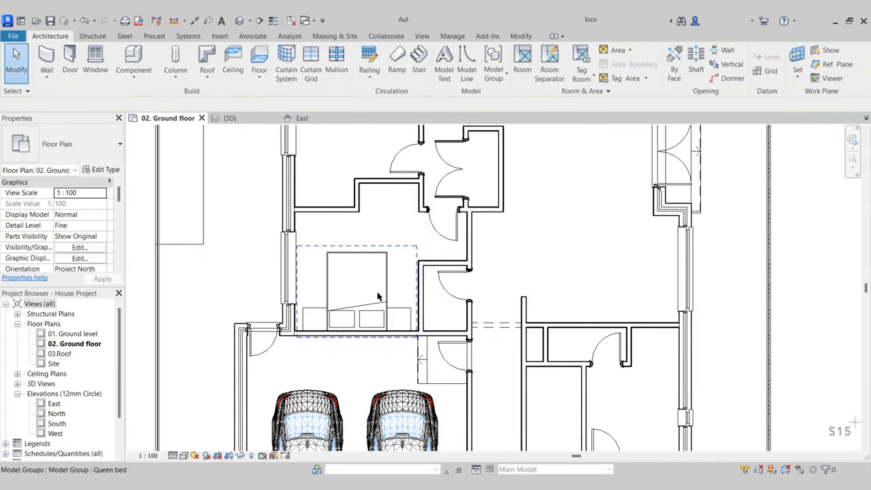
- Copy the rotated queen bed group straight north into the adjoining bedroom
scroll(341, 326, up, 2)
click(355, 338)
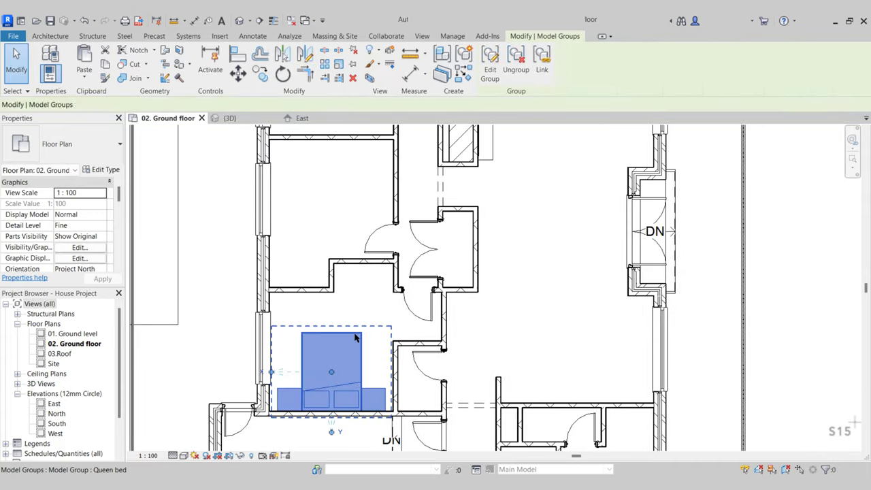
click(262, 74)
click(338, 370)
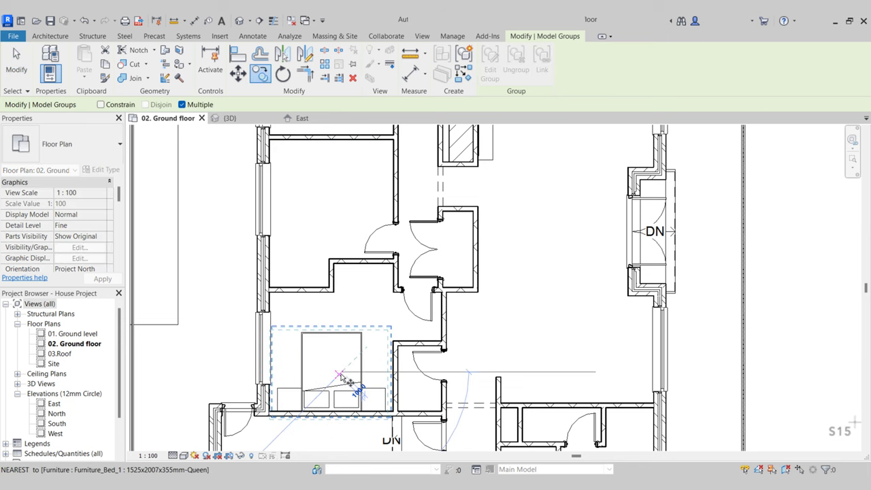
click(338, 185)
scroll(331, 233, up, 3)
key(Escape)
key(Escape)
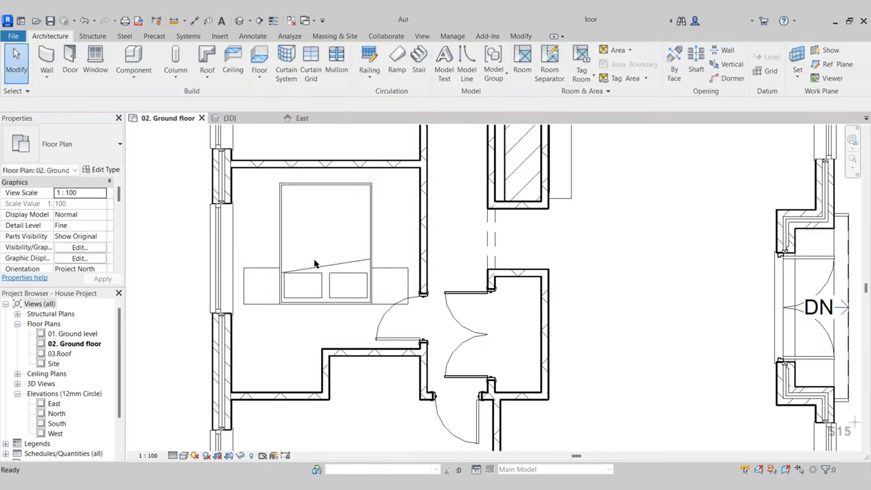
- Rotate the bed group in the northern bedroom 180° so its headboard faces the north wall
click(344, 264)
click(283, 75)
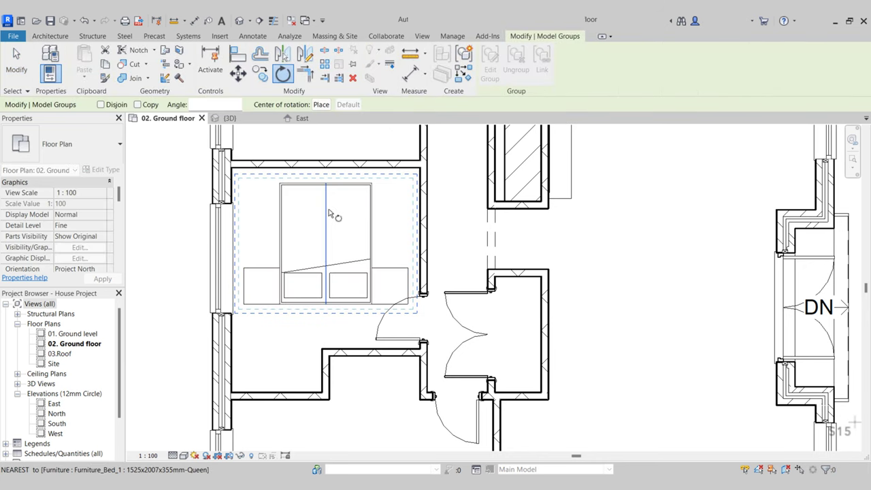
scroll(328, 214, up, 3)
click(322, 259)
click(324, 295)
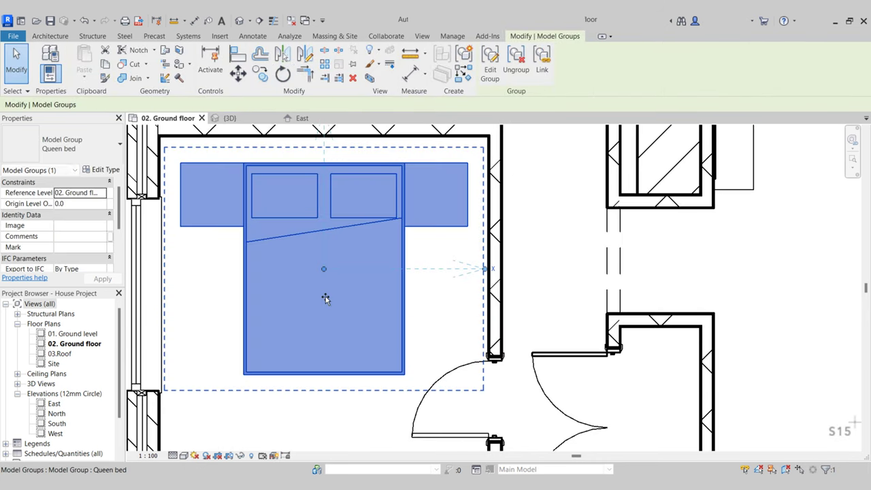
- Move the northern bedroom's bed group so its headboard and nightstands sit flush against the north wall
click(237, 74)
scroll(341, 165, up, 2)
click(317, 166)
middle_drag(317, 166, 373, 301)
scroll(361, 272, down, 1)
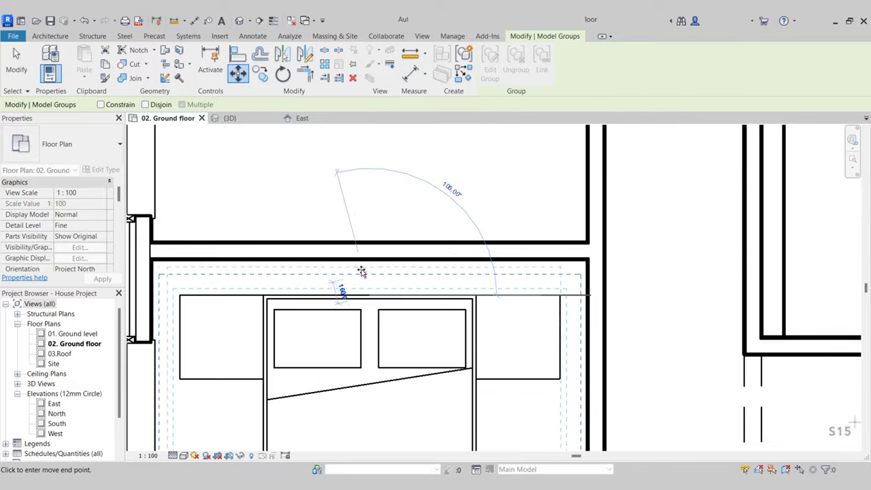
click(361, 258)
key(Escape)
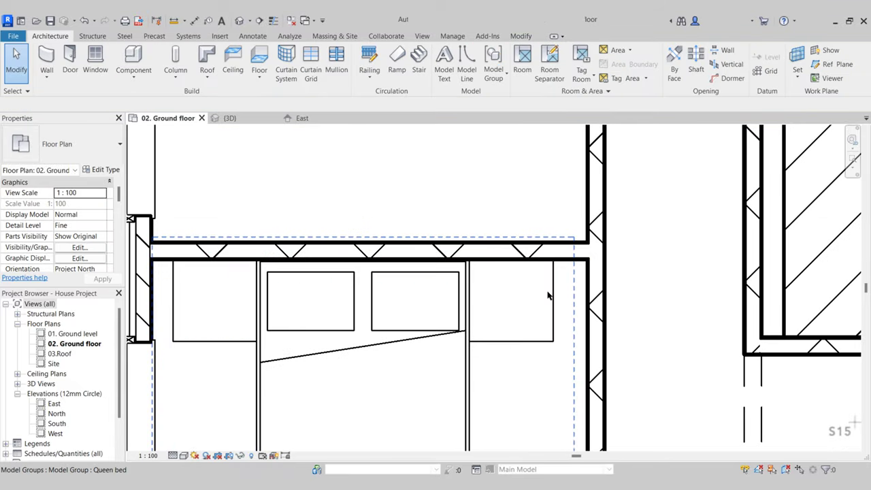
- Copy the queen bed group straight north into the bedroom at the plan's northwest corner
scroll(490, 332, down, 3)
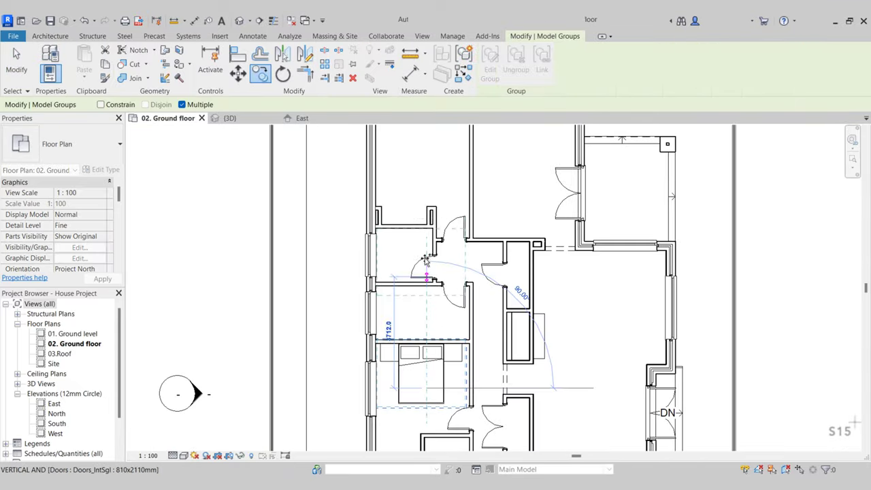
middle_drag(418, 186, 416, 321)
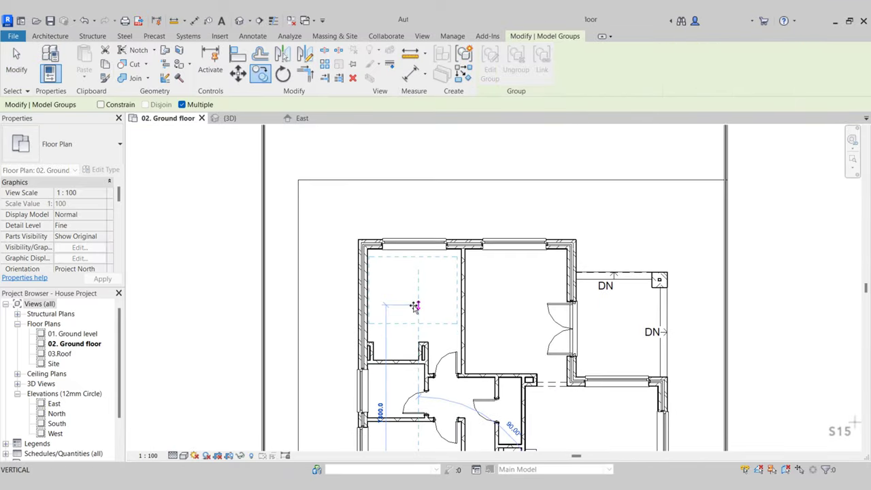
scroll(415, 306, up, 4)
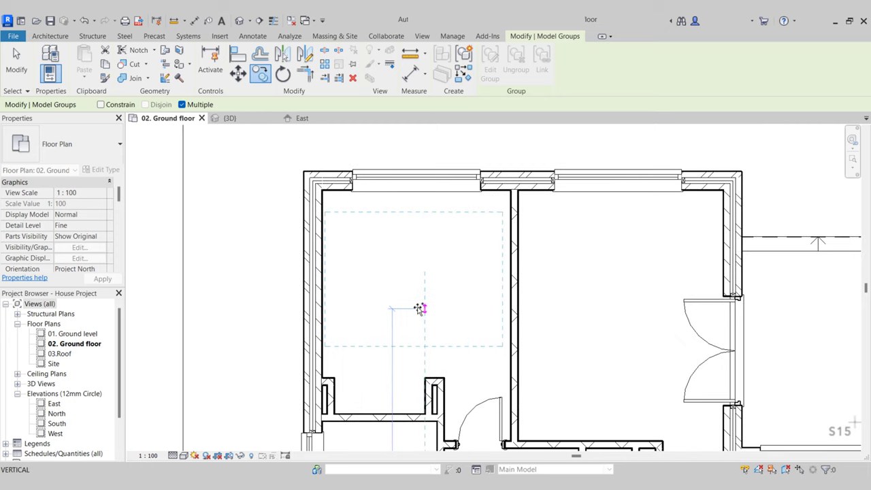
click(419, 296)
- Rotate the northwest bedroom's bed group 90° counterclockwise so its headboard faces the west exterior wall
key(r)
key(o)
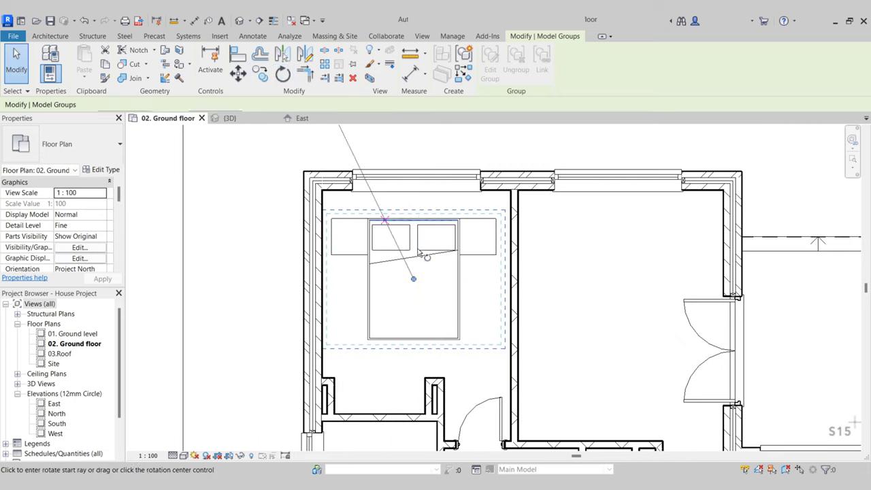
scroll(406, 265, up, 2)
scroll(415, 188, down, 1)
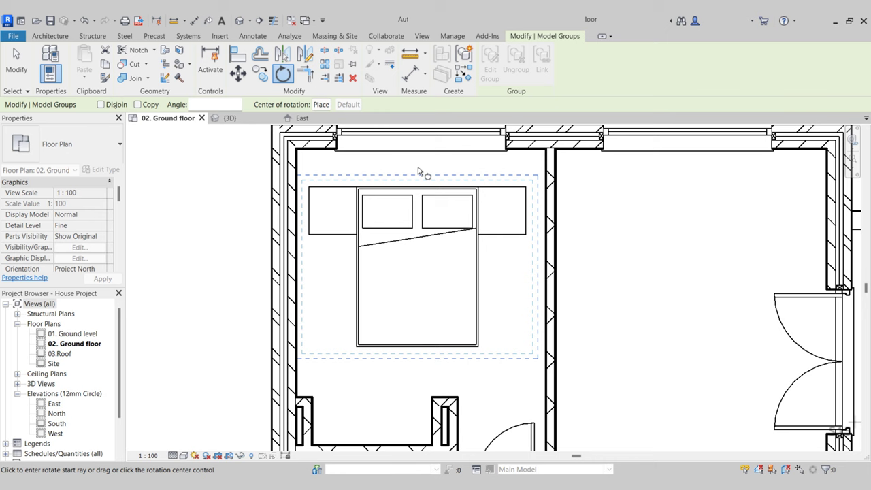
click(344, 272)
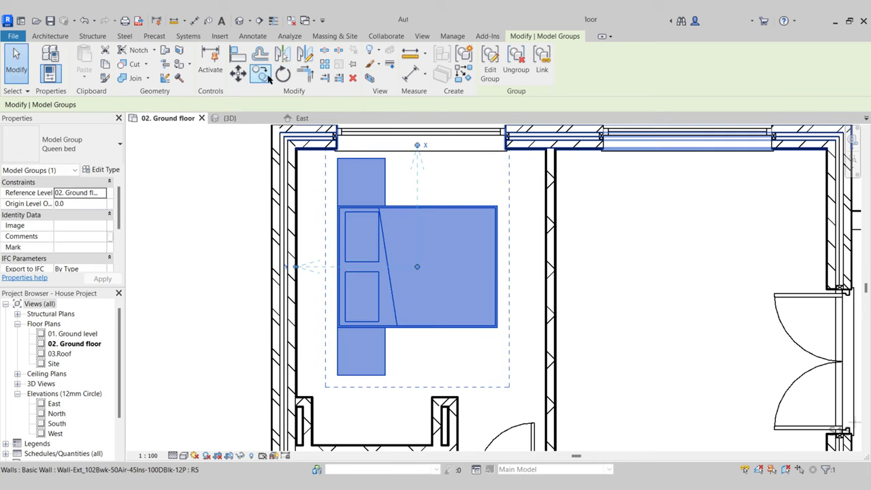
- Move the northwest bedroom's bed group west until its headboard and nightstands sit flush against the exterior wall
click(237, 73)
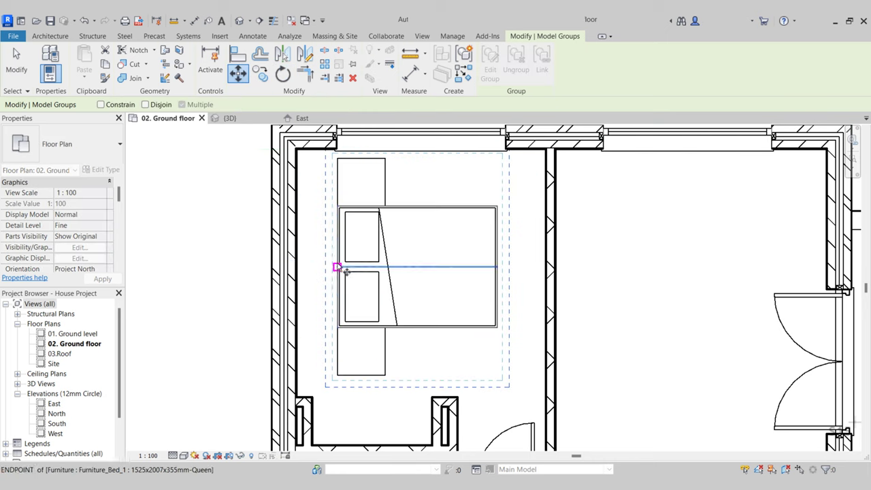
click(338, 267)
click(297, 268)
key(Escape)
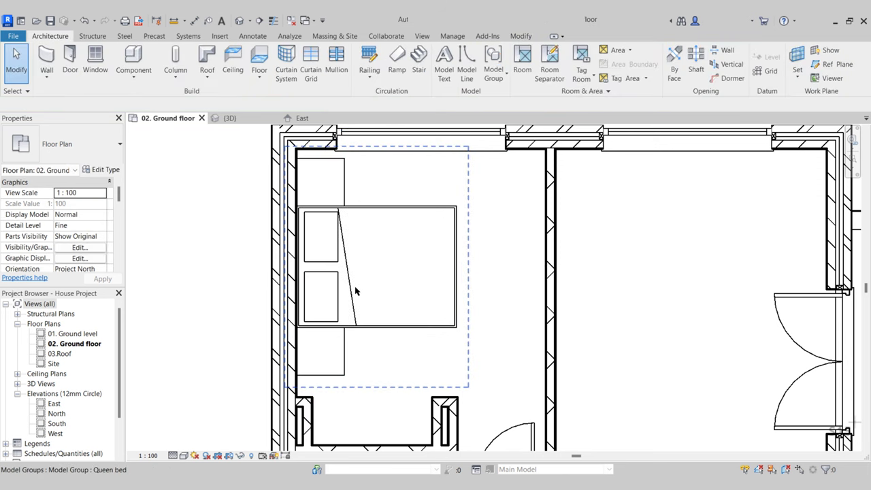
click(383, 206)
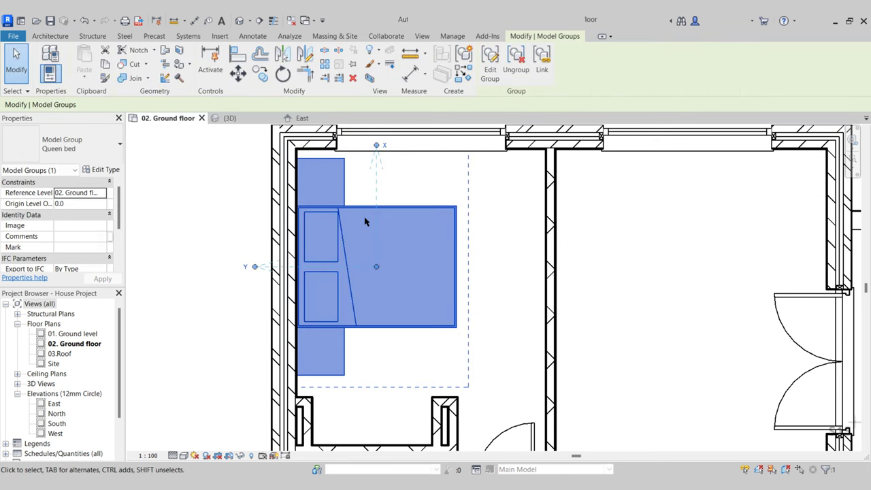
key(Escape)
- Copy the wardrobe from the southeast bedroom into the bedroom just north of the garage, near its wall recess
scroll(455, 362, down, 4)
middle_drag(460, 436, 449, 306)
middle_drag(461, 377, 455, 344)
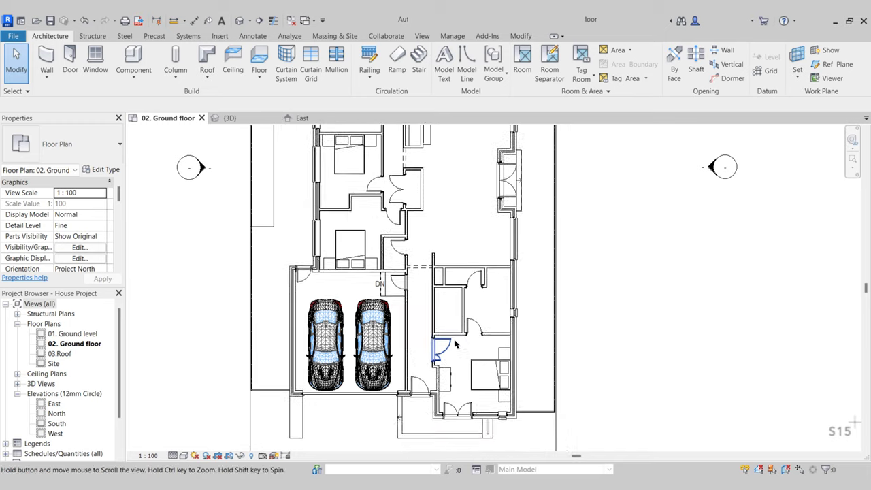
scroll(453, 361, up, 4)
click(439, 351)
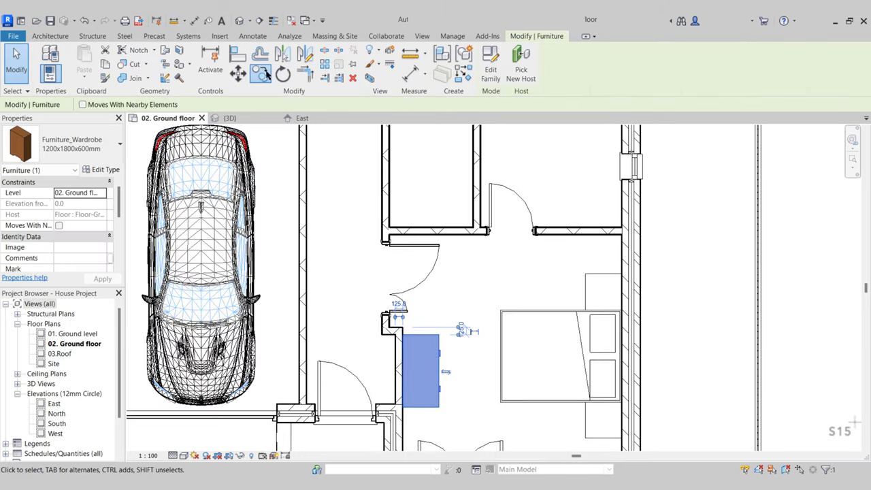
click(262, 73)
scroll(430, 378, down, 2)
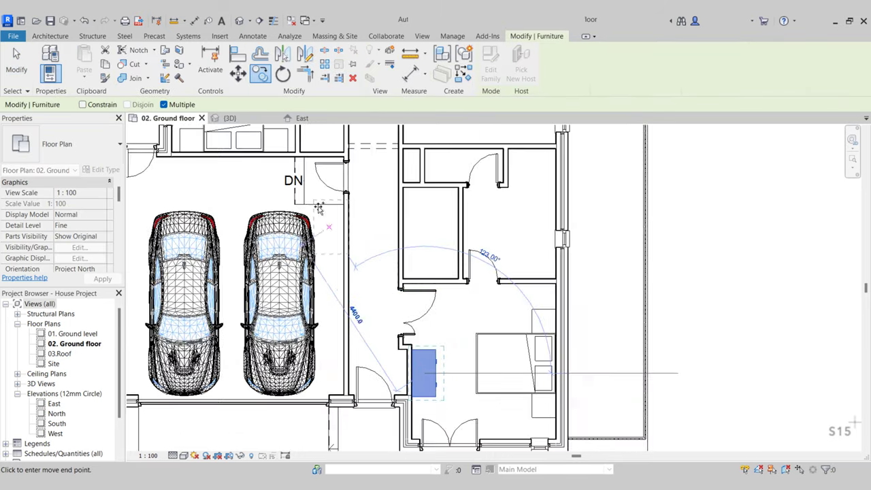
middle_drag(296, 143, 391, 415)
scroll(362, 320, up, 3)
click(399, 313)
key(Escape)
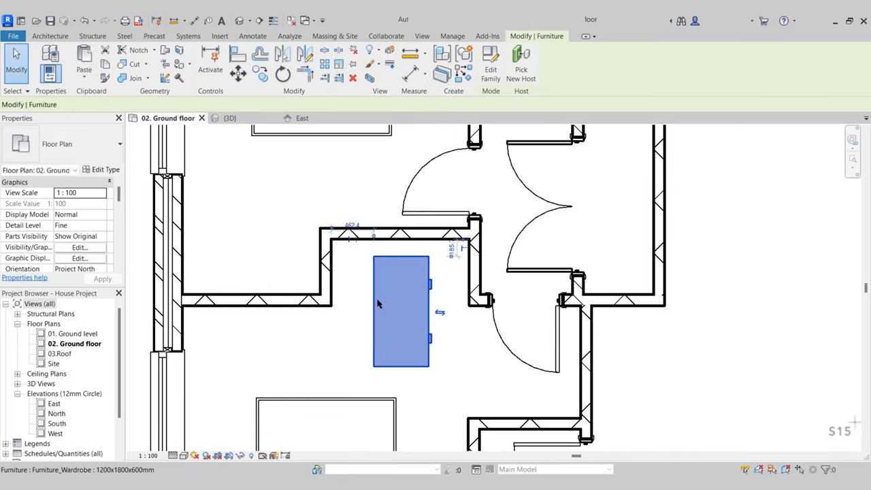
- Rotate the copied wardrobe 90° clockwise so its doors face south into the bedroom
scroll(378, 299, up, 2)
click(283, 75)
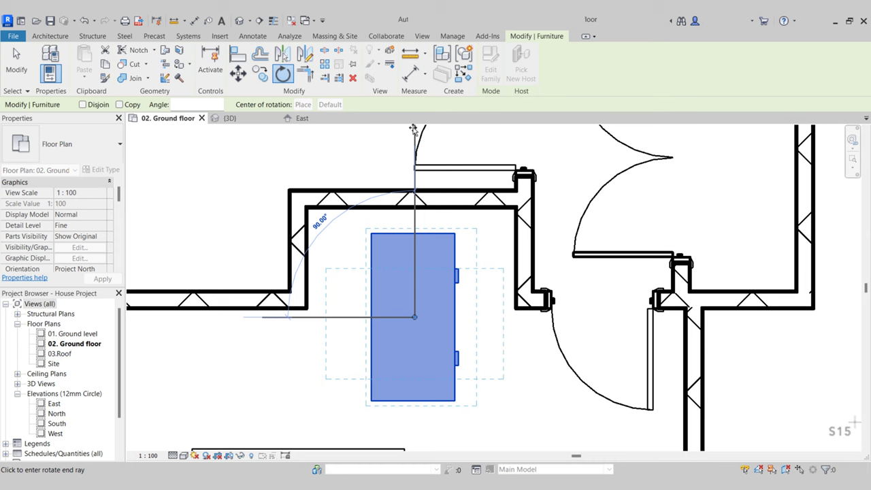
click(419, 223)
key(Escape)
- Move the rotated wardrobe by its back corner into the northwest inner corner of the bedroom's wall recess
click(361, 276)
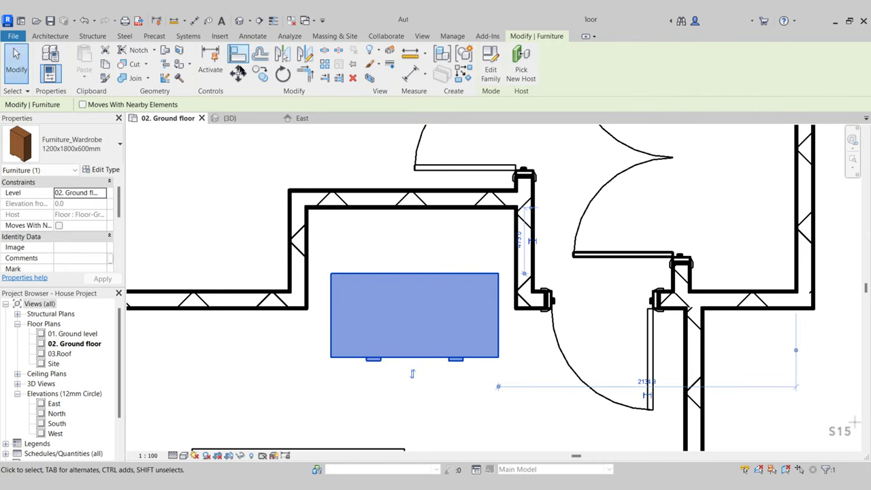
click(238, 73)
click(327, 270)
scroll(303, 219, up, 2)
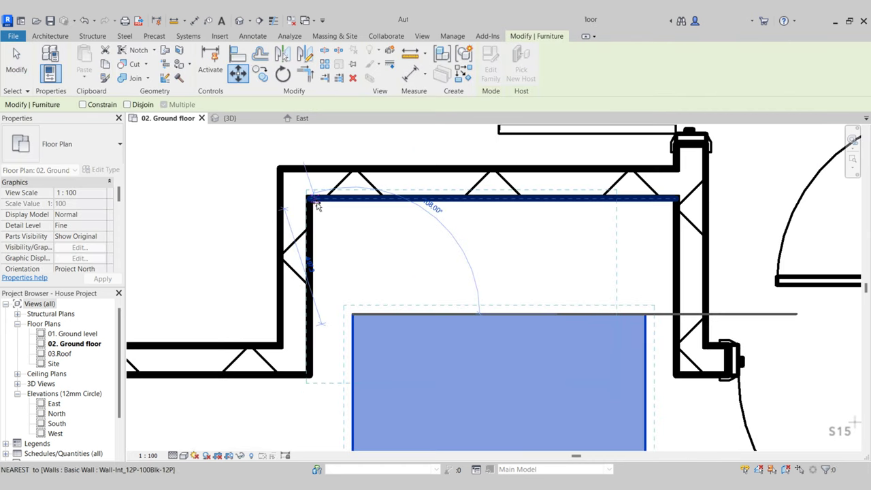
click(311, 198)
scroll(268, 294, down, 4)
scroll(388, 270, up, 3)
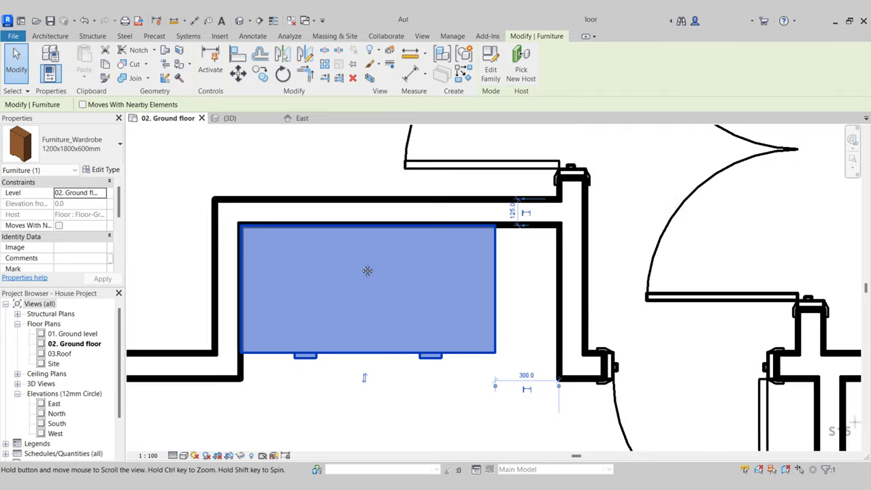
scroll(368, 270, down, 1)
middle_drag(367, 270, 328, 270)
key(Escape)
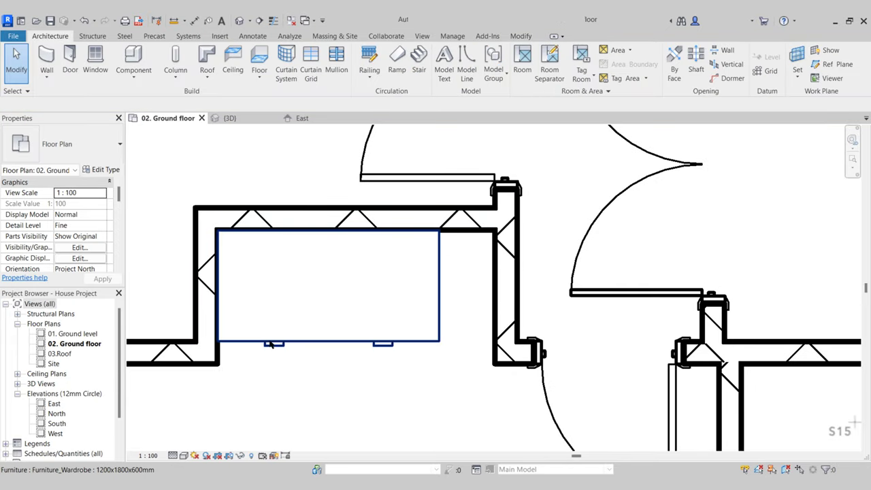
- Measure the clear width of the wardrobe recess between its two side walls
middle_drag(271, 343, 275, 325)
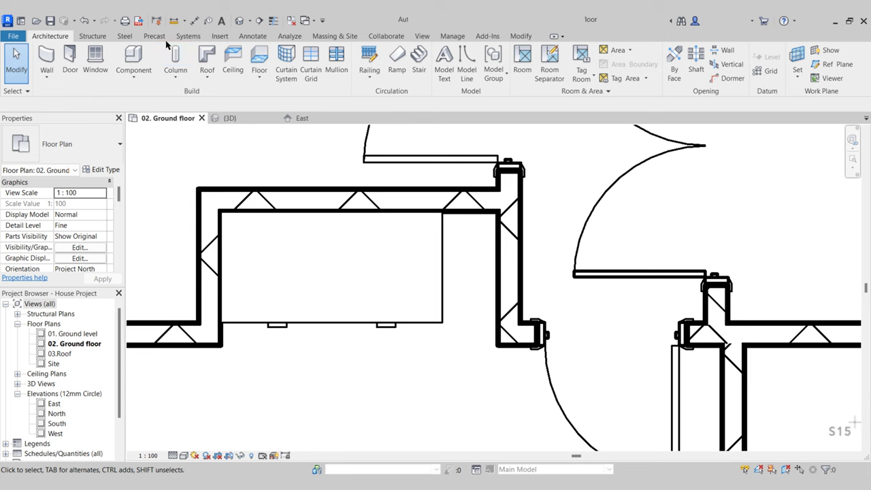
click(174, 21)
click(221, 339)
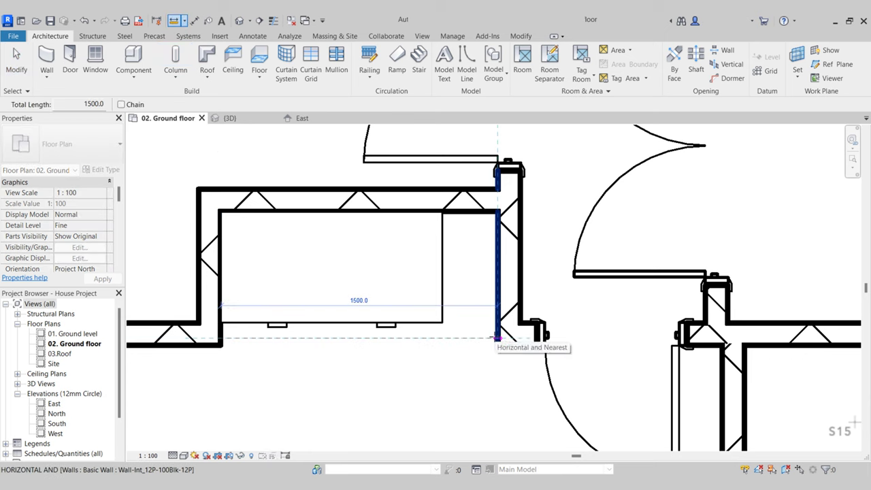
key(Escape)
key(Escape)
- Change the recess wardrobe to the 1500x1800x600mm type and move it to fit flush between the side walls
click(406, 324)
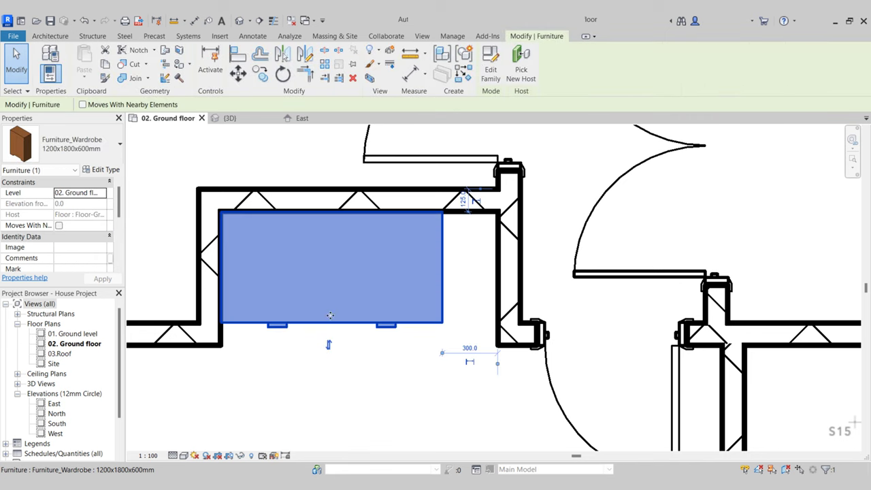
click(72, 144)
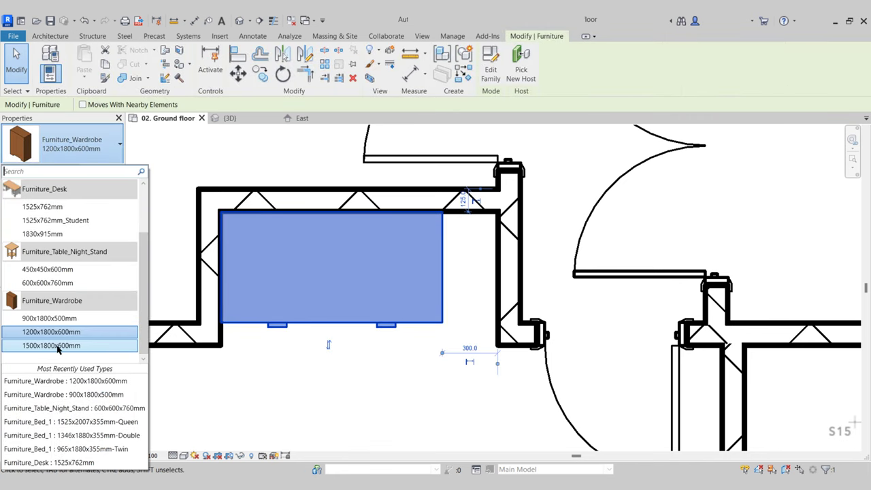
click(51, 345)
click(244, 77)
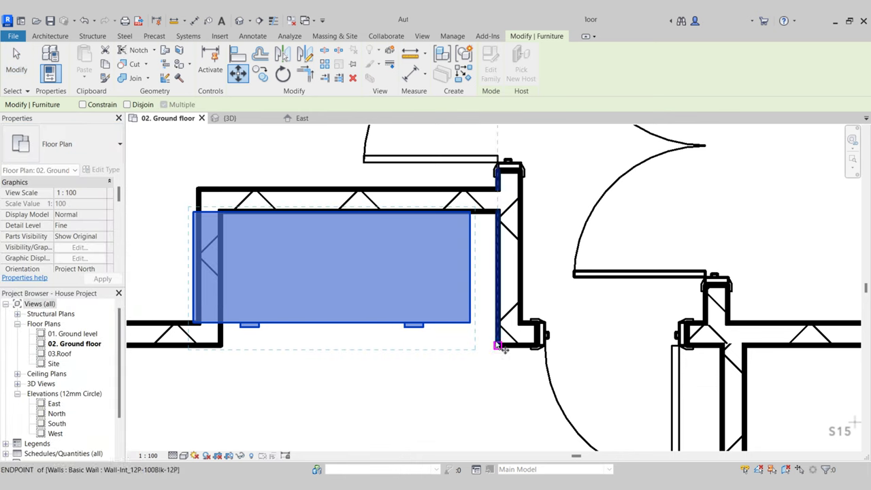
click(497, 211)
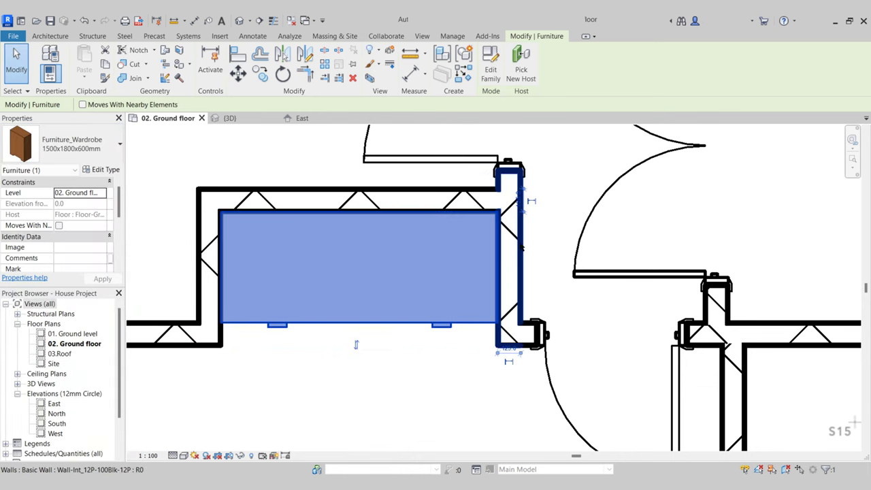
key(Escape)
- Mirror a copy of the 1500 mm wardrobe about the recess's west side wall into the adjoining bedroom's recess
scroll(576, 243, down, 3)
middle_drag(464, 251, 569, 298)
scroll(569, 298, up, 2)
click(515, 357)
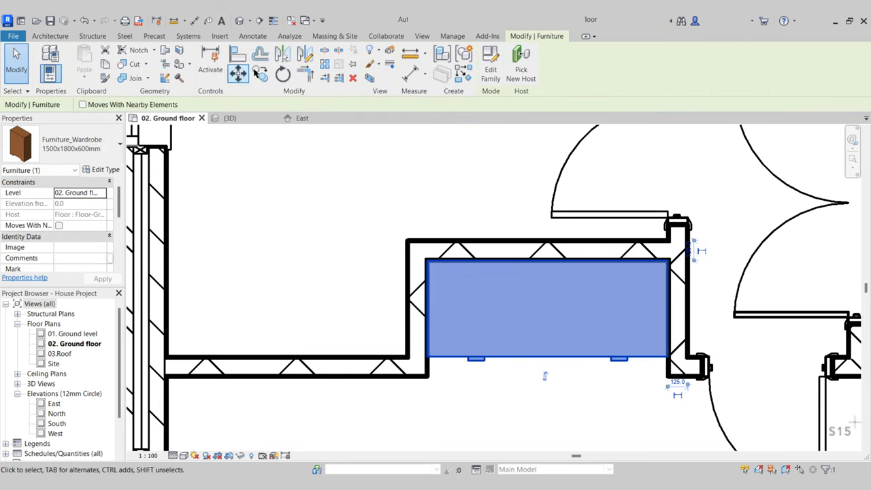
click(284, 61)
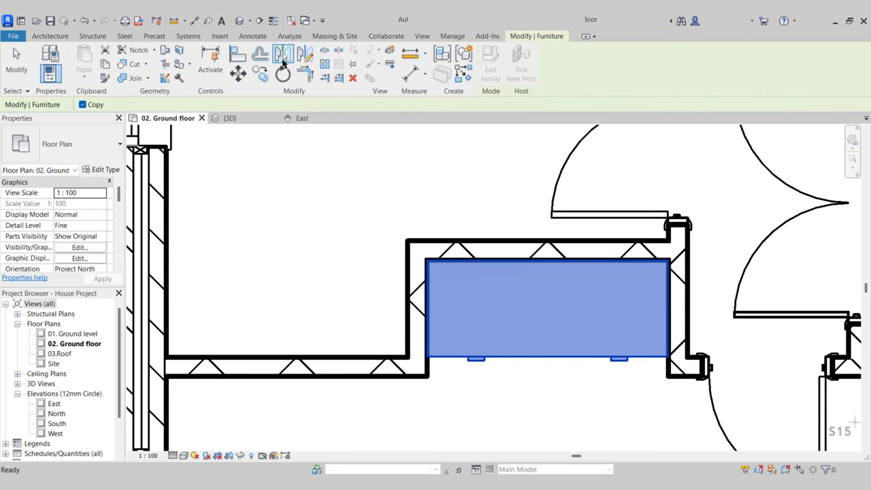
click(413, 303)
key(Escape)
- Flip the mirrored wardrobe so its doors face north into its own bedroom
click(315, 260)
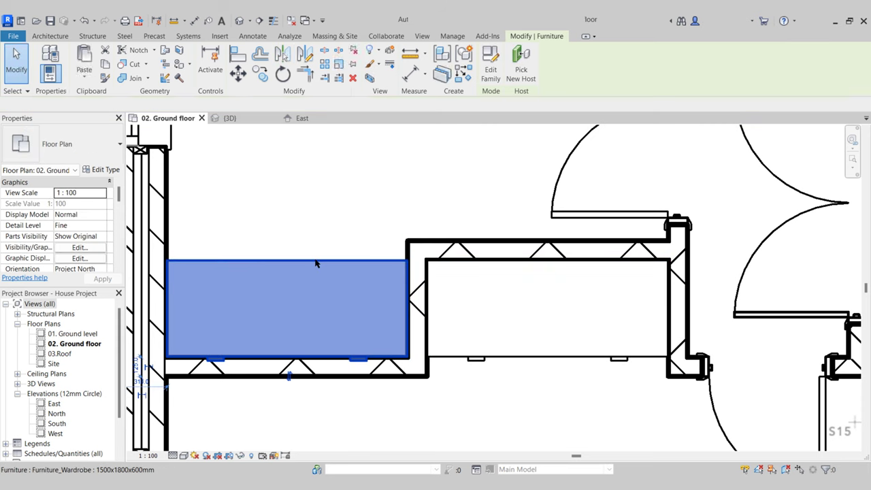
click(289, 376)
key(Escape)
- Copy the north-facing wardrobe from the midpoint of its back edge to the midpoint of the northwest bedroom's recess back wall
scroll(312, 280, down, 2)
middle_drag(319, 291, 306, 331)
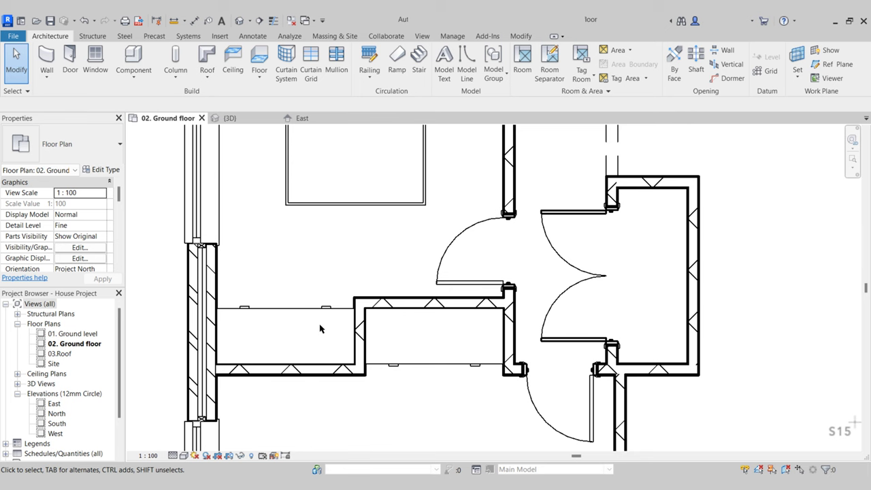
click(305, 303)
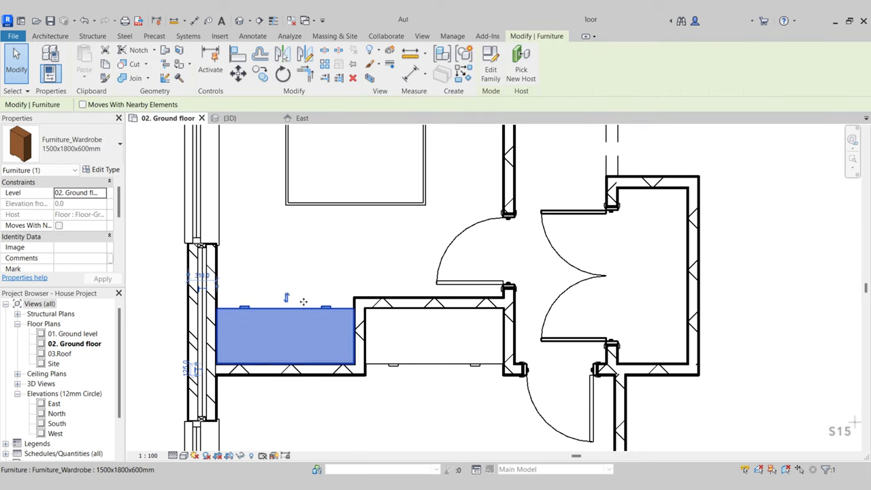
click(261, 76)
click(286, 364)
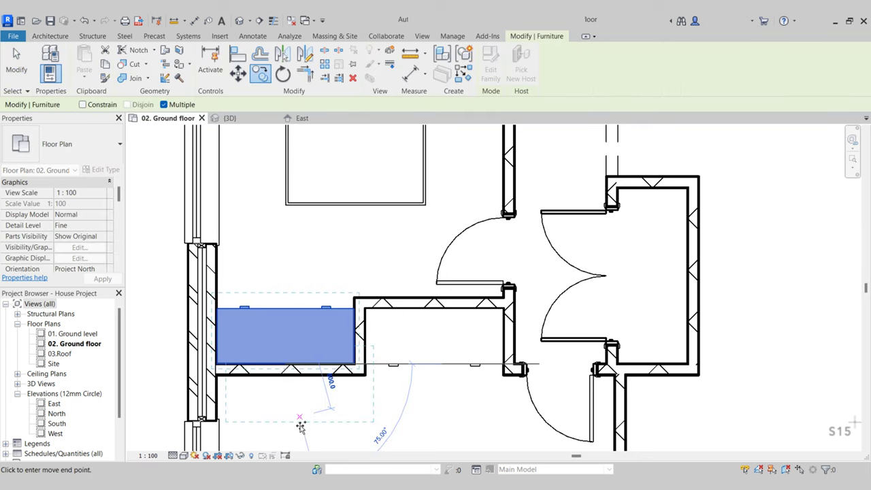
scroll(301, 424, down, 4)
scroll(277, 164, up, 5)
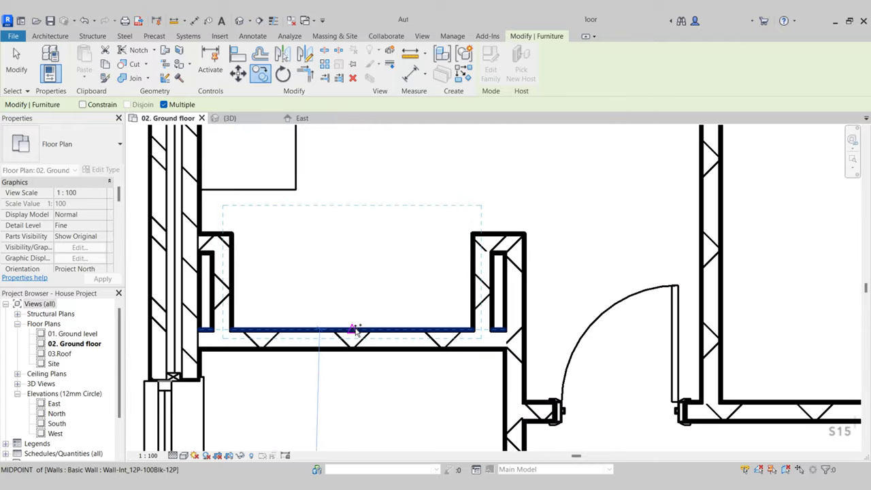
click(355, 334)
key(Escape)
scroll(367, 316, down, 6)
key(Escape)
- Review the furnished bedrooms across the ground floor plan and examine the empty enclosed room north of the southeast bedroom
scroll(341, 299, down, 4)
middle_drag(368, 325, 320, 228)
scroll(320, 227, down, 3)
scroll(302, 186, up, 2)
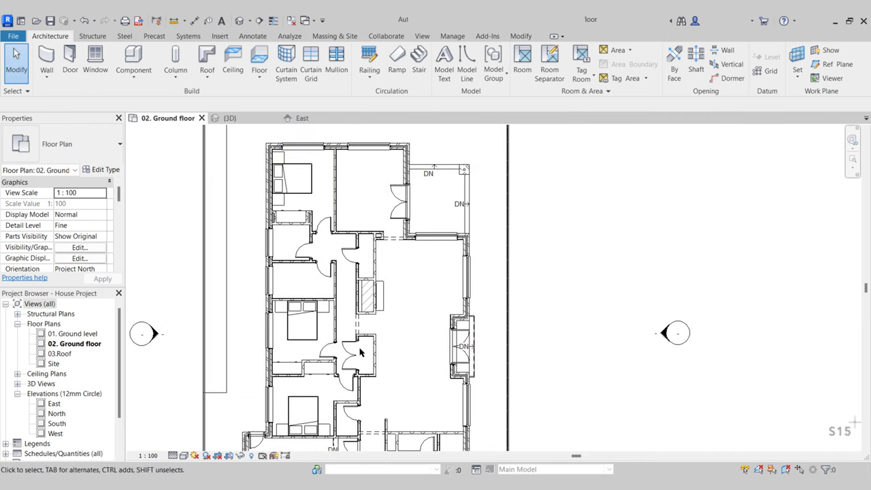
middle_drag(381, 434, 363, 266)
scroll(422, 390, up, 6)
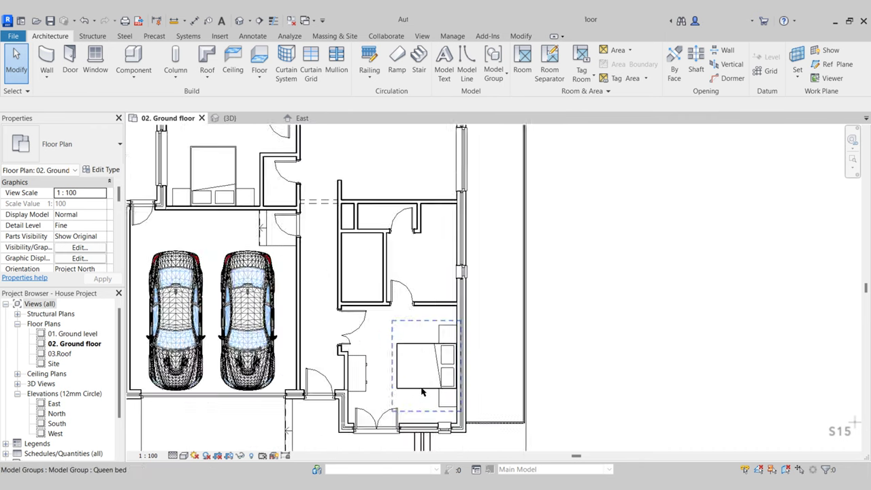
middle_drag(416, 399, 409, 370)
scroll(408, 370, down, 1)
scroll(400, 306, down, 1)
middle_drag(410, 284, 395, 313)
scroll(392, 314, up, 2)
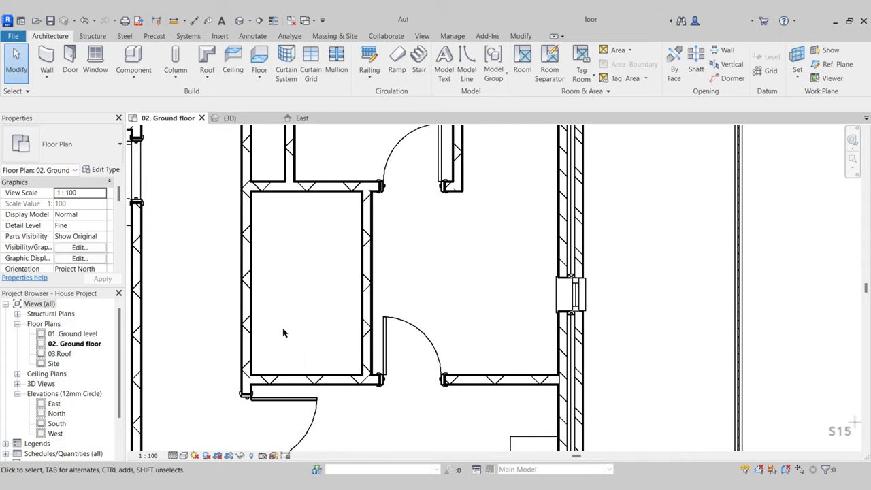
scroll(284, 333, up, 1)
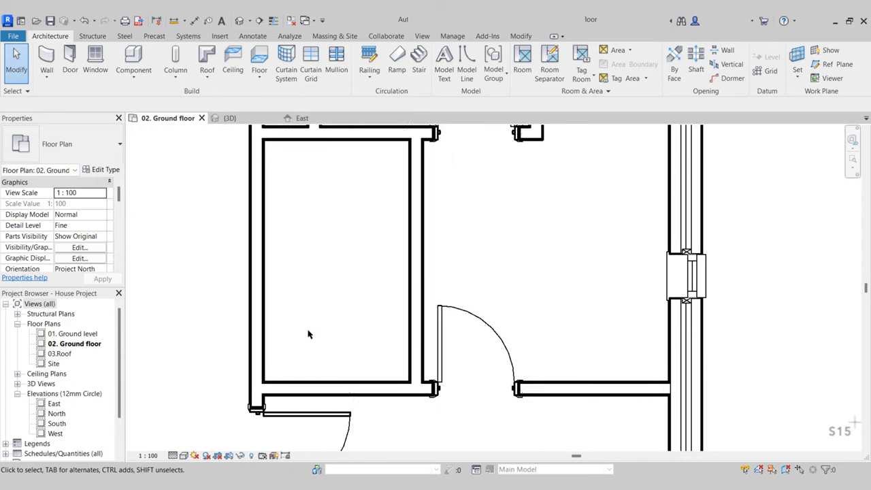
- Place a 1250x2100mm door opening, matching the one across the corridor, in the south wall of the enclosed room
click(353, 387)
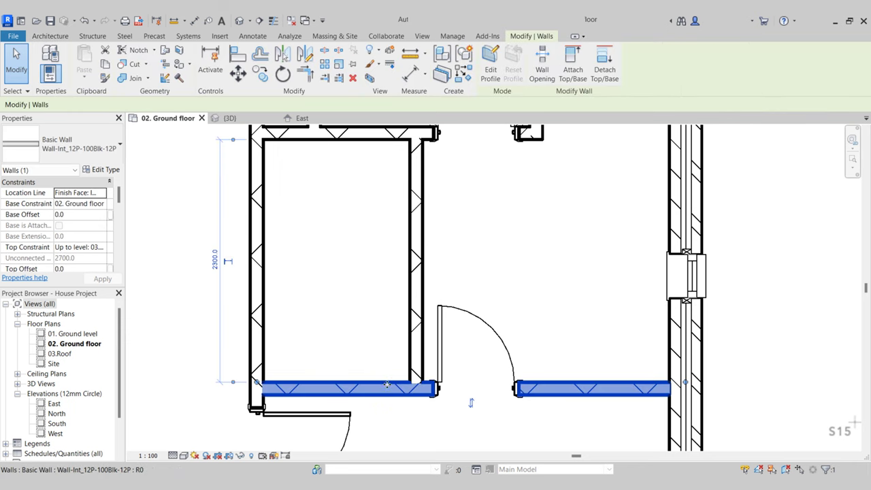
key(Escape)
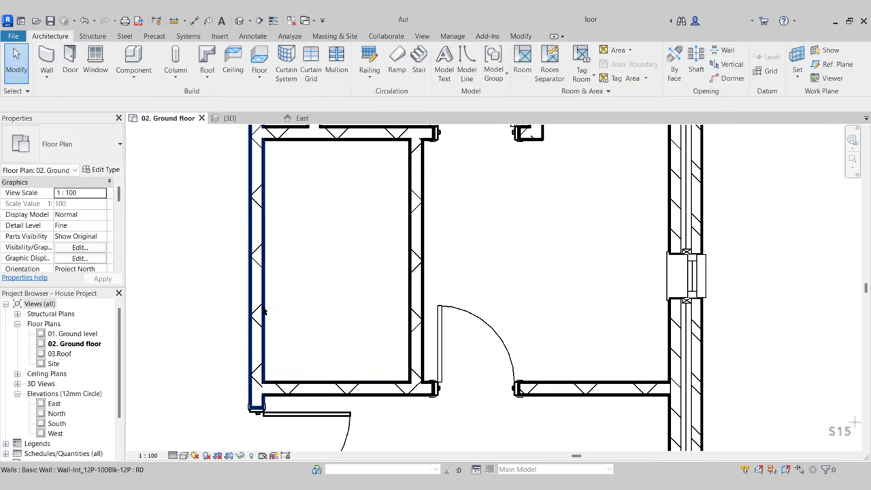
scroll(265, 311, down, 3)
middle_drag(231, 252, 236, 269)
click(236, 210)
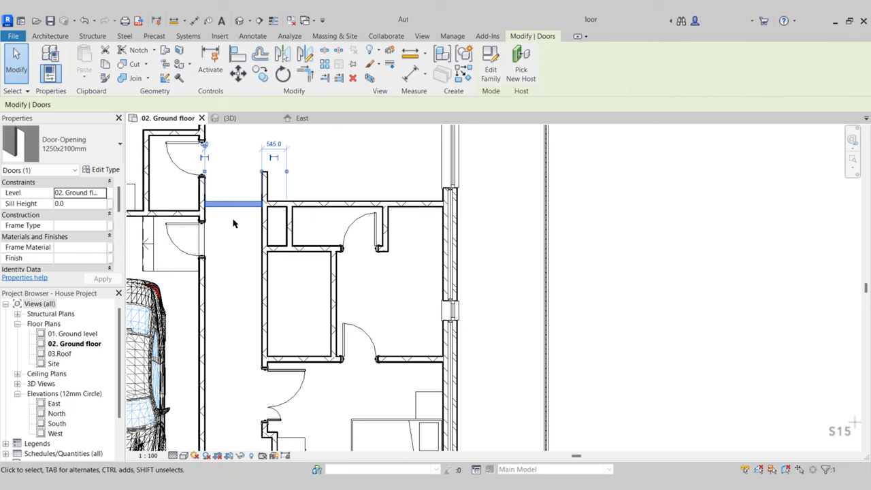
click(468, 81)
scroll(317, 358, up, 5)
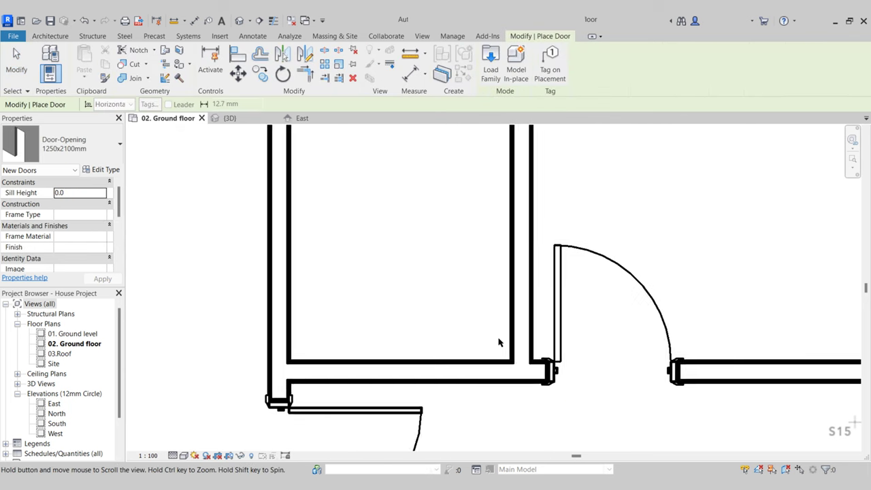
click(448, 359)
key(Escape)
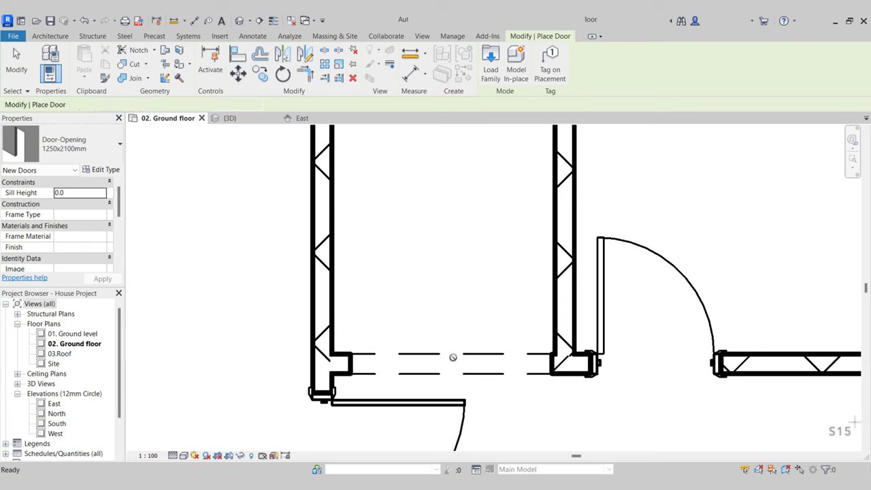
- Duplicate the new opening's type as 750x2100mm and set its rough width to 750 mm
middle_drag(441, 366, 384, 376)
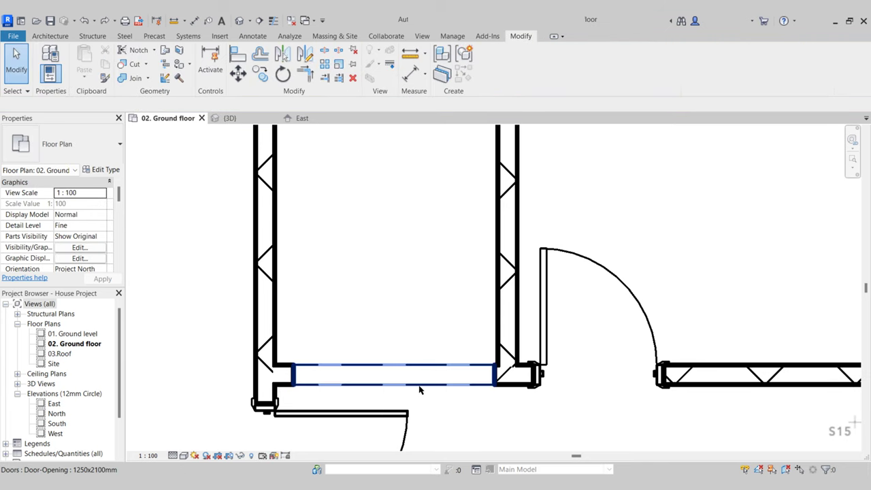
click(419, 380)
click(105, 171)
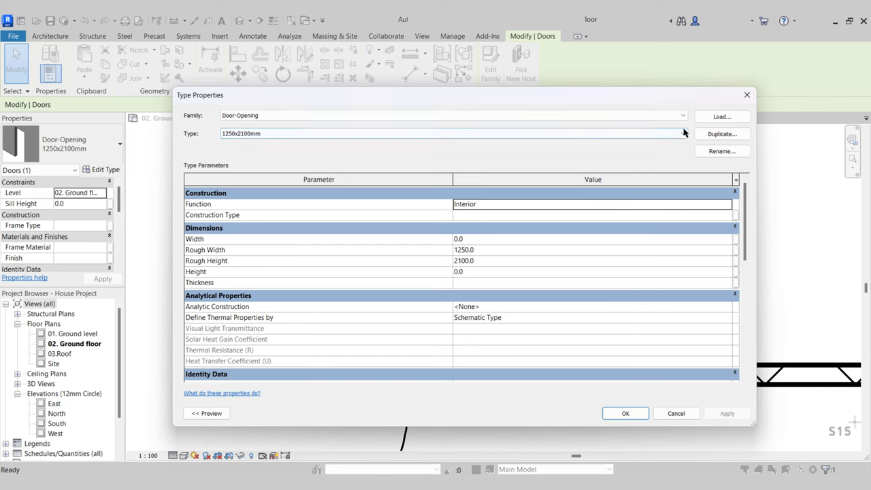
click(716, 135)
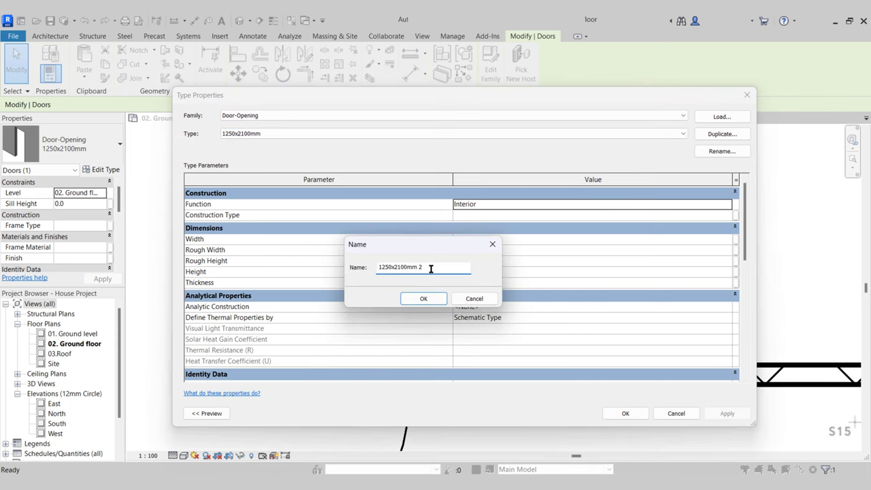
click(422, 298)
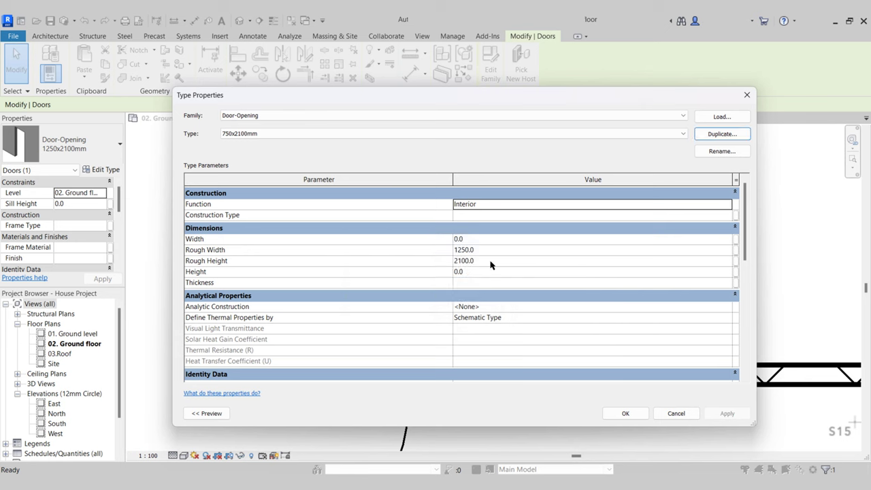
click(495, 252)
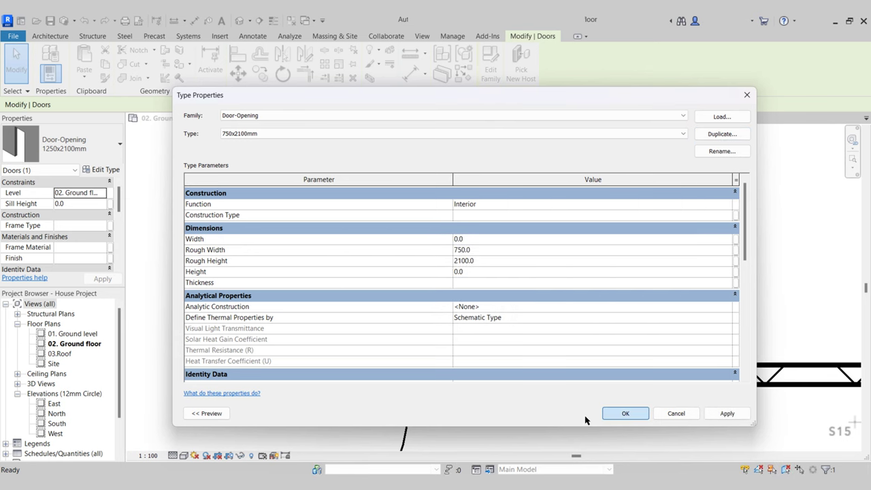
click(615, 414)
- Move the 750 mm opening along the wall until its east edge meets the inner face of the room's east wall
click(238, 75)
scroll(472, 352, up, 3)
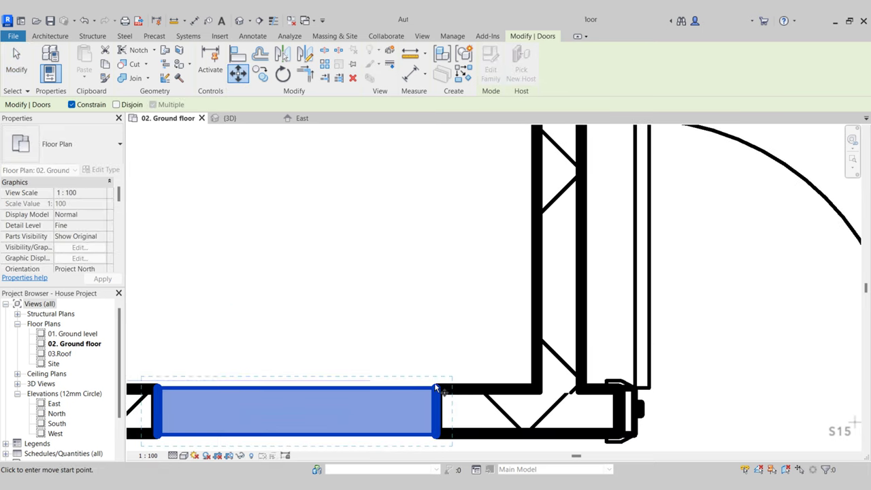
click(532, 389)
scroll(555, 385, down, 2)
click(451, 364)
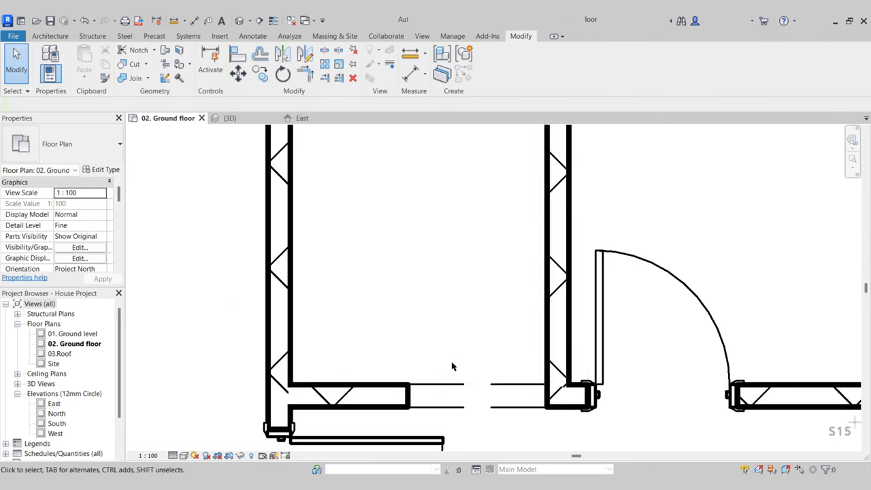
- Copy the southeast bedroom's wardrobe from its southwest corner to the inner southwest corner of the small room to the north
scroll(445, 365, down, 3)
middle_drag(435, 361, 412, 200)
scroll(412, 201, down, 3)
click(406, 326)
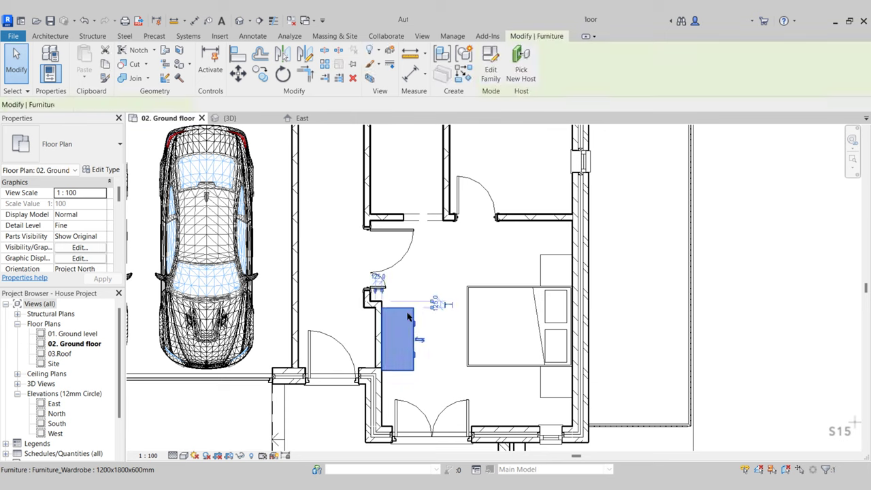
click(262, 79)
scroll(392, 396, up, 3)
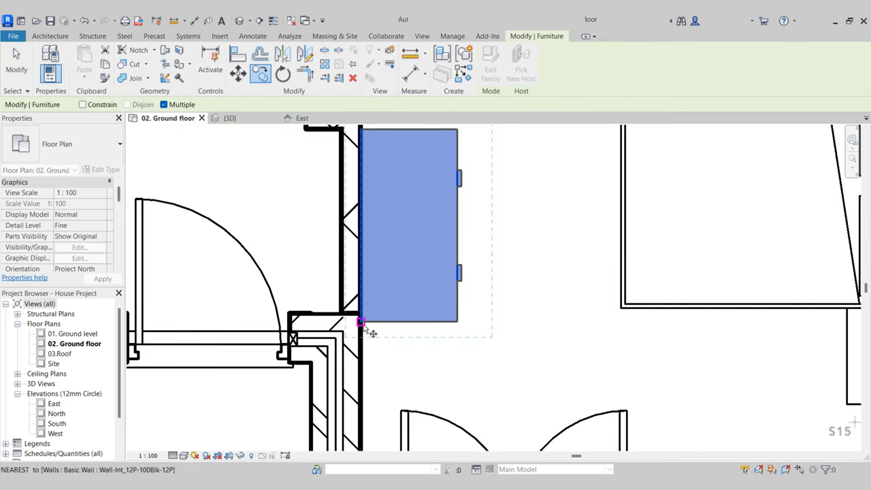
click(361, 321)
scroll(369, 346, down, 2)
middle_drag(384, 248, 387, 442)
scroll(388, 304, up, 4)
scroll(333, 271, up, 3)
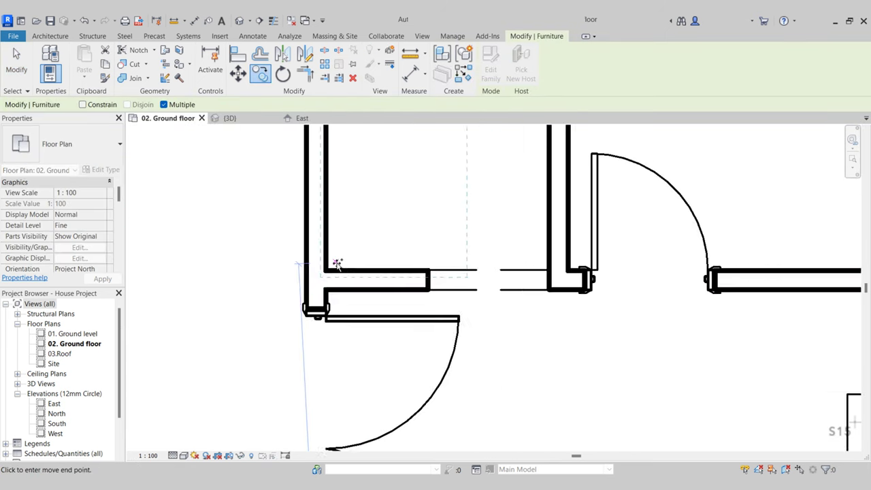
click(323, 271)
scroll(357, 369, down, 2)
mouse_move(357, 368)
middle_down()
mouse_move(362, 454)
mouse_move(367, 379)
middle_up()
key(Escape)
scroll(370, 367, down, 1)
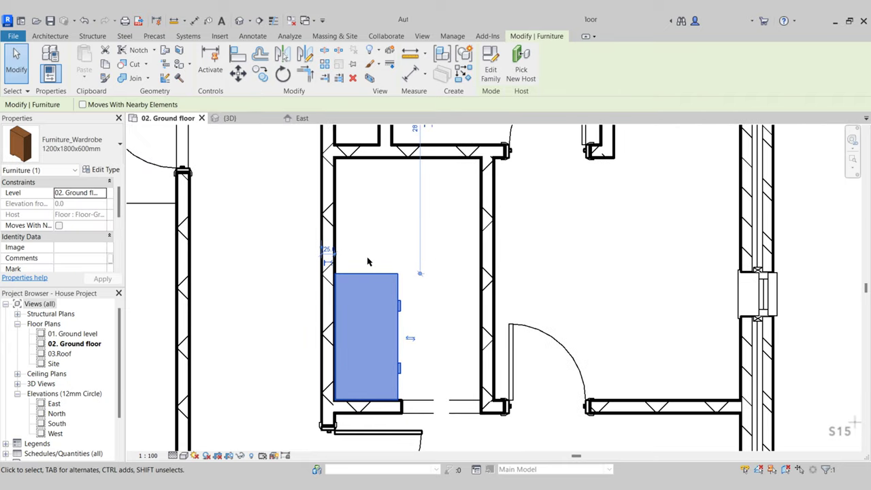
- Copy the wardrobe into the northern part of the small room and rotate the copy 90° clockwise so its doors face south
middle_drag(367, 274, 364, 286)
key(c)
key(o)
click(389, 293)
click(409, 197)
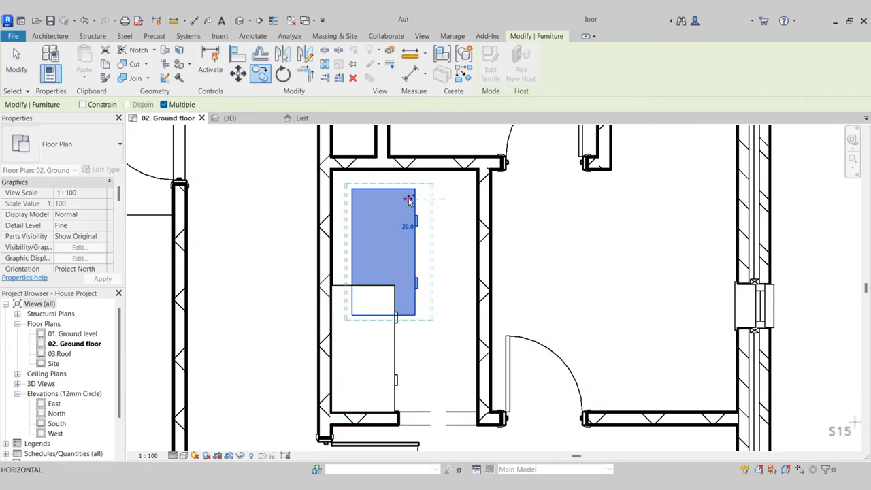
key(Escape)
click(290, 80)
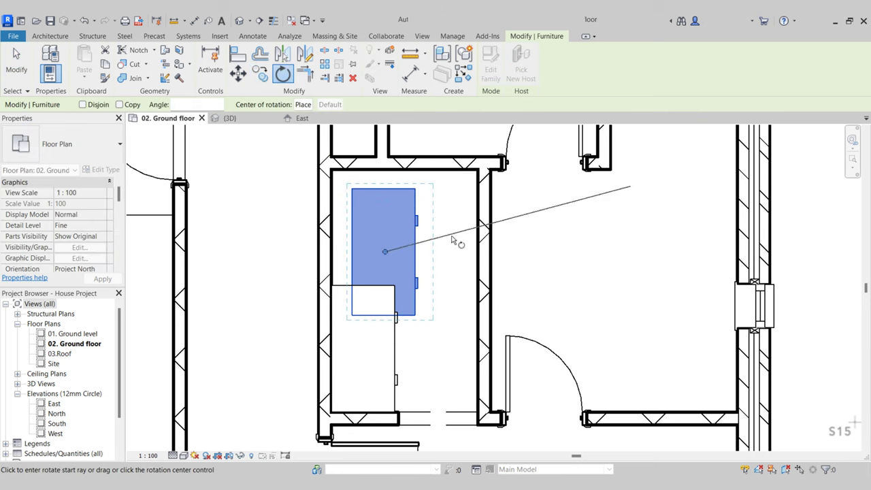
click(511, 252)
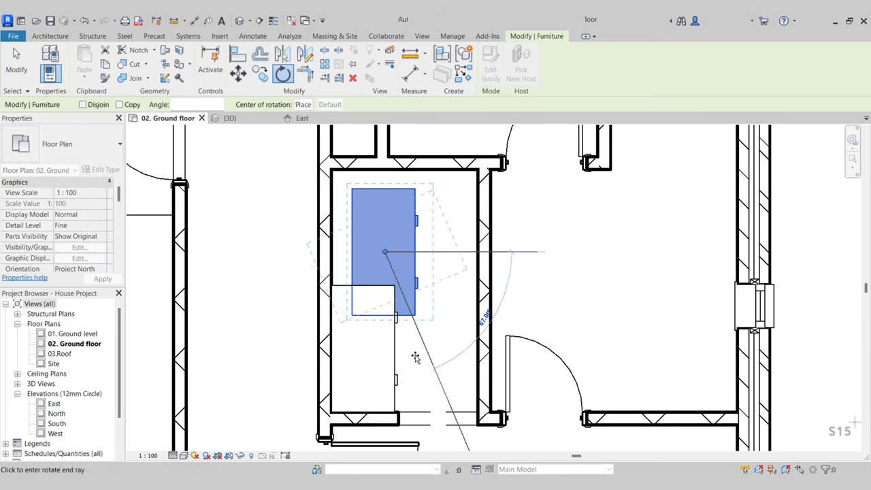
click(384, 368)
- Move the rotated wardrobe by its northeast corner into the inner northeast corner of the small room
click(448, 219)
scroll(477, 186, up, 3)
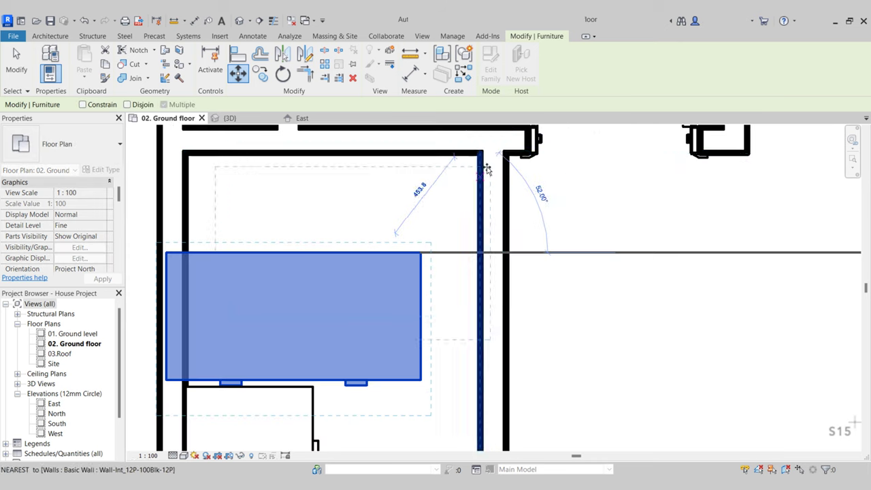
click(480, 156)
scroll(535, 196, down, 1)
scroll(535, 197, down, 1)
click(430, 274)
middle_drag(430, 275, 390, 265)
scroll(411, 289, down, 1)
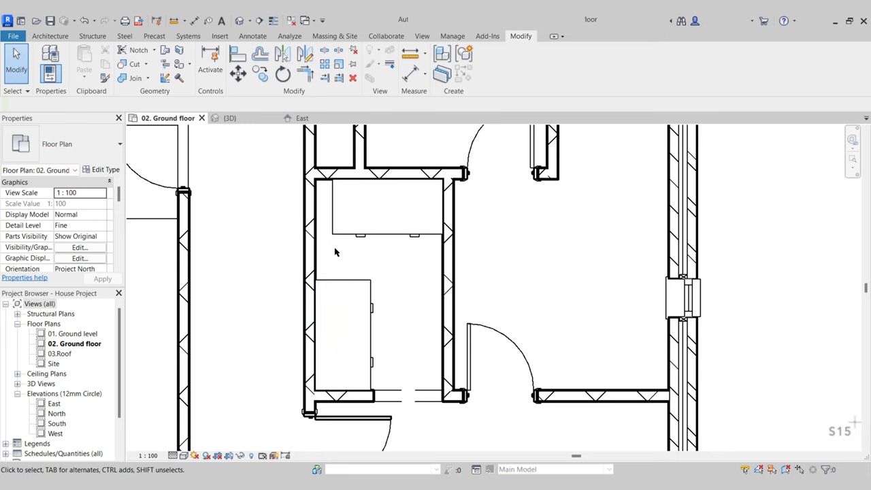
- Measure the horizontal gap from the west wardrobe's front edge to the inner face of the east wall
middle_drag(376, 256, 360, 265)
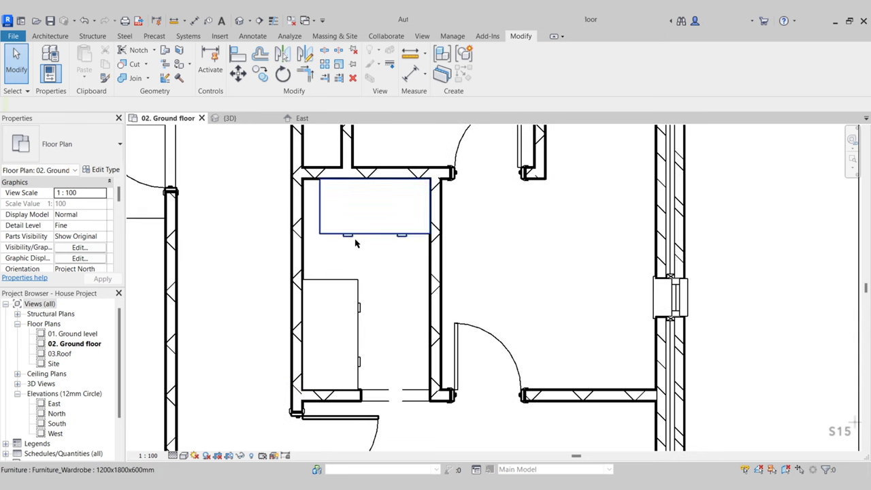
click(364, 237)
scroll(365, 238, up, 1)
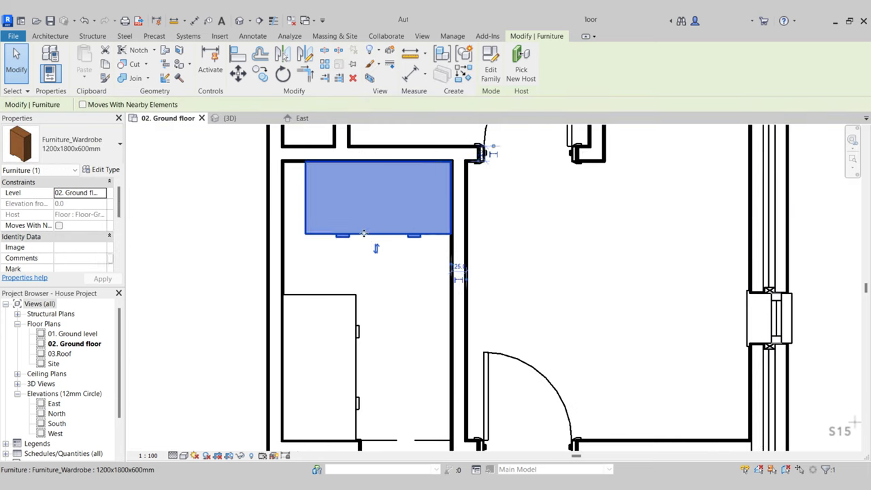
key(Escape)
click(176, 21)
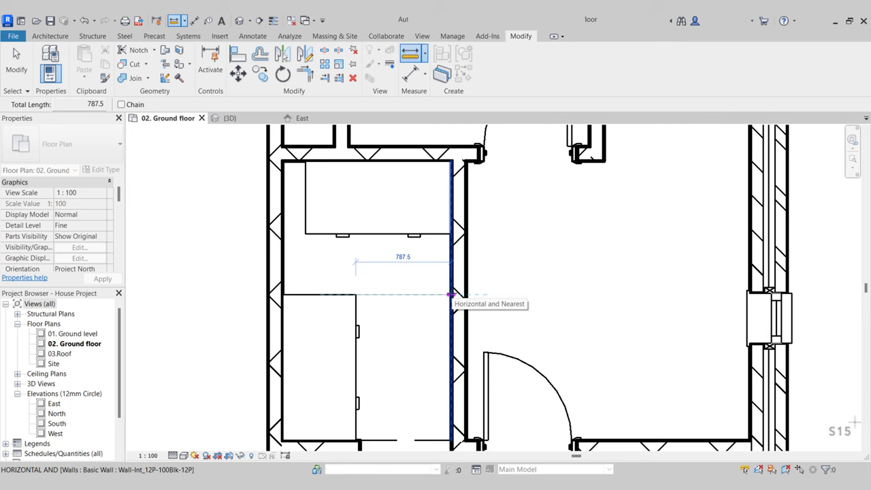
key(Escape)
key(Escape)
- Duplicate the north wardrobe's type as 788x1800x600mm and reduce its width to match the new name
click(399, 231)
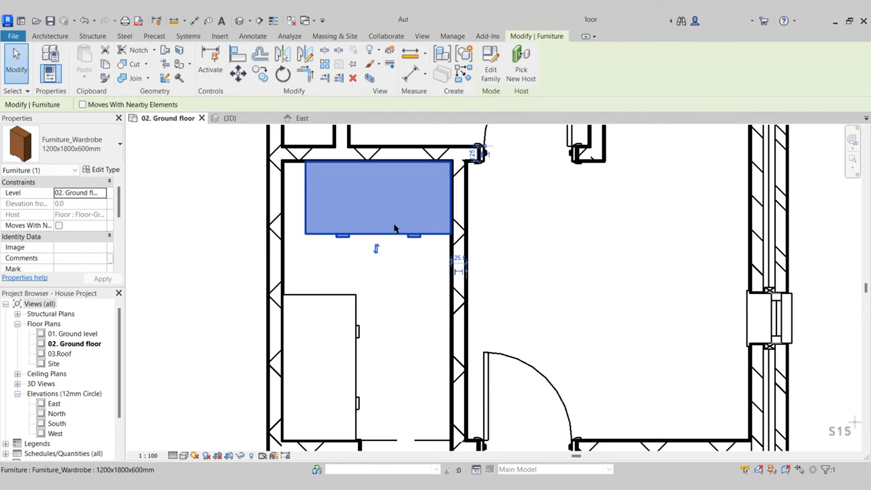
click(106, 170)
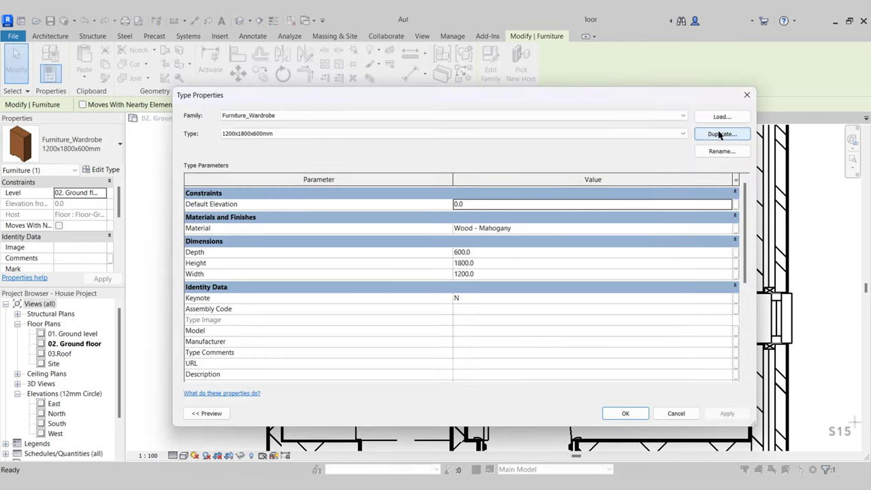
click(720, 135)
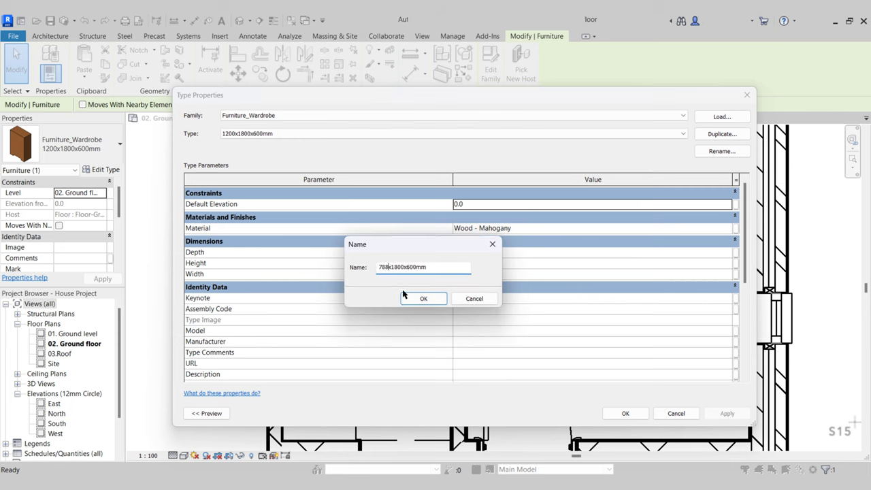
click(422, 298)
click(488, 274)
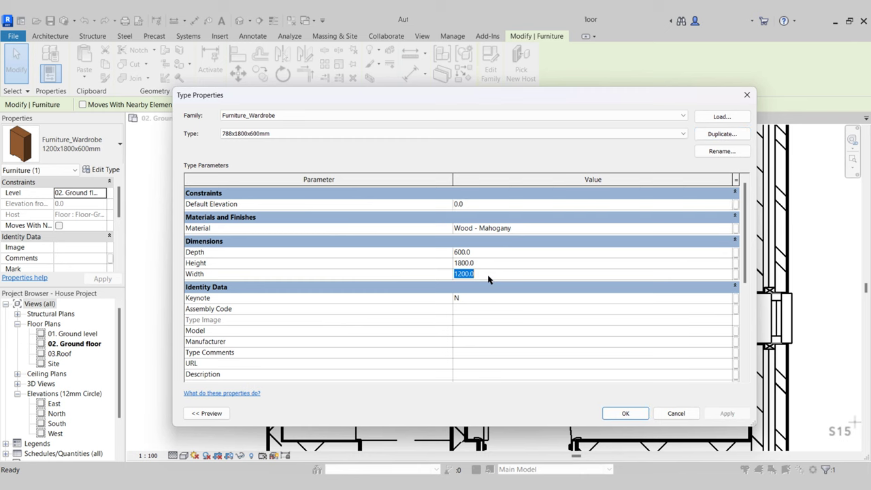
click(625, 414)
- Move the narrowed north wardrobe horizontally until its east side meets the room's east wall
key(m)
key(v)
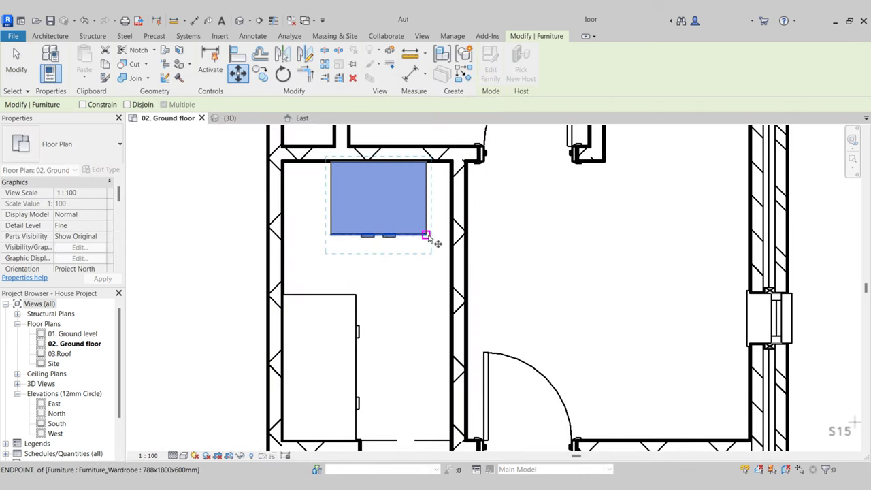
click(426, 235)
click(451, 234)
middle_drag(404, 280, 433, 269)
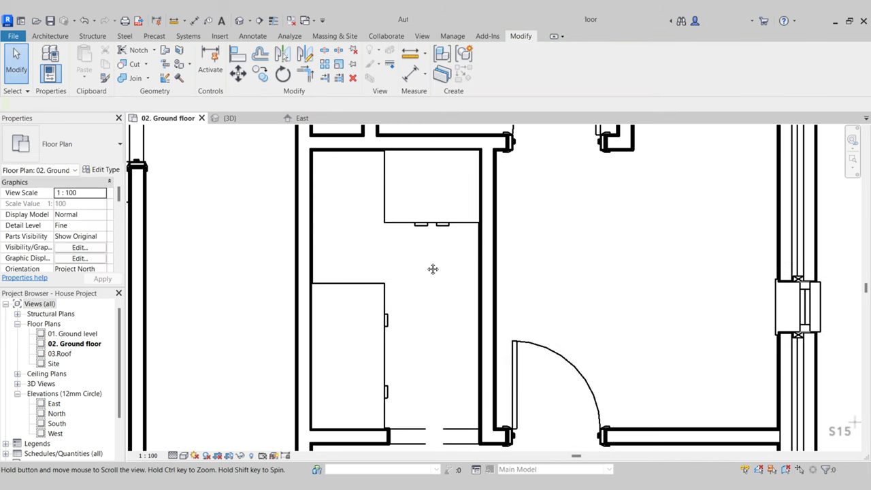
- Measure from the west wardrobe's southeast corner straight up to the north wardrobe's front corner
scroll(432, 268, down, 1)
click(175, 21)
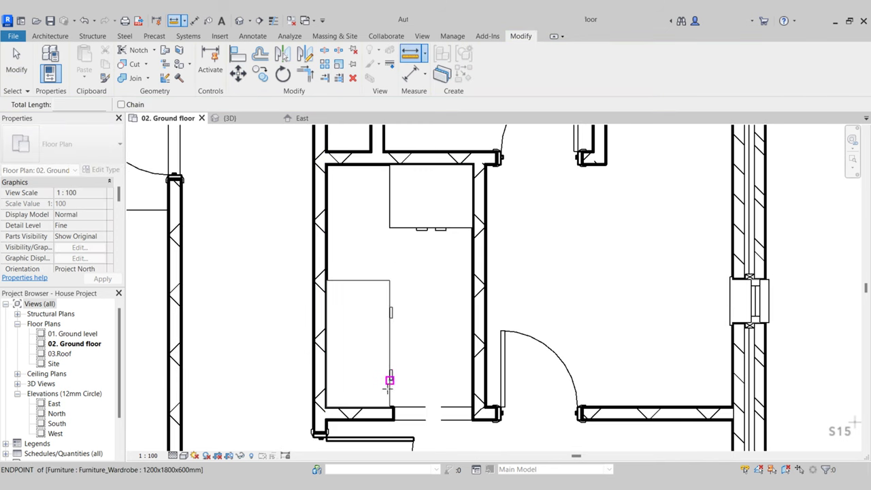
click(390, 409)
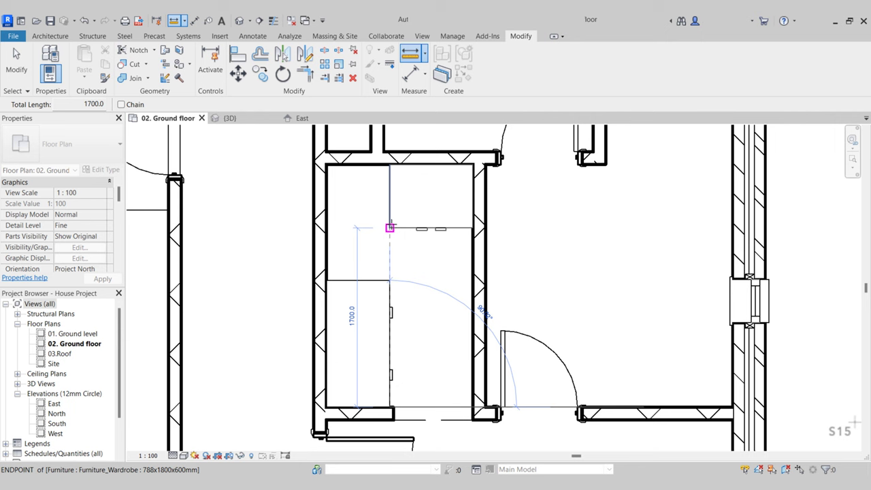
key(Escape)
key(Escape)
- Duplicate the closet's west wardrobe type as 850x1800x600mm and set its width to 850
click(383, 281)
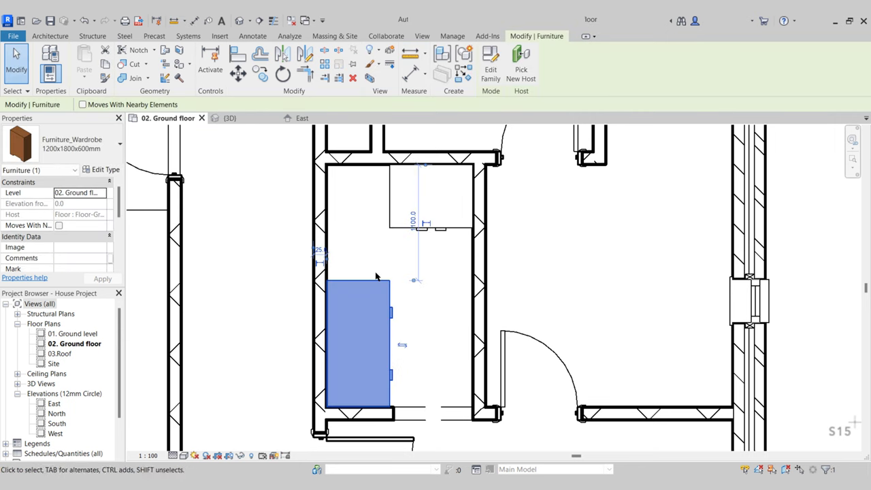
click(103, 170)
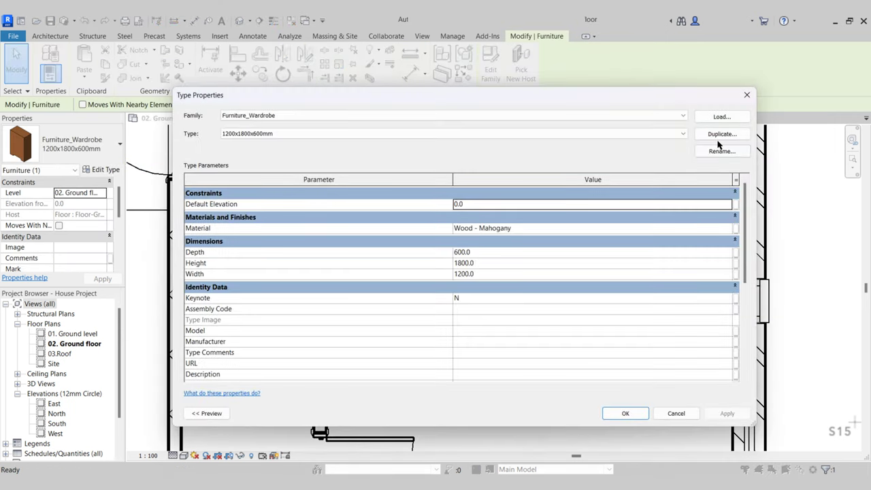
click(724, 138)
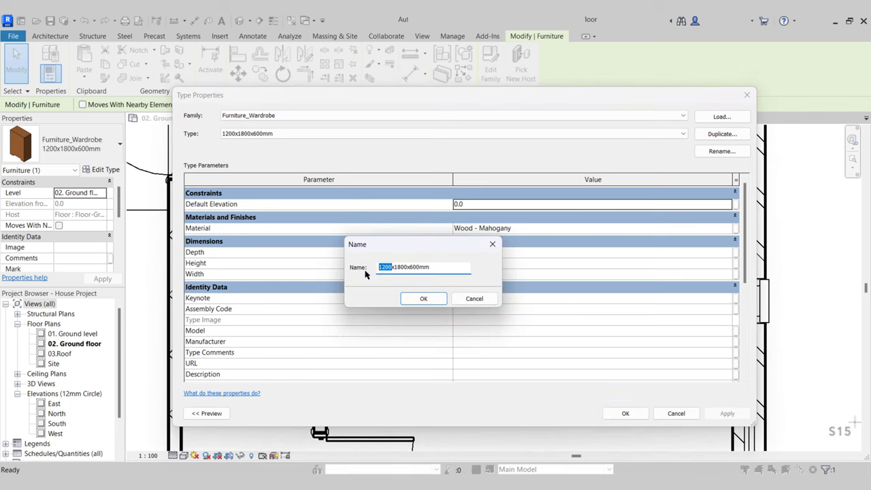
text(850)
click(422, 298)
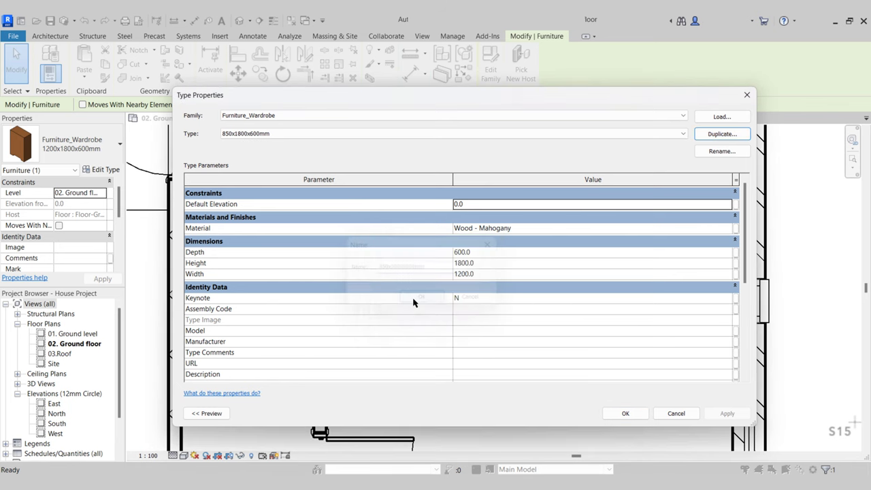
click(486, 275)
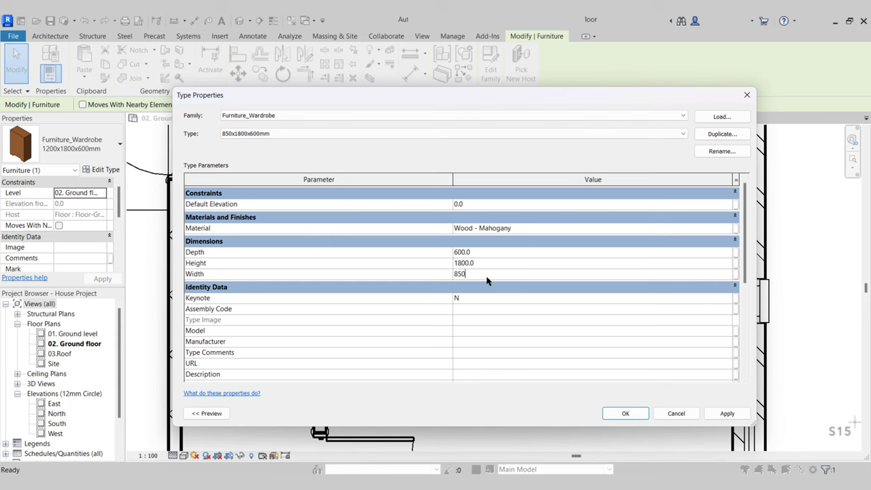
click(610, 417)
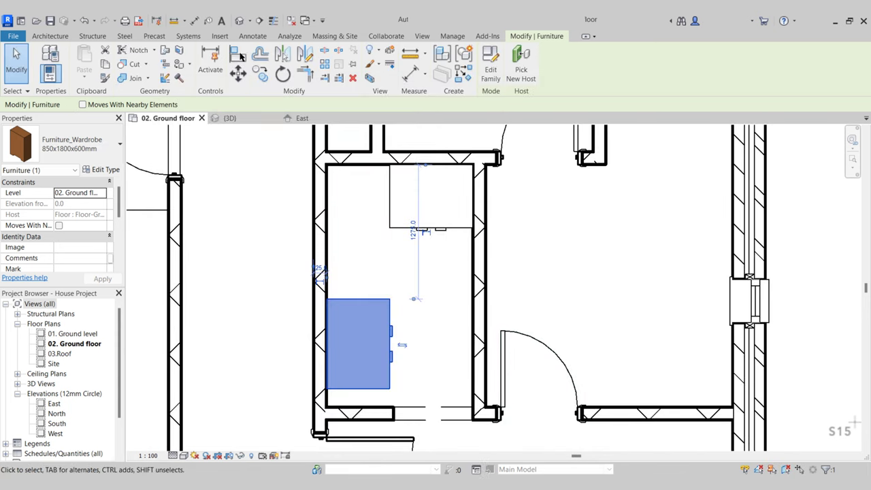
- Move the resized west wardrobe straight down until its southwest corner meets the closet's south wall
click(233, 77)
scroll(364, 436, up, 3)
click(278, 326)
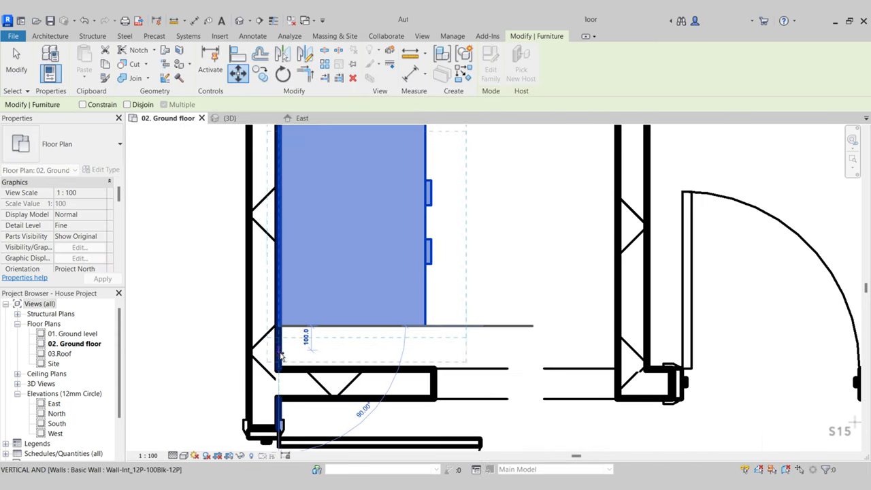
click(278, 368)
scroll(279, 368, down, 2)
key(Escape)
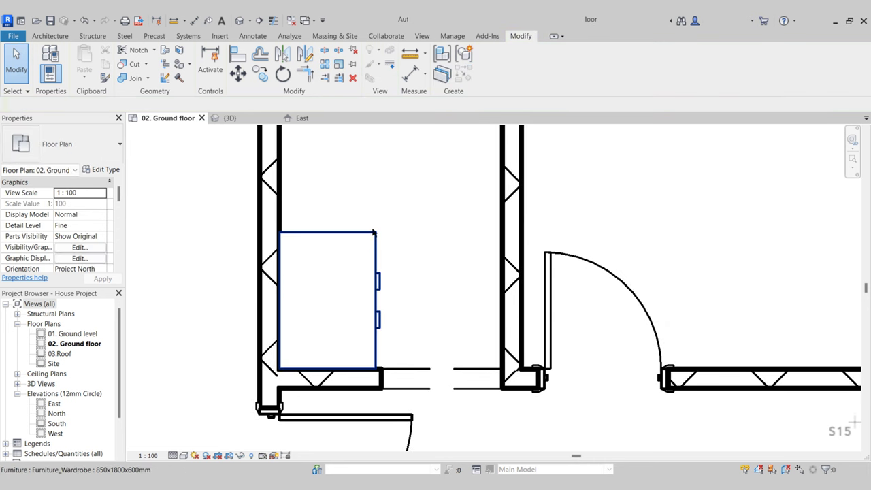
- Copy the west wardrobe straight north by its own width so the copy adjoins the original
click(374, 233)
click(260, 74)
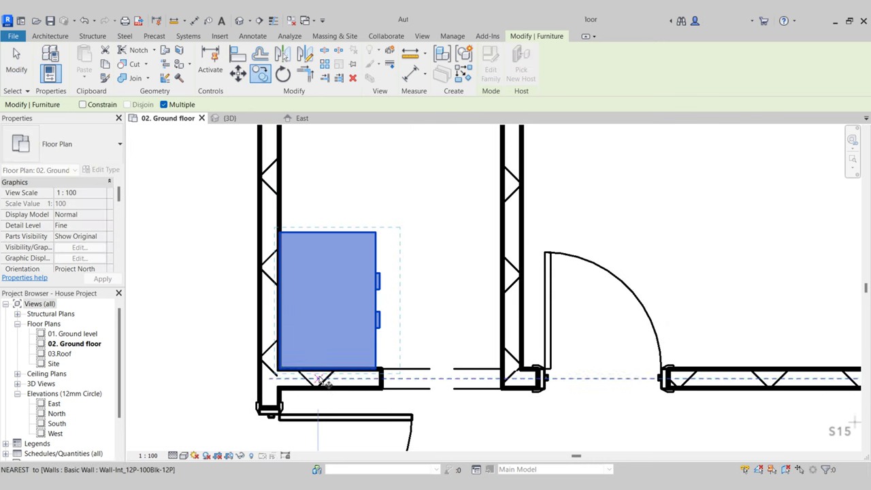
click(327, 369)
click(327, 233)
scroll(327, 233, down, 2)
key(Escape)
key(Escape)
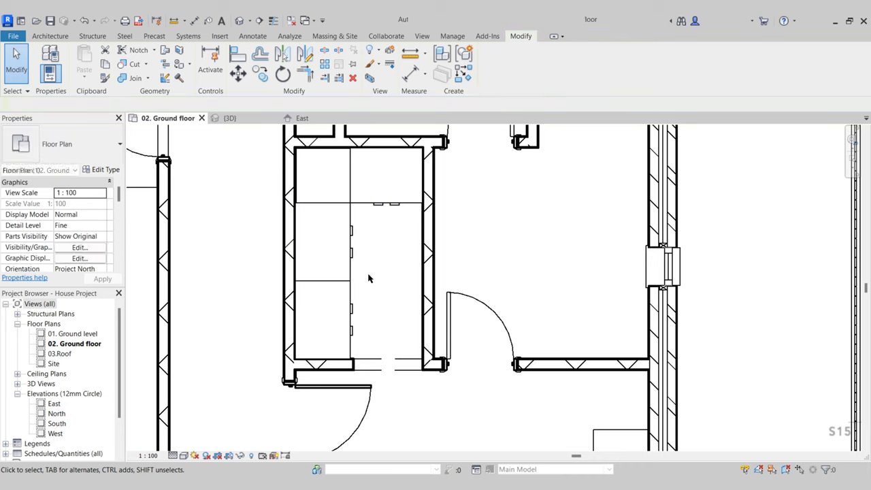
- Examine the closet's wardrobe arrangement and the separate wardrobe on the southeast bedroom's west wall
middle_drag(369, 274, 346, 264)
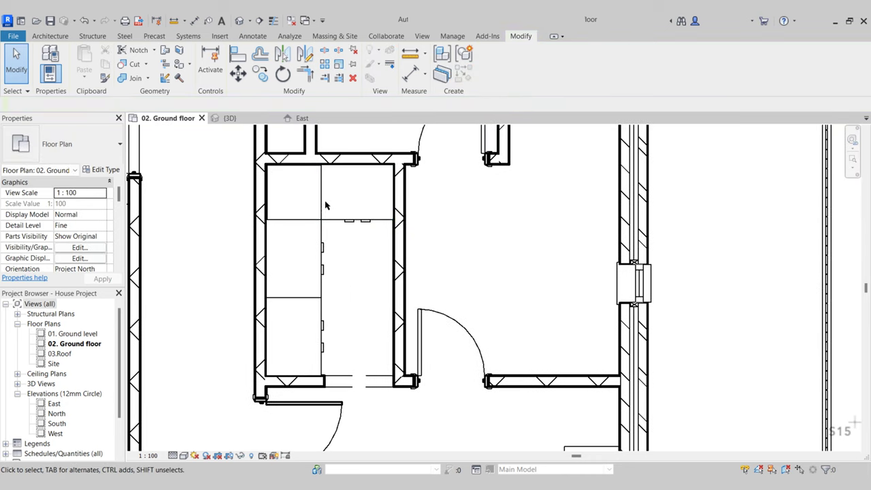
middle_drag(317, 274, 306, 290)
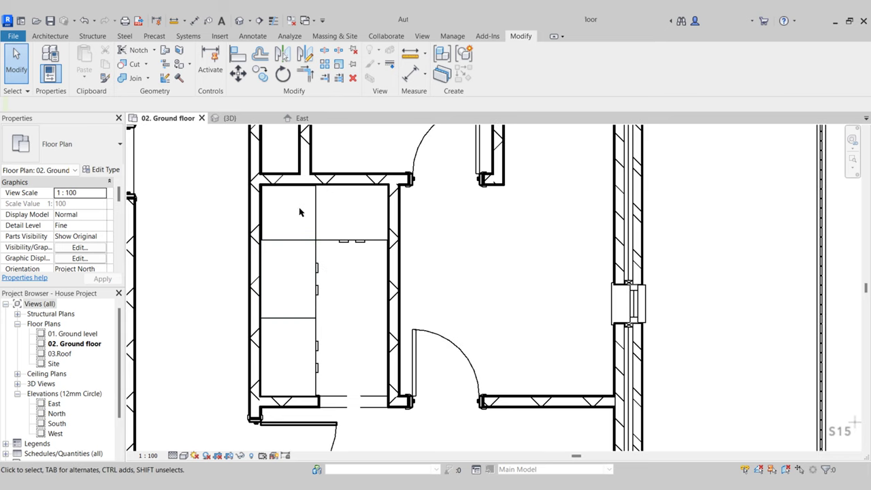
scroll(284, 217, up, 2)
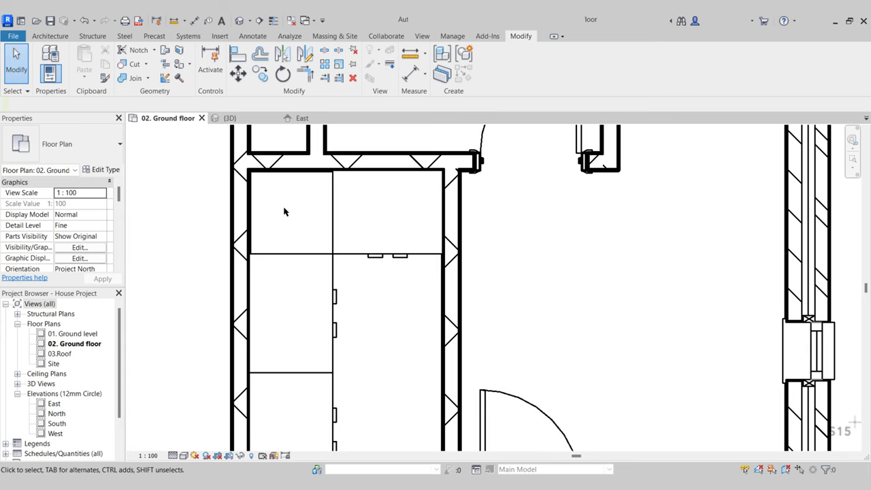
scroll(290, 224, down, 2)
middle_drag(290, 225, 309, 213)
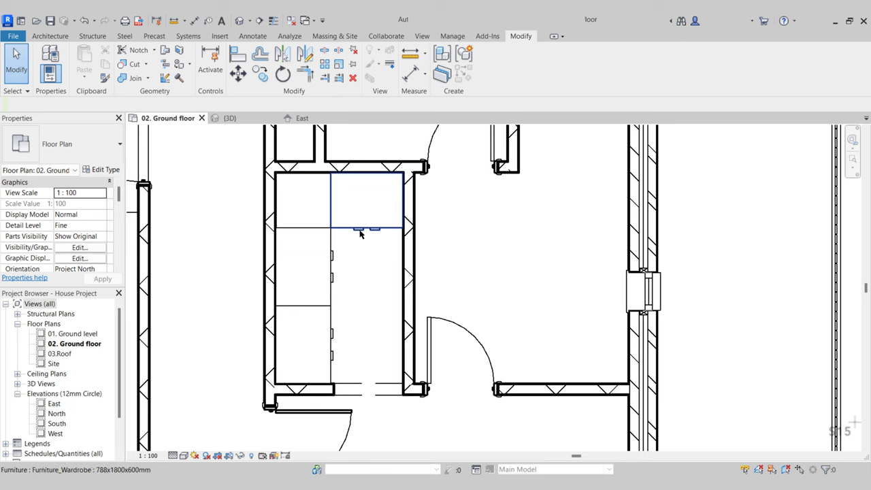
scroll(364, 175, down, 2)
scroll(344, 203, up, 3)
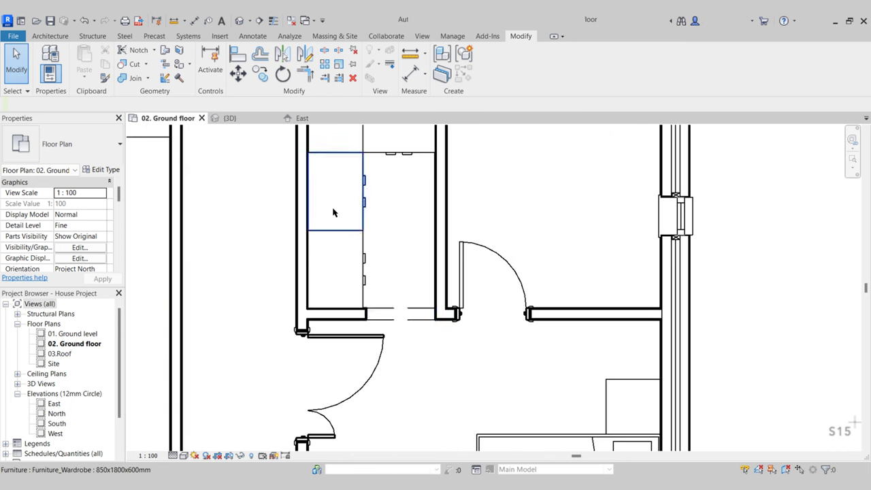
scroll(357, 211, down, 2)
middle_drag(408, 266, 402, 138)
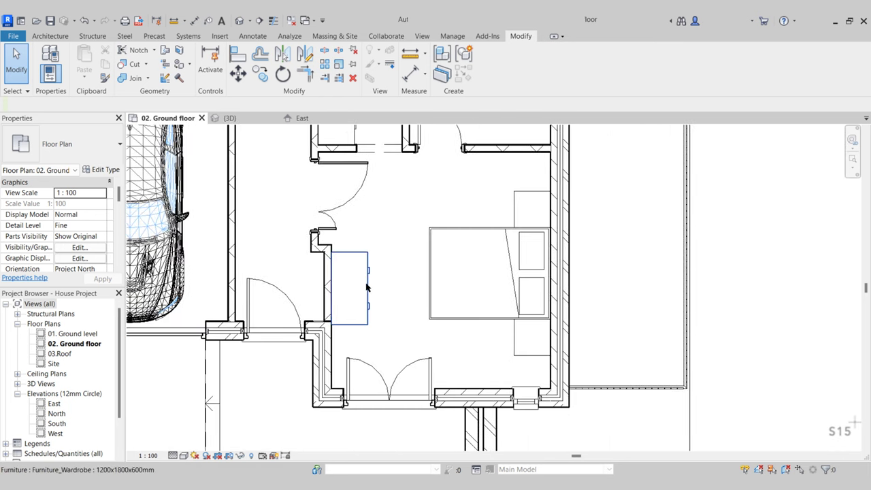
scroll(363, 280, up, 2)
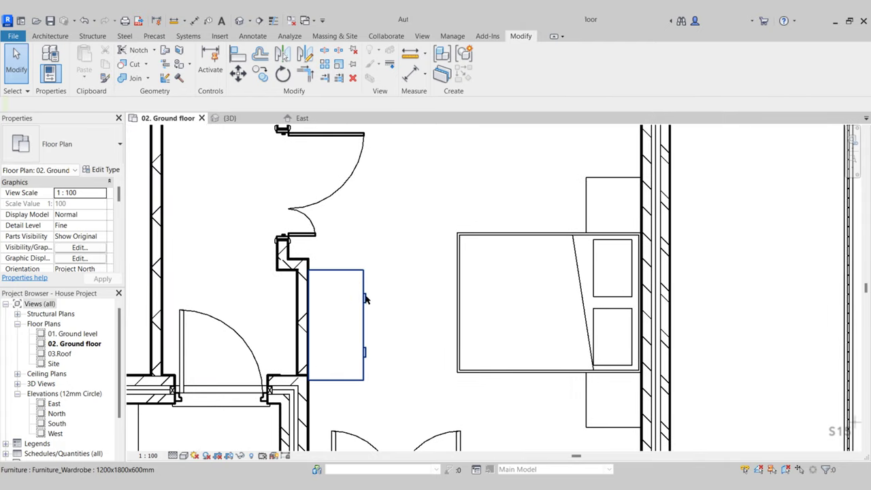
middle_drag(376, 305, 368, 304)
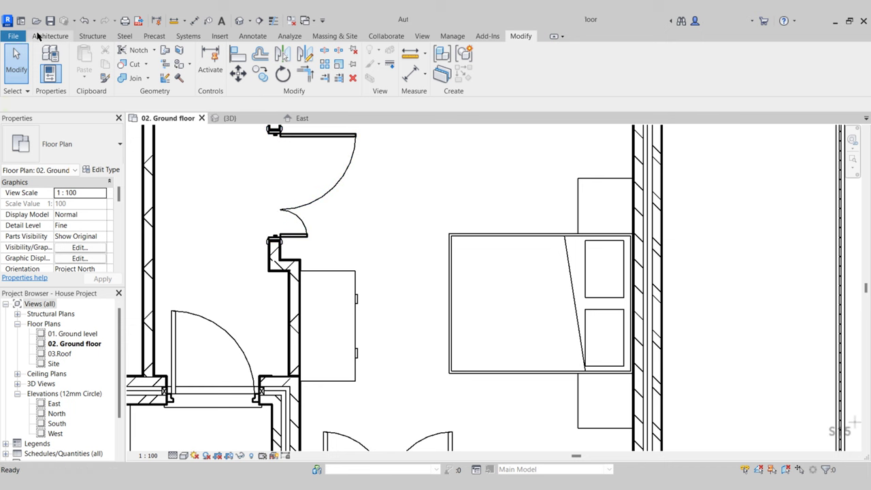
- Load the Furniture_Dresser family and place a 1220x610x1830mm dresser between the bedroom's west-wall wardrobe and the bed
click(38, 36)
click(136, 63)
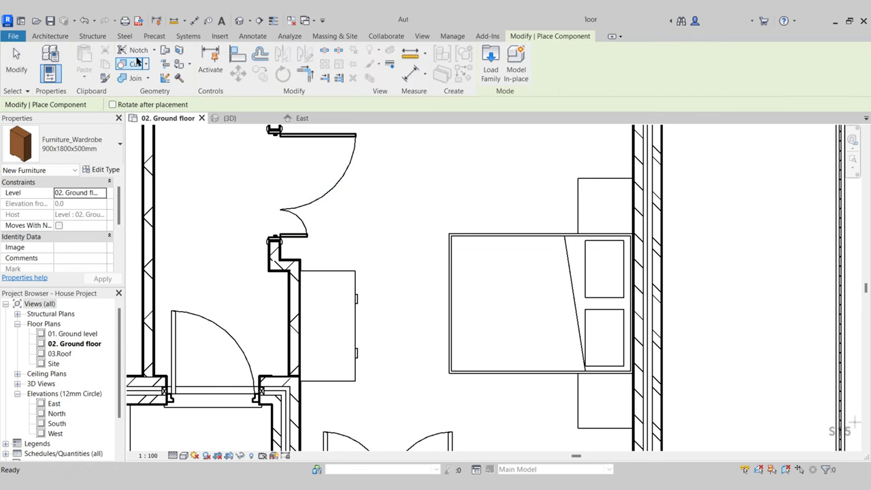
click(491, 62)
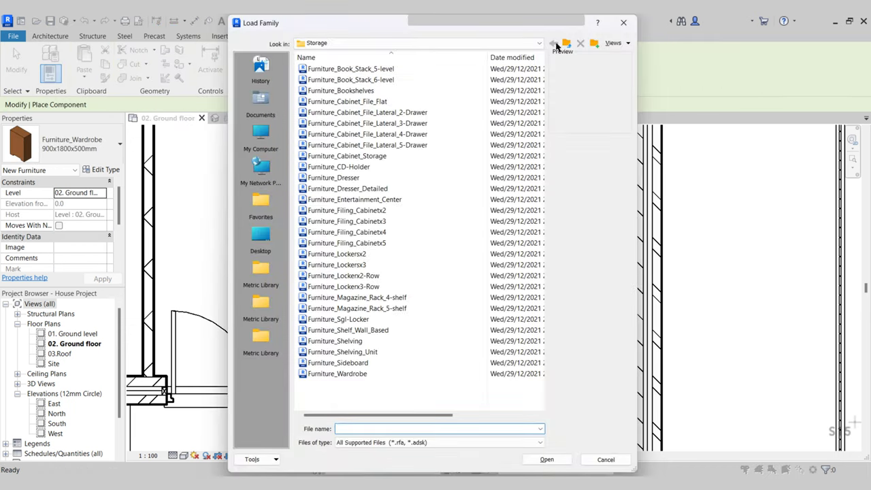
click(334, 178)
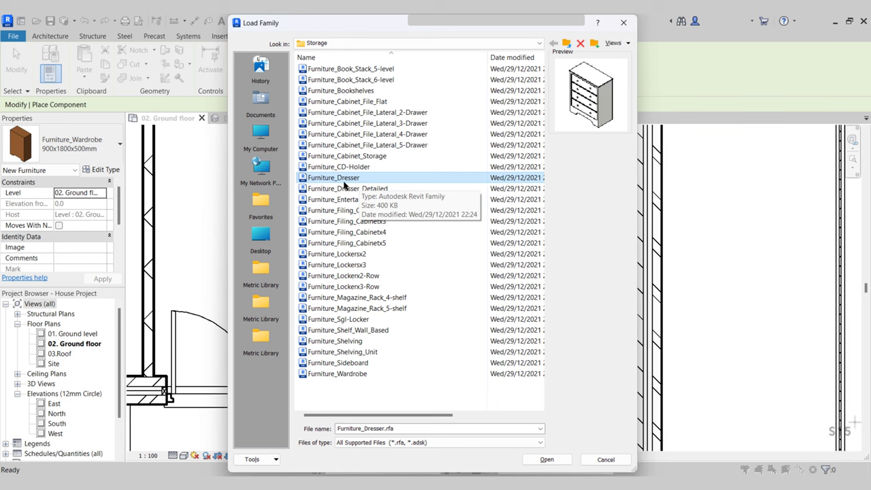
click(553, 461)
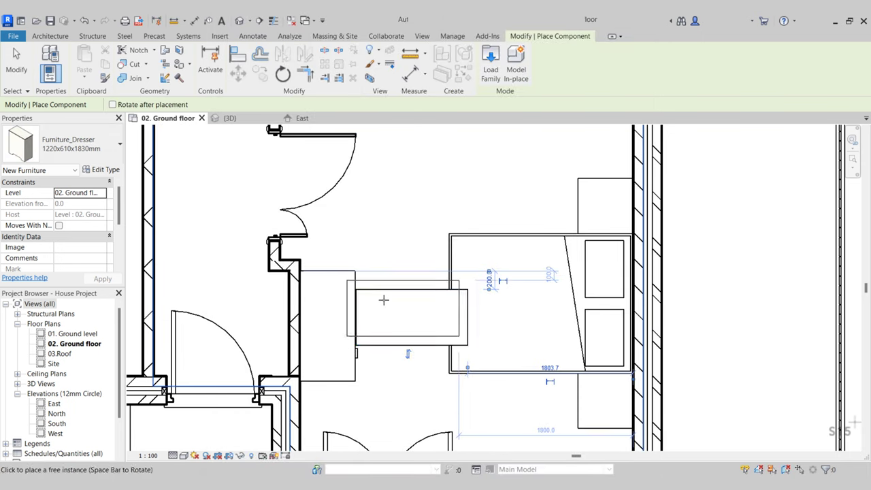
click(381, 299)
key(Escape)
key(Escape)
- Delete the wardrobe on the bedroom's west wall and rotate the dresser 90 degrees
click(353, 279)
key(Escape)
click(383, 295)
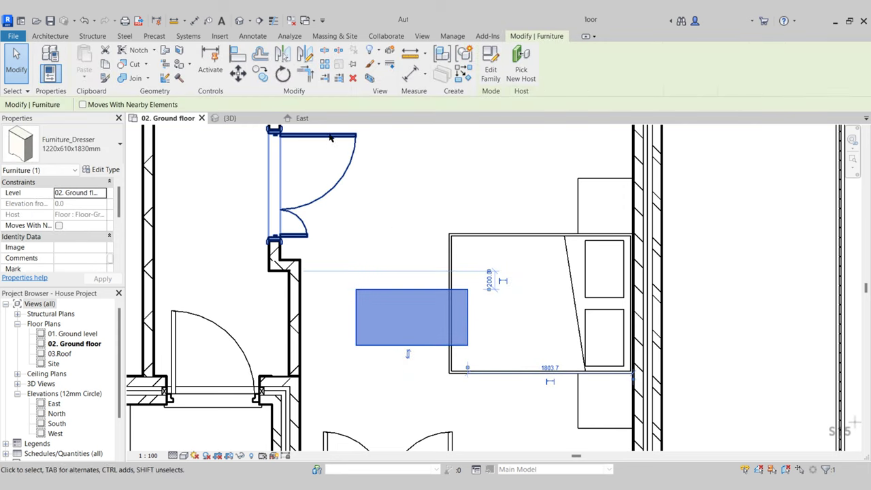
click(282, 73)
click(409, 226)
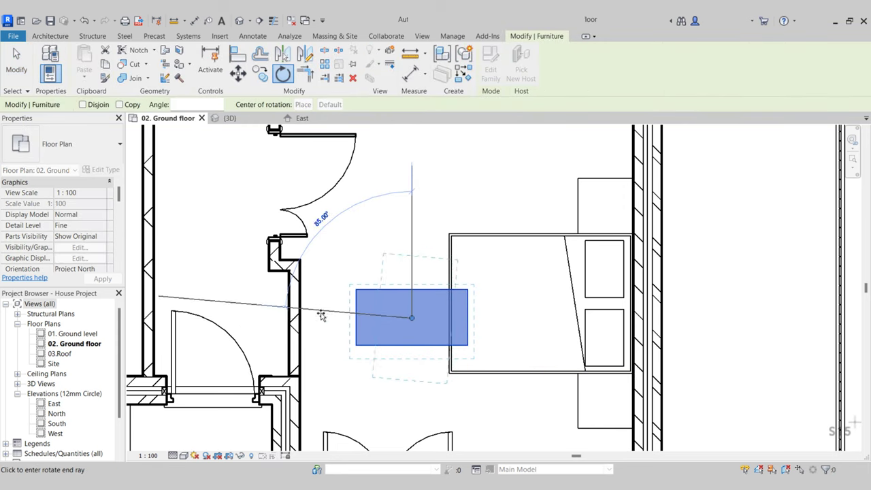
click(320, 316)
- Move the rotated dresser horizontally until its back rests against the bedroom's west wall
key(m)
key(v)
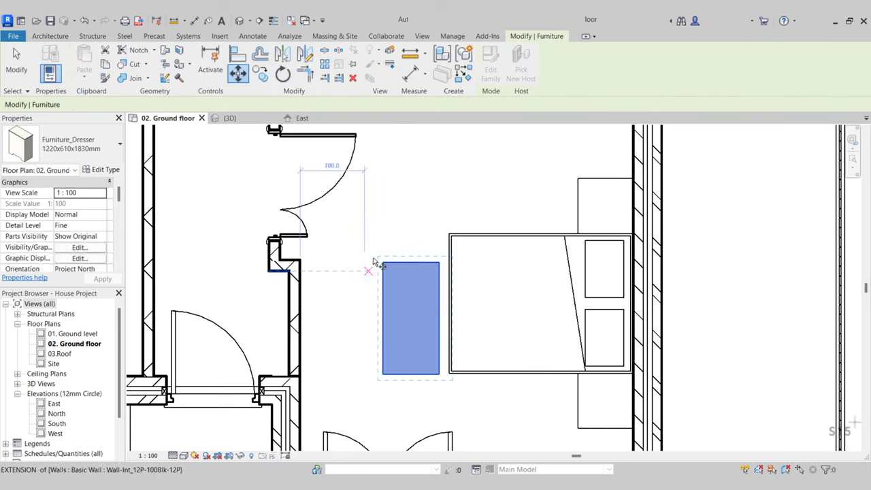
click(309, 264)
key(Escape)
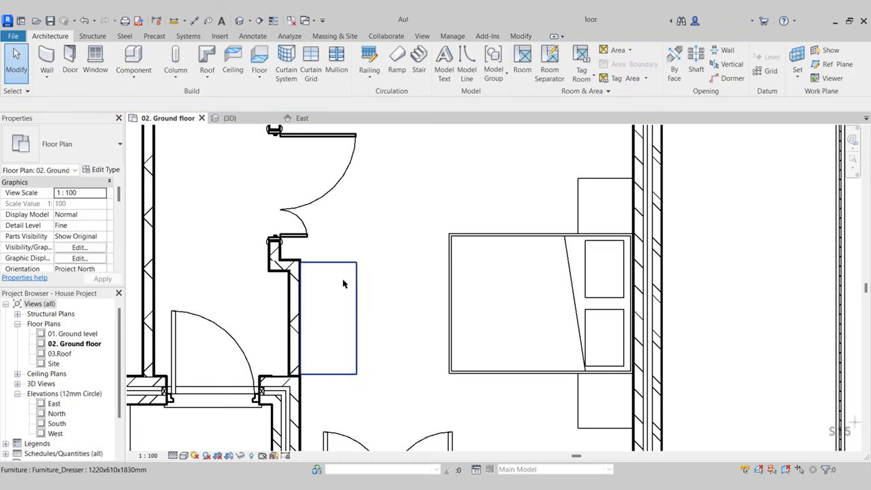
- Review the furnished bedroom and closet, and inspect the empty bathroom space east of the closet
scroll(333, 306, down, 3)
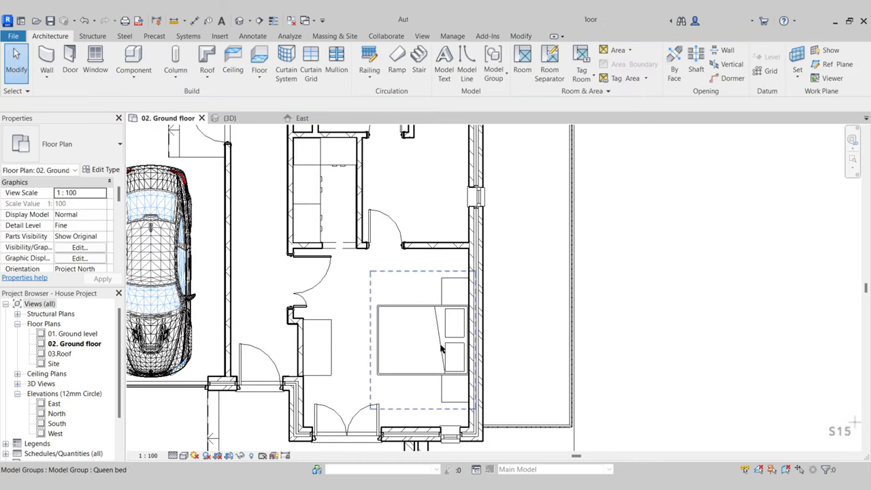
scroll(330, 275, up, 3)
middle_drag(329, 275, 322, 422)
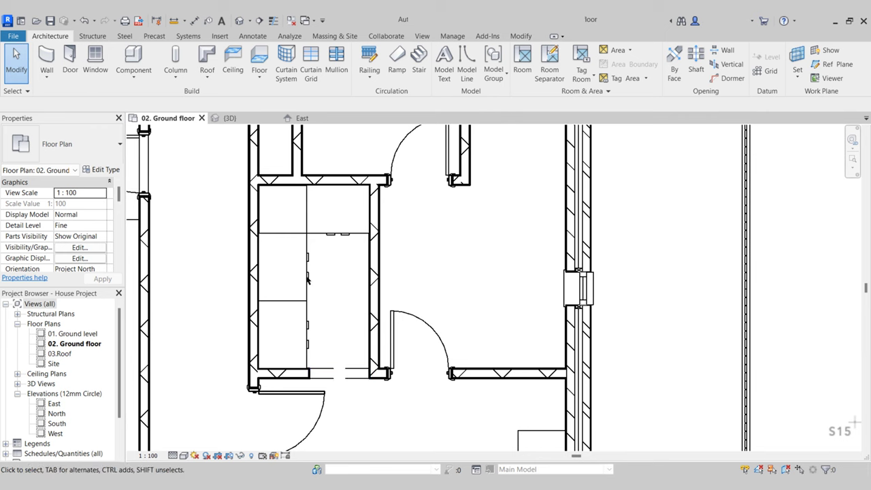
scroll(308, 295, down, 2)
scroll(308, 294, down, 1)
middle_drag(338, 354, 338, 317)
middle_drag(412, 232, 407, 285)
scroll(392, 249, up, 1)
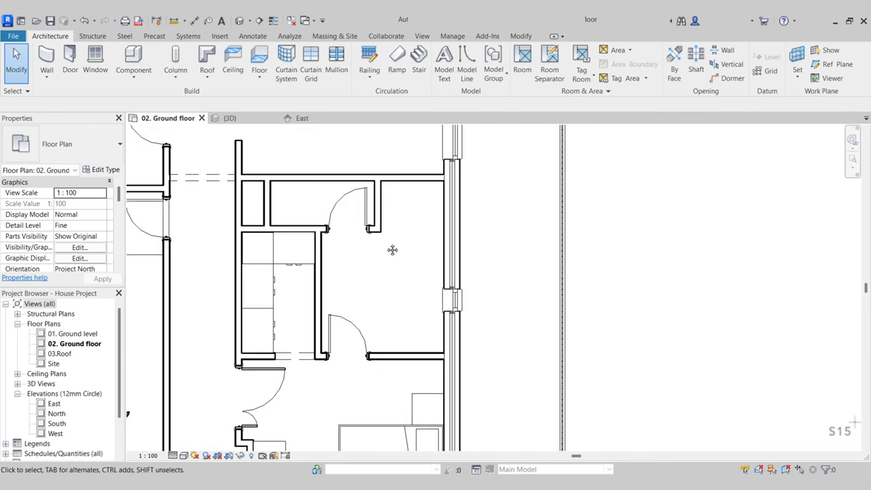
middle_drag(392, 250, 392, 266)
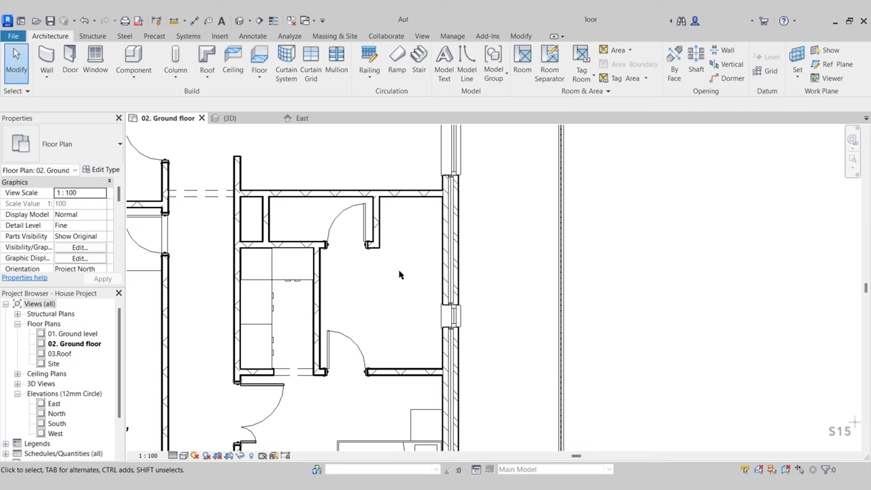
scroll(399, 275, up, 1)
middle_drag(399, 275, 373, 275)
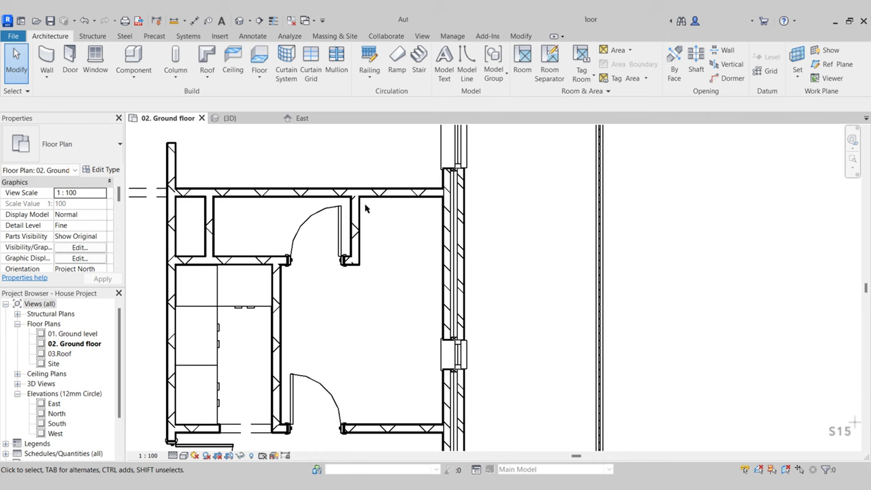
- Start loading a component family and open the UK library's Plumbing > Architectural > Fixtures > Showers folder
click(135, 61)
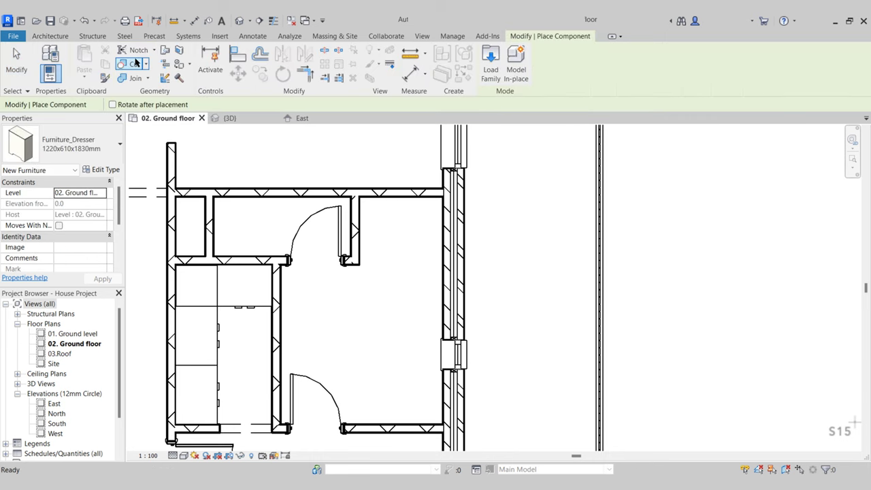
click(490, 73)
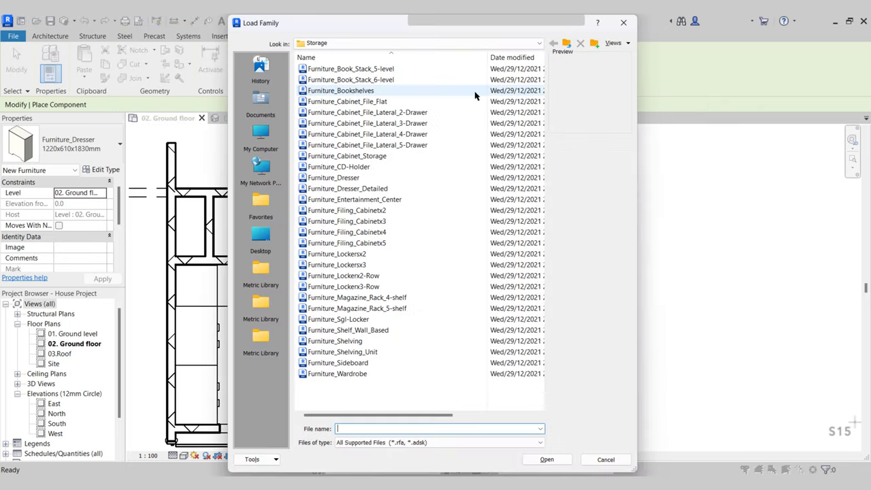
click(566, 43)
click(567, 44)
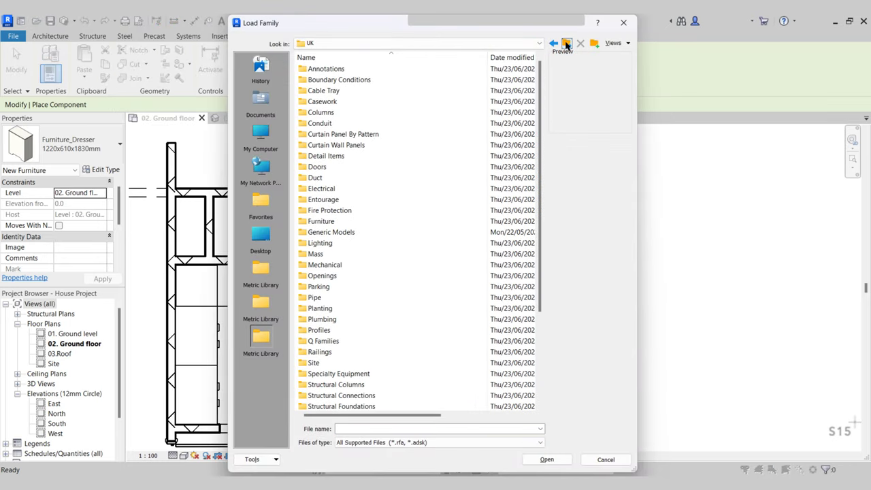
double_click(320, 319)
double_click(340, 76)
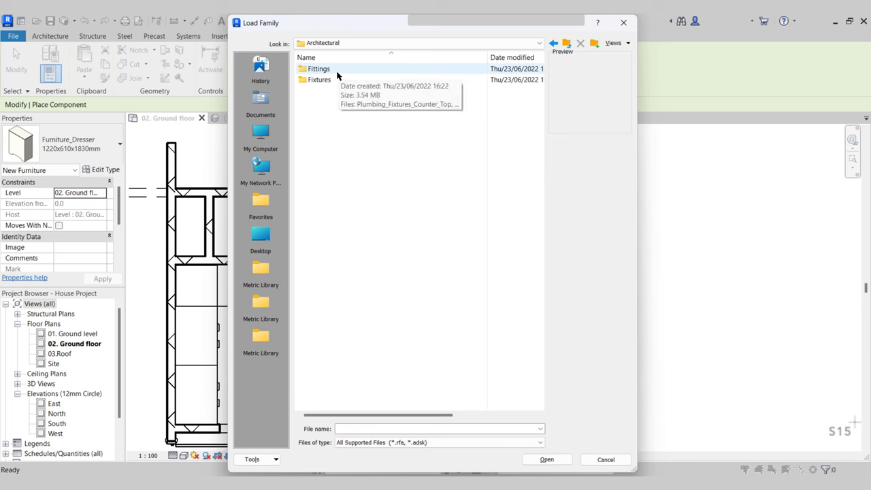
double_click(331, 80)
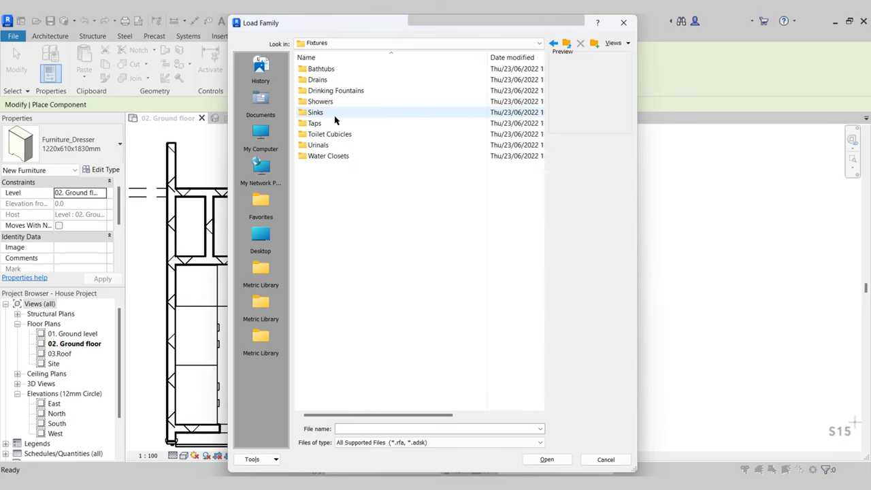
double_click(328, 102)
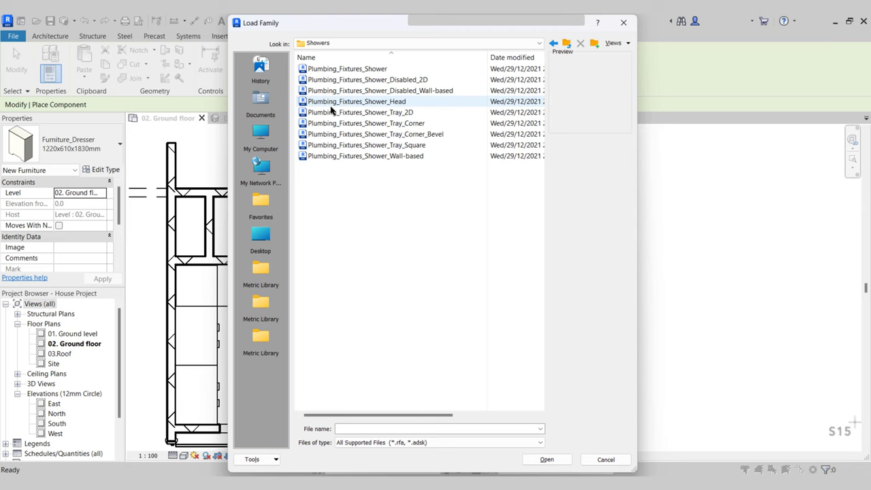
- Preview the shower families, load Plumbing_Fixtures_Shower_Tray_Square, and place a 1200x900mm tray in the bathroom just south of the northeast alcove
click(372, 71)
click(373, 81)
click(370, 91)
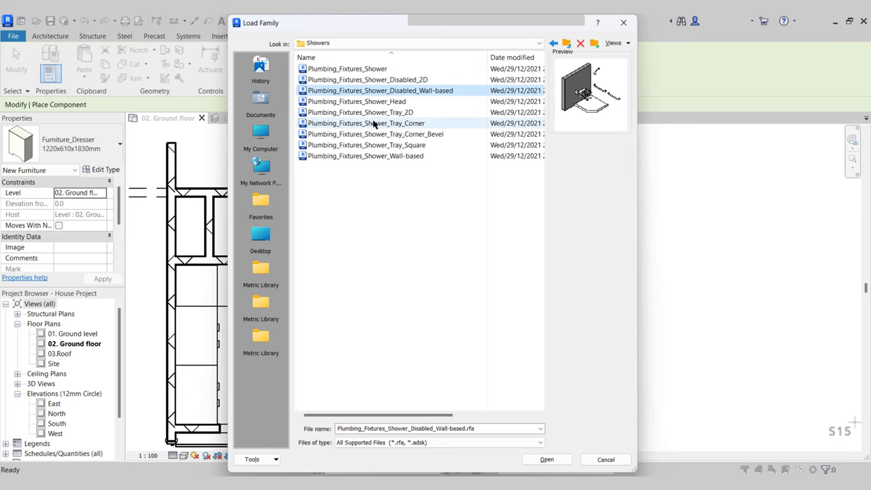
click(372, 124)
click(372, 145)
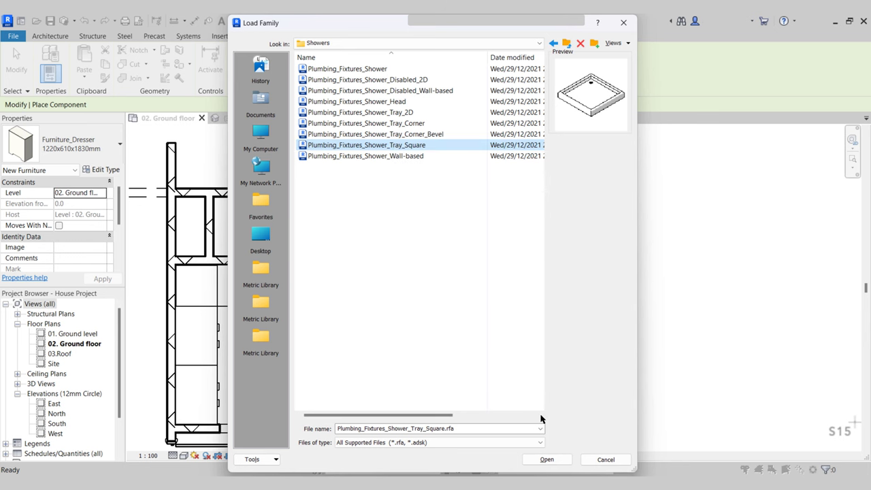
click(547, 460)
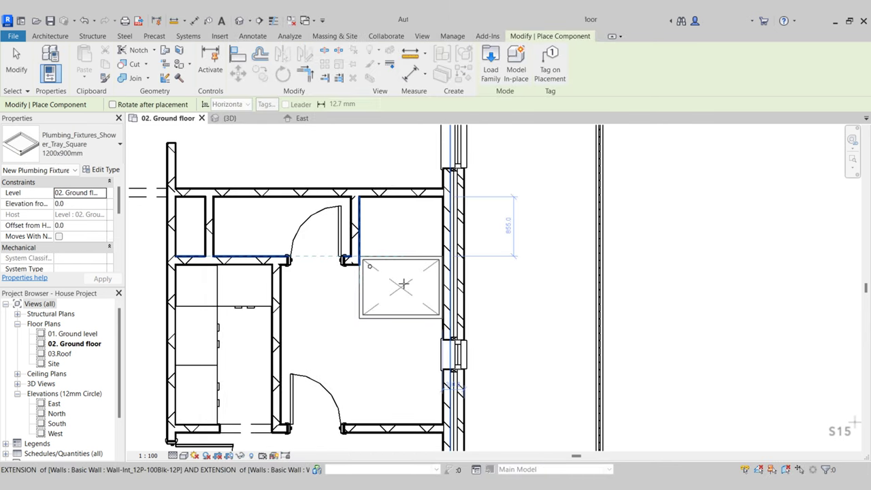
click(394, 298)
scroll(392, 314, up, 2)
key(Escape)
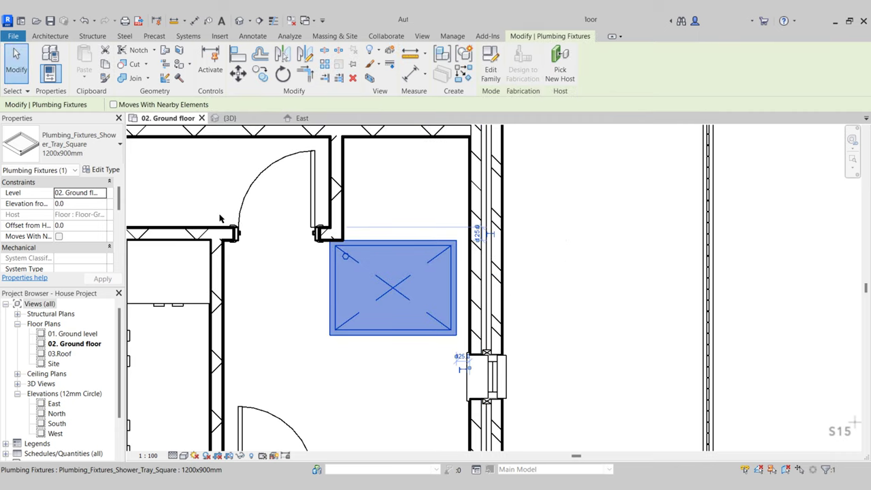
- Move the shower tray by its northeast corner into the bathroom's northeast alcove, against the north and east walls
click(237, 74)
scroll(440, 231, up, 2)
click(462, 242)
middle_drag(463, 231, 418, 316)
scroll(439, 199, up, 2)
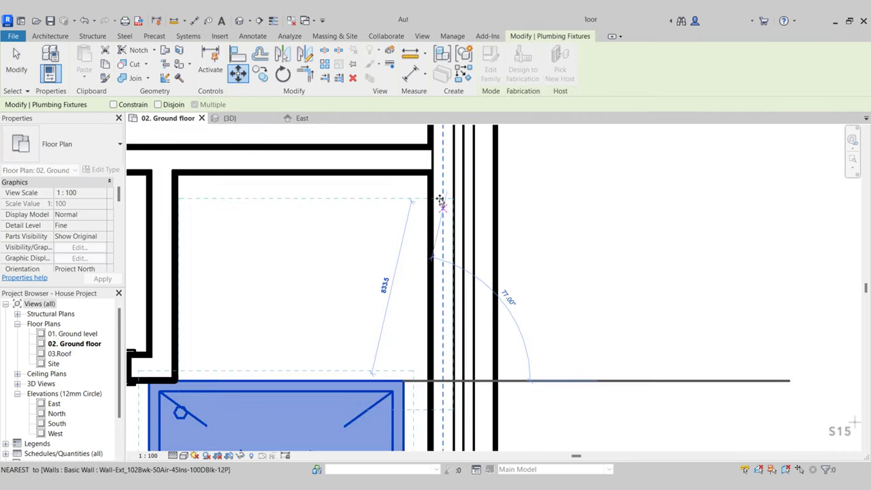
click(440, 201)
scroll(500, 246, down, 3)
key(Escape)
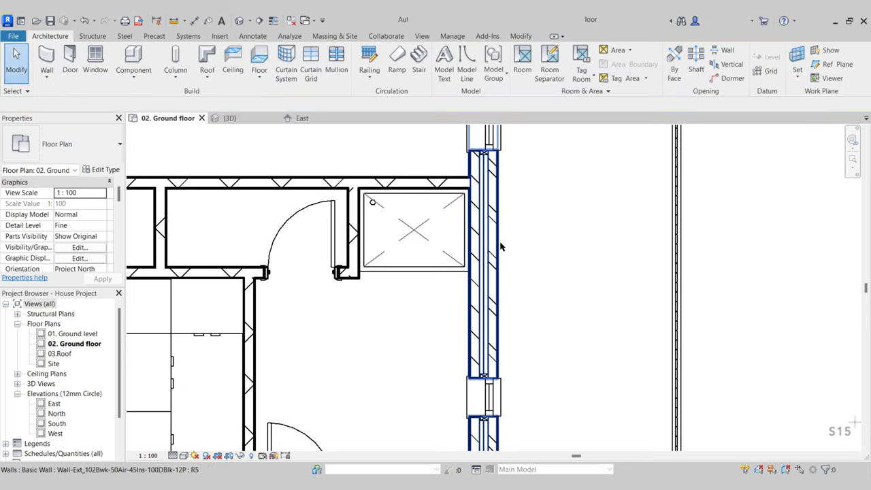
- Start loading another component family for the bathroom and open the Sinks folder under Fixtures
scroll(385, 280, down, 2)
middle_drag(386, 280, 392, 231)
middle_drag(434, 326, 443, 301)
scroll(443, 301, up, 1)
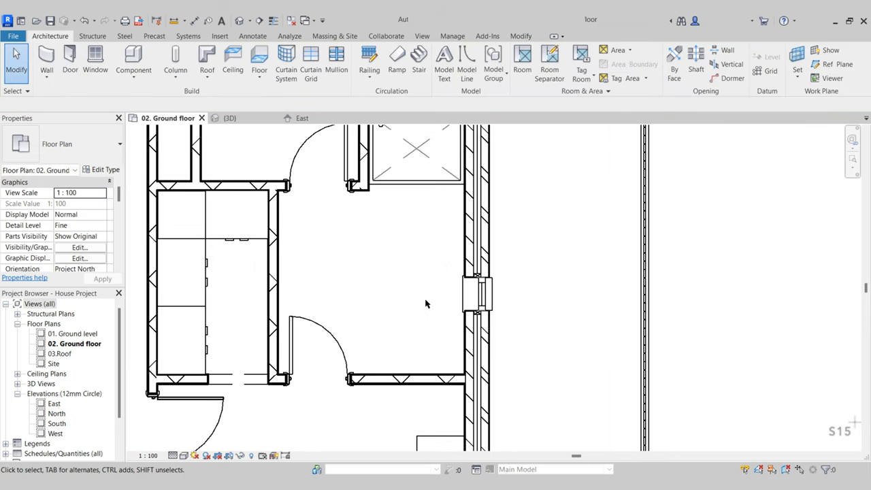
click(138, 56)
click(494, 79)
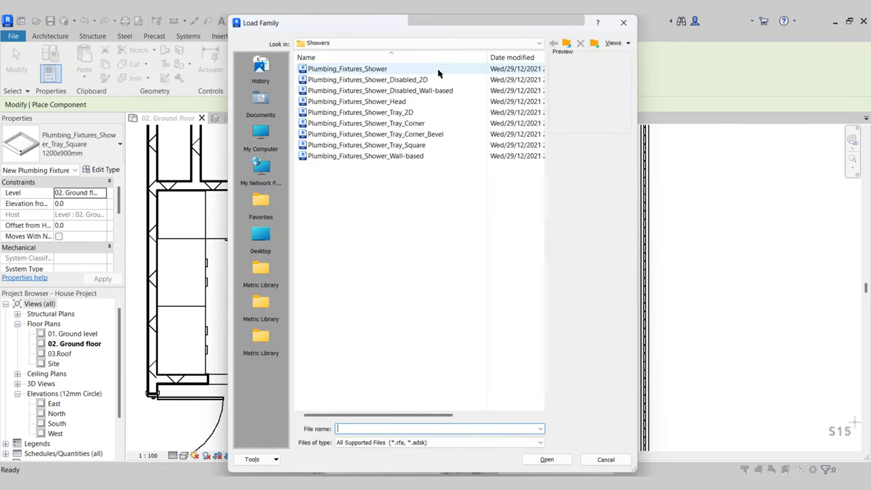
click(565, 43)
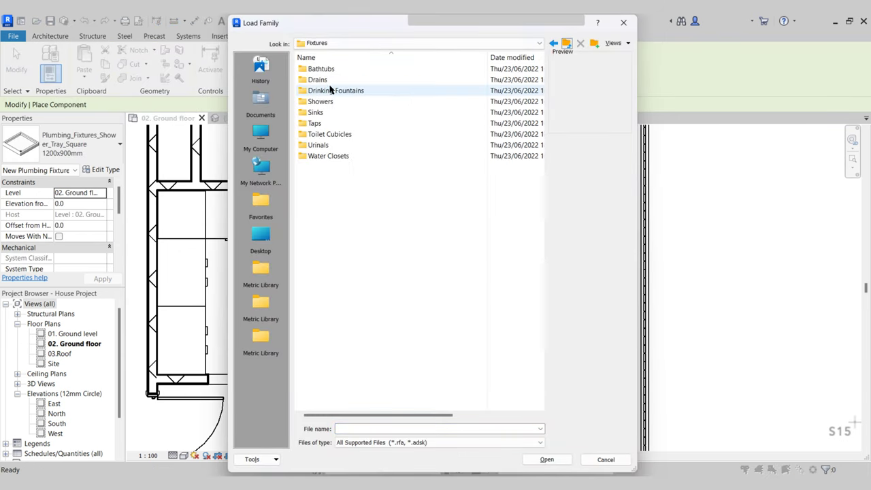
double_click(321, 115)
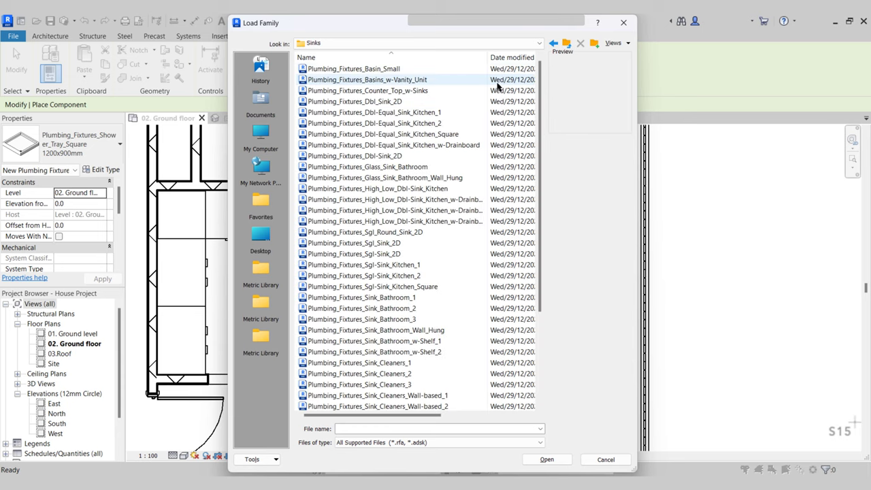
- Load the Plumbing_Fixtures_Sink_Bathroom_w-Shelf_1 family and place a 980x560x30mm_Shelf sink in the southern part of the bathroom
mouse_move(541, 76)
mouse_down()
mouse_move(541, 239)
mouse_move(541, 83)
mouse_up()
scroll(521, 170, up, 1)
click(381, 69)
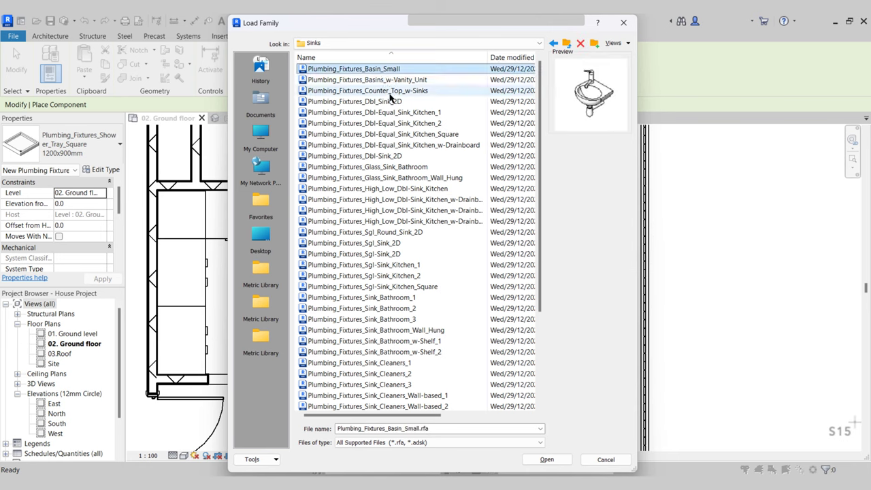
scroll(392, 102, down, 2)
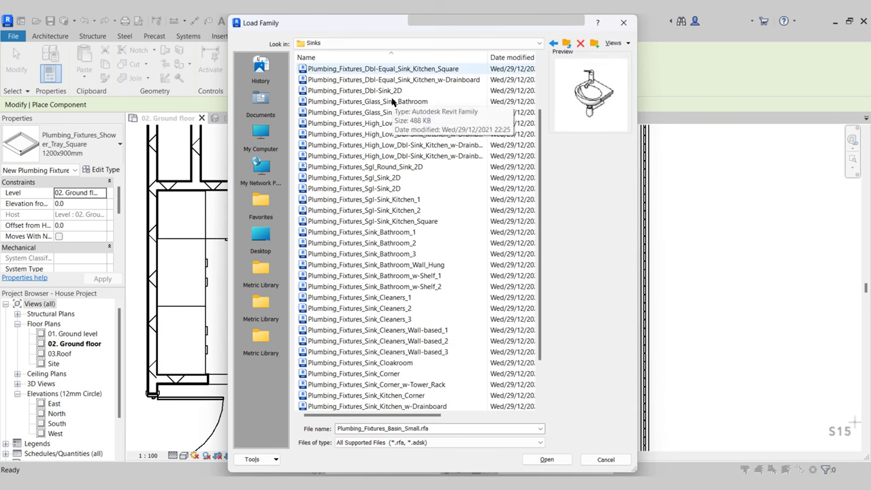
click(405, 277)
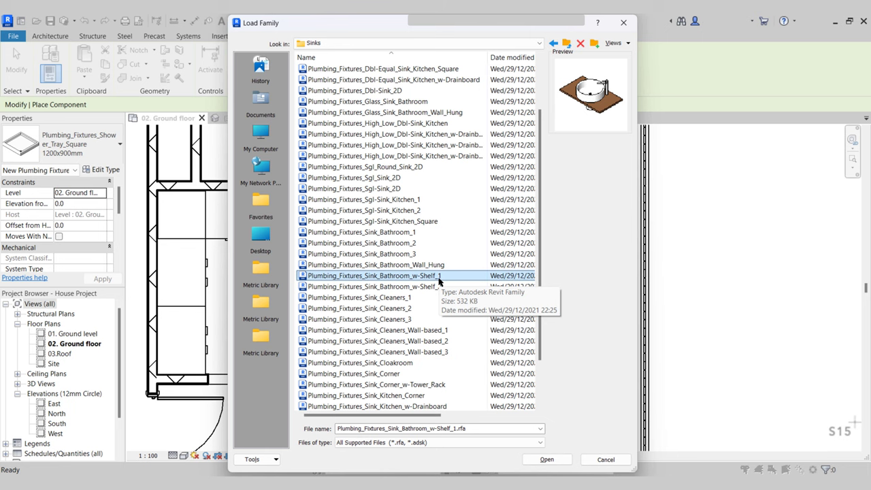
click(546, 459)
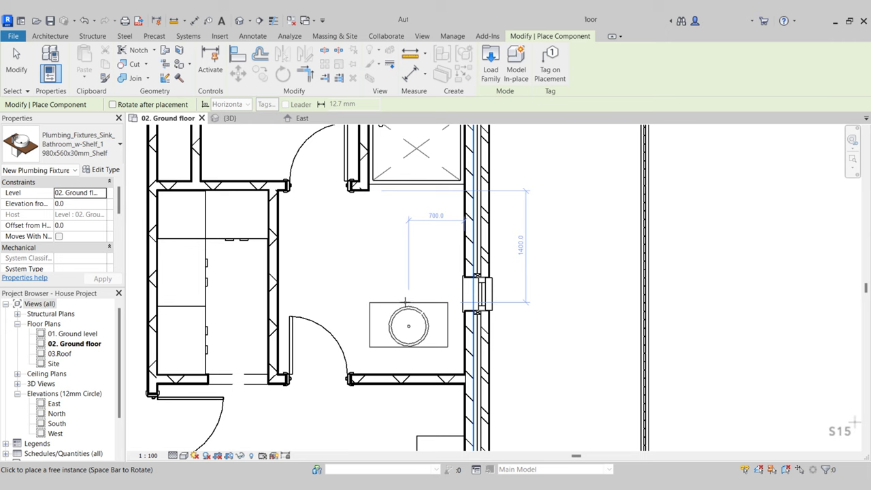
click(406, 301)
key(Escape)
key(Escape)
- Rotate the bathroom sink 90 degrees clockwise so its long side runs parallel to the east wall
click(416, 313)
scroll(418, 311, up, 3)
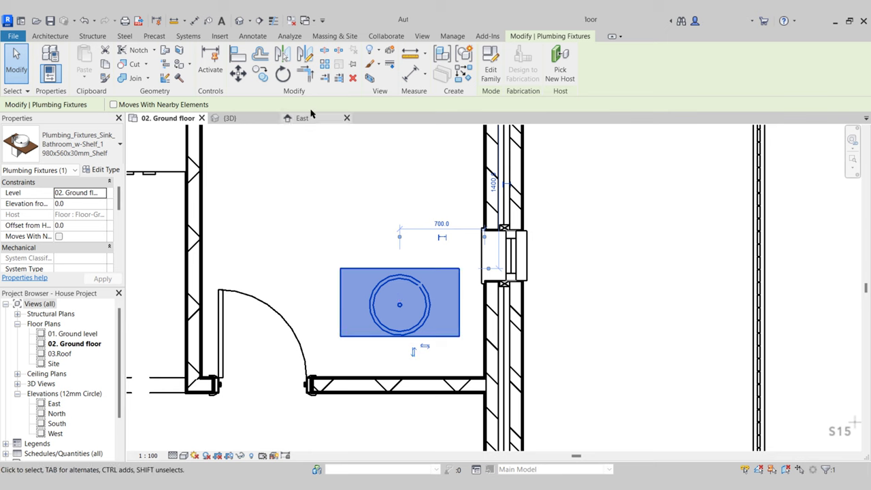
click(284, 77)
click(402, 183)
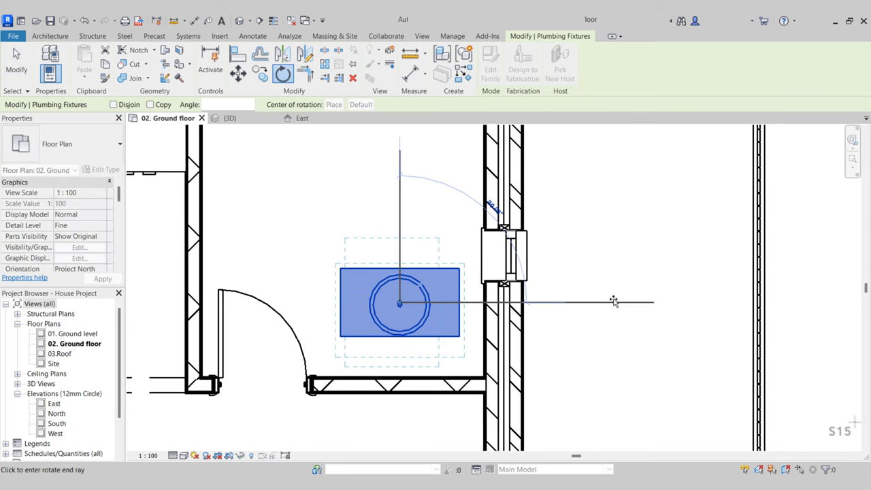
click(614, 299)
- Move the rotated sink by its southeast corner into the bathroom's southeast corner, against the east and south walls
click(240, 74)
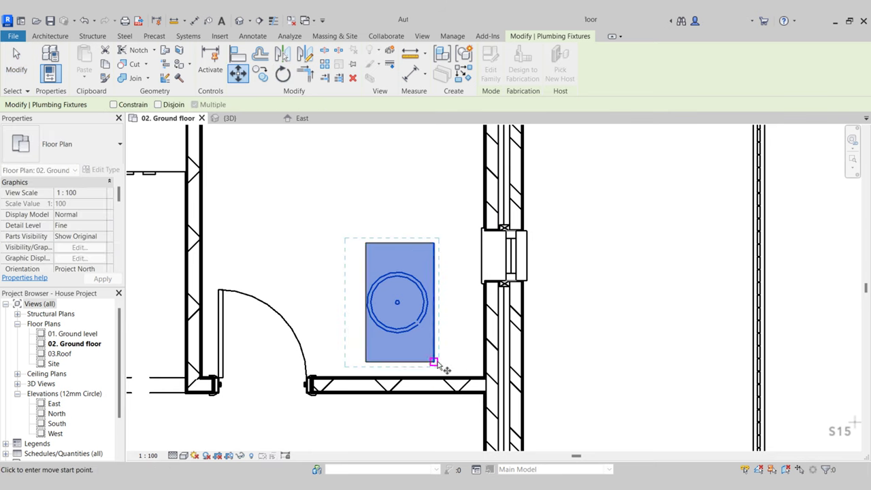
click(433, 361)
scroll(438, 360, up, 3)
click(527, 392)
scroll(527, 392, down, 2)
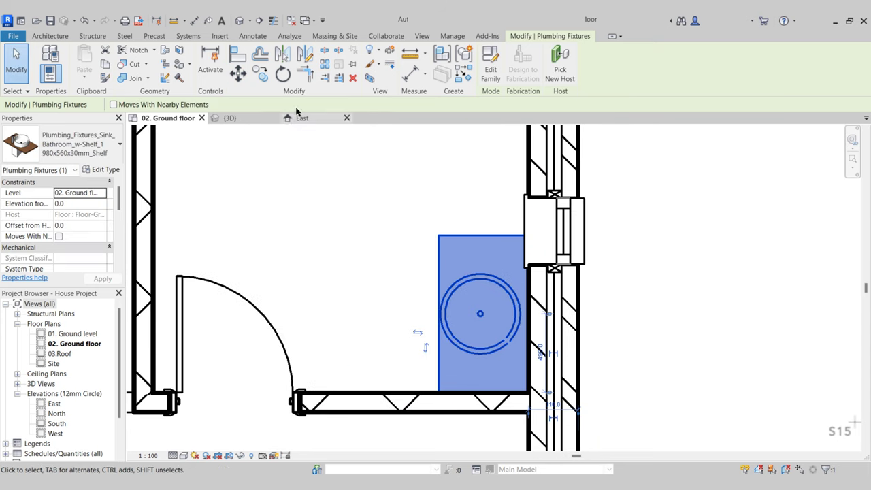
- Mirror a copy of the sink about its north edge to make a double sink along the east wall
click(287, 62)
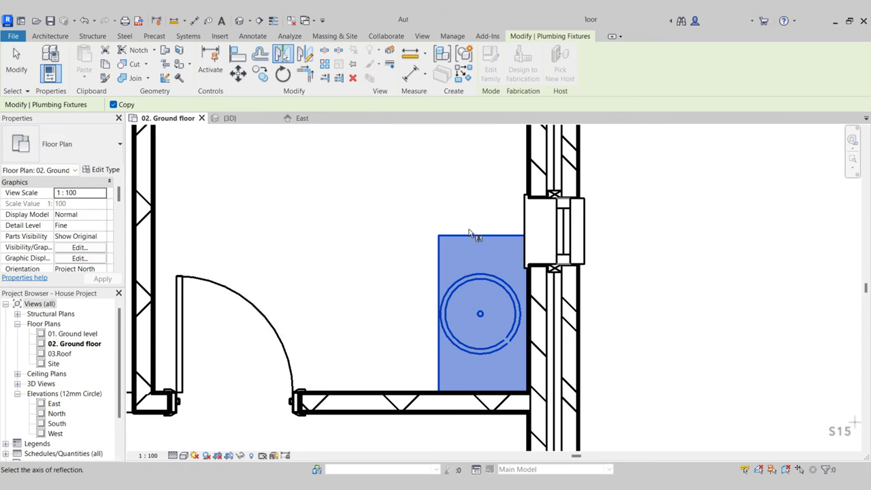
click(466, 236)
scroll(419, 338, down, 2)
key(Escape)
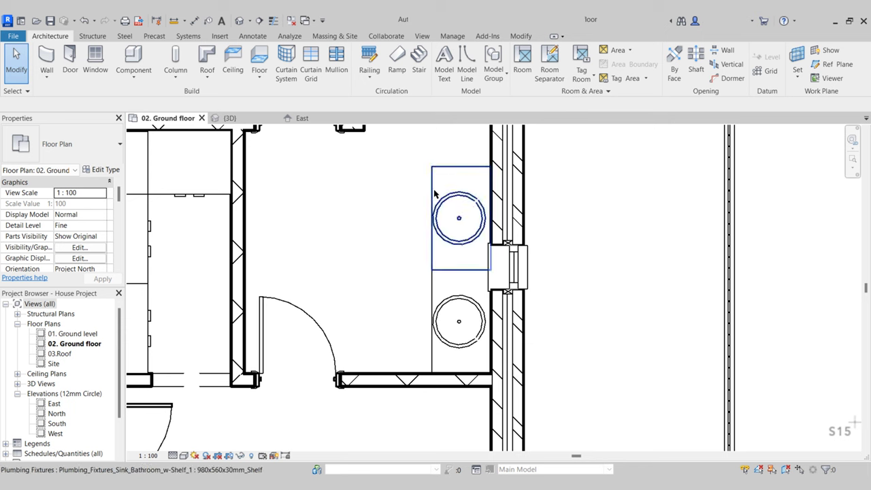
- Start loading a toilet family and open the Water Closets folder under Fixtures
scroll(397, 235, down, 1)
middle_drag(403, 239, 494, 334)
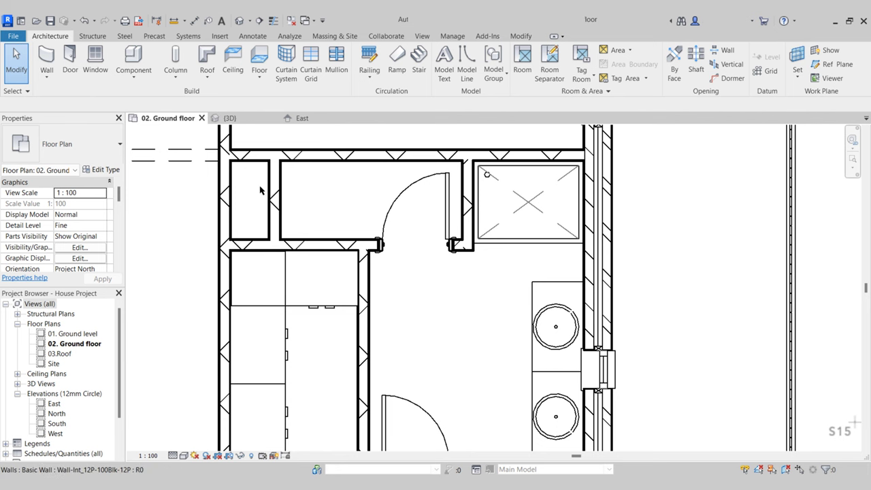
click(146, 55)
click(493, 67)
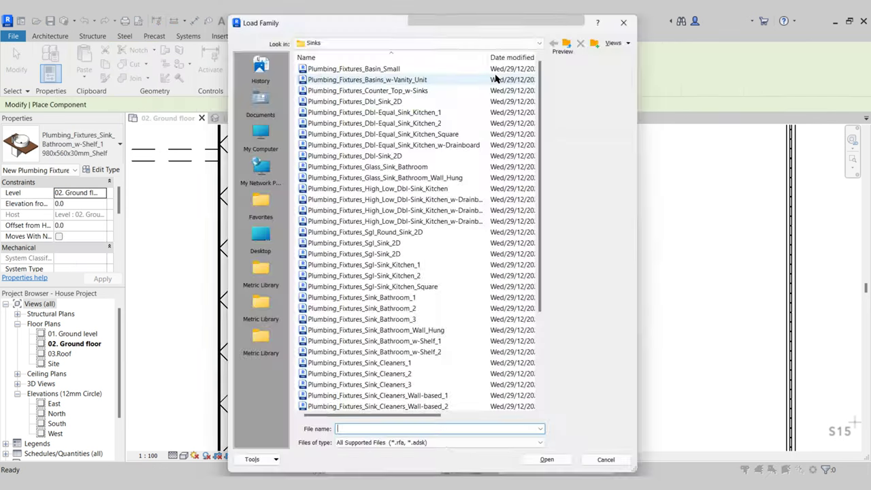
click(568, 44)
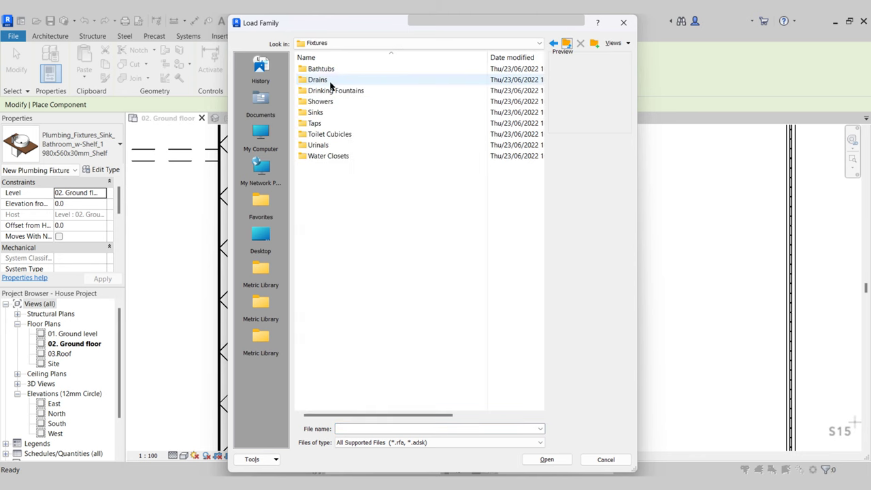
double_click(322, 156)
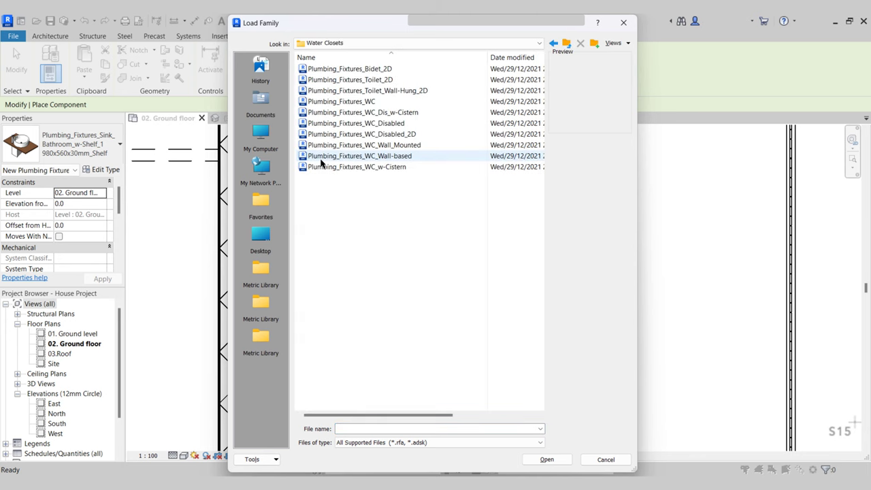
- Preview several toilet families in the Water Closets folder and load Plumbing_Fixtures_WC_Wall_Mounted
click(403, 70)
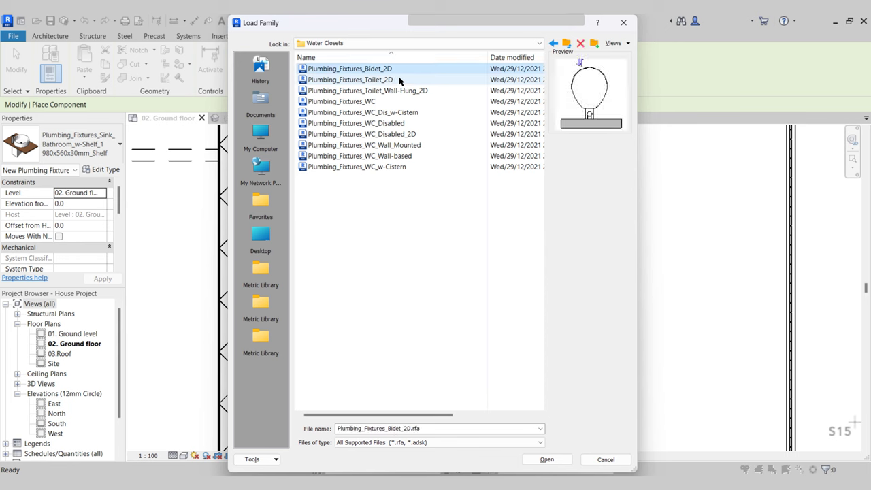
click(400, 80)
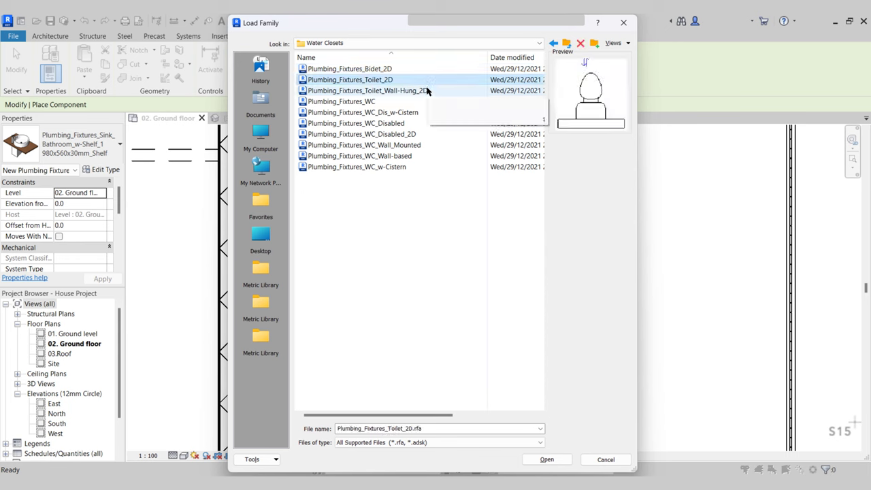
click(433, 91)
click(392, 102)
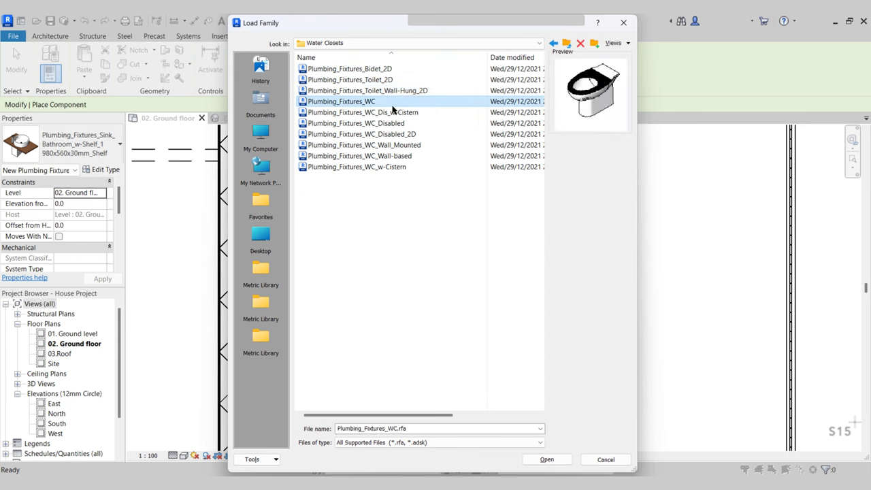
click(417, 157)
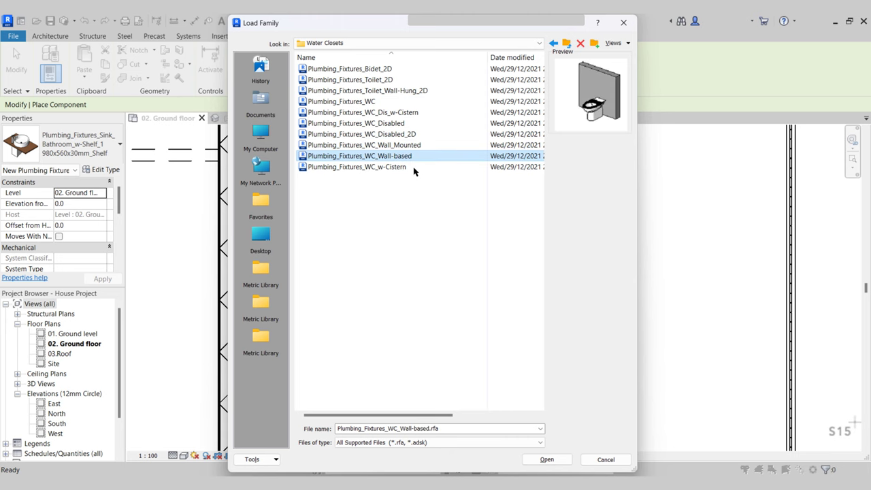
click(379, 147)
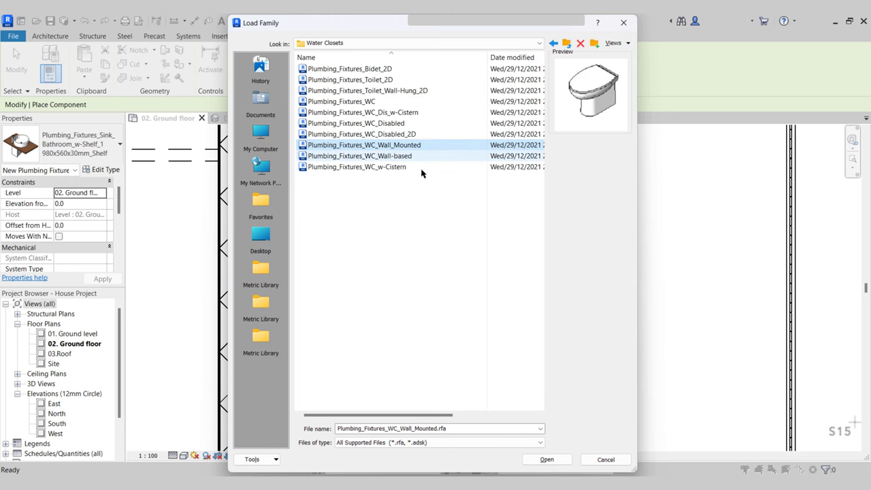
click(548, 459)
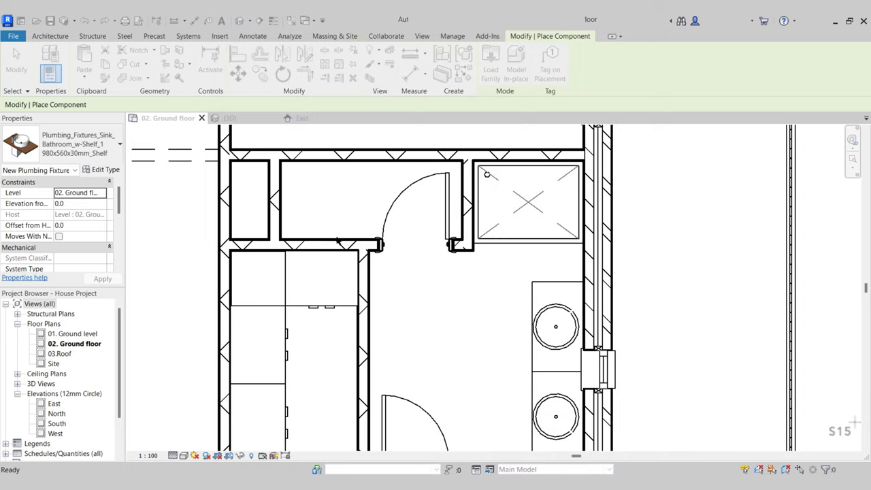
- Place the 540x360x410mm wall-mounted toilet in the small compartment west of the shower, rotated with its back against the compartment's west wall
scroll(308, 197, up, 3)
key(space)
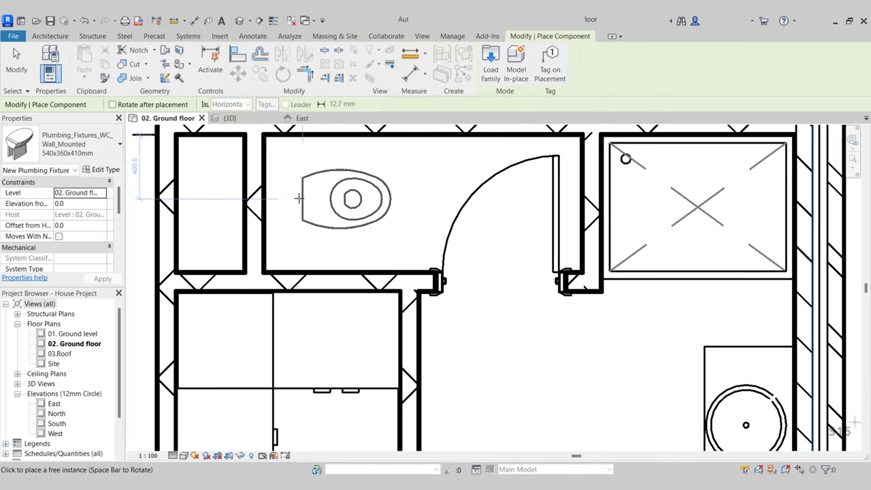
click(264, 203)
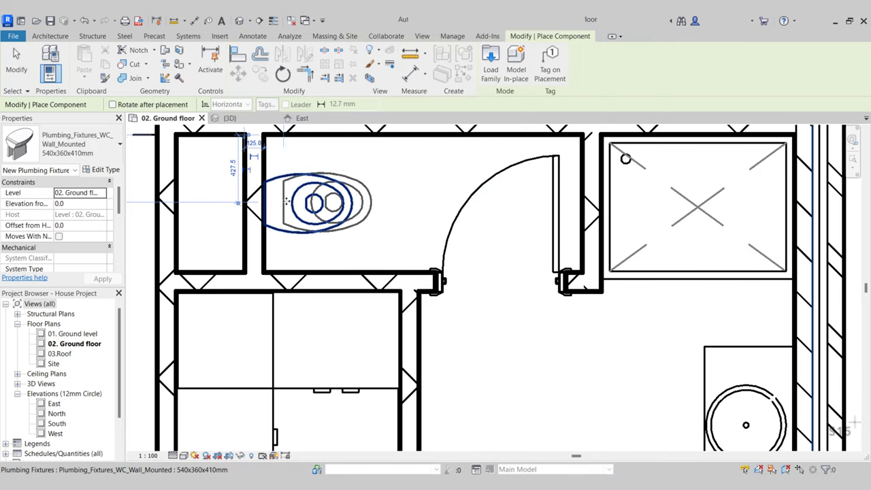
scroll(303, 206, down, 2)
key(Escape)
key(Escape)
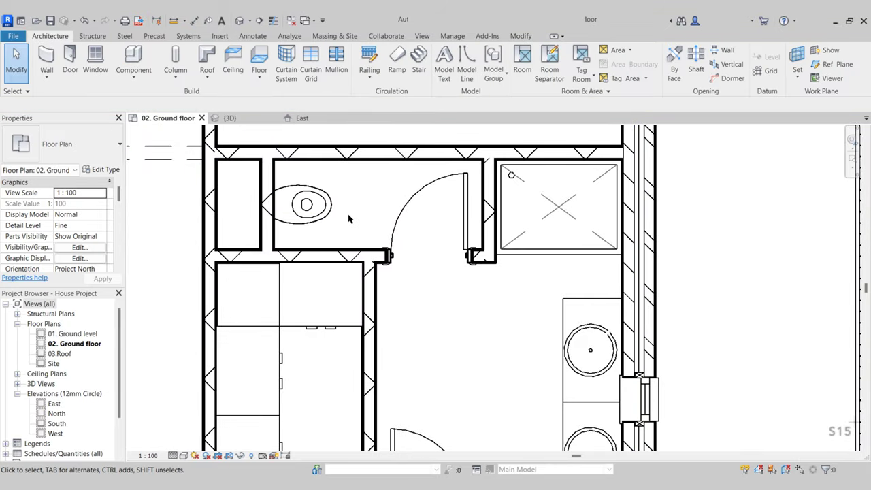
scroll(348, 219, down, 3)
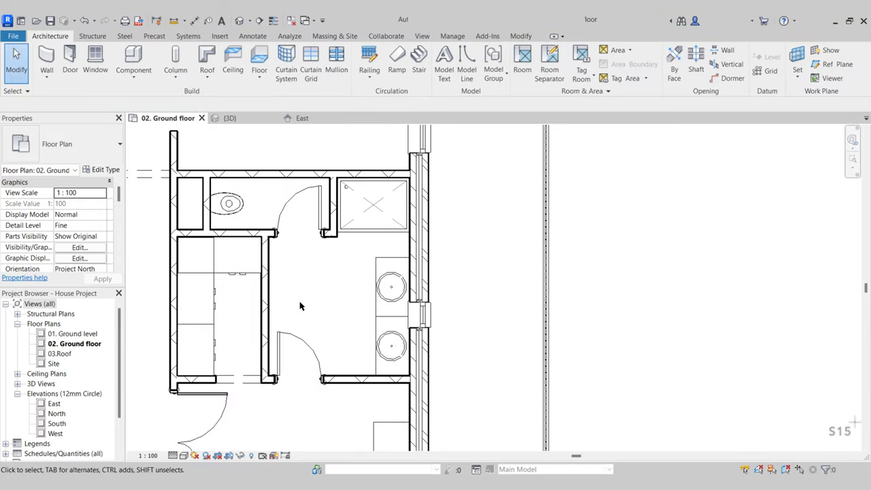
scroll(308, 303, up, 3)
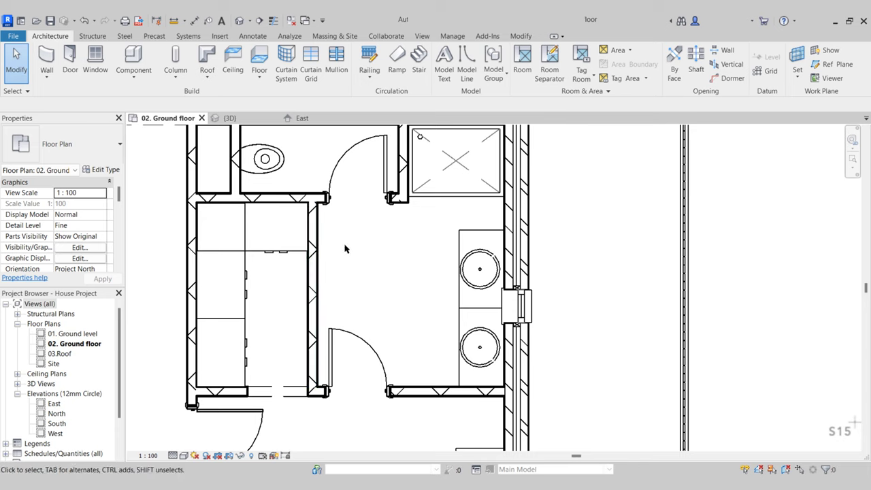
middle_drag(383, 373, 409, 333)
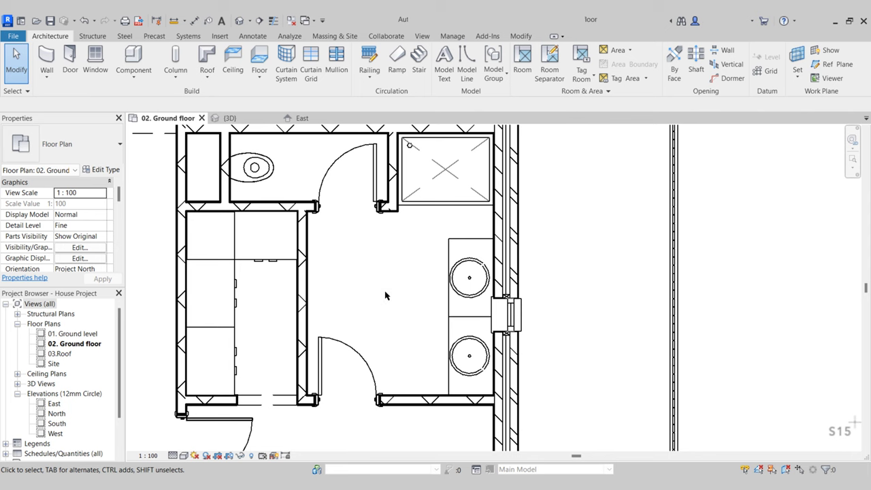
scroll(373, 284, down, 4)
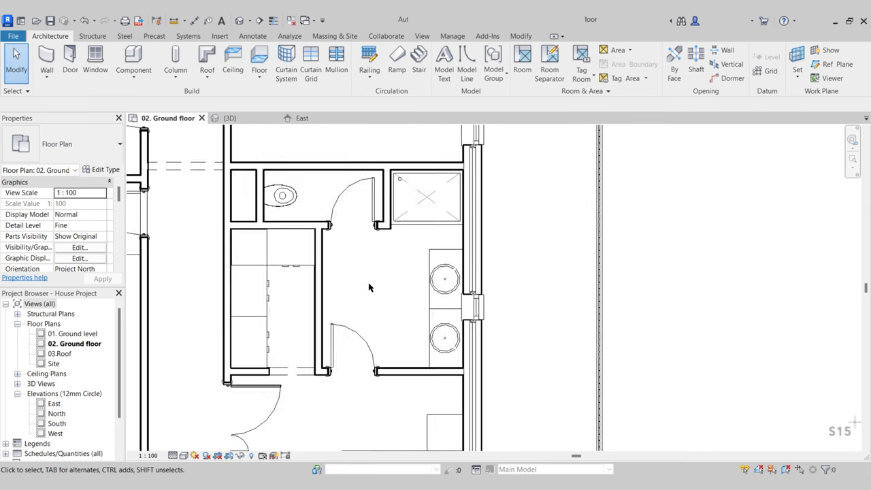
- Place a 900x900mm Plumbing_Fixtures_Shower_Tray_Square in the empty bathroom north of the west bedrooms, rotated so its drain faces southeast
middle_drag(344, 246, 565, 400)
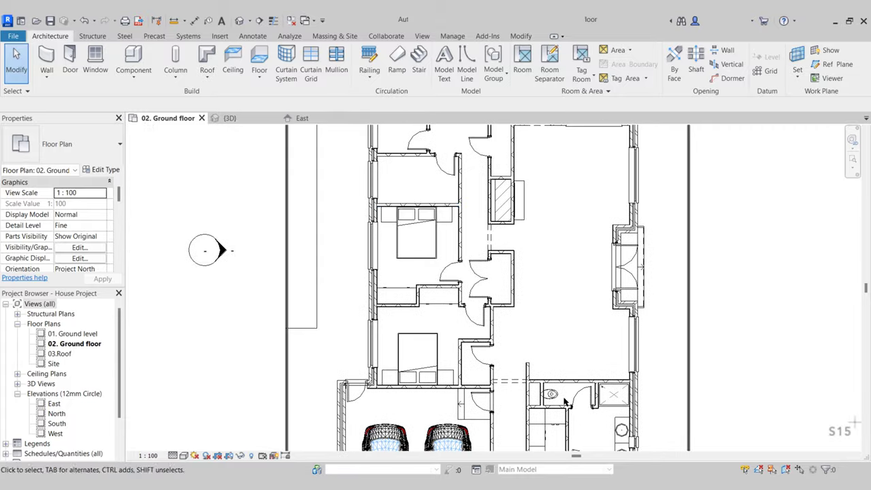
middle_drag(425, 235, 384, 275)
scroll(413, 235, up, 2)
scroll(381, 277, up, 2)
scroll(380, 281, up, 2)
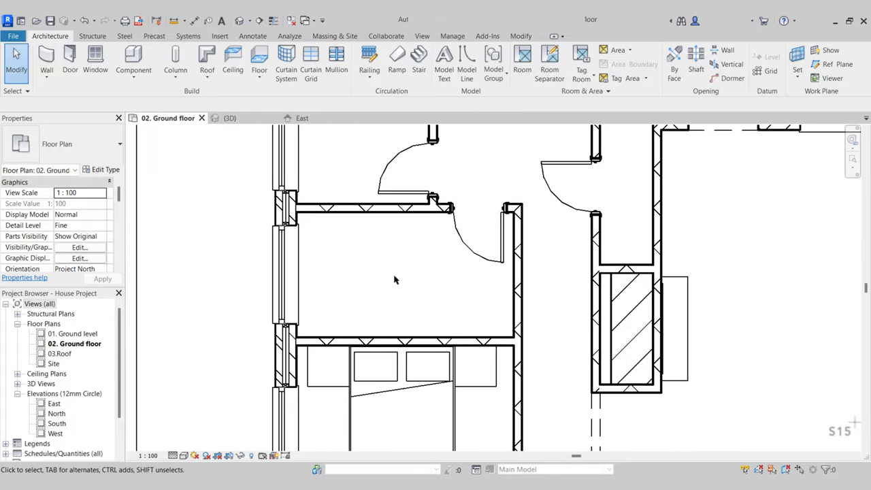
scroll(415, 254, up, 1)
middle_drag(402, 230, 377, 238)
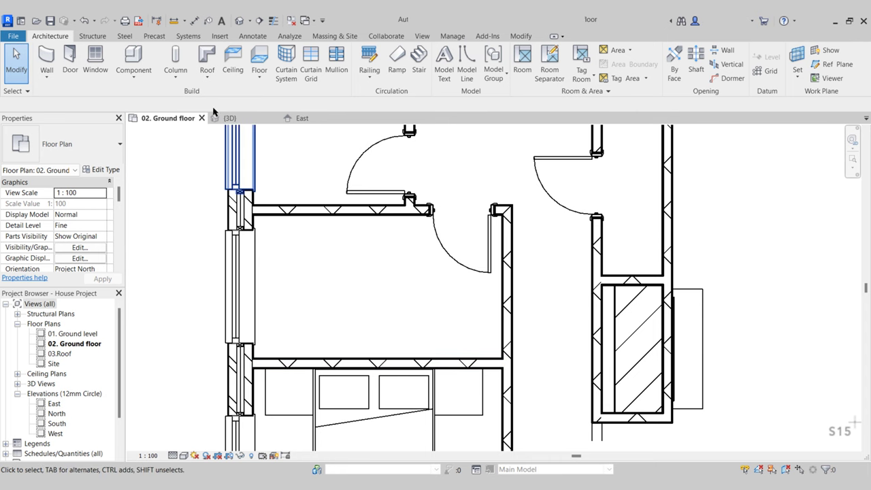
click(136, 57)
click(104, 138)
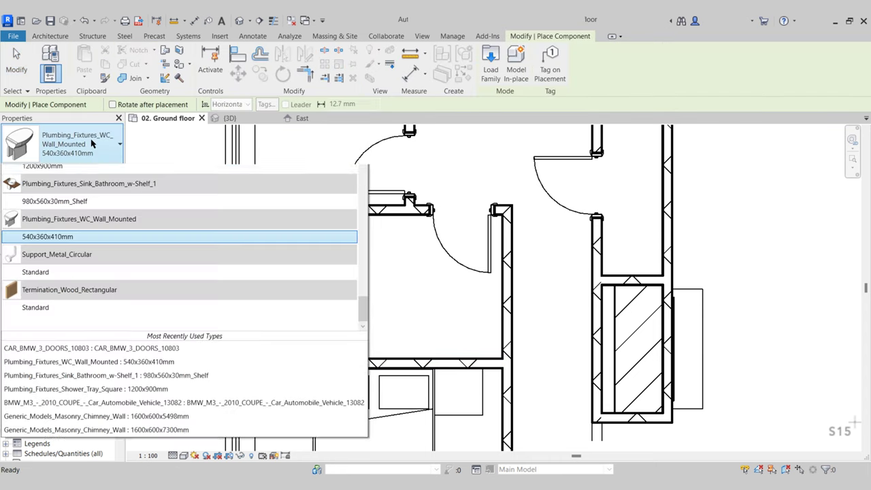
scroll(25, 273, up, 3)
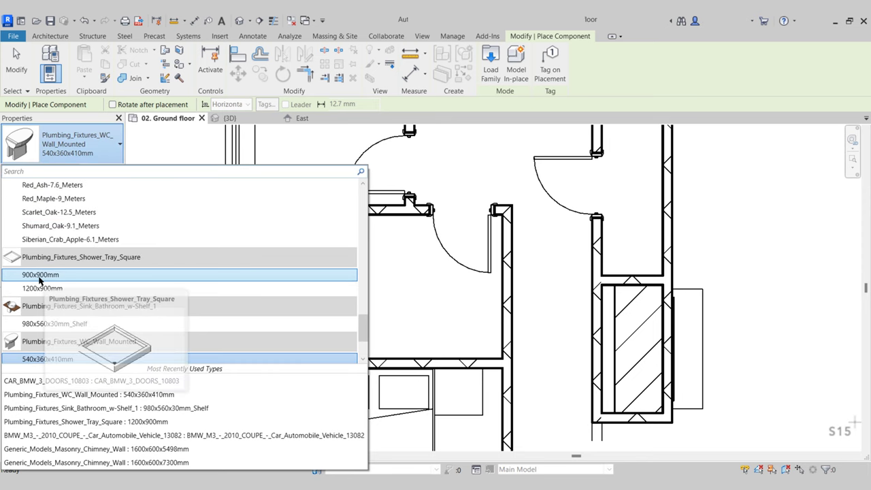
click(42, 274)
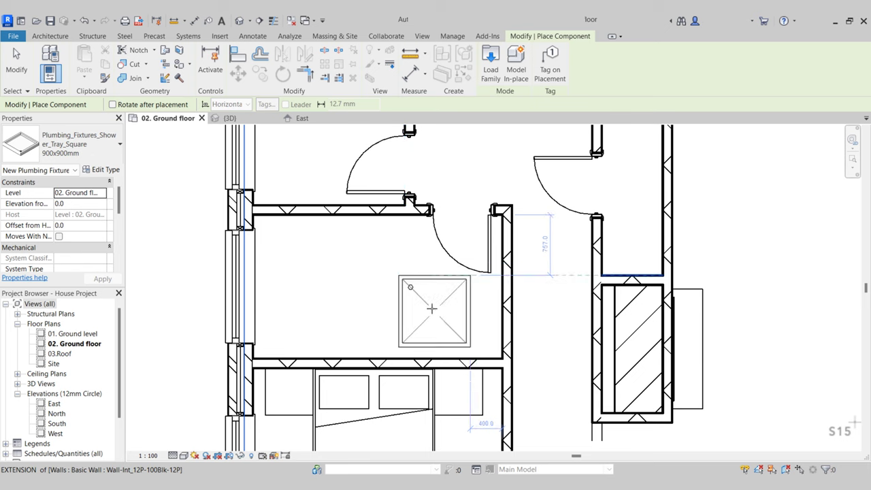
key(space)
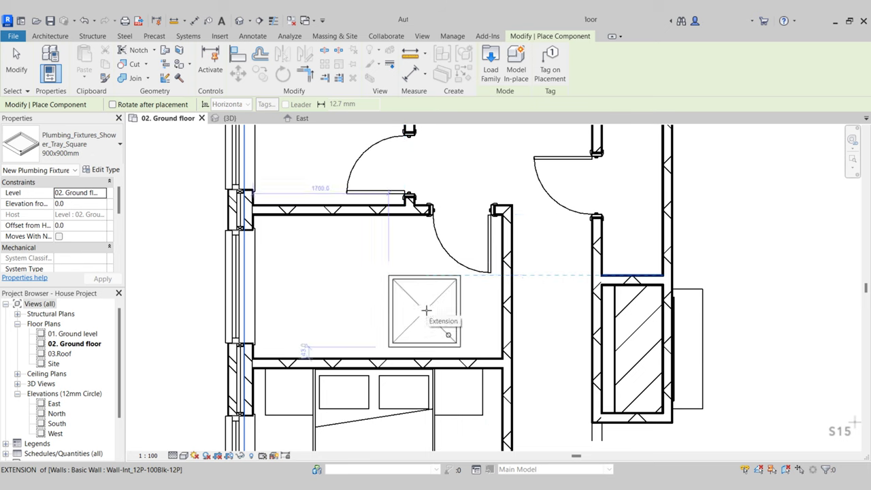
click(426, 310)
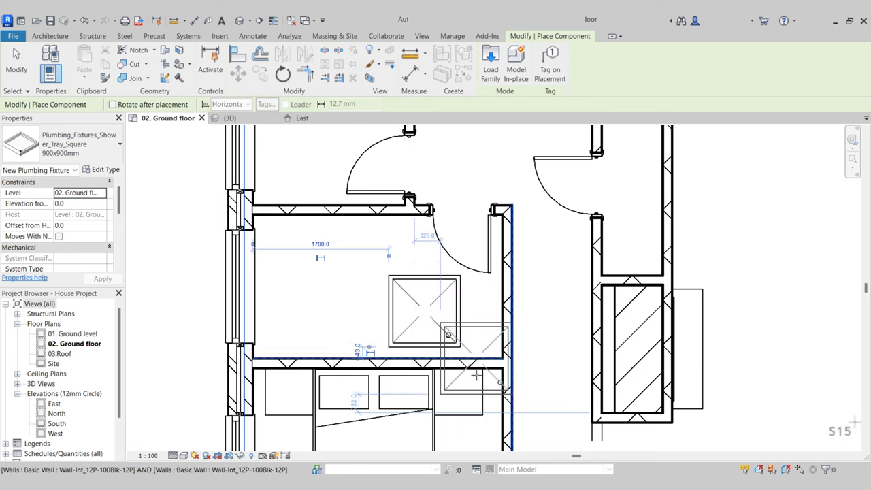
key(Escape)
- Move the 900x900mm shower tray by its southeast corner into the bathroom's southeast corner, against the east and south walls
click(408, 338)
key(m)
key(v)
scroll(490, 371, up, 4)
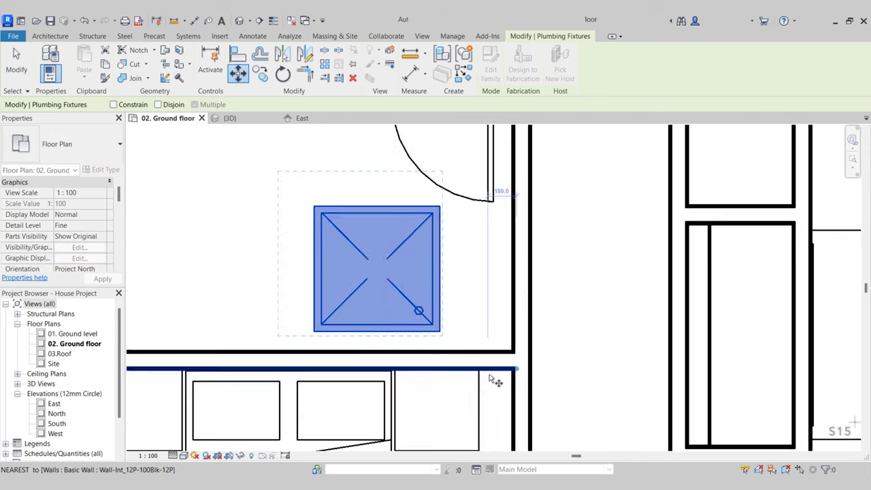
click(426, 319)
scroll(504, 337, up, 1)
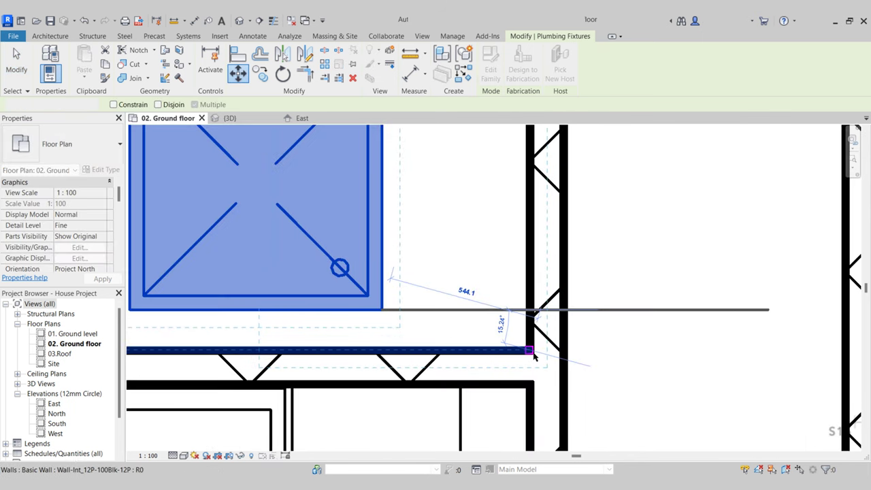
click(532, 350)
scroll(587, 374, down, 3)
click(356, 285)
middle_drag(357, 285, 374, 314)
- Start loading another component family and open the Bathtubs folder under Fixtures
click(134, 60)
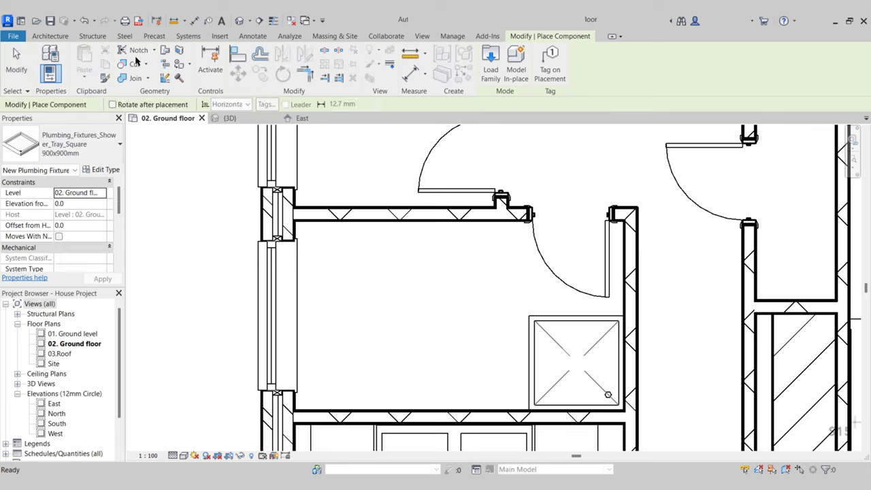
click(491, 65)
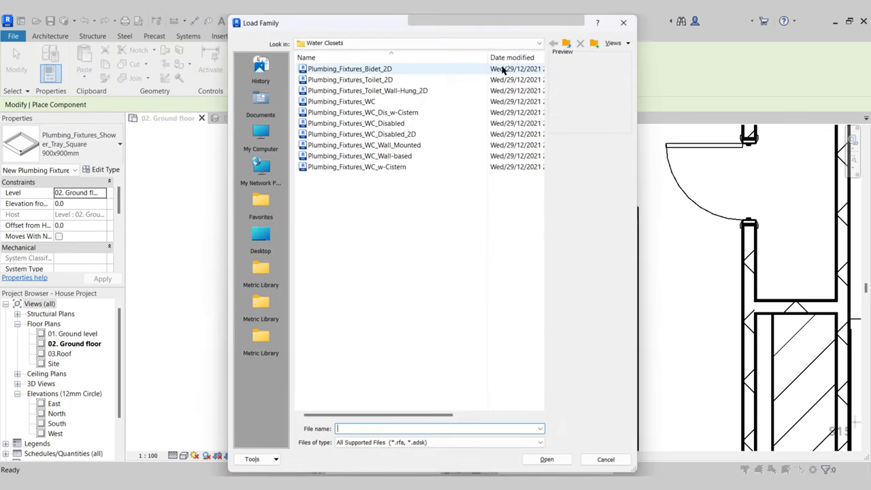
click(567, 44)
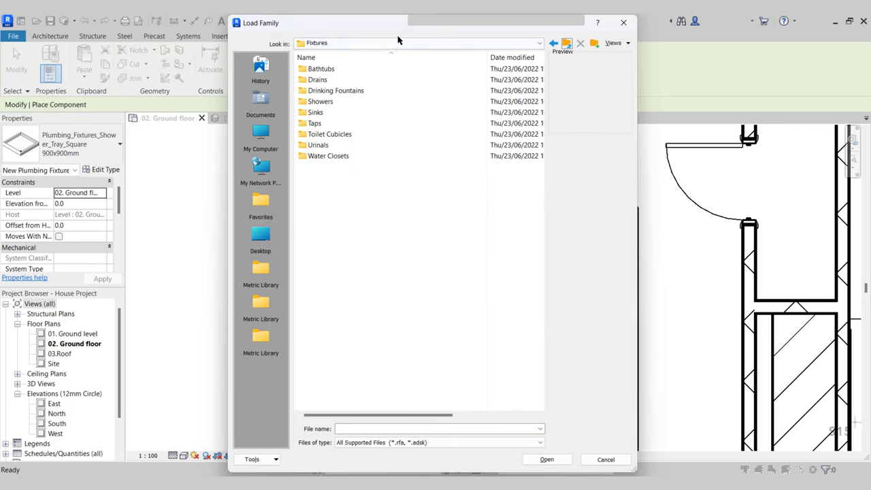
double_click(329, 69)
- Preview the bathtub families and load Plumbing_Fixtures_Bath_1
click(355, 70)
click(389, 81)
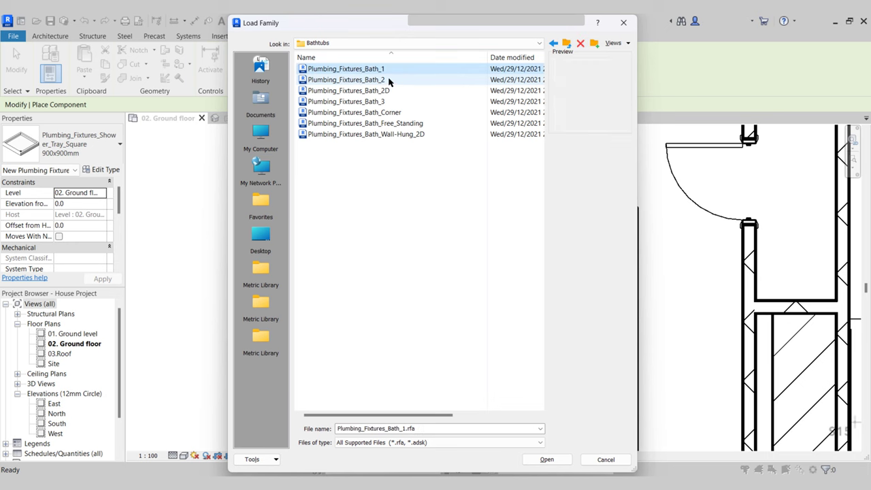
click(385, 91)
click(381, 103)
click(385, 114)
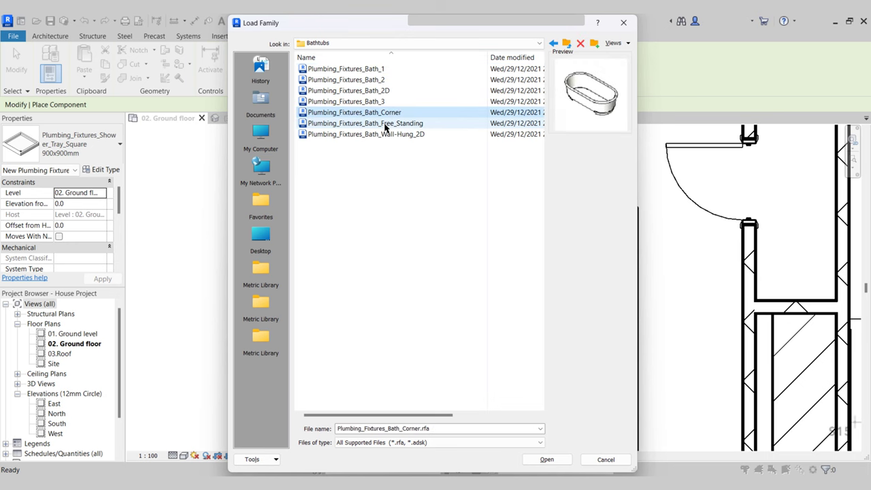
click(387, 124)
click(391, 135)
click(372, 70)
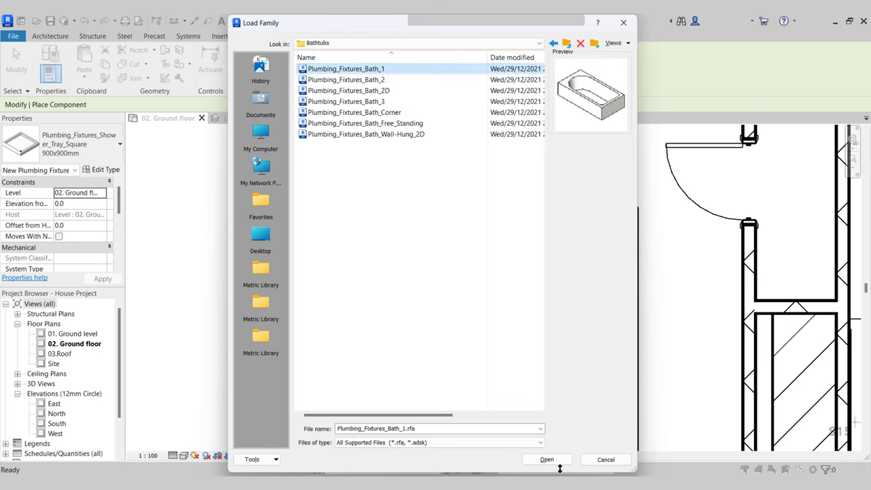
click(559, 462)
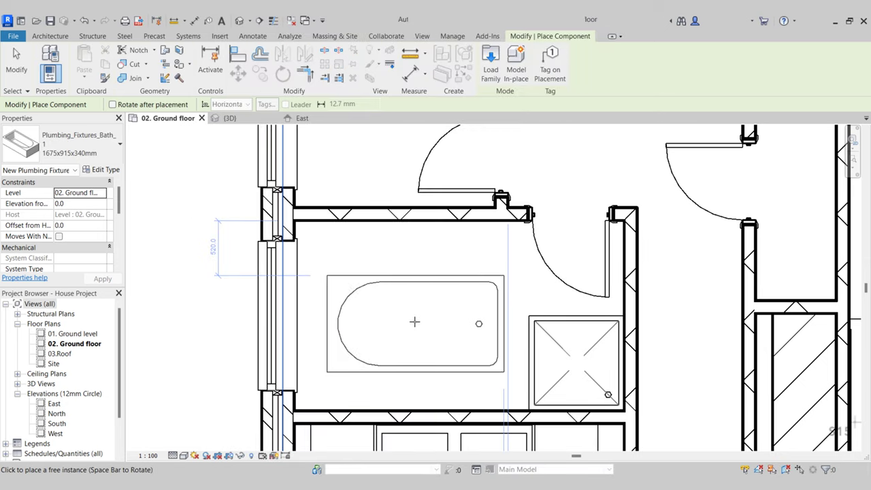
- Place the 1675x915x340mm bathtub near the bathroom's west wall, rotated to run north-south with its drain at the south end
key(space)
key(space)
key(space)
key(space)
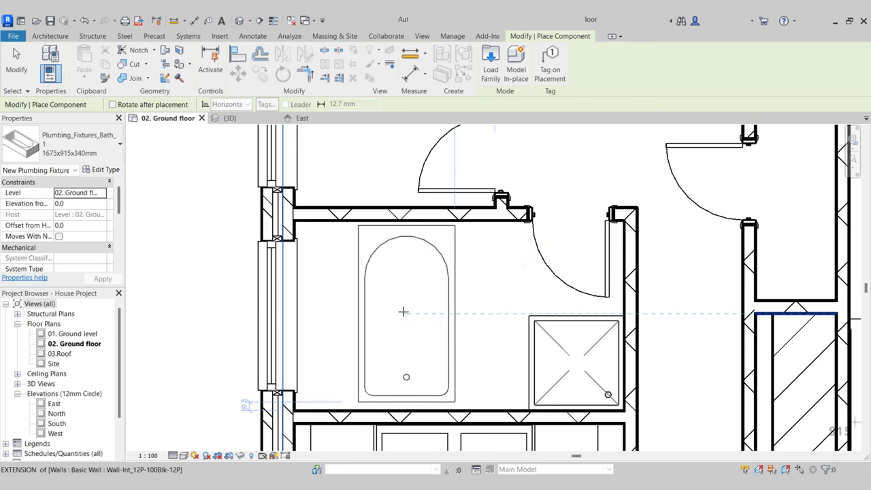
click(368, 309)
key(Escape)
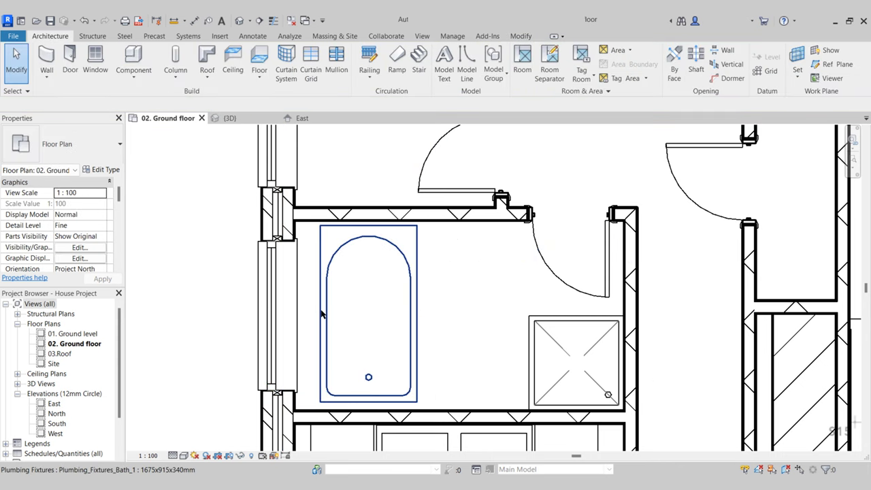
- Duplicate the western bathroom's bathtub type as 1800x915x340mm and set its length to 1800 mm
click(325, 311)
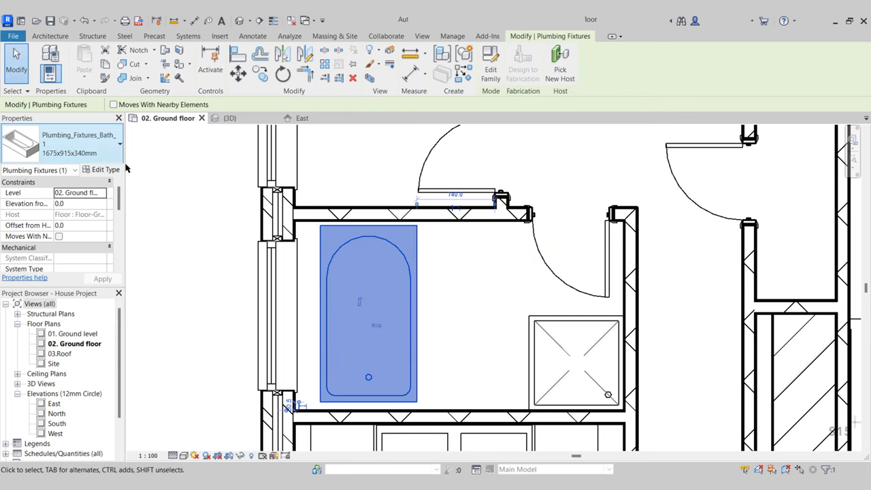
click(88, 149)
click(83, 150)
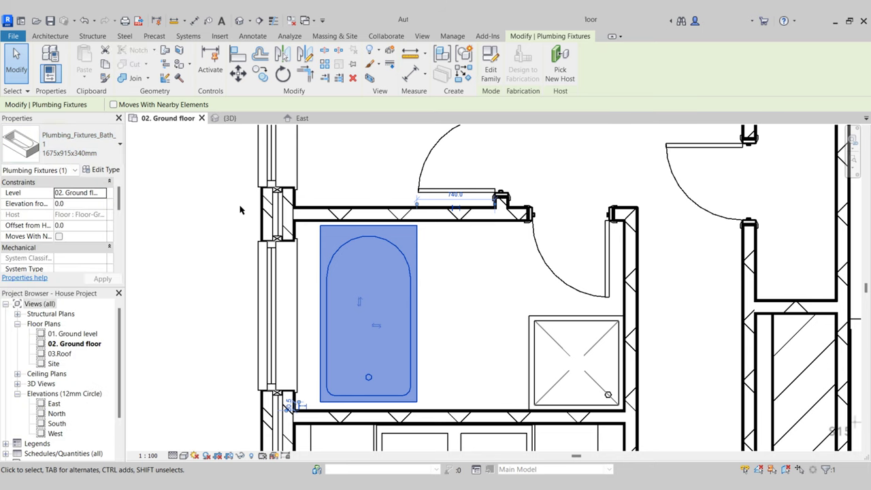
click(106, 153)
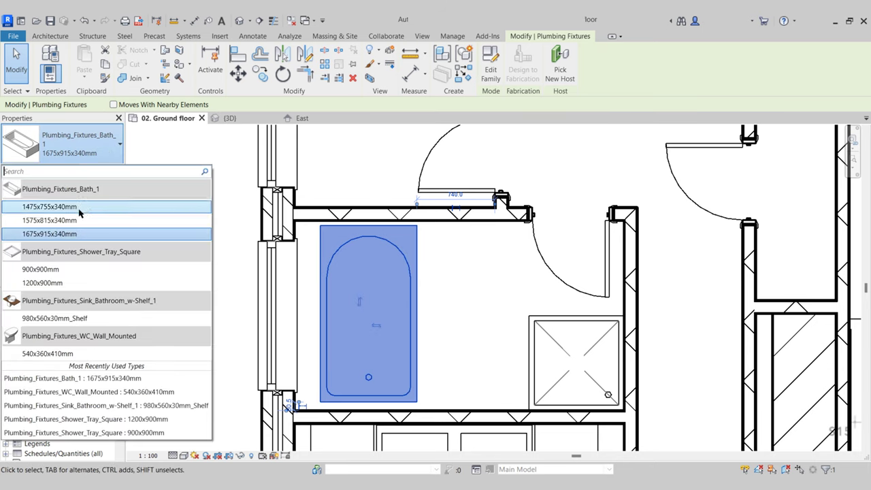
click(92, 146)
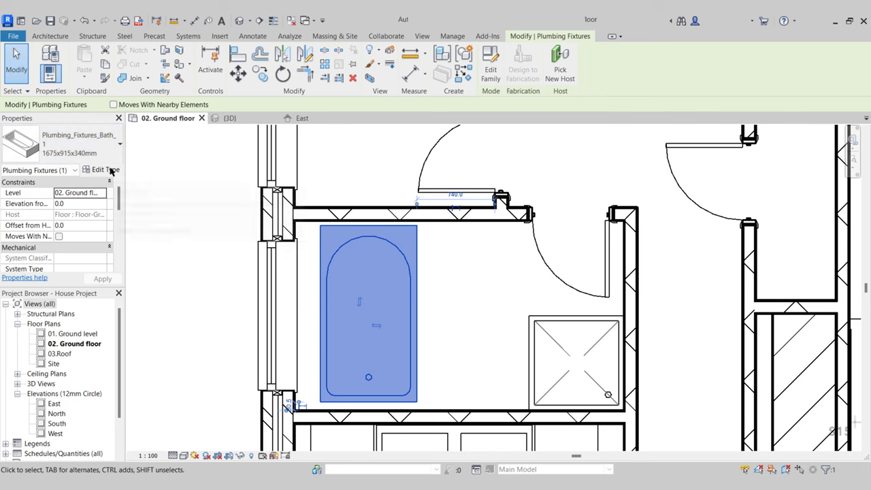
click(108, 169)
click(723, 134)
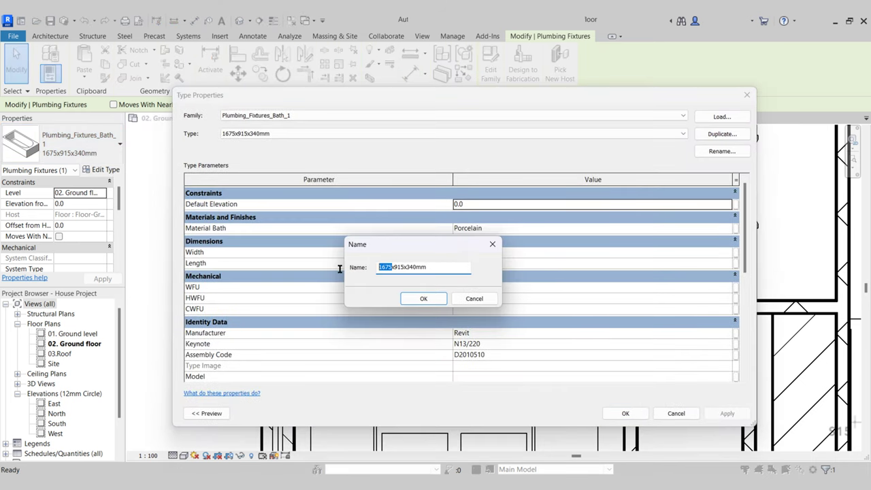
click(433, 298)
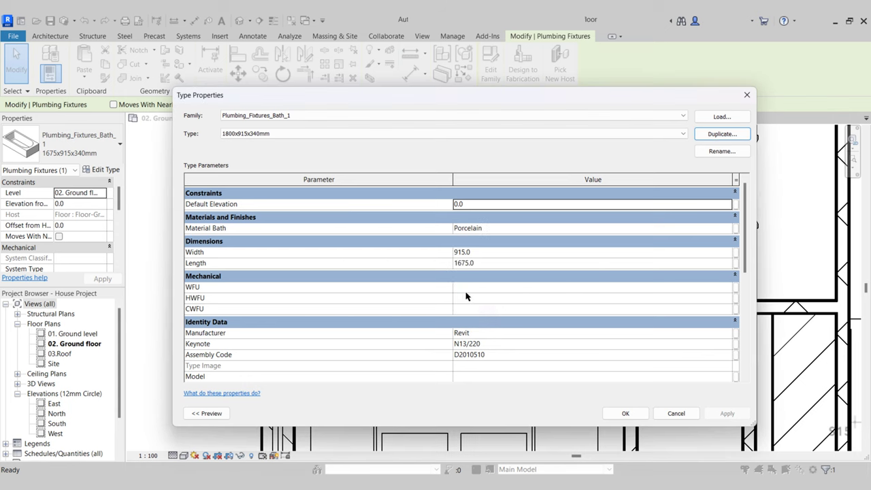
click(498, 264)
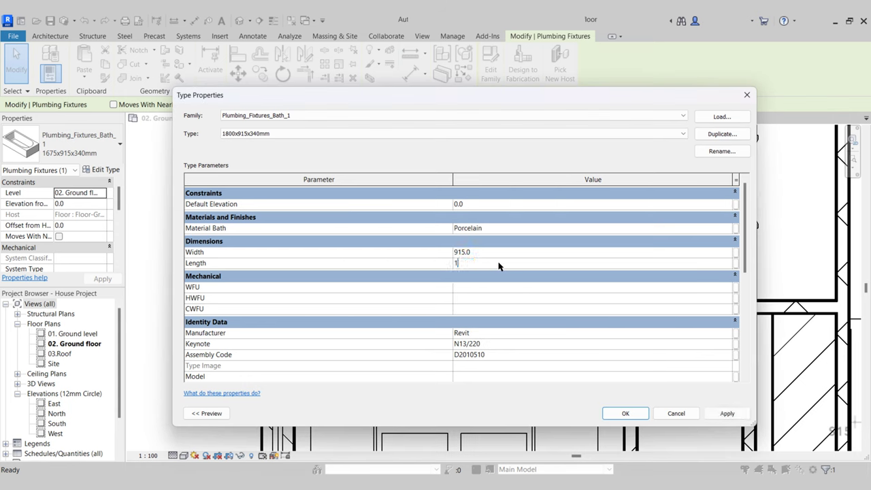
click(630, 416)
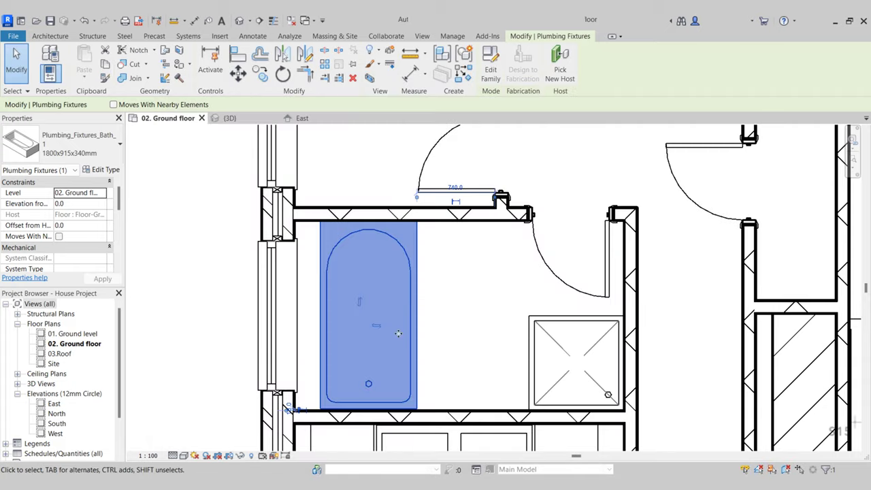
- Move the bathtub by its southwest corner into the bathroom's southwest corner, against the west and south walls
key(m)
key(v)
scroll(320, 394, up, 6)
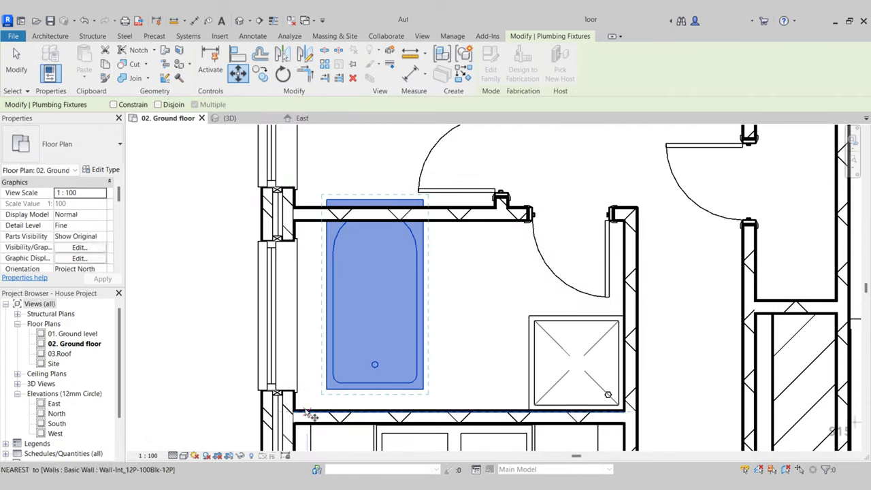
click(327, 389)
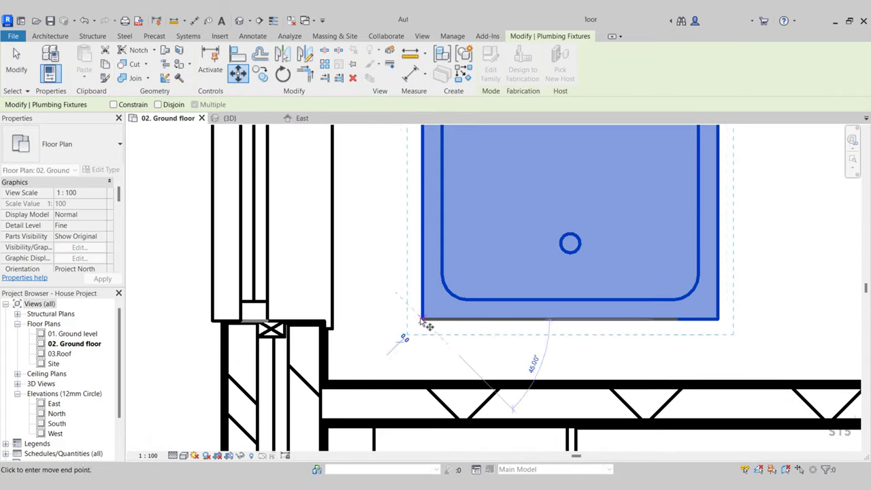
click(324, 383)
scroll(378, 362, down, 4)
key(Escape)
middle_drag(534, 344, 432, 346)
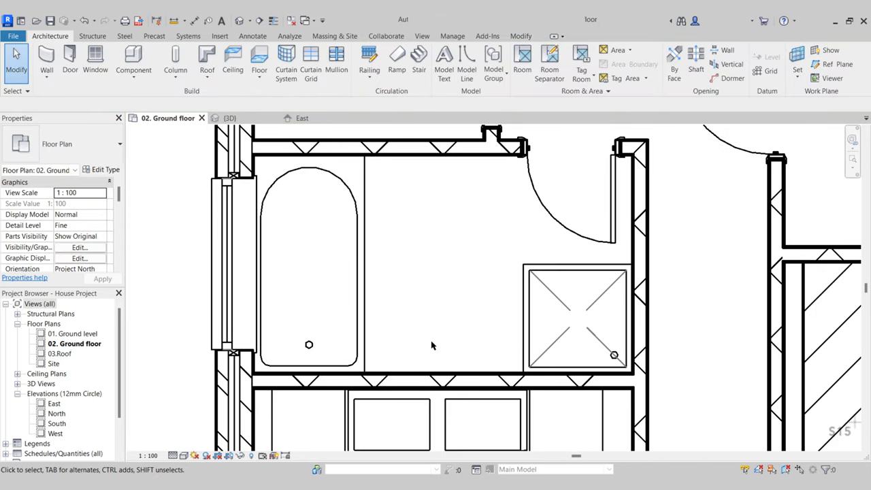
scroll(309, 249, down, 4)
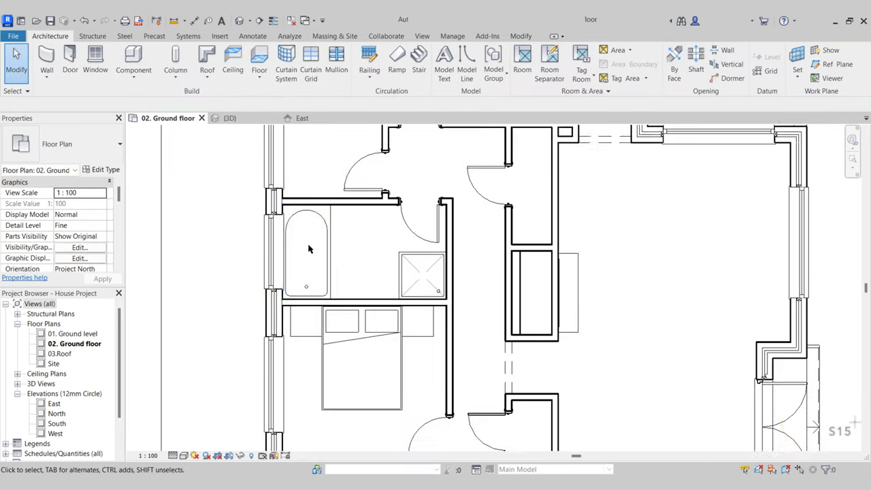
- Create a similar 980x560x30mm_Shelf sink from the southeast bathroom's southern one and place it between the western bathroom's bathtub and shower tray
middle_drag(313, 257, 285, 193)
scroll(286, 193, down, 2)
middle_drag(427, 346, 295, 91)
scroll(445, 297, up, 3)
click(460, 291)
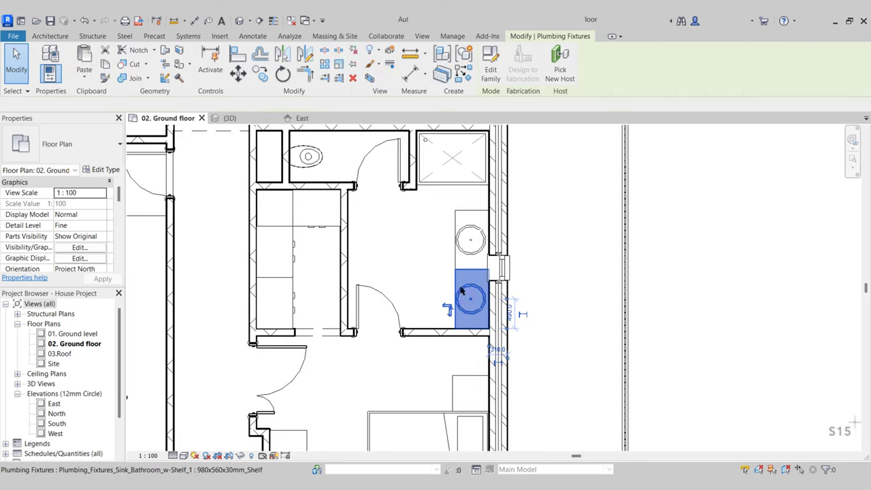
click(458, 71)
middle_drag(178, 129, 276, 272)
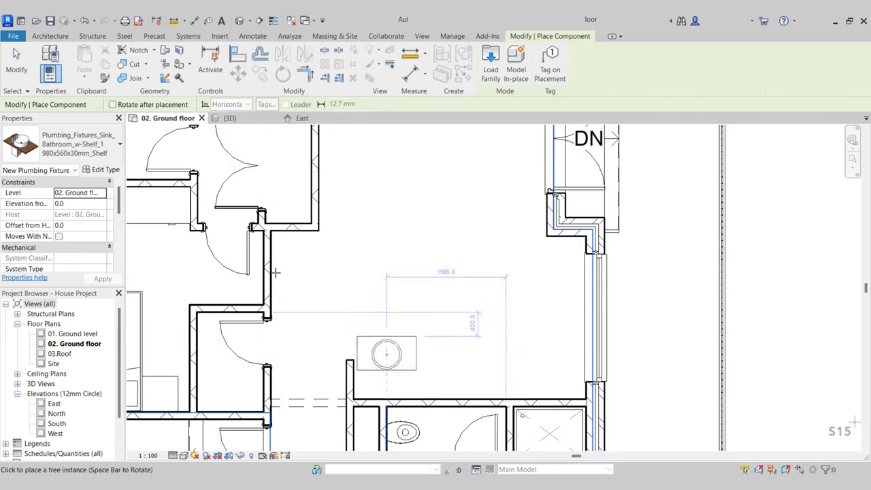
middle_drag(129, 134, 330, 334)
scroll(323, 329, up, 3)
scroll(345, 352, down, 3)
middle_drag(314, 168, 343, 347)
scroll(343, 347, up, 3)
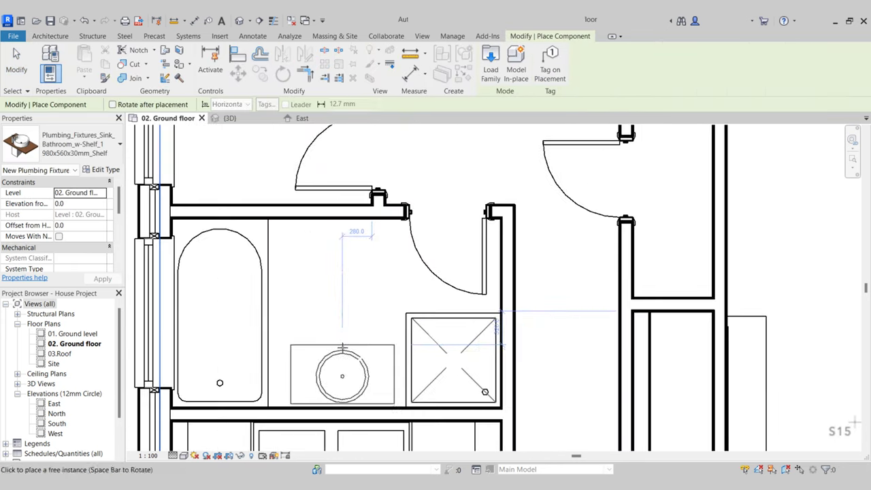
scroll(343, 348, up, 3)
click(341, 221)
key(Escape)
- Rotate the new shelf sink 180 degrees about its centre
click(341, 221)
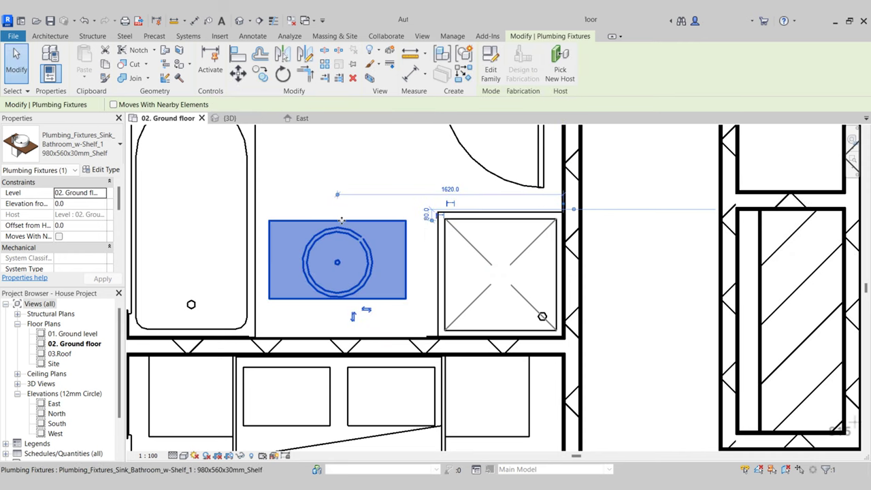
click(282, 73)
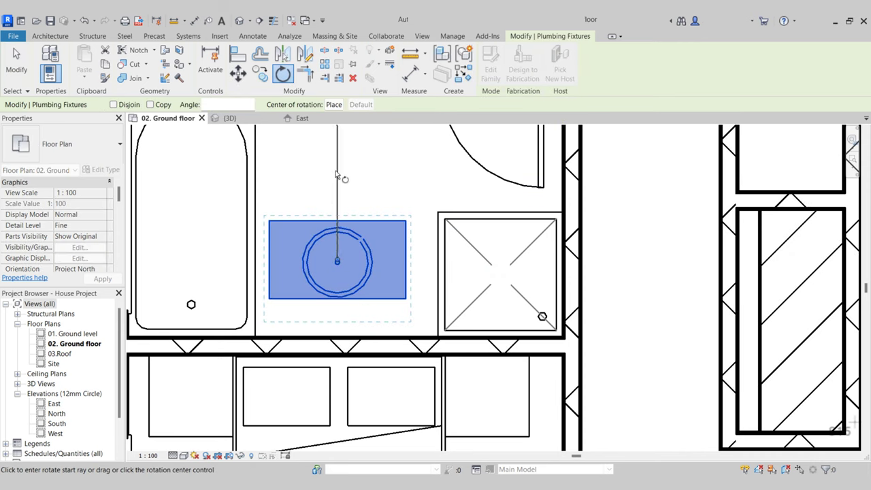
click(337, 175)
click(336, 318)
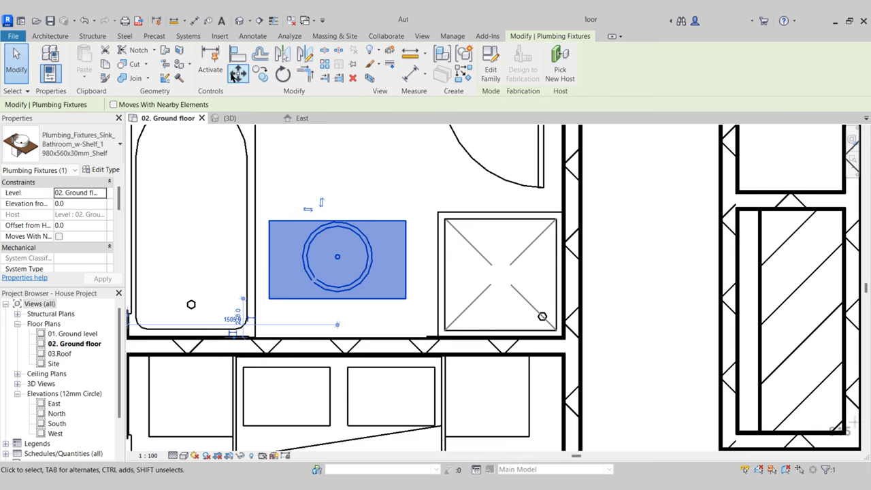
- Move the sink straight south until its shelf meets the bathroom's south wall, and nudge it slightly east
key(m)
key(v)
scroll(337, 309, up, 2)
click(341, 293)
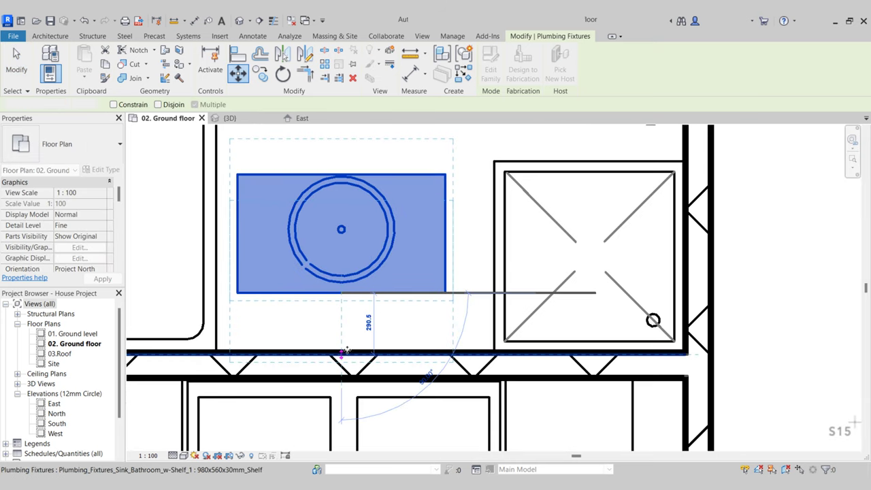
click(341, 352)
scroll(347, 306, down, 1)
key(Right)
key(Right)
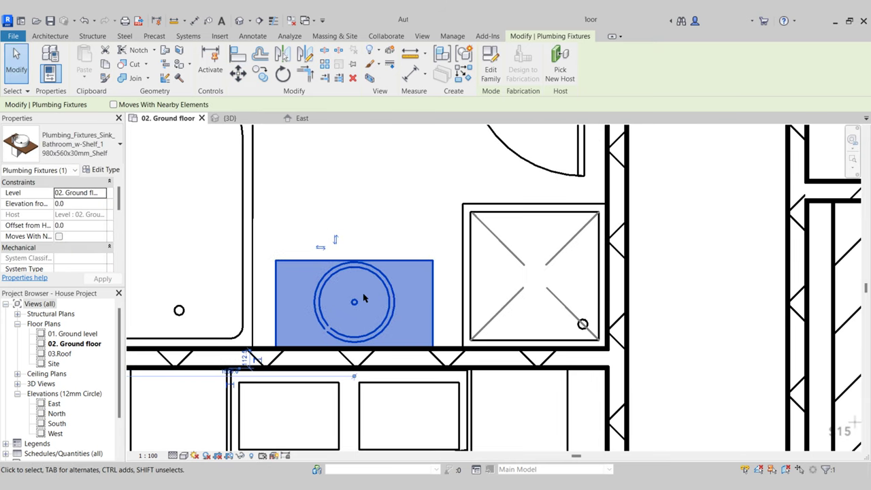
scroll(353, 218, down, 2)
click(360, 200)
scroll(360, 202, down, 1)
middle_drag(360, 204, 358, 315)
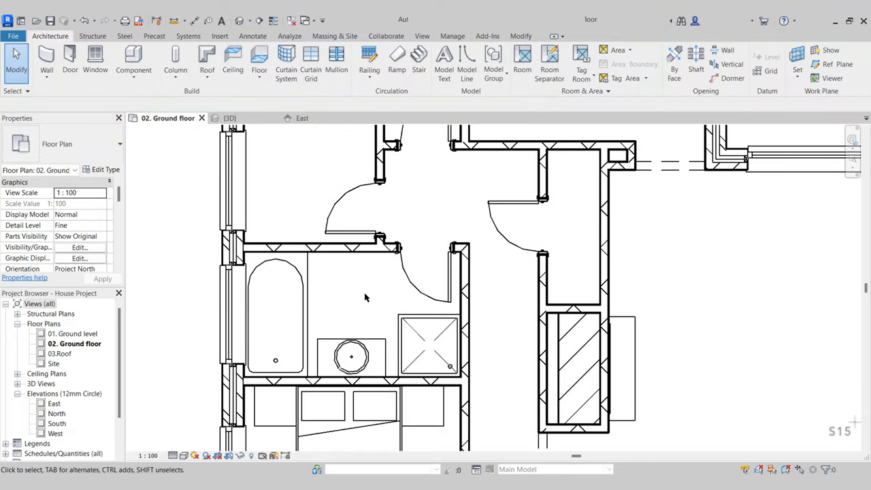
middle_drag(361, 275, 367, 304)
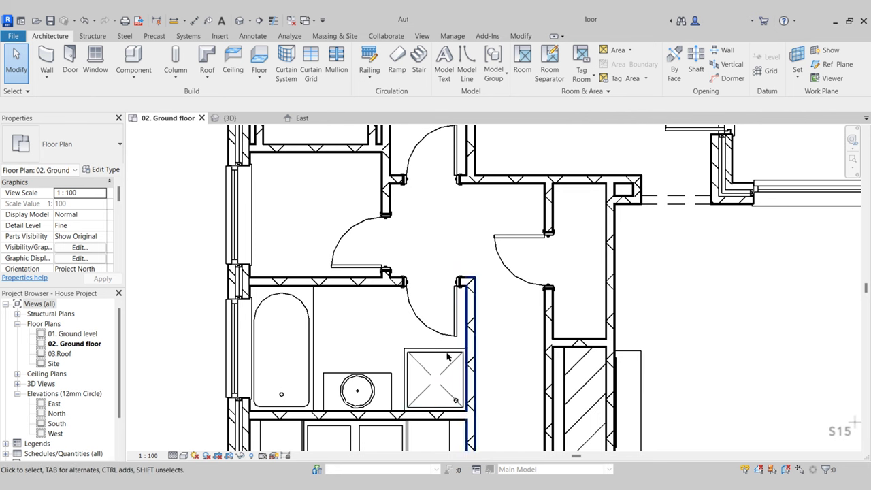
scroll(353, 332, down, 1)
middle_drag(352, 332, 370, 404)
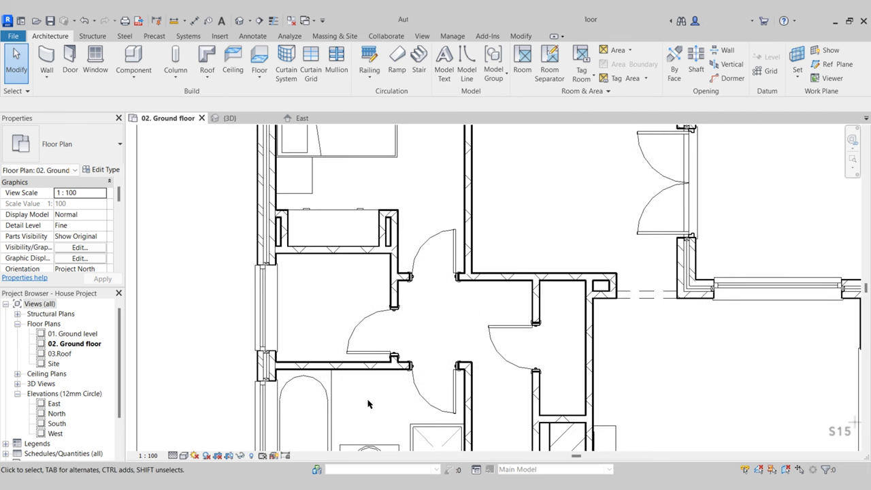
scroll(370, 404, up, 2)
middle_drag(434, 273, 434, 296)
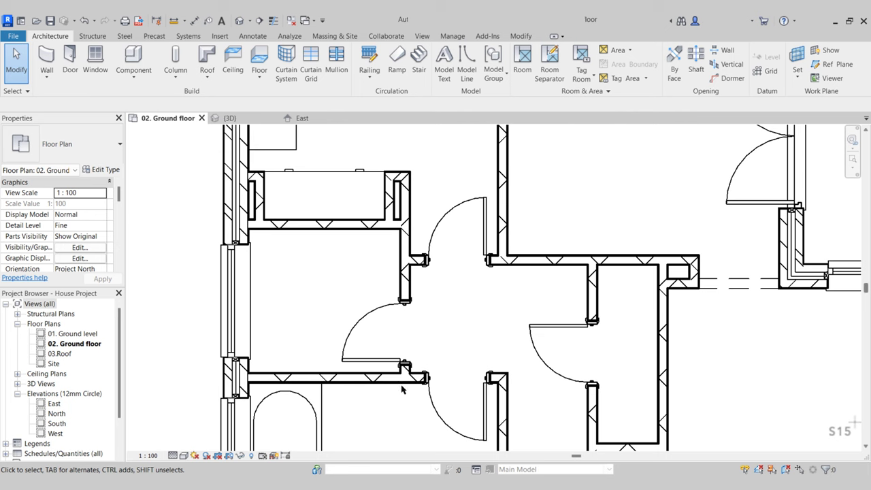
scroll(295, 298, down, 2)
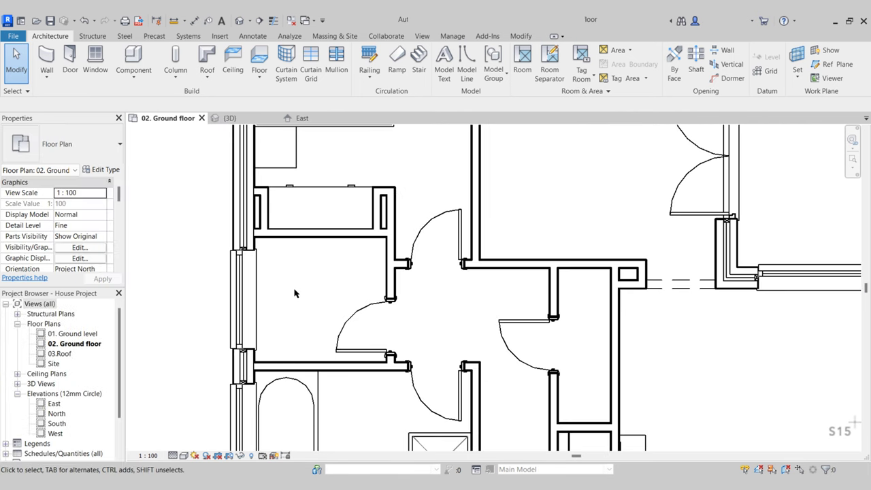
- Create a similar 1220x610x1830mm dresser from the southeast bedroom's one, place it in the small room north of the western bathroom, and reverse its facing
middle_drag(295, 295, 311, 126)
scroll(415, 339, up, 1)
middle_drag(415, 339, 344, 118)
middle_drag(497, 411, 475, 179)
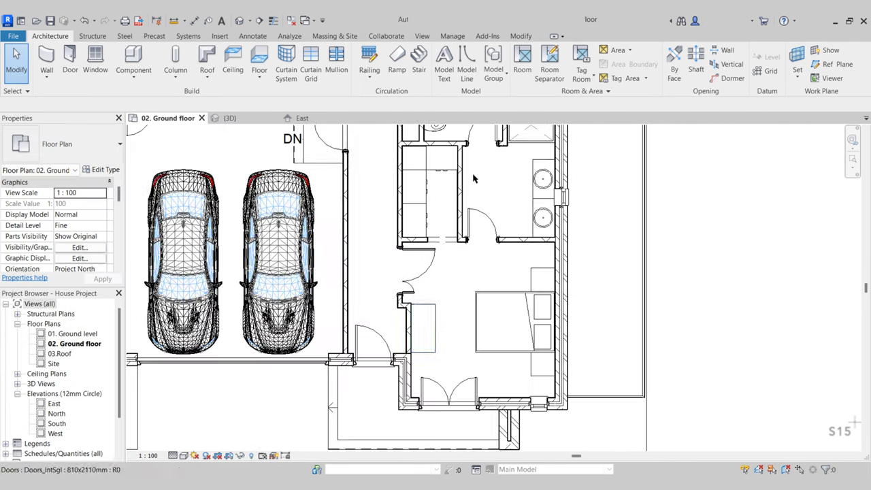
click(434, 331)
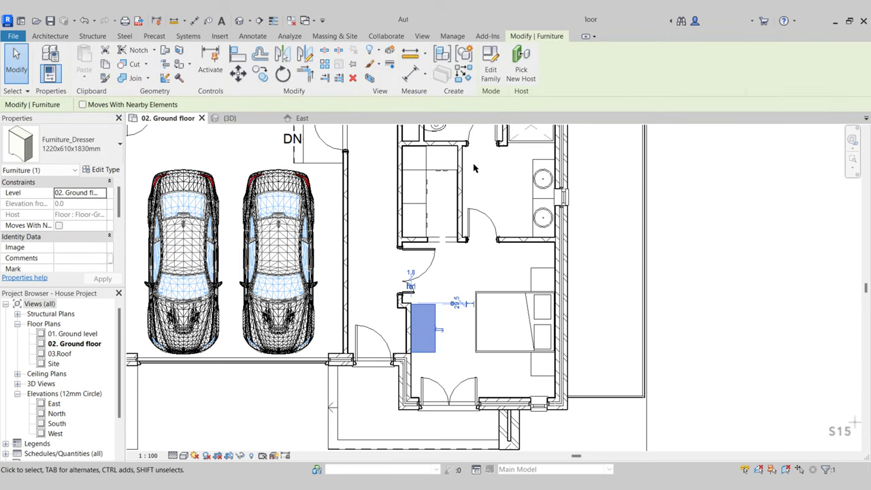
click(465, 75)
scroll(506, 365, down, 3)
middle_drag(400, 239, 414, 440)
scroll(420, 329, up, 5)
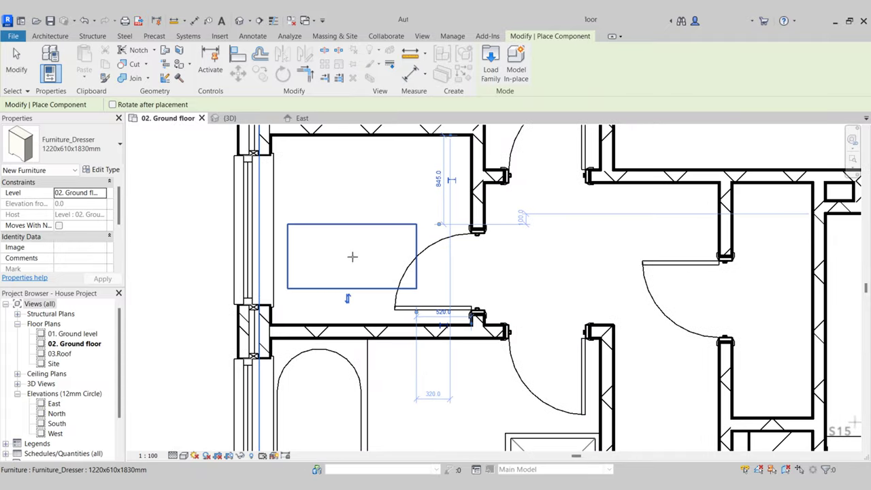
click(350, 255)
key(Escape)
key(space)
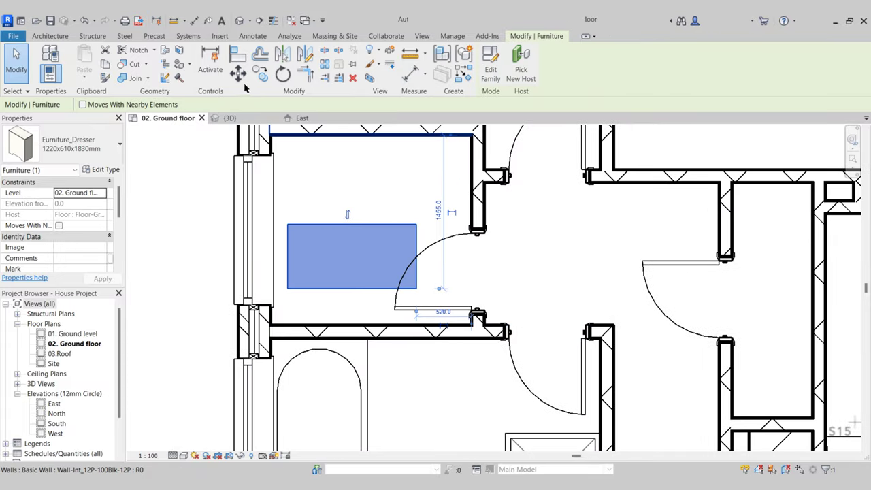
- Move the dresser by its southwest corner into the small room's southwest corner
click(238, 74)
scroll(291, 298, up, 3)
click(287, 287)
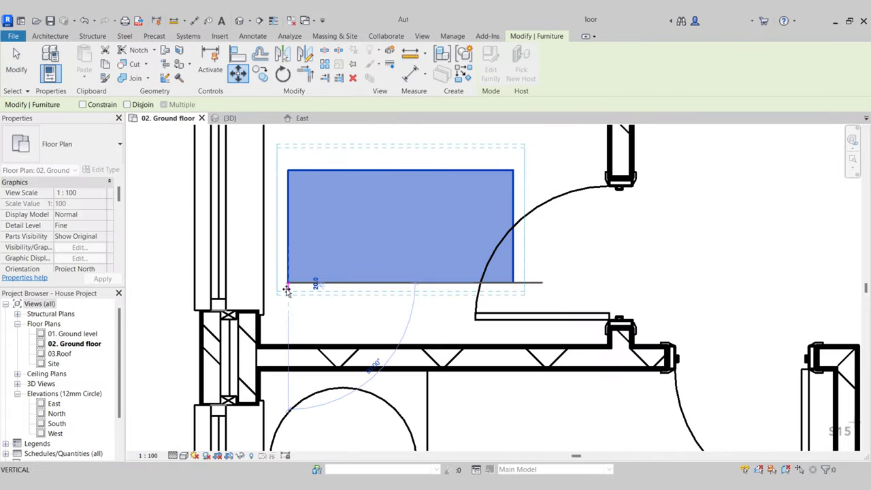
scroll(252, 356, up, 3)
click(253, 359)
scroll(268, 370, down, 3)
key(Escape)
middle_drag(330, 255, 298, 276)
click(328, 334)
key(Escape)
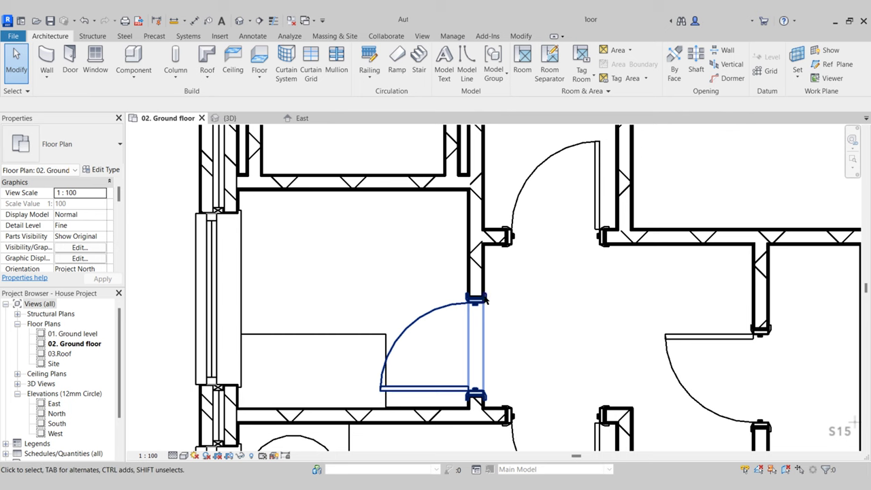
- Change the small room's dresser to the 1220x610x1525mm type
click(301, 334)
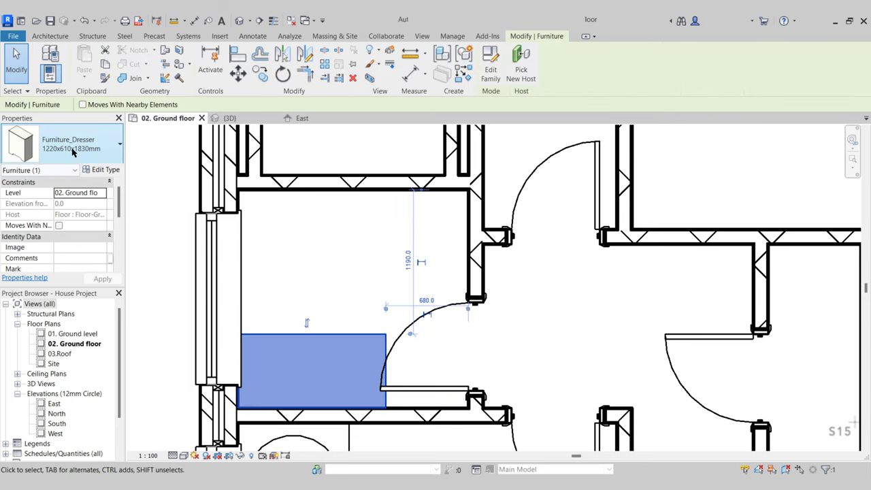
click(73, 150)
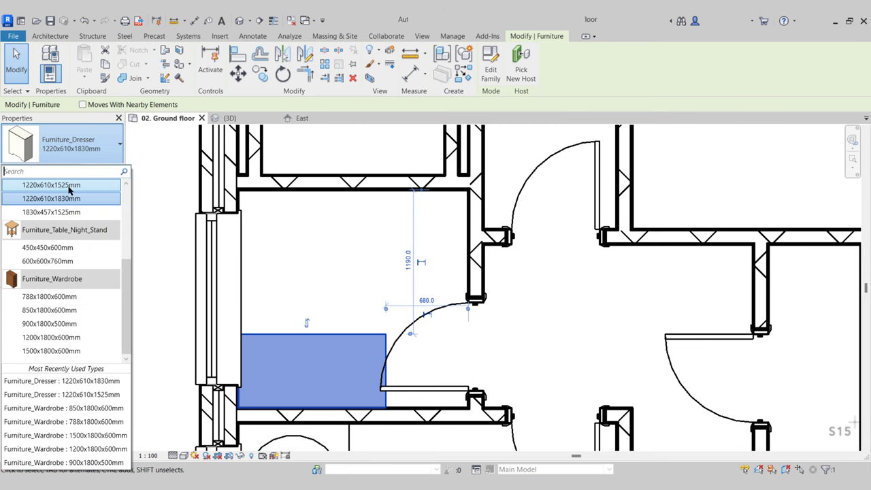
click(70, 188)
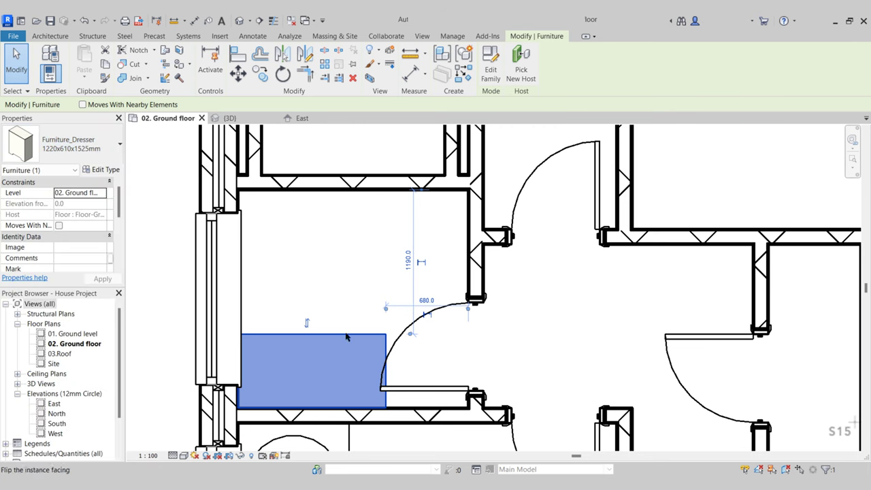
key(Escape)
- Duplicate the small room dresser's type as 1100x610x1525mm and set its width to 1100 mm
click(299, 343)
click(107, 170)
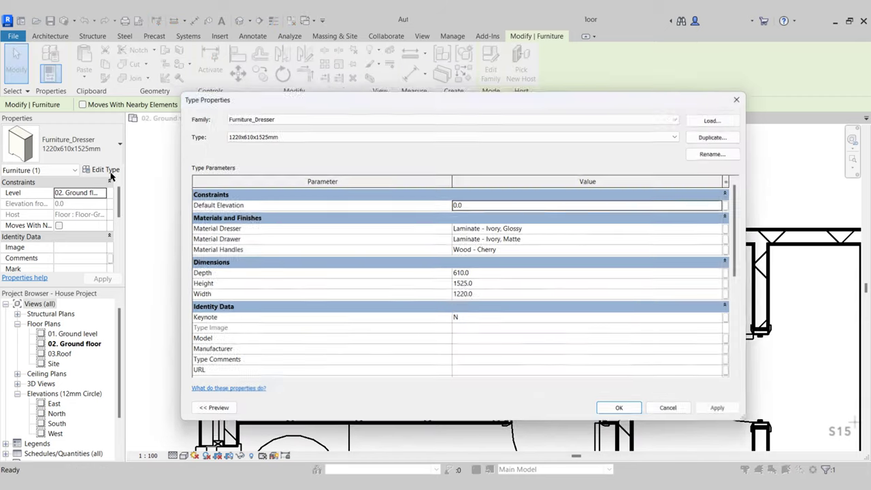
click(711, 135)
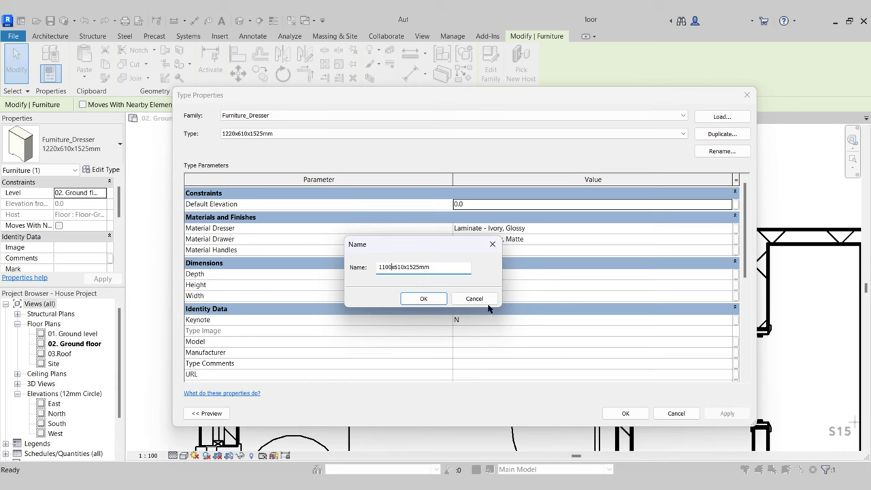
click(427, 300)
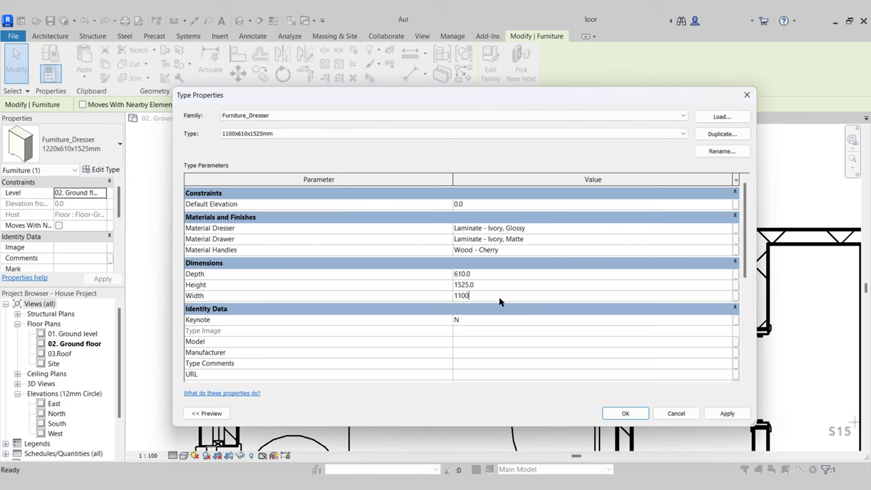
click(628, 415)
key(Escape)
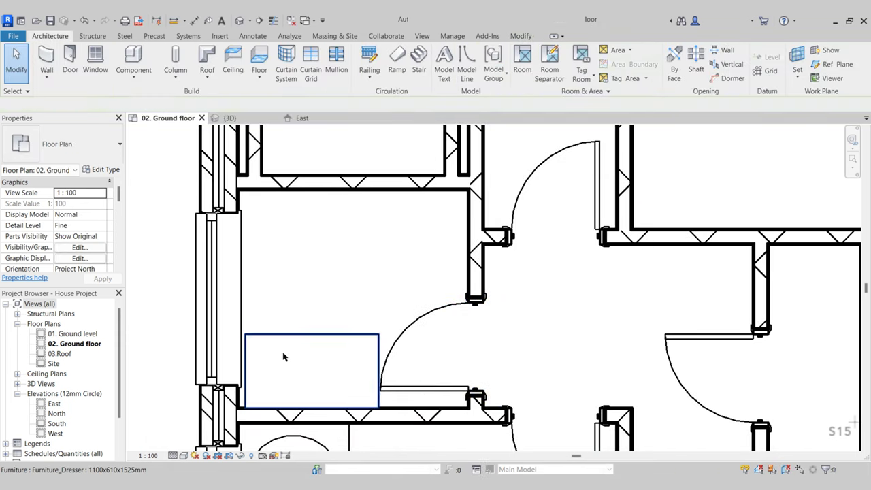
- Move the resized dresser by its southwest corner into the small room's southwest wall corner
drag(284, 356, 206, 347)
click(239, 77)
scroll(220, 408, up, 4)
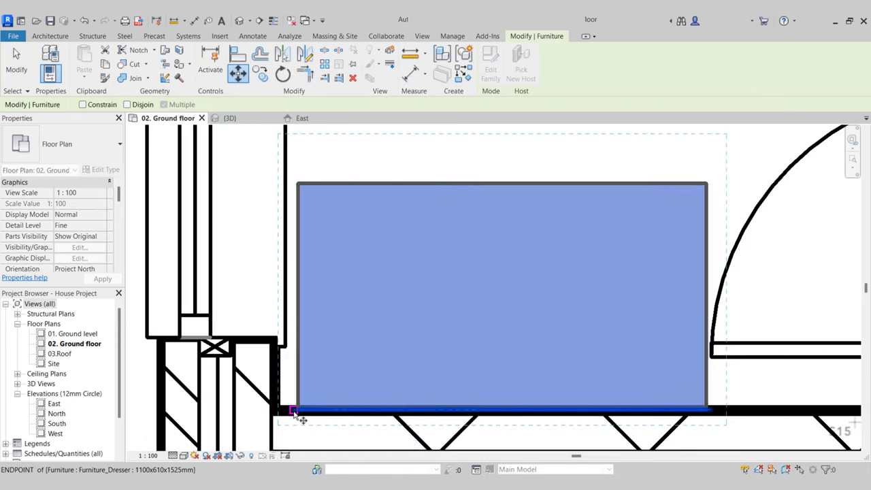
click(297, 409)
click(298, 409)
key(m)
key(v)
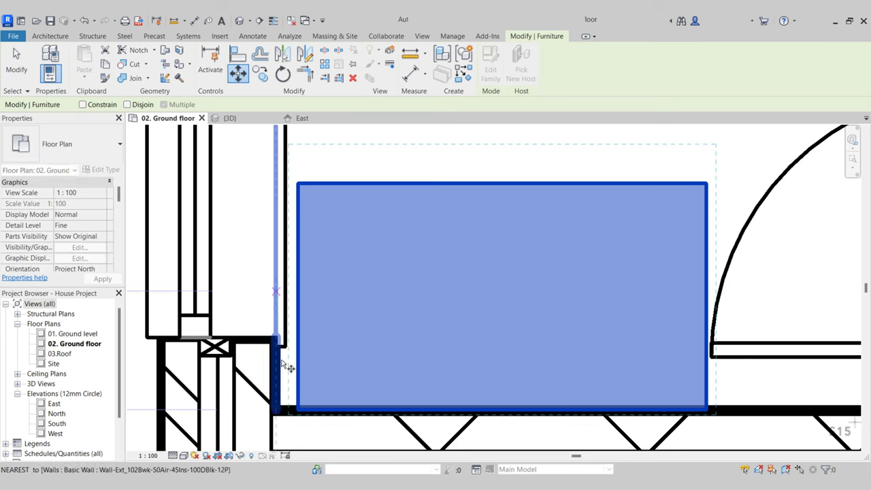
click(297, 408)
click(277, 411)
scroll(279, 406, down, 3)
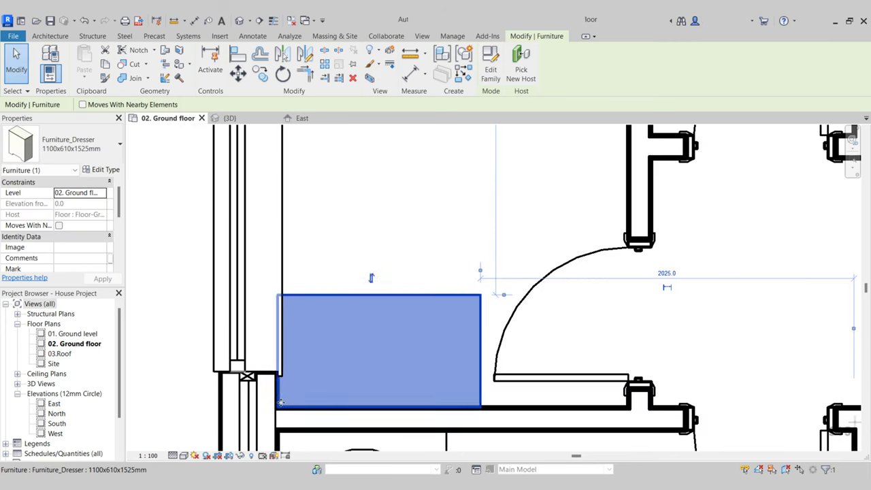
key(Escape)
scroll(346, 310, down, 1)
scroll(346, 312, down, 3)
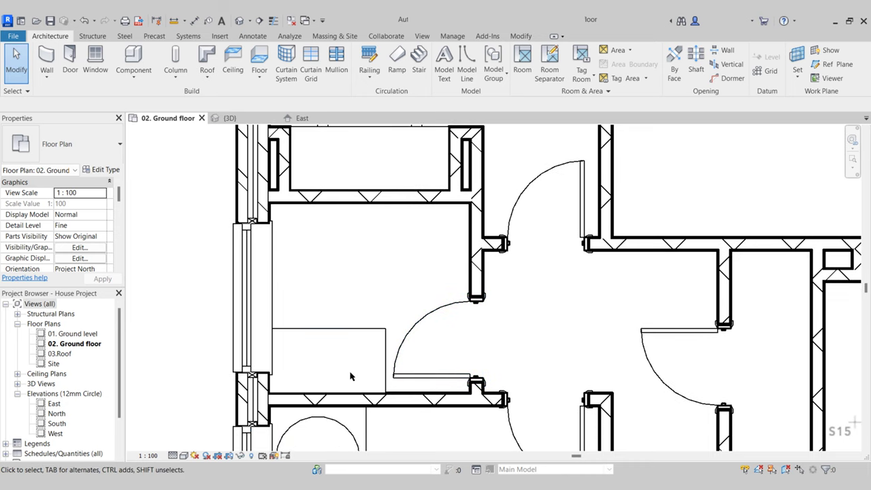
- Compare the cleaners' sink families in the plumbing Fixtures' Sinks folder and load Plumbing_Fixtures_Sink_Cleaners_1 as a component
middle_drag(346, 295, 315, 323)
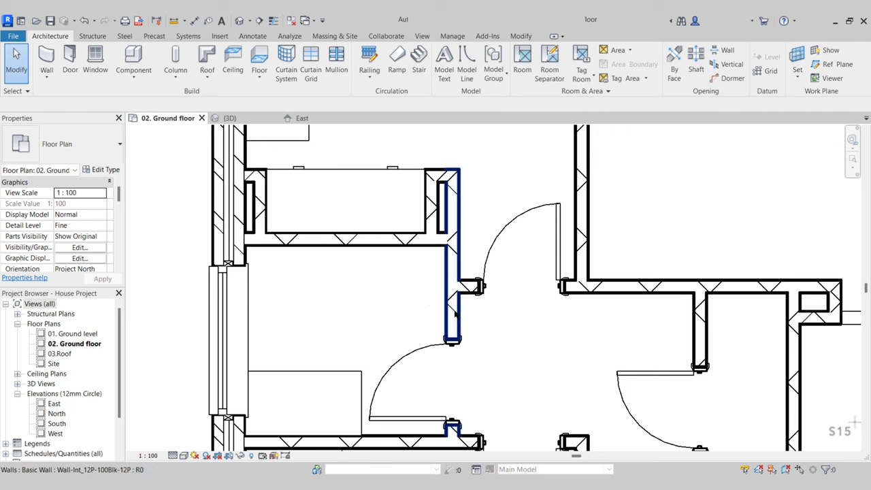
scroll(393, 275, up, 2)
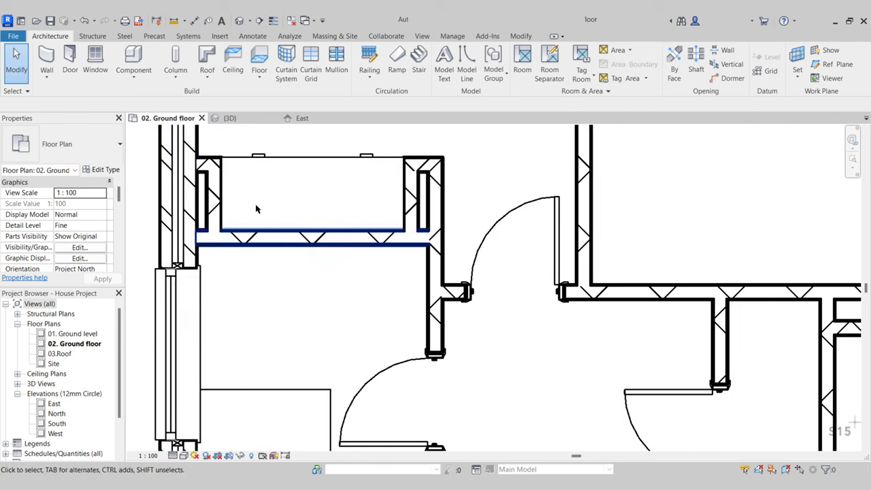
key(c)
key(m)
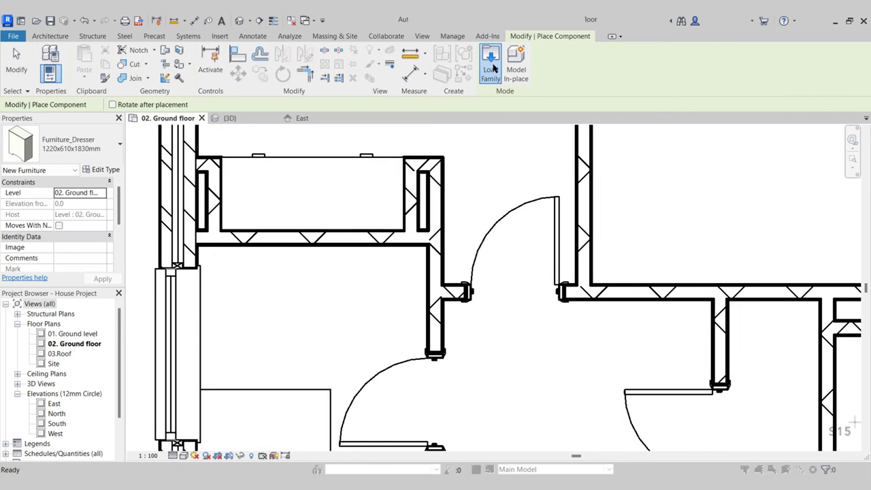
click(491, 67)
click(566, 43)
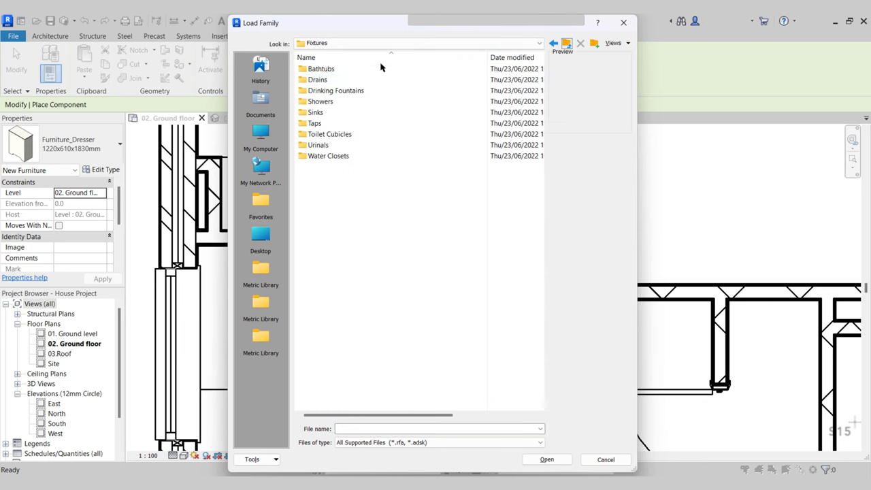
double_click(346, 112)
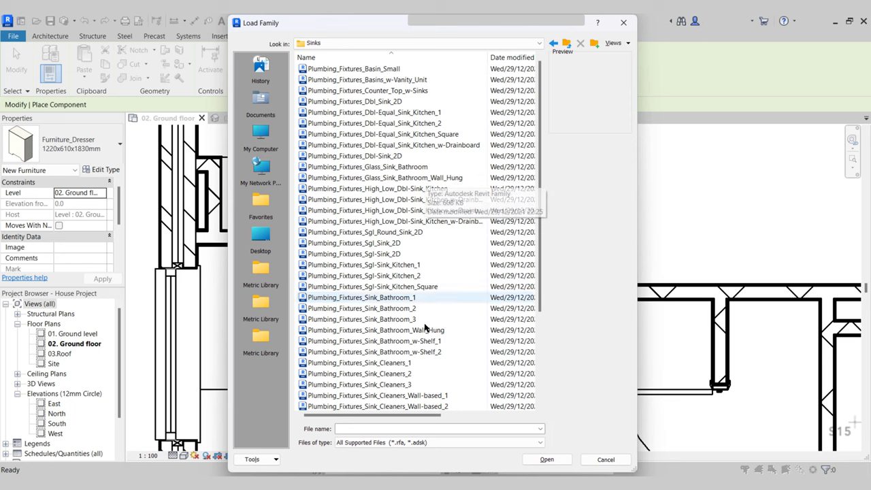
click(394, 363)
click(398, 374)
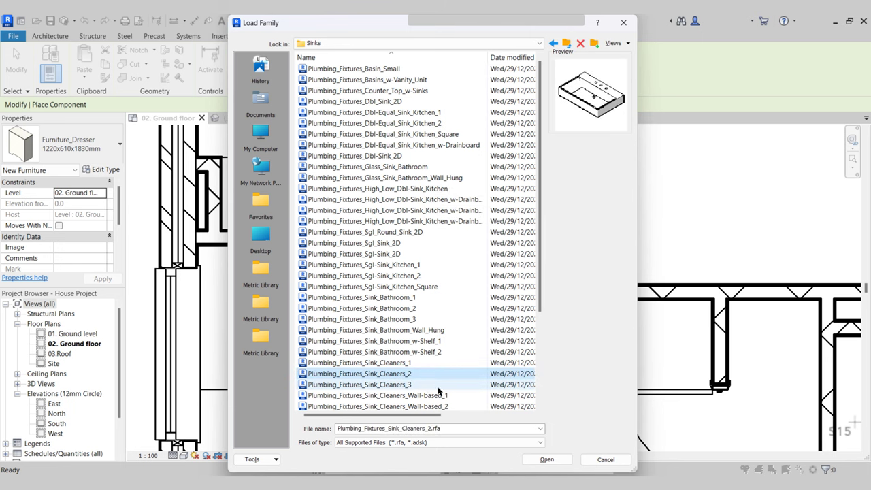
click(409, 385)
click(422, 363)
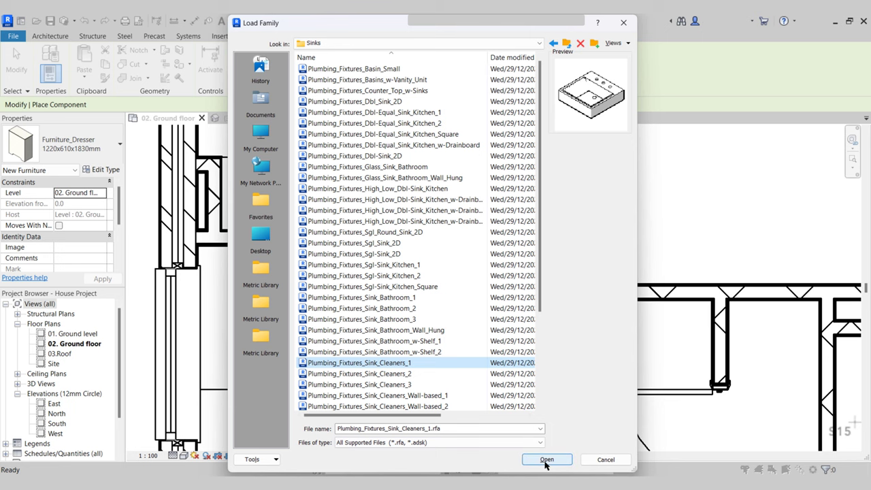
click(408, 395)
click(402, 362)
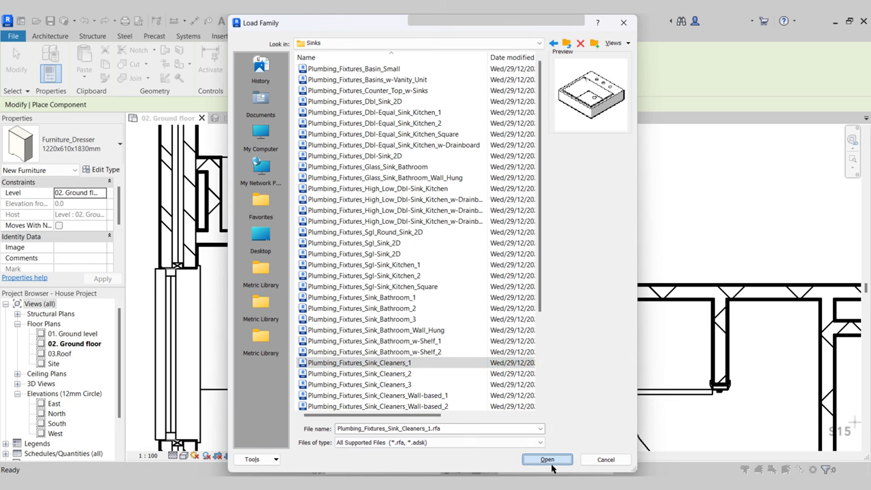
click(550, 463)
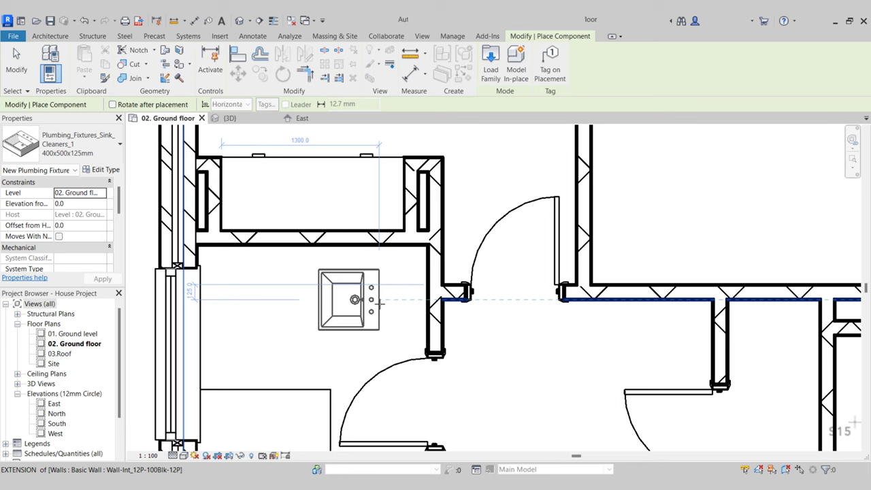
- Rotate the 400x500x125mm cleaners' sink and place it in the small room's northeast corner, with its taps against the north wall
key(space)
click(393, 250)
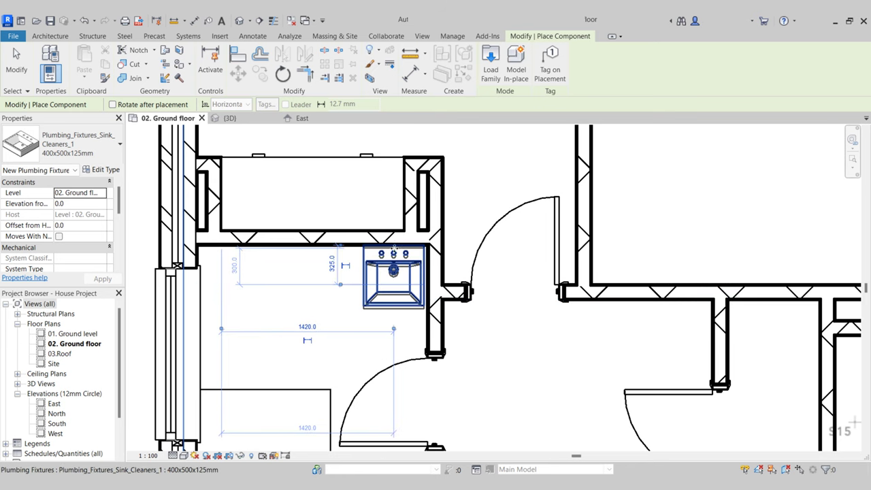
key(Escape)
key(Escape)
- Load Specialty_Equipment_Washer from the Domestic specialty equipment folder and place the 600x820x550mm washer on the north wall, just west of the sink
middle_drag(332, 290, 345, 325)
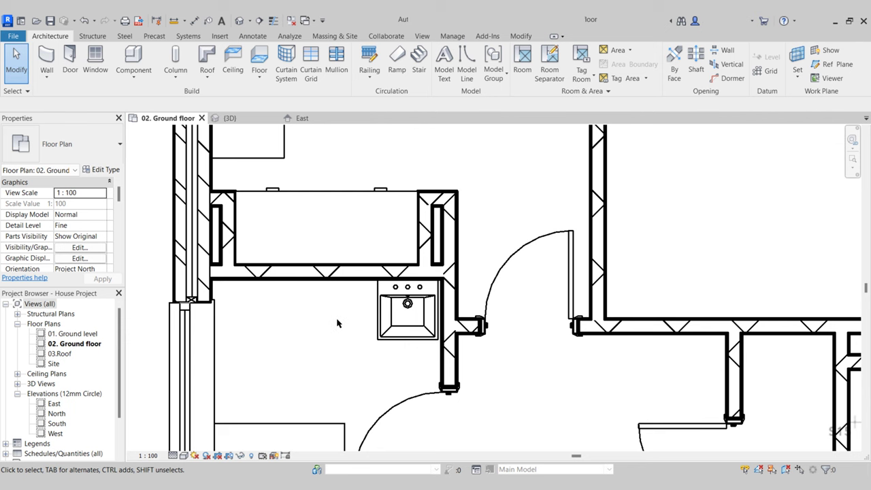
click(145, 68)
click(500, 70)
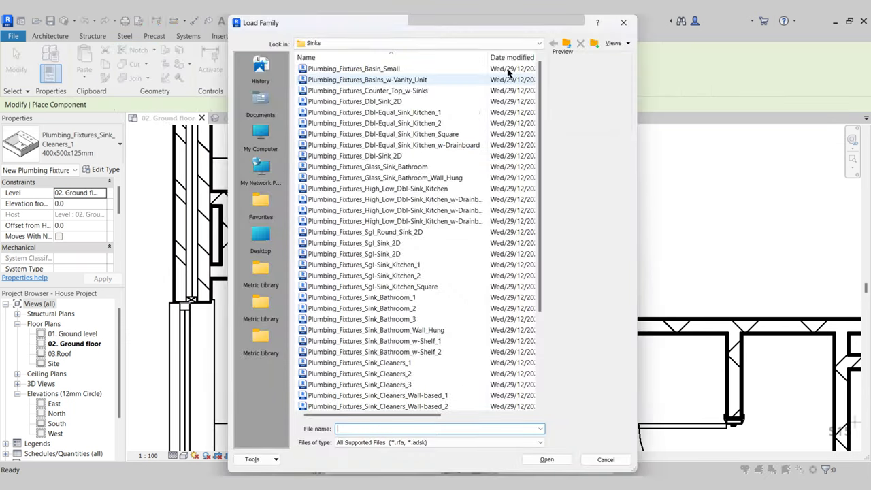
click(567, 45)
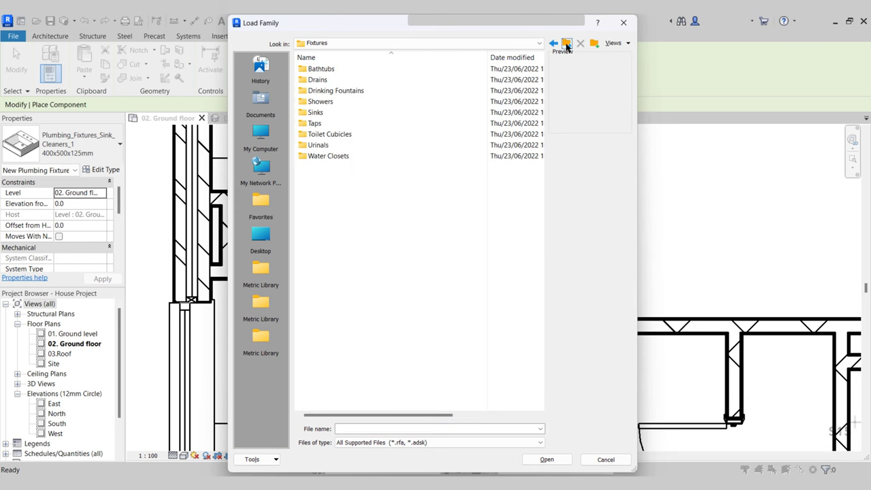
click(567, 44)
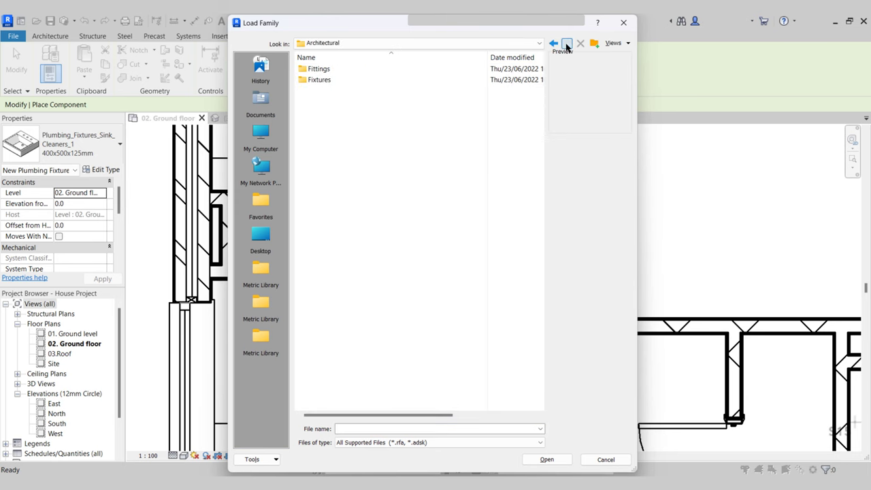
click(567, 44)
double_click(360, 374)
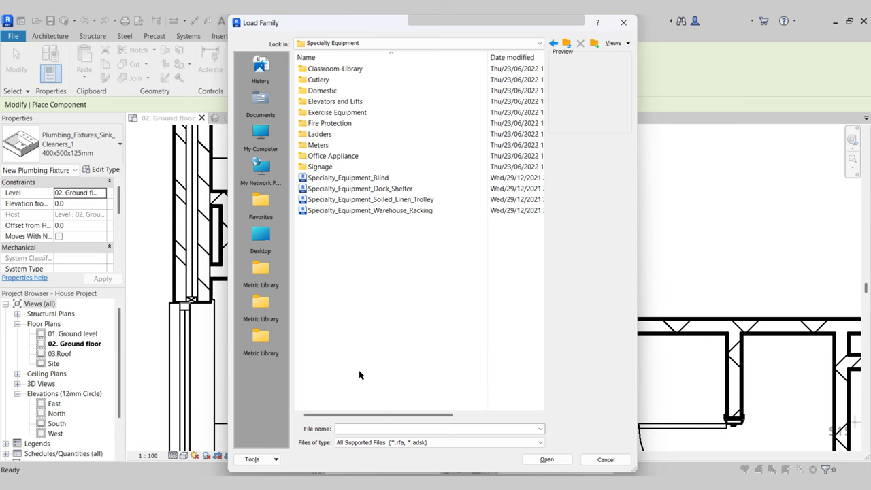
double_click(322, 90)
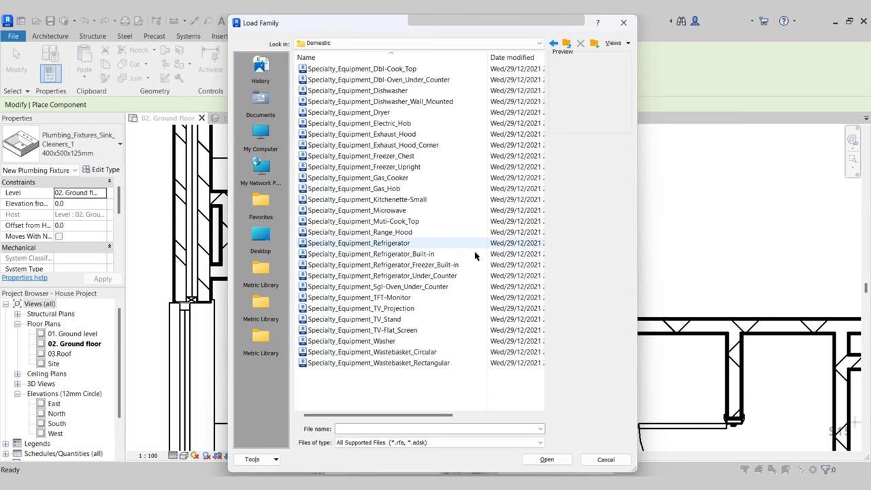
click(397, 341)
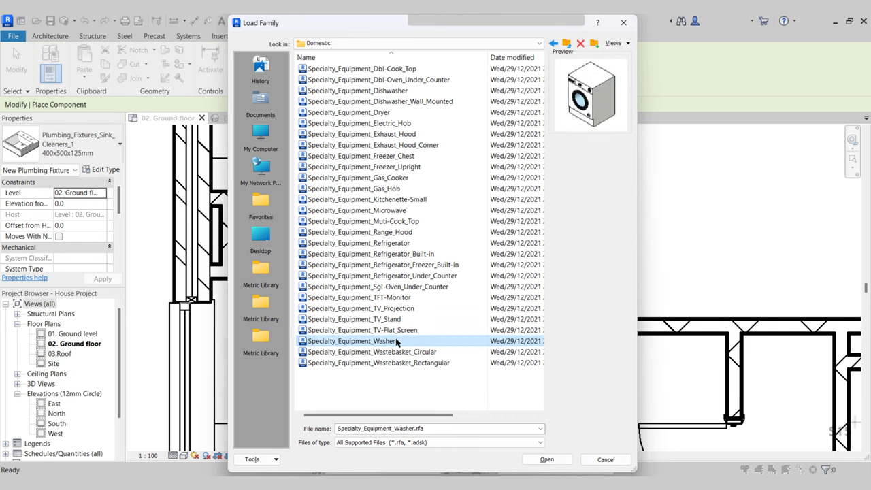
click(546, 459)
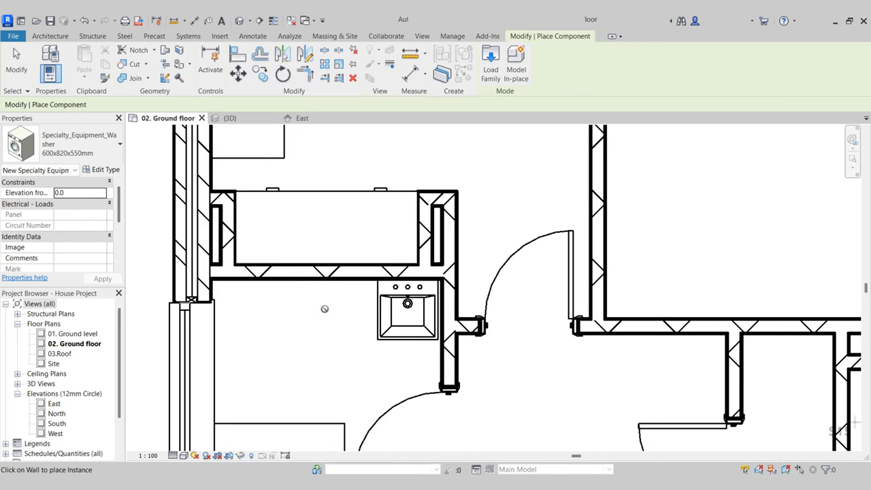
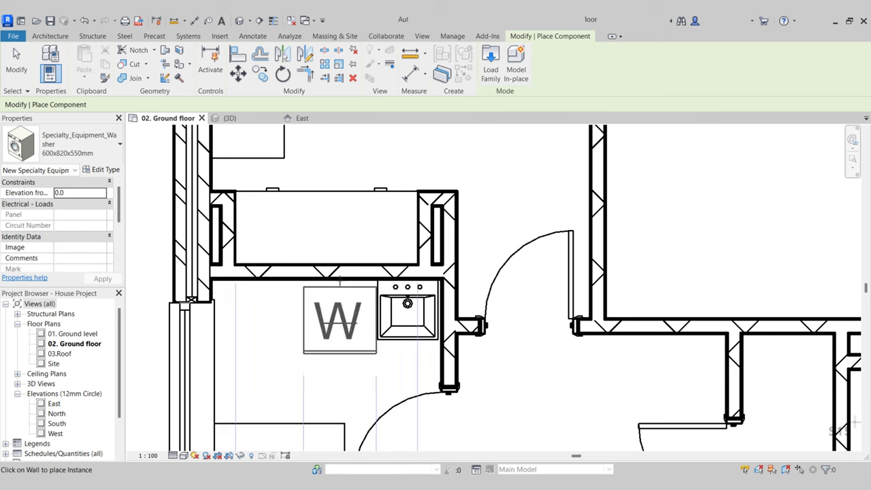
click(336, 279)
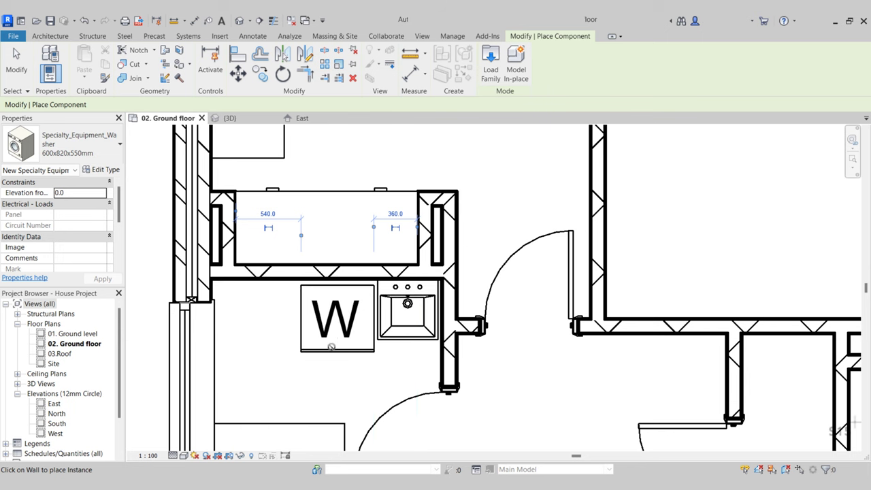
key(Escape)
- Load Specialty_Equipment_Dryer from the Domestic folder and place the 600x820x550mm dryer on the north wall, west of the washer
middle_drag(319, 316, 352, 333)
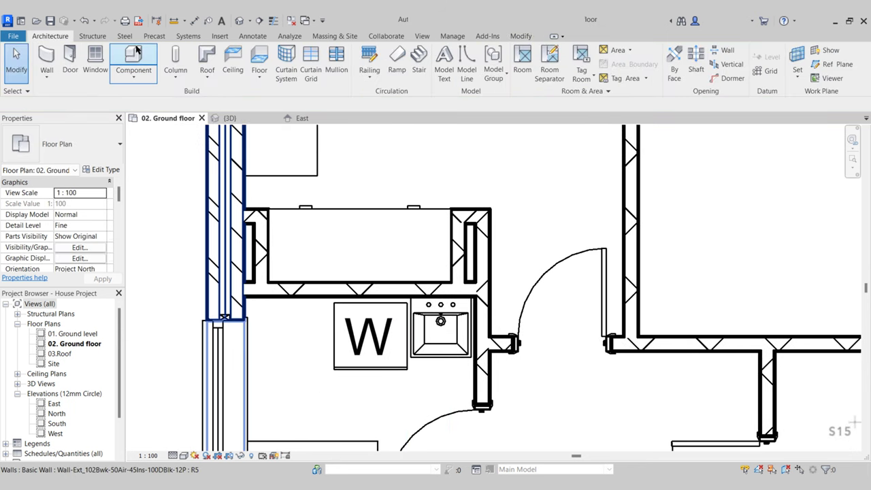
click(137, 51)
click(484, 69)
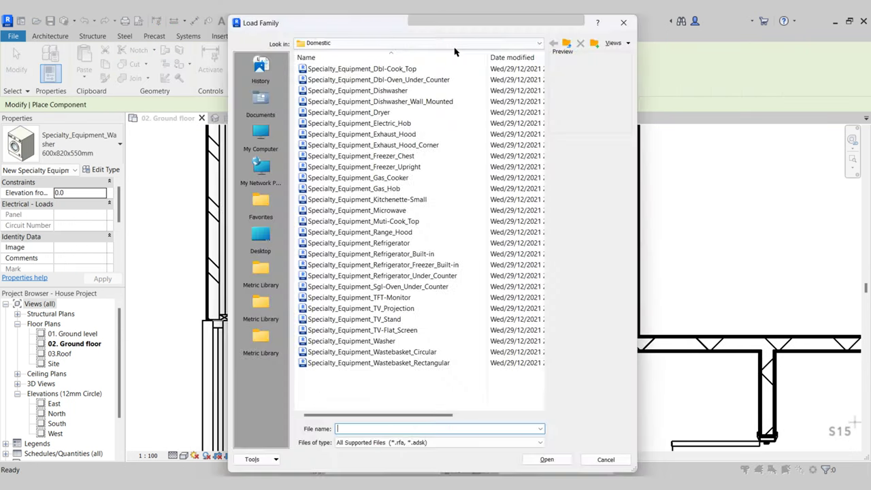
click(348, 112)
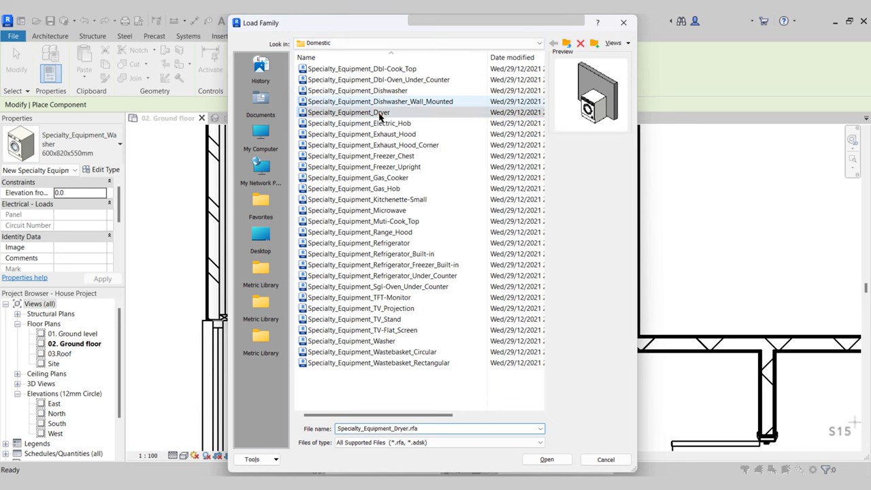
click(547, 459)
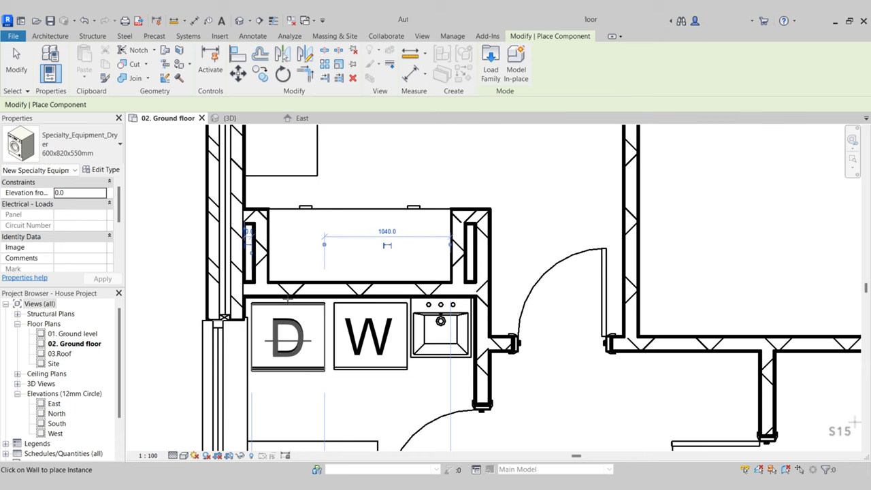
click(297, 303)
key(Escape)
- Nudge the laundry room's washer slightly west, closer to the dryer along the north wall
scroll(353, 314, down, 3)
middle_drag(352, 284, 304, 201)
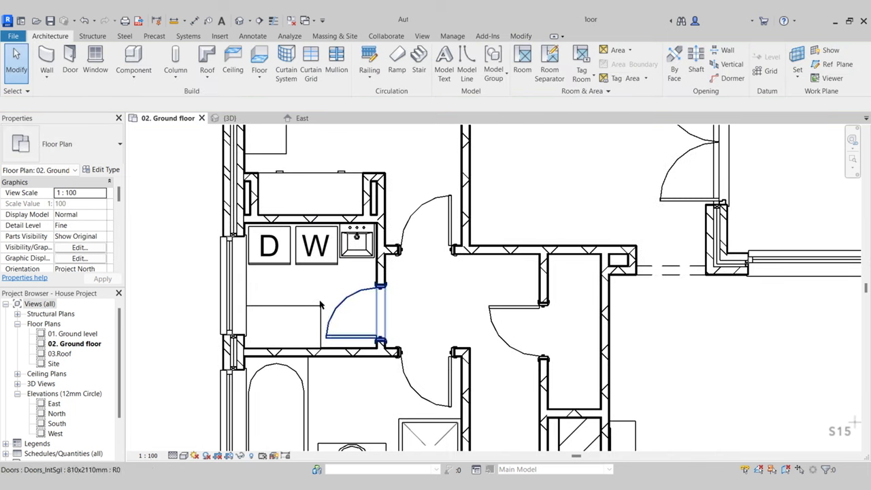
scroll(322, 305, up, 2)
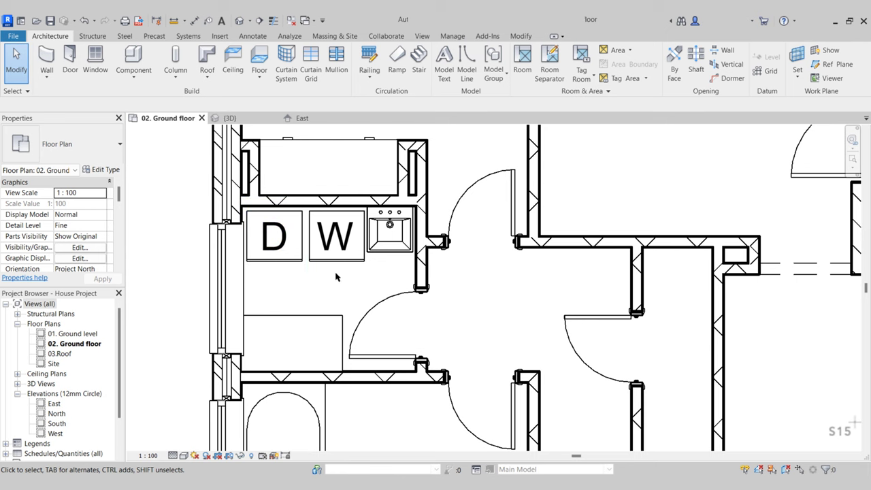
scroll(273, 258, up, 2)
click(274, 253)
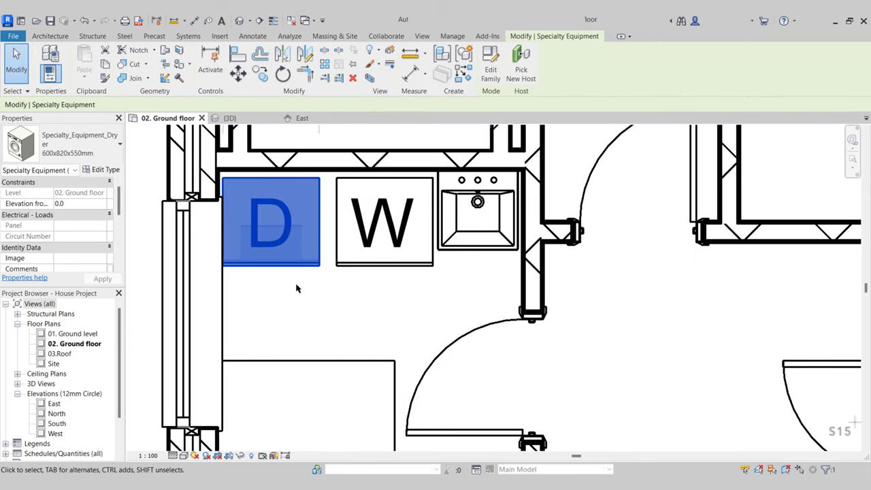
click(353, 268)
key(Left)
key(Left)
key(Left)
key(Left)
click(301, 329)
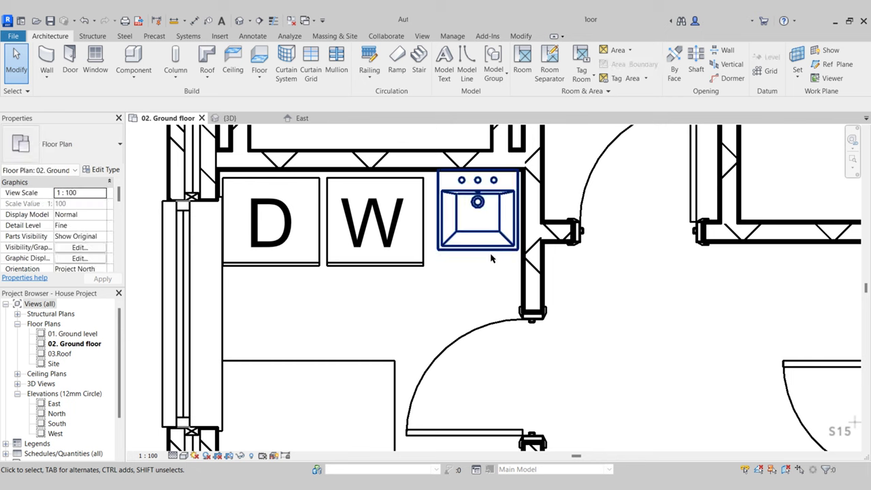
- Nudge the cleaners' sink slightly west, closer to the washer and away from the laundry room's east wall
click(486, 251)
key(Left)
key(Left)
key(Left)
click(373, 339)
- Place another 540x360x410mm wall-mounted WC on the south wall of the narrow room east of the hallway
scroll(347, 332, down, 3)
middle_drag(345, 333, 302, 373)
scroll(303, 373, down, 4)
scroll(373, 275, up, 1)
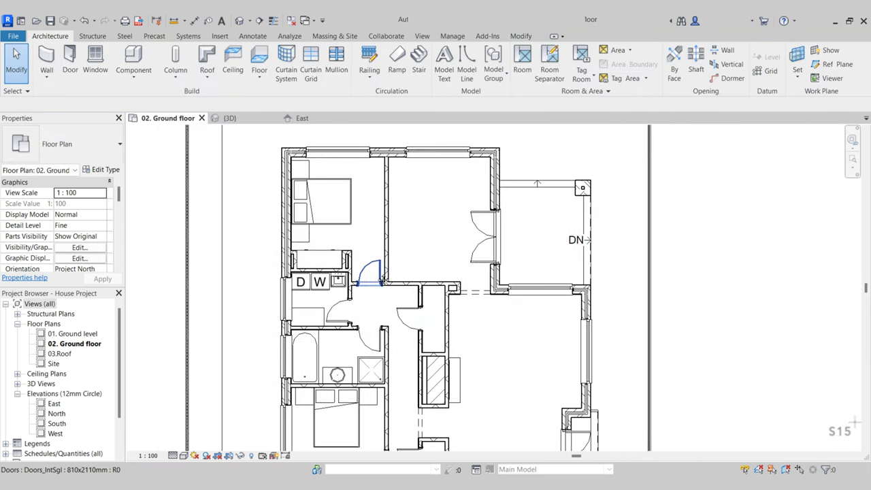
scroll(386, 317, up, 3)
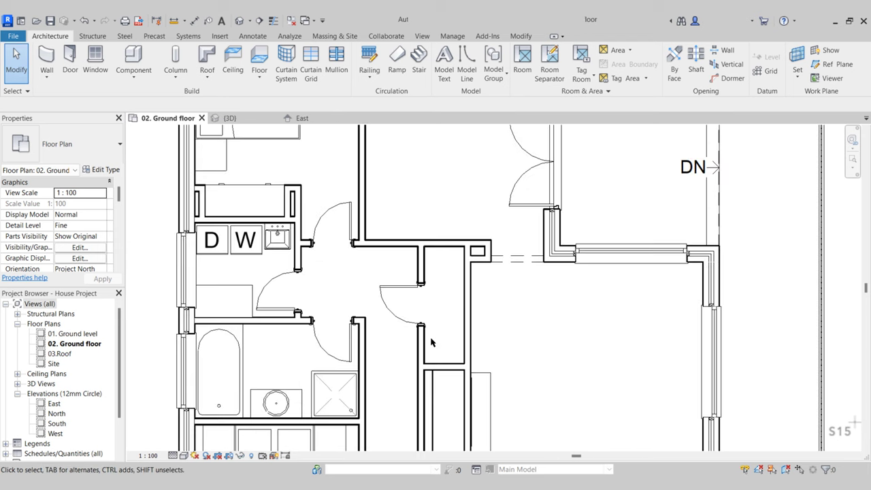
scroll(411, 291, down, 4)
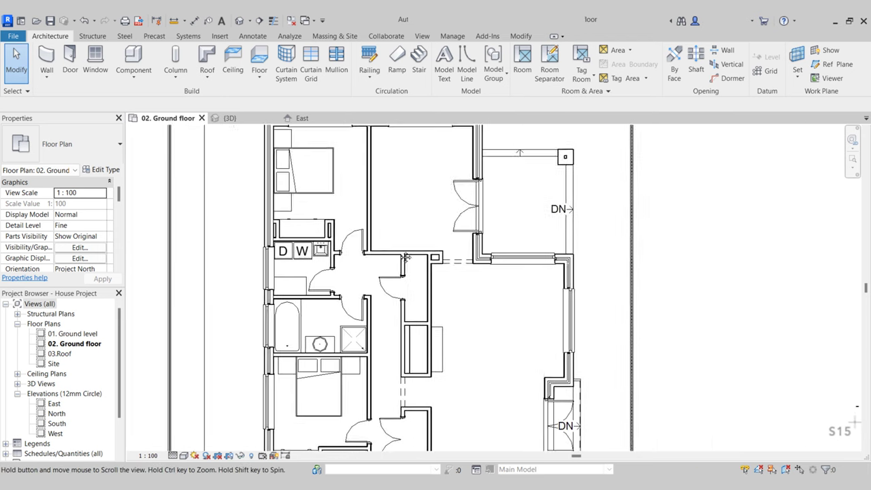
scroll(420, 343, up, 3)
click(420, 343)
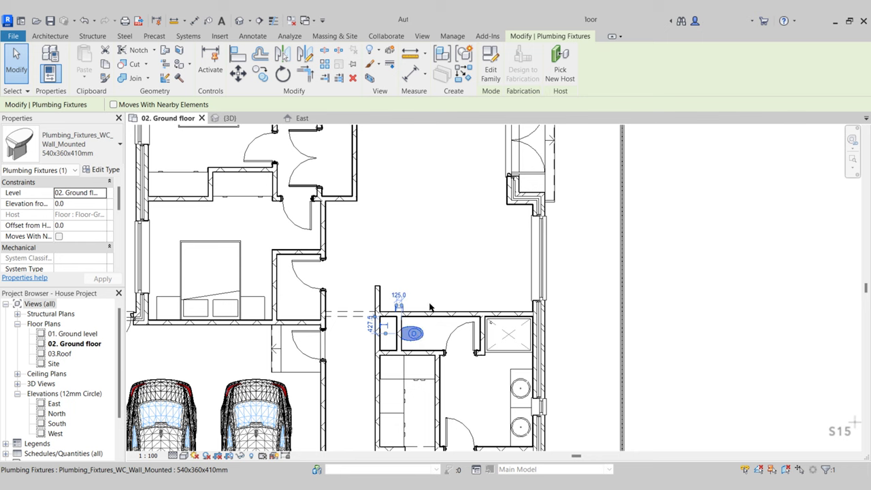
click(465, 79)
scroll(371, 237, up, 5)
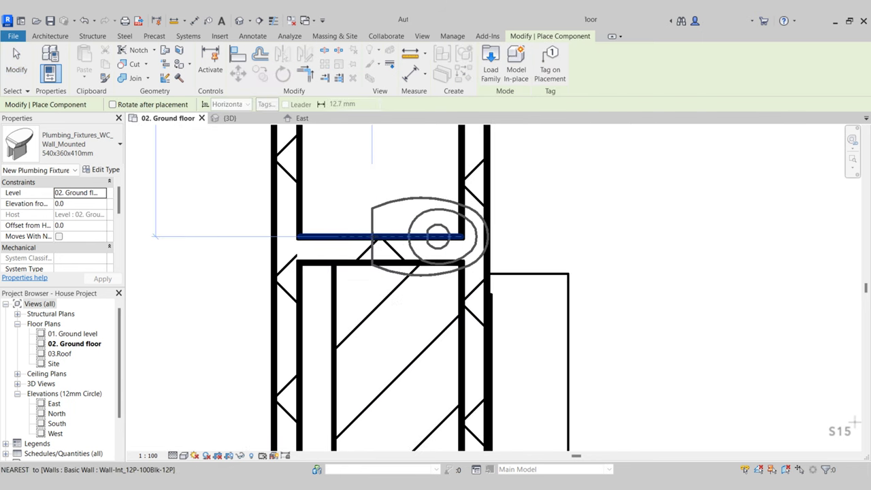
click(379, 256)
scroll(378, 256, down, 4)
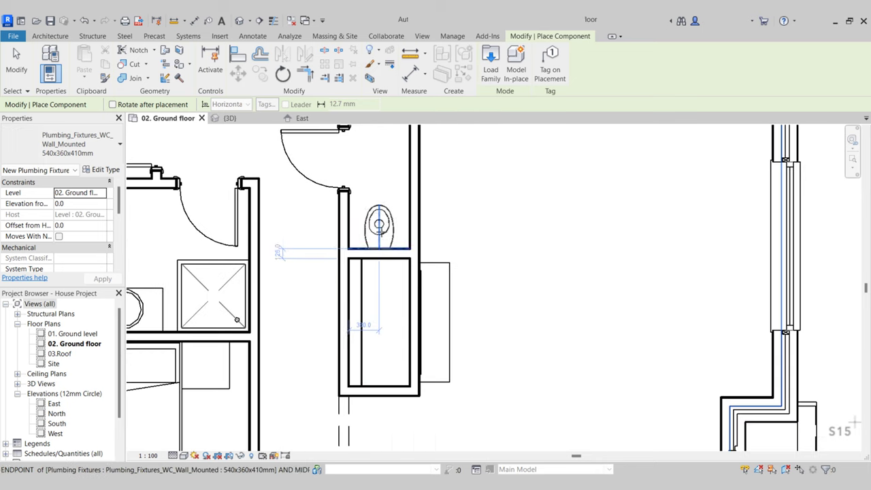
key(Escape)
key(Escape)
scroll(376, 283, down, 2)
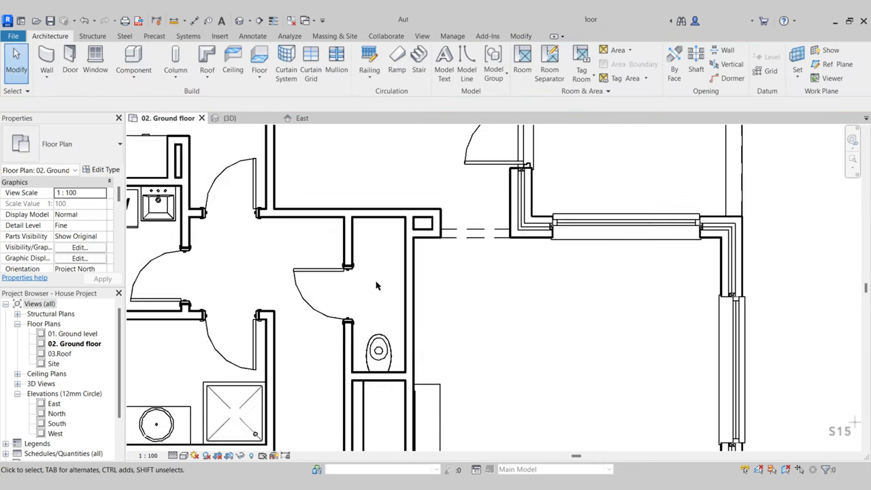
- Place another 980x560x30mm bathroom sink with shelf near the north end of the narrow WC room
click(185, 407)
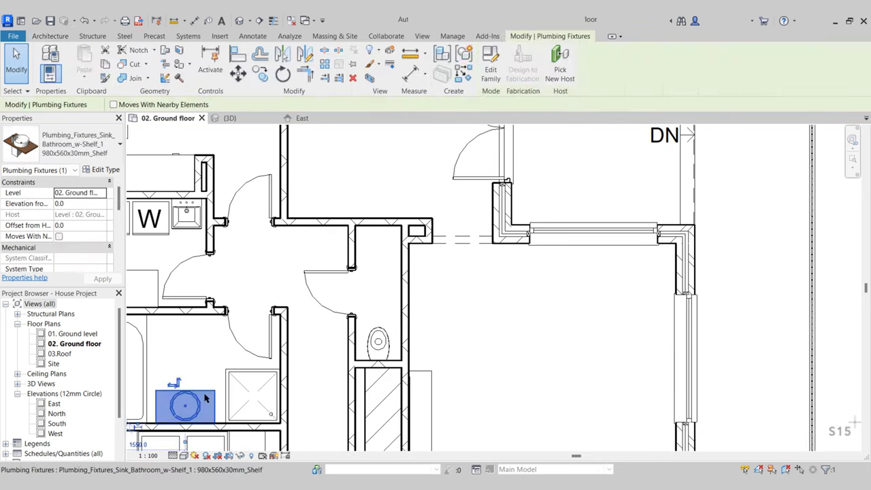
click(465, 80)
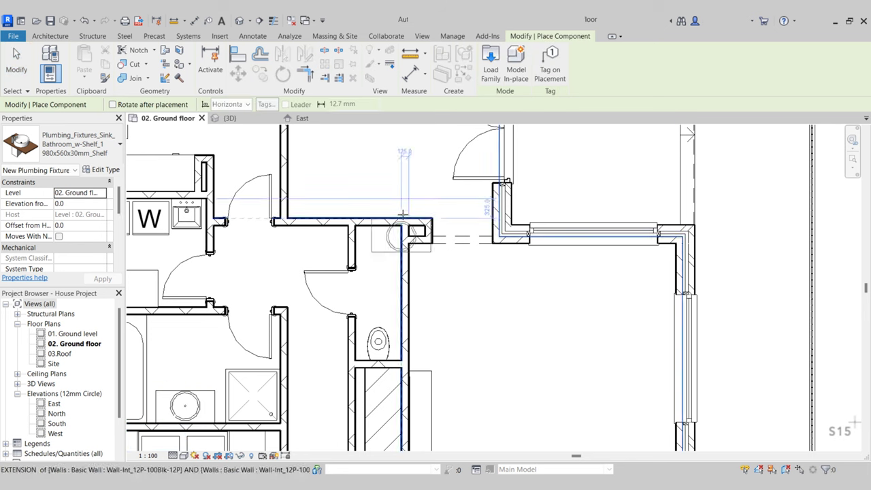
scroll(402, 238, up, 4)
click(359, 284)
key(Escape)
key(Escape)
- Move the shelf sink north by the midpoint of its back edge onto the WC room's north wall
click(359, 284)
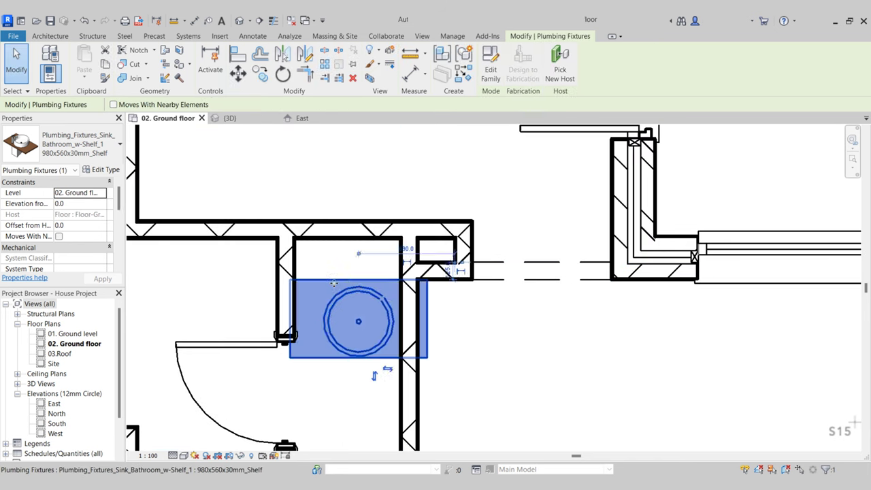
scroll(359, 285, up, 2)
click(239, 73)
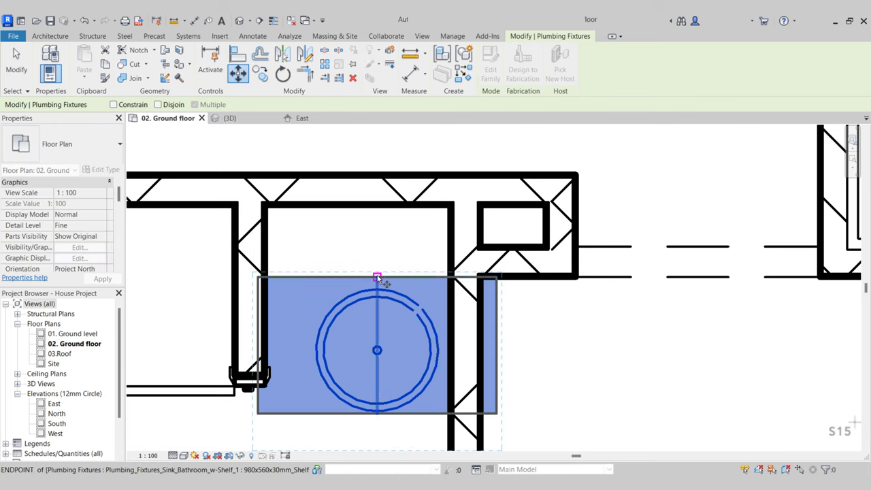
click(379, 276)
click(363, 212)
scroll(363, 213, down, 1)
key(Escape)
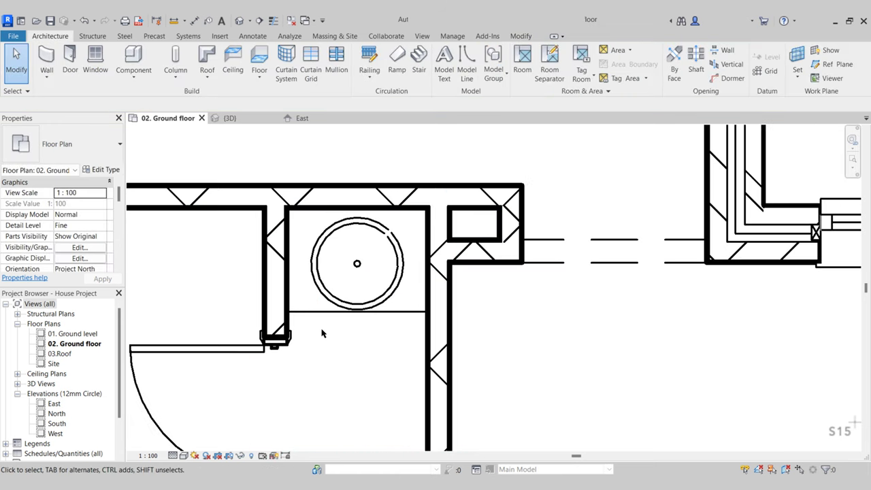
- Measure the narrow WC room's width between its west and east walls, just south of the sink shelf
click(349, 313)
scroll(313, 333, up, 2)
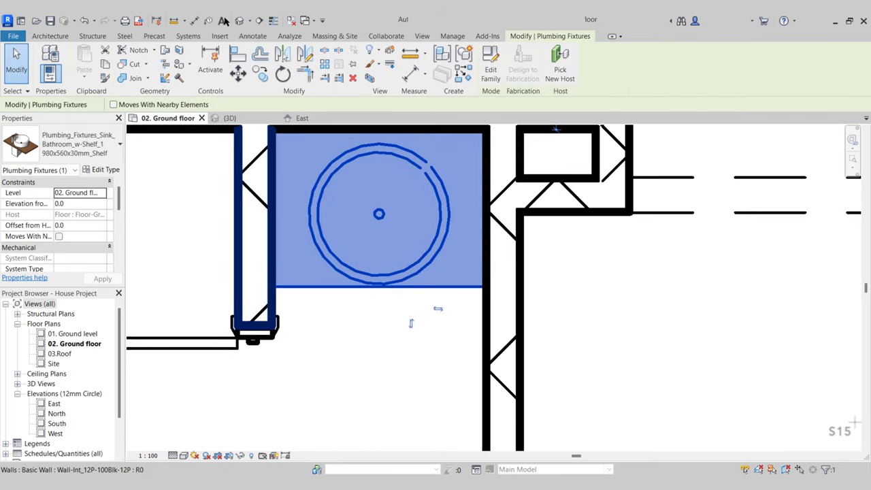
click(176, 21)
click(272, 301)
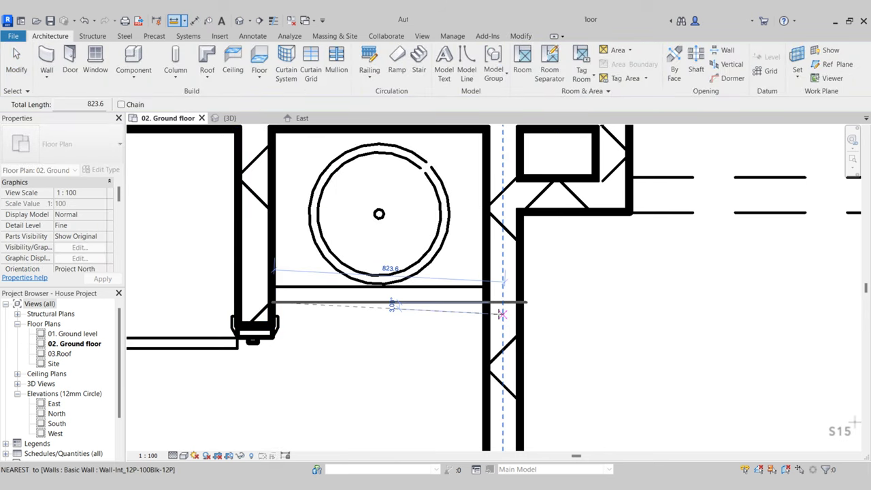
key(Escape)
key(Escape)
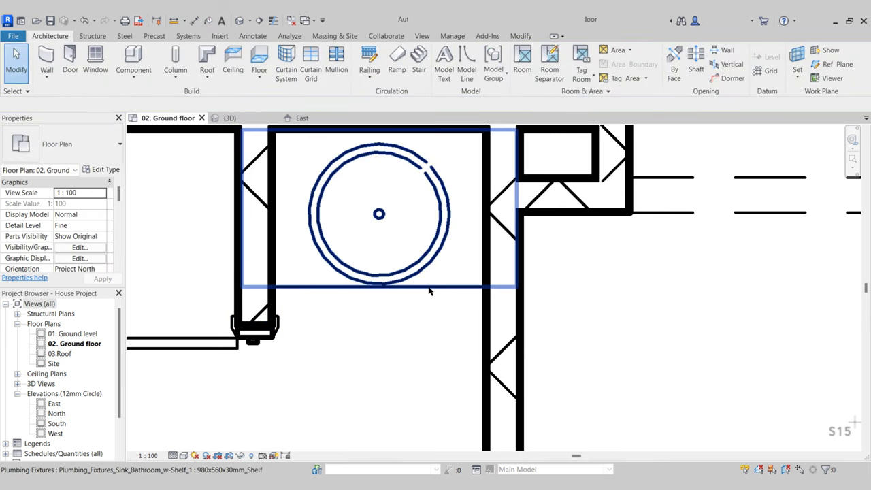
- Duplicate the WC room sink's type as 760x560x30mm_Shelf and set its Shelf Length to 760
click(432, 286)
click(88, 151)
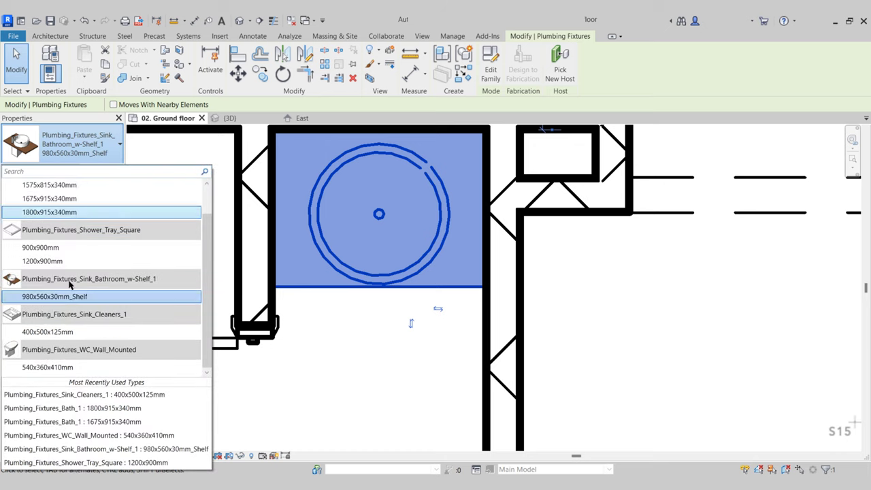
click(71, 301)
click(102, 170)
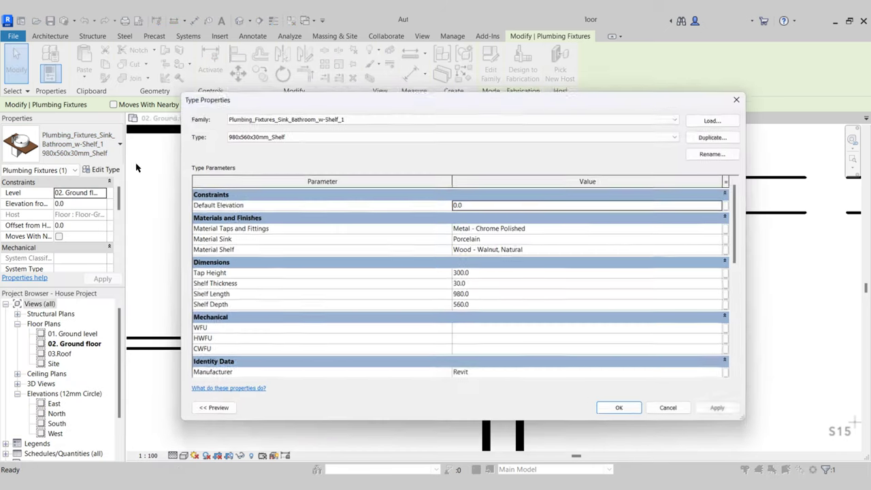
click(722, 133)
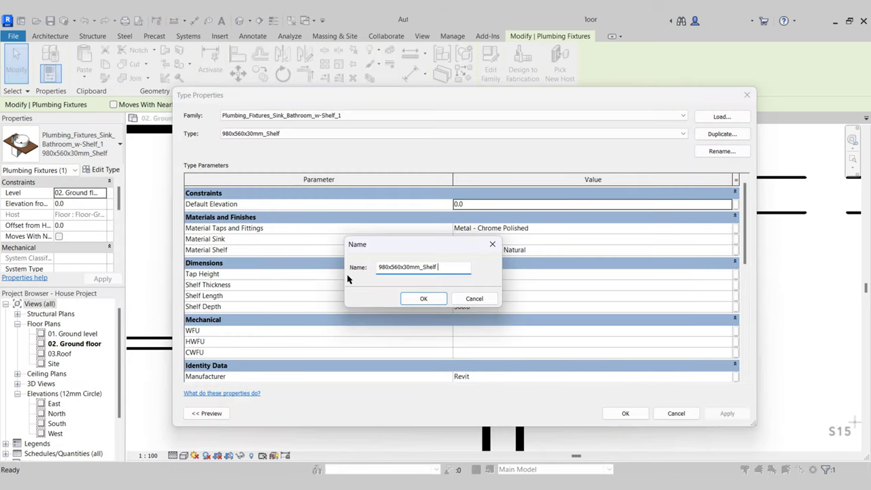
text(760)
key(Return)
click(491, 297)
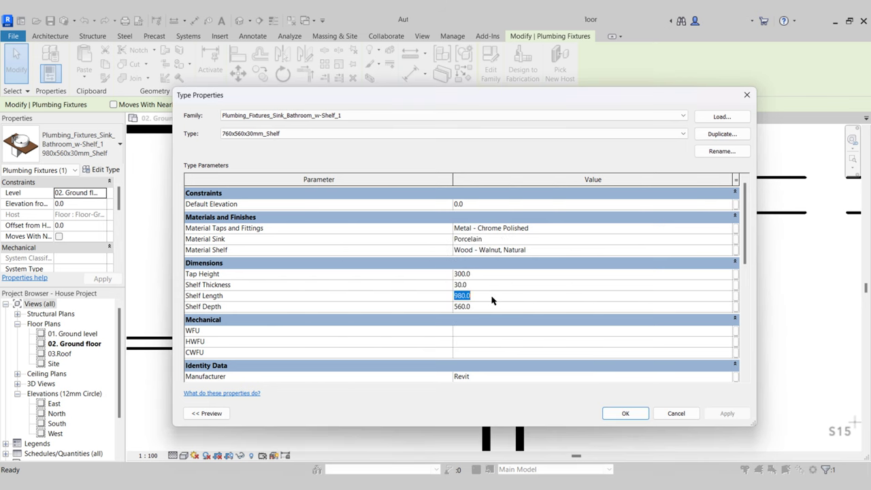
click(625, 414)
click(389, 340)
scroll(379, 340, down, 2)
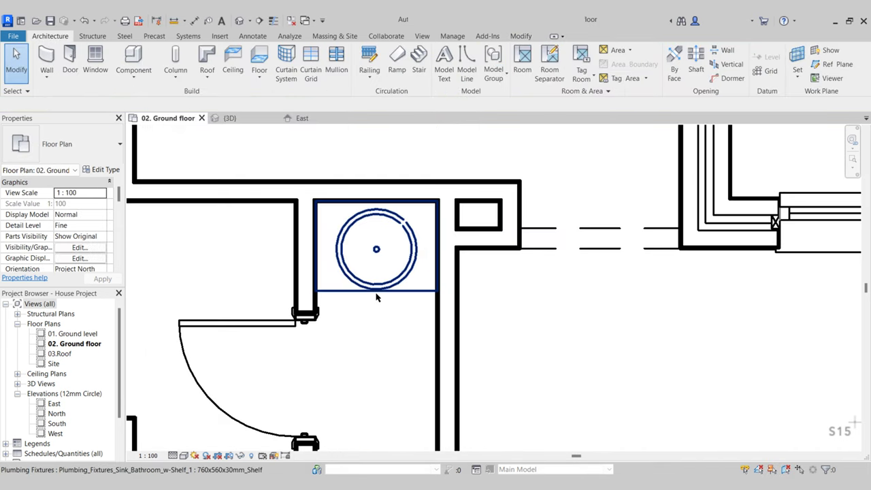
click(343, 288)
scroll(372, 309, down, 4)
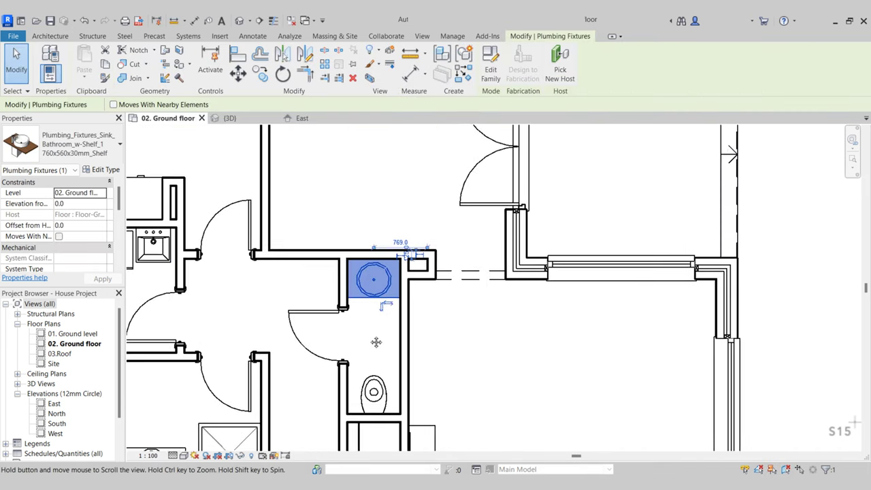
scroll(452, 304, up, 2)
scroll(453, 304, down, 2)
key(Escape)
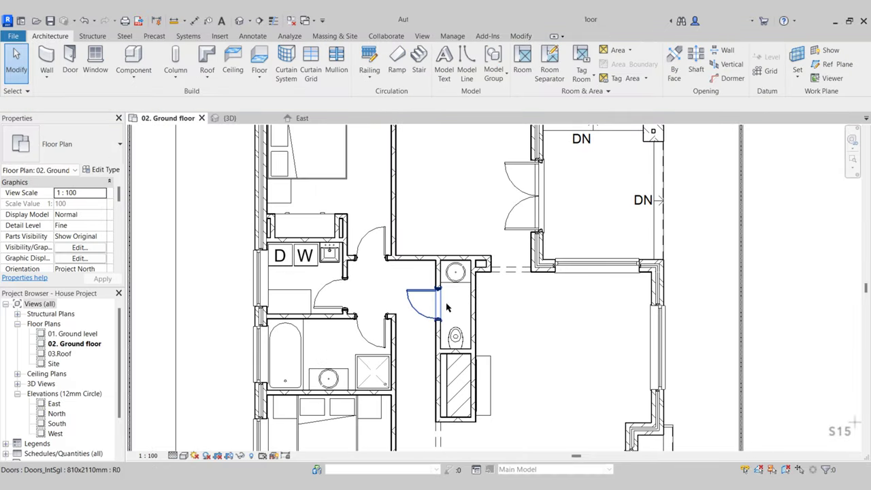
- Load the Specialty_Equipment_TV_Stand family from the Domestic specialty equipment folder as a component
scroll(385, 312, down, 1)
scroll(456, 191, up, 2)
middle_drag(457, 191, 406, 280)
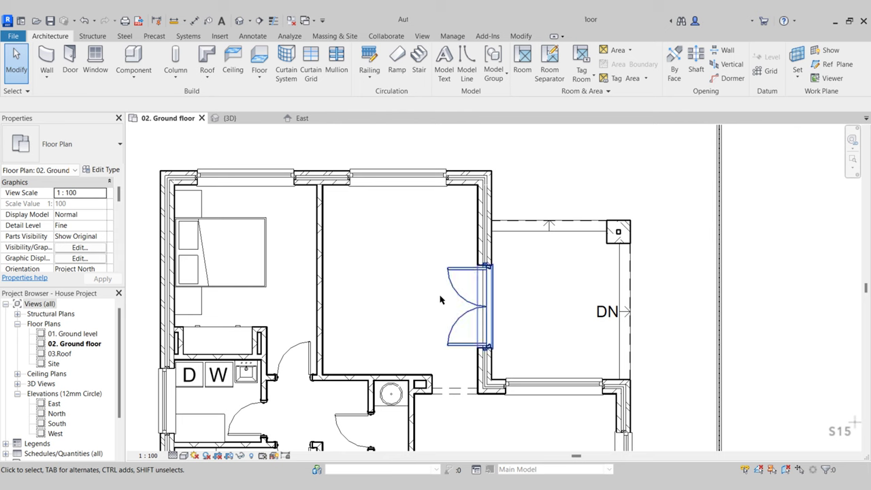
click(136, 56)
click(487, 71)
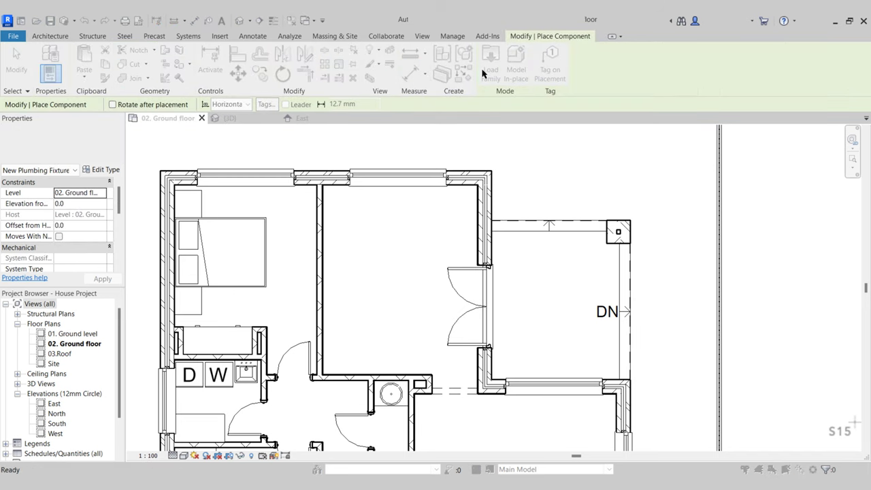
click(381, 297)
click(400, 319)
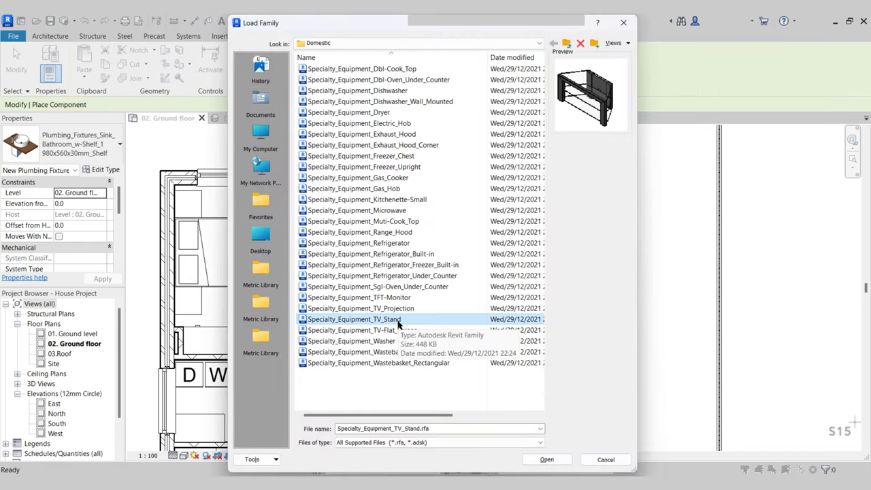
click(547, 459)
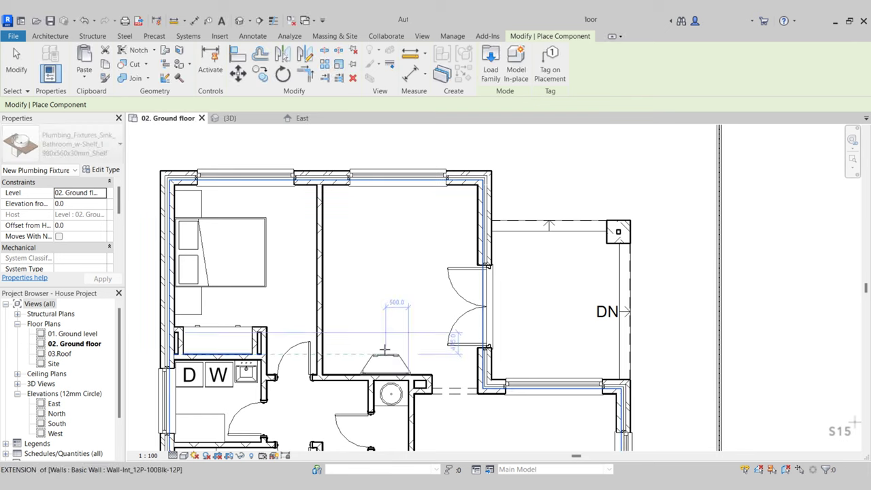
- Place the 1100x460x500mm TV stand against the south wall of the room east of the northwest bedroom
scroll(385, 343, up, 3)
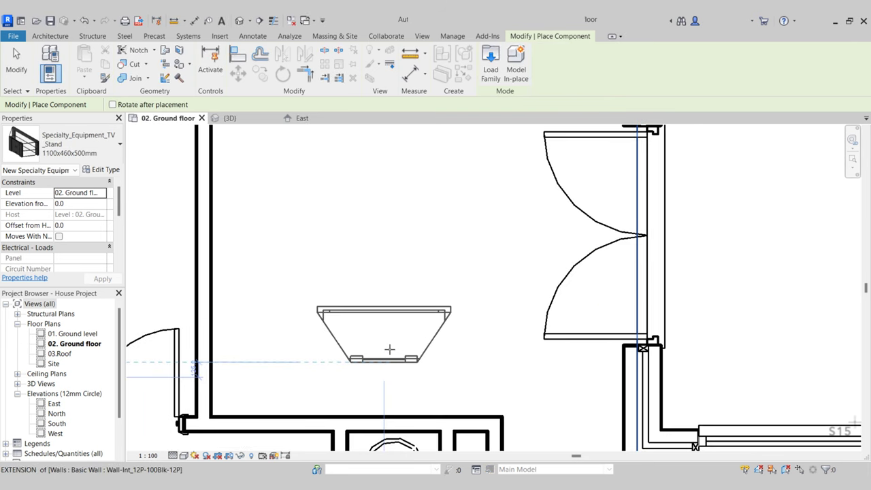
click(411, 412)
key(Escape)
key(Escape)
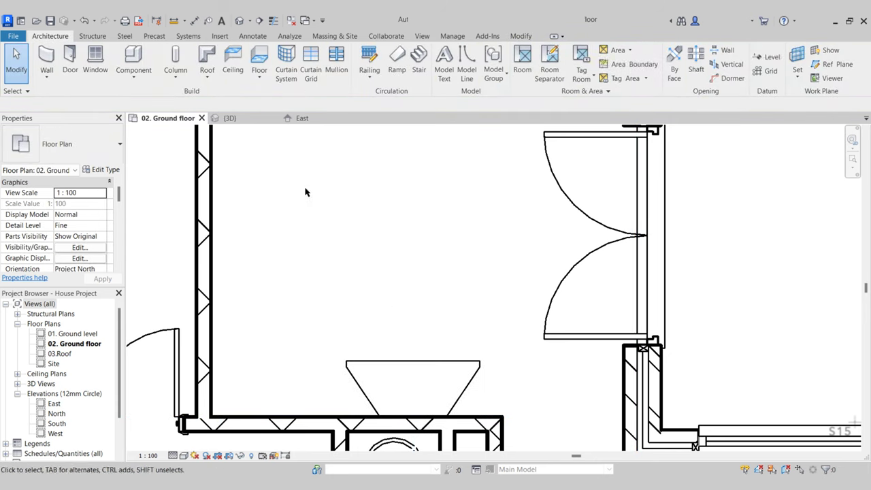
- Load the Specialty_Equipment_TV-Flat_Screen family from the Domestic specialty equipment folder as a component
click(134, 61)
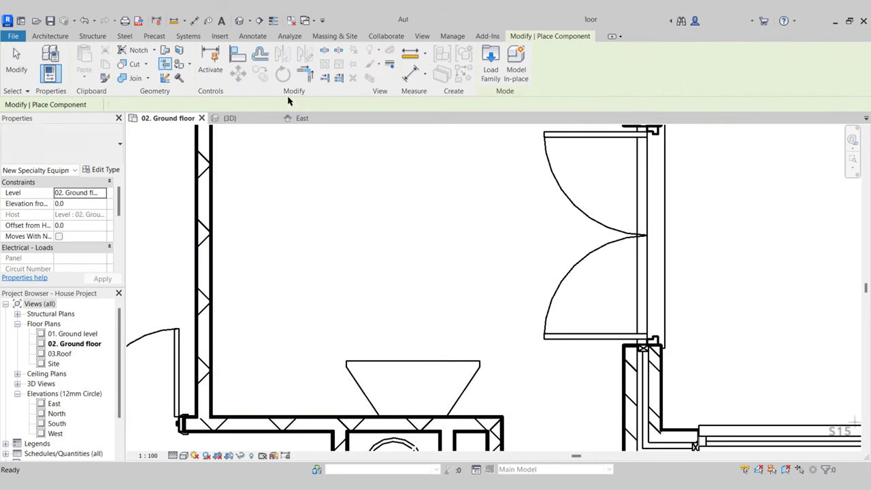
click(498, 79)
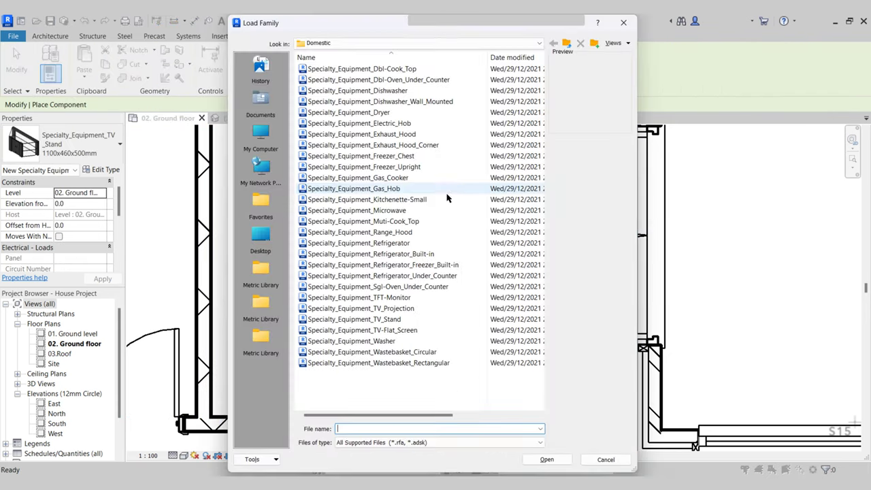
click(397, 331)
click(388, 320)
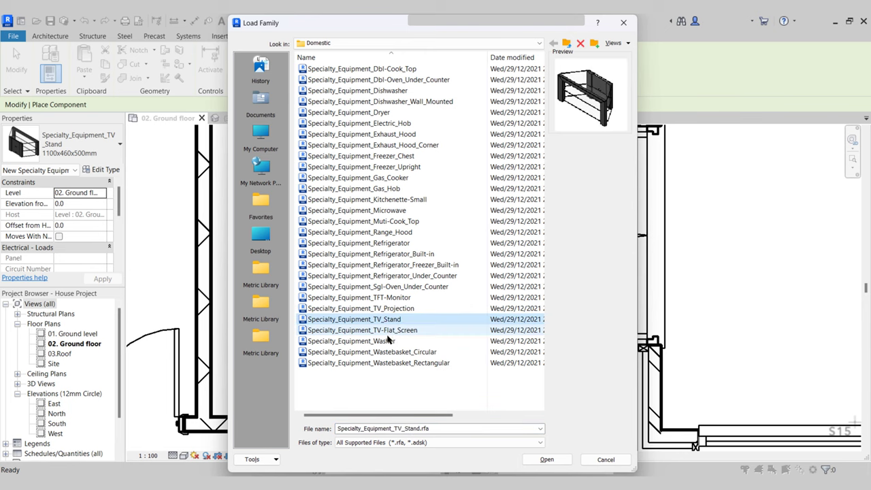
click(391, 332)
click(547, 460)
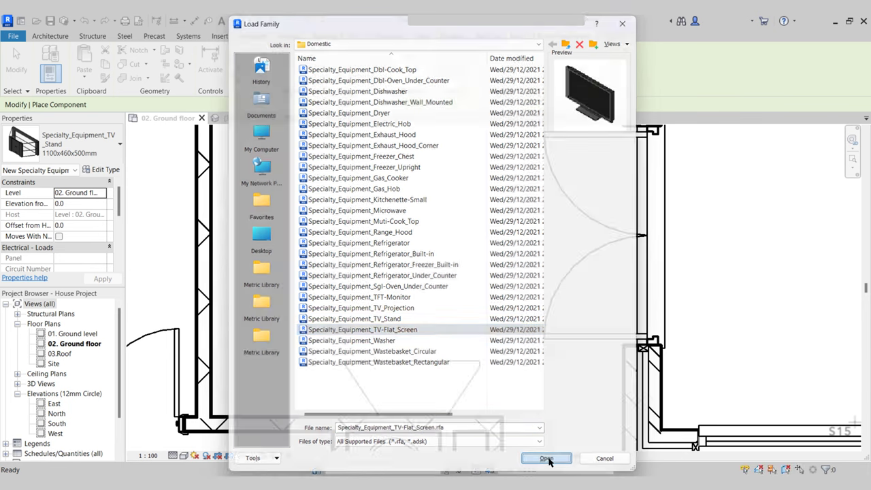
- Place the 810mm_Diagonal flat-screen TV on the TV stand, rotated so that its screen faces north into the room
key(space)
key(space)
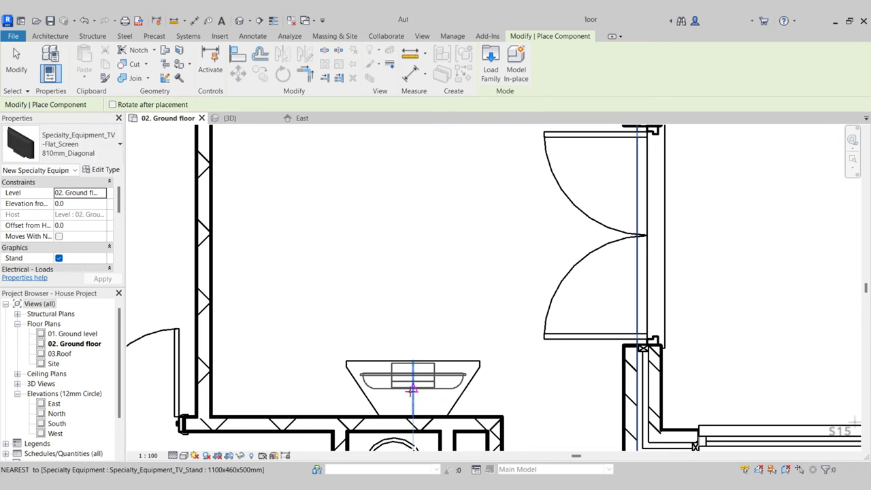
key(Escape)
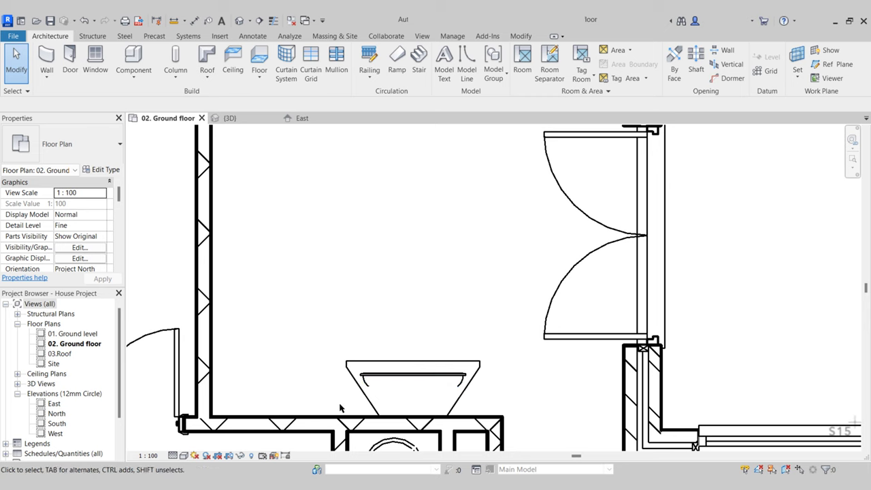
scroll(474, 402, up, 2)
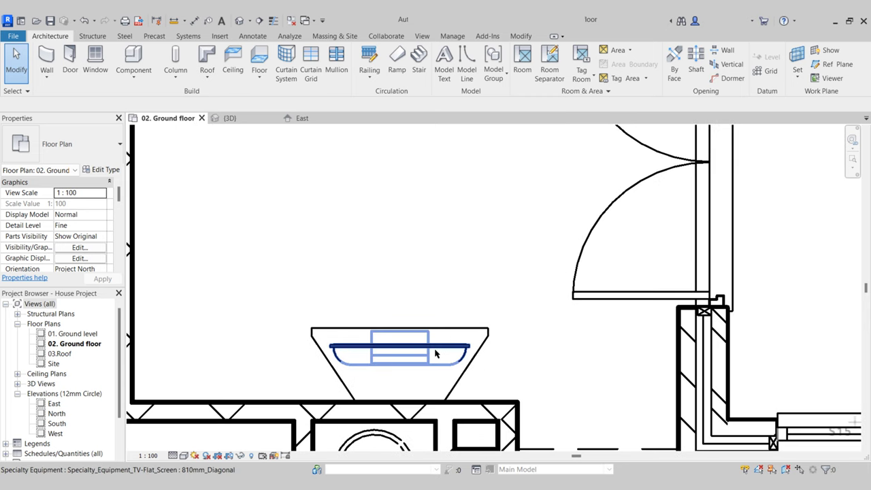
- Inspect the TV and its stand in the 3D view and check the stand's type size
click(229, 118)
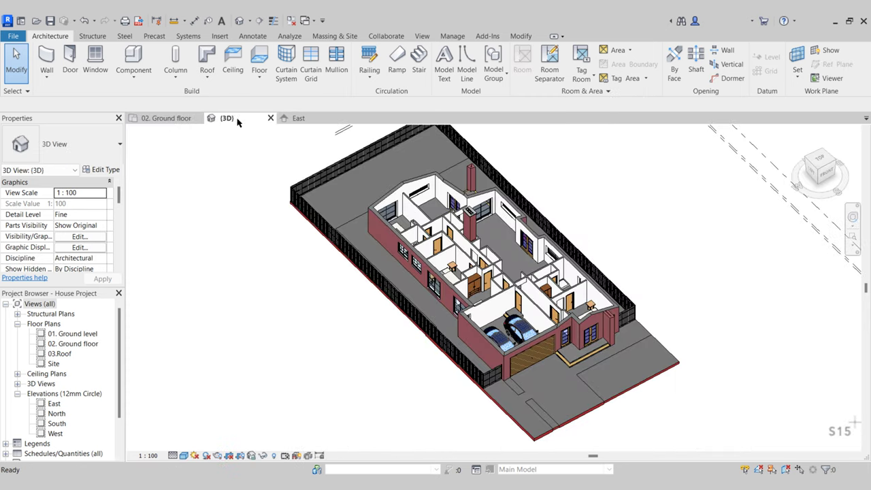
scroll(382, 422, up, 3)
scroll(382, 421, up, 5)
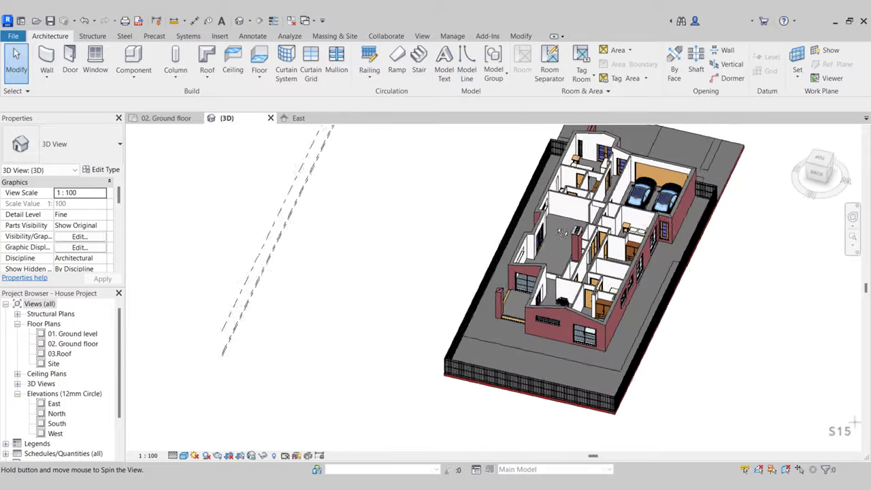
scroll(442, 338, up, 8)
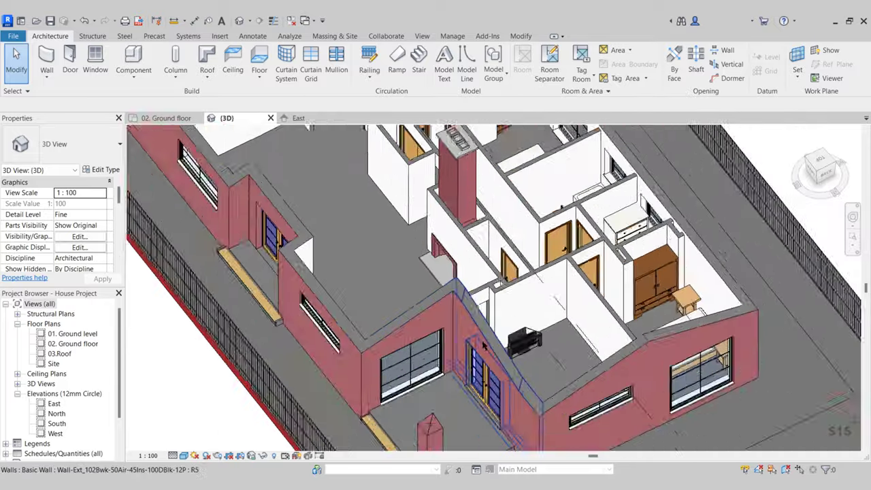
scroll(368, 327, up, 2)
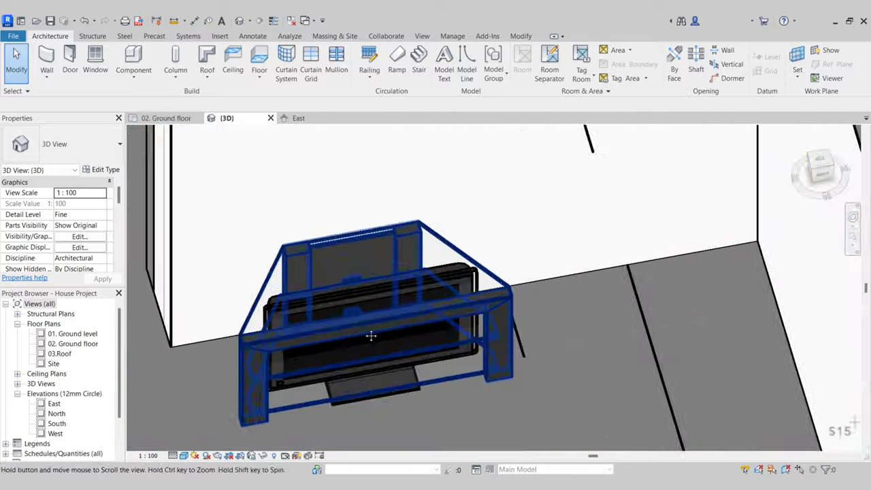
click(398, 316)
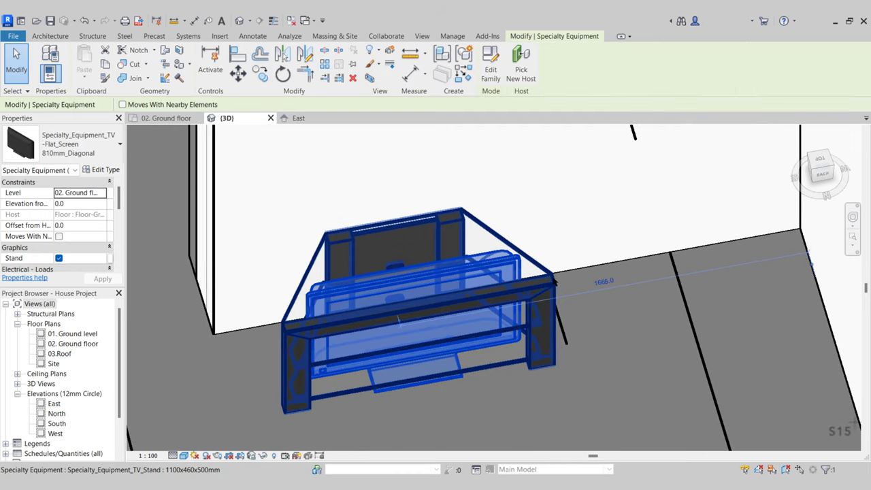
key(Escape)
click(475, 225)
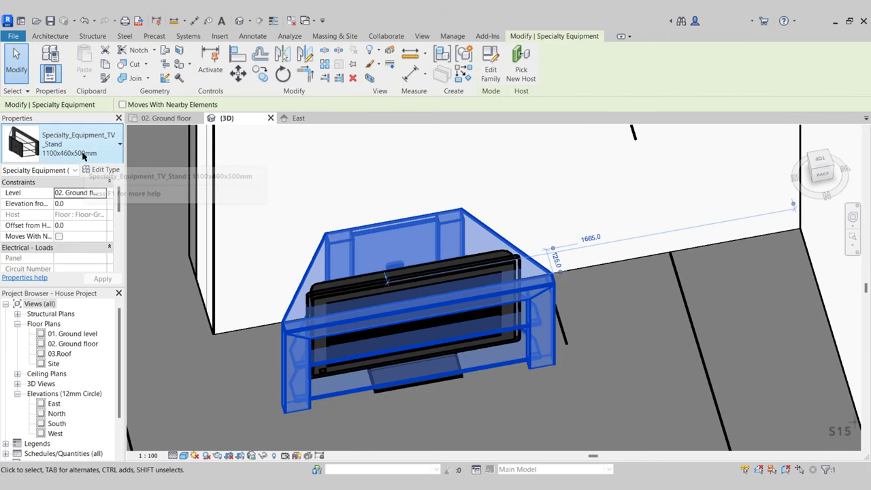
key(Escape)
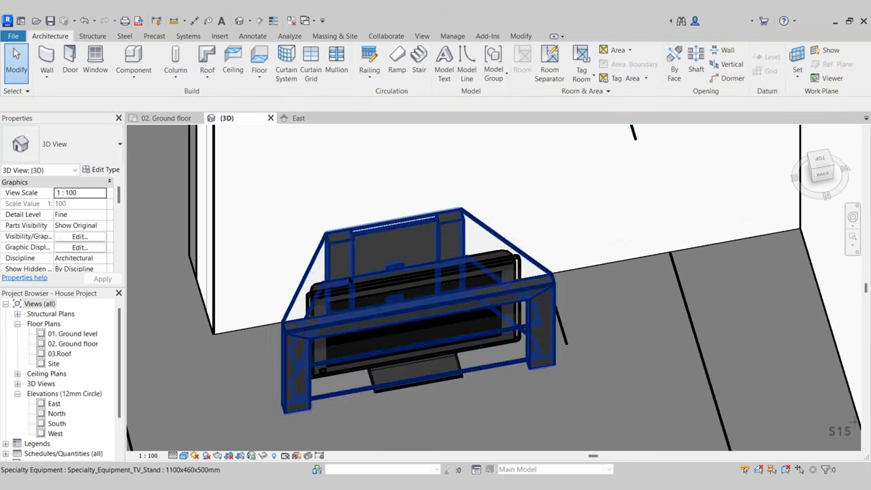
- Set the flat-screen TV's Elevation from Level to 500 so that it sits on top of the stand
click(342, 290)
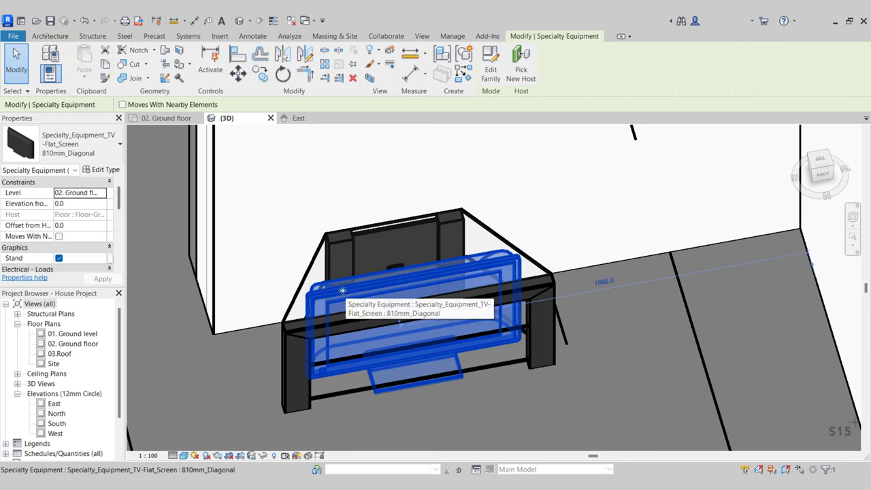
click(81, 203)
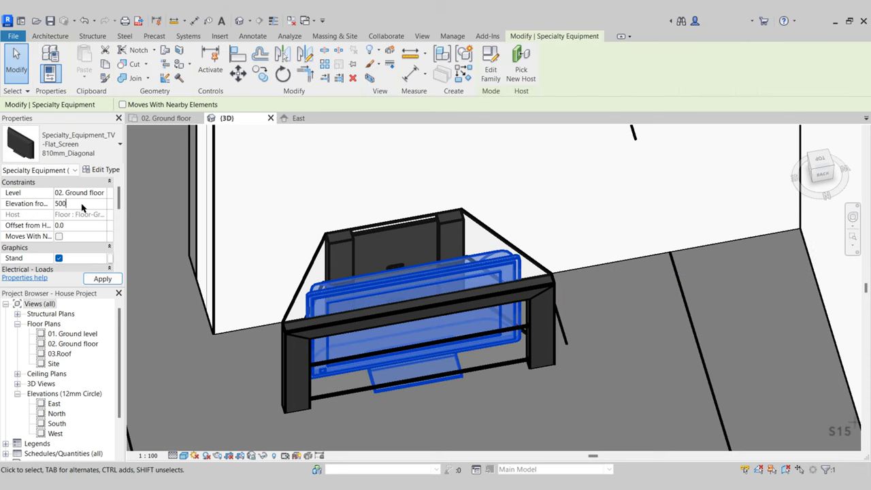
key(Escape)
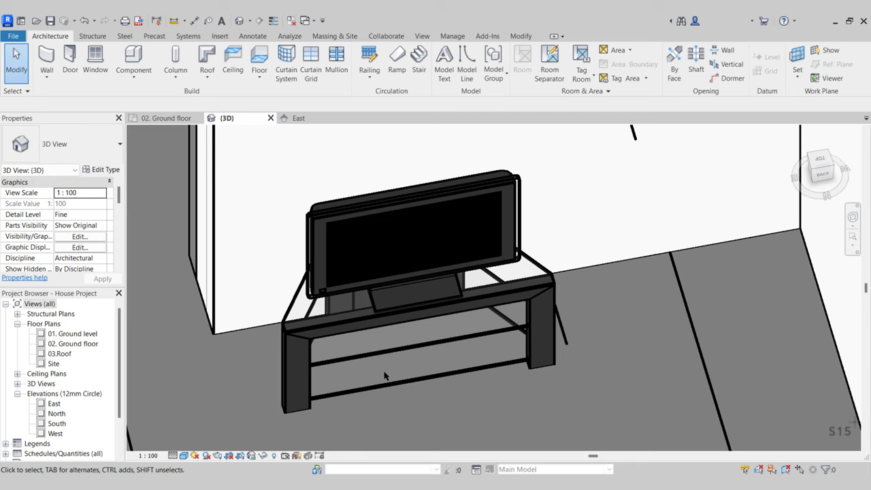
scroll(458, 351, down, 3)
scroll(457, 352, down, 3)
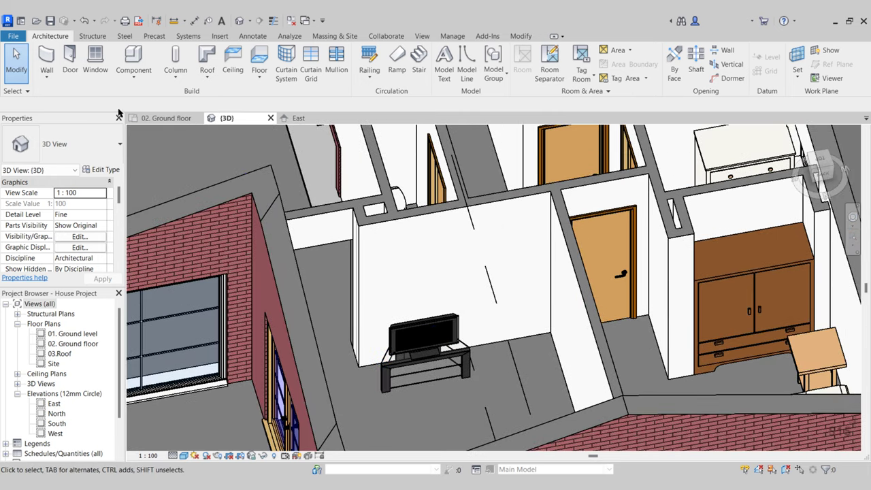
- Return to the ground floor plan and browse the family library to the Furniture Seating folder for a new component
click(161, 120)
scroll(385, 258, down, 3)
middle_drag(389, 263, 393, 383)
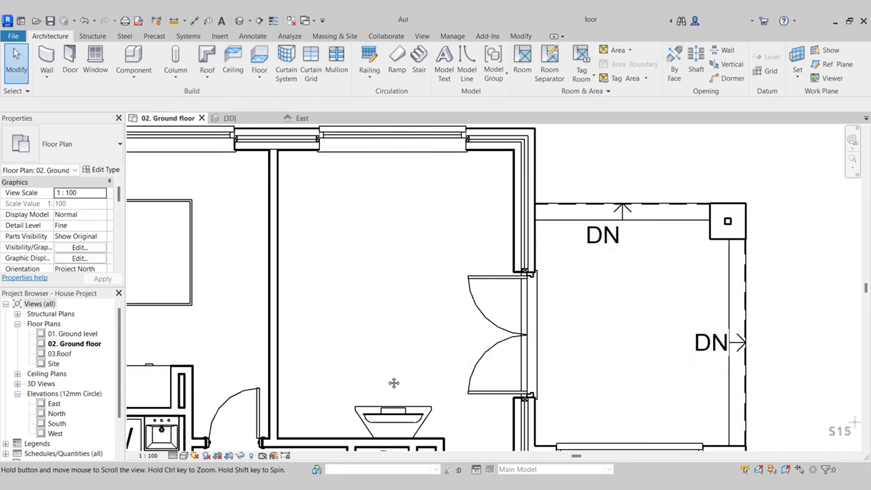
click(138, 62)
click(490, 63)
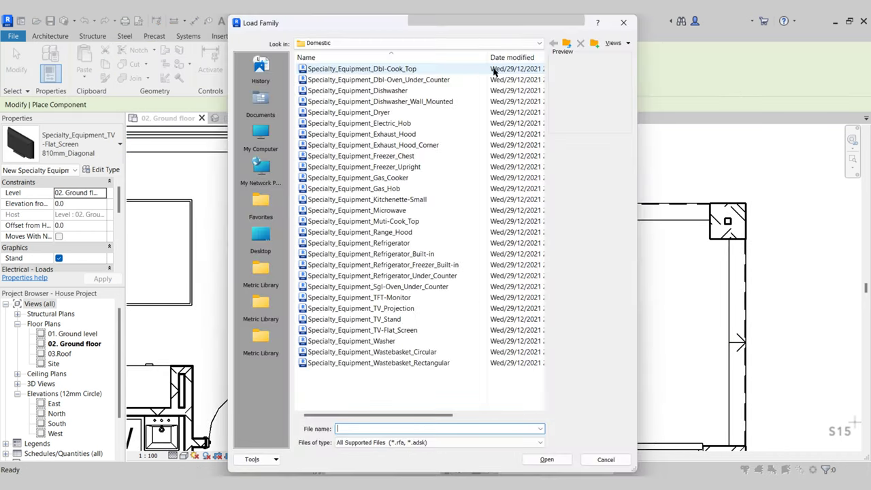
click(567, 43)
click(567, 43)
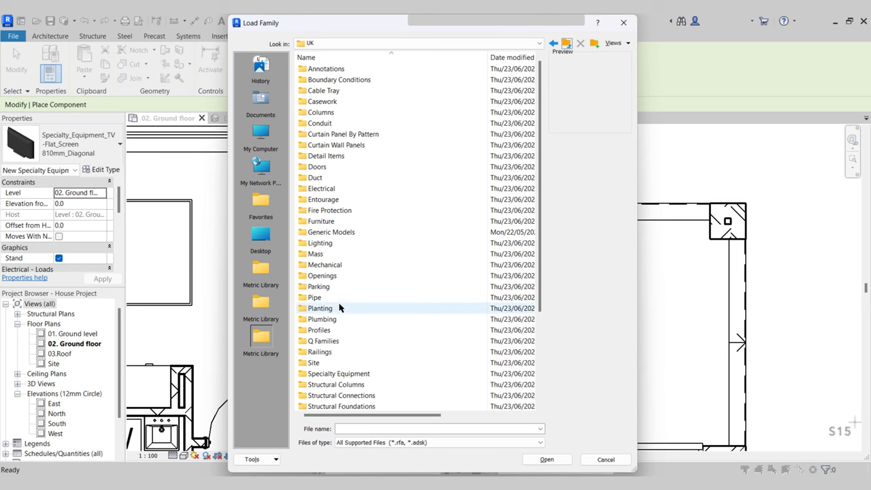
double_click(321, 221)
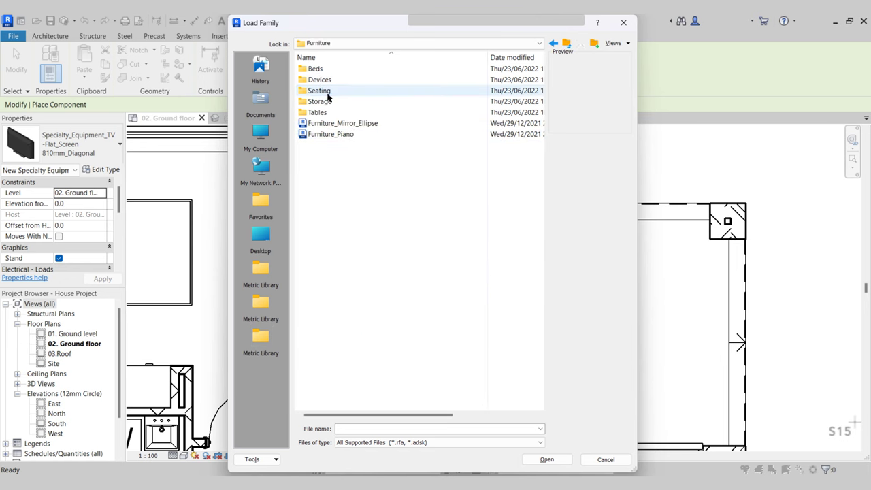
double_click(327, 91)
- Preview the chair, sofa, couch and armchair families in the Seating folder to compare options for the TV room
click(364, 70)
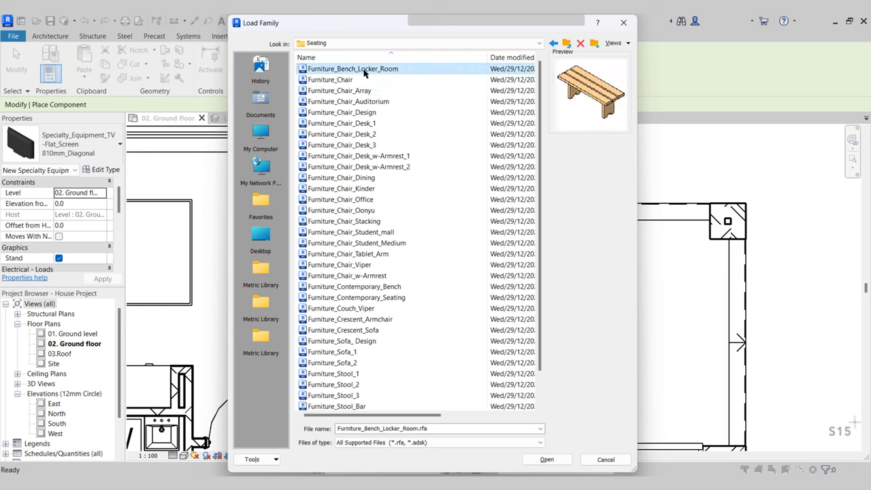
key(Down)
key(Down)
key(Down)
key(Down)
key(Down)
key(Down)
key(Down)
key(Down)
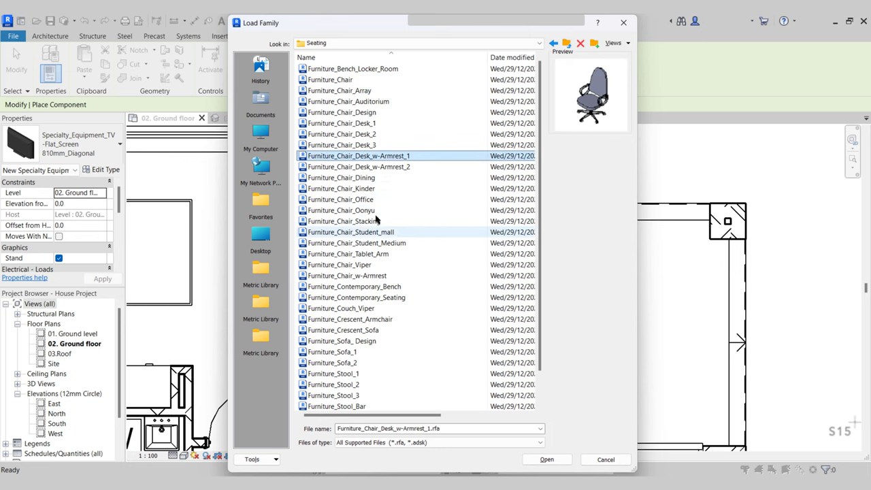
click(354, 352)
scroll(354, 351, down, 1)
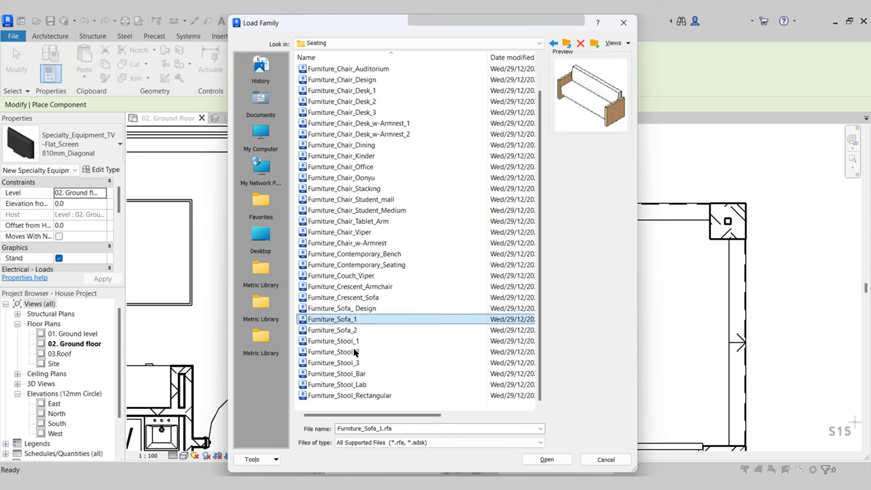
click(361, 333)
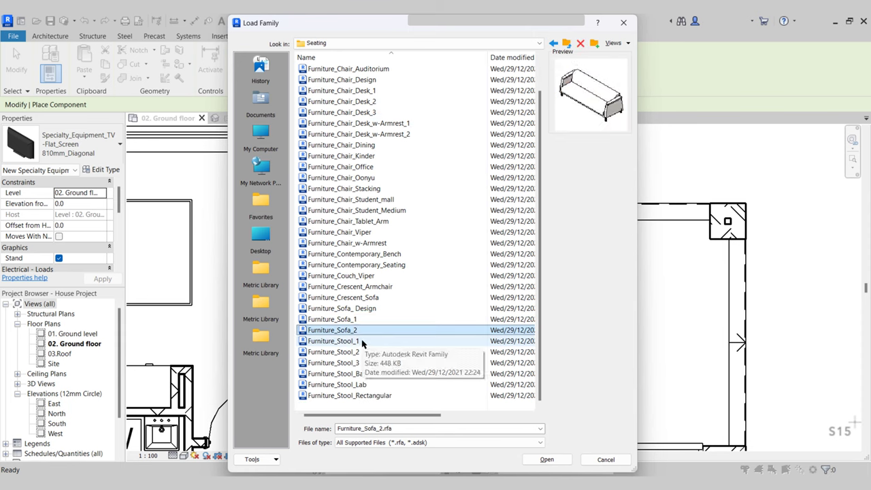
click(367, 277)
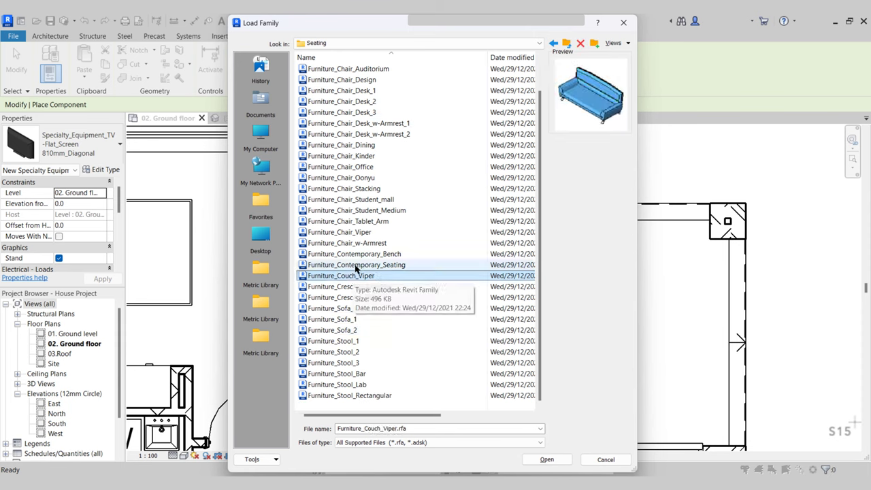
click(363, 234)
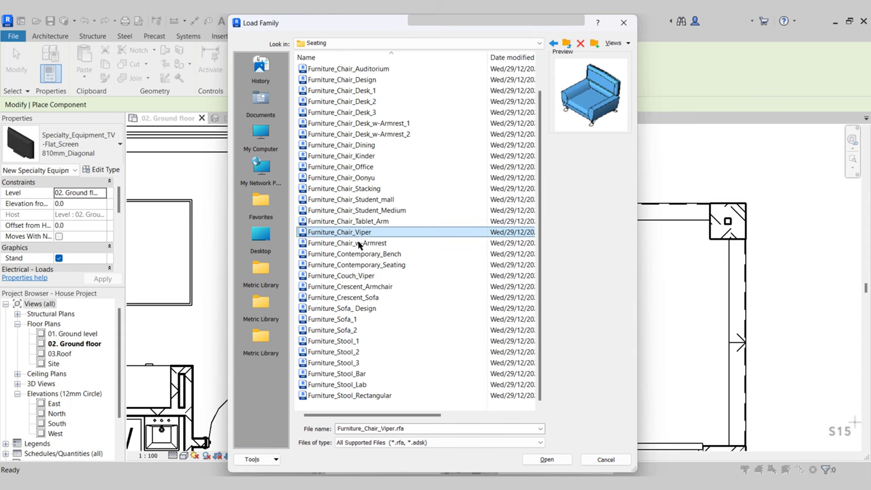
click(376, 309)
click(378, 299)
click(373, 287)
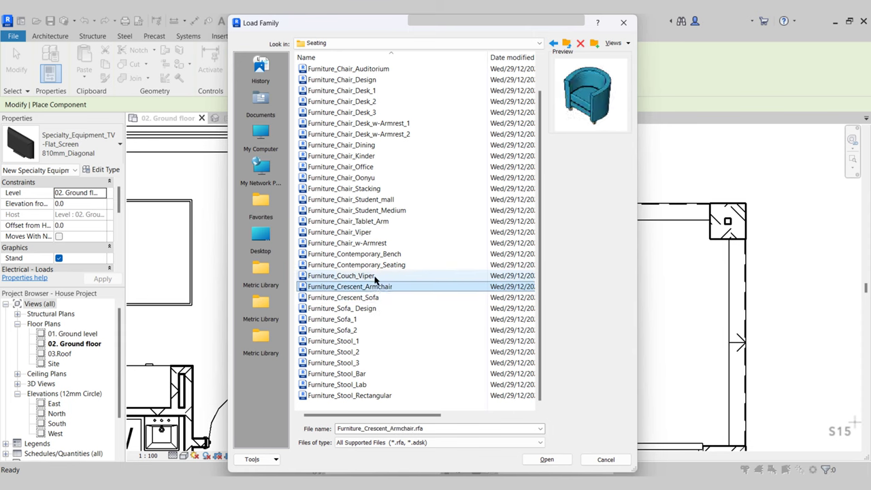
- Load the Furniture_Couch_Viper family and place a 2290x950x340mm couch against the TV room's north wall, near the northeast corner
click(348, 275)
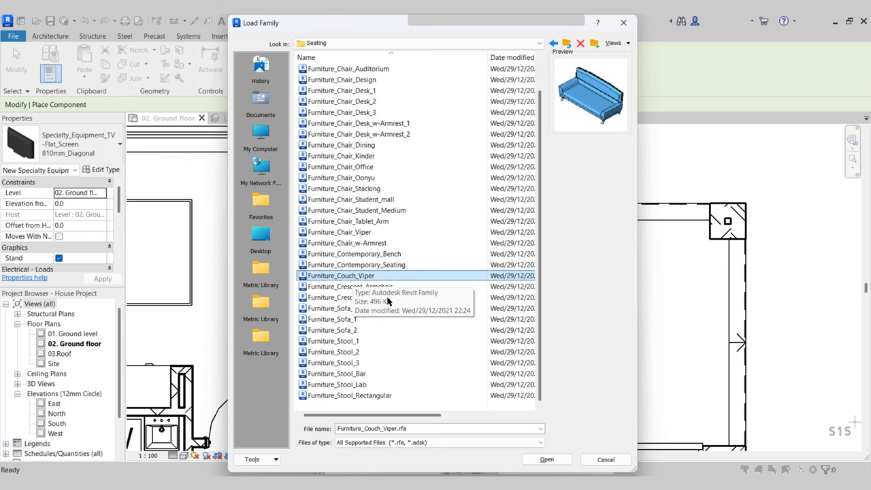
click(547, 459)
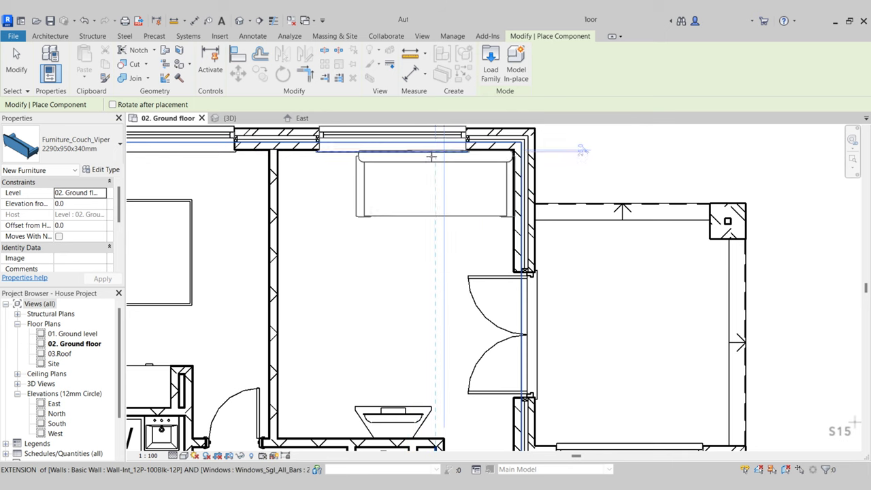
click(428, 158)
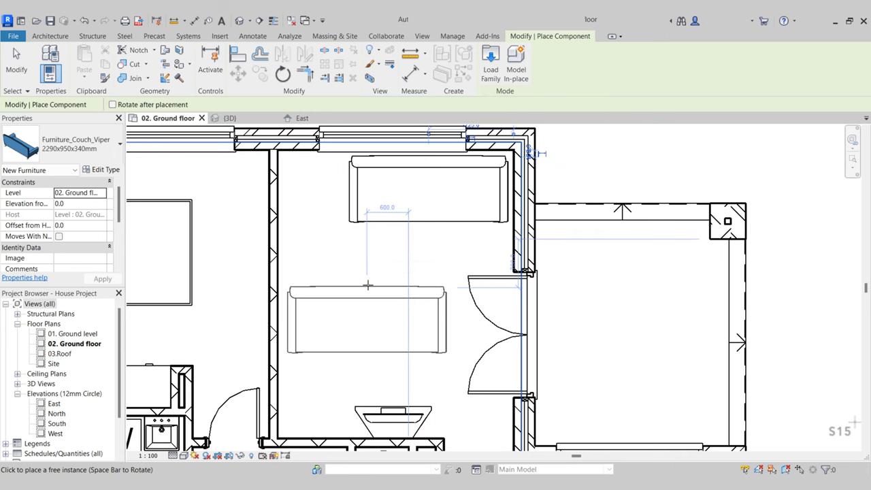
- Place a second 2290x950x340mm couch, rotated a quarter turn, with its back along the TV room's west wall
key(space)
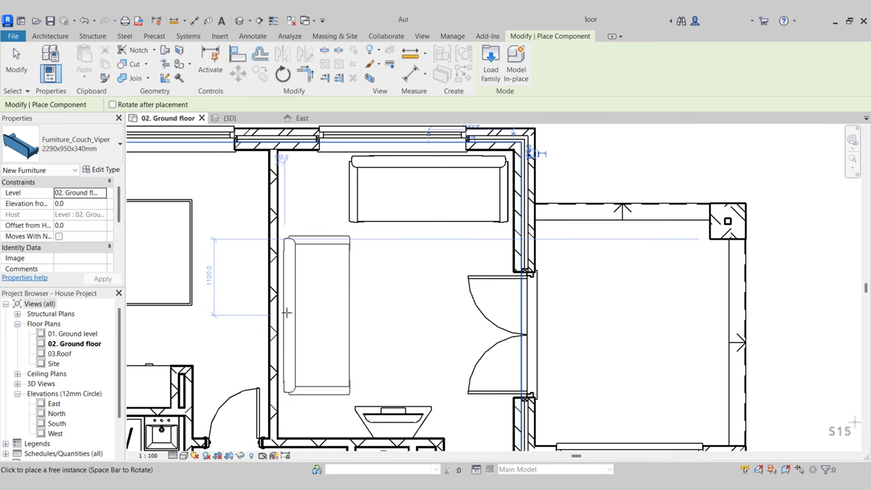
click(286, 312)
key(Escape)
- Nudge the west couch closer to the west wall
click(292, 344)
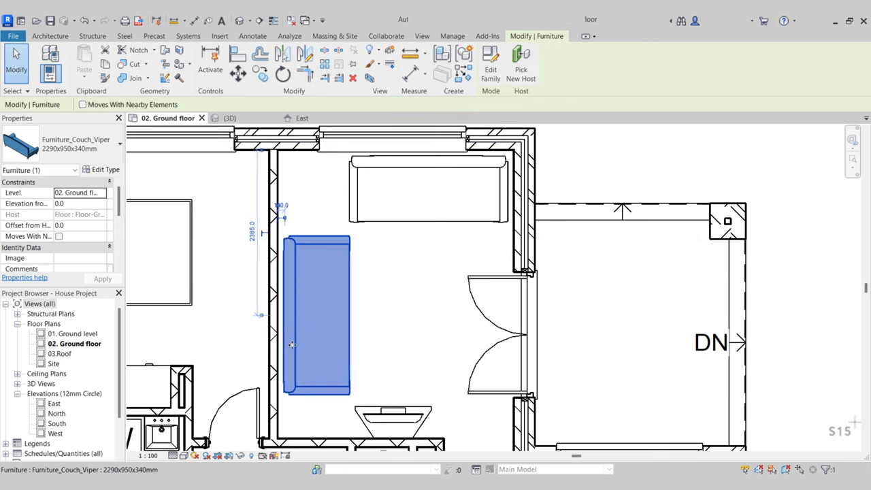
scroll(293, 346, up, 3)
key(Left)
key(Left)
scroll(295, 355, down, 2)
scroll(290, 307, up, 2)
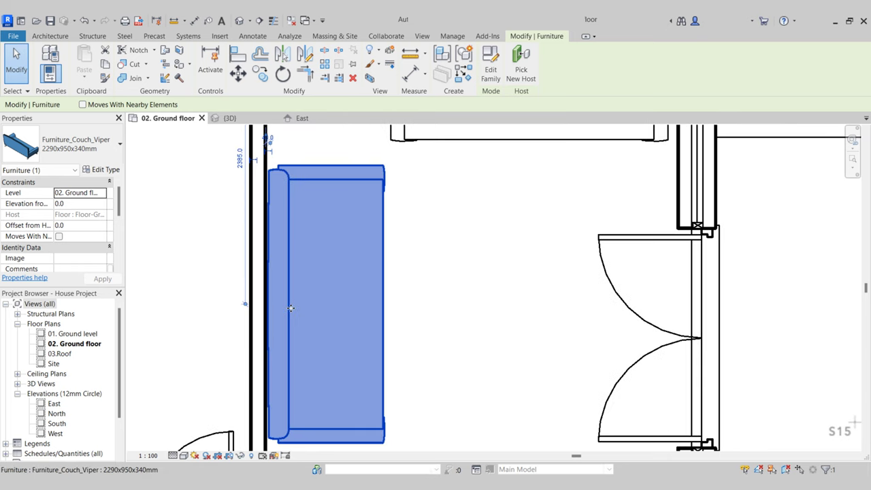
- Nudge the TV room's north couch slightly closer to the northeast corner walls
scroll(283, 316, down, 3)
scroll(423, 241, up, 4)
click(424, 241)
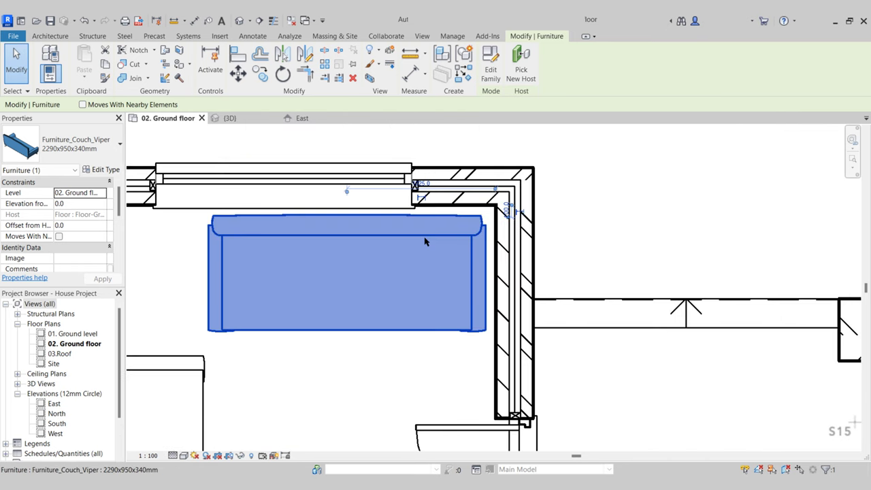
scroll(409, 273, down, 3)
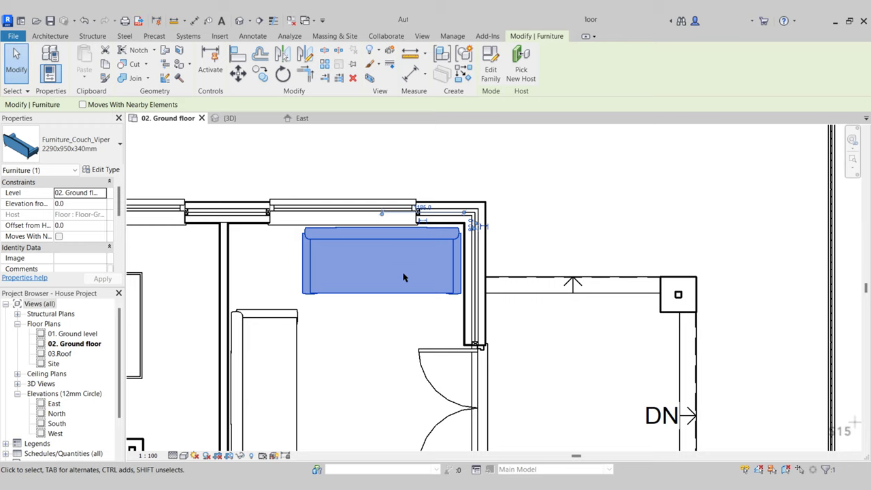
click(359, 212)
- Nudge the TV room's west couch slightly north along the west wall
scroll(285, 180, up, 2)
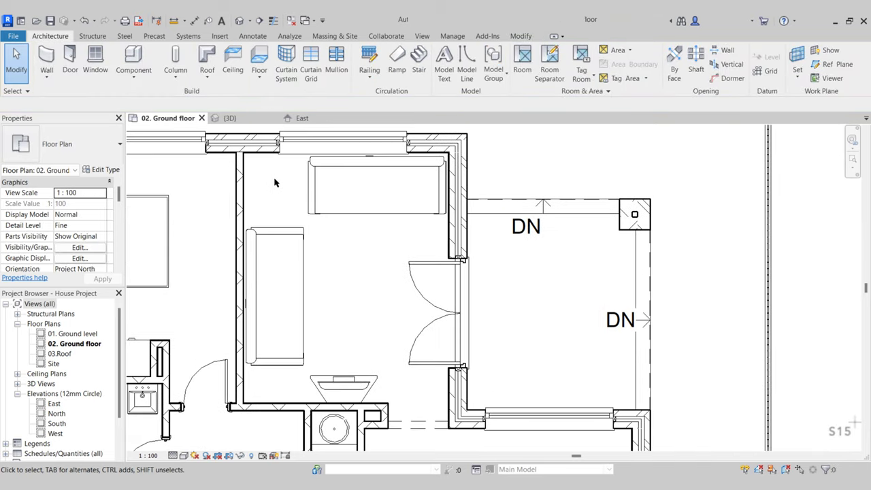
click(299, 300)
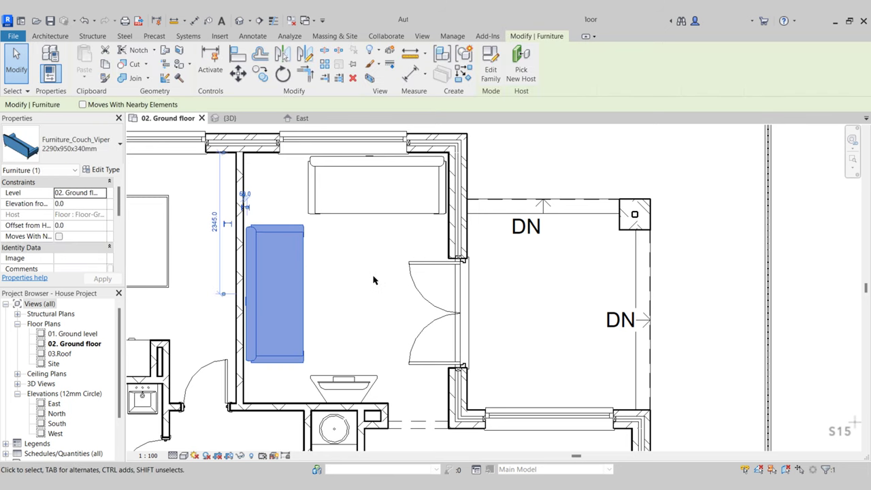
click(339, 282)
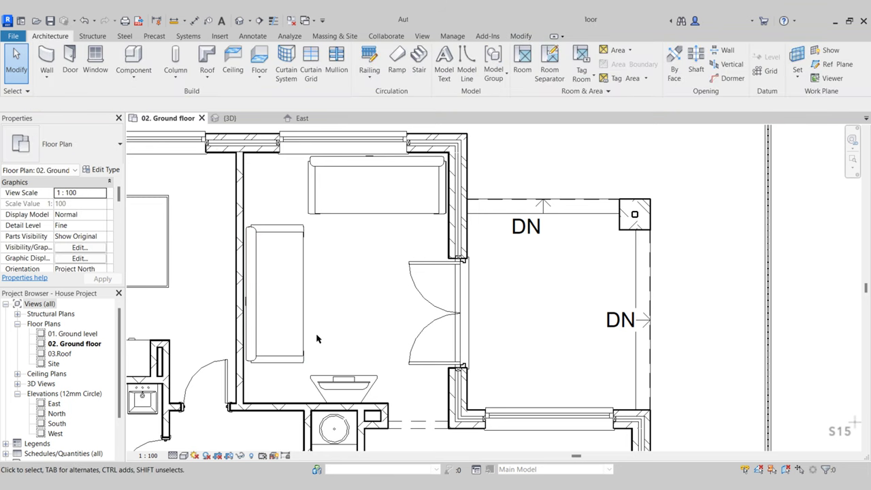
- Create a similar 2290x950x340mm Viper couch in the room southeast of the TV room, backed against its north window near the northeast corner
scroll(342, 292, down, 2)
middle_drag(349, 294, 200, 197)
click(267, 143)
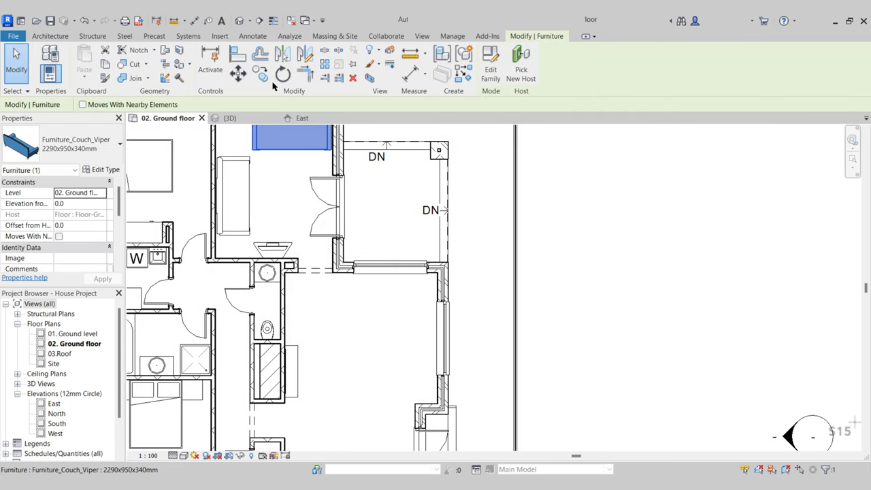
scroll(279, 190, up, 3)
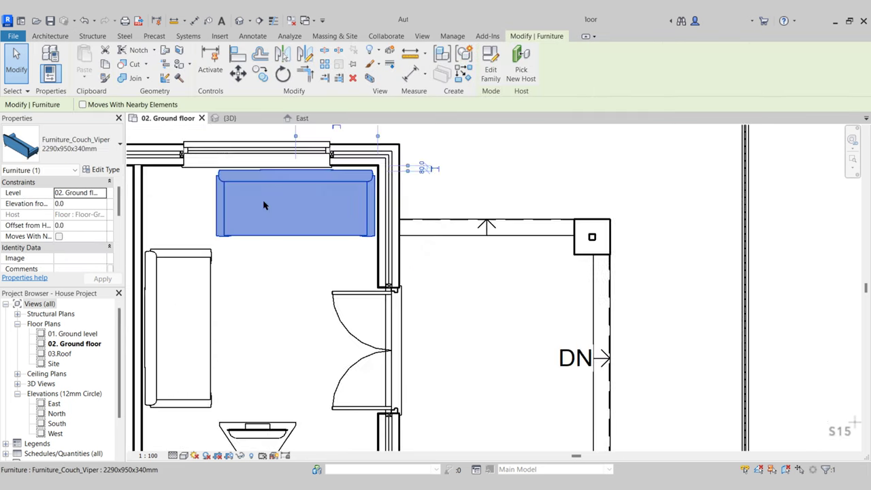
click(465, 79)
scroll(535, 351, down, 2)
scroll(512, 235, up, 3)
middle_drag(527, 439, 390, 277)
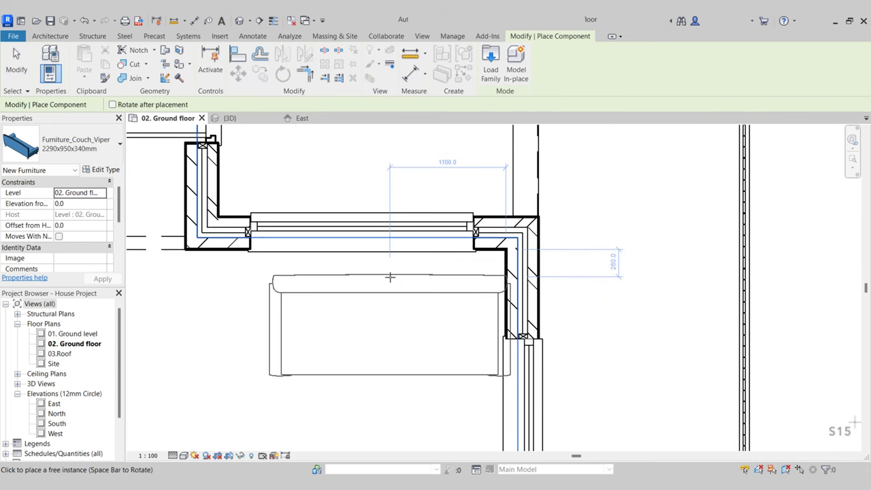
scroll(390, 277, up, 2)
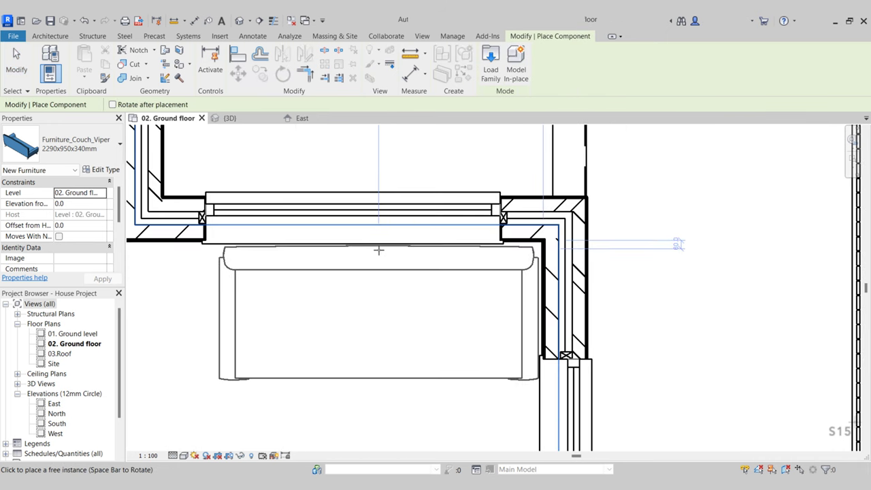
click(379, 249)
- Place another 2290x950x340mm couch, rotated a half turn to face the first, at that room's southeast corner
scroll(379, 249, down, 2)
middle_drag(375, 302, 397, 204)
key(space)
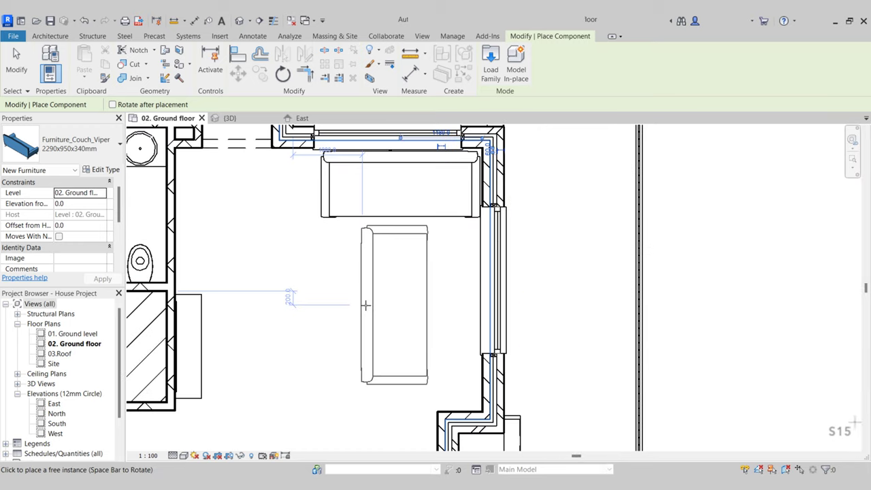
key(space)
key(space)
key(space)
key(space)
key(space)
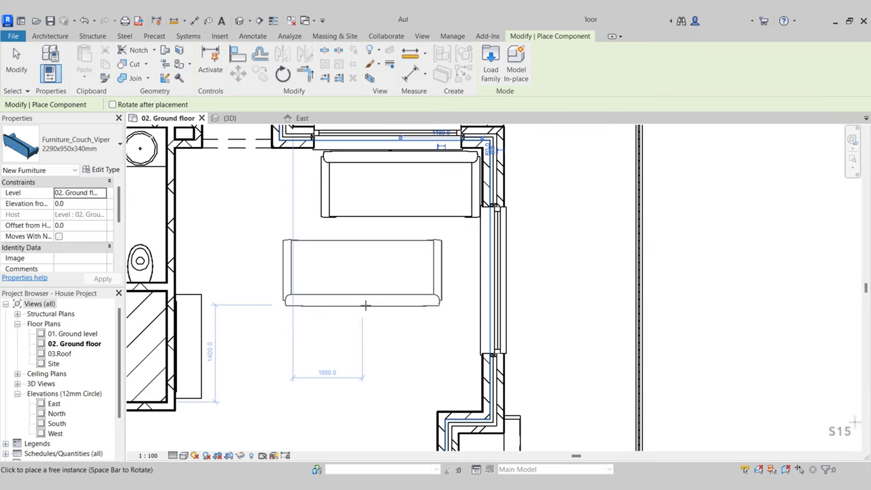
middle_drag(376, 340, 383, 278)
scroll(389, 326, up, 2)
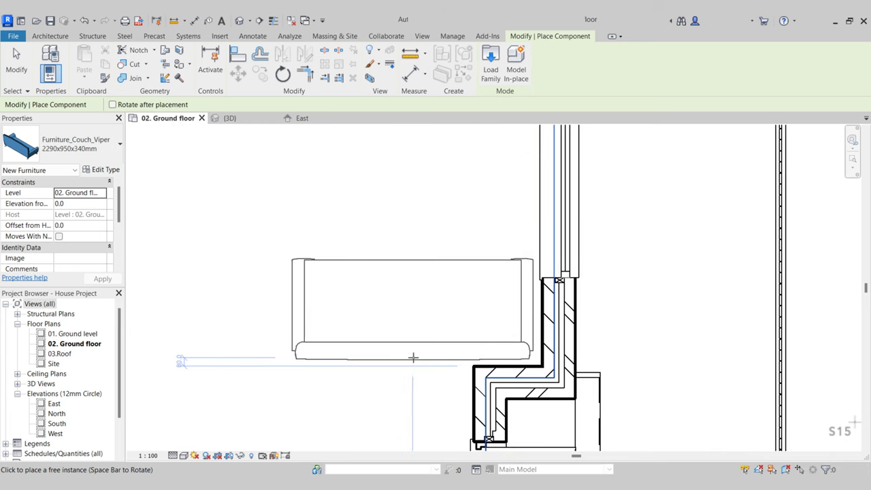
click(415, 357)
scroll(415, 355, down, 2)
key(Escape)
key(Escape)
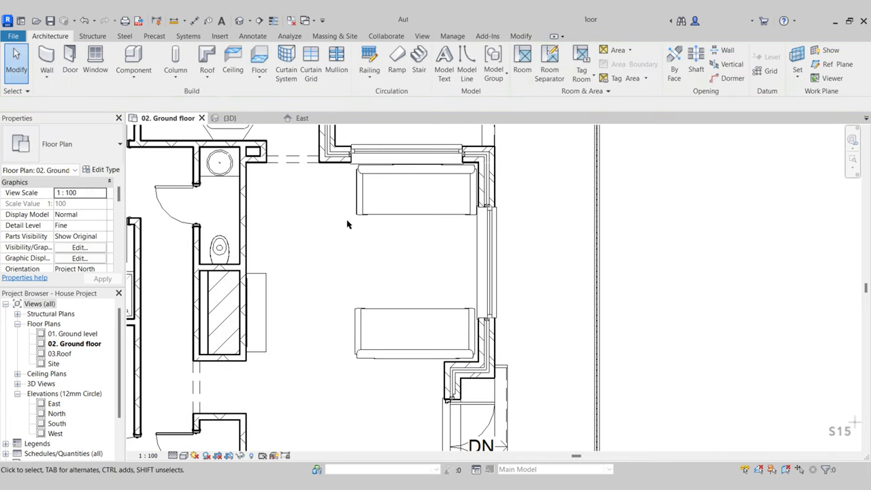
- Compare the coffee table families in the Furniture library's Tables folder and load Furniture_Table_Coffee_2 for placement
middle_drag(385, 238, 411, 255)
key(c)
key(m)
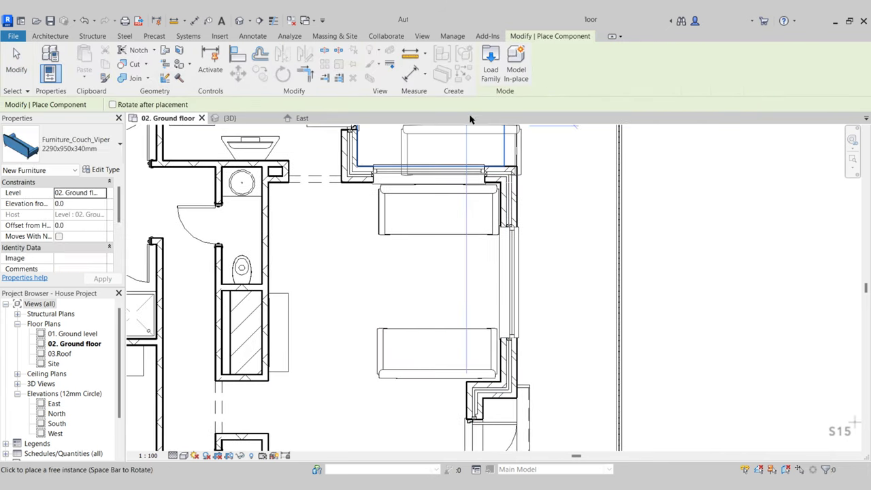
click(497, 74)
click(565, 45)
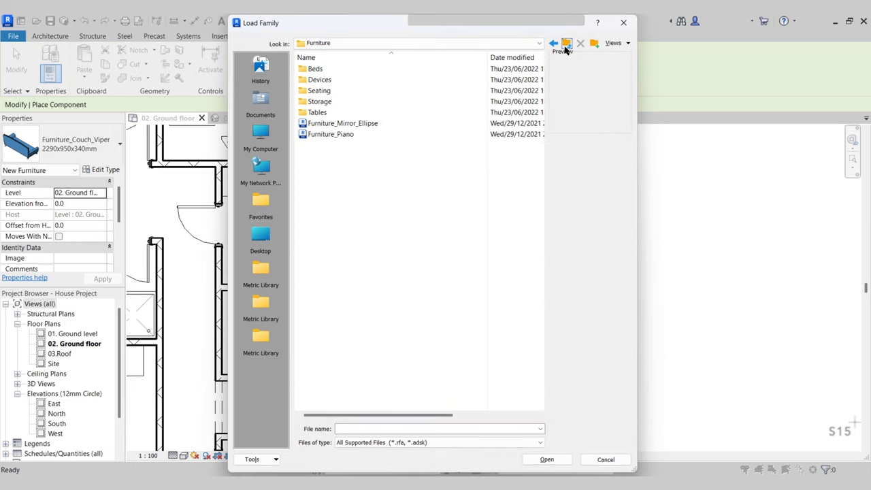
double_click(354, 112)
click(381, 255)
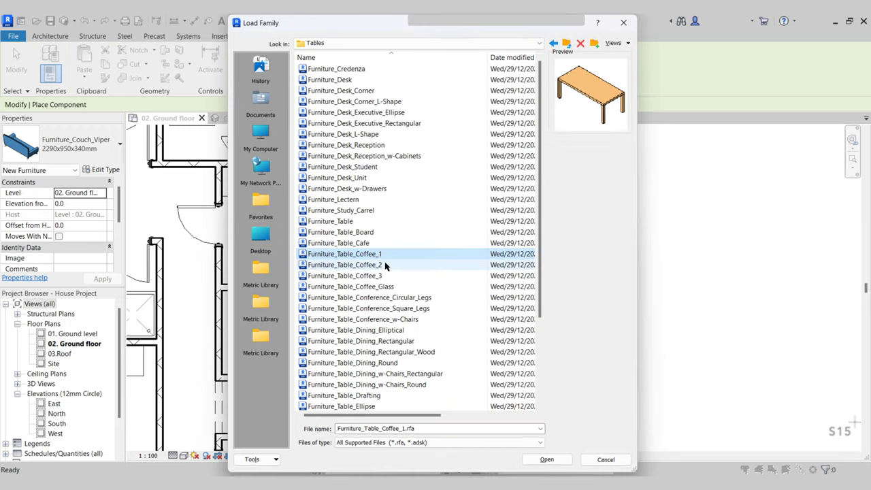
click(381, 265)
click(383, 277)
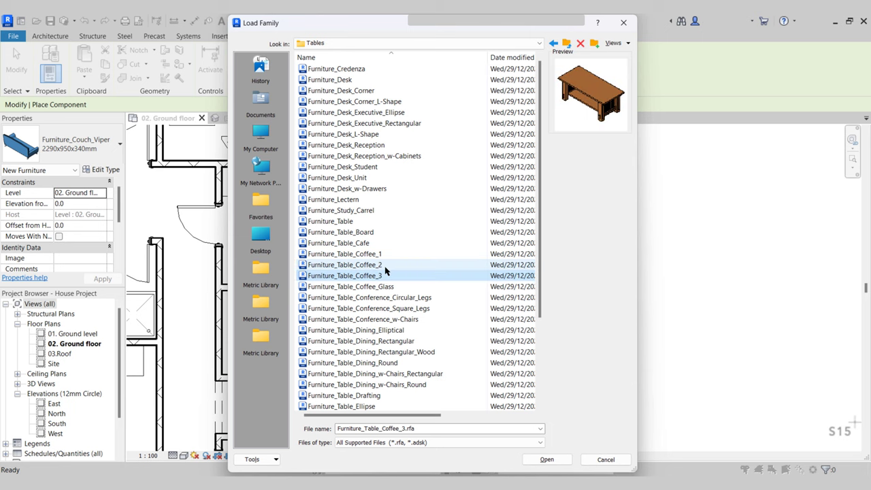
click(384, 266)
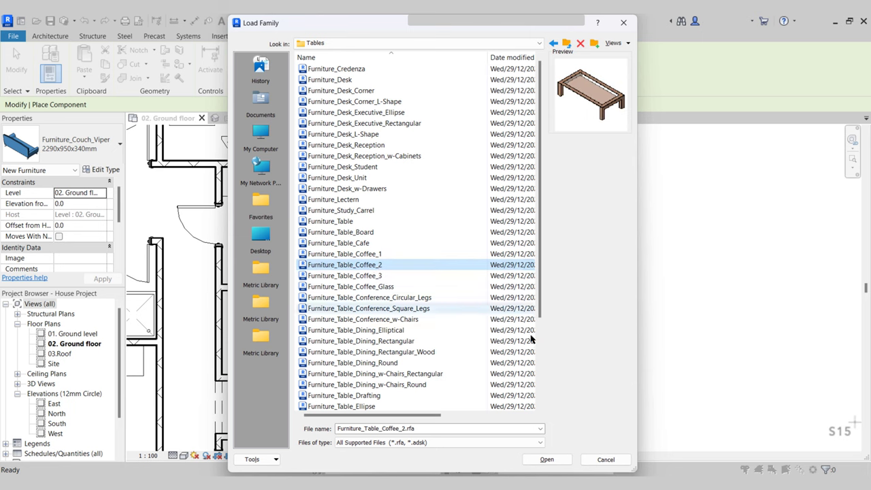
click(547, 460)
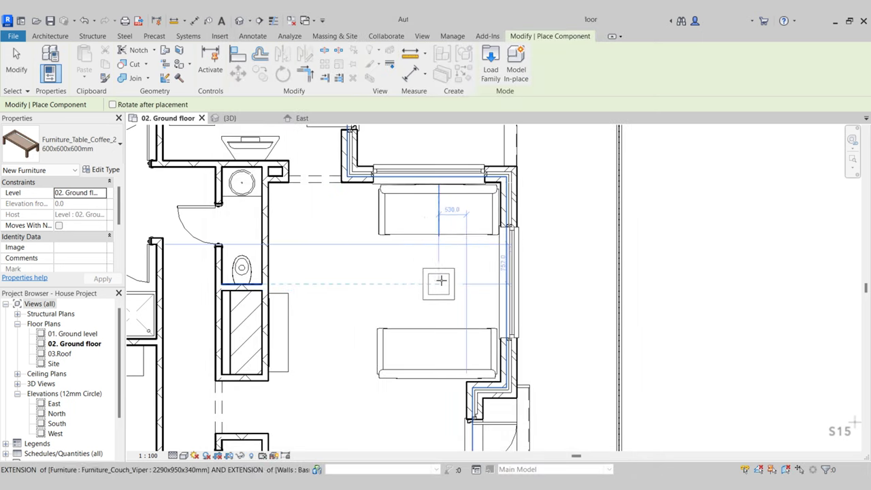
- Place a coffee table between the two couches and switch it to the 900x1800x450mm type
click(439, 284)
key(Escape)
click(441, 281)
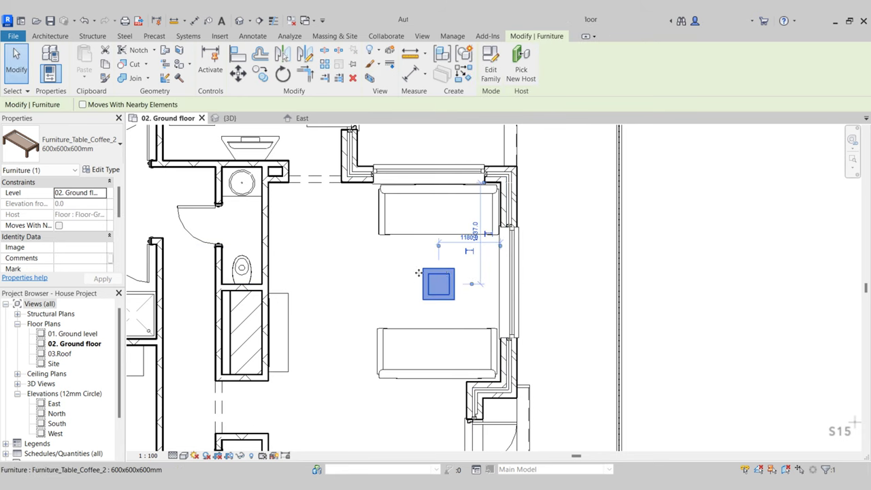
click(75, 144)
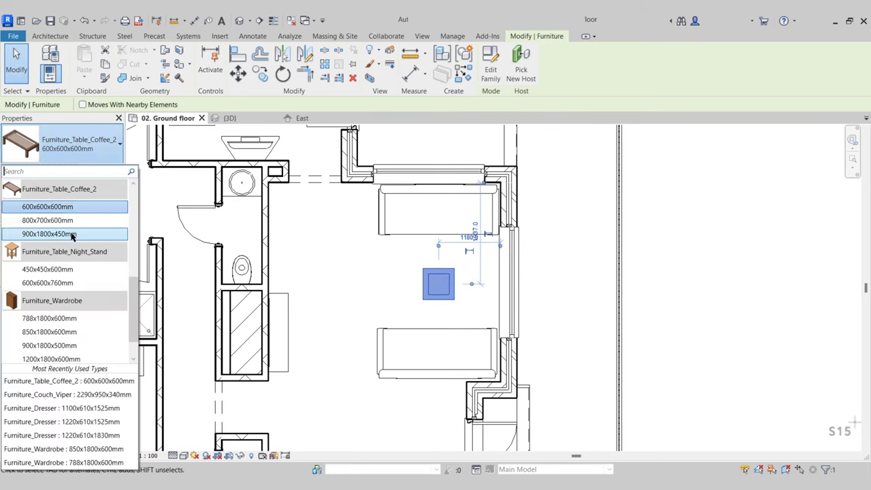
mouse_move(73, 234)
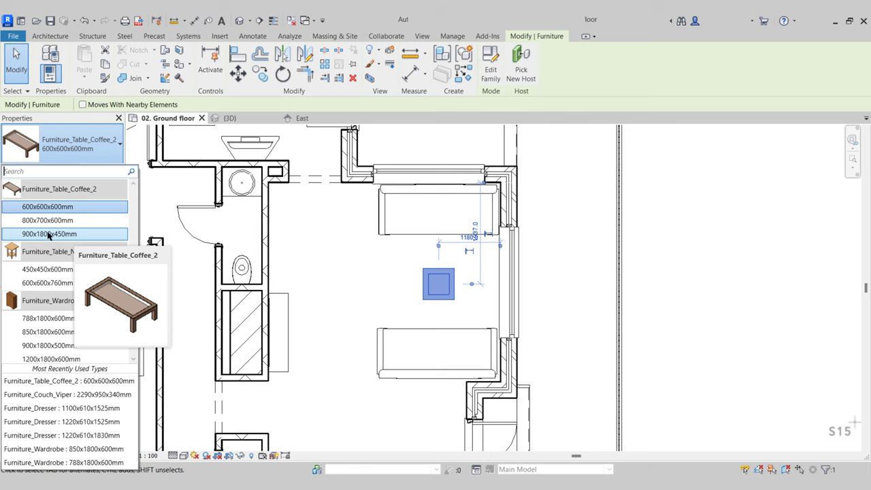
click(49, 235)
key(Escape)
- Nudge the coffee table slightly toward the upper couch on the plan
click(442, 270)
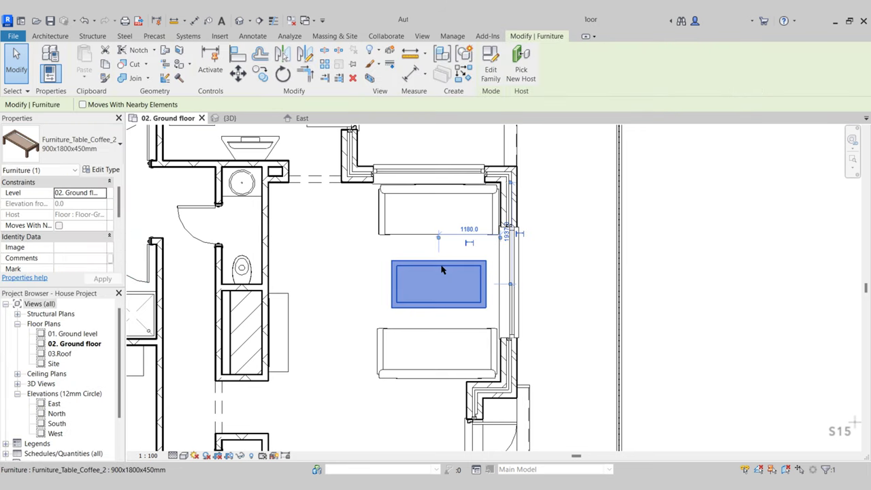
key(Up)
click(352, 292)
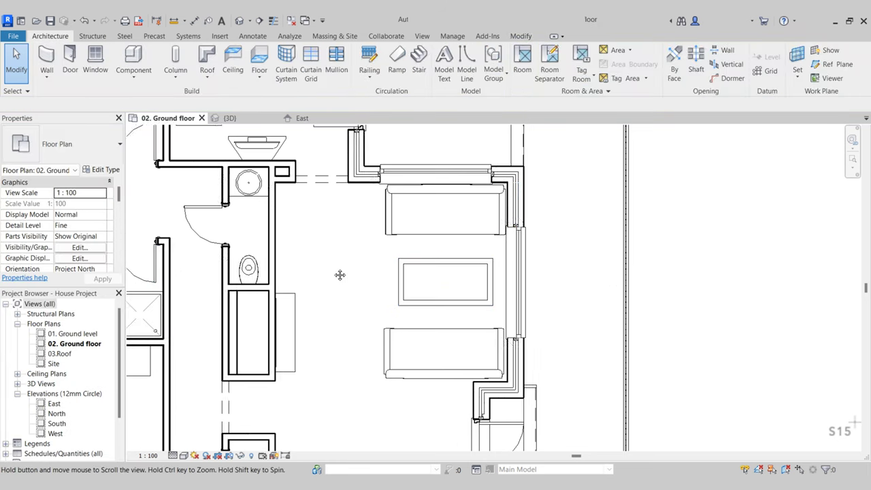
- Load the Furniture_Bookshelves family from the Storage furniture library as a component to place
scroll(337, 259, up, 2)
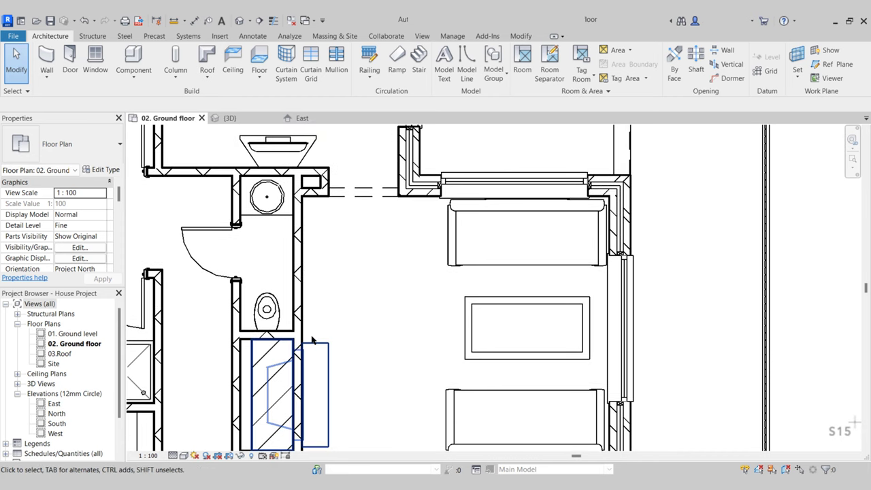
click(135, 56)
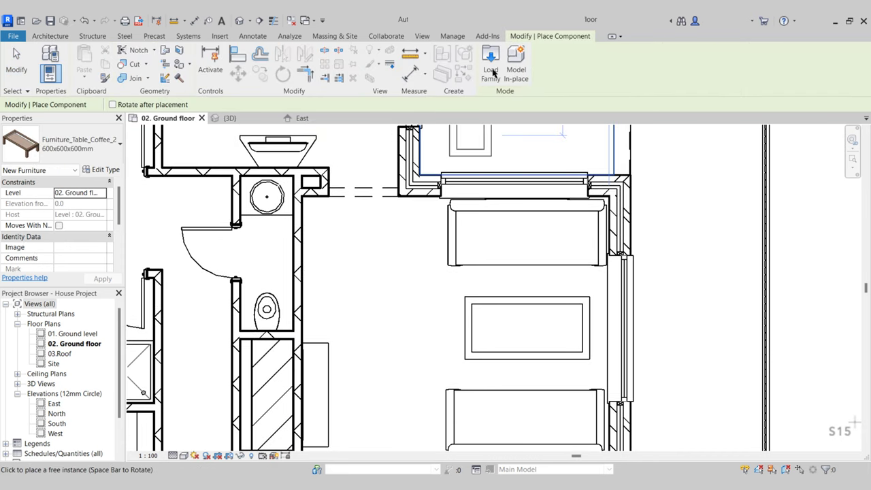
click(491, 63)
click(566, 42)
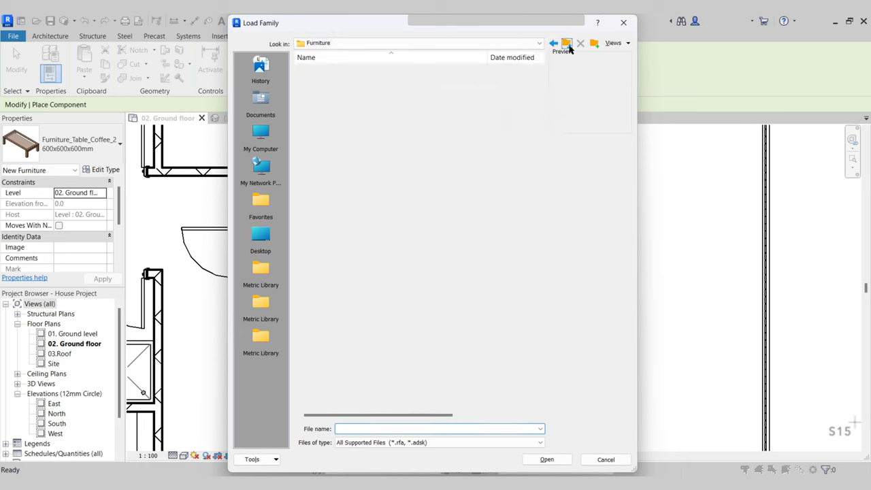
double_click(331, 103)
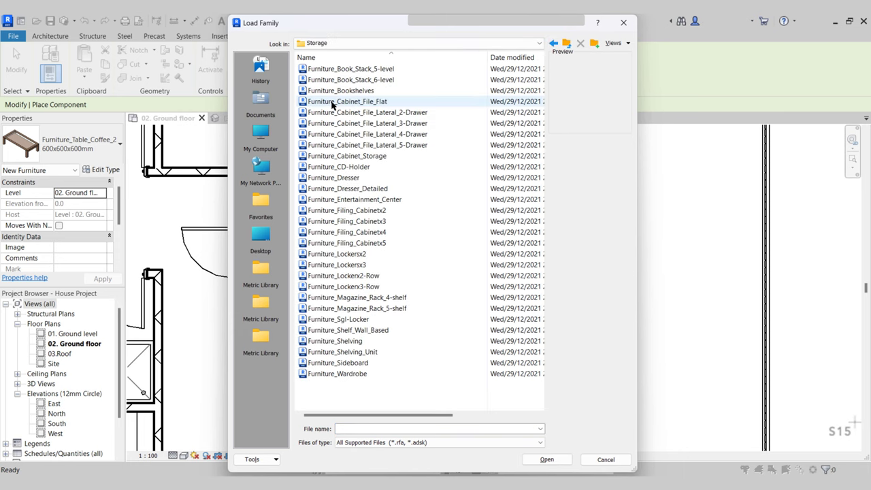
click(386, 69)
click(406, 79)
click(417, 91)
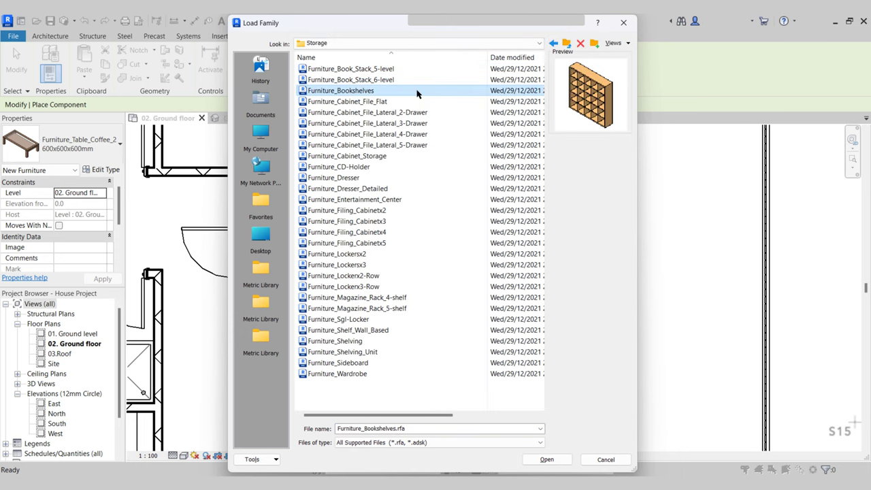
click(545, 460)
- Place the 1850x390x1850mm bookshelf upright along the toilet's living room wall and move its upper corner into the wall corner
key(space)
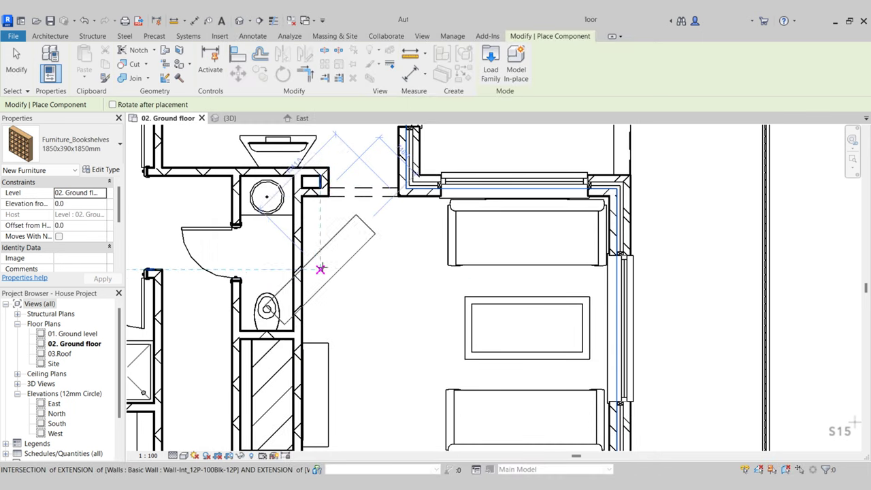
click(318, 223)
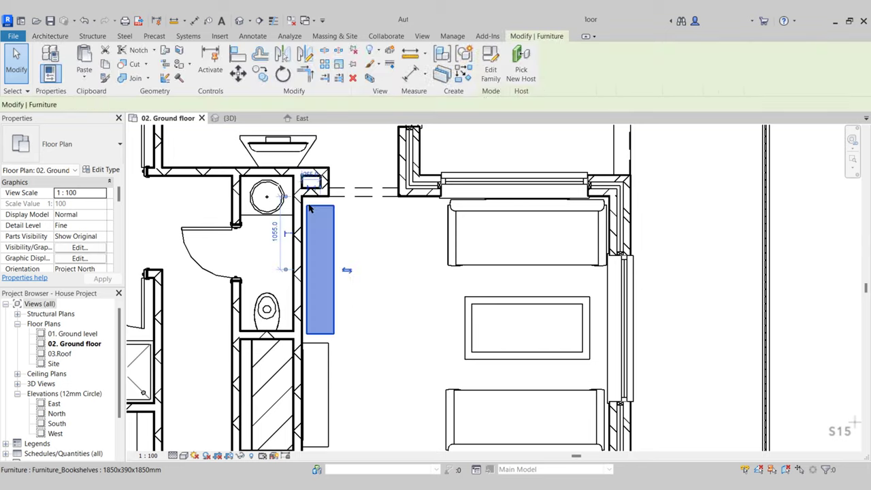
scroll(310, 197, up, 3)
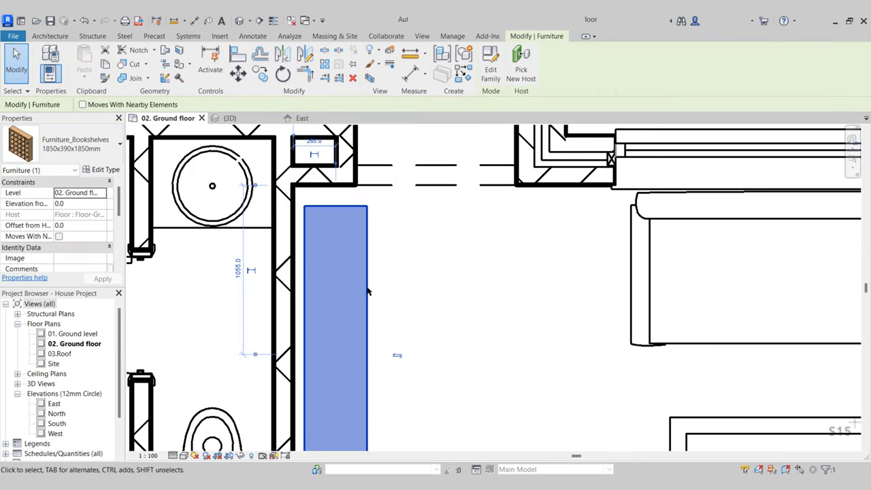
key(m)
key(v)
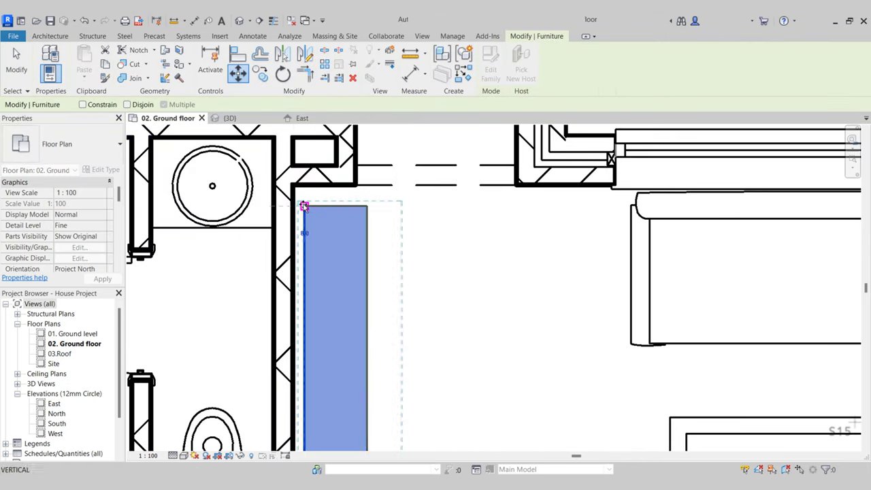
click(304, 206)
scroll(304, 206, up, 3)
click(285, 168)
scroll(285, 169, down, 5)
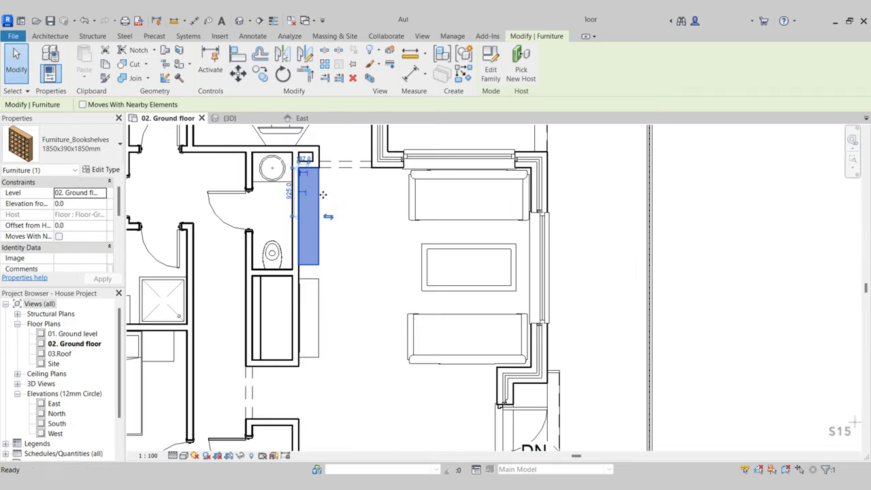
key(Escape)
scroll(347, 277, up, 1)
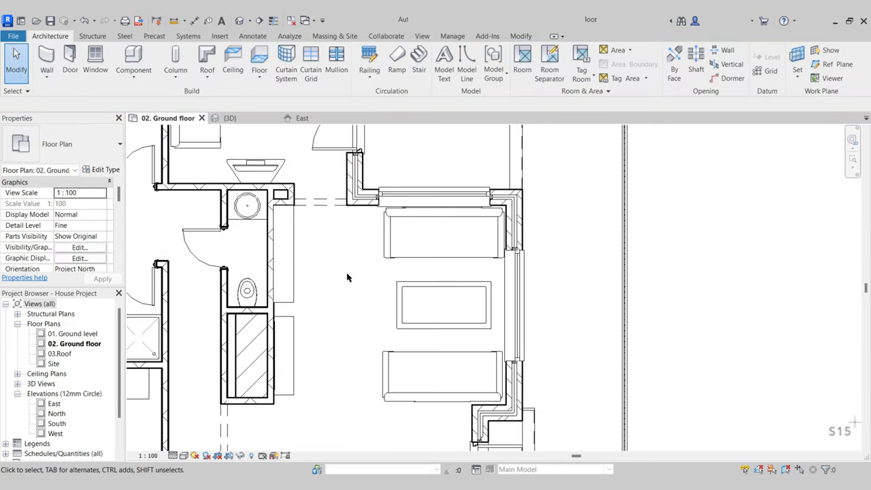
- Open the 3D view and examine the furniture in the living room, TV room and bedroom
click(242, 121)
scroll(412, 290, down, 3)
shift+middle_drag(413, 290, 463, 336)
middle_drag(695, 255, 464, 352)
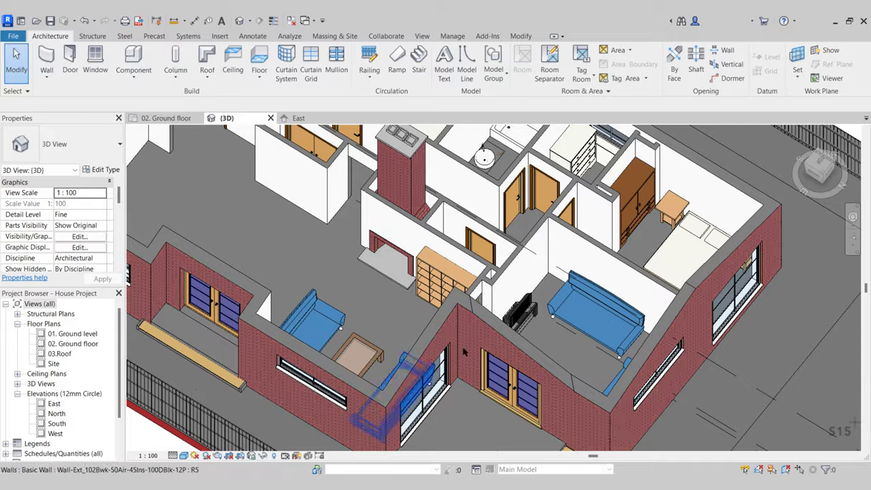
click(524, 312)
shift+middle_drag(523, 312, 490, 385)
scroll(298, 293, up, 4)
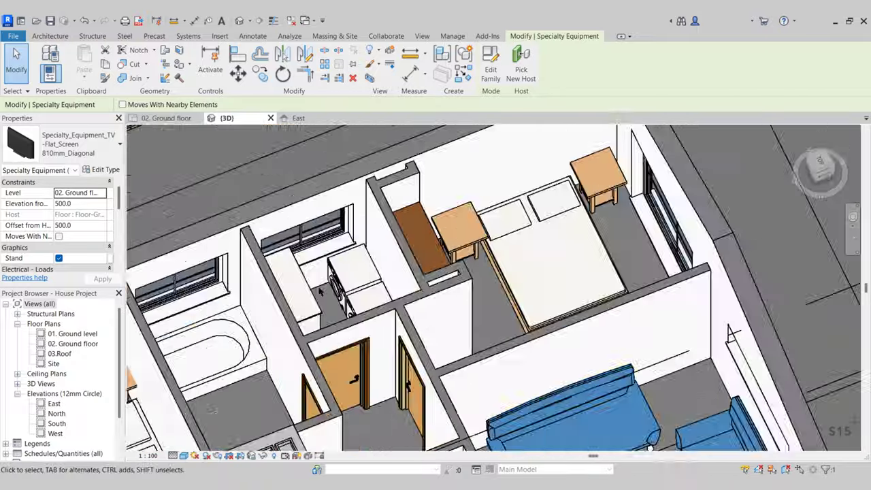
- Set the elevation from level to 700 for the bathroom's 980x560x30mm shelf sink and the toilet's 760x560x30mm shelf sink
click(297, 293)
shift+middle_drag(297, 293, 153, 353)
middle_drag(153, 354, 314, 400)
scroll(343, 364, down, 1)
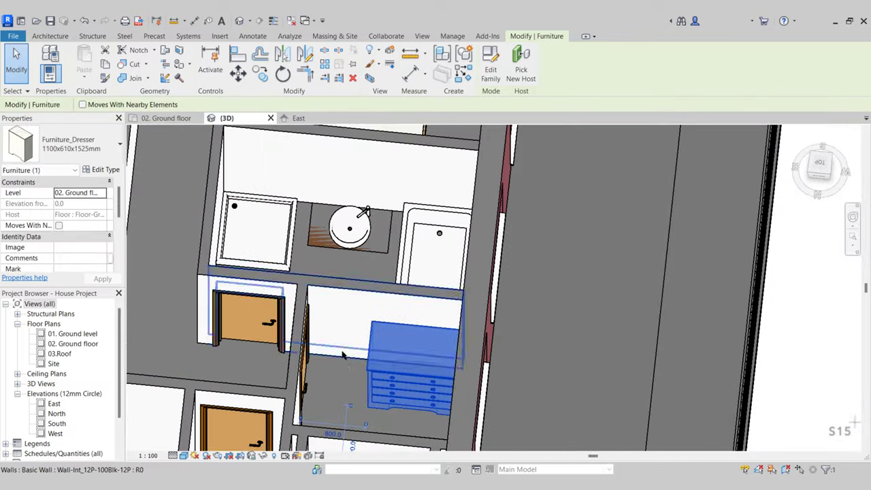
shift+middle_drag(342, 354, 433, 374)
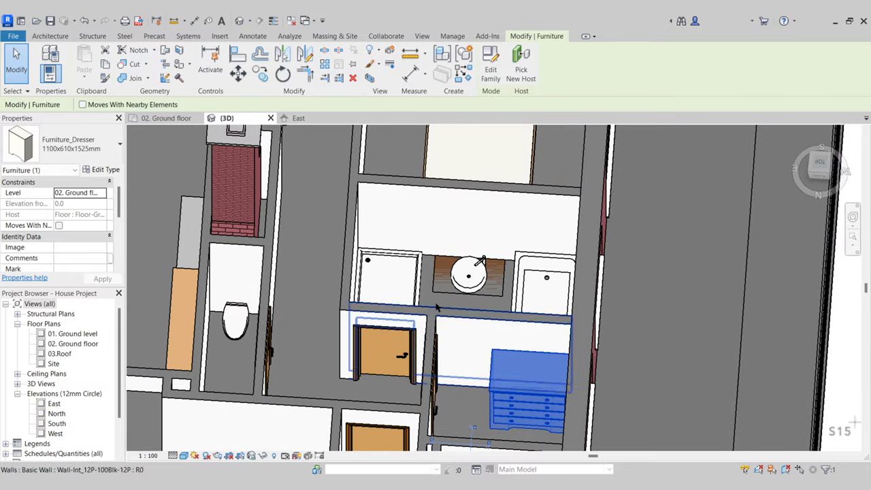
scroll(476, 277, up, 2)
click(454, 255)
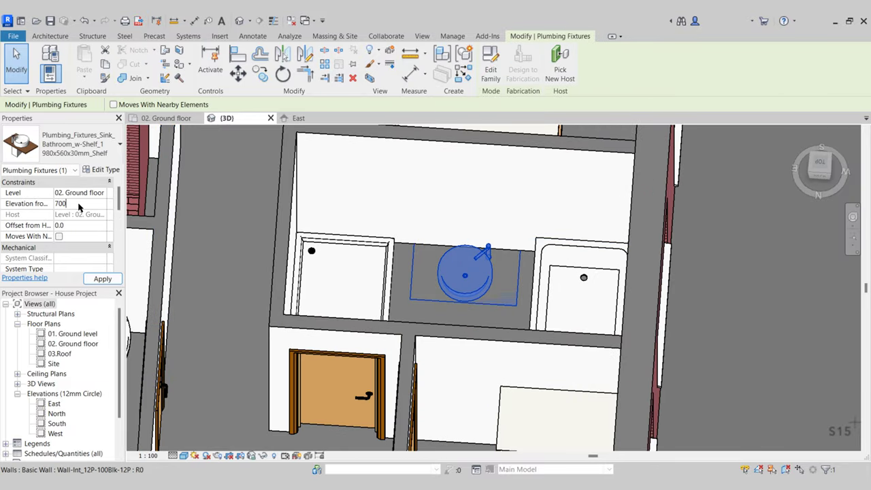
shift+middle_drag(500, 271, 565, 311)
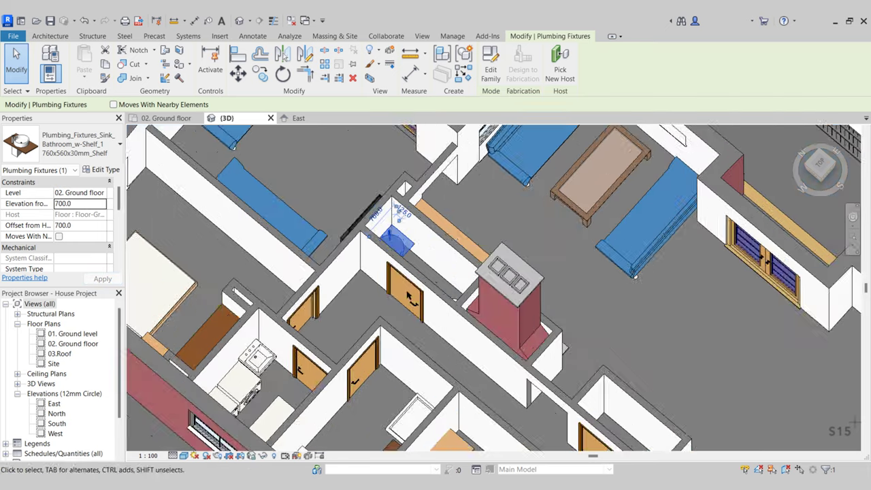
- Examine the coffee table, bedrooms, garage cars, wardrobe room and double-sink bathroom from several angles in 3D
shift+middle_drag(564, 311, 478, 264)
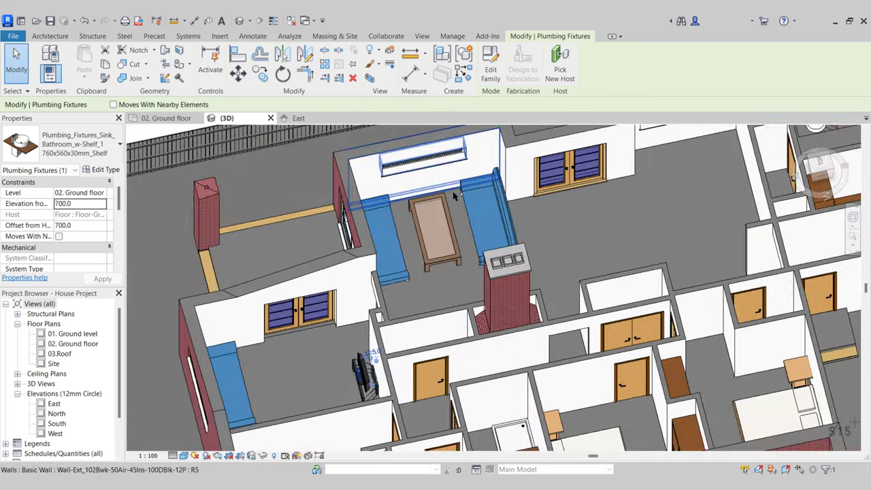
click(455, 195)
shift+middle_drag(454, 195, 478, 241)
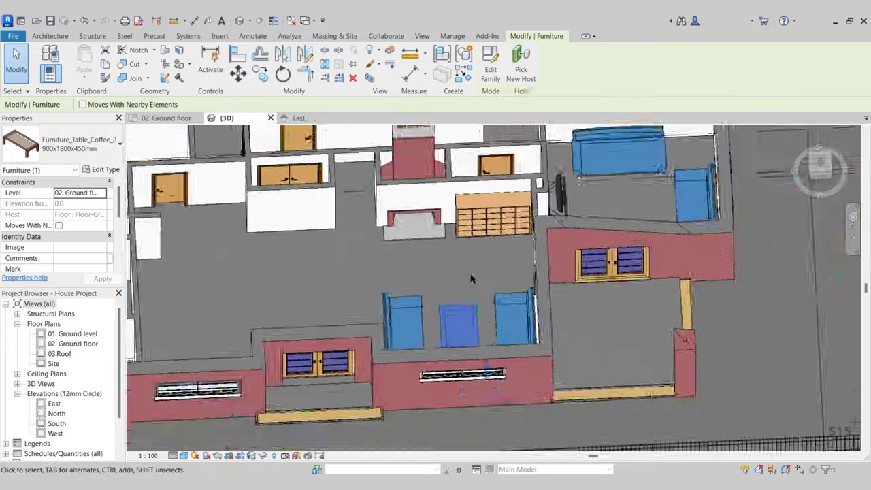
key(Escape)
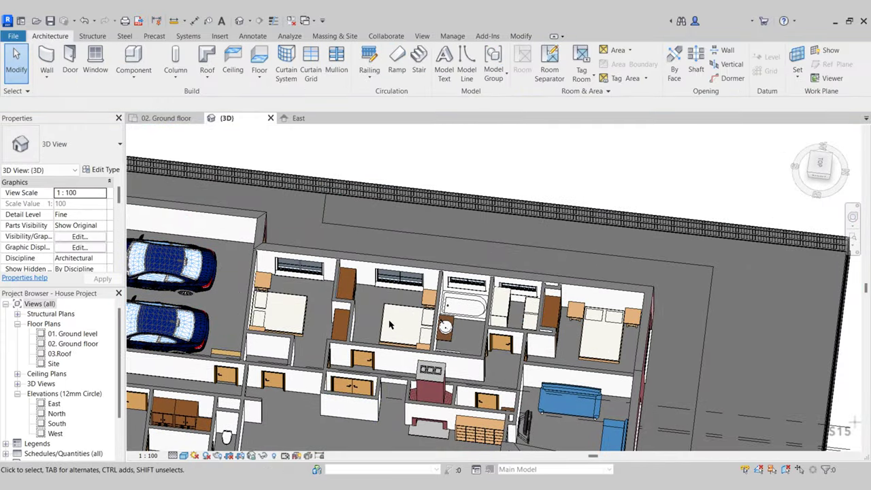
click(391, 339)
shift+middle_drag(392, 339, 421, 371)
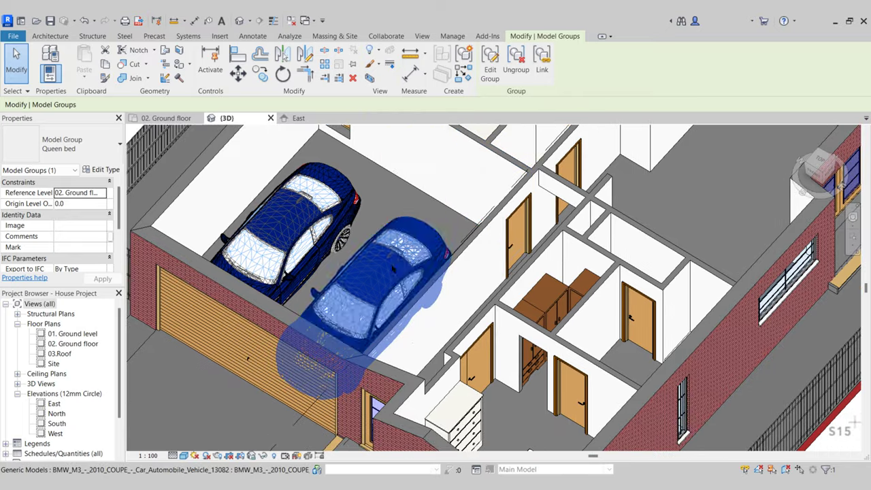
click(392, 268)
shift+middle_drag(449, 290, 395, 457)
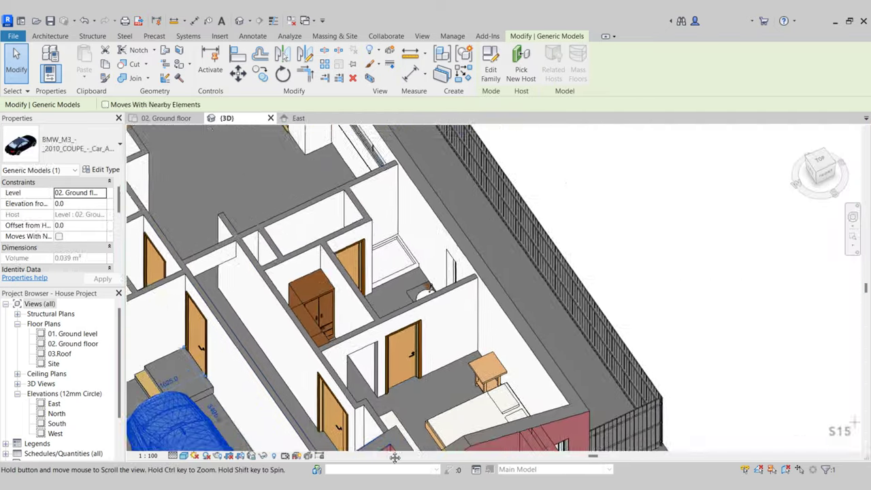
middle_drag(335, 445, 558, 377)
scroll(420, 373, up, 3)
click(420, 371)
scroll(352, 266, up, 2)
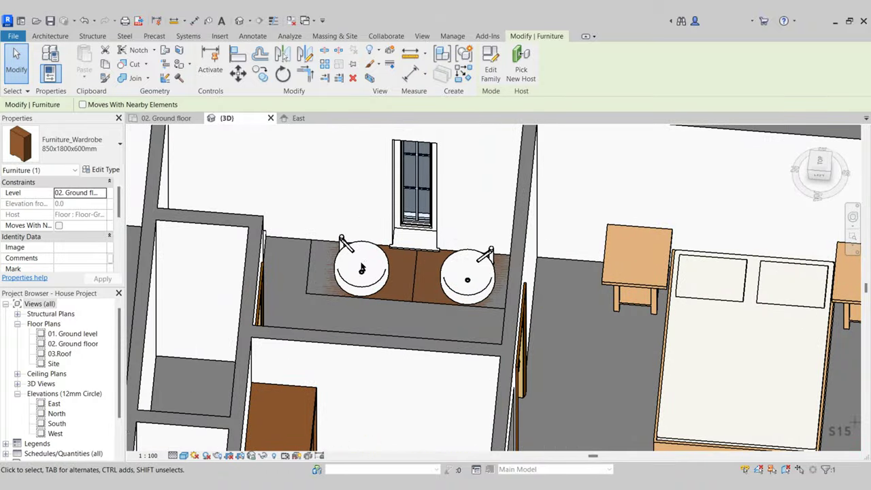
shift+middle_drag(362, 267, 379, 334)
click(384, 337)
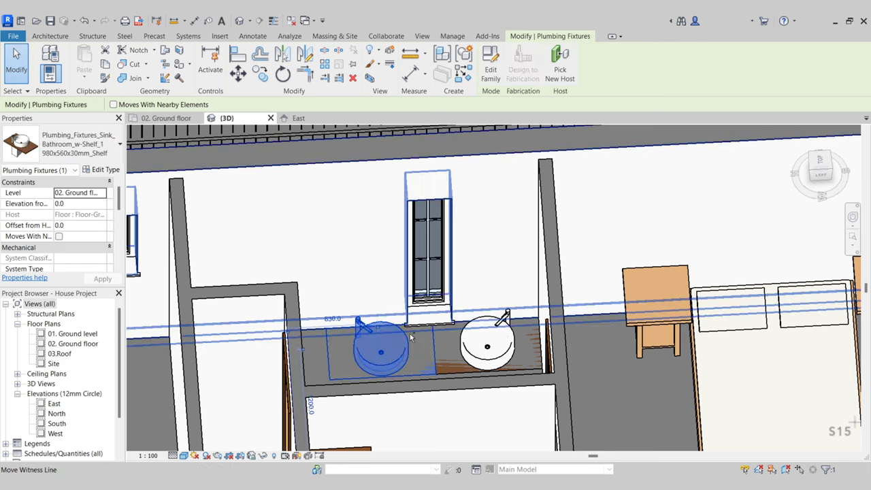
ctrl+click(410, 337)
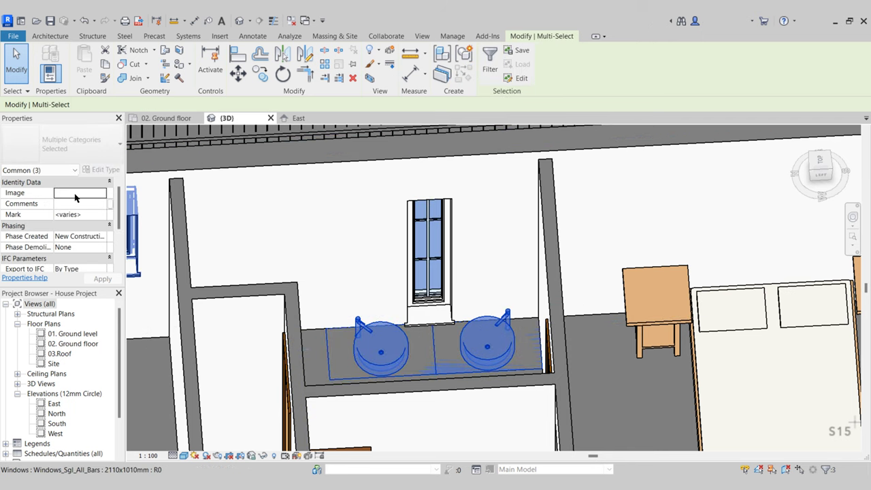
key(Escape)
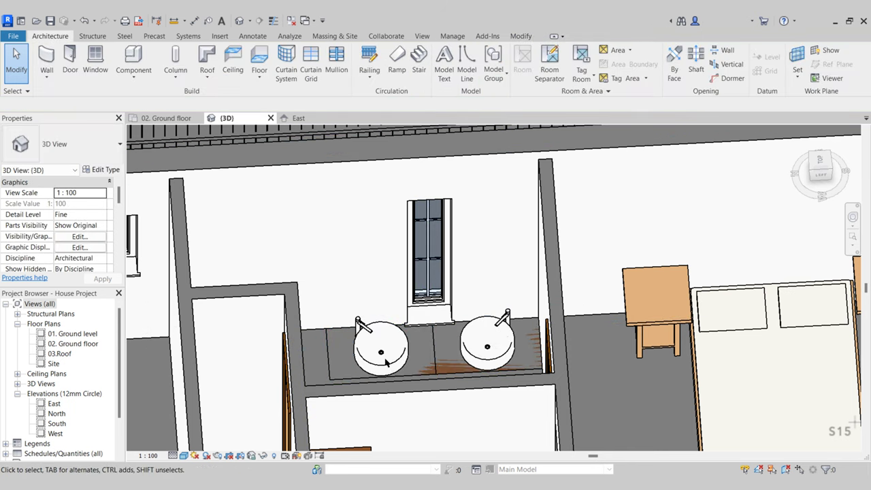
- Set the elevation from level of both sinks in the double-sink bathroom to 700
click(386, 363)
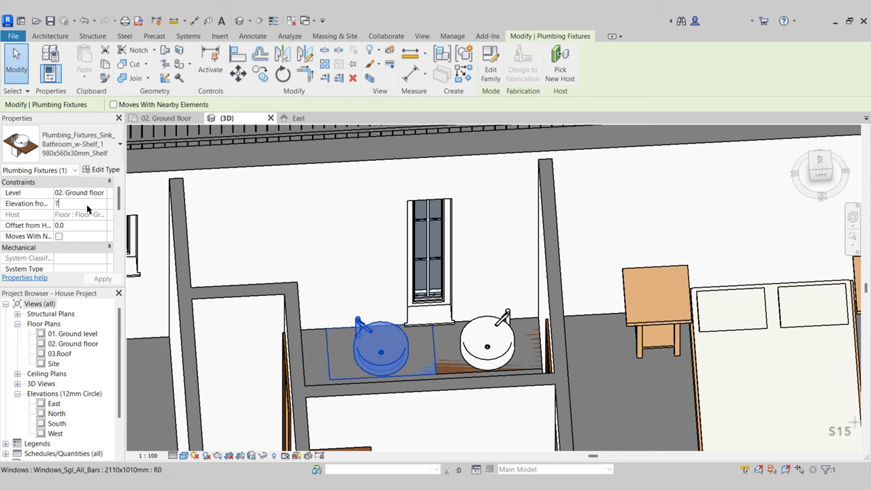
click(489, 329)
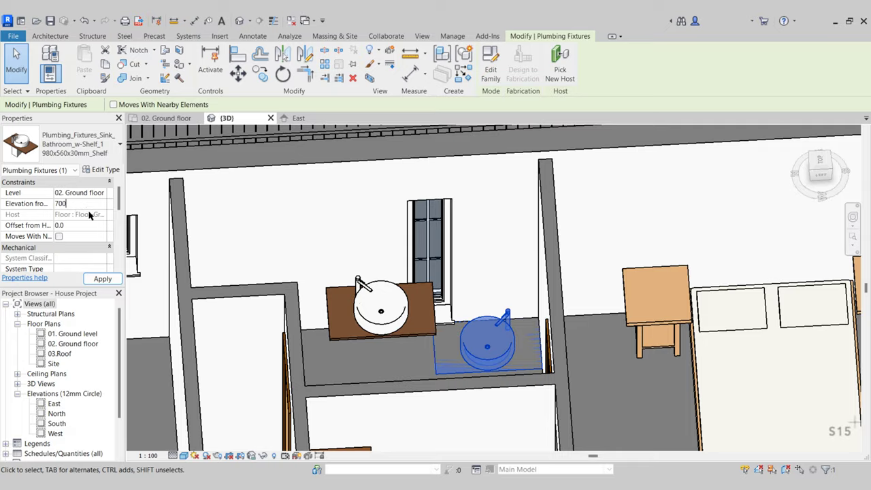
- Duplicate the type of the window above the two sinks as 410x1410mm and set its rough height to 1410
scroll(605, 323, down, 2)
shift+middle_drag(605, 323, 377, 334)
middle_drag(407, 253, 442, 88)
middle_drag(464, 312, 370, 343)
scroll(361, 288, down, 2)
click(534, 261)
scroll(476, 238, up, 5)
click(98, 170)
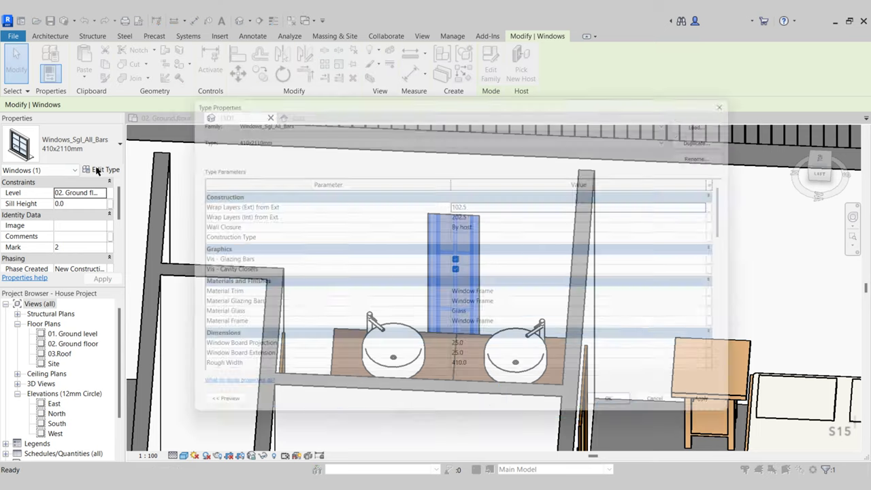
click(728, 134)
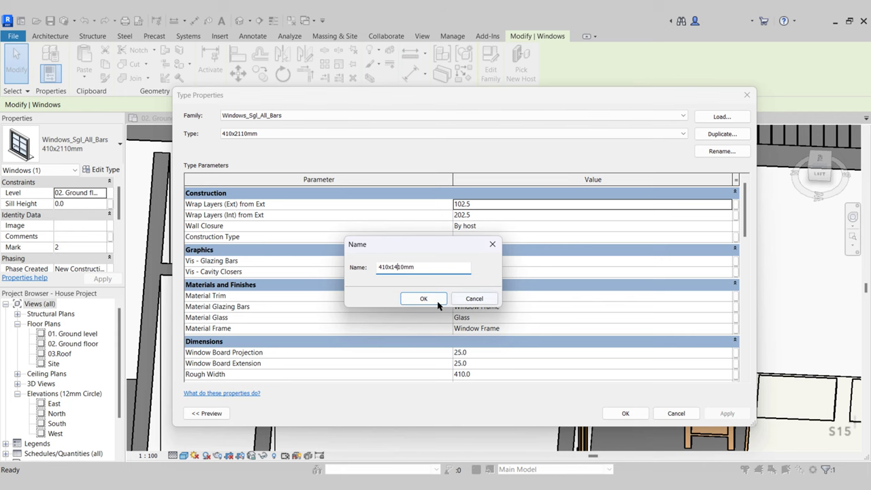
click(423, 298)
scroll(469, 342, down, 2)
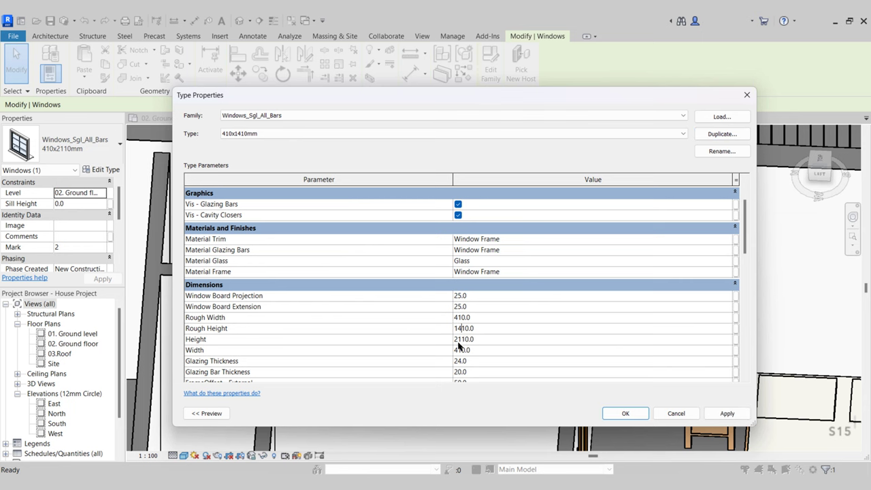
click(616, 413)
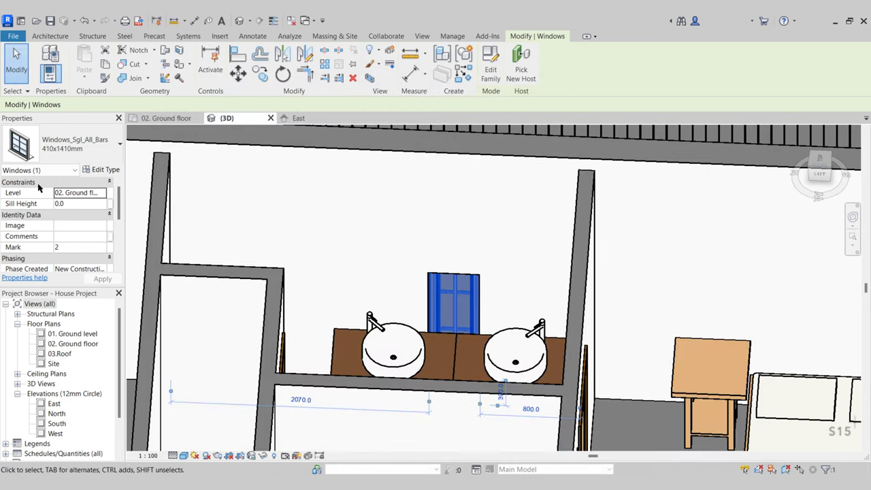
- Set the shortened bathroom window's sill height to 700 and check the window and the whole house in 3D
click(66, 204)
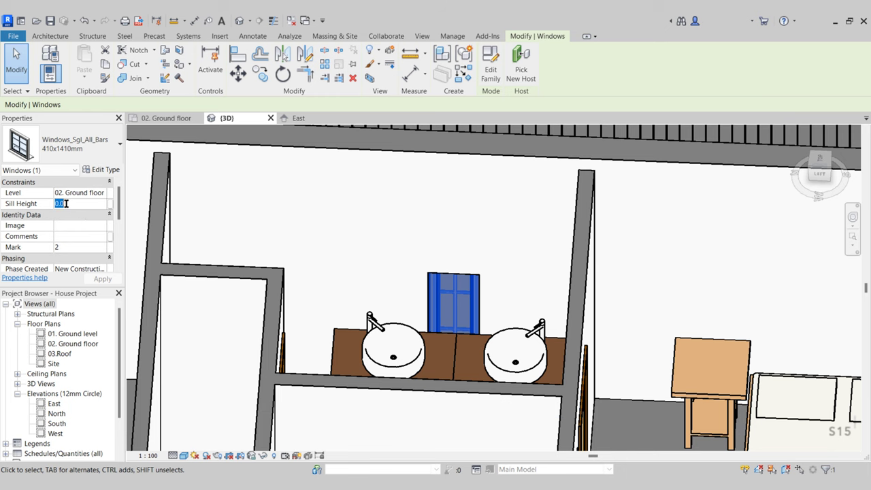
click(526, 309)
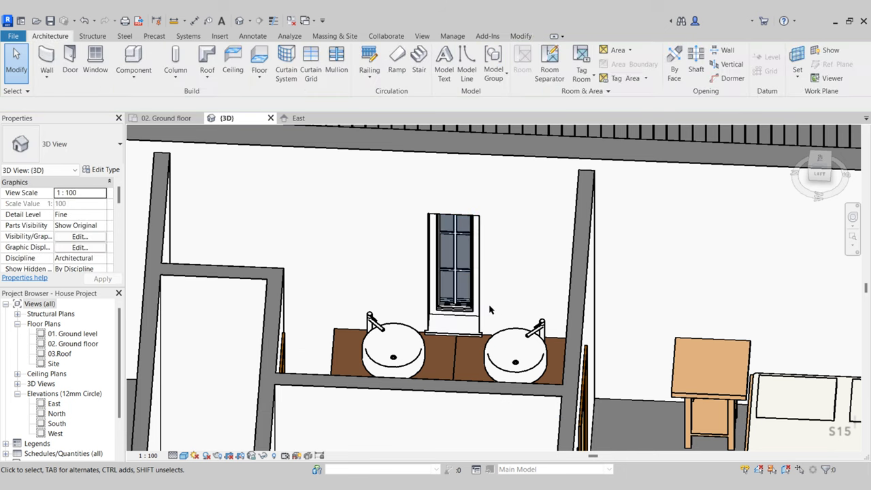
scroll(468, 306, down, 1)
click(468, 306)
shift+middle_drag(468, 306, 245, 344)
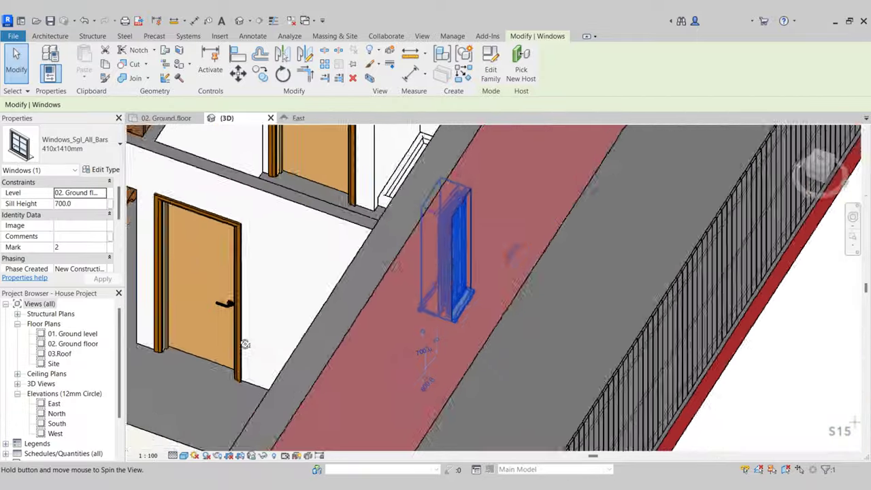
scroll(334, 338, down, 2)
middle_drag(408, 329, 541, 301)
scroll(557, 352, down, 5)
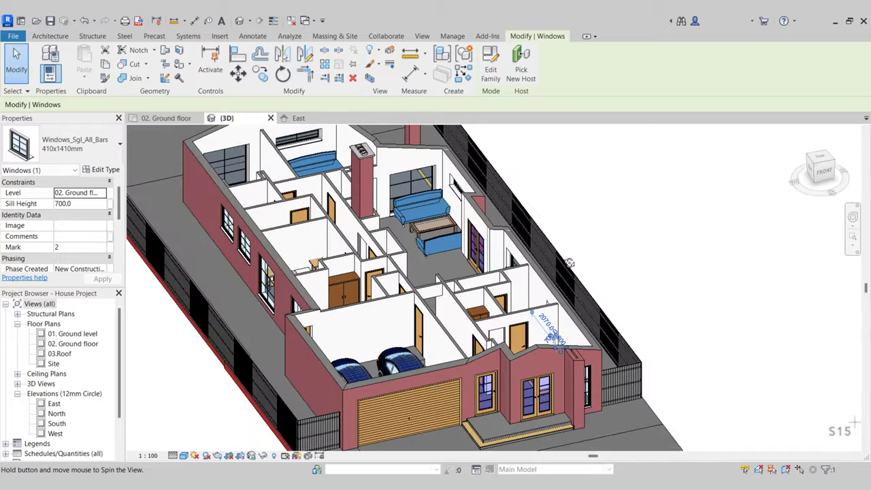
- Switch to the 02. Ground floor plan and focus on the patio outside the double doors
click(161, 118)
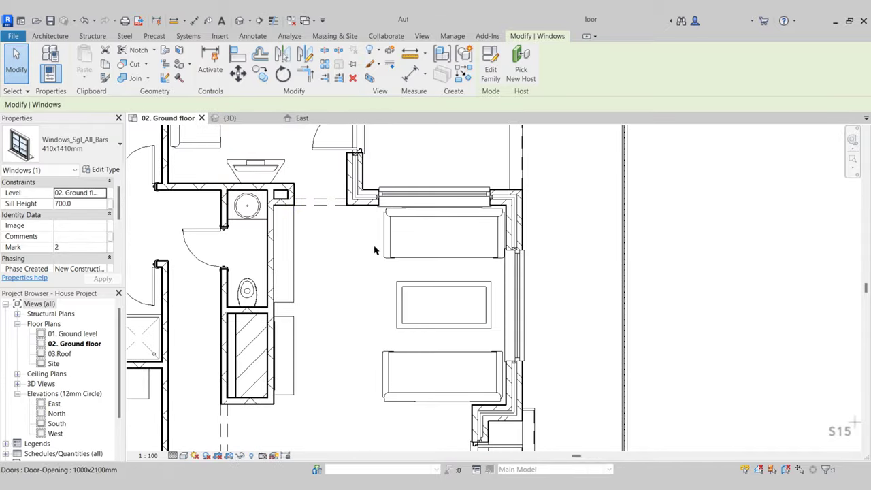
scroll(409, 293, down, 4)
scroll(416, 195, up, 10)
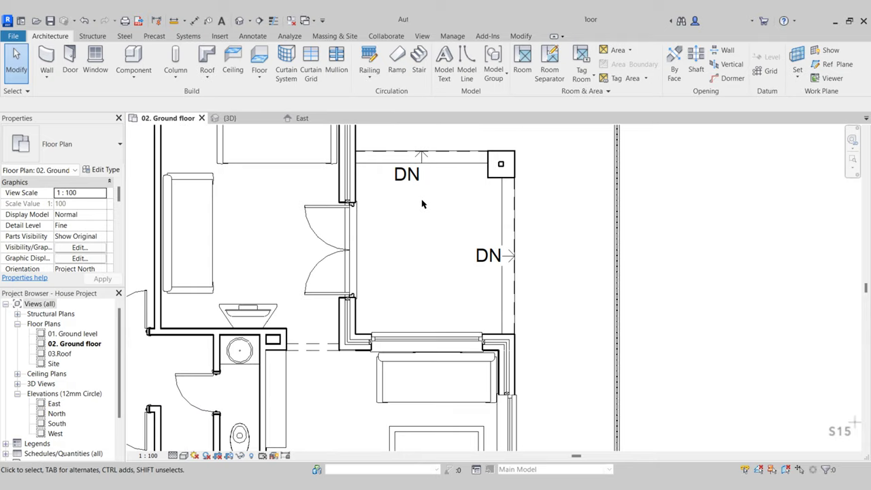
middle_drag(436, 210, 409, 225)
scroll(412, 240, down, 1)
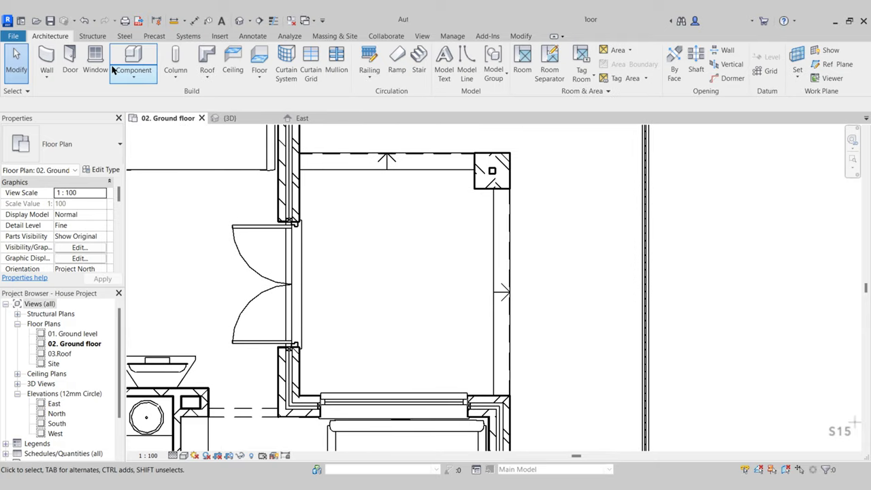
- Load the Furniture_Table_Dining_Rectangular family and place the 2100x750x560mm table upright in the patio, centred about 1400 mm from the double-door wall
click(143, 56)
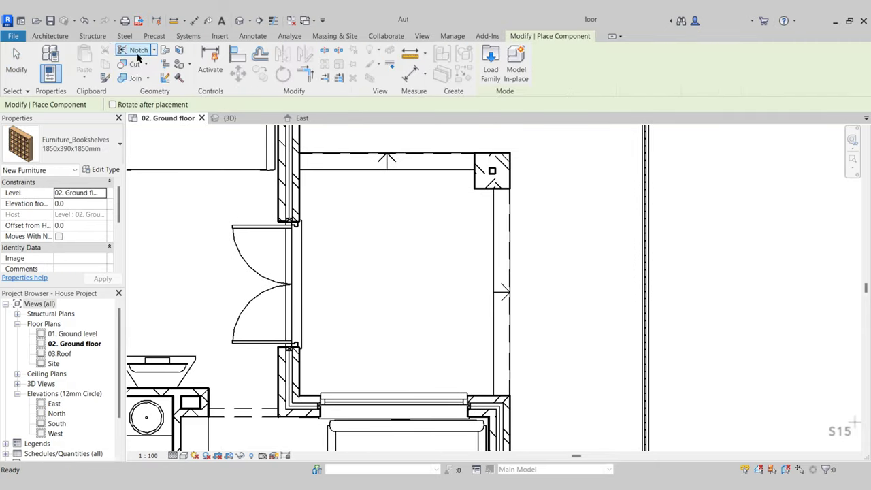
click(490, 60)
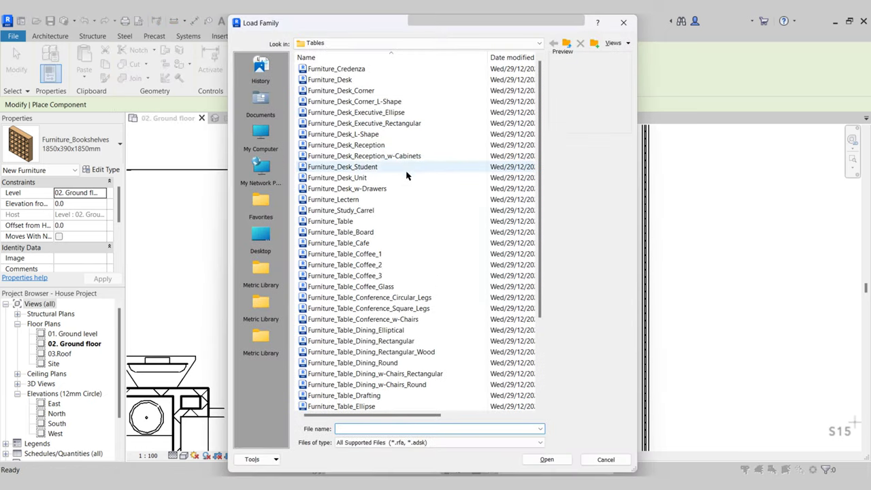
click(565, 48)
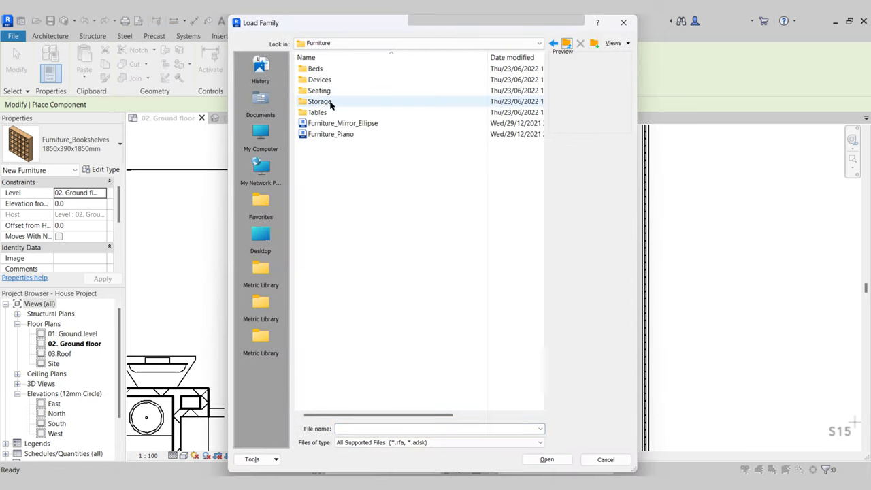
double_click(321, 111)
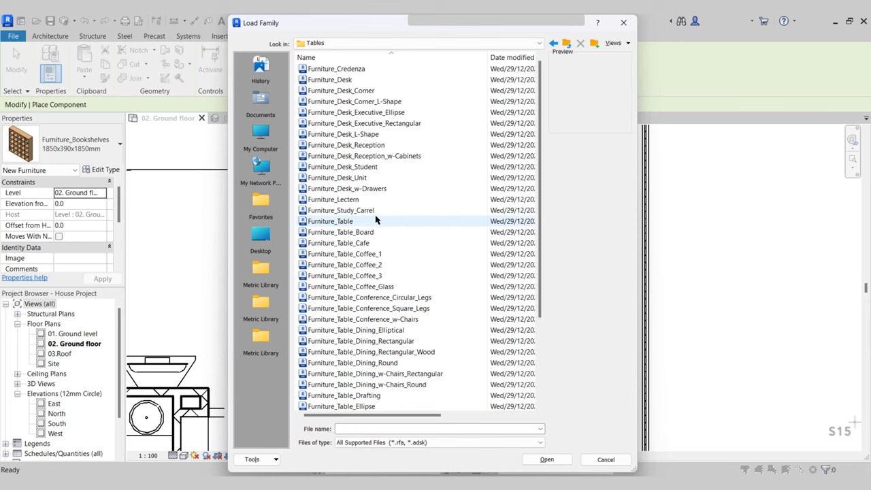
scroll(376, 220, down, 1)
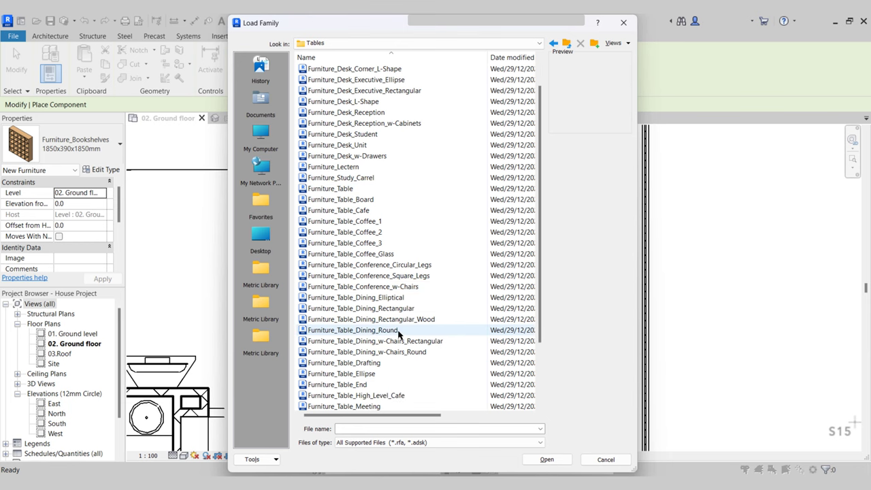
click(402, 310)
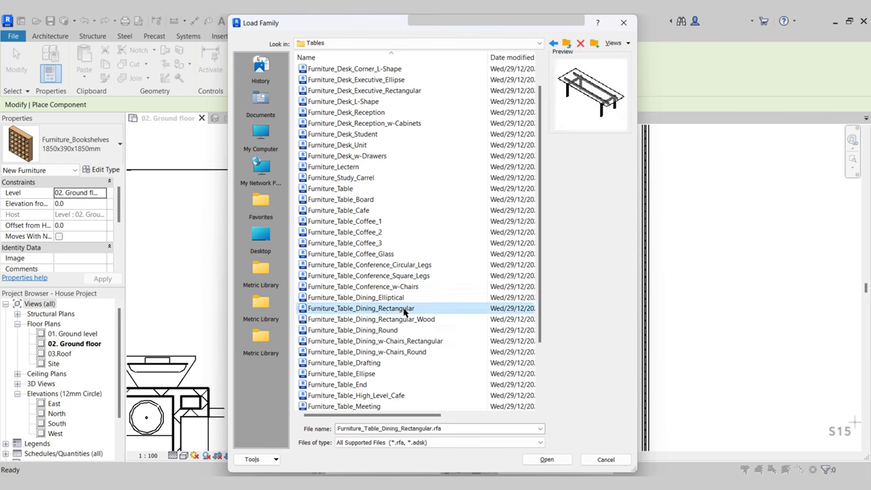
click(547, 459)
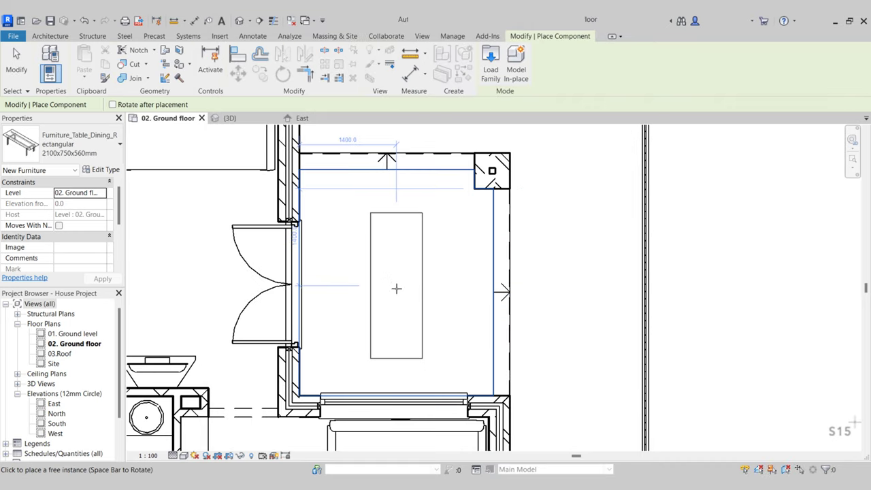
click(399, 284)
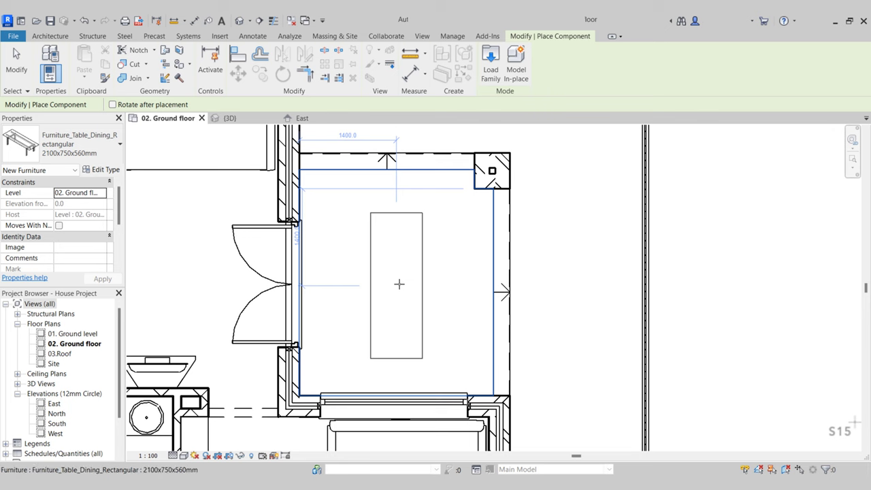
key(Escape)
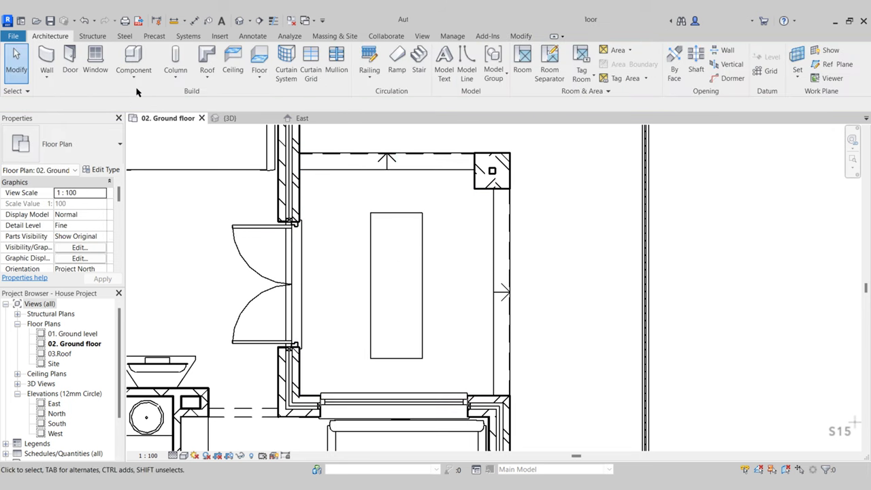
- Load the Furniture_Chair family and place one 430x480x457mm chair centred at the patio table's upper short end
click(142, 63)
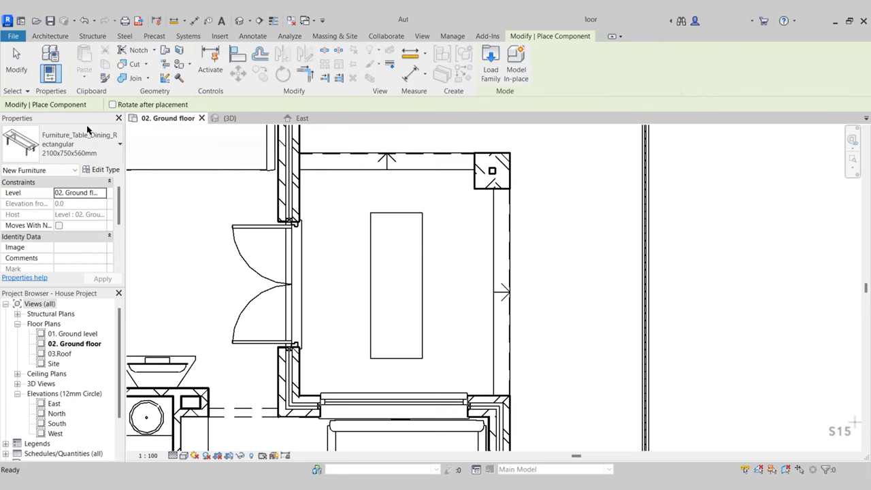
click(491, 67)
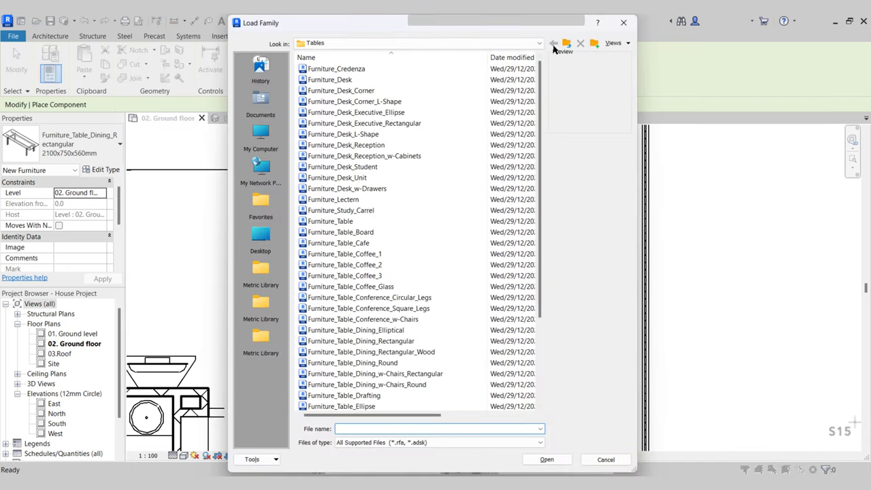
click(567, 43)
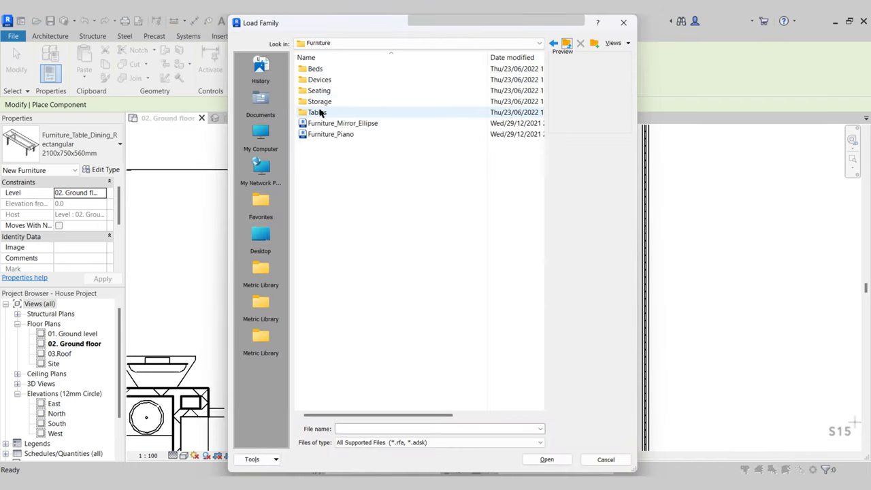
double_click(320, 90)
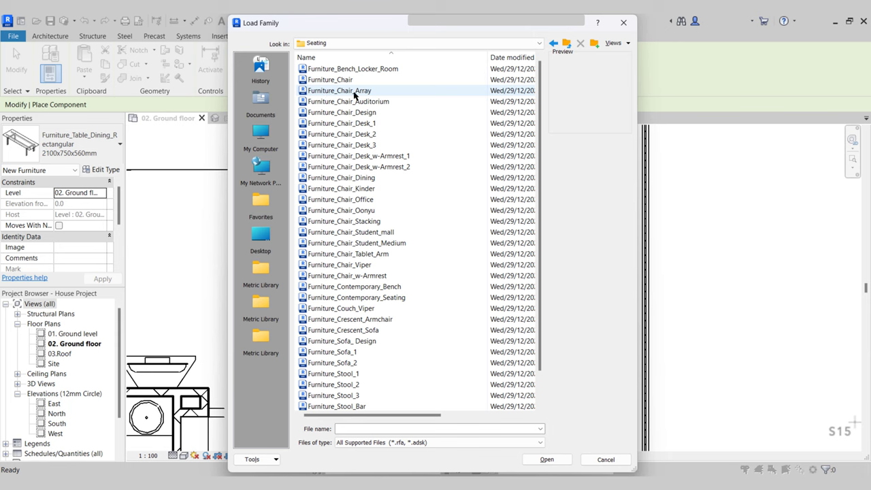
click(362, 79)
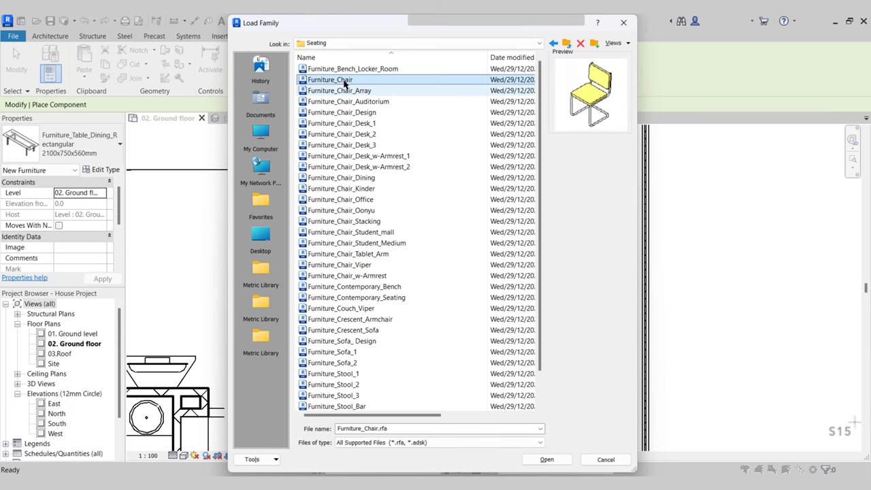
click(547, 460)
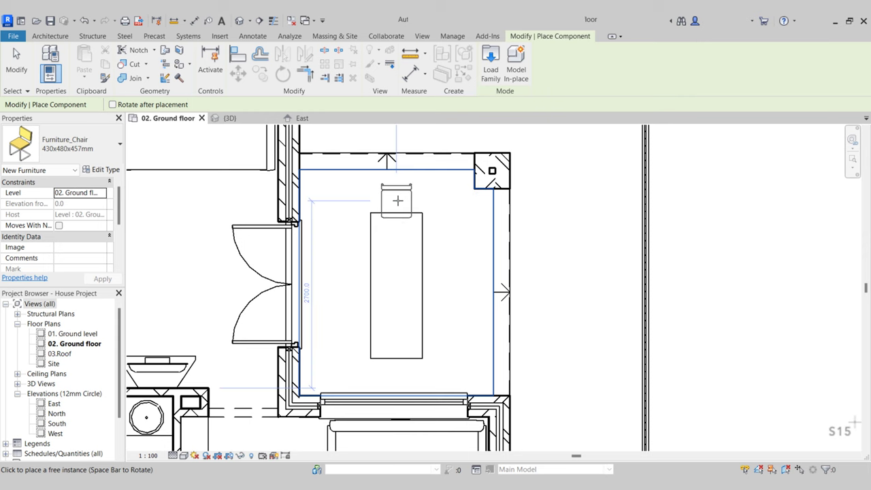
scroll(397, 198, up, 3)
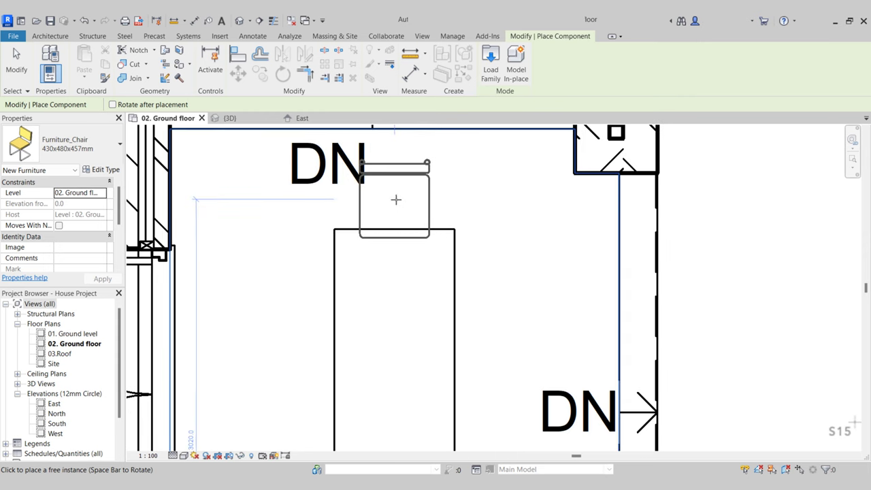
click(394, 201)
scroll(395, 201, down, 2)
key(Escape)
key(Escape)
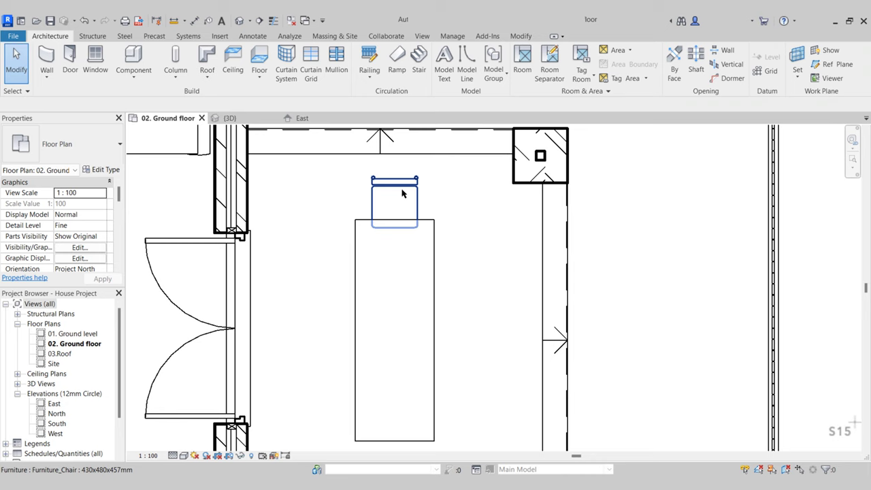
- Mirror a copy of the end chair across the table's horizontal centre line to the opposite short end
click(402, 190)
middle_drag(404, 207, 404, 172)
click(281, 54)
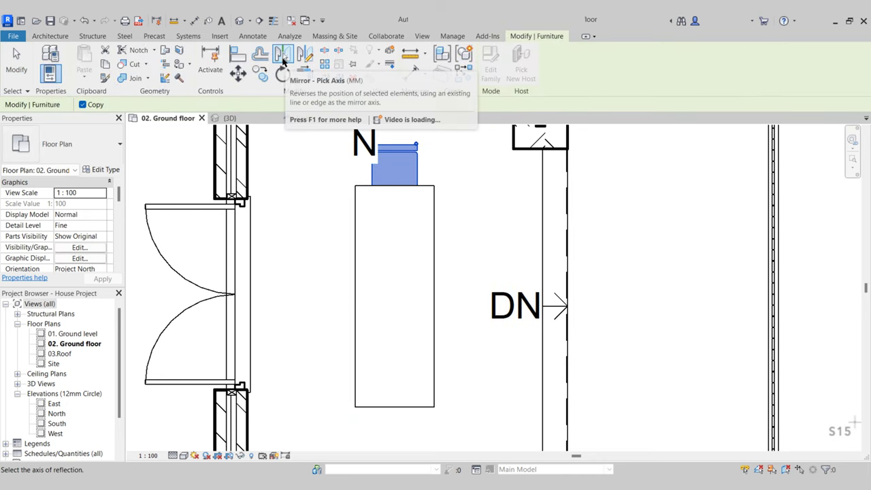
click(400, 302)
scroll(400, 301, down, 2)
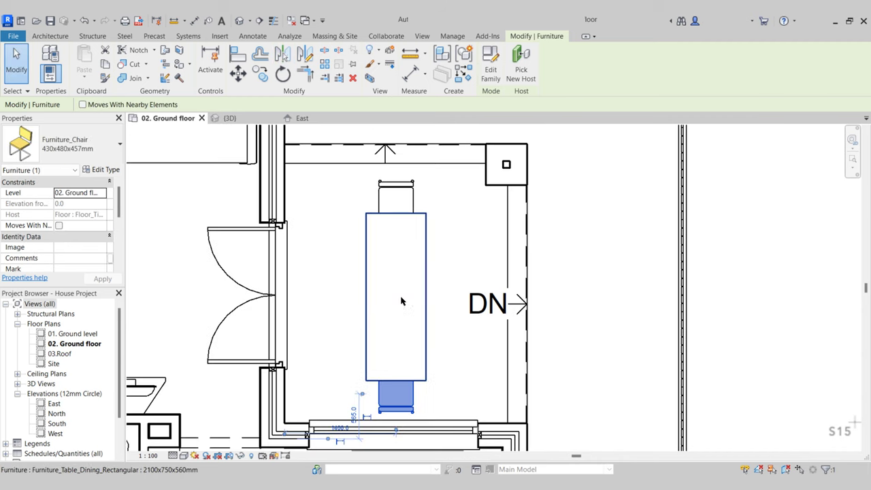
key(Escape)
- Copy the upper end chair to the table's right long side and rotate the copy to face the table
click(397, 179)
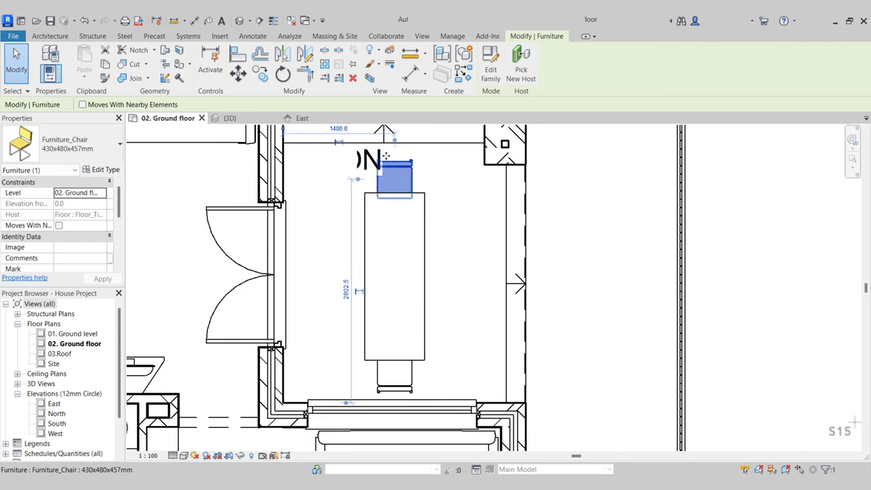
click(261, 74)
click(402, 183)
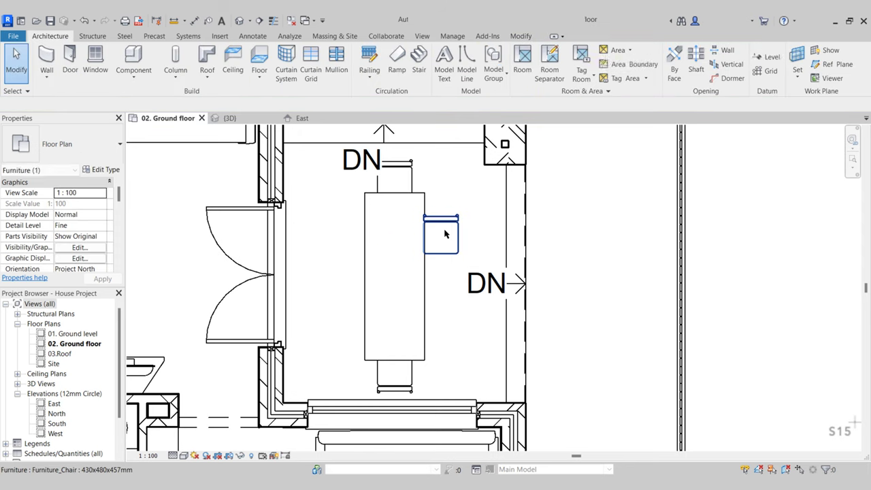
click(445, 233)
key(space)
key(space)
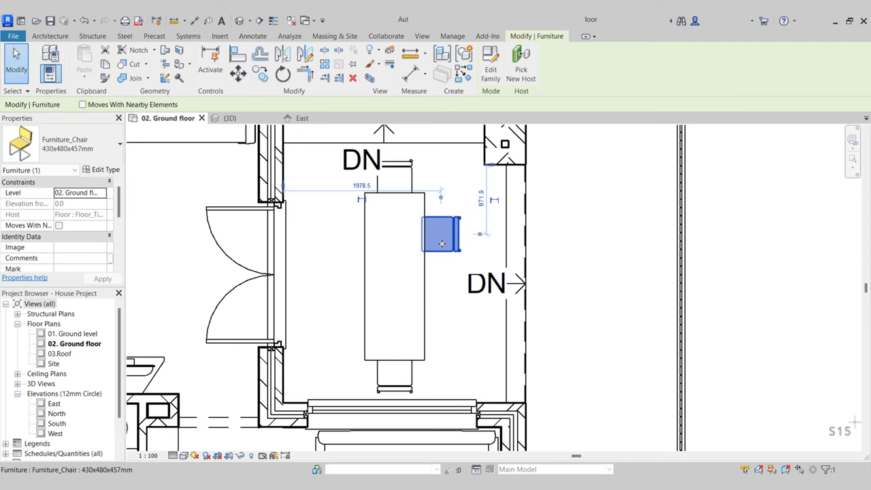
- Move the side chair slightly under the table's right edge and mirror a copy of it to the opposite long side
scroll(455, 231, up, 2)
drag(456, 233, 439, 232)
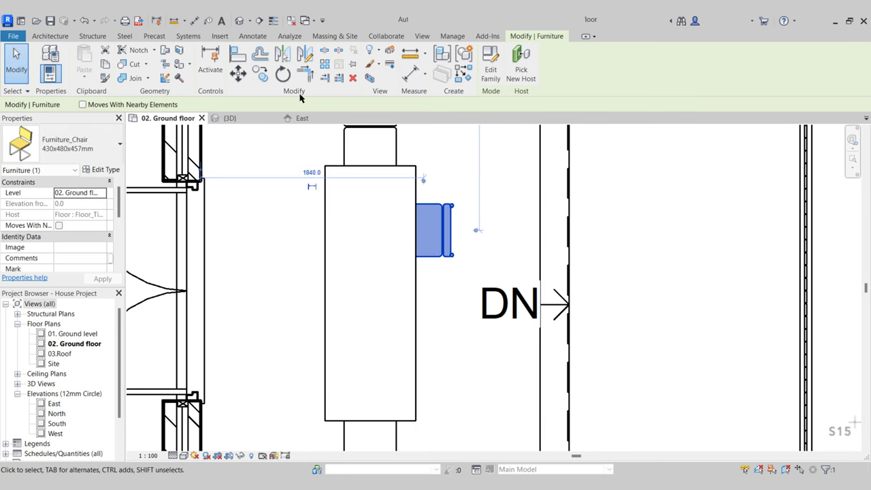
click(285, 55)
click(372, 170)
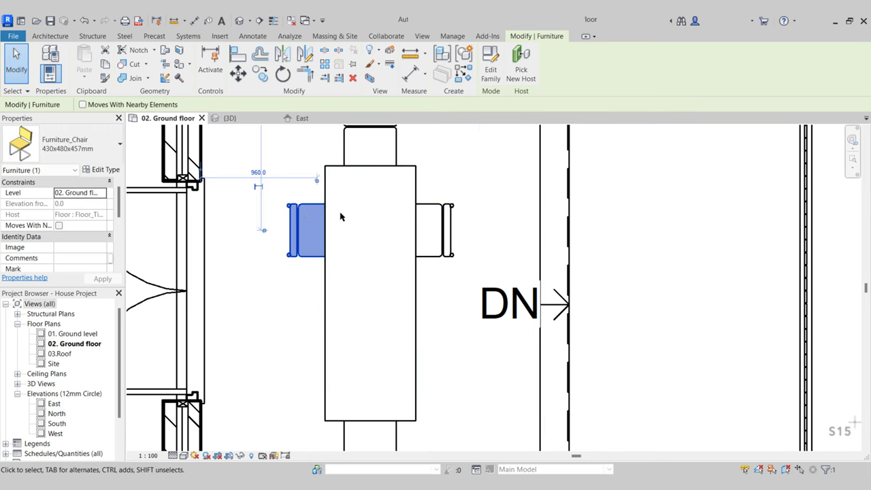
- Mirror copies of both side chairs across the patio table's horizontal centre line to fill its lower half
click(303, 214)
ctrl+click(445, 215)
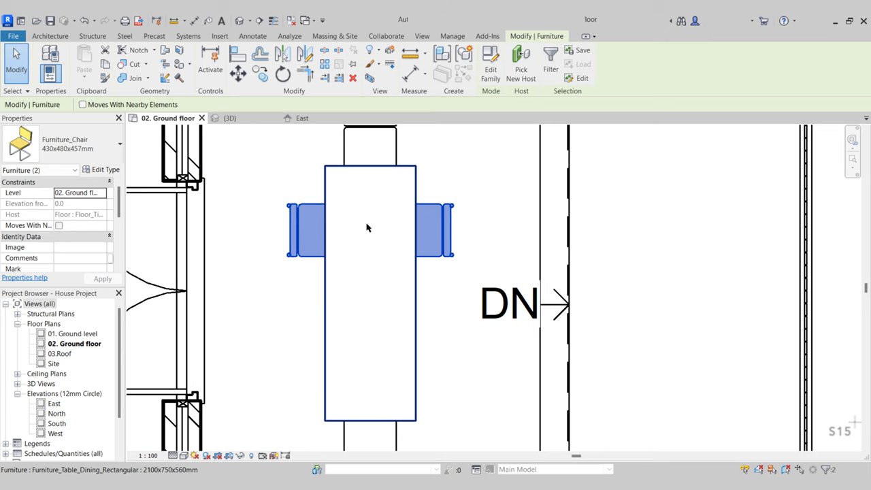
click(285, 57)
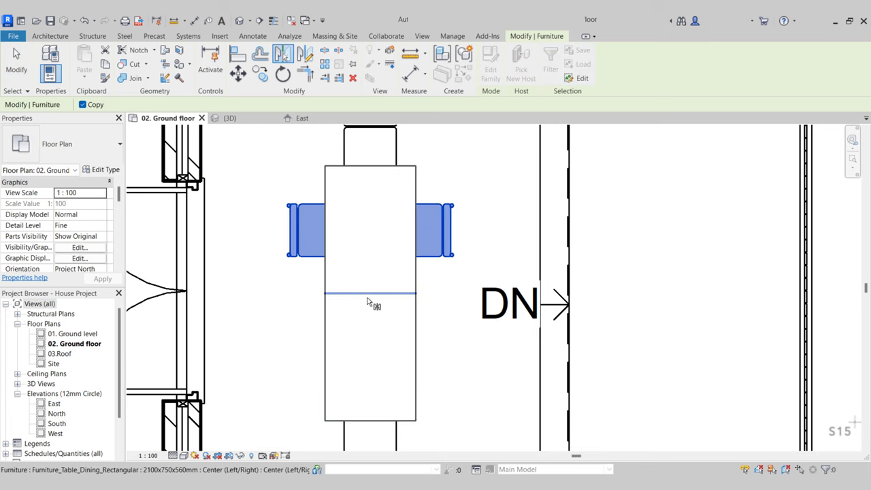
click(351, 292)
key(Escape)
- Review the furnished ground floor plan and the empty room directly above the ensuite's toilet and shower
scroll(351, 290, down, 2)
scroll(401, 338, down, 1)
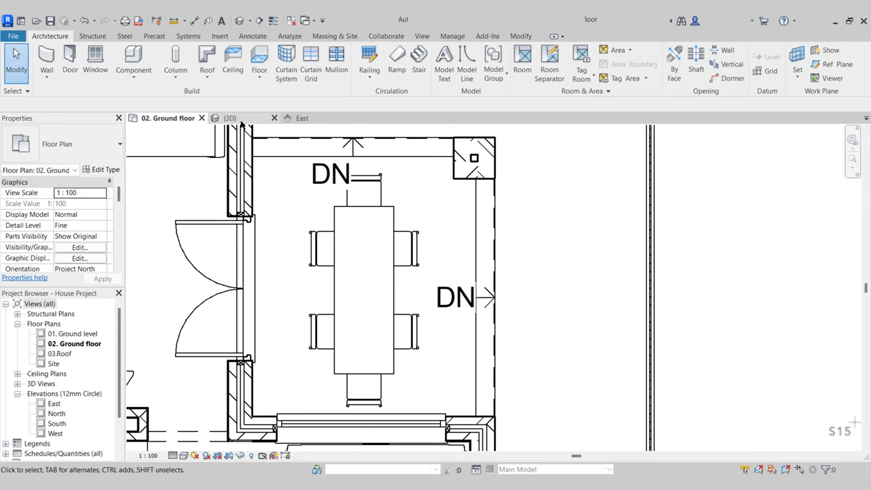
scroll(364, 316, down, 1)
scroll(364, 316, down, 2)
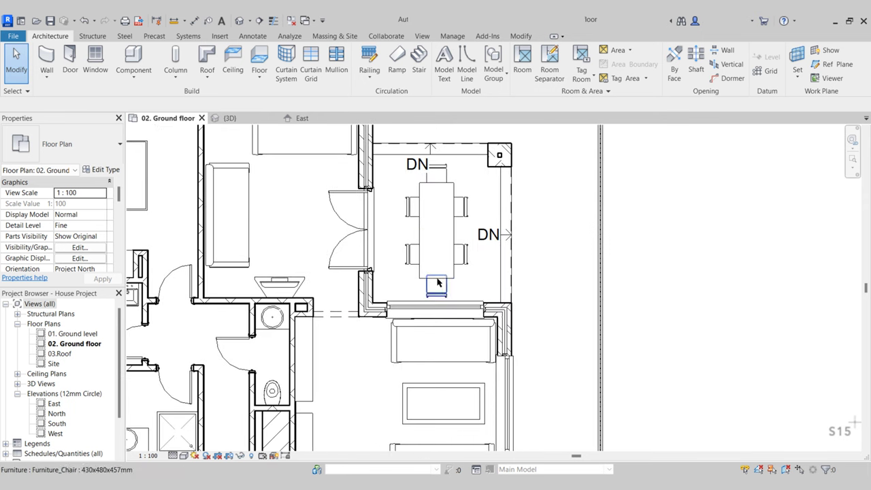
scroll(433, 333, down, 1)
middle_drag(433, 333, 410, 224)
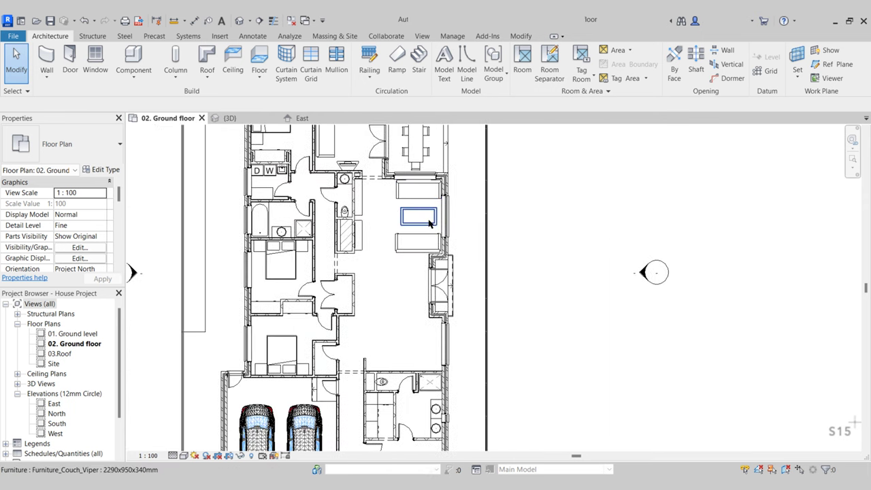
scroll(381, 279, down, 1)
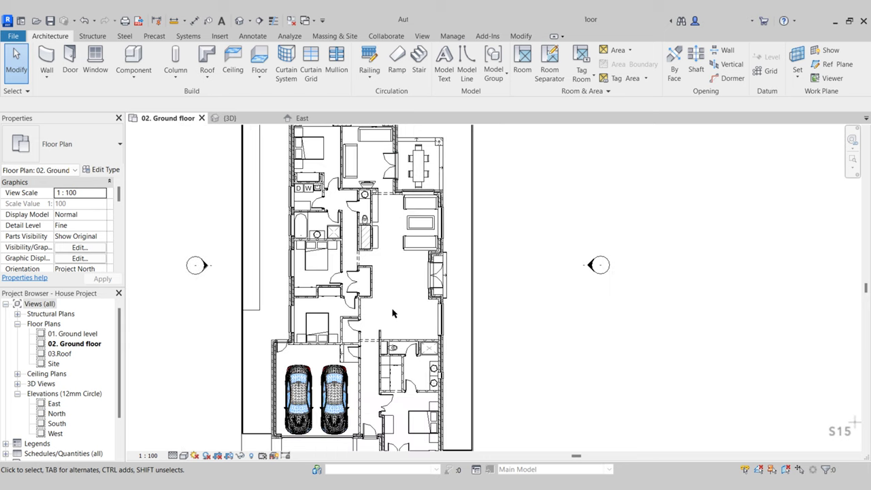
scroll(385, 319, down, 1)
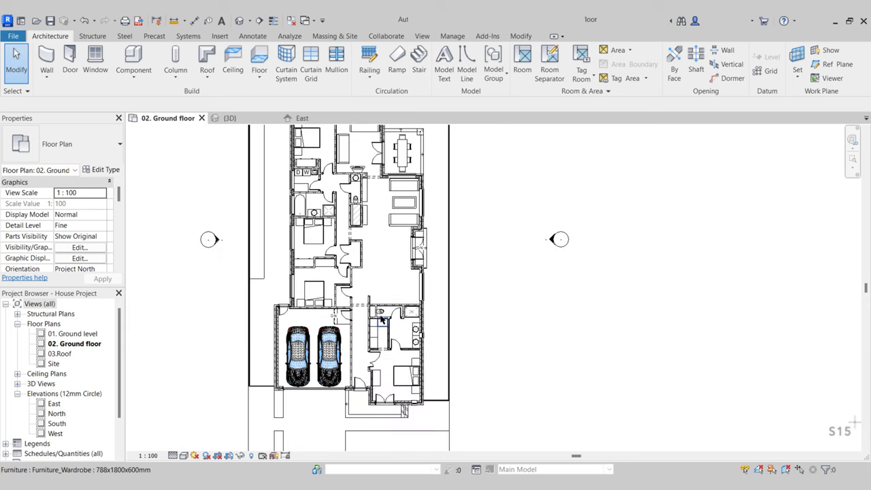
scroll(408, 292, up, 2)
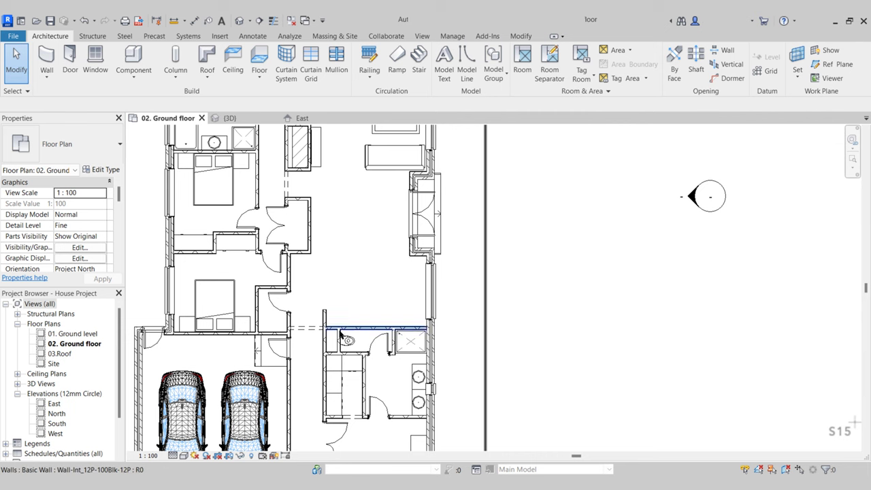
scroll(362, 299, up, 3)
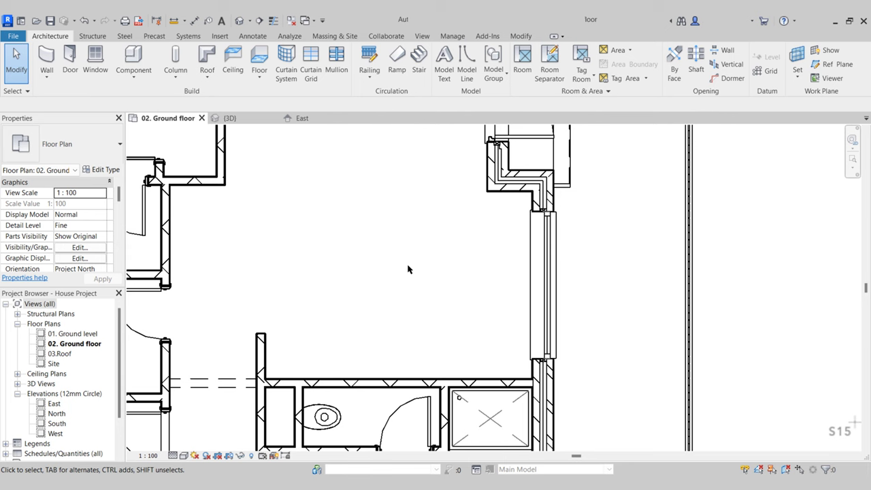
scroll(529, 352, up, 2)
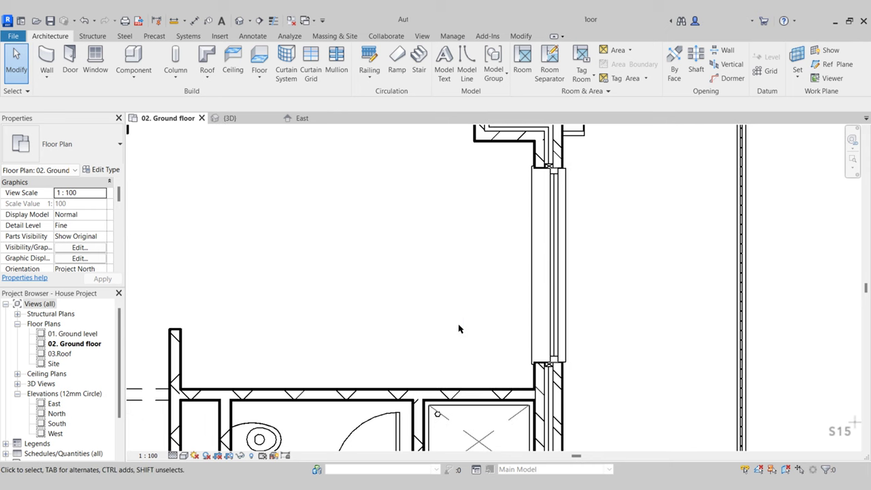
scroll(472, 339, down, 1)
middle_drag(475, 340, 497, 367)
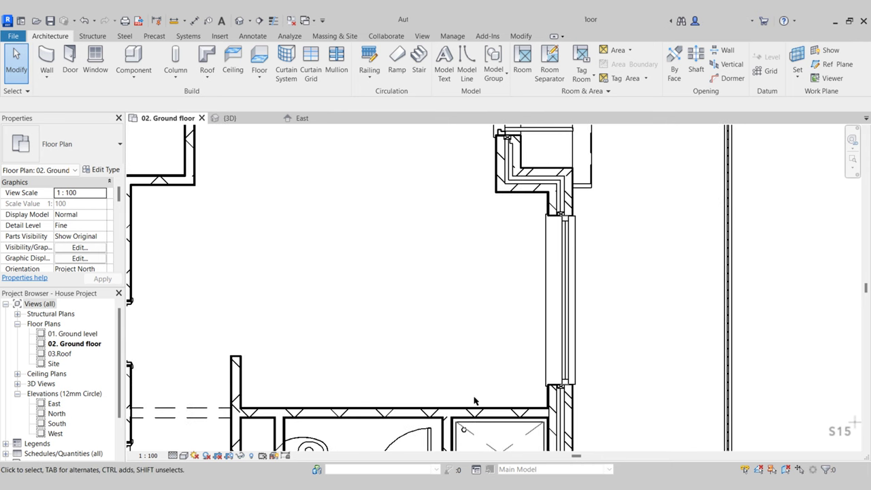
- Start loading a component family and browse the UK library's Casework folder to its Base Cabinets subfolder
click(130, 67)
click(487, 67)
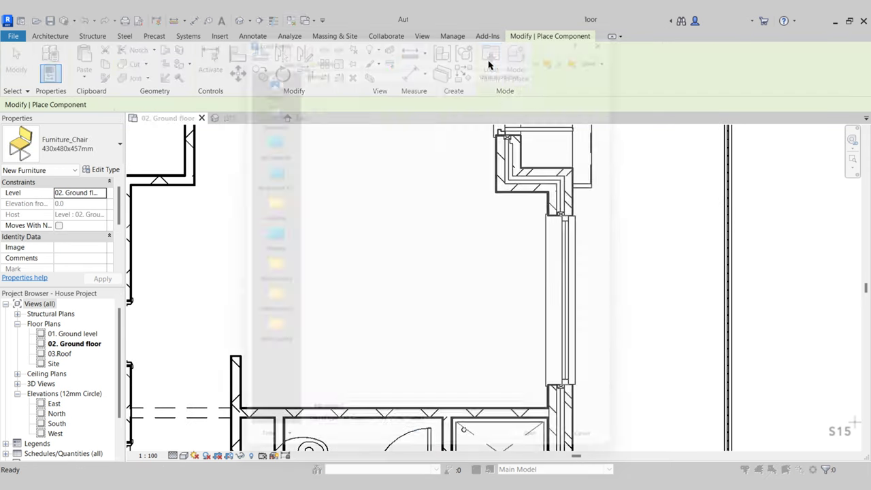
click(566, 42)
click(566, 43)
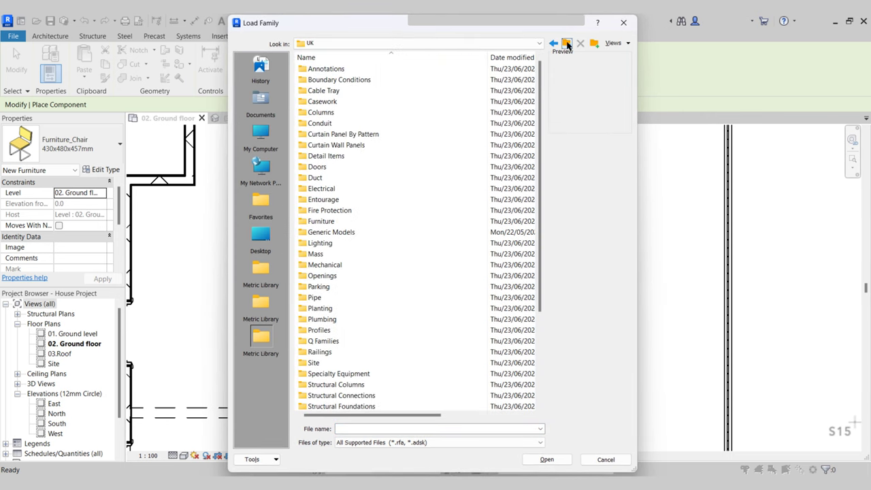
double_click(329, 102)
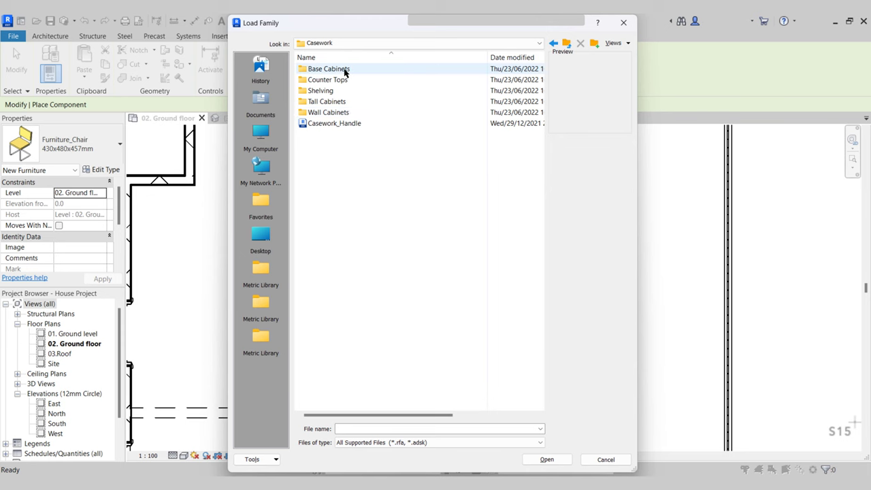
click(347, 80)
click(332, 93)
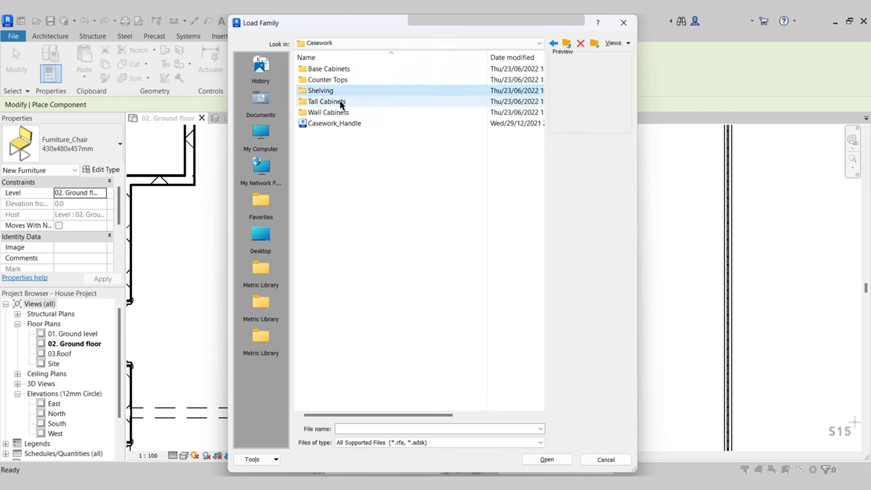
click(340, 102)
click(321, 114)
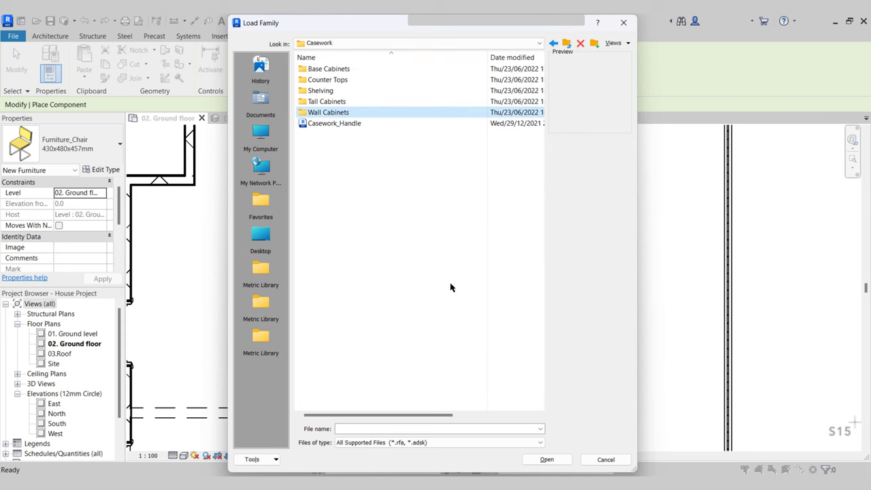
click(344, 124)
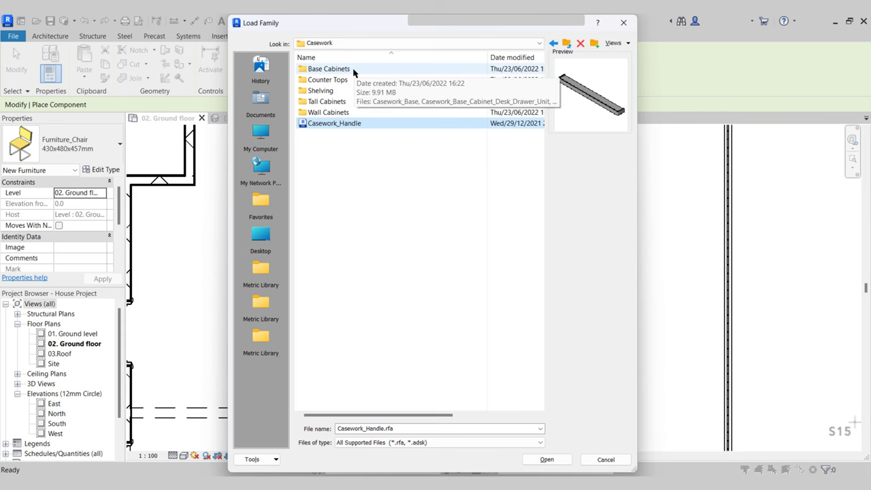
click(329, 112)
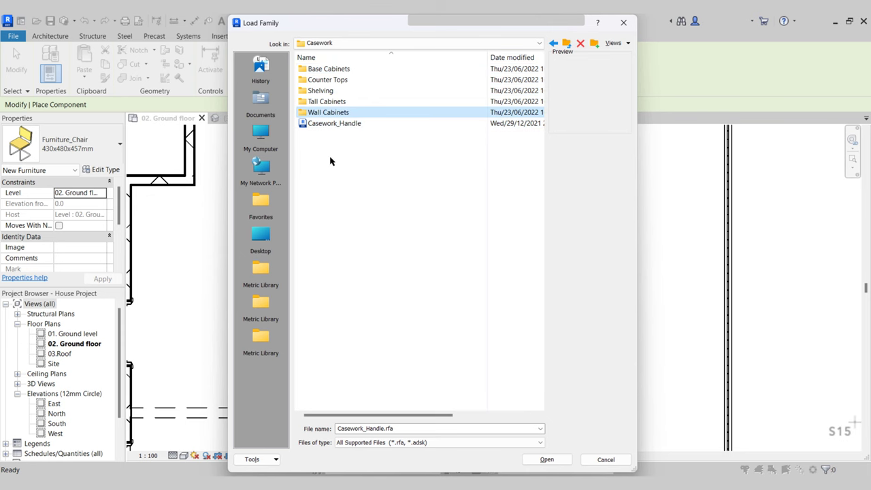
double_click(330, 69)
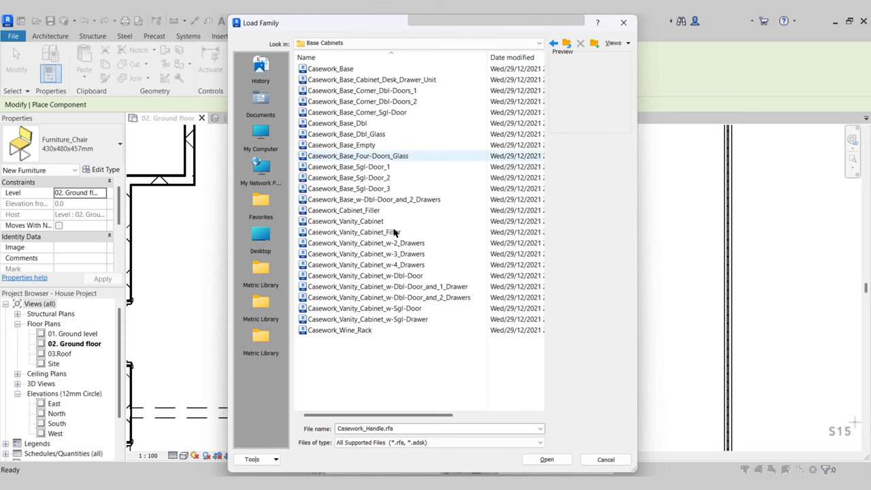
- Preview the base cabinet families one by one, from Casework_Base through Casework_Vanity_Cabinet_w-2_Drawers
click(340, 71)
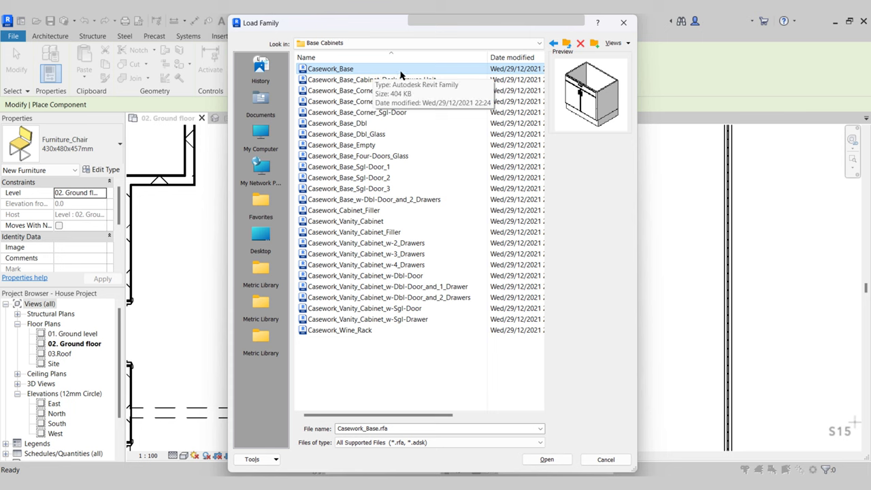
click(356, 80)
click(359, 91)
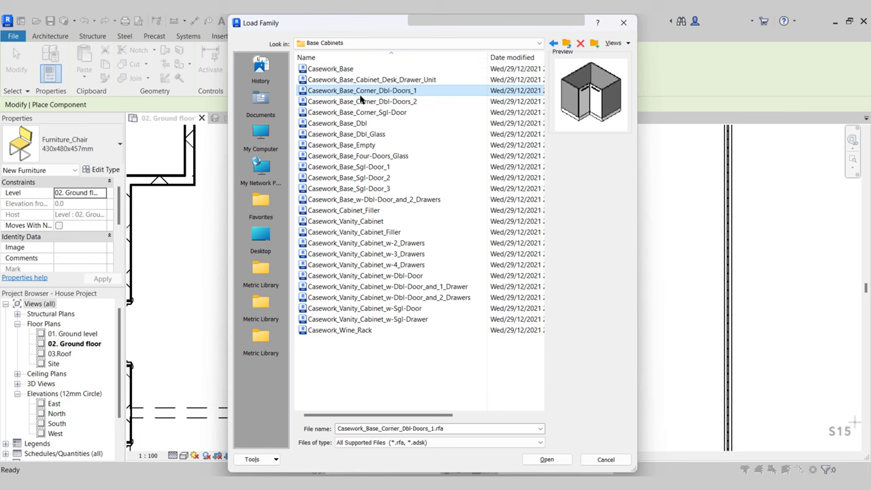
click(360, 102)
click(361, 113)
click(361, 124)
click(360, 134)
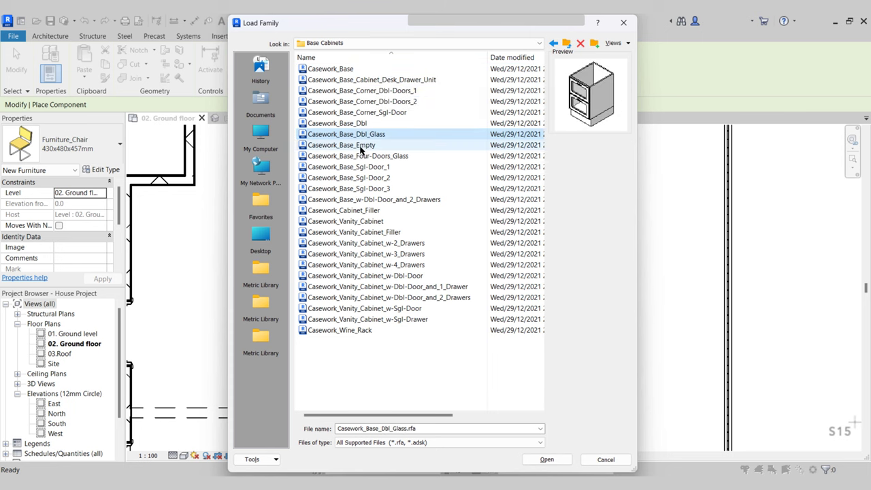
click(360, 145)
click(360, 156)
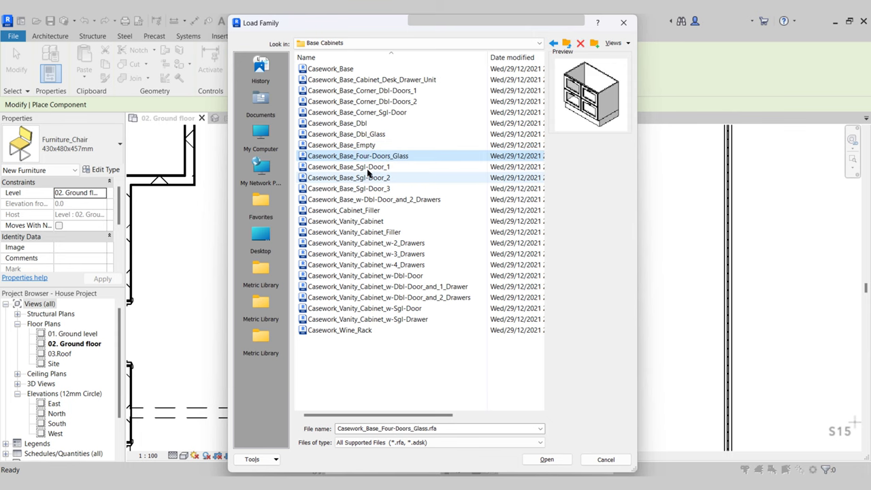
click(367, 166)
click(371, 177)
click(370, 188)
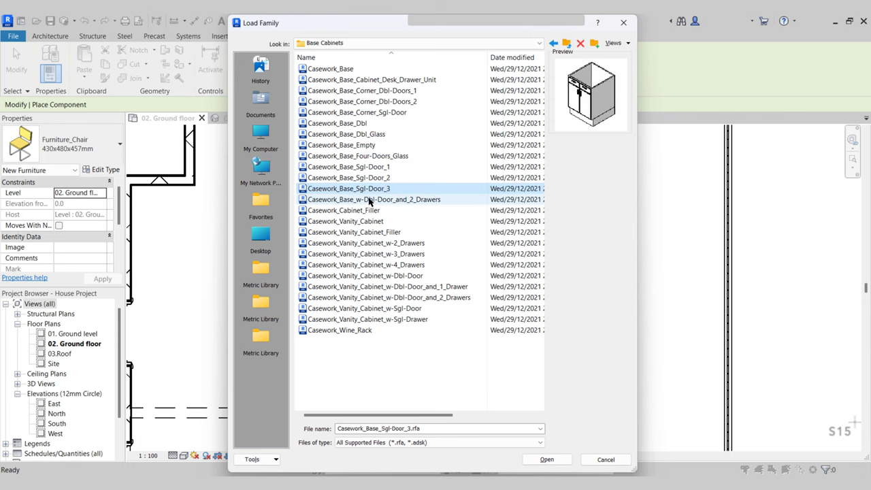
click(371, 200)
click(369, 211)
click(371, 222)
click(374, 233)
click(374, 244)
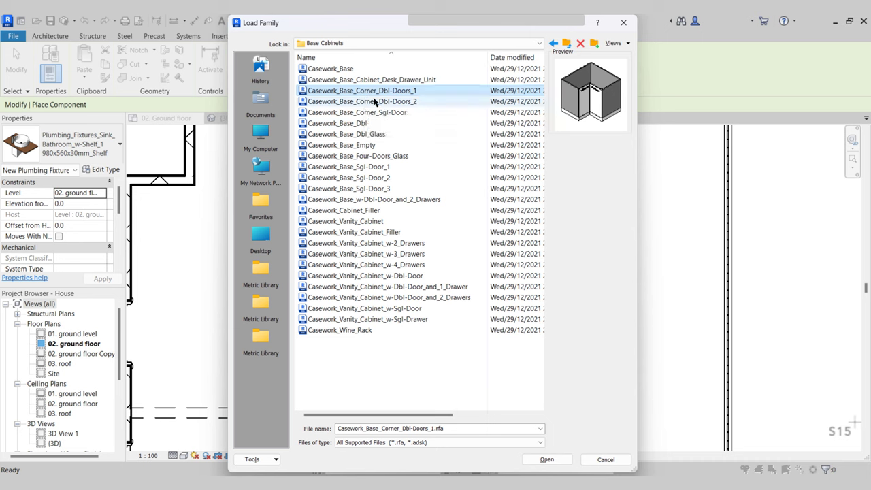
- Compare the previews of the corner base cabinets Dbl-Doors_1, Dbl-Doors_2 and Sgl-Door
click(372, 102)
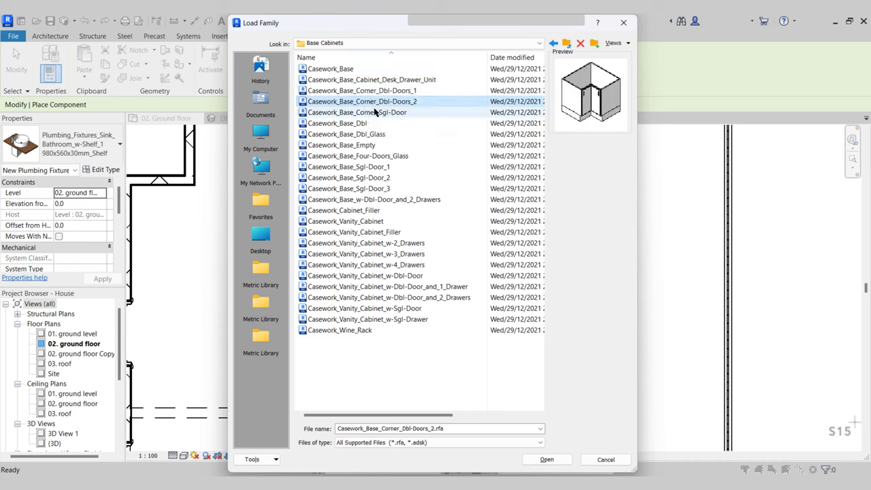
click(374, 112)
click(376, 102)
click(377, 92)
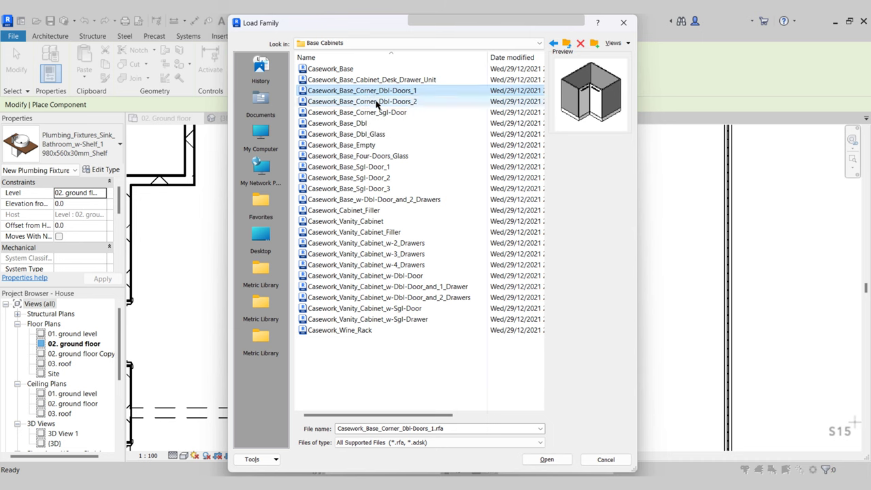
click(375, 111)
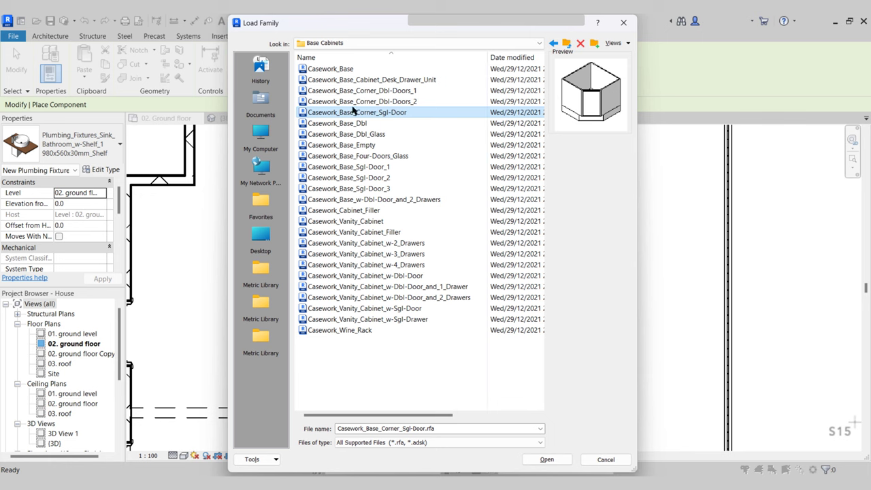
click(382, 93)
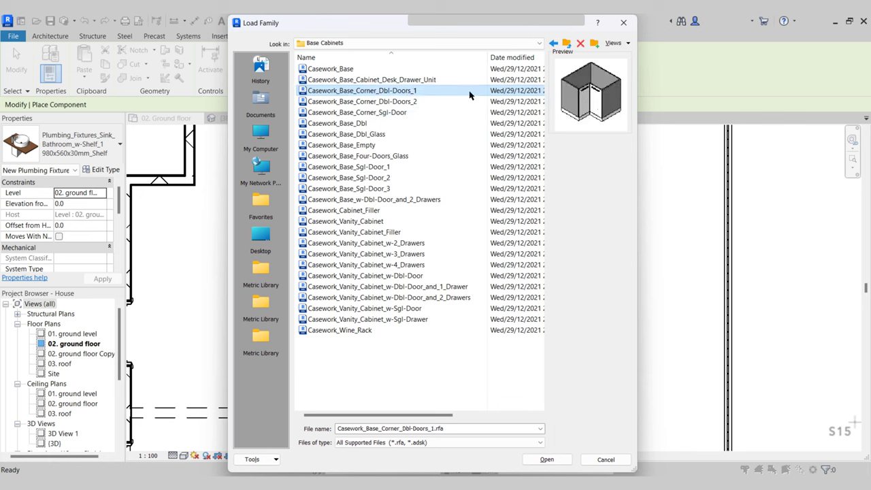
click(383, 101)
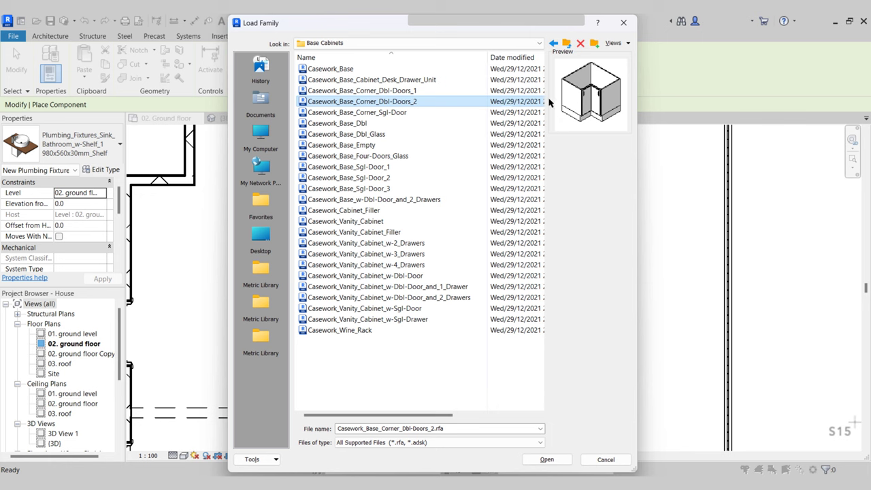
click(399, 112)
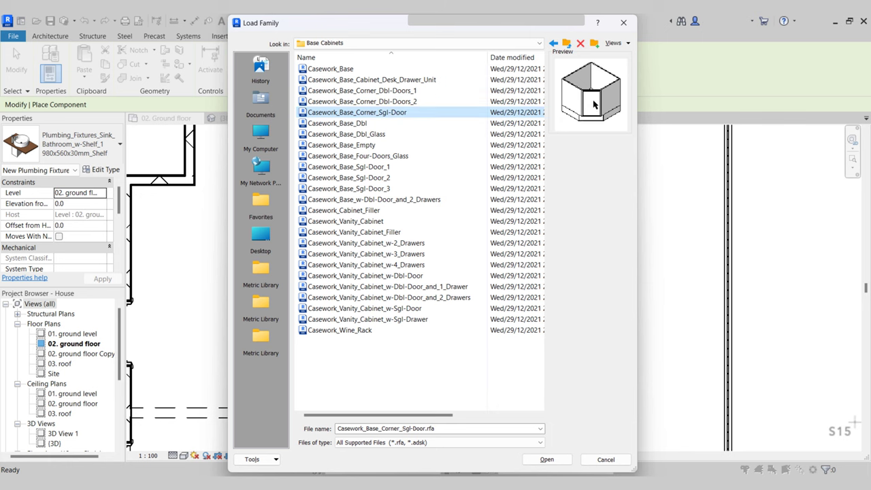
- Load the Casework_Base_Corner_Dbl-Doors_2 family and save the project
click(403, 105)
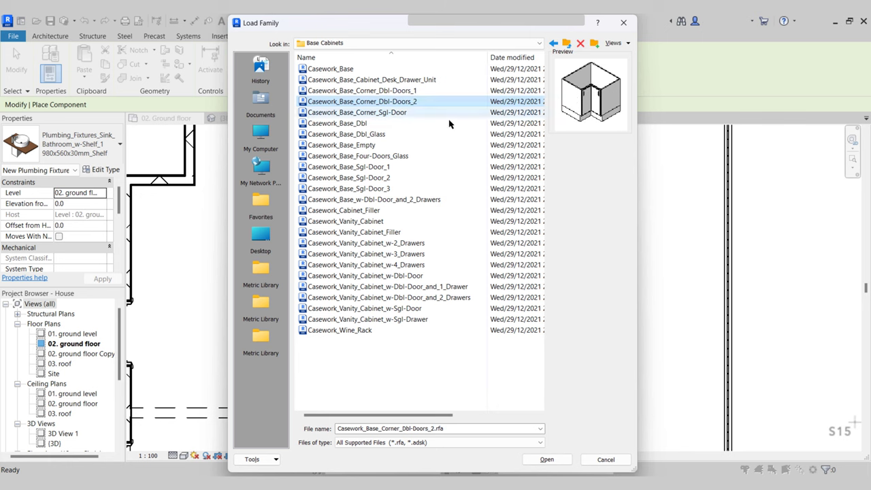
click(547, 459)
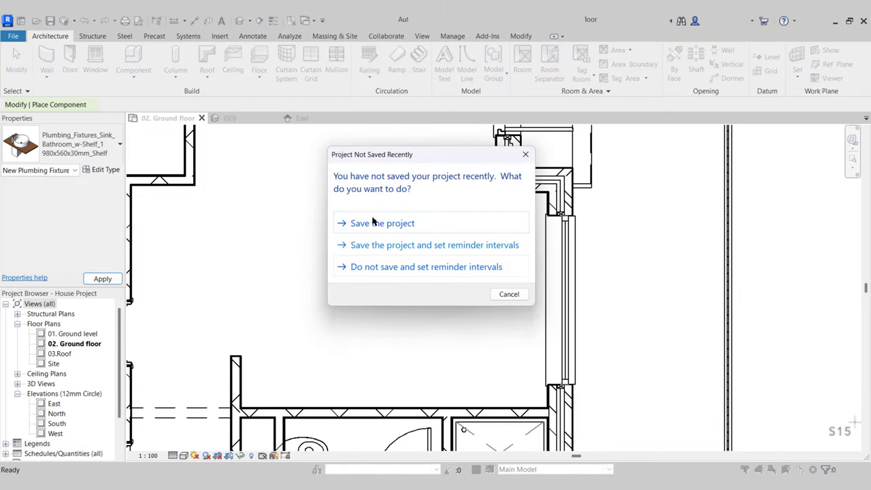
click(371, 223)
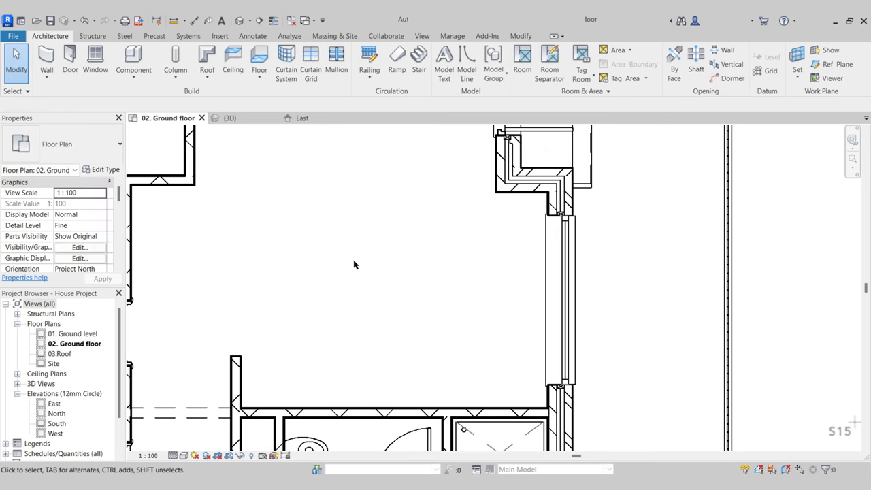
- Load the Casework_Base_Corner_Dbl-Doors_2 family and place one 900x600x860mm cabinet in the kitchen near the window wall
click(134, 60)
click(490, 66)
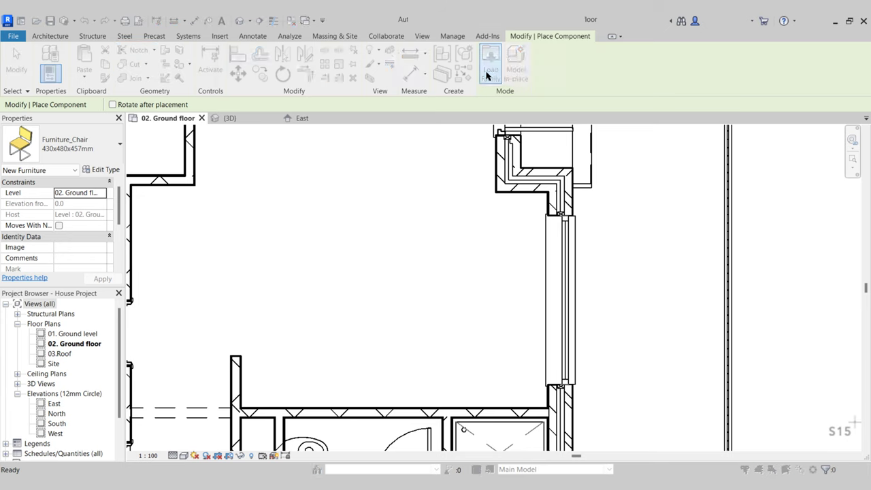
click(371, 102)
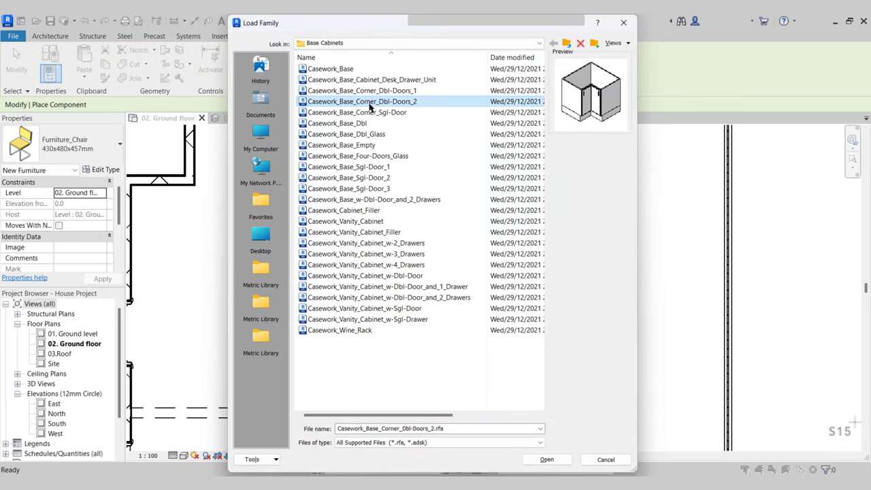
click(547, 459)
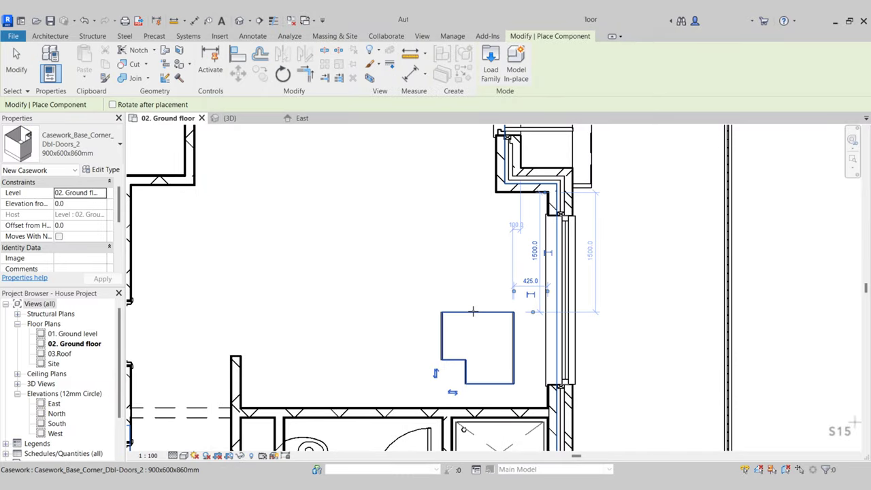
click(473, 310)
key(Escape)
key(Escape)
- Rotate the placed corner cabinet 90° clockwise about its centre
middle_drag(490, 340, 465, 270)
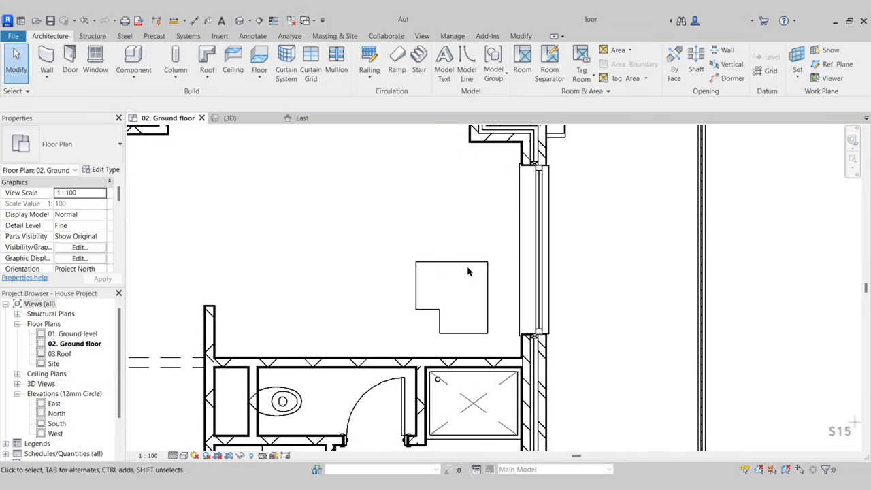
click(470, 269)
click(289, 80)
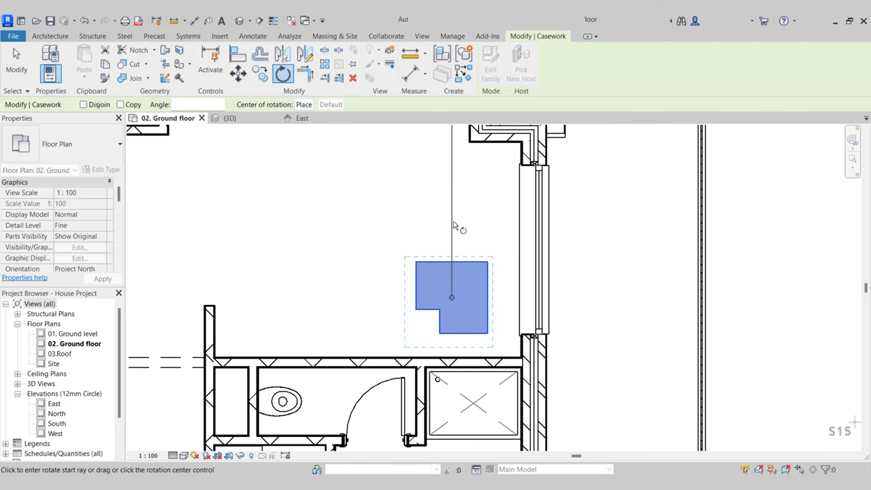
click(451, 146)
click(611, 300)
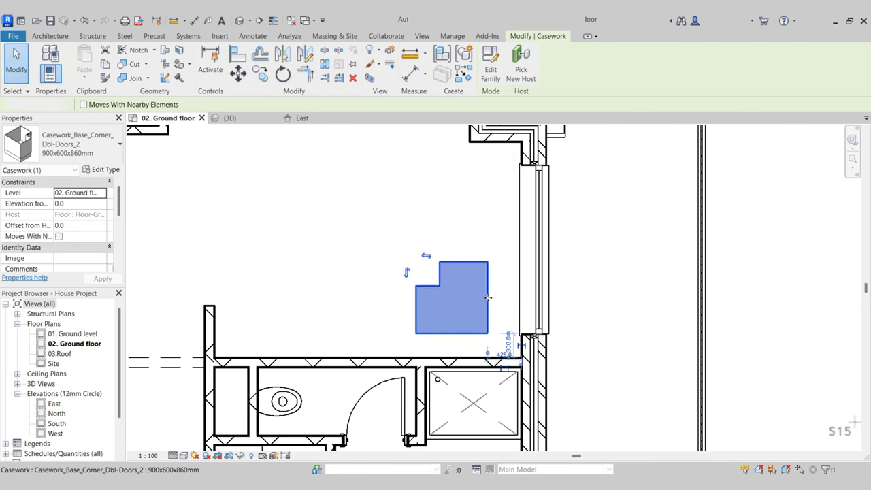
- Move the corner cabinet by its outer corner into the kitchen corner where the interior wall meets the window wall
click(240, 74)
scroll(489, 343, up, 5)
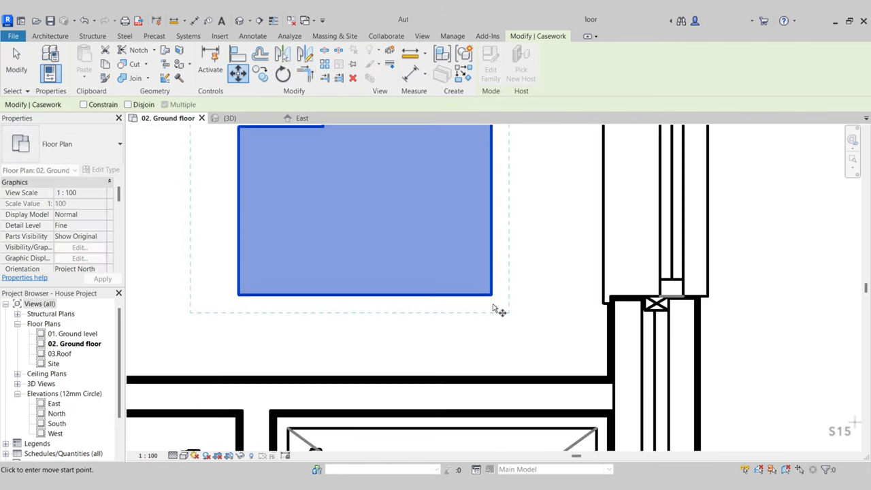
click(491, 294)
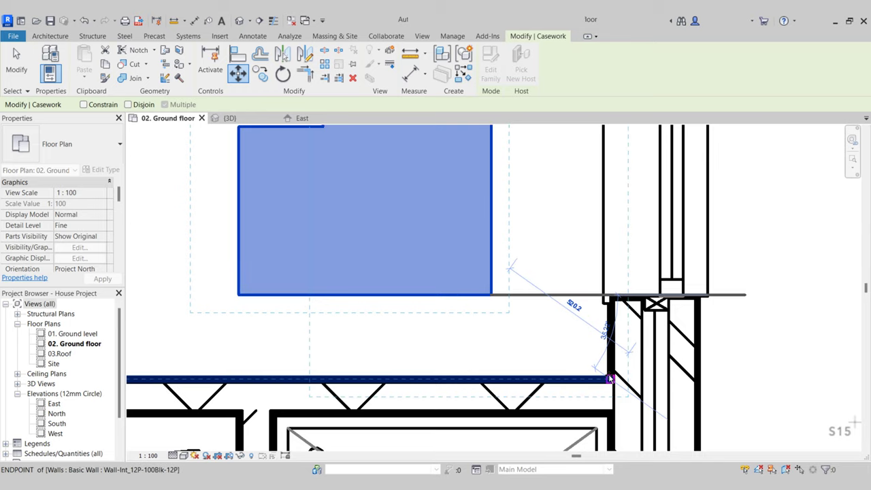
click(610, 379)
scroll(606, 377, down, 3)
key(Escape)
- Check the corner cabinet's placement and door orientation in the 3D view
click(232, 119)
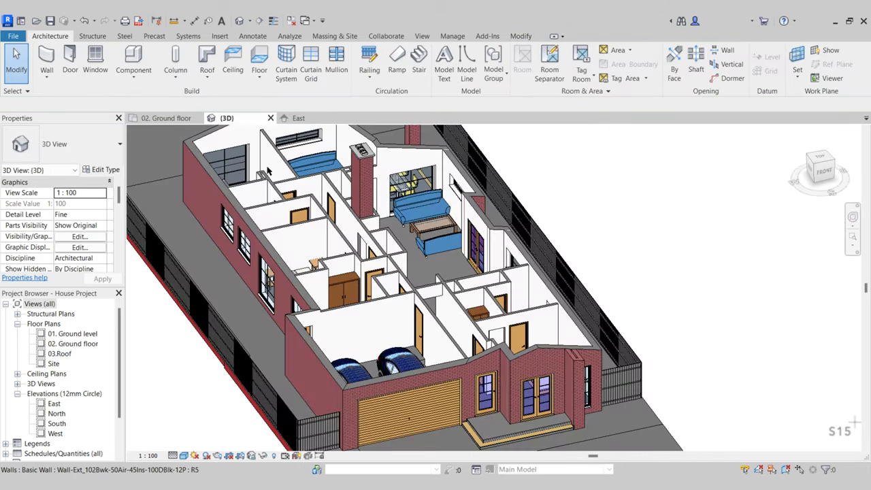
shift+middle_drag(371, 272, 544, 377)
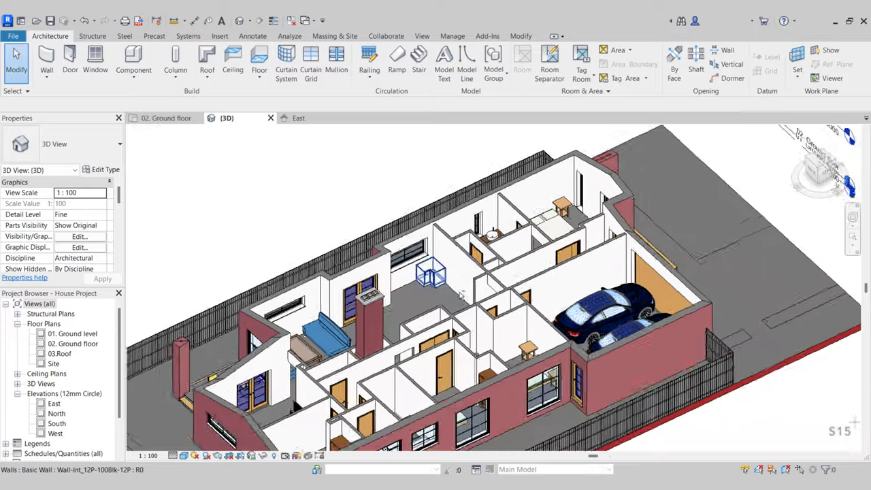
scroll(434, 286, up, 3)
shift+middle_drag(425, 310, 521, 308)
- Return to the ground floor plan and examine the free space along the window wall beside the corner cabinet
click(170, 119)
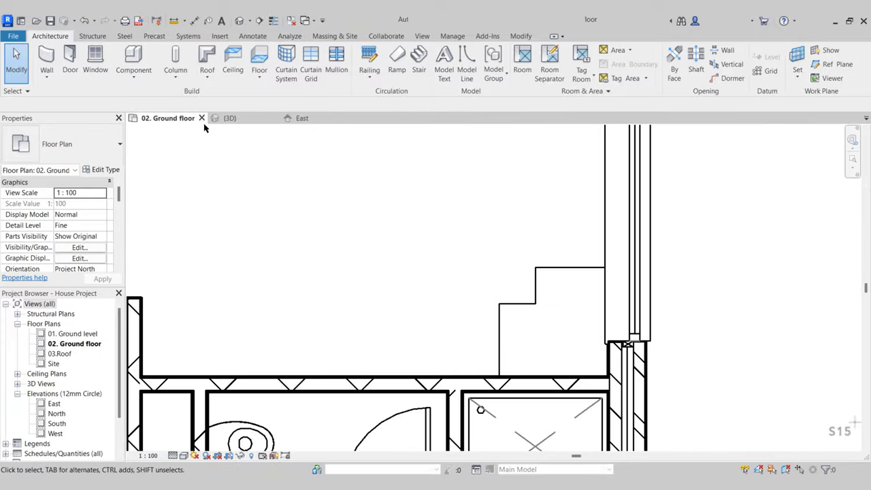
scroll(483, 255, down, 3)
middle_drag(483, 255, 364, 327)
scroll(414, 303, up, 2)
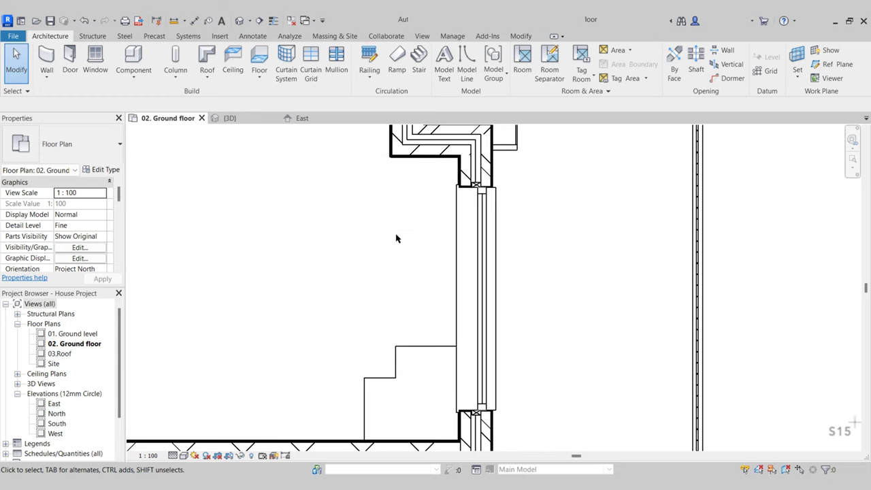
middle_drag(408, 234, 406, 254)
middle_drag(408, 389, 379, 359)
scroll(398, 367, up, 1)
scroll(391, 349, down, 1)
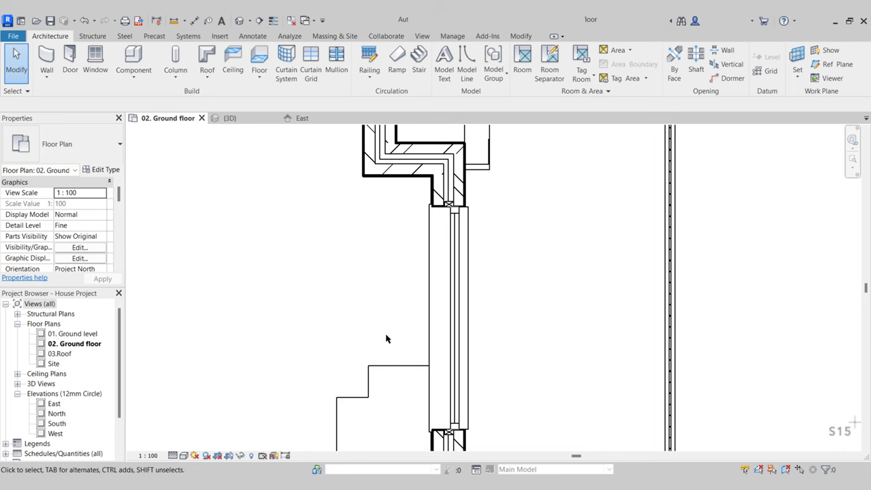
- Start loading another component family and browse the UK library's Specialty Equipment folder to its Domestic subfolder
click(134, 57)
click(497, 73)
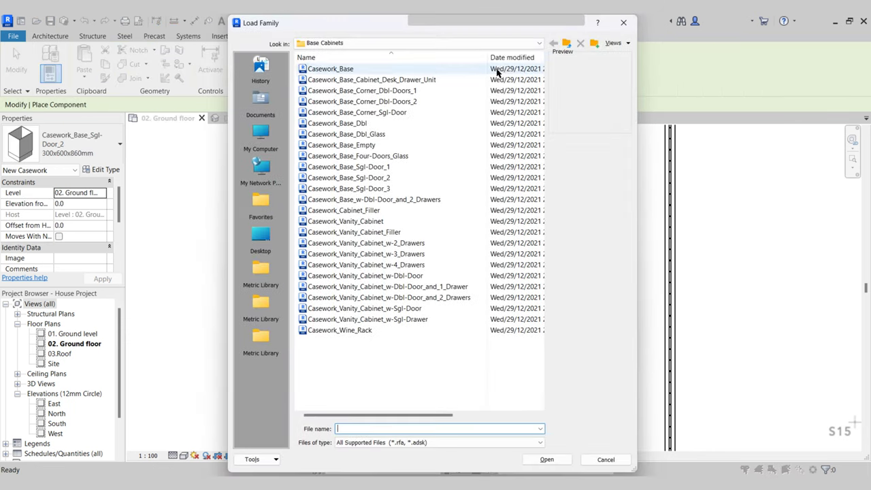
click(567, 44)
click(567, 45)
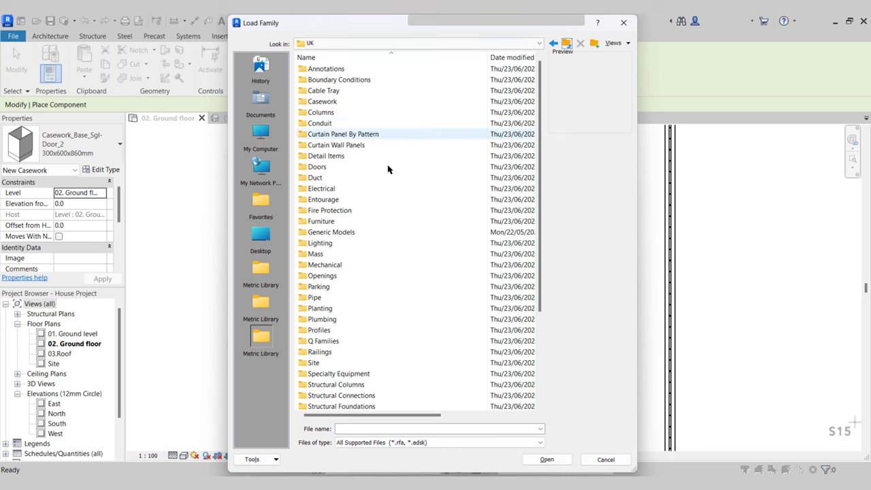
click(338, 375)
double_click(337, 374)
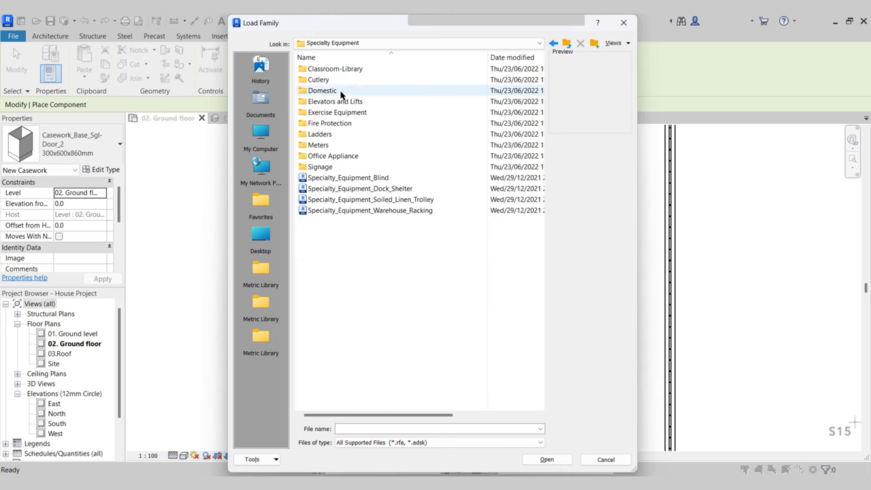
double_click(331, 89)
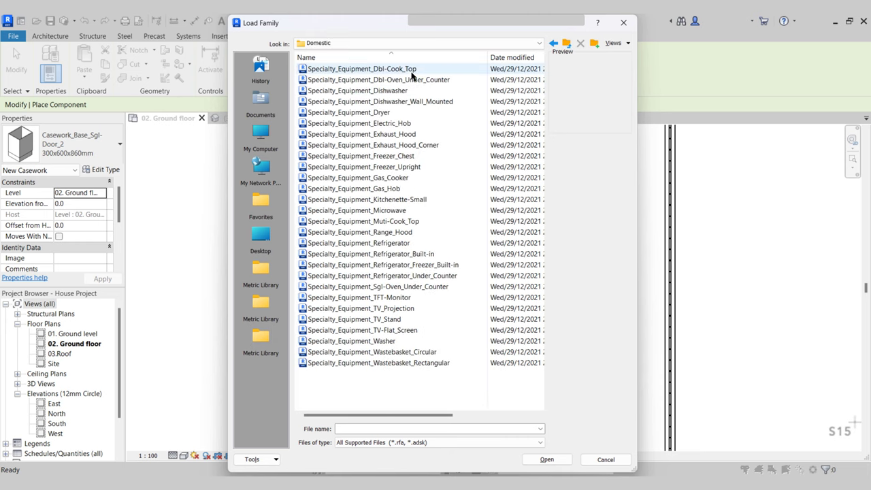
- Compare the Dishwasher and Dishwasher_Wall_Mounted families and load Specialty_Equipment_Dishwasher
click(389, 92)
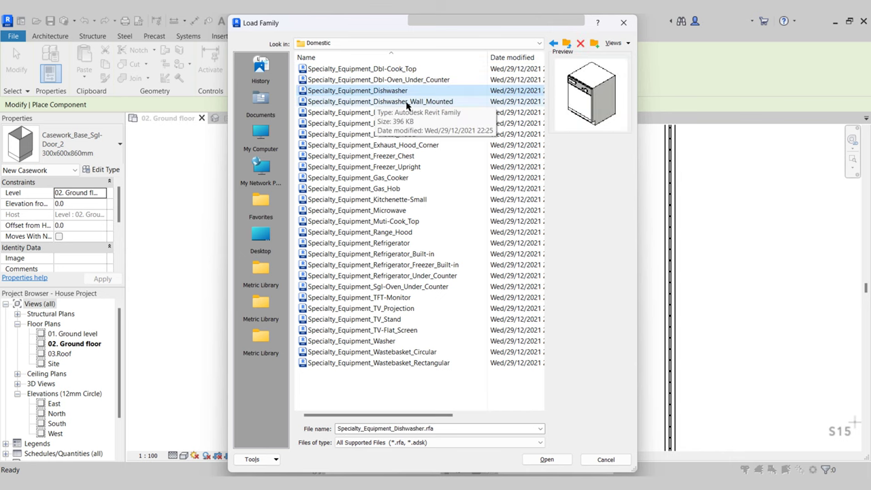
click(413, 102)
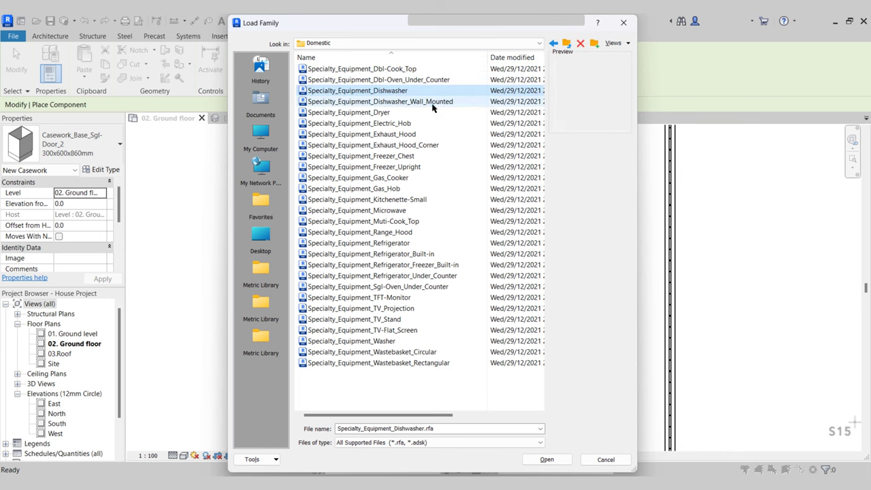
click(395, 90)
click(546, 459)
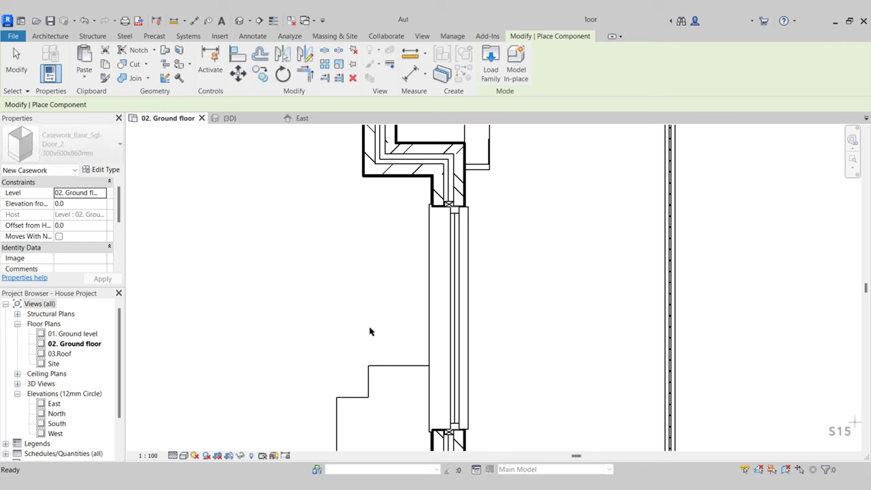
- Rotate the 610x610x860mm dishwasher to face into the kitchen and place it beside the corner cabinet near the window
key(space)
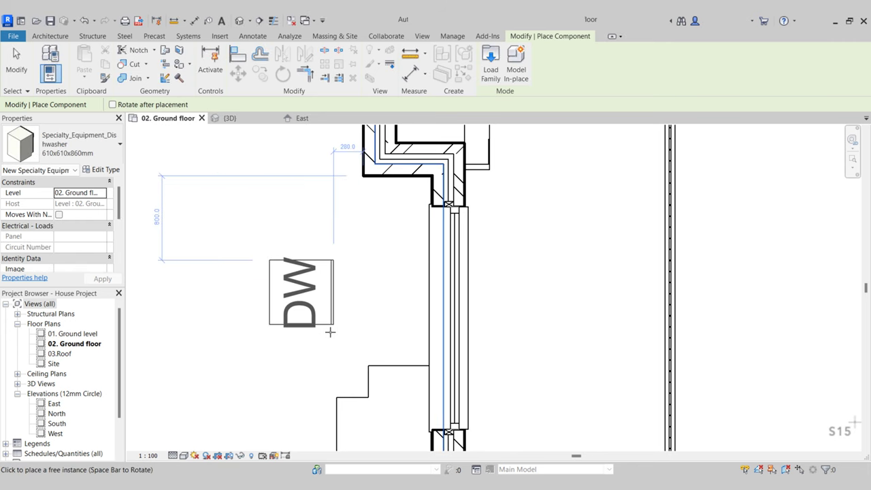
key(space)
key(space)
key(space)
key(space)
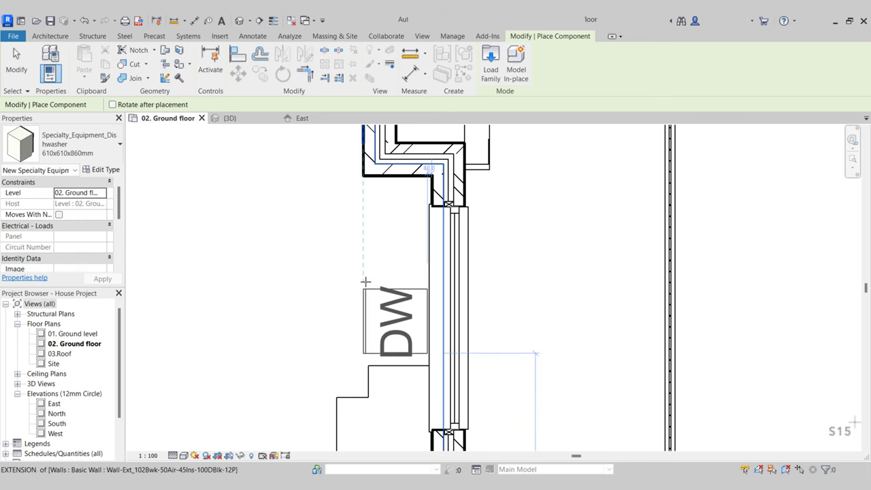
click(350, 274)
key(Escape)
- Move the dishwasher by its back corner against the window wall next to the corner cabinet
click(412, 352)
scroll(413, 352, up, 3)
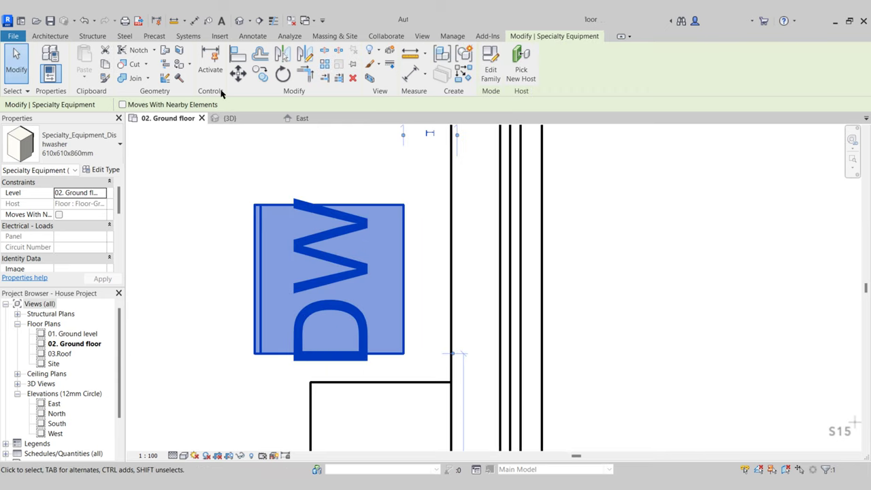
click(238, 73)
click(405, 359)
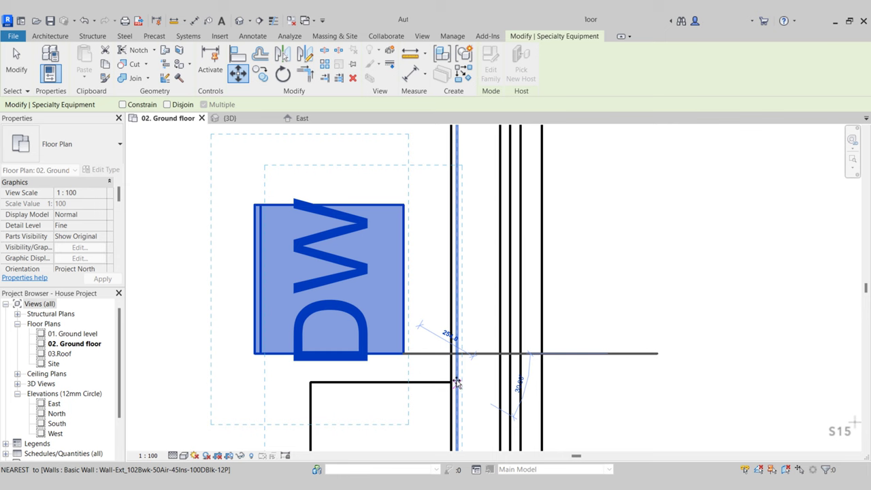
click(455, 379)
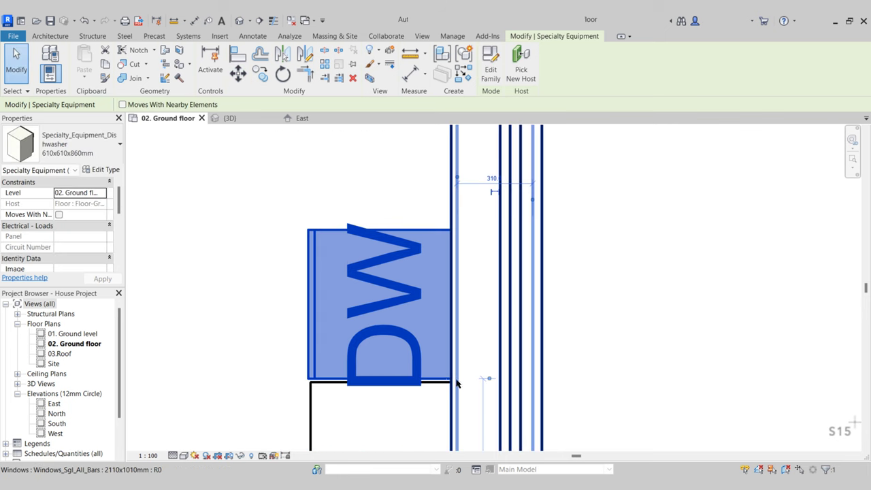
key(Escape)
scroll(366, 333, down, 2)
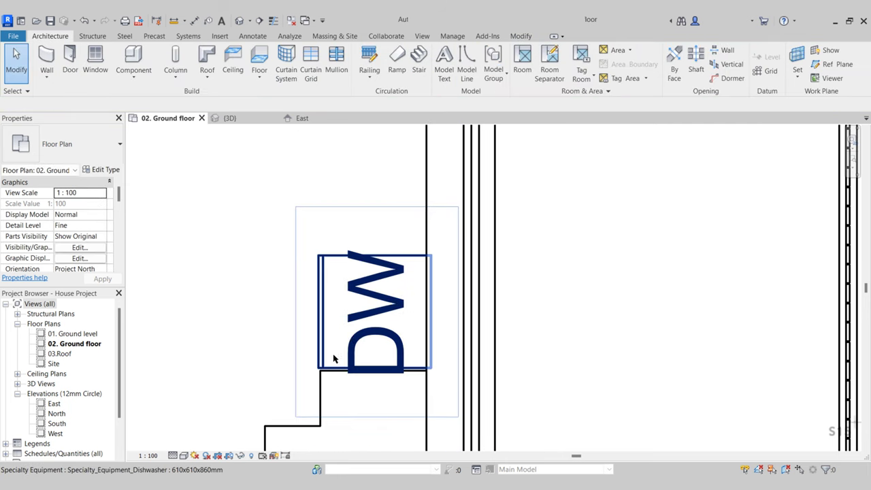
- Measure the dishwasher's width along the window wall in the plan
click(177, 21)
scroll(363, 343, up, 3)
click(289, 400)
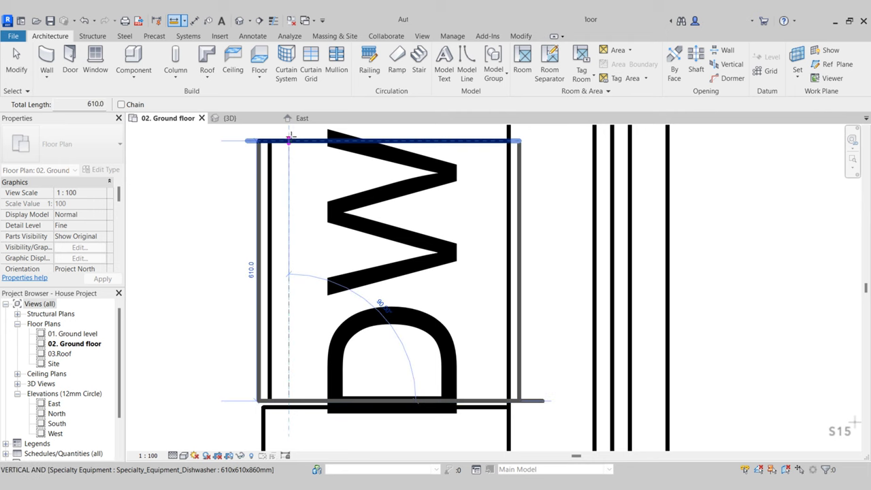
key(Escape)
key(Escape)
- Move the dishwasher's side edge flush with the adjoining edge of the corner cabinet
click(290, 144)
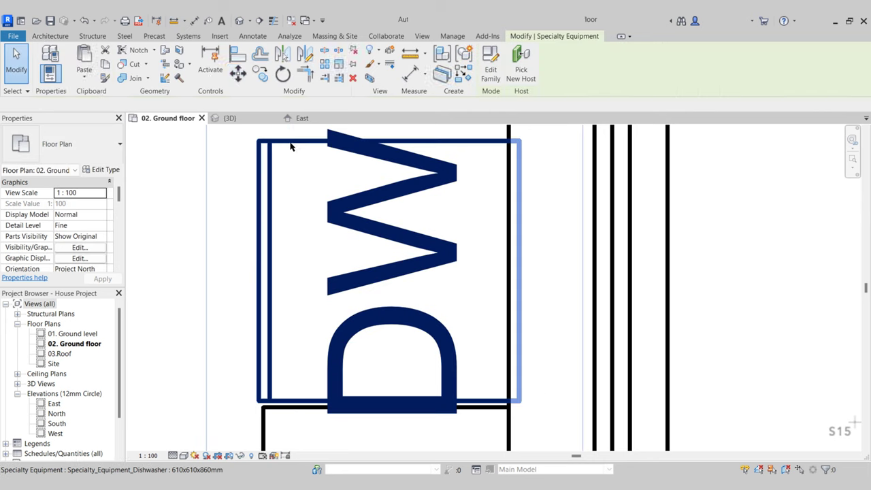
click(238, 74)
click(306, 400)
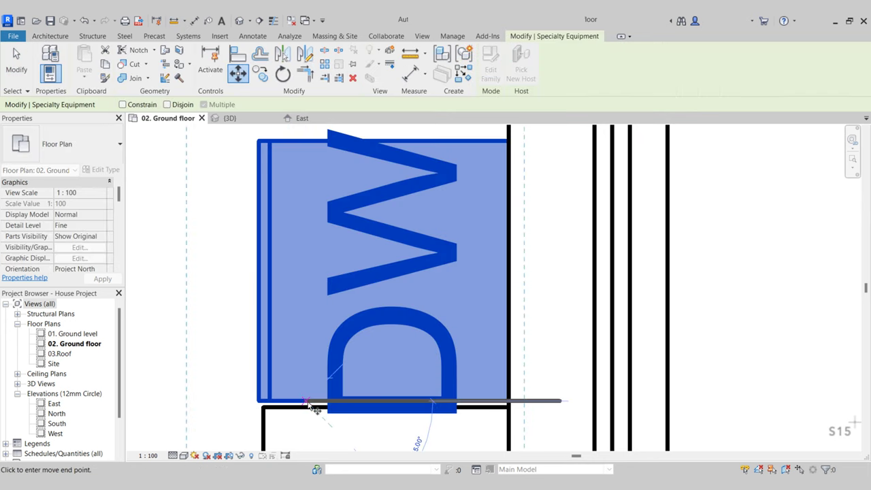
click(307, 407)
key(Escape)
scroll(383, 375, down, 3)
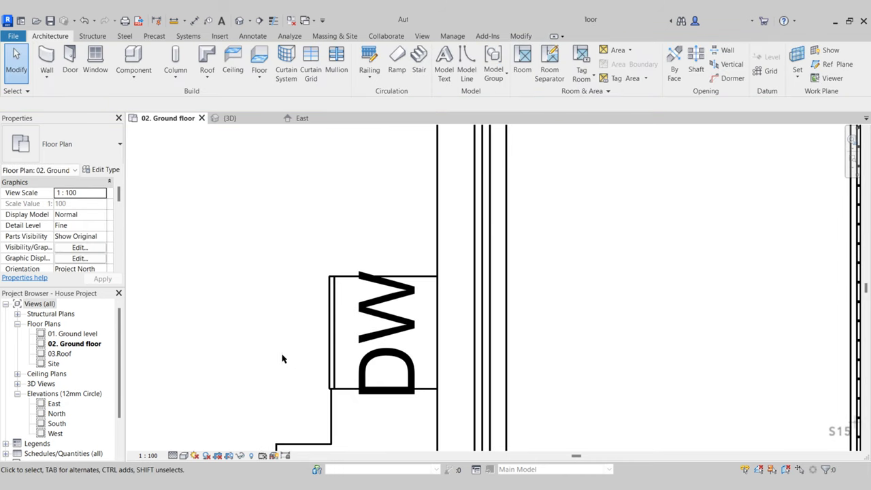
- Duplicate the dishwasher's type as 600x610x860mm and set its width to 600
click(333, 321)
click(107, 170)
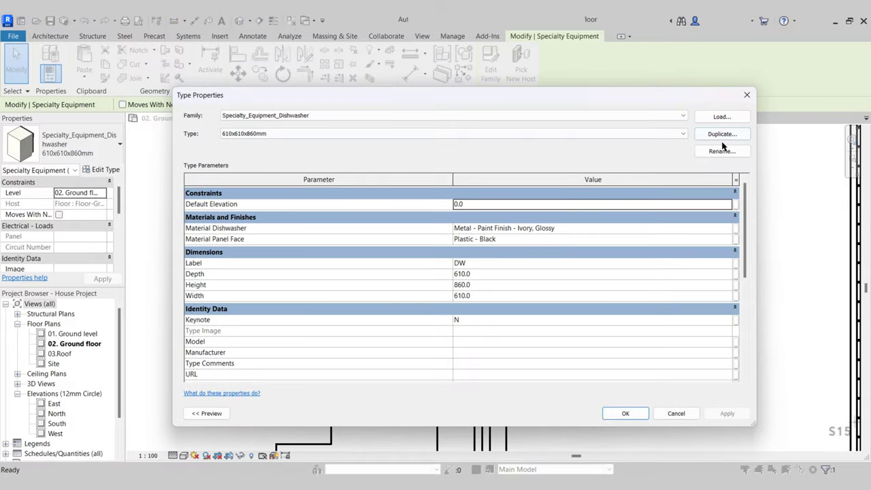
click(723, 135)
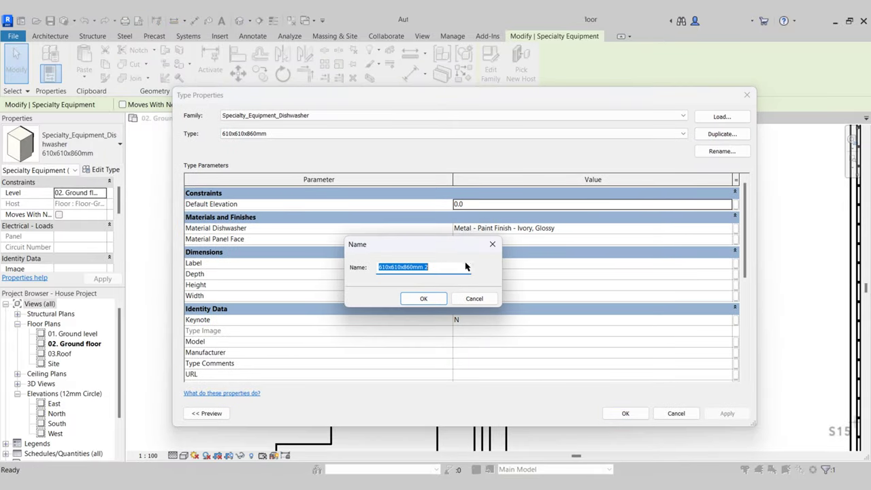
click(418, 298)
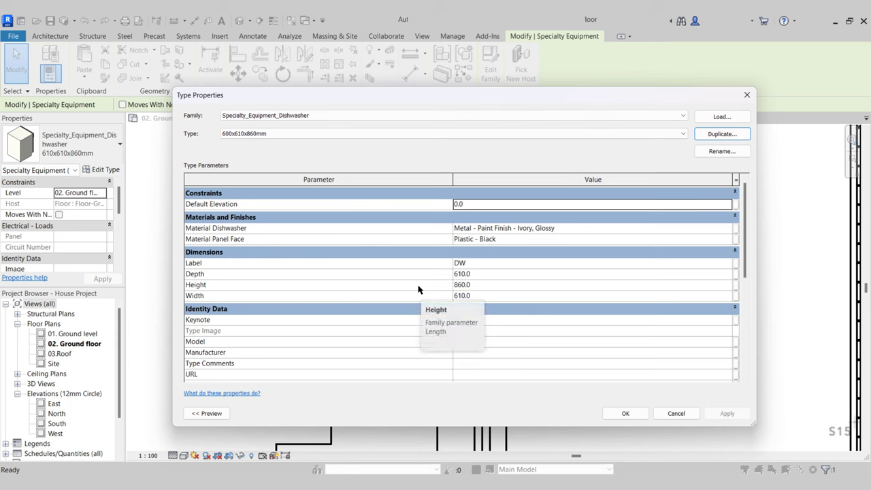
click(467, 296)
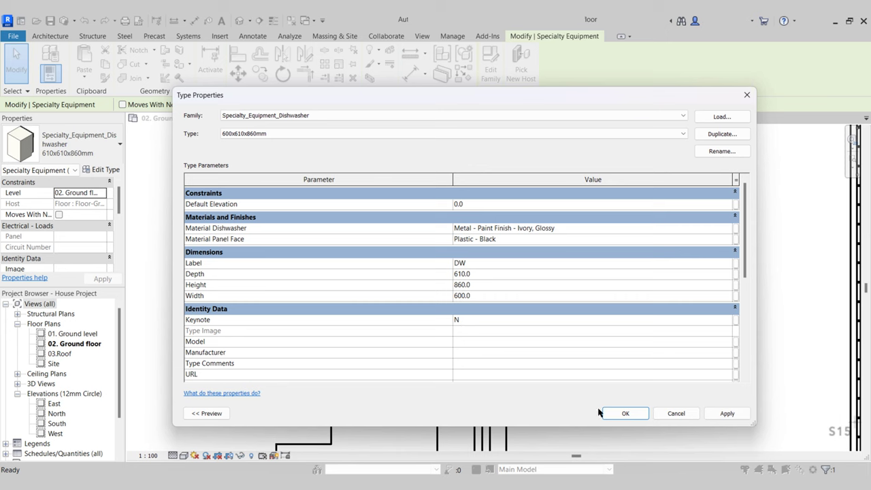
click(624, 414)
- Try to move the dishwasher's side edge onto the adjoining edge of the corner cabinet, and undo the move
click(237, 73)
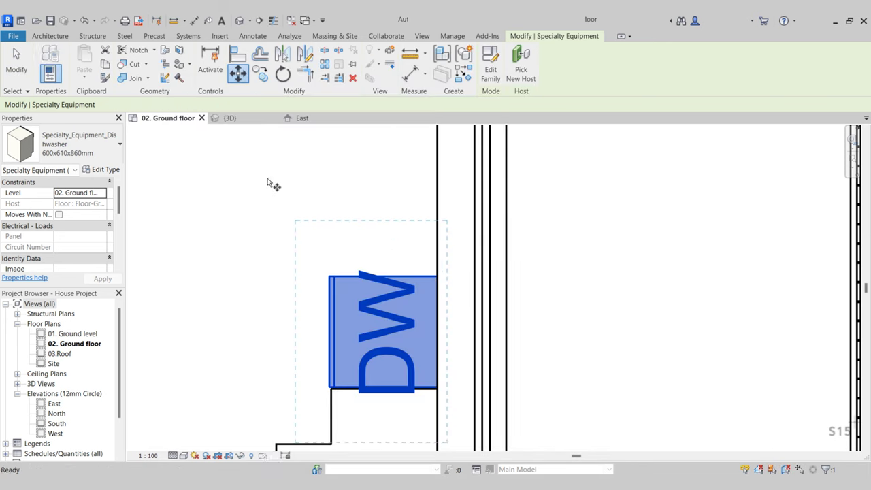
scroll(340, 382, up, 6)
click(324, 227)
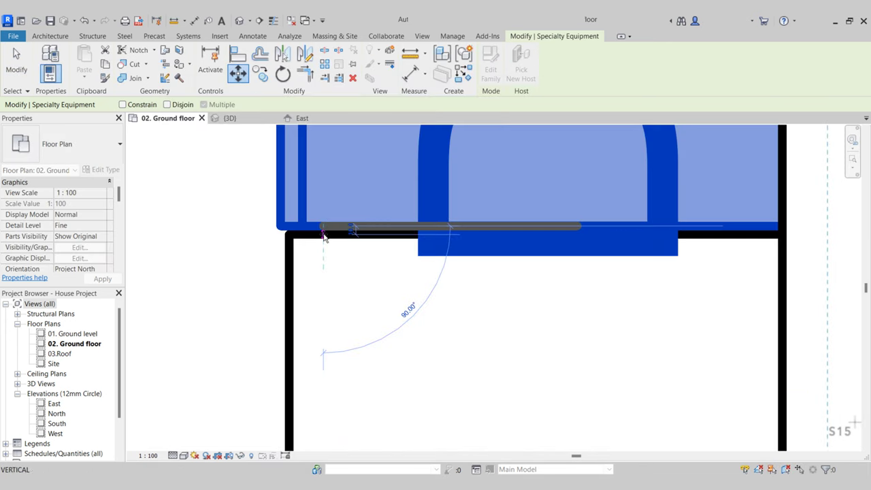
click(324, 235)
scroll(325, 238, up, 2)
key(ctrl+z)
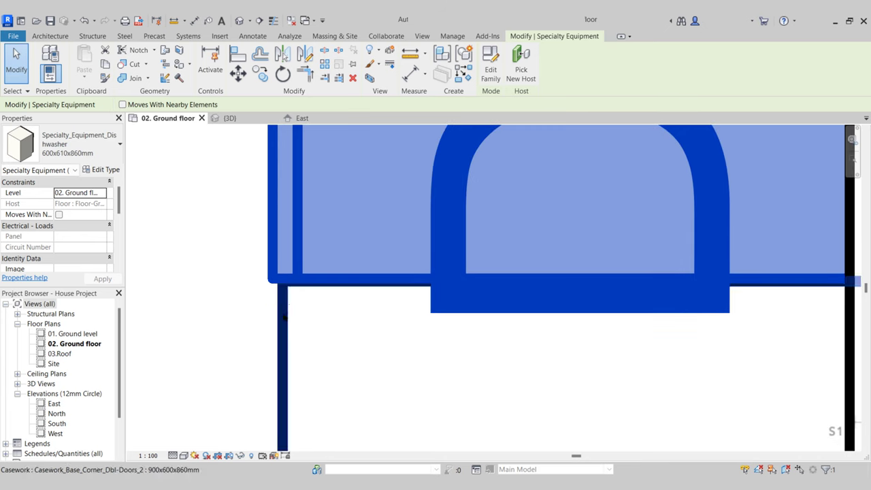
- Move the resized dishwasher straight along the window wall until its side edge meets the corner cabinet's edge
click(238, 74)
click(369, 252)
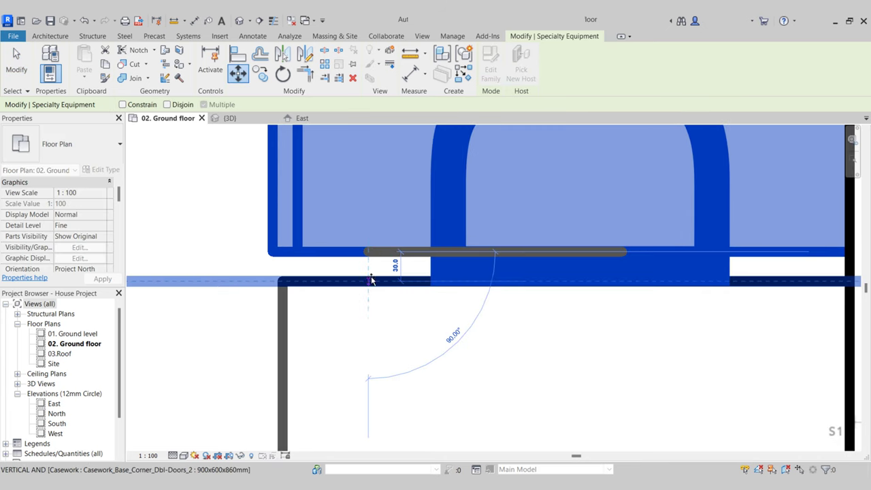
click(371, 279)
scroll(415, 325, down, 3)
click(330, 341)
scroll(331, 341, down, 2)
middle_drag(331, 341, 327, 370)
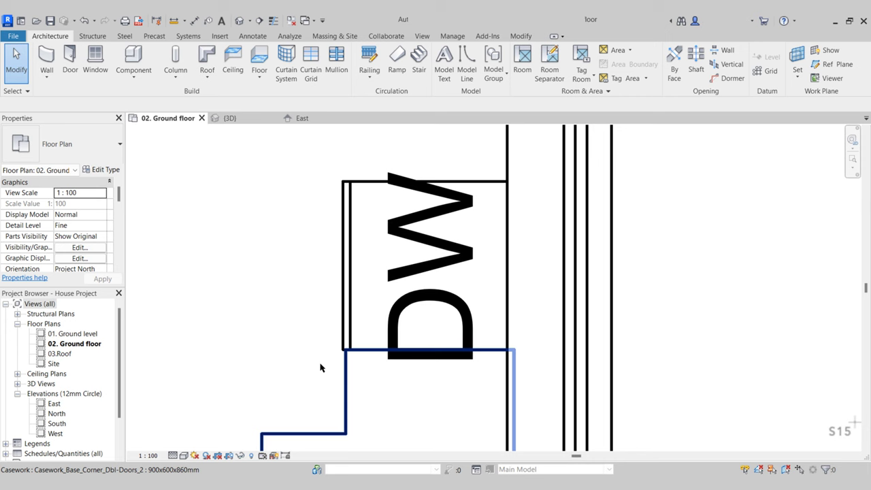
- Start loading a component family and browse to the Base Cabinets folder in the Casework library
scroll(313, 368, down, 3)
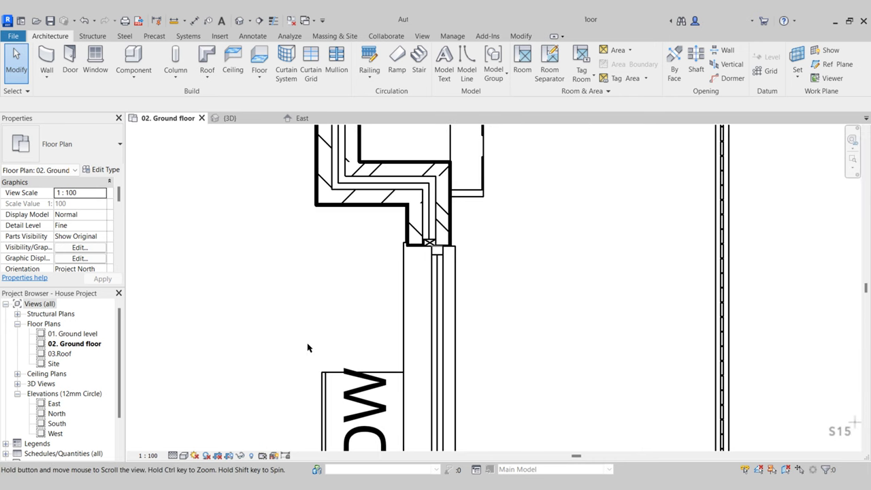
middle_drag(307, 347, 374, 283)
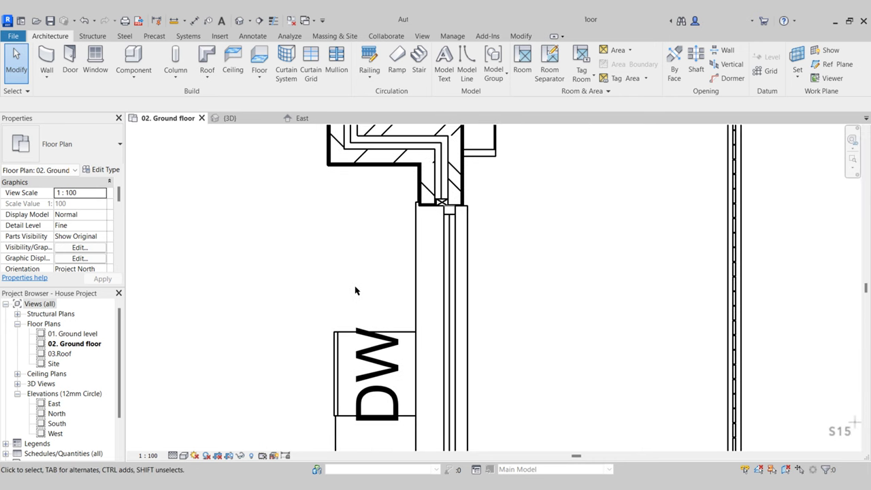
click(139, 66)
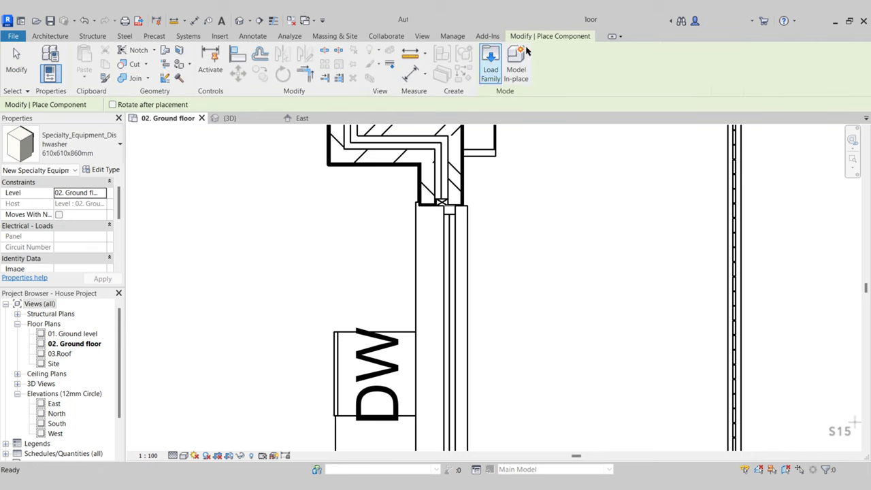
click(487, 68)
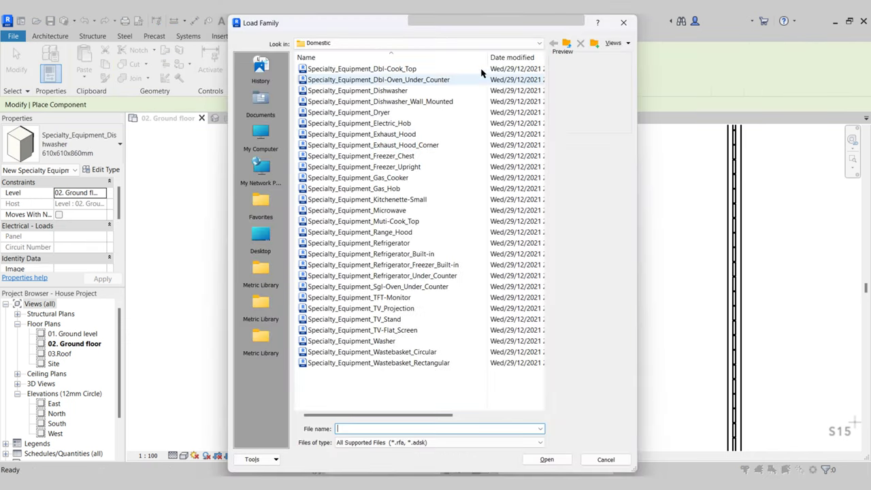
click(566, 43)
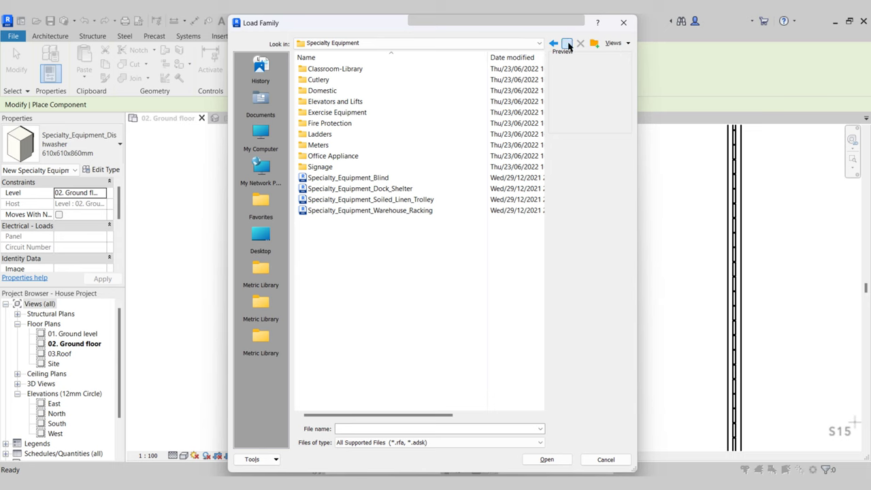
click(567, 44)
double_click(334, 102)
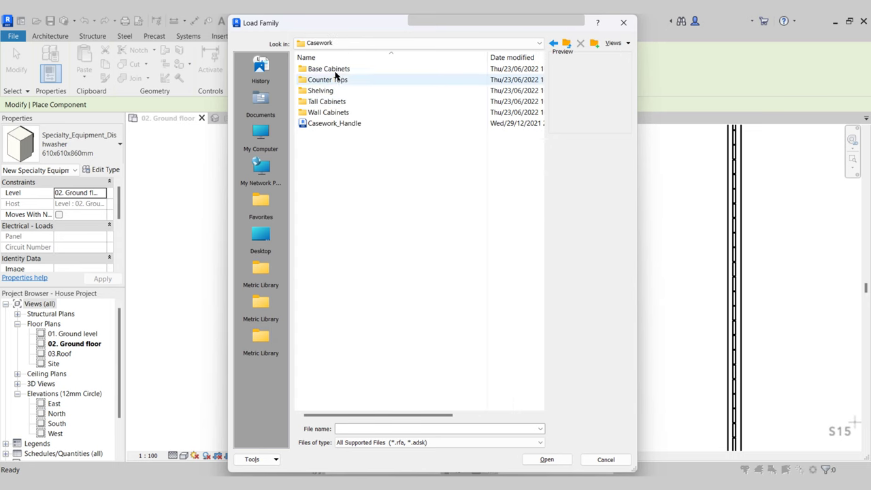
double_click(336, 68)
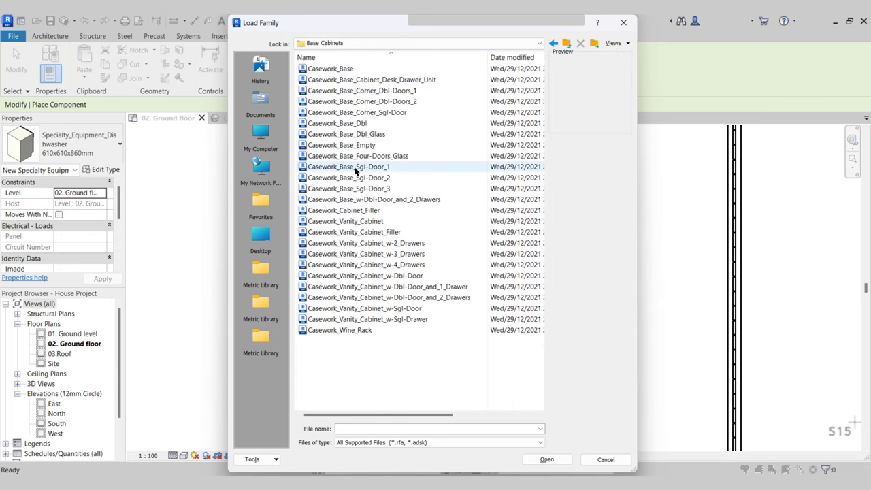
- Compare the previews of the single-door base cabinets and load the family Casework_Base_Sgl-Door_2
click(357, 168)
click(389, 178)
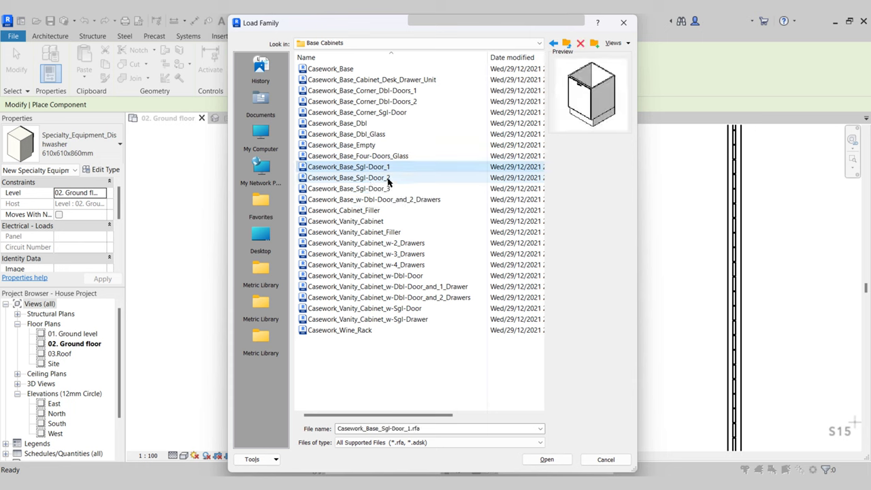
click(397, 189)
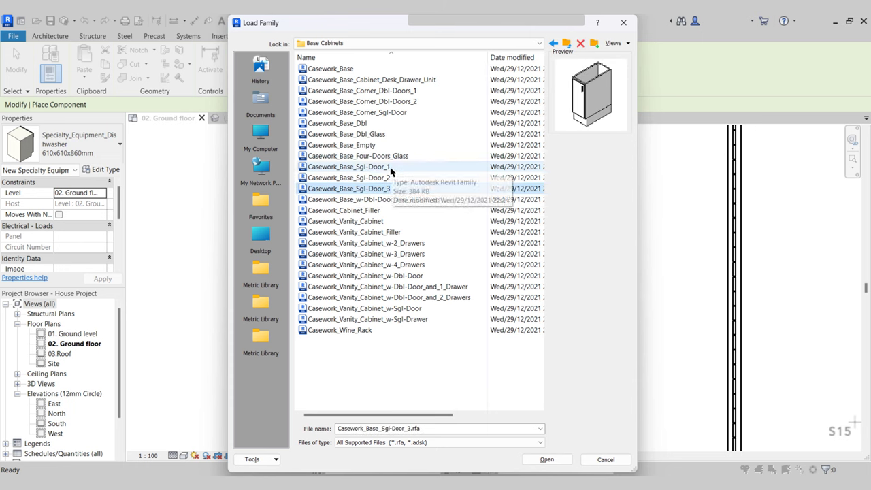
click(390, 168)
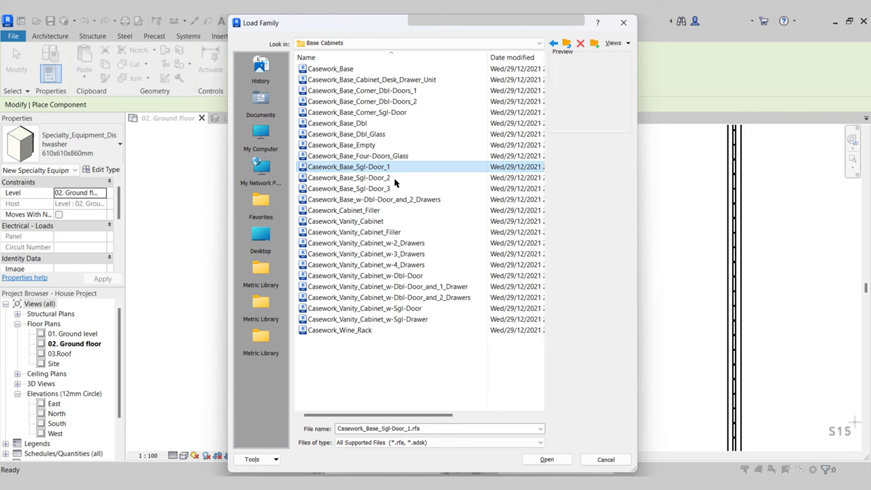
click(394, 179)
click(391, 190)
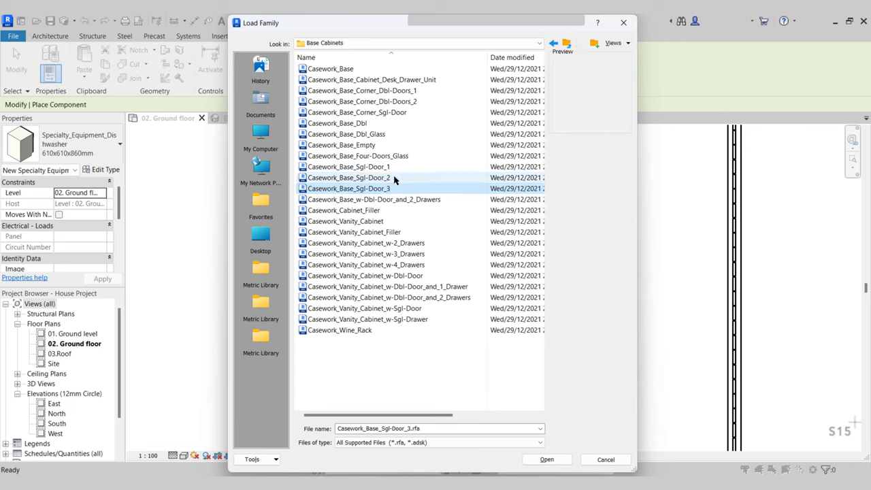
click(382, 180)
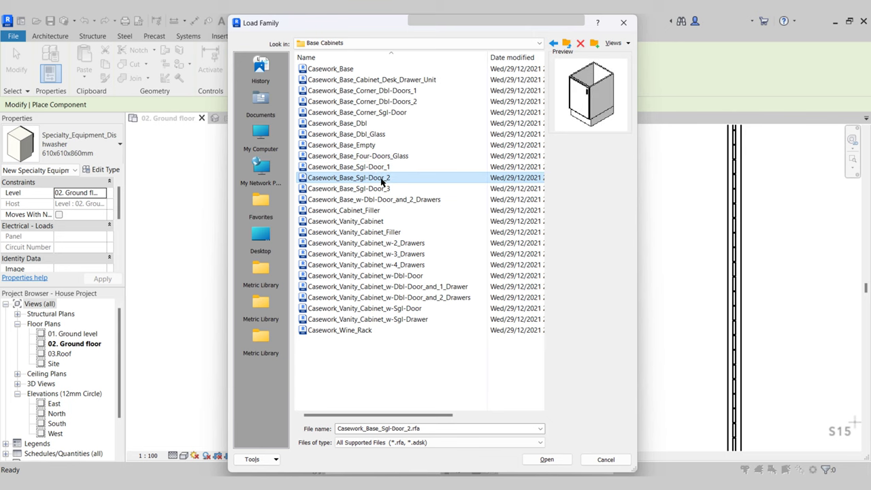
click(546, 460)
- Place one 500x600x860mm single-door base cabinet in the open floor area beside the dishwasher
click(322, 218)
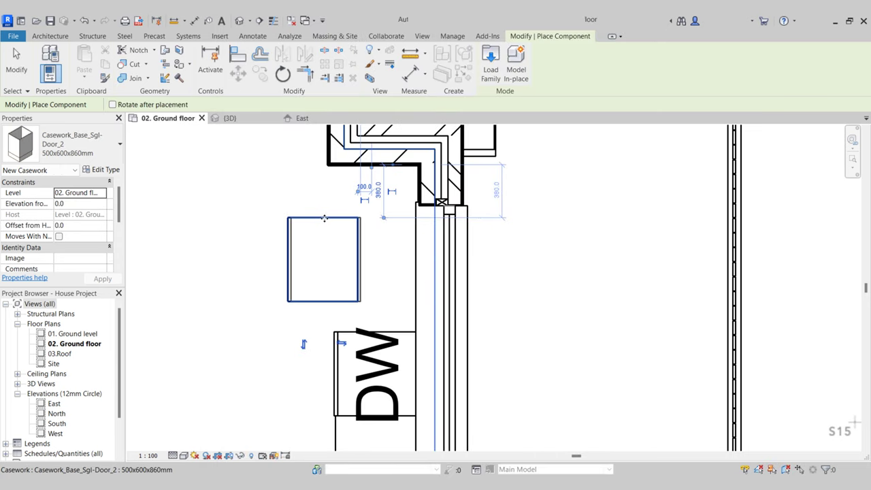
scroll(323, 216, up, 2)
key(Escape)
- Rotate the single-door base cabinet 90° clockwise so its back faces the window wall
click(334, 225)
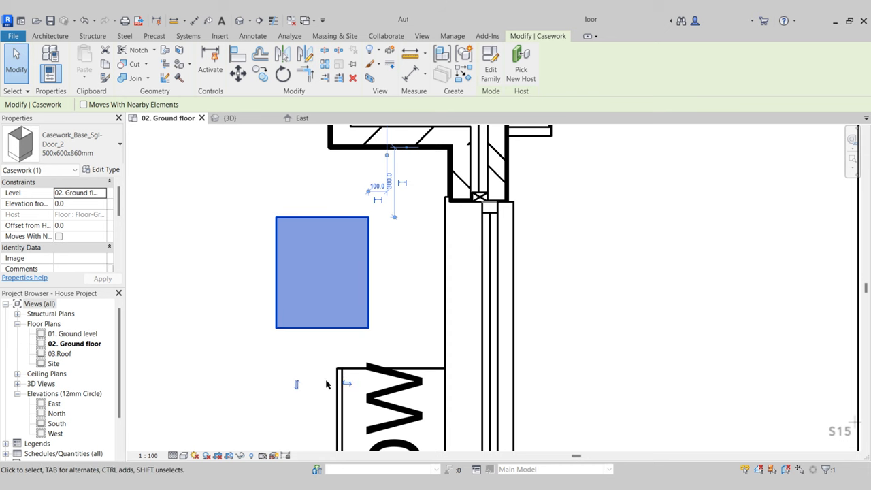
click(284, 71)
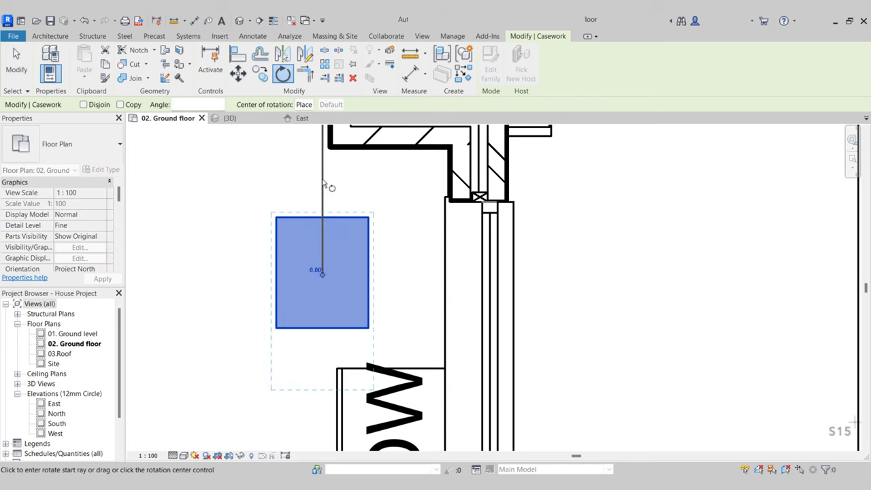
click(324, 182)
click(405, 277)
key(Escape)
scroll(374, 323, down, 1)
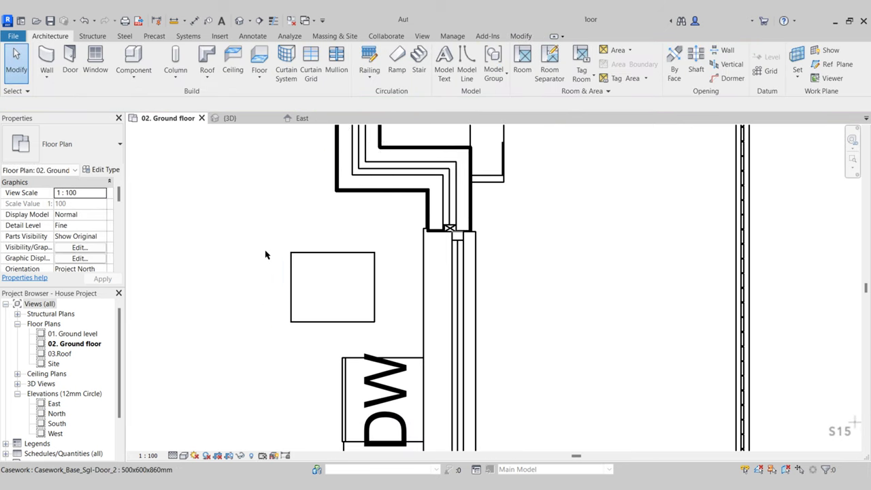
- Duplicate the single-door cabinet's type as 600x600x860mm and set its width to 600
click(293, 267)
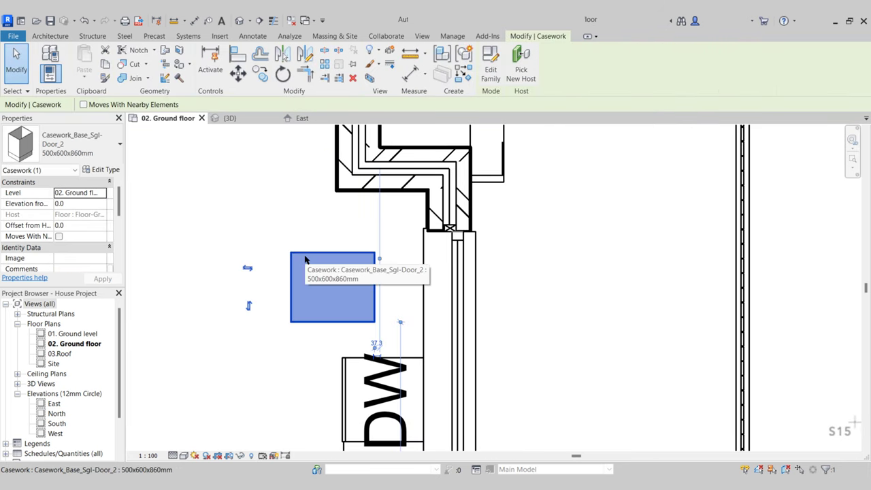
click(107, 171)
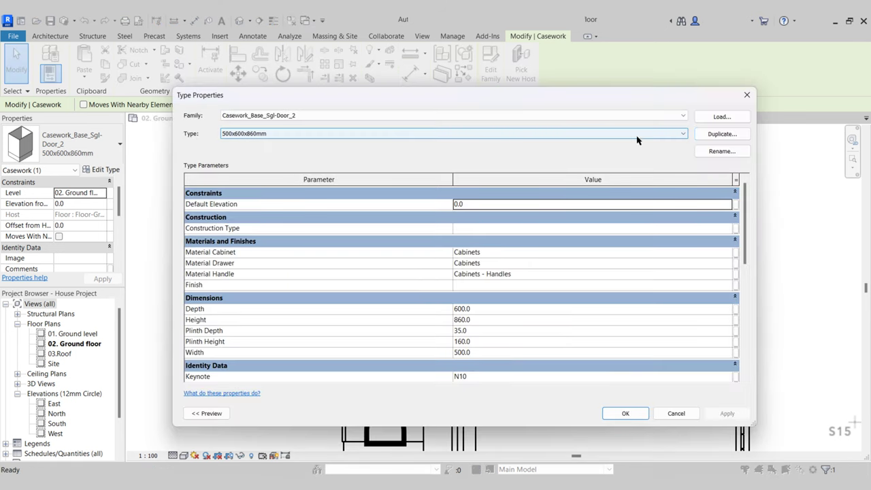
click(722, 134)
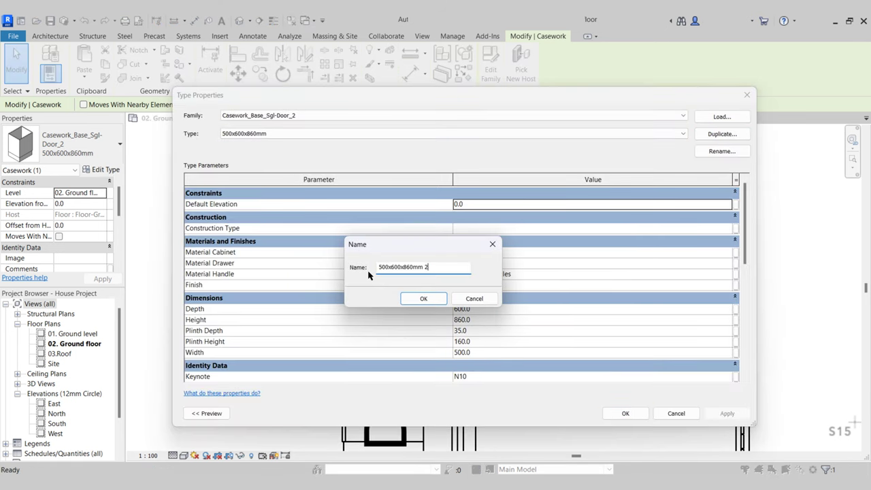
click(418, 298)
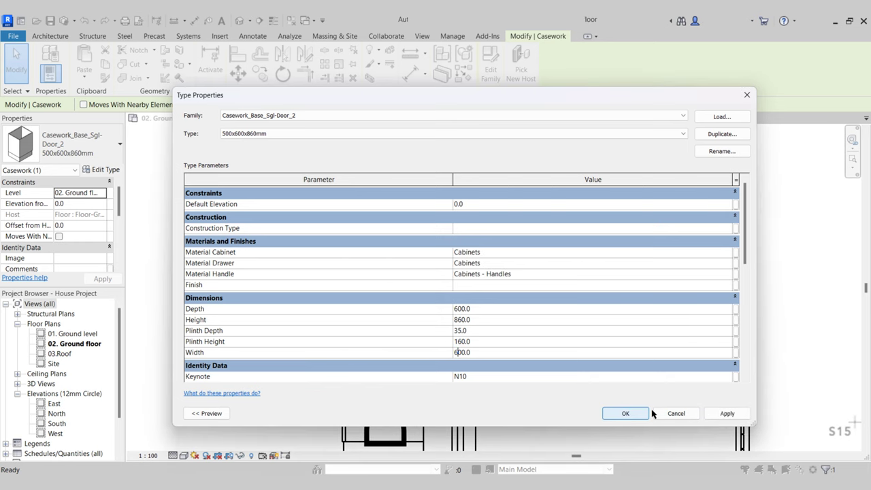
click(625, 413)
- Move the single-door cabinet by its back corner nearest the dishwasher onto the inner face of the window wall
click(306, 262)
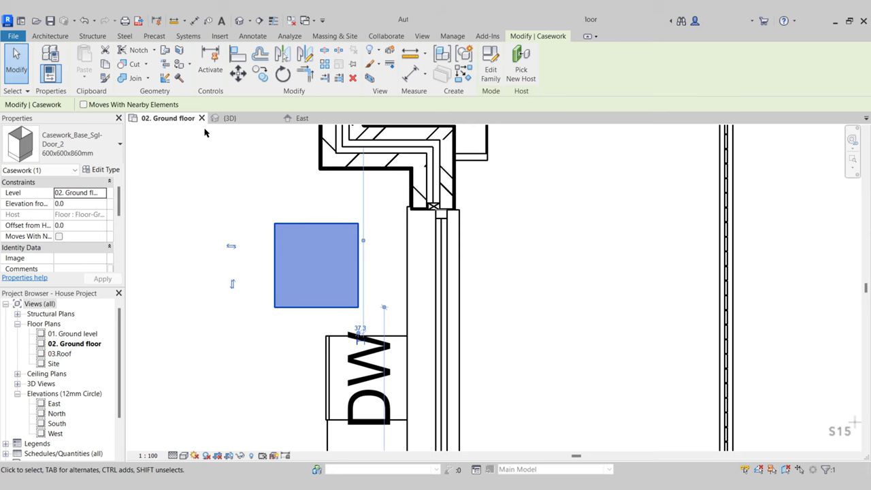
click(238, 73)
scroll(381, 327, up, 3)
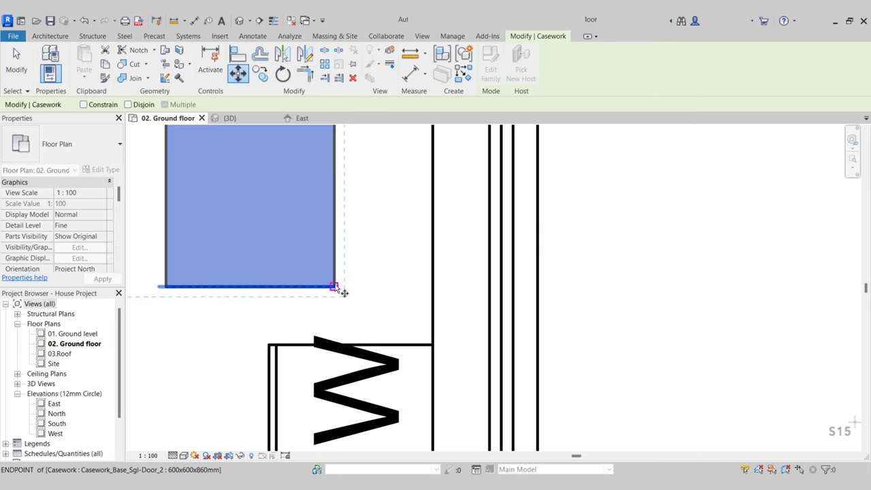
click(334, 286)
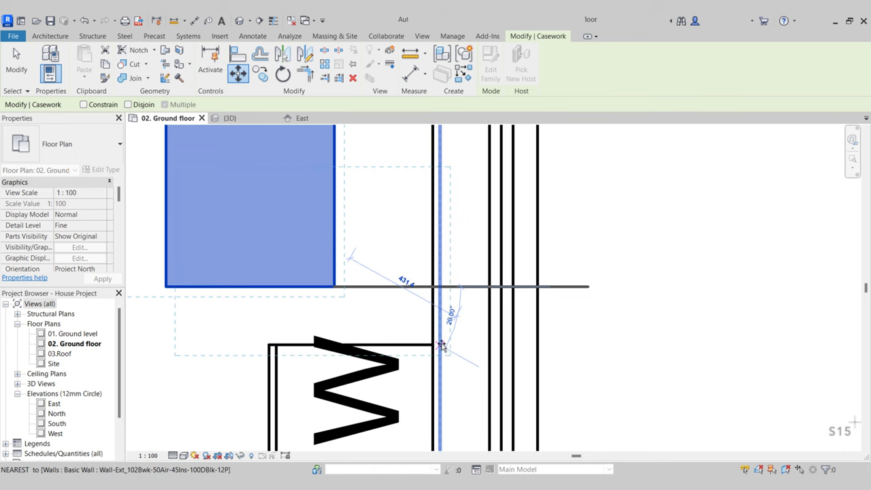
click(441, 304)
scroll(438, 233, down, 2)
key(Escape)
- Move the single-door cabinet along the window wall until its side edge is flush with the dishwasher's adjoining edge
scroll(437, 232, up, 4)
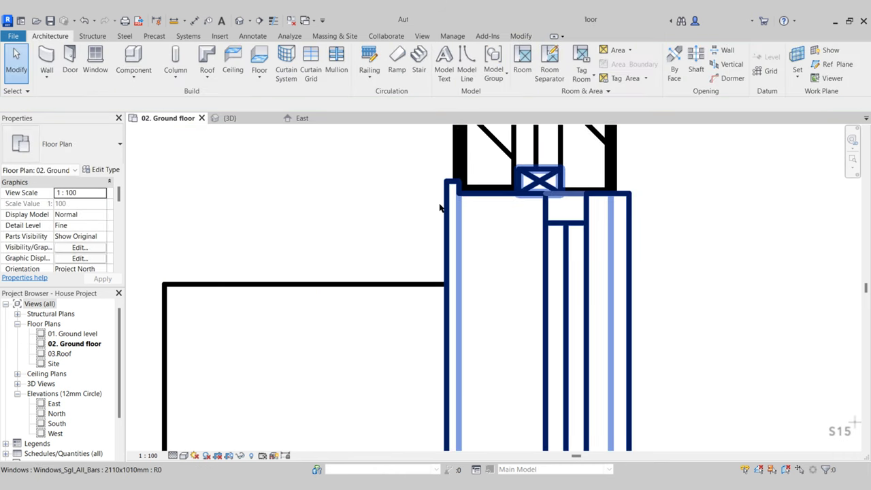
scroll(441, 187, down, 2)
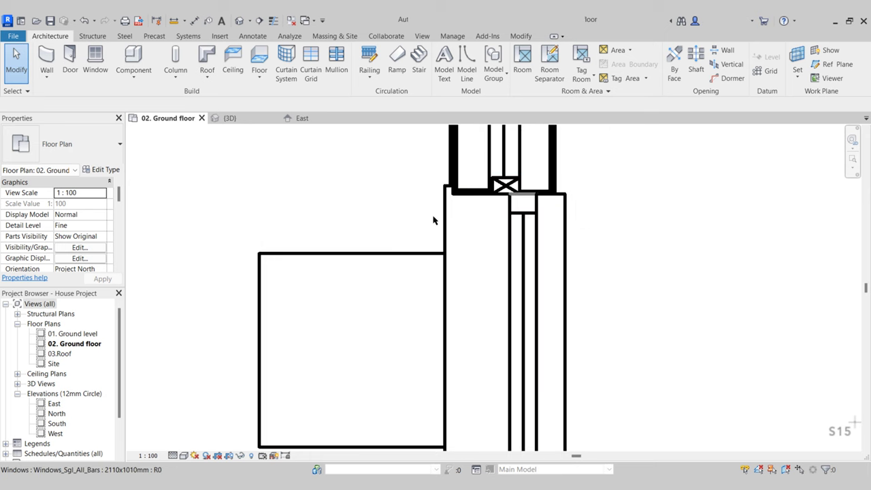
middle_drag(433, 220, 443, 183)
click(427, 222)
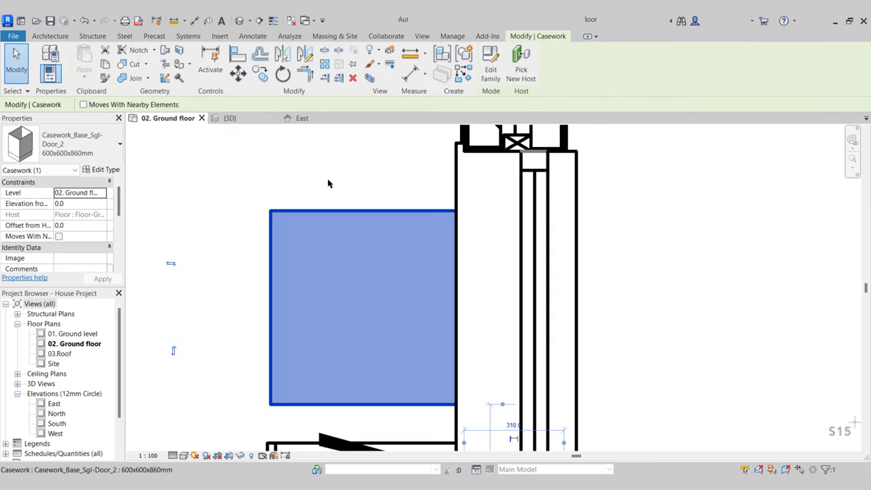
click(238, 75)
middle_drag(363, 292, 379, 181)
scroll(377, 256, up, 2)
click(385, 314)
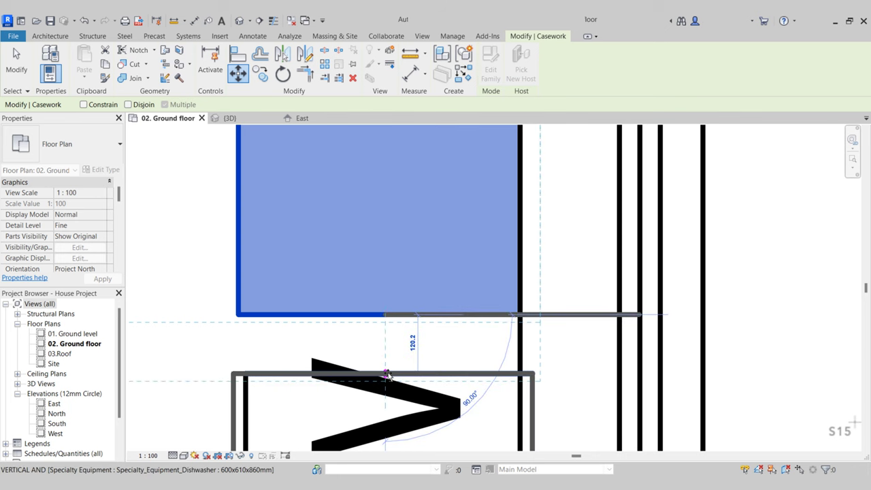
click(387, 374)
scroll(387, 373, down, 4)
- Inspect the row of single-door cabinet, dishwasher and corner cabinet in the 3D view
click(238, 118)
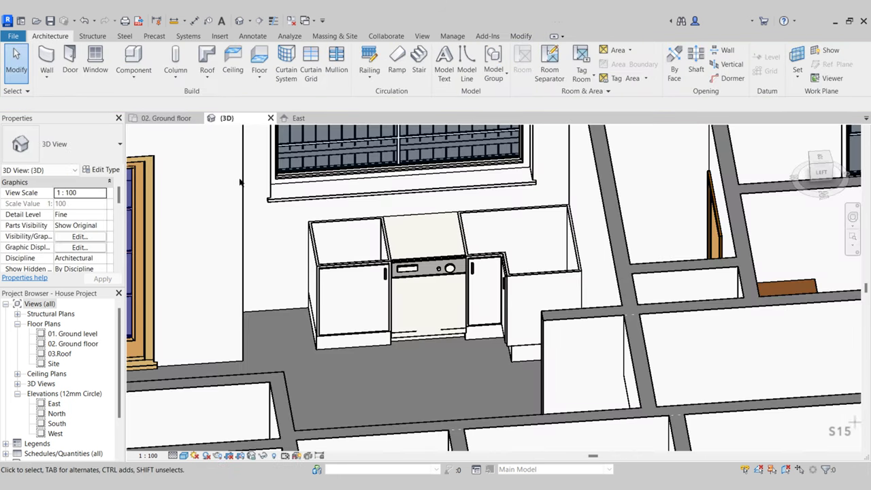
scroll(393, 279, up, 3)
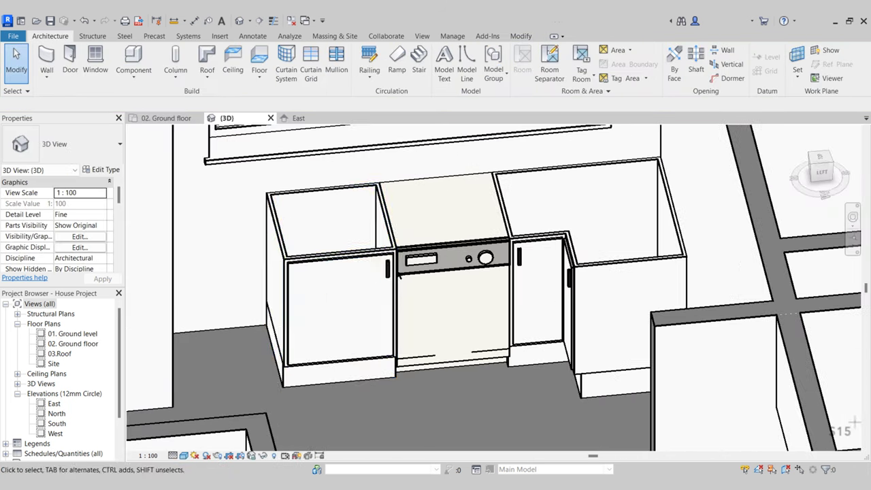
scroll(358, 351, down, 1)
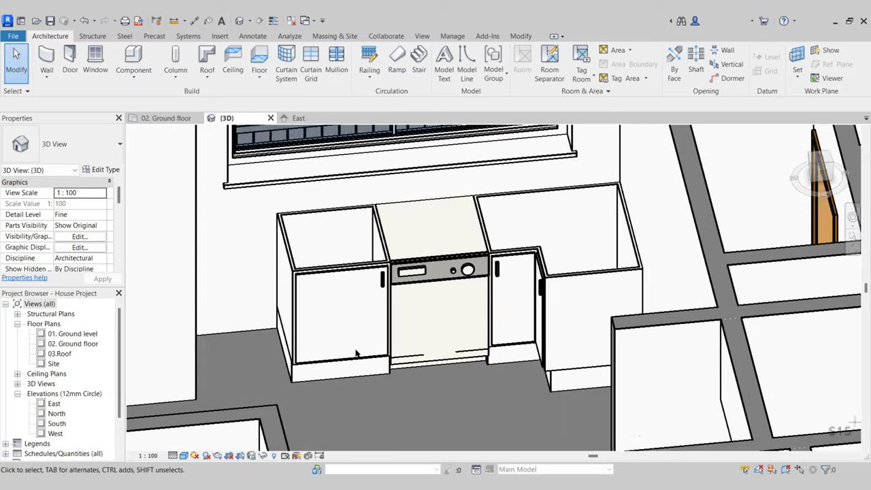
- Flip the single-door cabinet's door so its handle sits on the side farther from the dishwasher, and check it in 3D
click(368, 312)
click(165, 118)
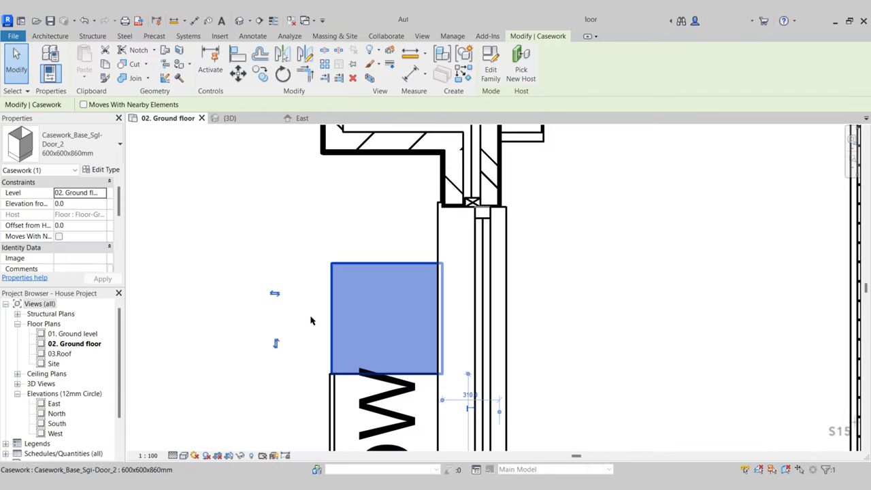
click(276, 344)
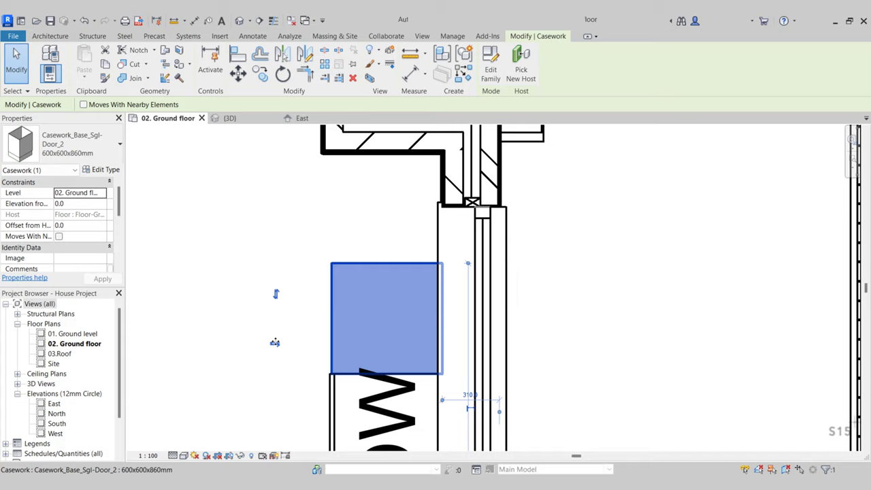
click(231, 119)
key(Escape)
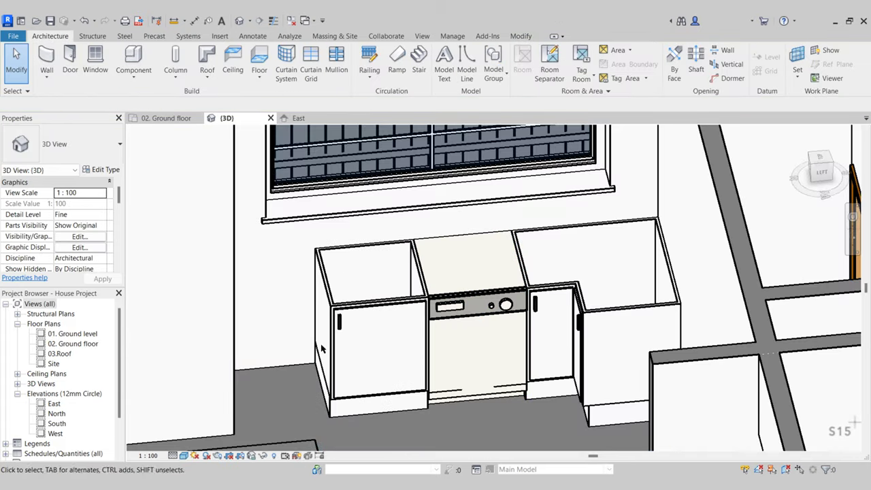
shift+middle_drag(352, 354, 335, 364)
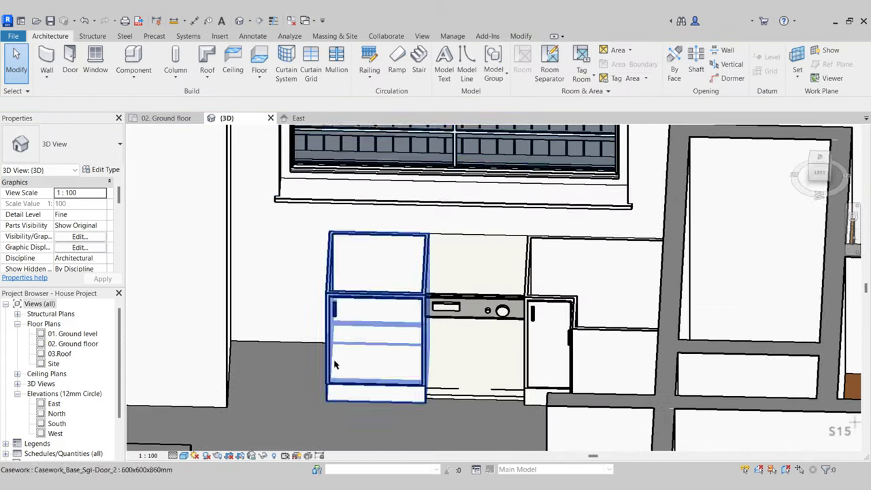
- Mirror a copy of the single-door cabinet about its side edge farthest from the dishwasher, and check the pair in 3D
click(164, 118)
middle_drag(368, 259, 377, 287)
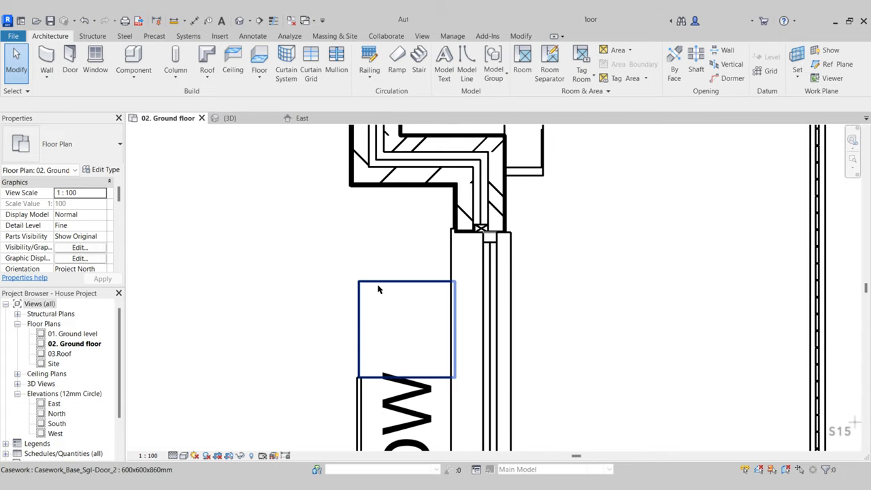
click(379, 287)
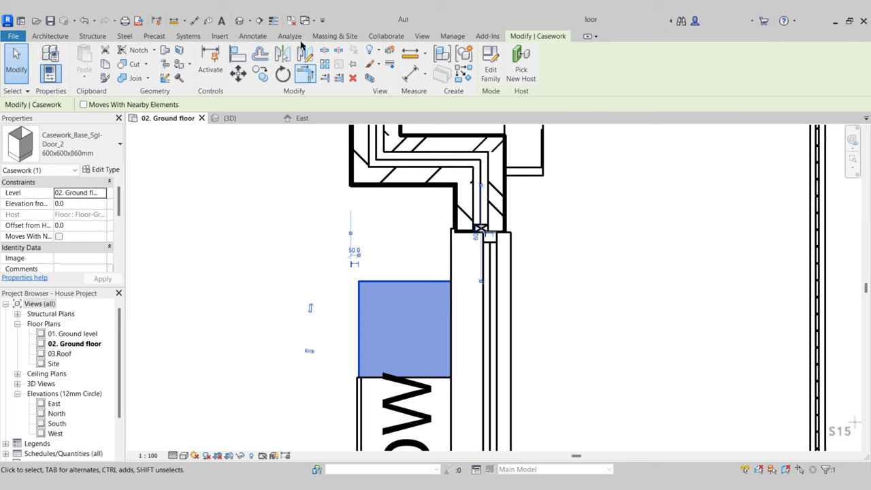
click(281, 58)
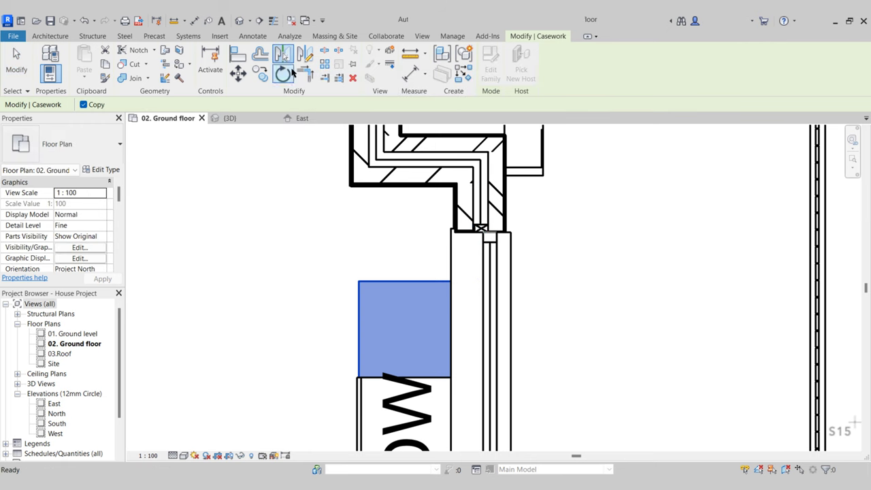
scroll(426, 303, up, 2)
click(407, 353)
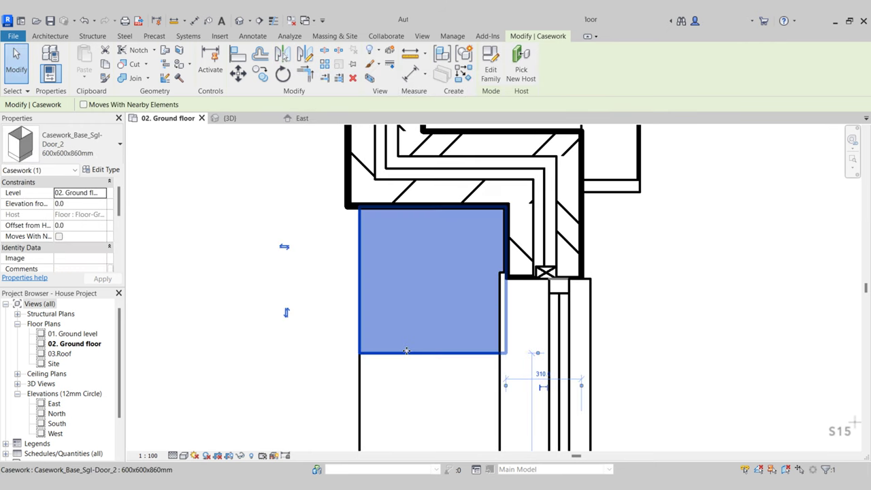
key(Escape)
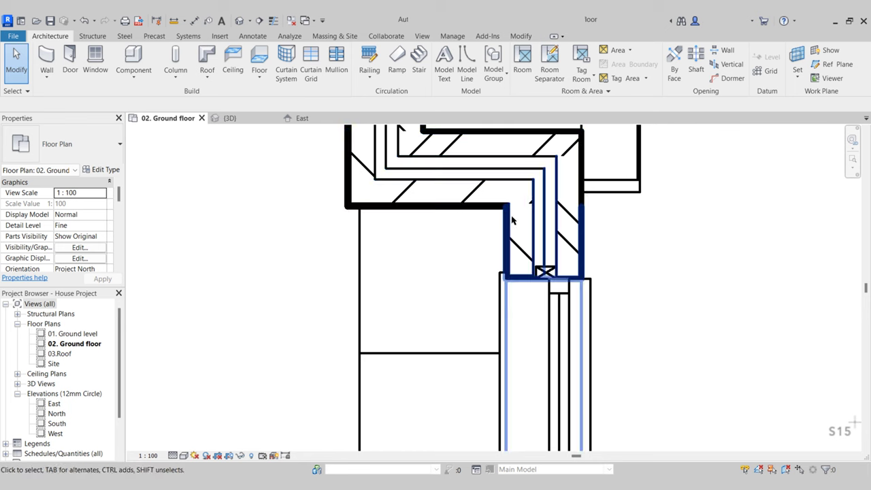
click(232, 119)
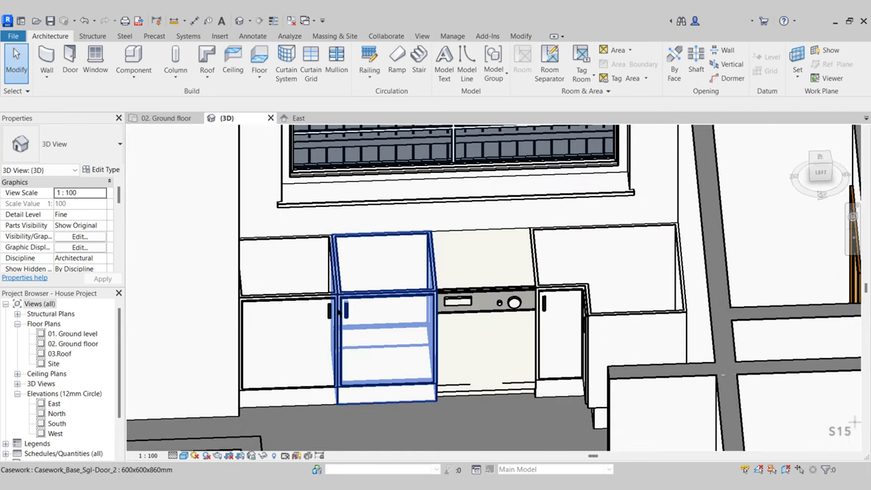
shift+middle_drag(338, 314, 371, 354)
scroll(401, 342, down, 2)
- Create a similar 600x600x860mm single-door cabinet and place it on the open floor in front of the kitchen's partition wall
click(165, 119)
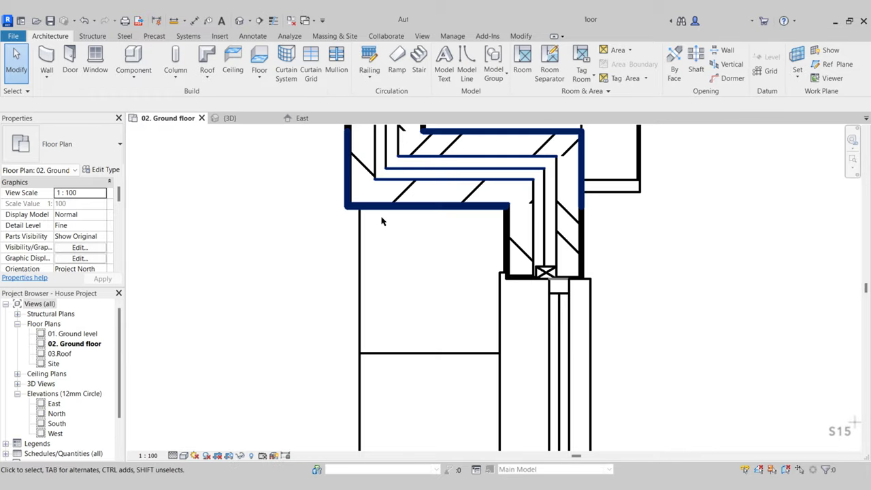
scroll(426, 293, down, 3)
middle_drag(378, 443, 575, 242)
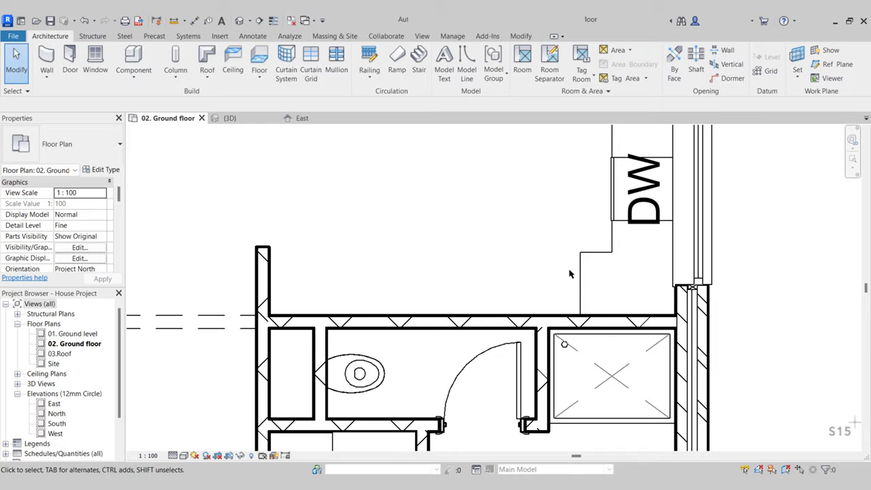
scroll(571, 274, up, 1)
middle_drag(578, 166, 562, 243)
middle_drag(608, 180, 596, 192)
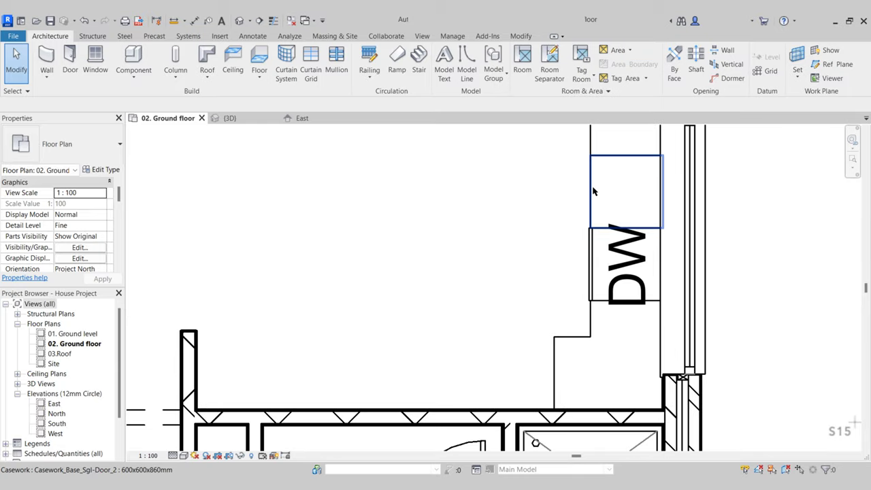
click(592, 192)
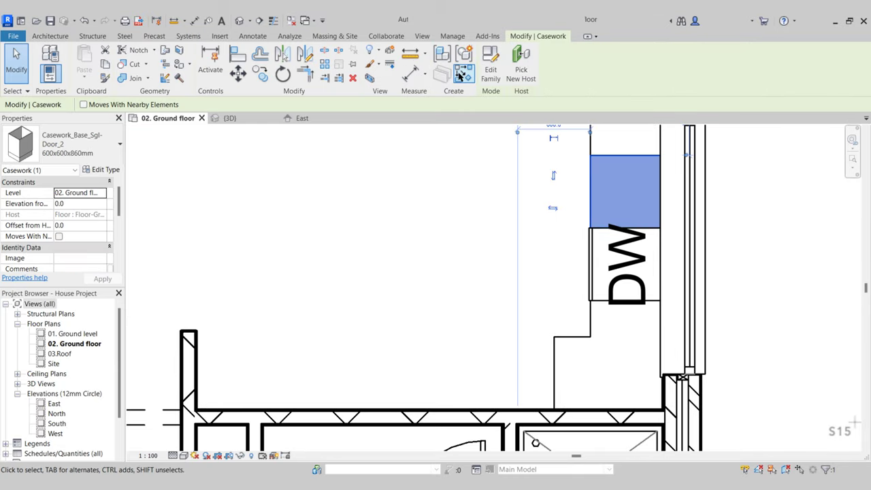
click(463, 73)
click(466, 306)
key(Escape)
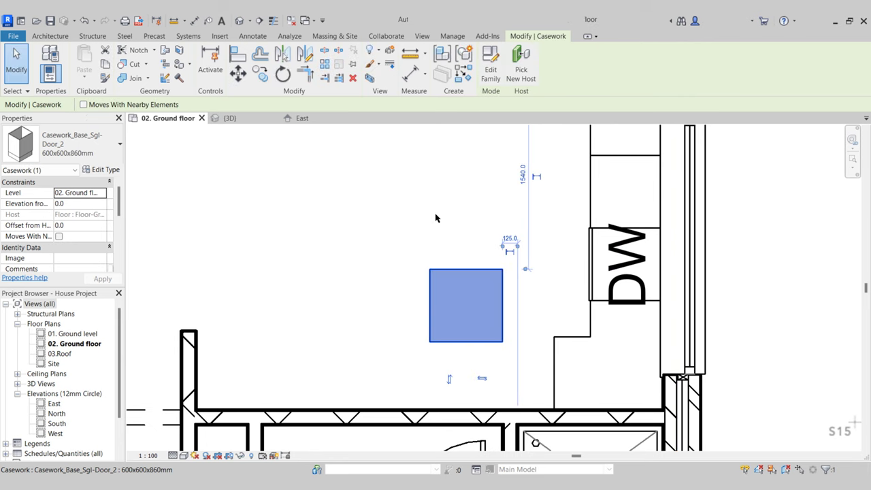
- Rotate the new cabinet 180° and move its back corner onto the corner cabinet's back corner at the partition wall
click(283, 74)
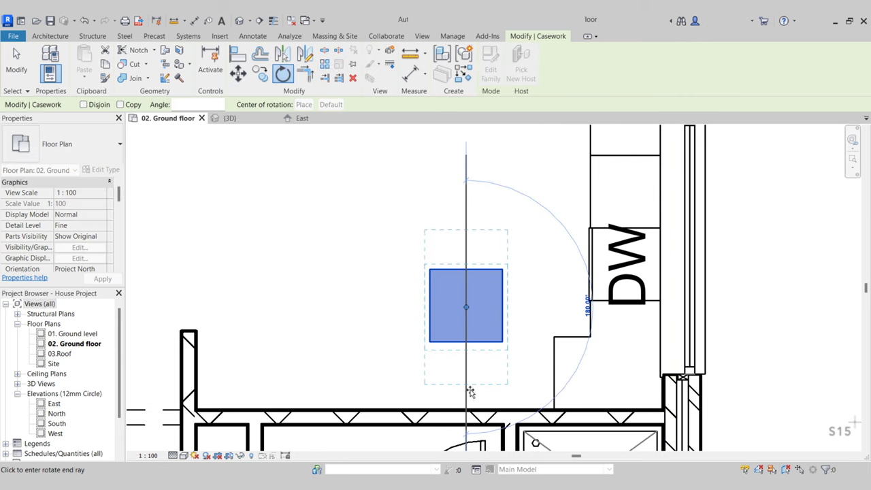
click(470, 392)
click(245, 78)
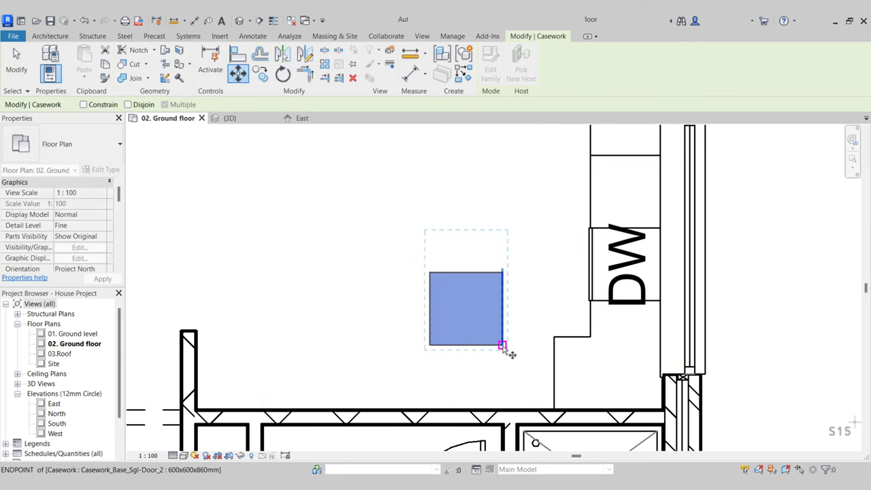
click(502, 345)
scroll(528, 398, up, 2)
click(571, 417)
click(428, 188)
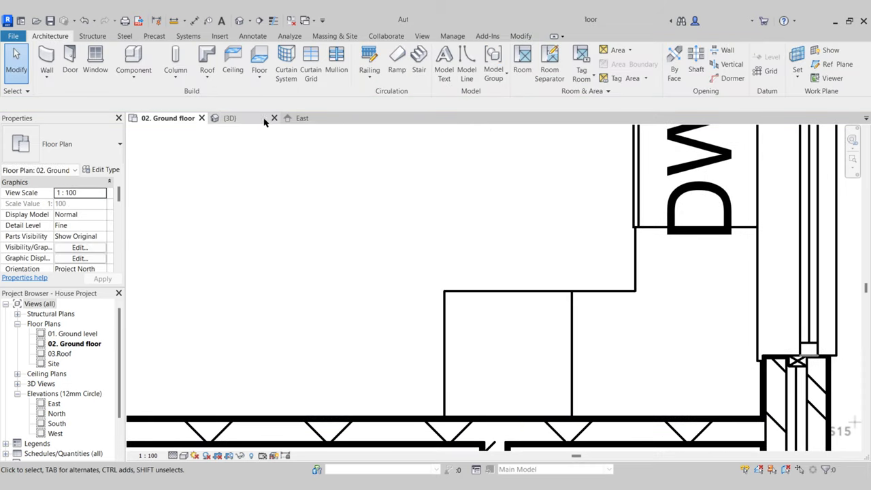
click(264, 121)
scroll(306, 291, up, 5)
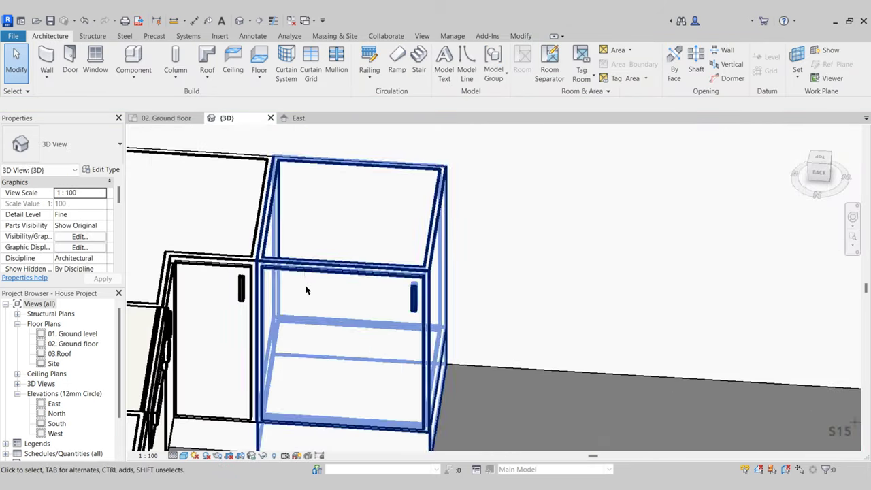
shift+middle_drag(423, 295, 311, 200)
- Preview the cooking appliances among the Domestic component families and load Specialty_Equipment_Gas_Cooker for placement
click(180, 120)
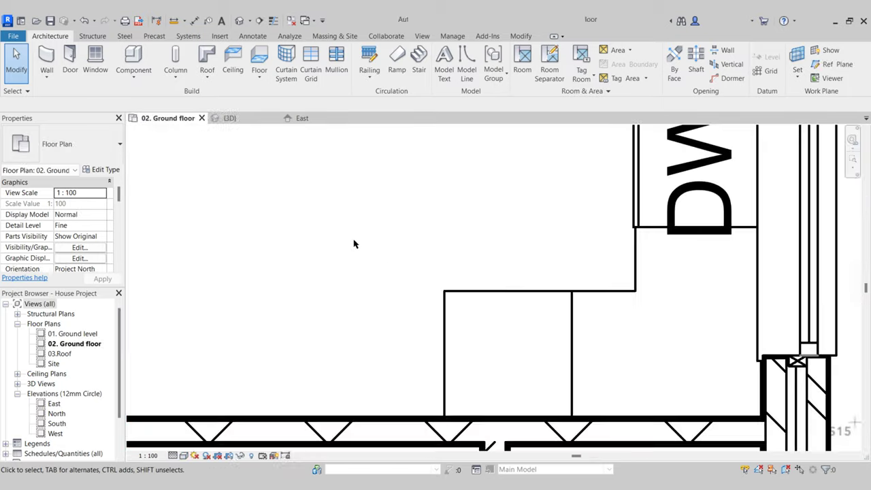
middle_drag(354, 243, 542, 294)
middle_drag(321, 244, 321, 263)
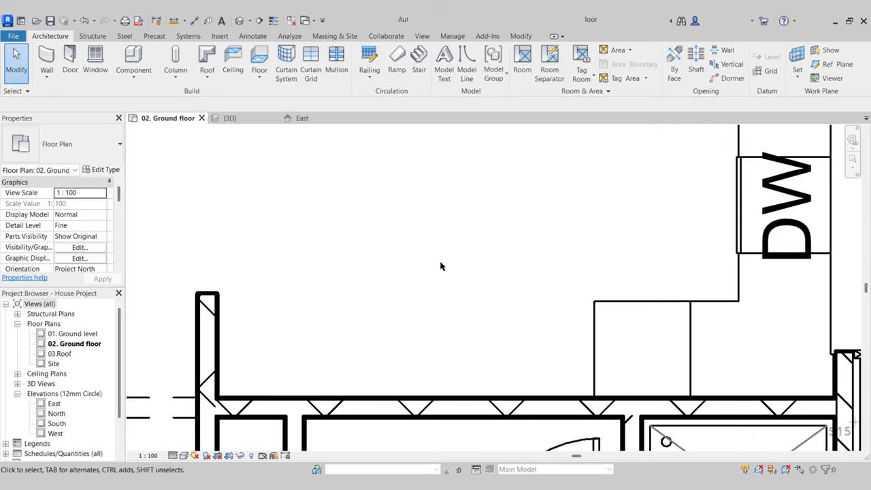
click(133, 54)
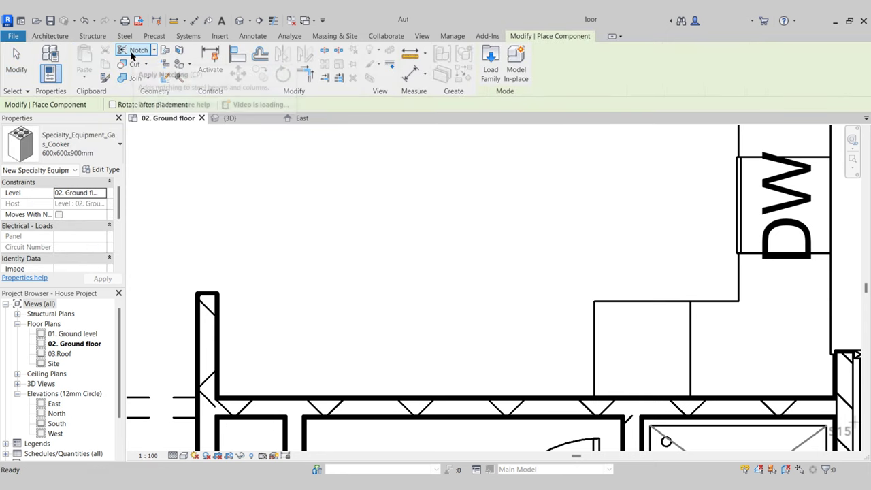
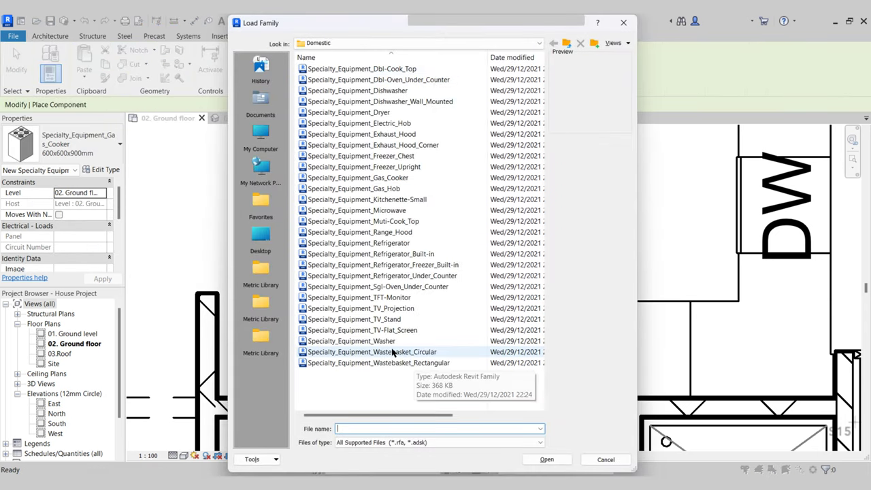
click(405, 71)
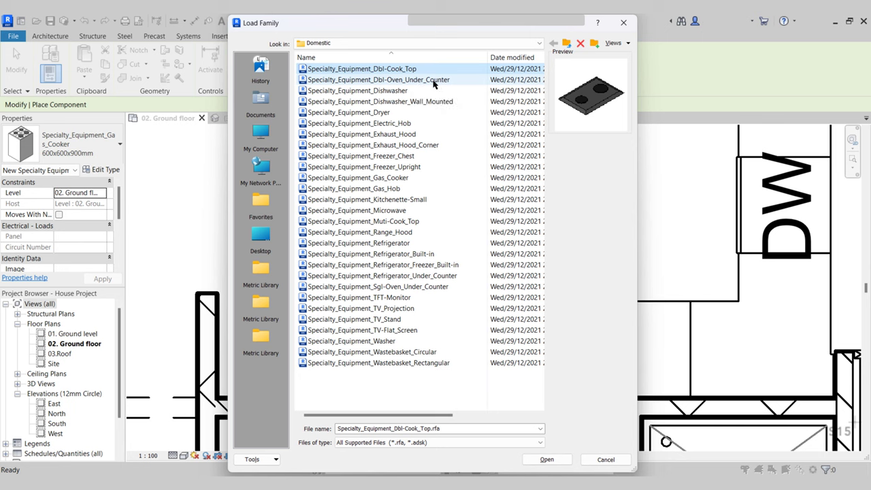
click(433, 80)
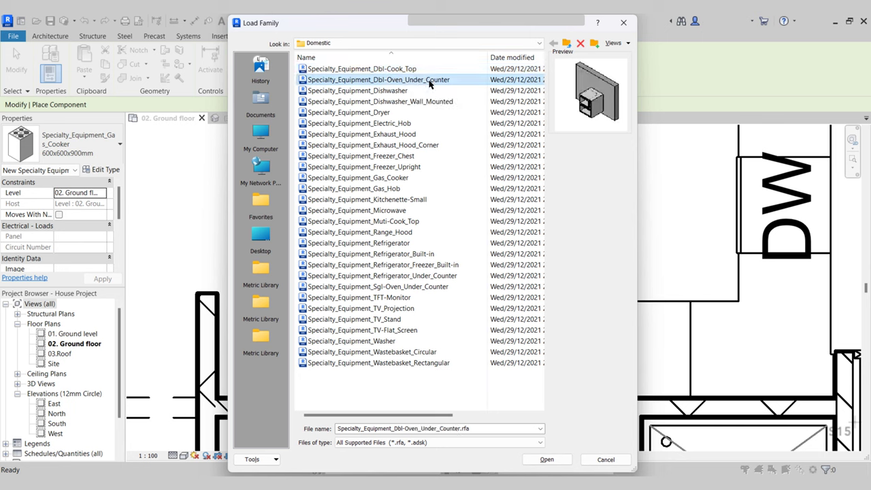
click(411, 125)
click(411, 135)
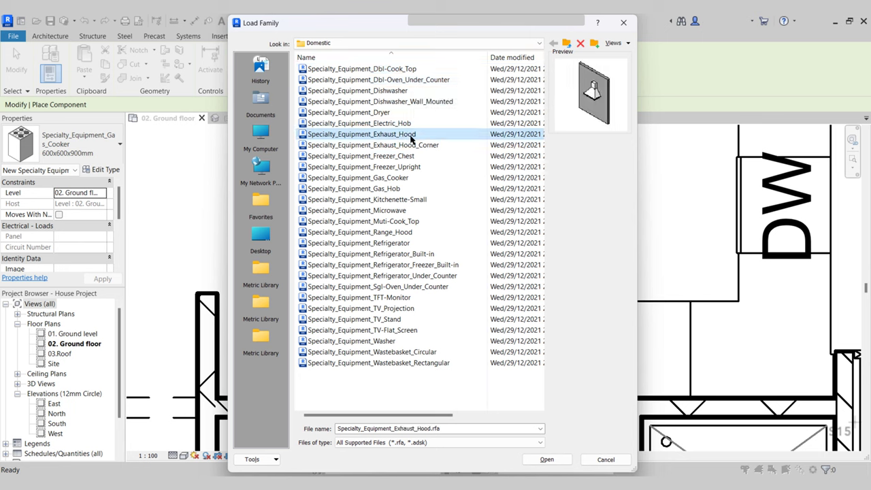
click(428, 145)
click(401, 178)
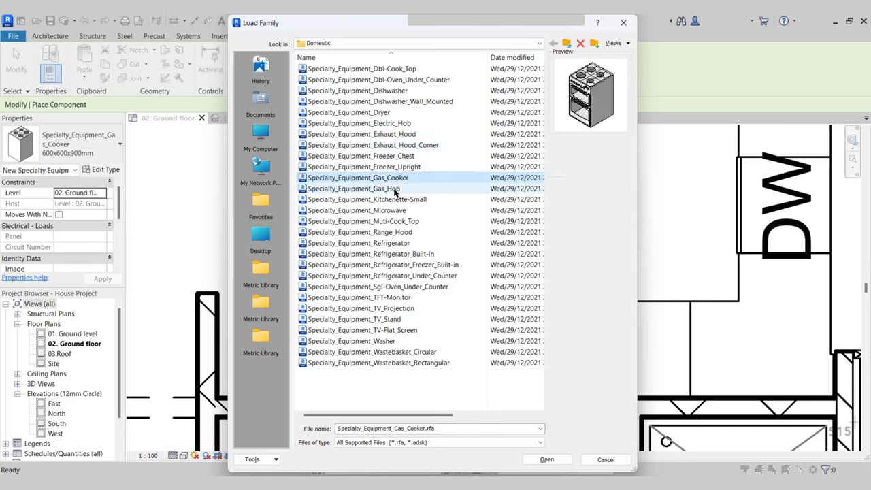
click(397, 189)
click(395, 178)
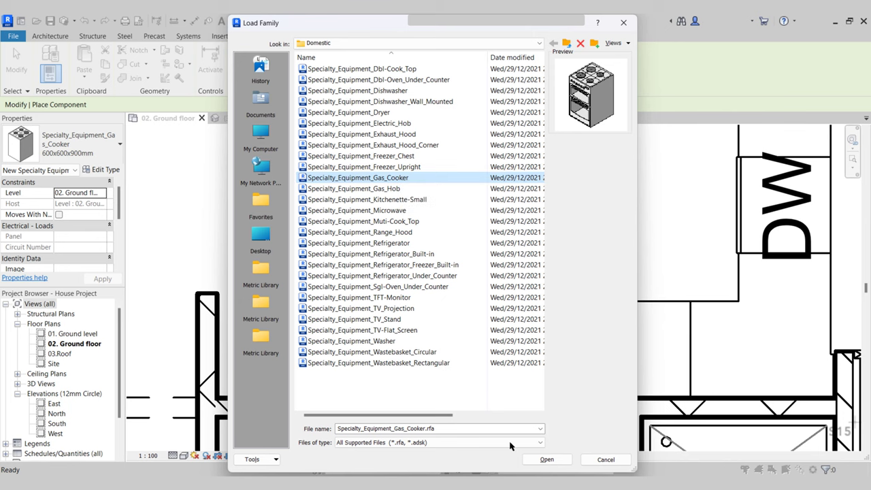
click(529, 460)
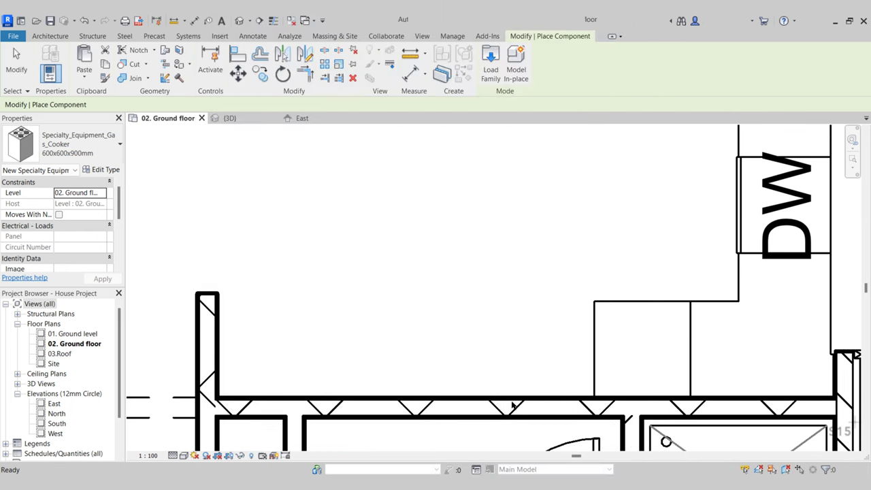
- Place a 600x600x900mm gas cooker and move its back corner onto the adjoining cabinet's back corner at the partition wall
click(487, 288)
key(Escape)
key(Escape)
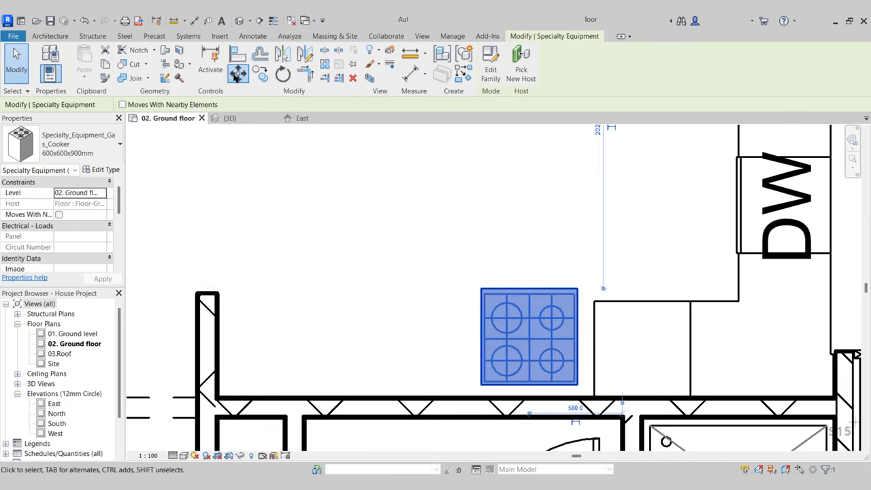
scroll(579, 398, up, 3)
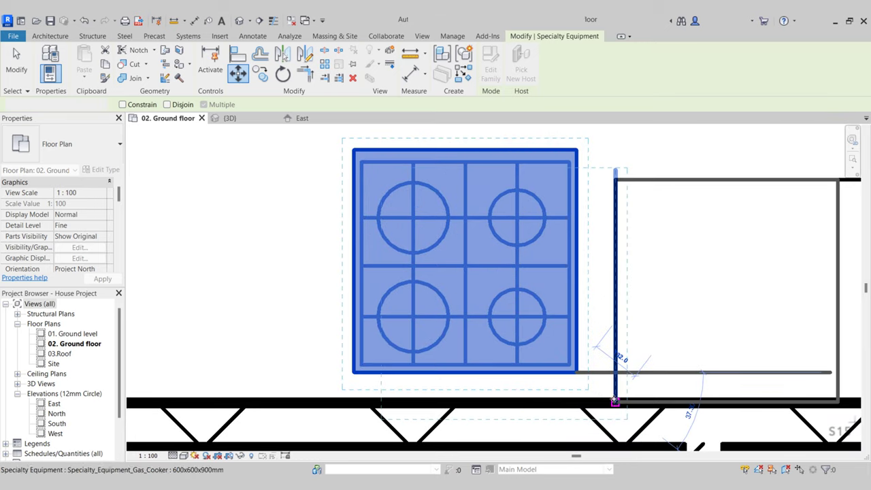
key(Delete)
click(258, 118)
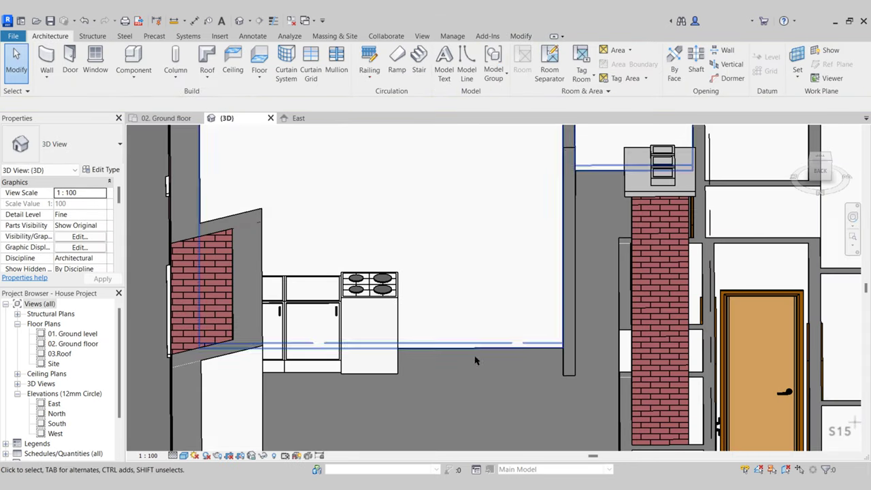
scroll(379, 250, up, 3)
- Rotate the gas cooker 180° in the ground floor plan and check its front in the 3D view
click(348, 274)
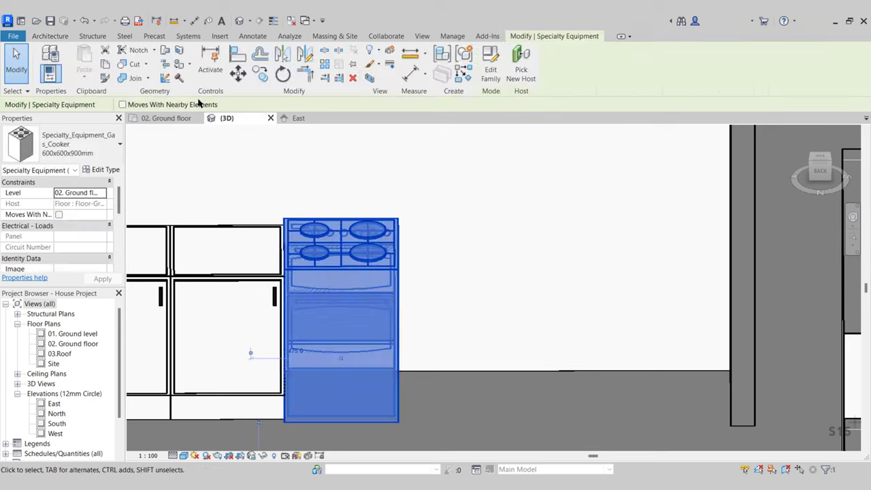
click(166, 118)
scroll(334, 194, down, 4)
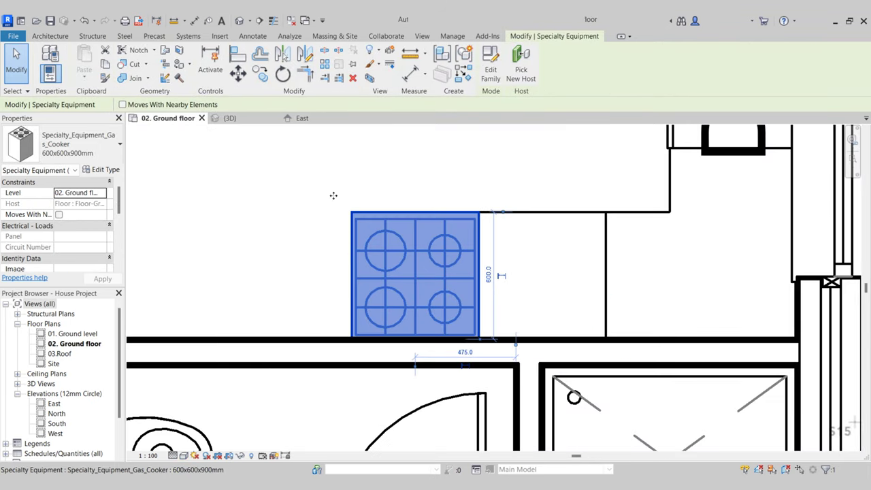
click(286, 81)
click(416, 178)
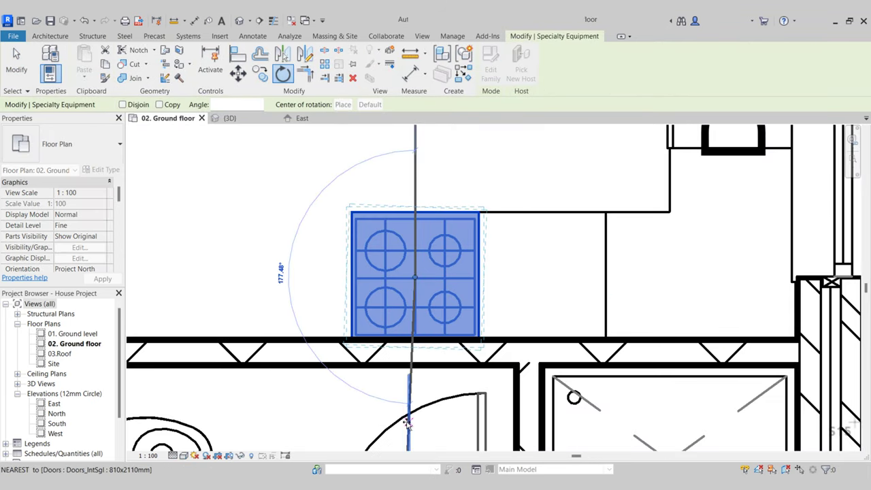
click(416, 425)
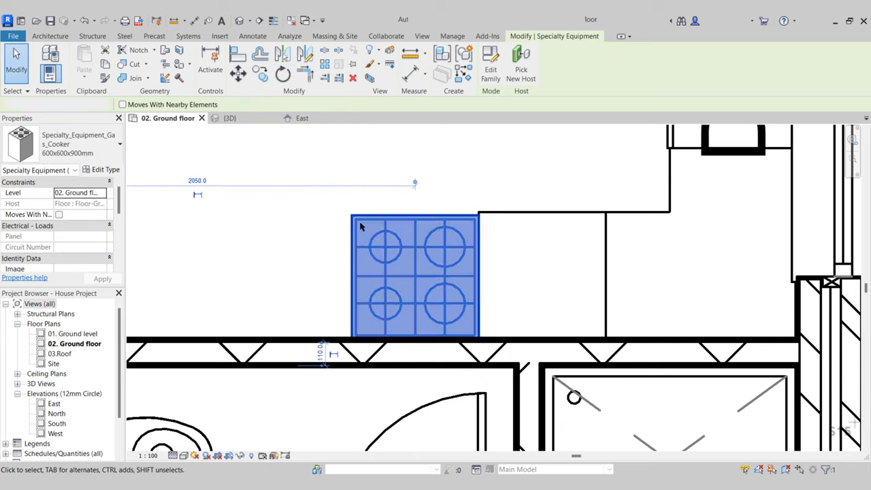
key(Escape)
click(246, 119)
click(398, 340)
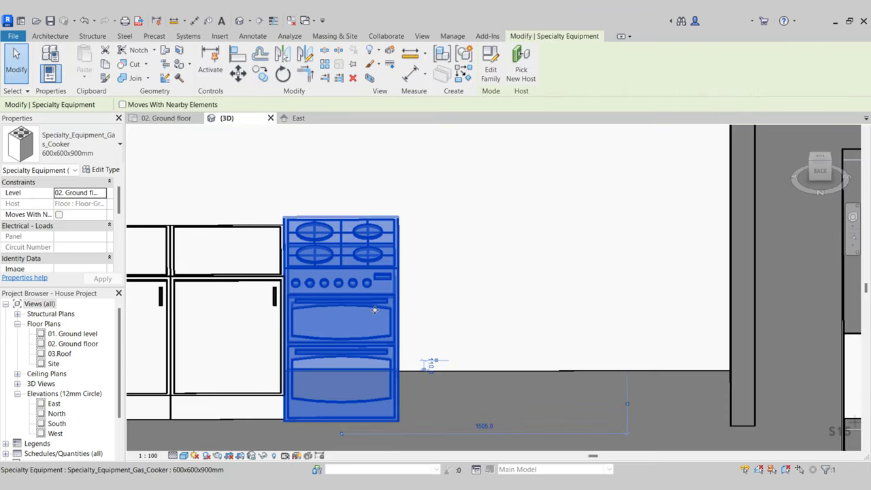
shift+middle_drag(415, 361, 432, 369)
click(188, 155)
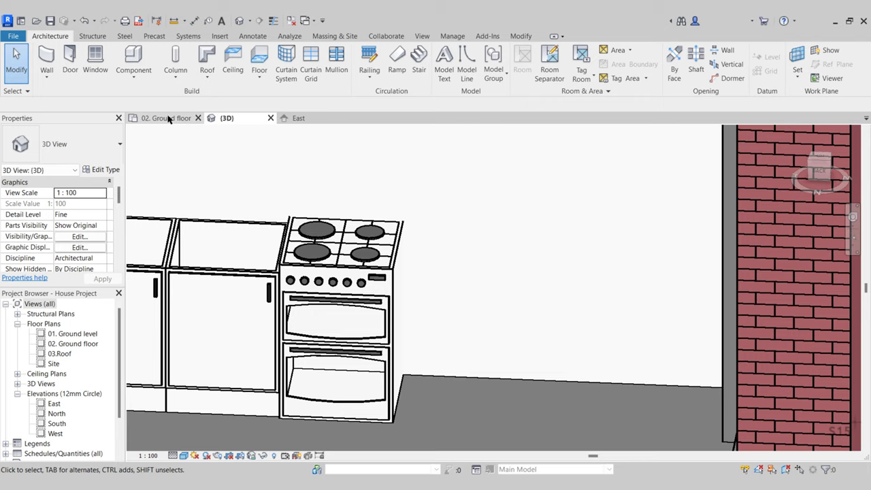
- Move the gas cooker's front corner onto the adjoining cabinet's front corner in the ground floor plan
click(168, 119)
scroll(496, 243, up, 3)
click(503, 242)
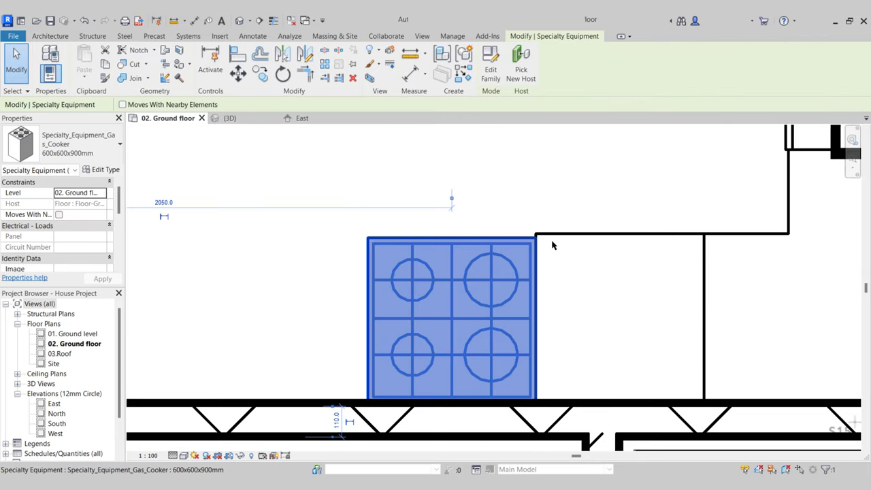
scroll(553, 245, up, 3)
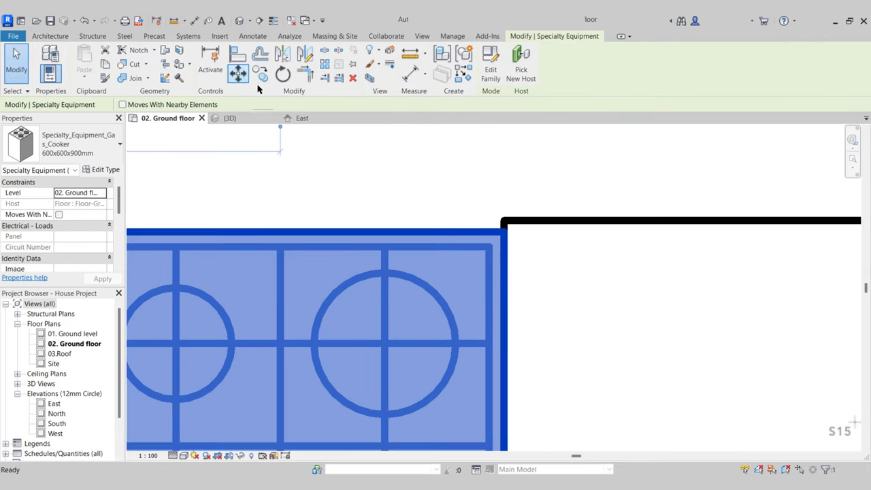
click(237, 74)
click(503, 235)
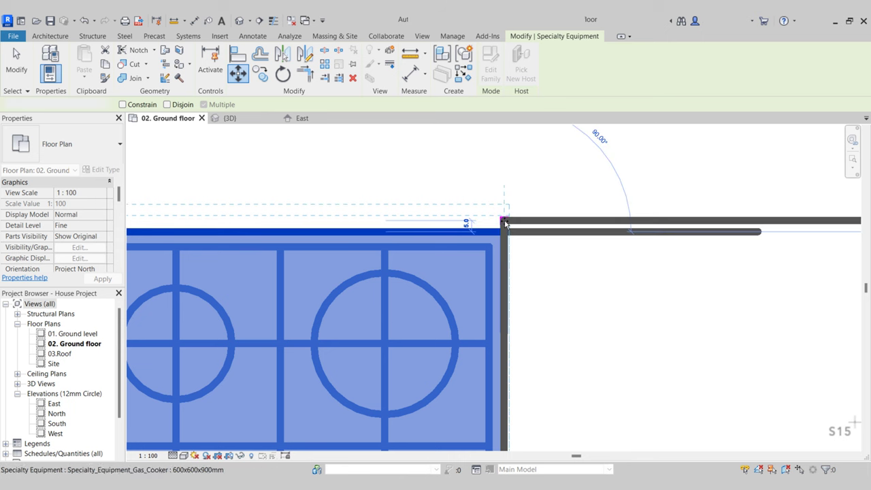
click(505, 222)
scroll(505, 223, down, 3)
key(Escape)
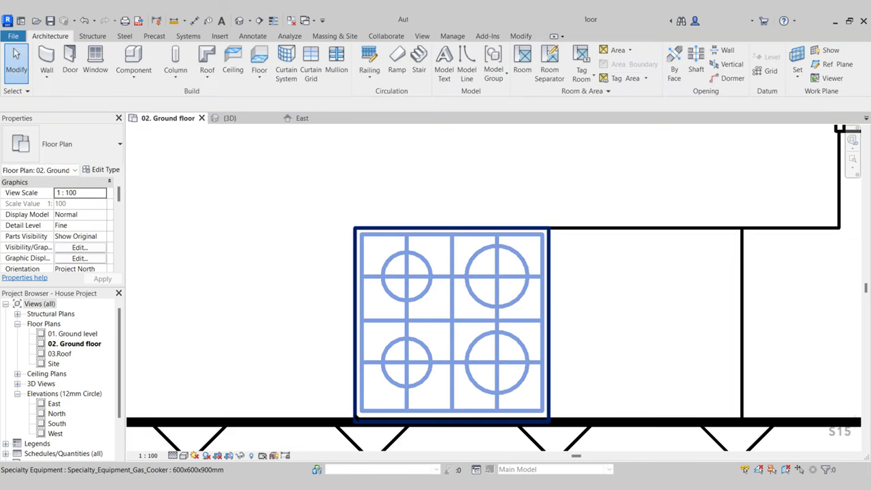
- Start placing another component and browse the UK family library to Casework's Base Cabinets folder
scroll(376, 254, down, 1)
middle_drag(376, 253, 522, 281)
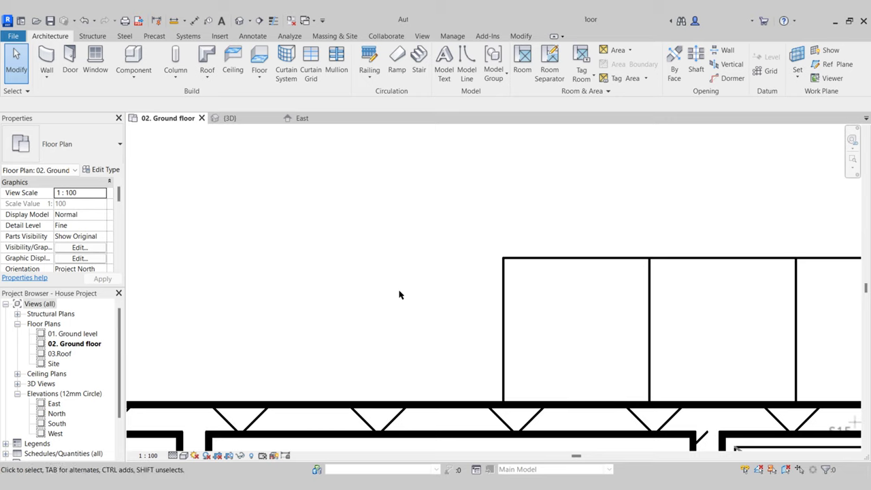
scroll(400, 294, down, 1)
middle_drag(400, 294, 432, 306)
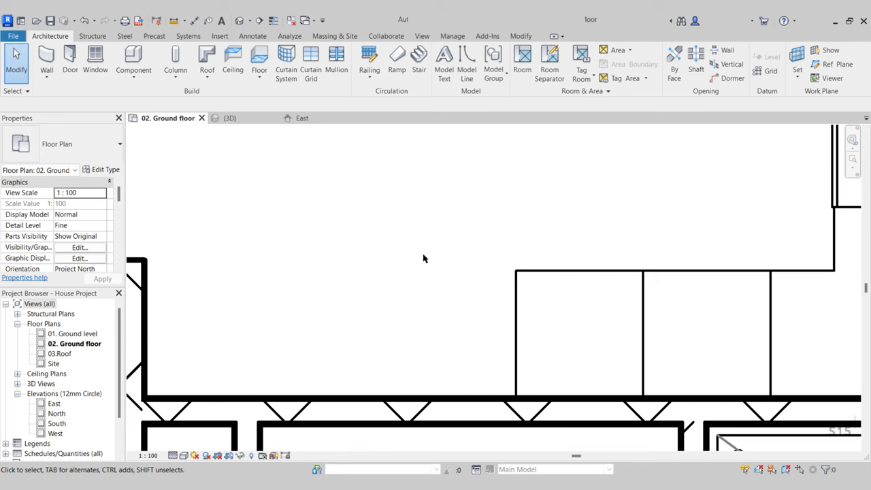
click(136, 60)
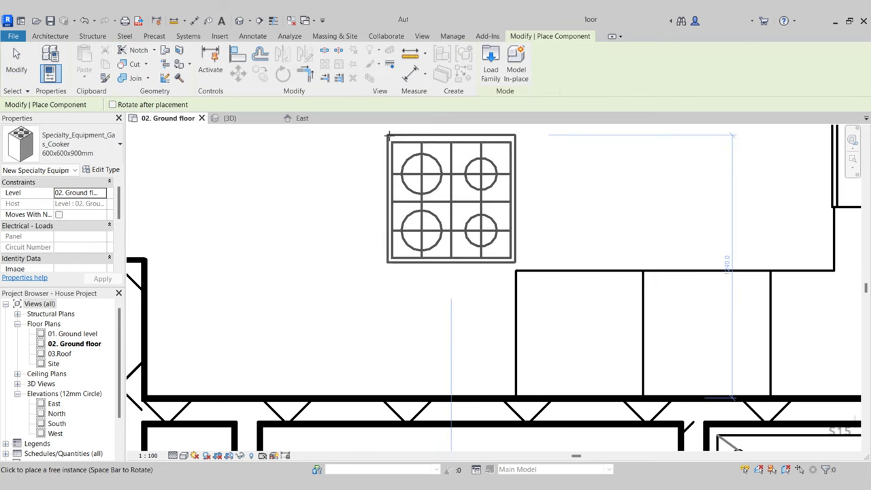
click(489, 61)
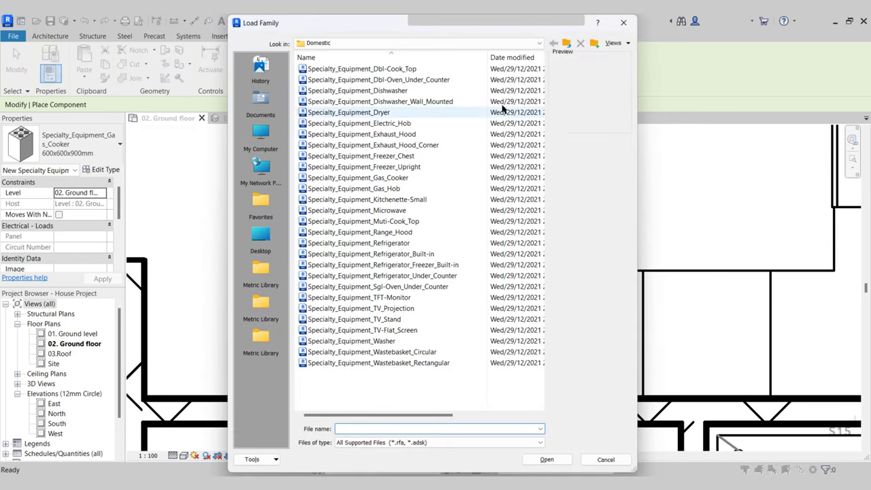
click(566, 45)
click(566, 45)
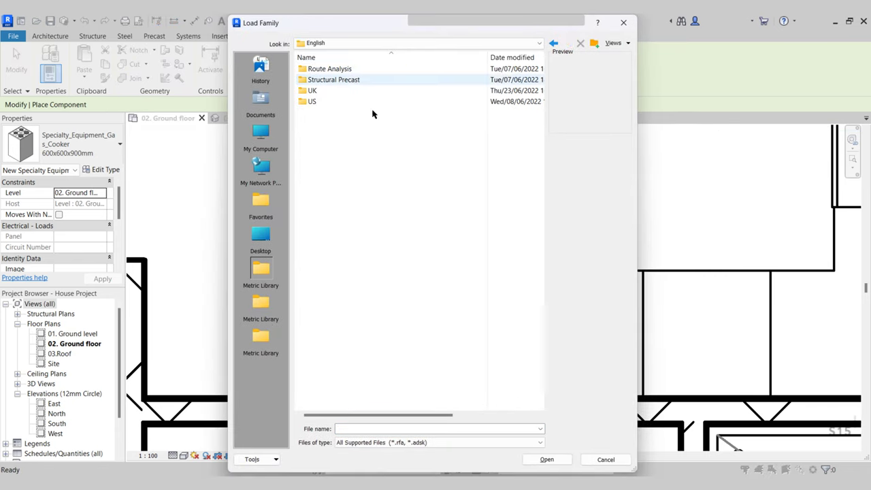
double_click(320, 90)
double_click(330, 102)
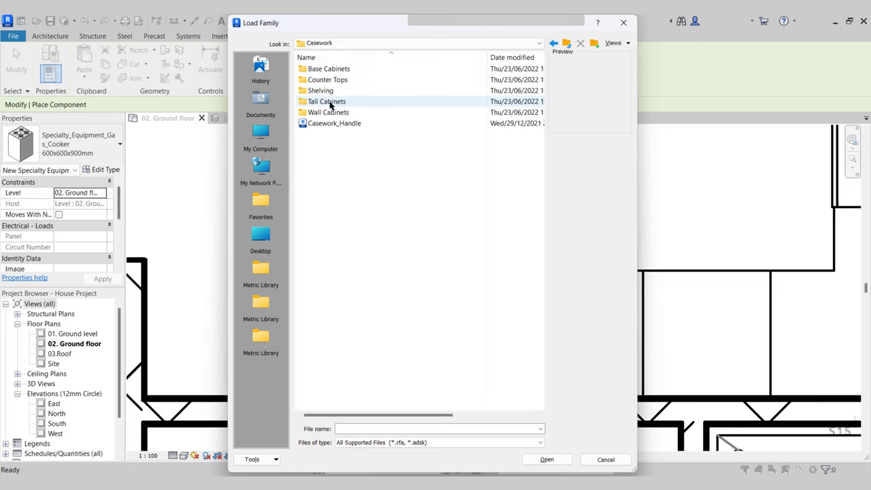
double_click(342, 71)
- Preview the vanity cabinet families and load Casework_Vanity_Cabinet_w-2_Drawers for placement
click(352, 222)
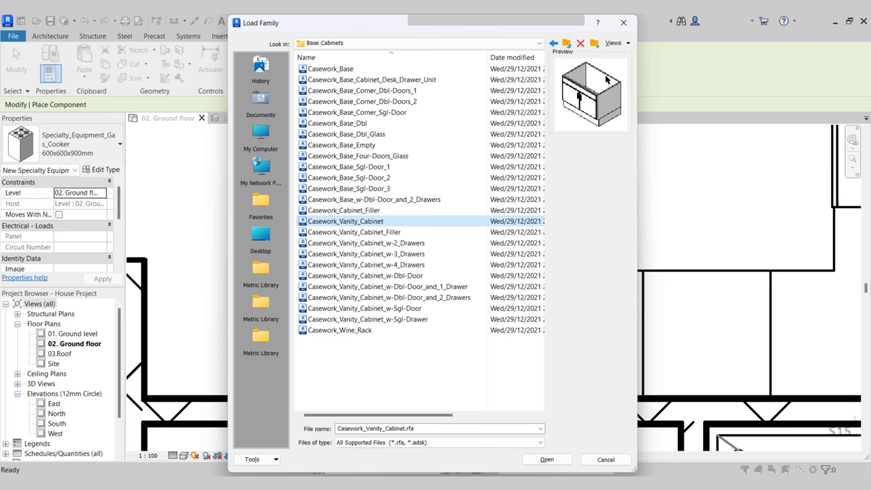
click(381, 232)
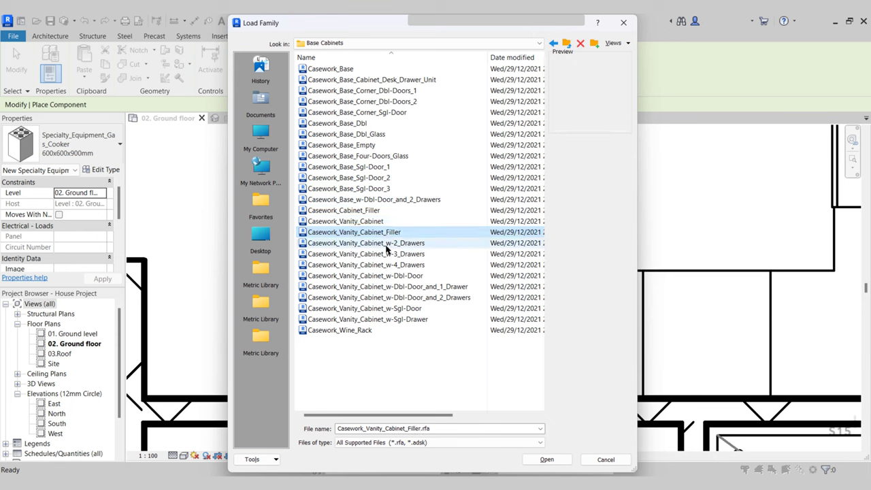
click(402, 243)
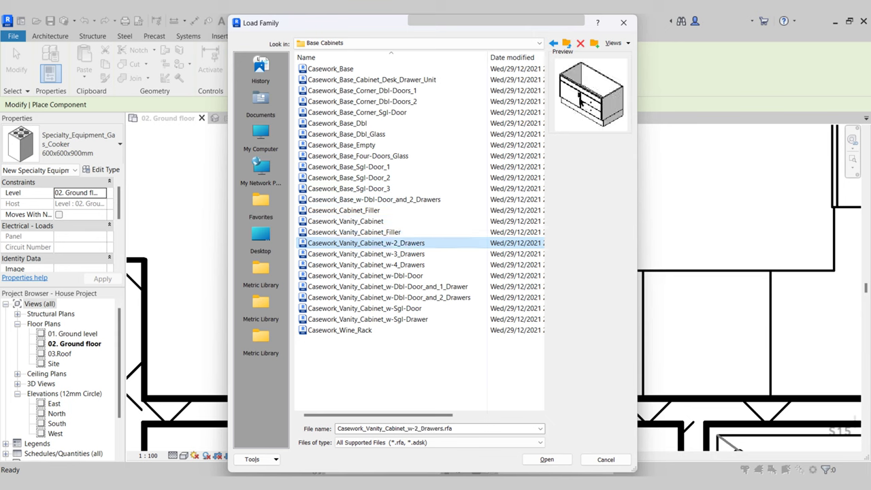
click(414, 253)
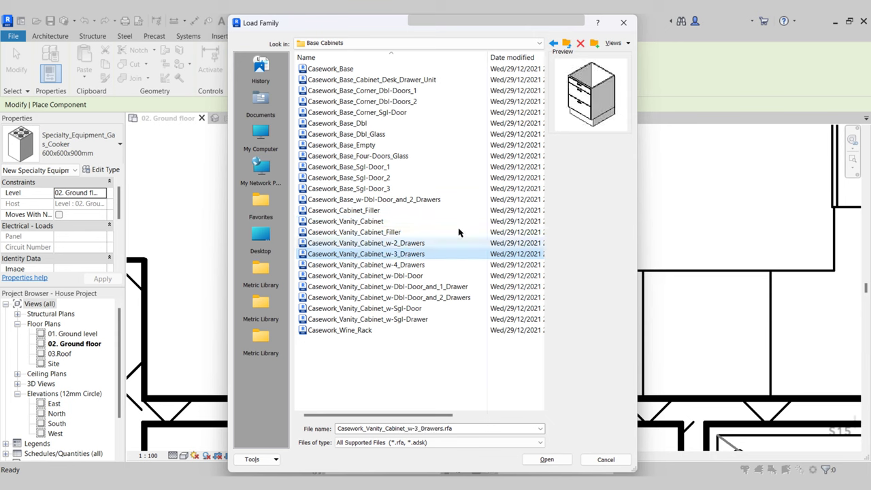
click(414, 264)
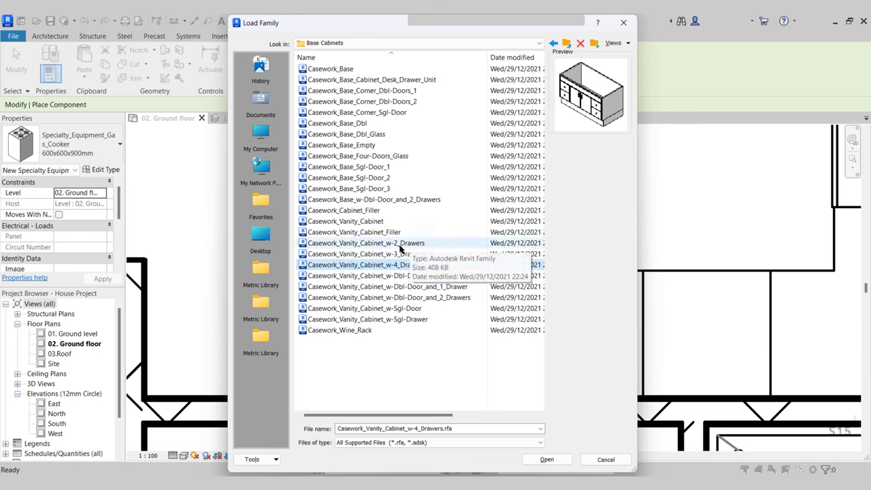
click(402, 244)
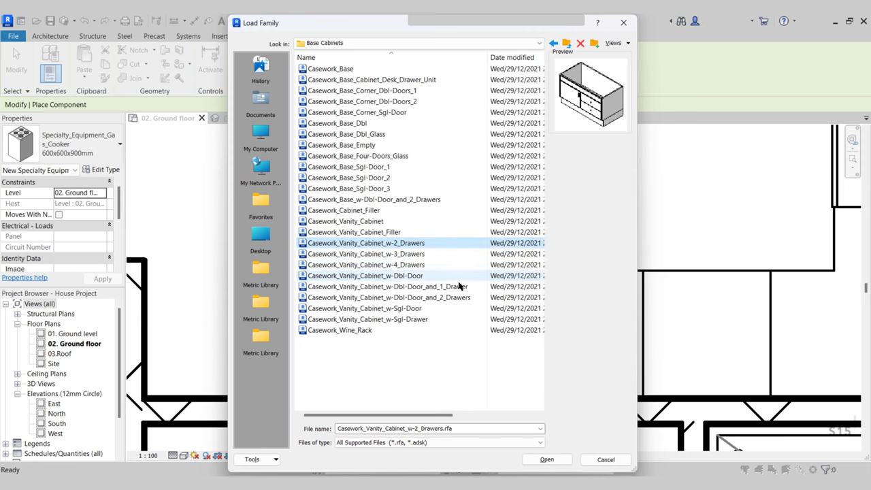
click(547, 460)
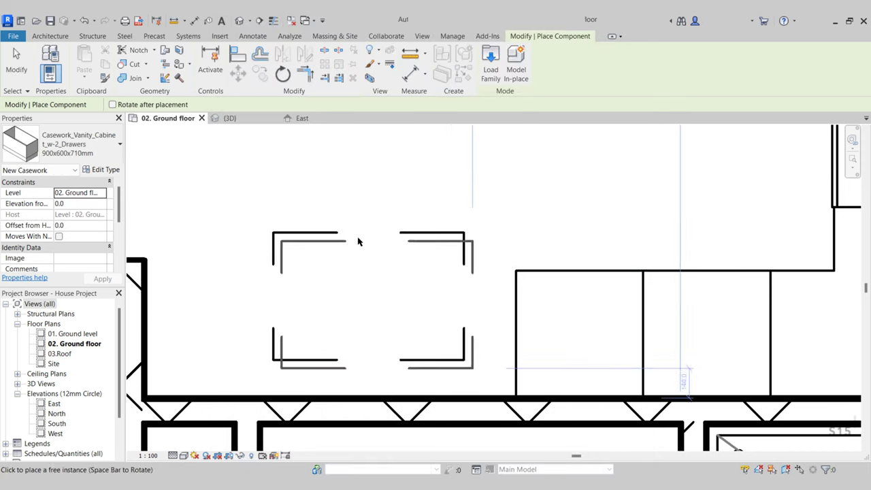
- Place a 900x600x710mm two-drawer vanity cabinet on the floor near the gas cooker and rotate it 180°
key(Escape)
click(347, 234)
click(248, 120)
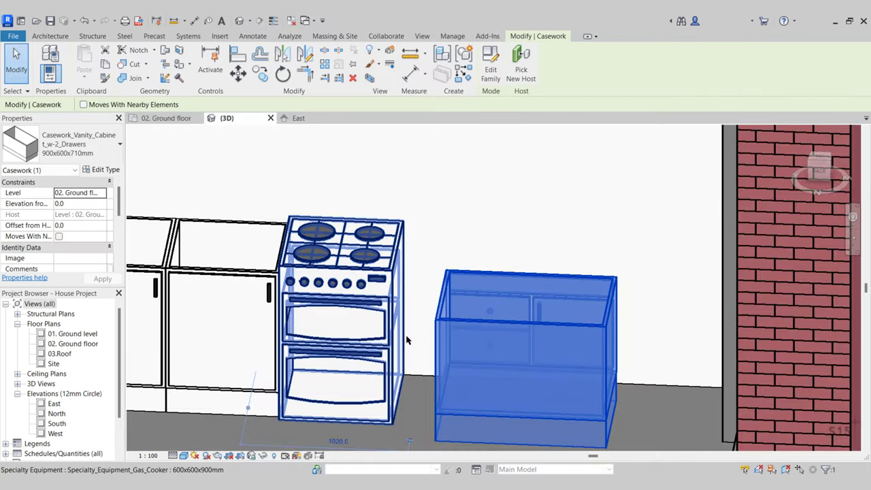
scroll(407, 340, down, 2)
key(space)
key(space)
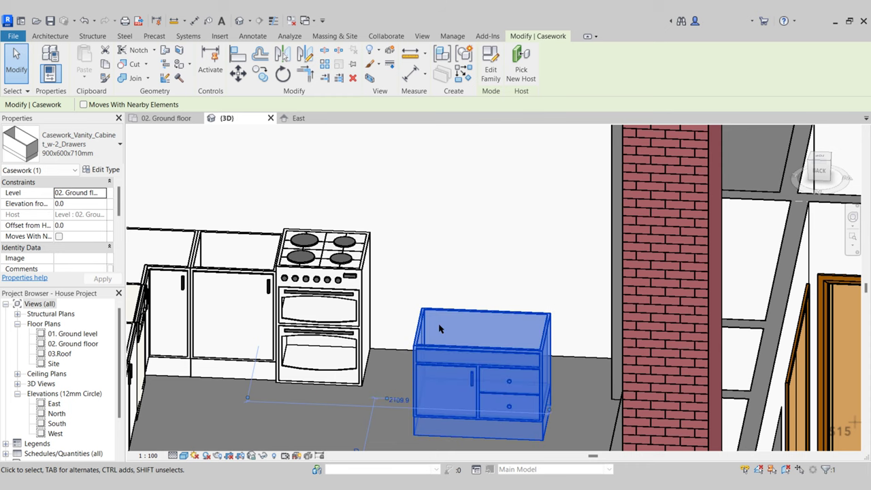
middle_drag(439, 328, 380, 288)
drag(398, 308, 379, 300)
key(Escape)
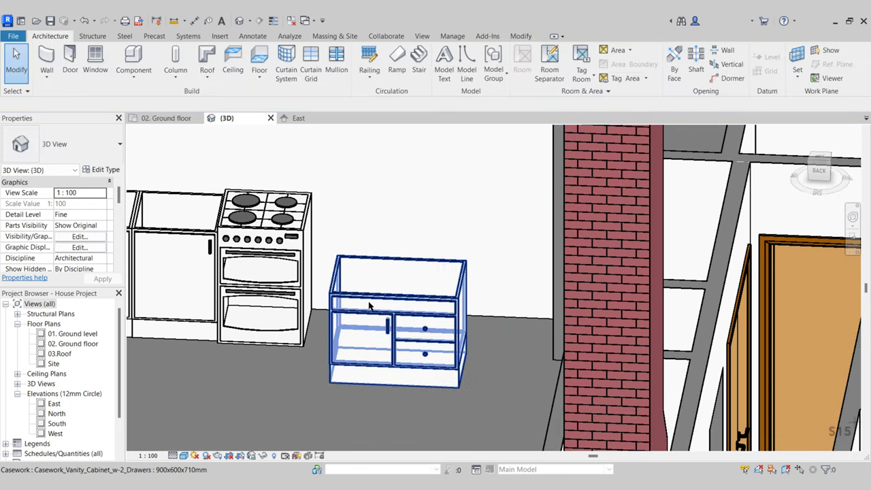
- Change the two-drawer vanity cabinet's type to 1200x600x710mm
scroll(367, 302, up, 2)
click(359, 333)
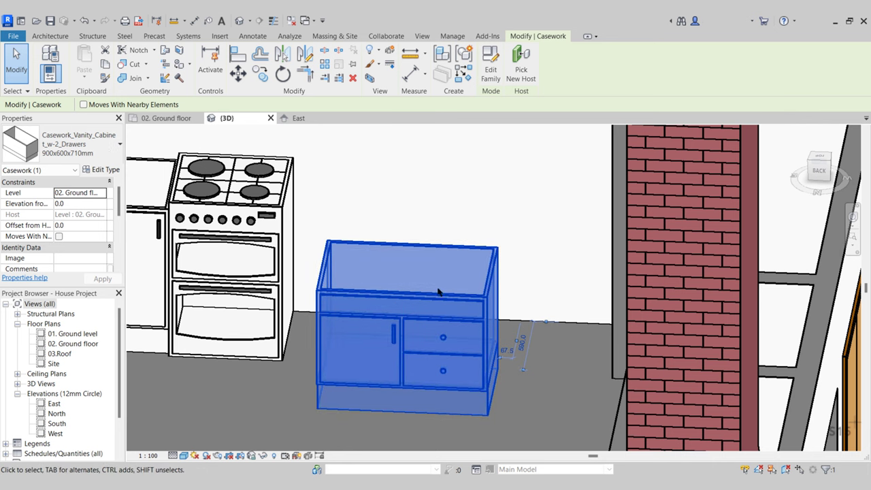
click(83, 150)
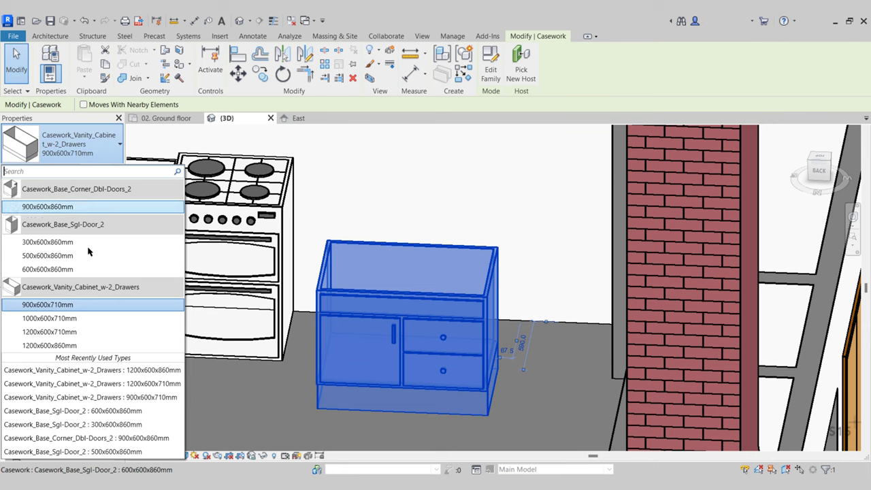
click(54, 332)
key(Escape)
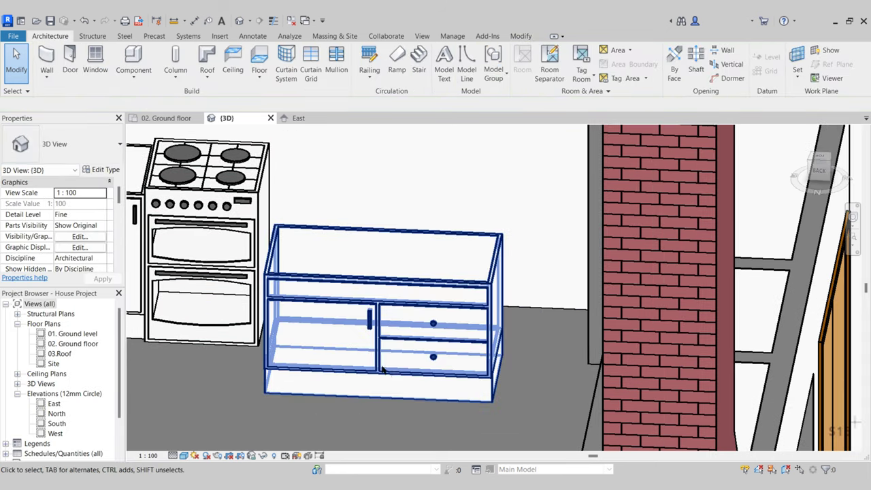
- Move the vanity cabinet's back corner onto the gas cooker's back corner at the partition wall in the ground floor plan
click(171, 120)
click(387, 274)
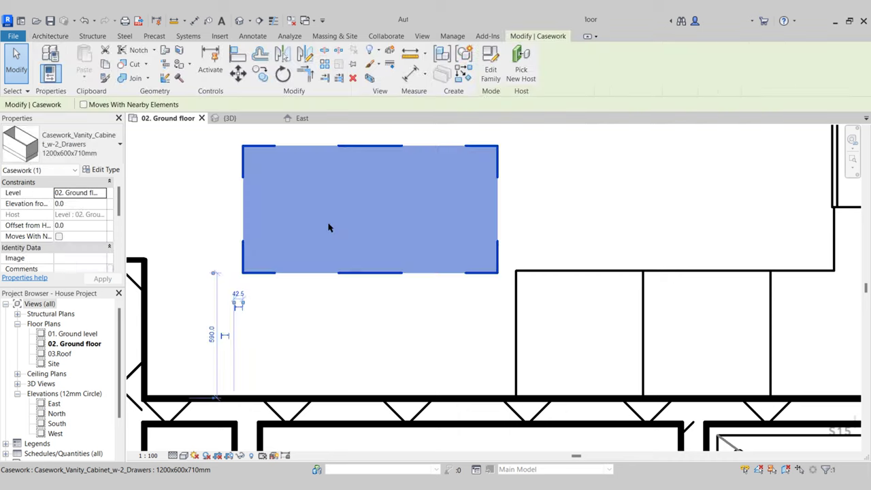
click(242, 76)
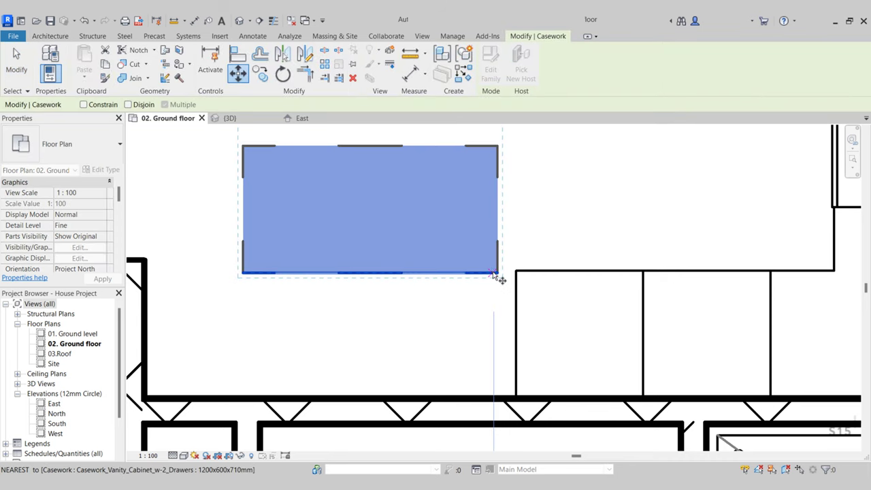
click(500, 273)
click(516, 398)
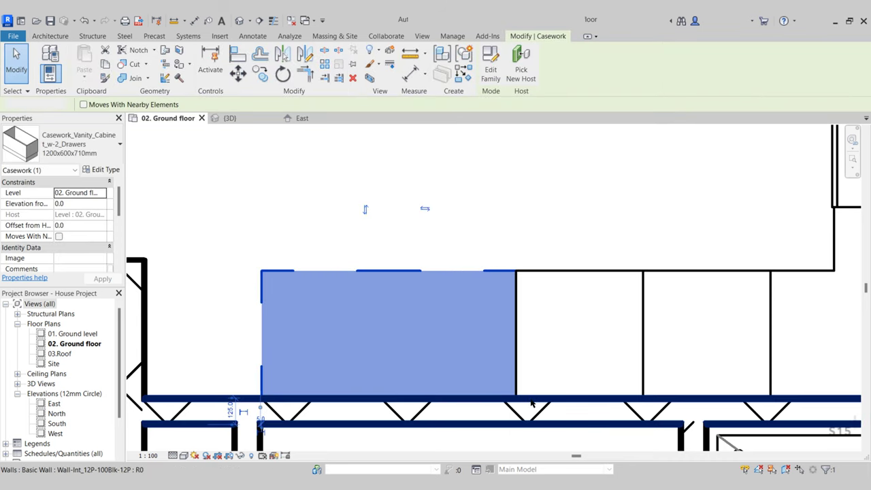
key(Delete)
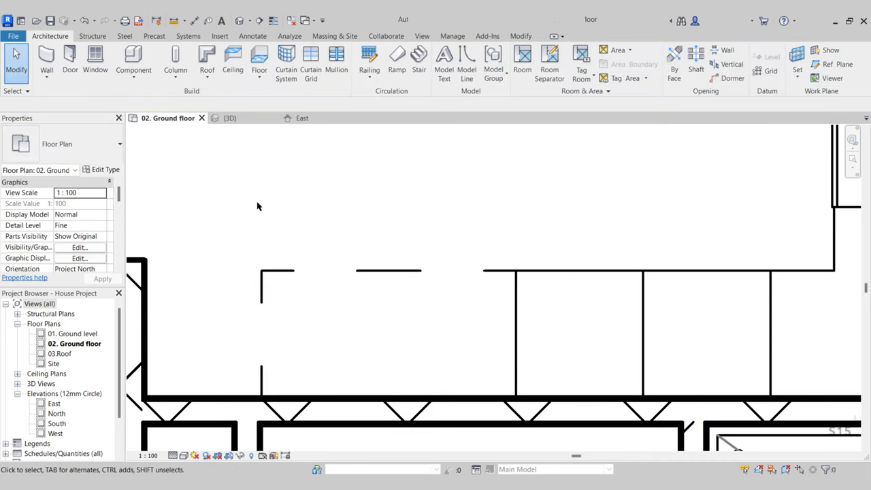
- Compare the vanity cabinet's type size with the base cabinet on the cooker's other side in the 3D view
click(229, 118)
shift+middle_drag(388, 307, 521, 297)
click(522, 298)
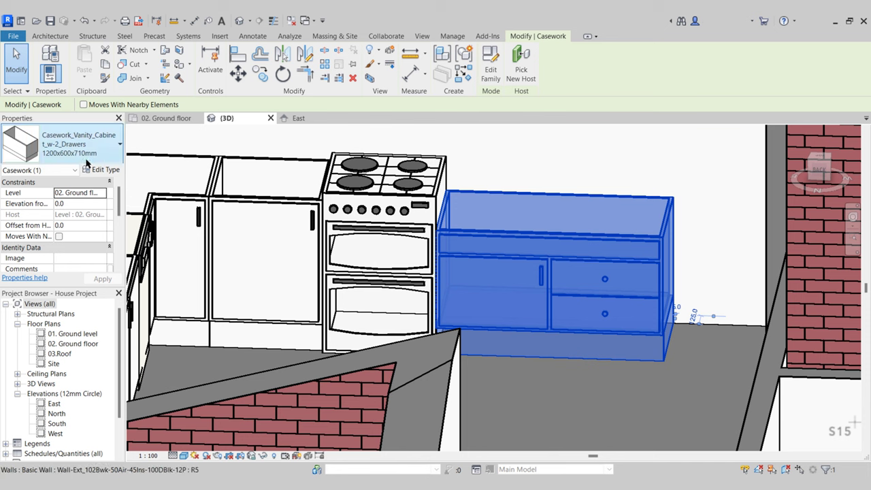
middle_drag(484, 257, 424, 260)
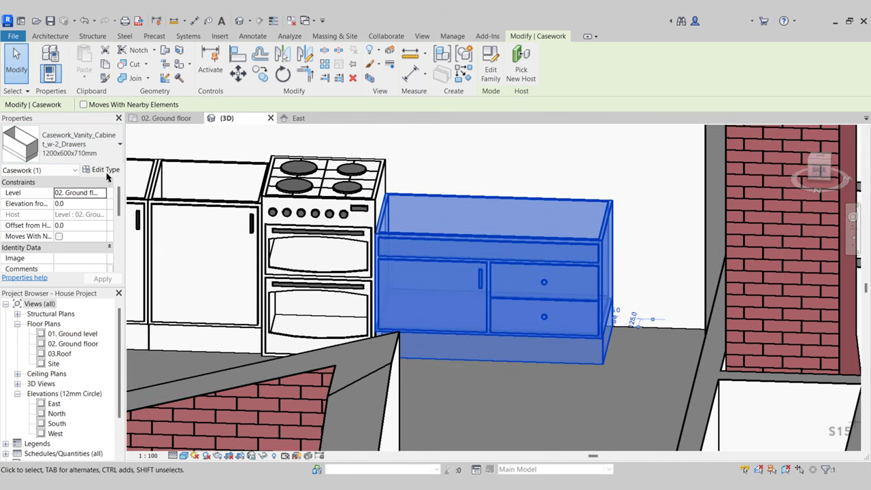
click(207, 210)
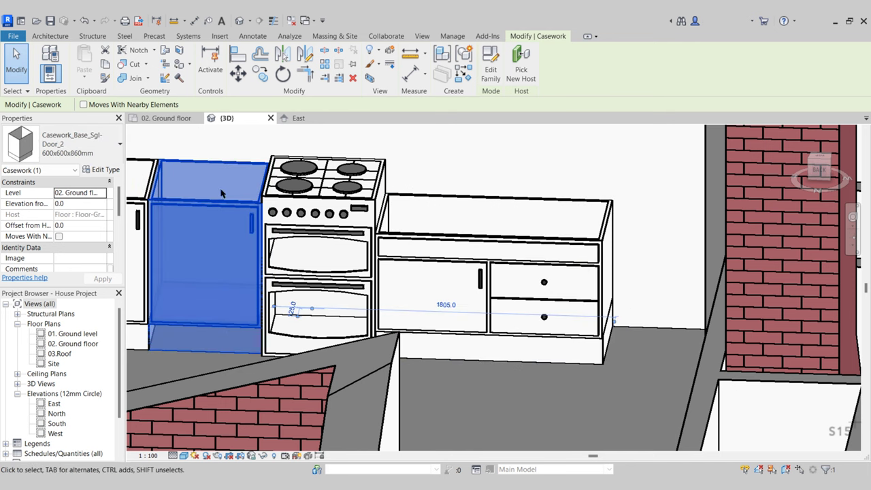
key(Escape)
- Create the vanity cabinet type 1200x600x860mm and set its height to 860 mm
click(451, 242)
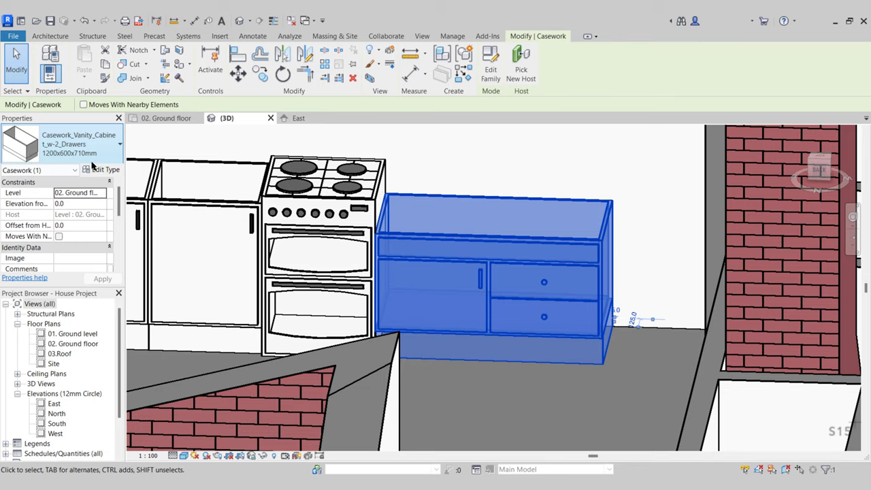
click(106, 170)
click(722, 134)
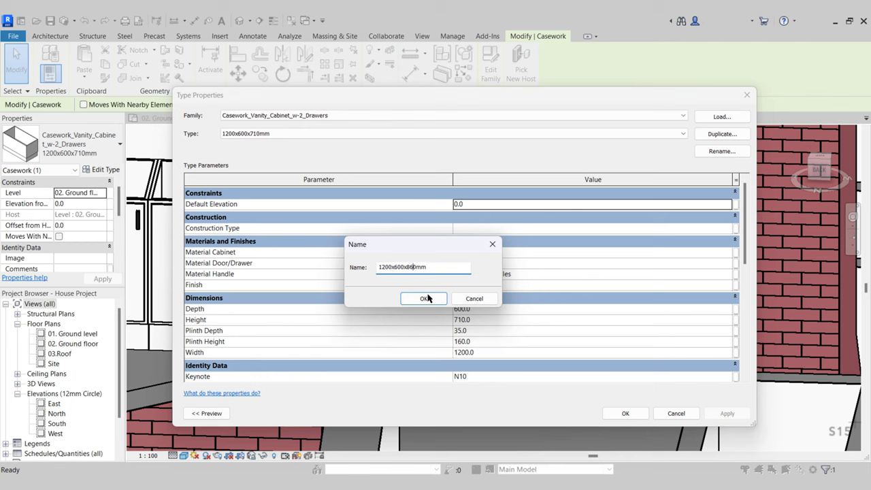
click(474, 299)
scroll(469, 340, down, 1)
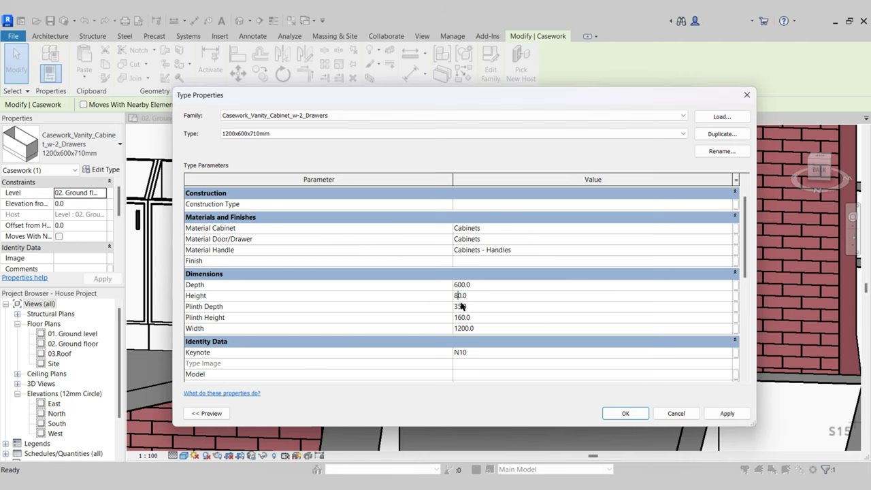
click(623, 414)
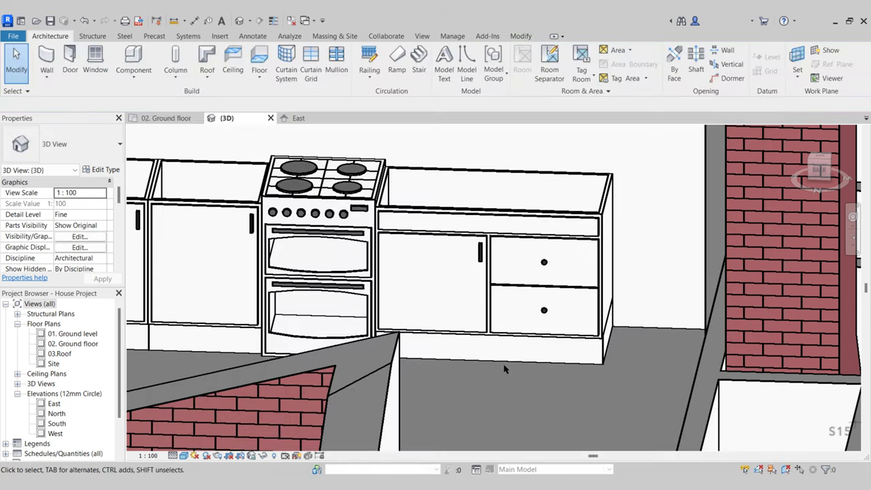
- Check the vanity cabinet's height against the cooker and neighbouring base cabinet in 3D
mouse_move(461, 315)
shift+middle_down()
mouse_move(544, 311)
mouse_move(470, 320)
shift+middle_up()
click(220, 202)
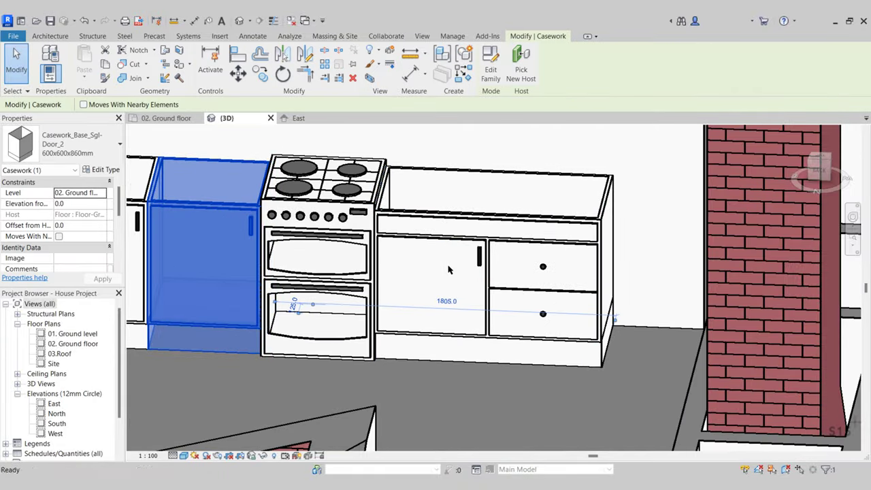
key(Escape)
scroll(445, 272, down, 1)
shift+middle_drag(443, 277, 485, 359)
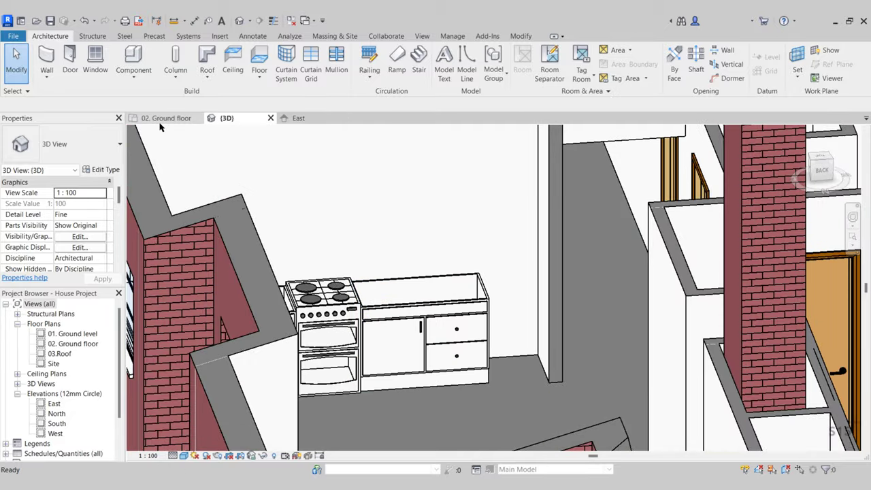
- From the ground floor plan, start loading a component family and browse to the Domestic folder in Specialty Equipment
click(163, 118)
middle_drag(253, 286, 359, 285)
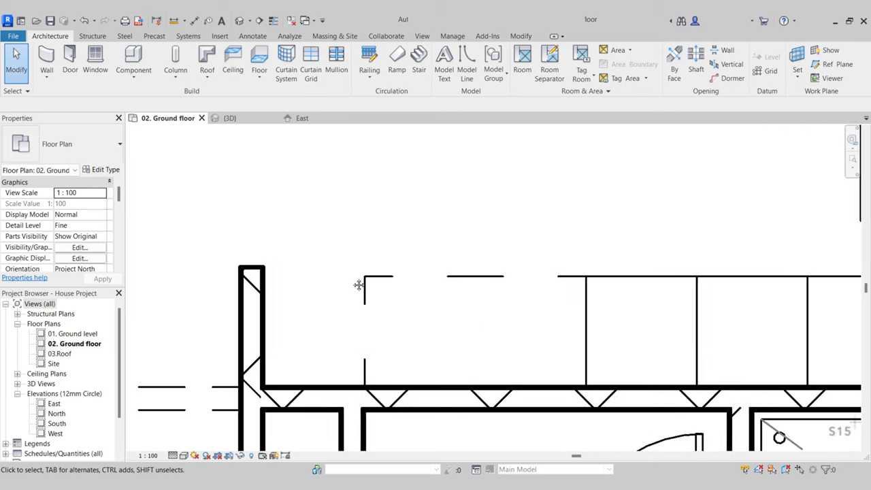
click(127, 58)
click(498, 66)
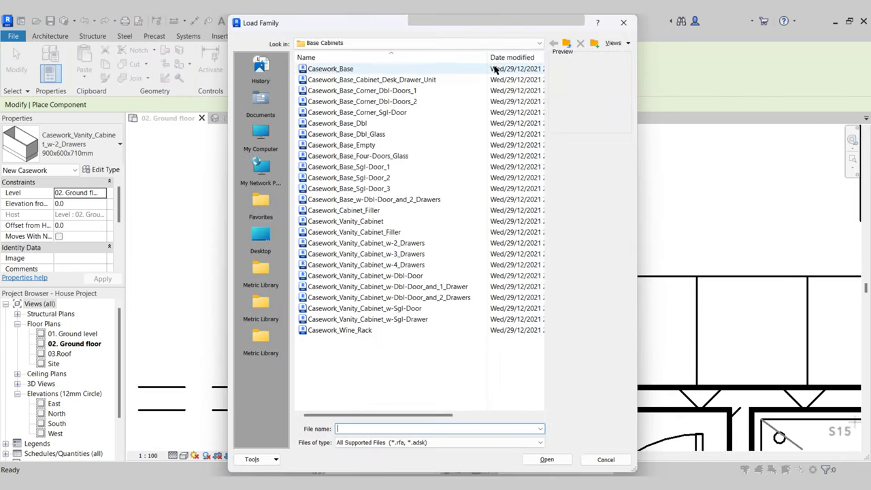
click(567, 43)
click(567, 43)
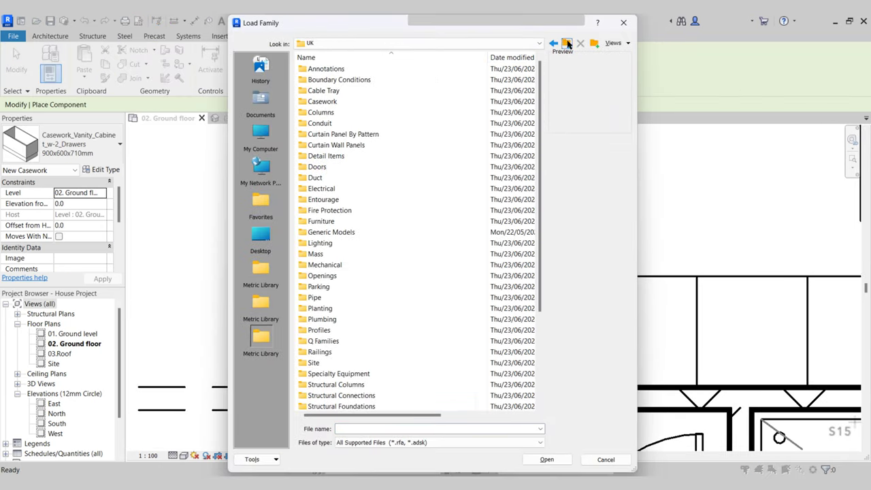
double_click(343, 373)
double_click(327, 98)
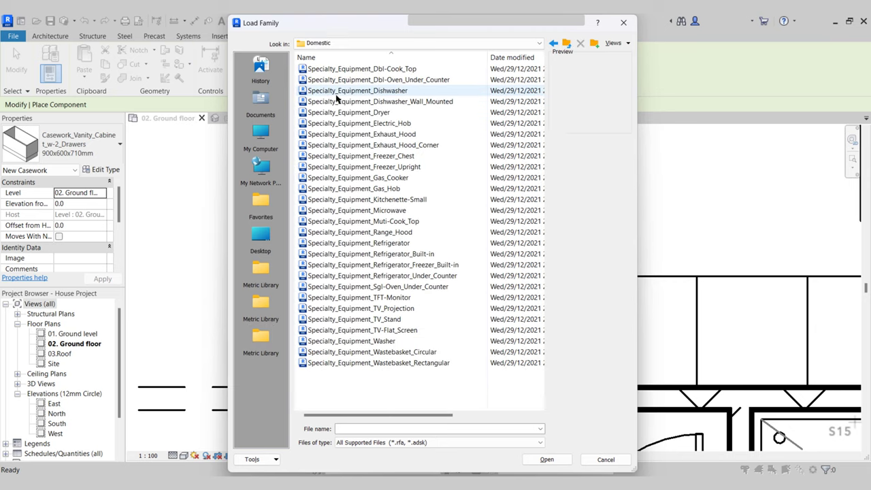
- Preview the refrigerator families and load Specialty_Equipment_Refrigerator_Freezer_Built-in for placement
click(402, 248)
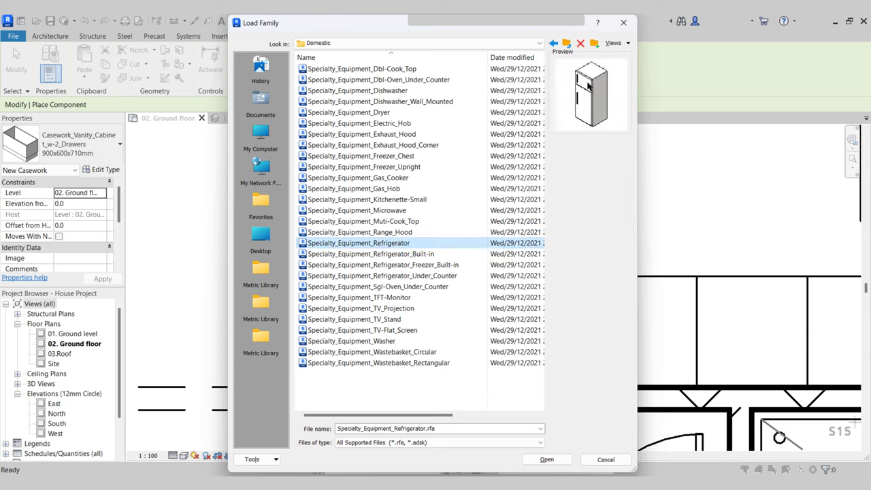
click(400, 254)
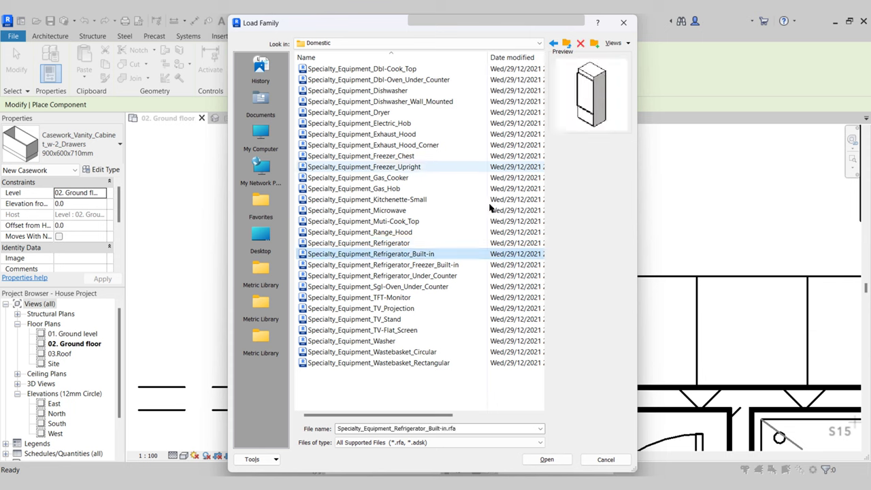
click(408, 264)
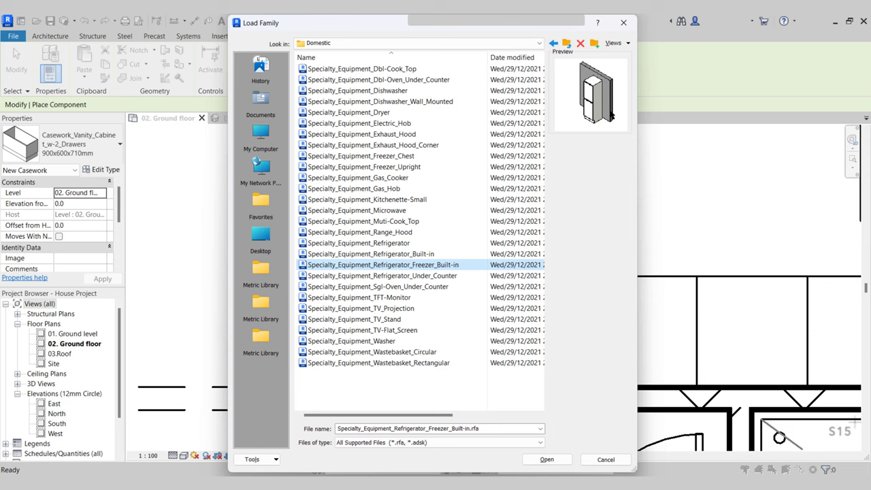
click(433, 277)
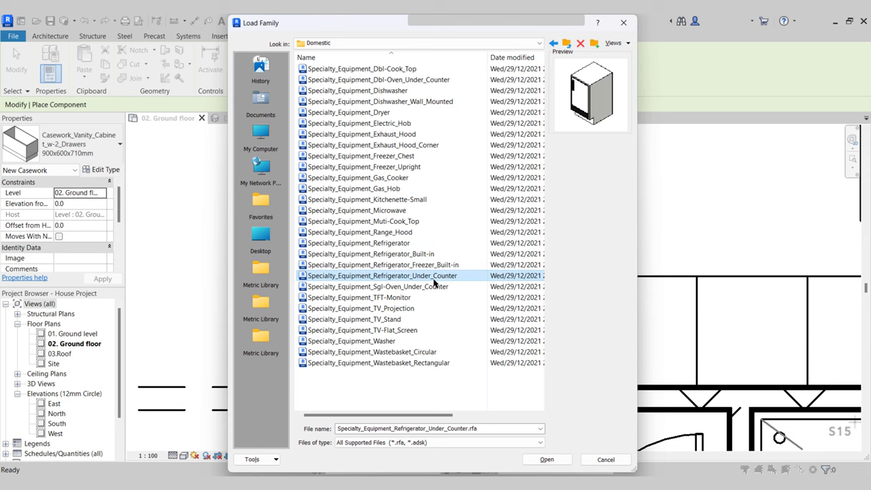
click(420, 266)
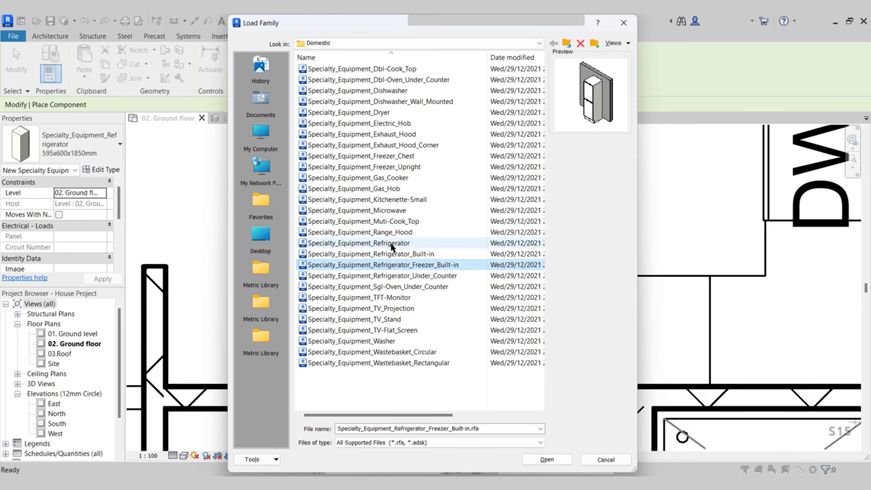
click(395, 243)
click(402, 267)
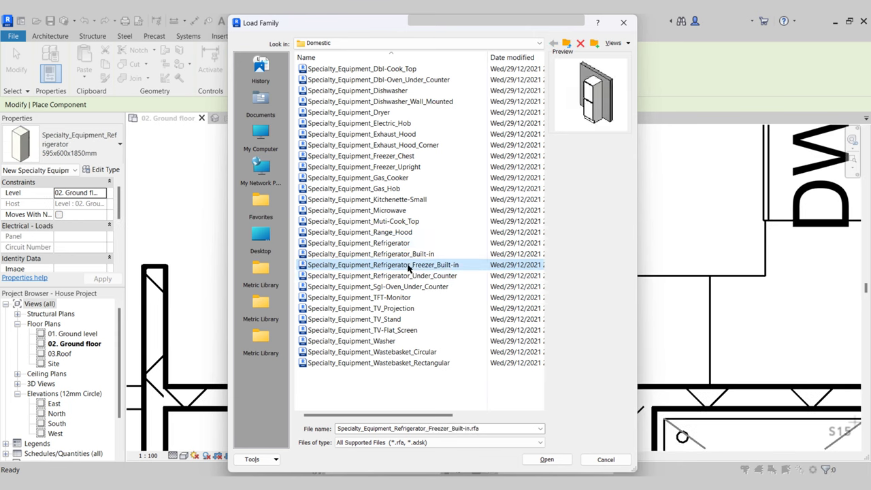
click(549, 459)
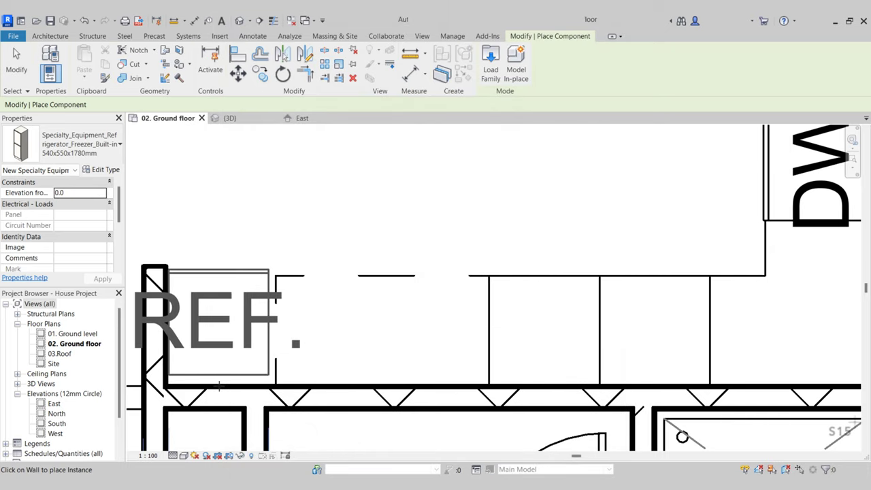
- Place the 540x550x1780mm built-in refrigerator-freezer on the partition wall and move it flush against the short end wall
click(219, 387)
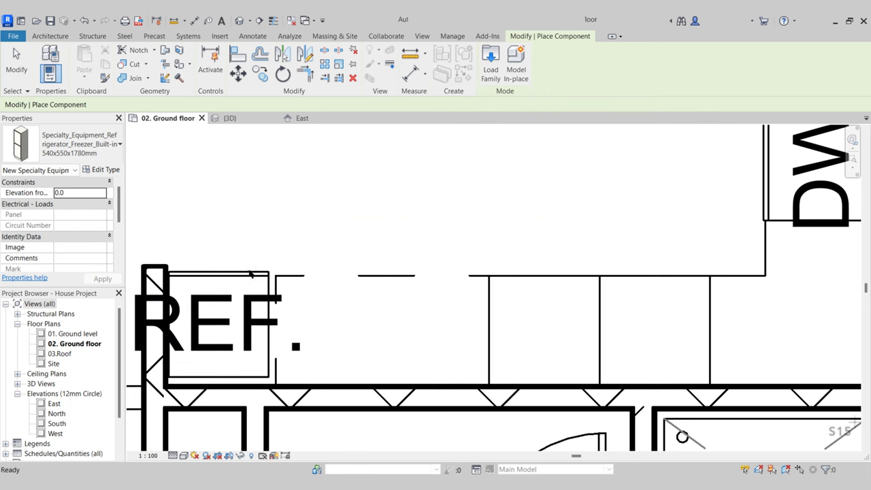
key(Escape)
click(237, 74)
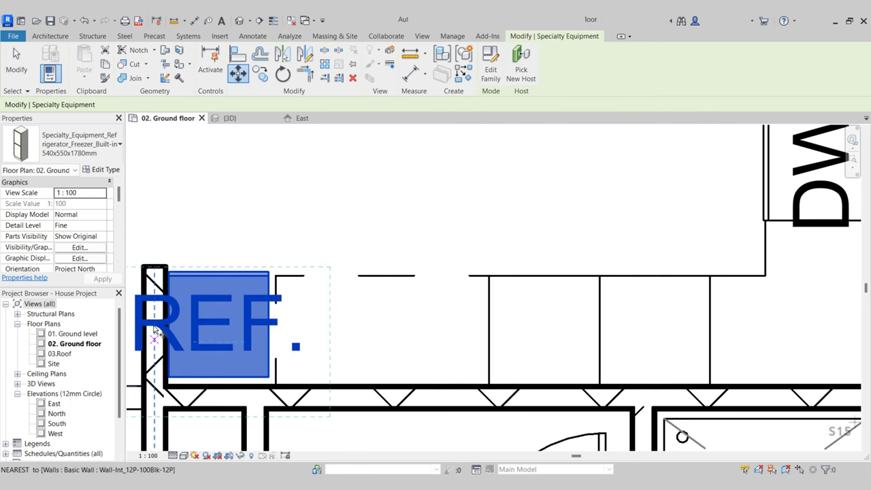
scroll(160, 293, up, 4)
click(183, 234)
scroll(183, 235, down, 3)
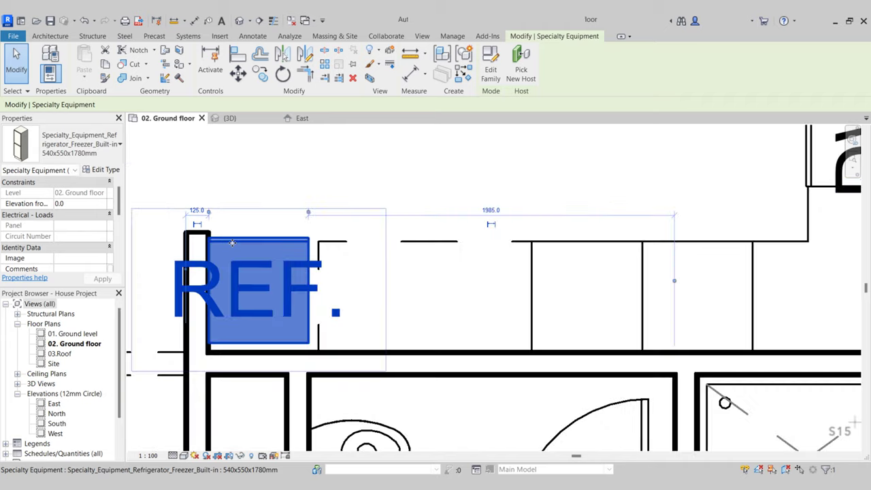
key(Escape)
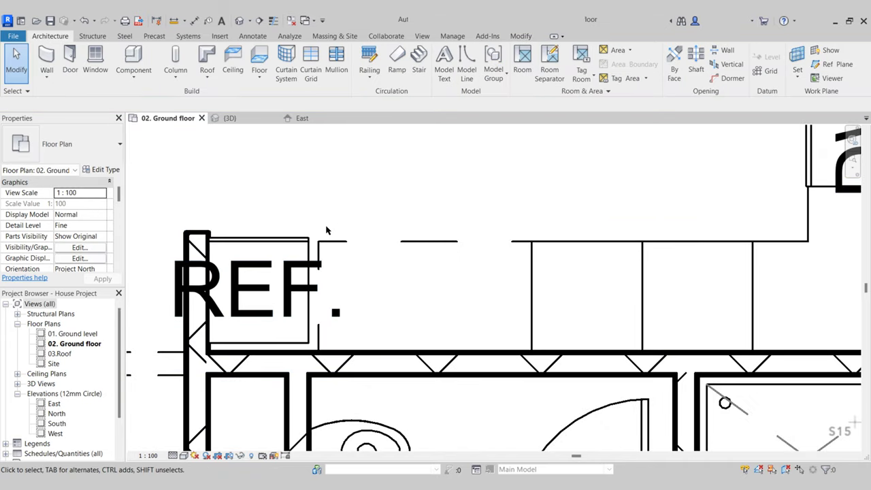
- Move the two-drawer vanity cabinet by its front corner flush with the gas cooker's side
click(338, 247)
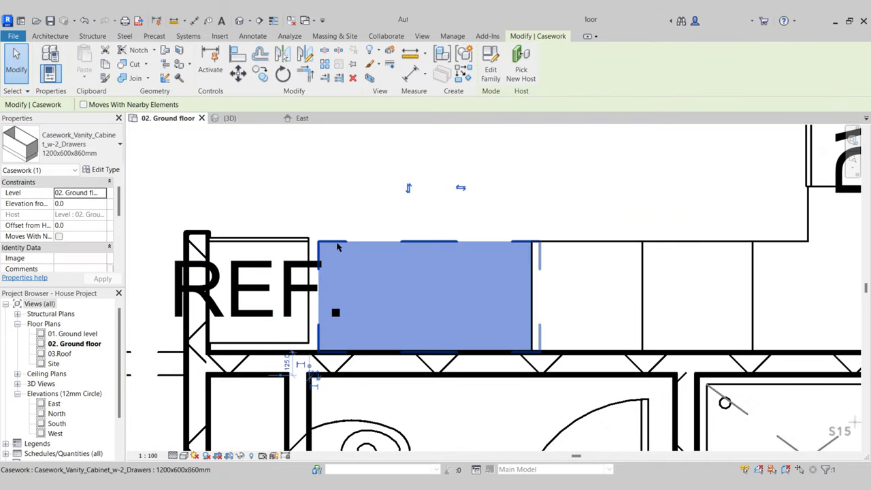
click(239, 74)
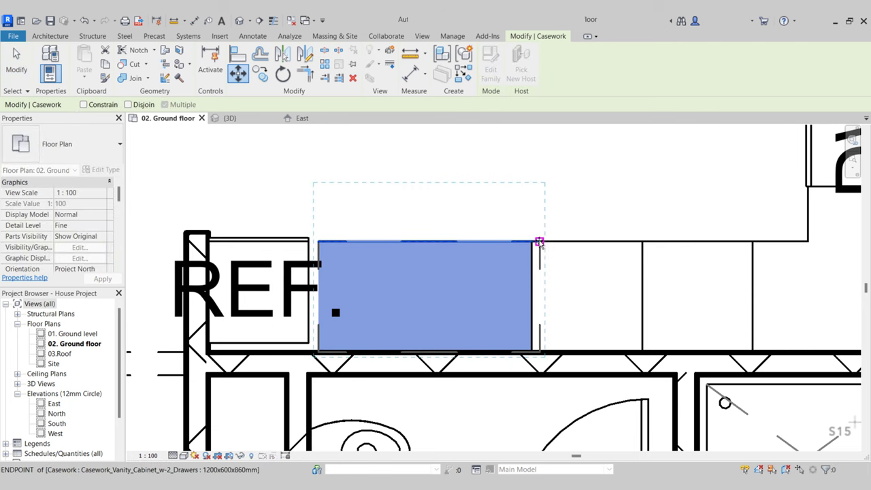
key(Escape)
key(Escape)
scroll(301, 247, up, 2)
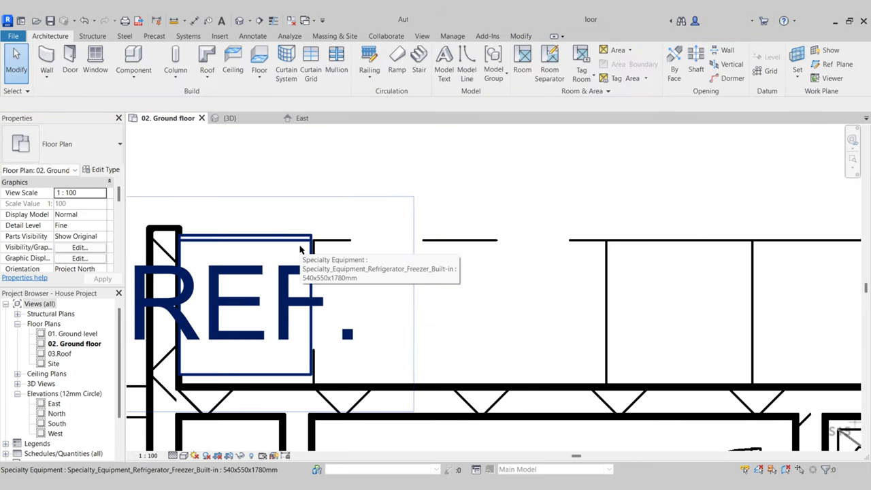
- Check the fit of the refrigerator-freezer and vanity cabinet beside the gas cooker in the 3D view
scroll(300, 250, down, 3)
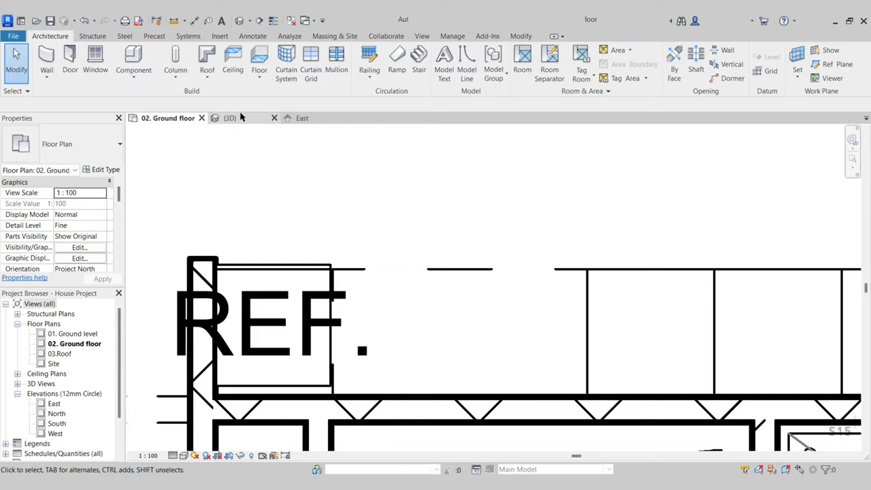
click(239, 118)
shift+middle_drag(487, 335, 515, 260)
shift+middle_drag(504, 311, 476, 334)
scroll(476, 332, up, 2)
scroll(476, 313, down, 1)
click(405, 327)
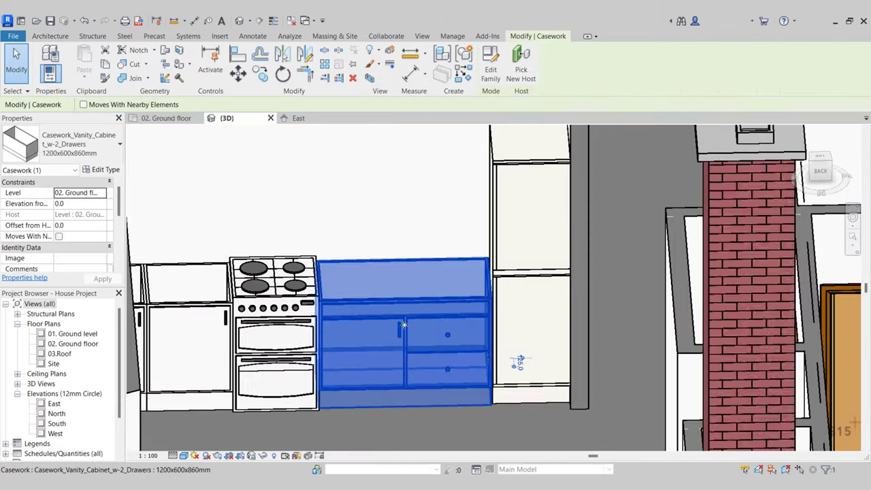
shift+middle_drag(404, 326, 592, 353)
shift+middle_drag(592, 353, 514, 371)
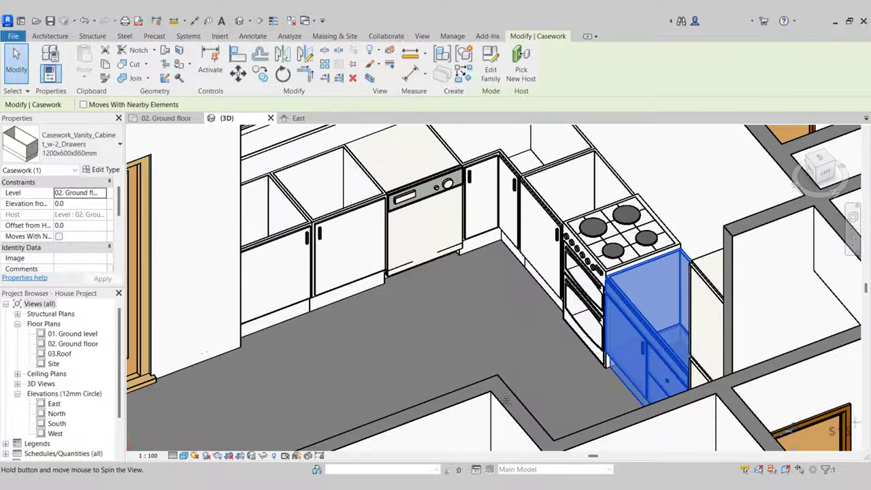
- Examine the dishwasher, corner cabinet and single-door base cabinets in 3D, covering both kitchen walls
click(453, 204)
middle_drag(441, 266, 433, 333)
shift+middle_drag(433, 333, 469, 327)
click(476, 258)
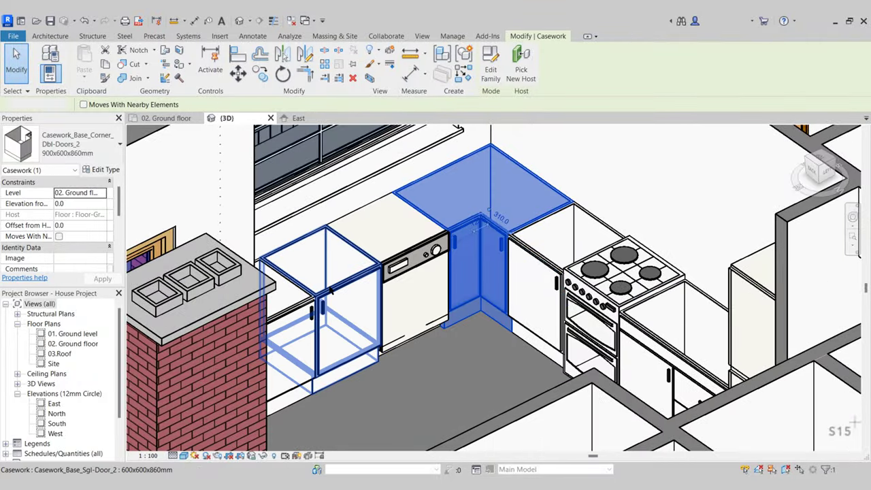
click(347, 293)
click(562, 272)
shift+middle_drag(538, 292, 554, 355)
key(Escape)
middle_drag(560, 323, 436, 383)
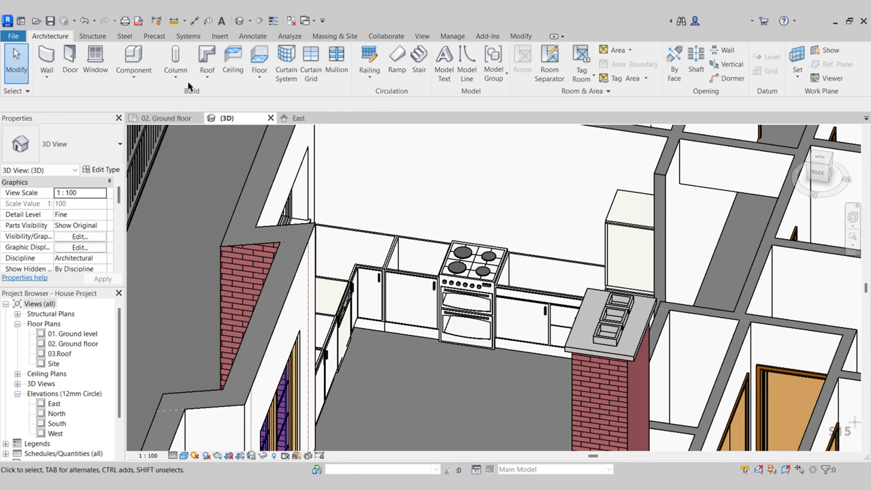
- In the ground floor plan, start loading a component family and open the UK library's Casework > Counter Tops folder
click(162, 118)
scroll(413, 243, down, 2)
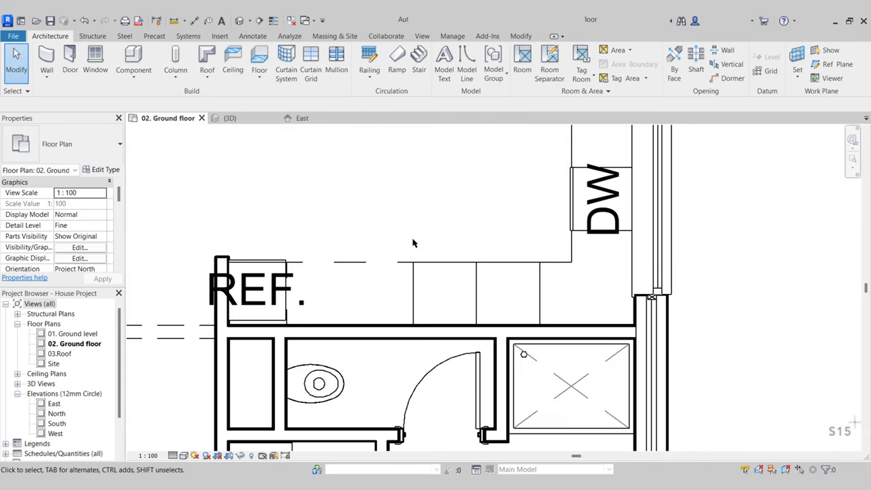
mouse_move(412, 243)
middle_down()
mouse_move(271, 362)
mouse_move(321, 331)
mouse_move(394, 362)
middle_up()
scroll(270, 362, down, 2)
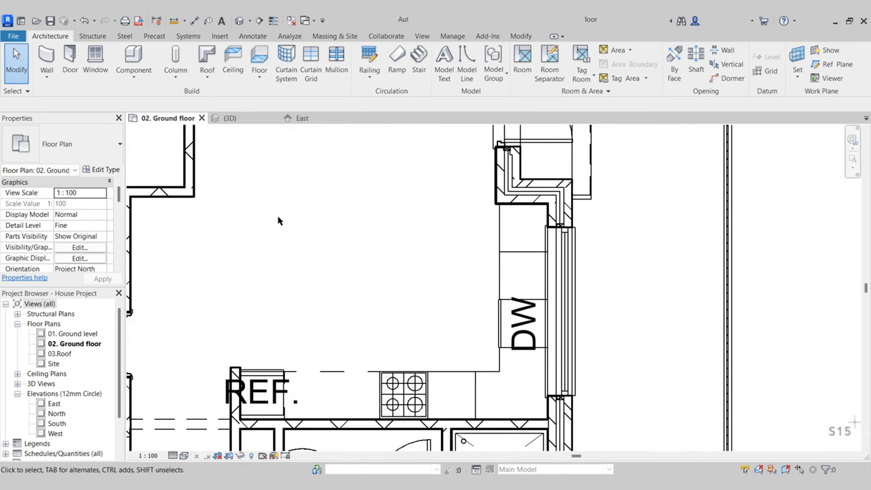
click(148, 59)
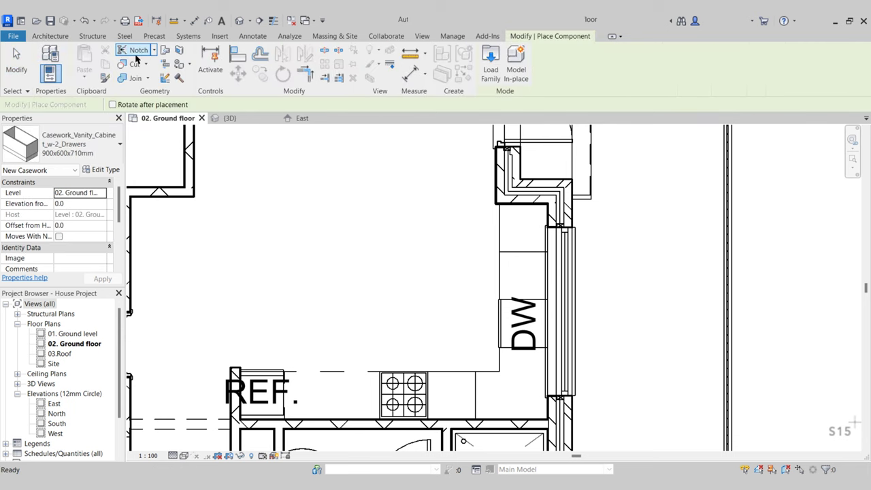
click(487, 59)
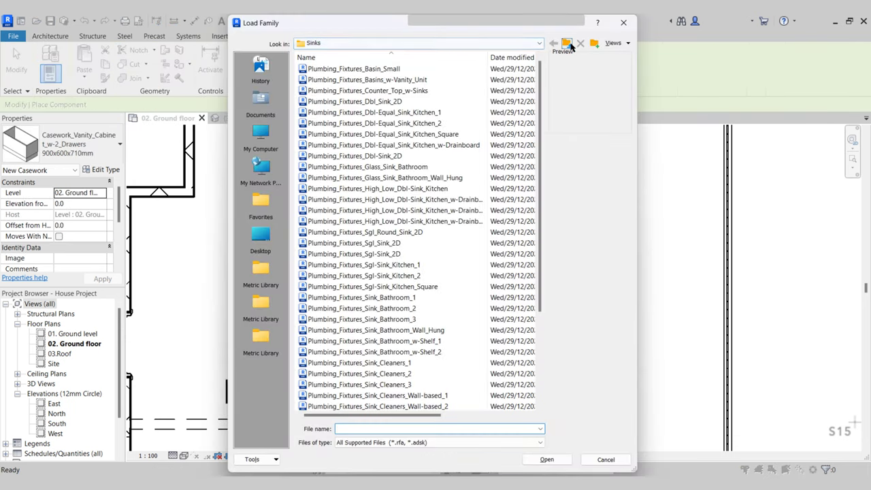
click(568, 44)
click(569, 43)
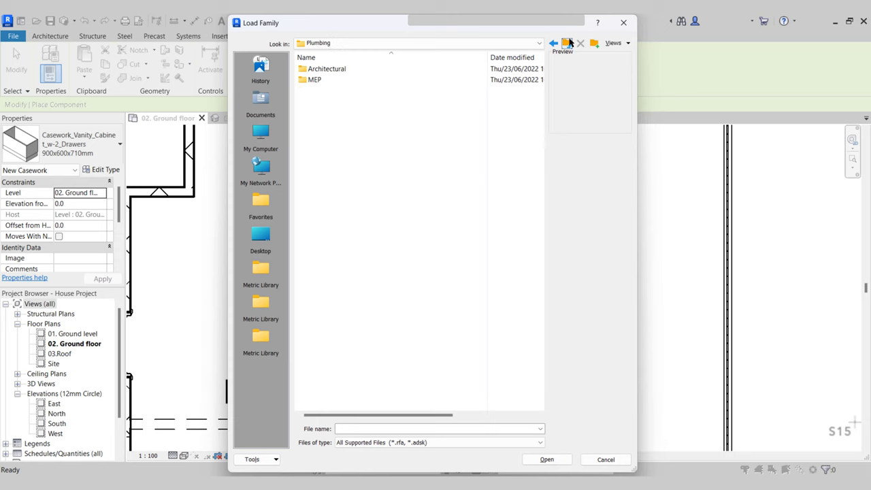
click(568, 44)
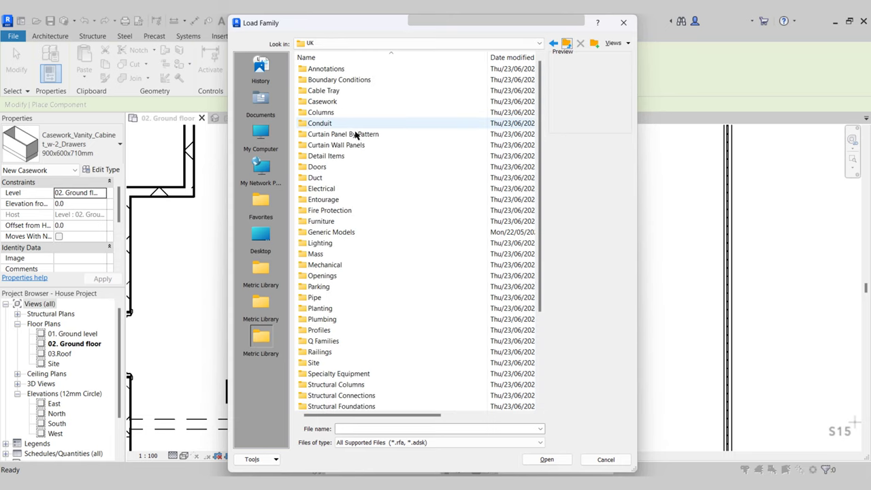
double_click(331, 101)
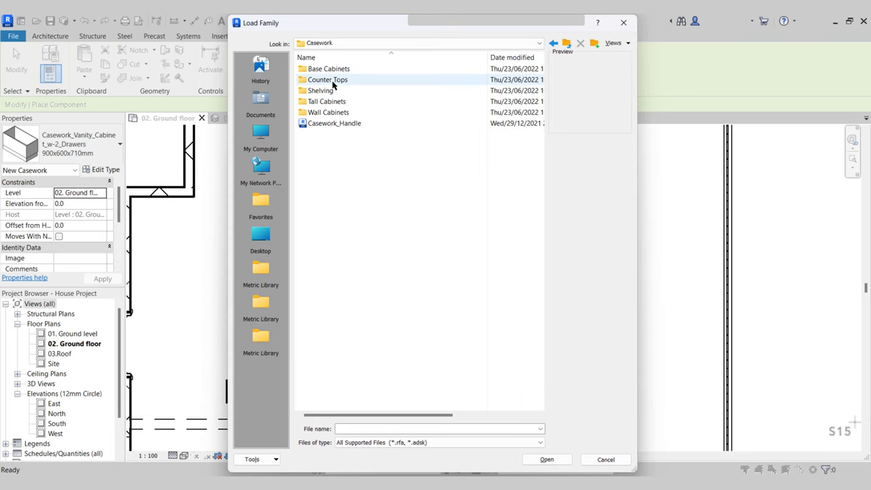
double_click(333, 83)
- Preview the counter top families in turn, comparing the corner, island, sink-hole and vanity variants
click(371, 69)
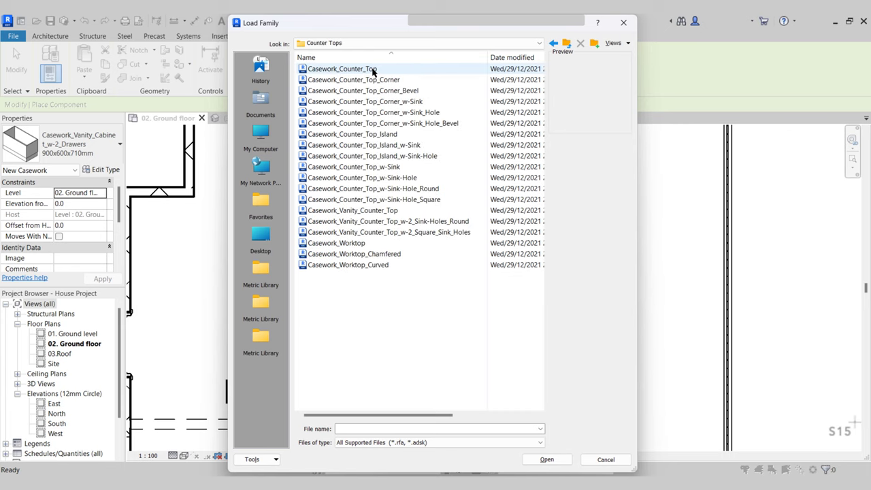
key(Down)
key(Down)
key(Down)
key(Down)
key(Down)
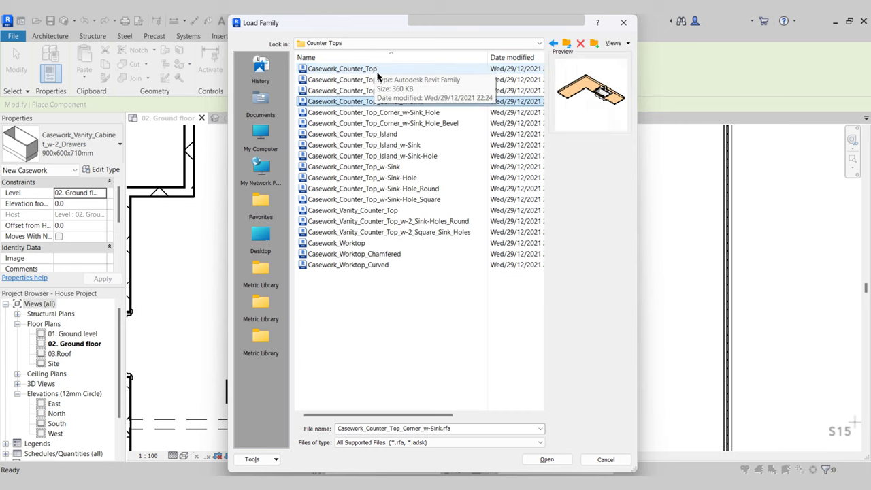
key(Down)
key(Down)
key(Down)
key(Down)
key(Down)
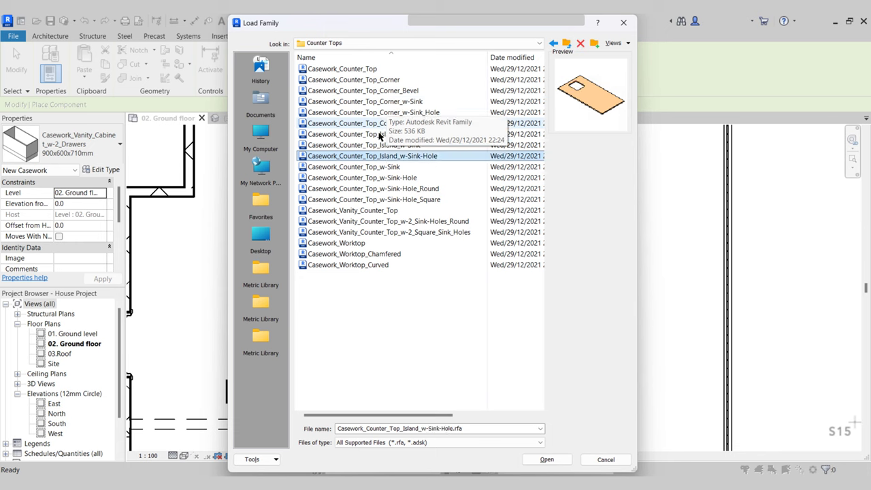
key(Down)
key(Down)
key(Down)
key(Down)
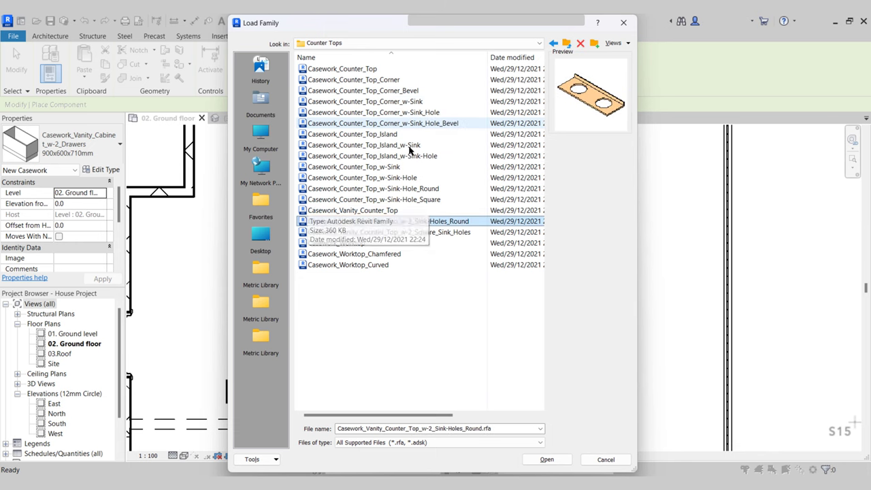
key(Down)
key(Up)
- Compare the corner counter top variants and load the Casework_Counter_Top_Corner_w-Sink family
click(407, 90)
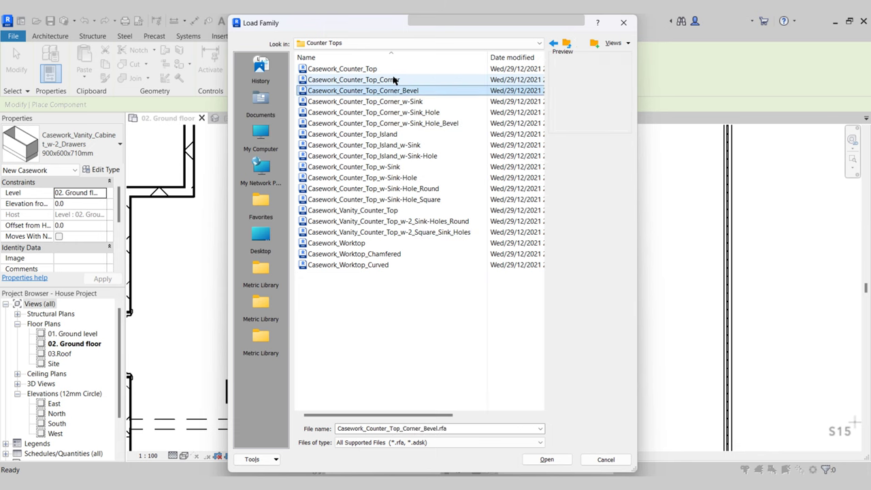
click(389, 80)
click(392, 101)
click(395, 112)
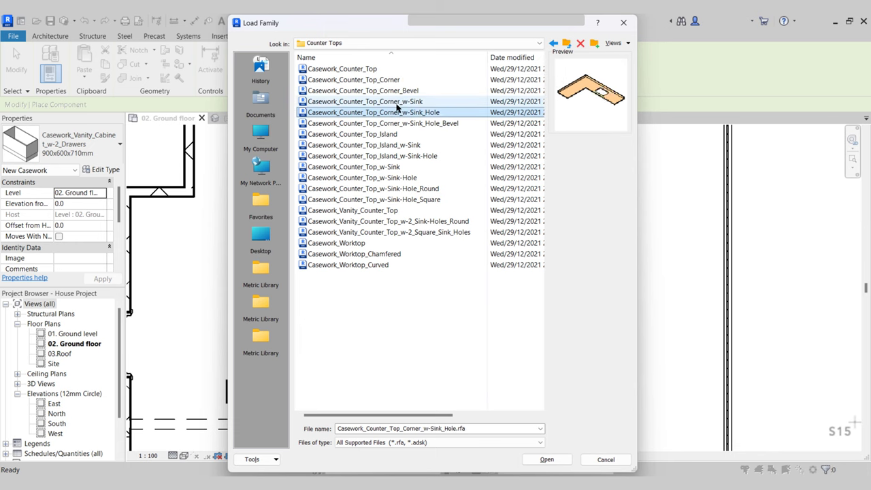
click(403, 105)
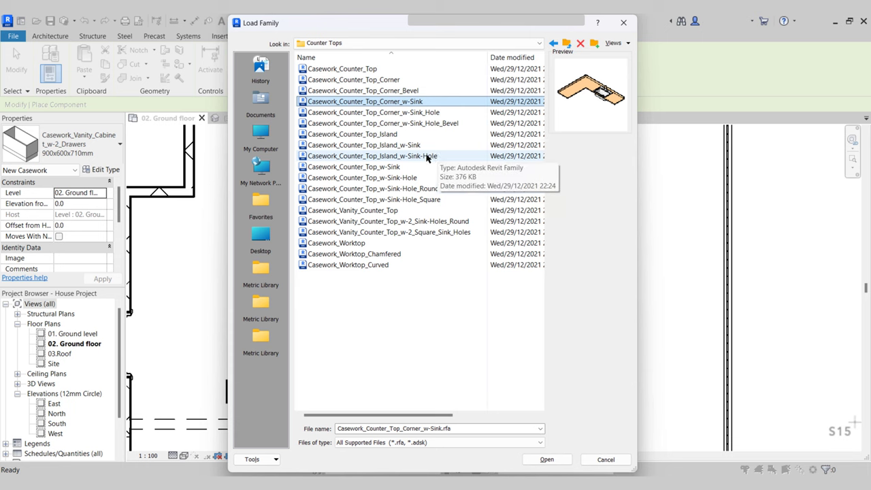
click(547, 460)
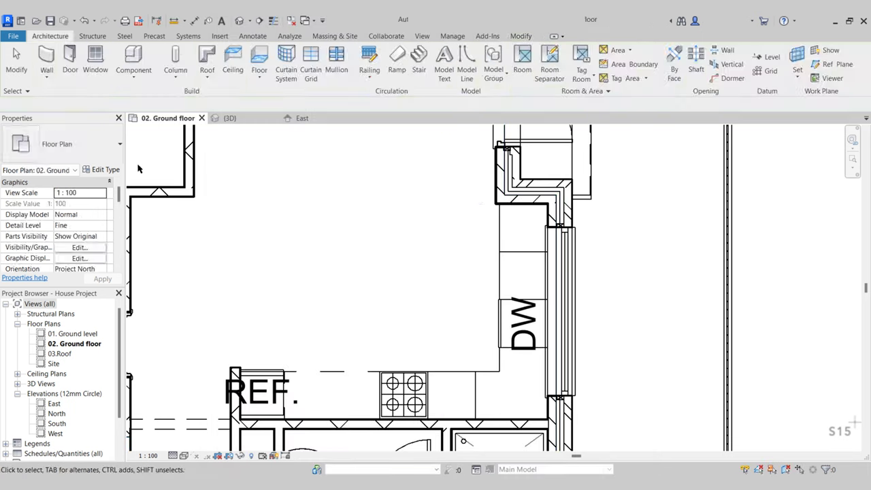
- Place the 625mm_Depth corner counter top with sink in the open floor area in front of the cooker and refrigerator
scroll(332, 252, down, 2)
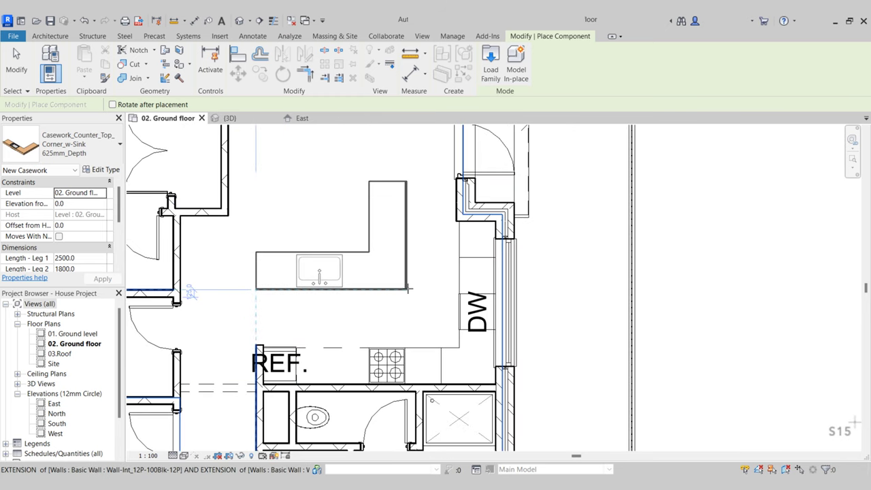
click(407, 288)
key(Escape)
middle_drag(389, 300, 387, 317)
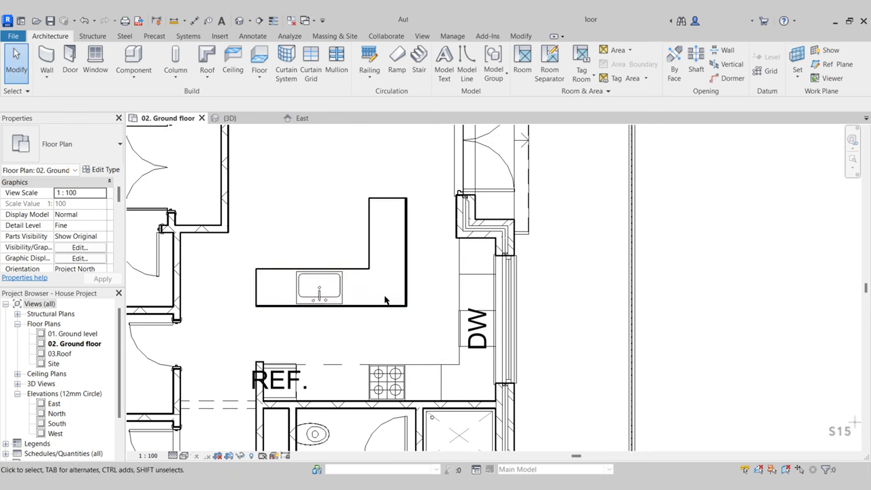
- Mirror the corner counter top about a horizontal axis just below it and delete the original
click(377, 305)
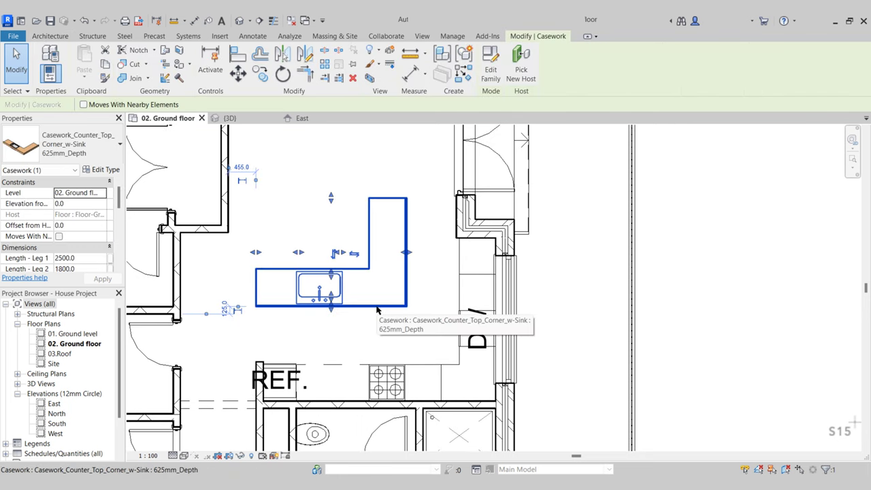
click(306, 60)
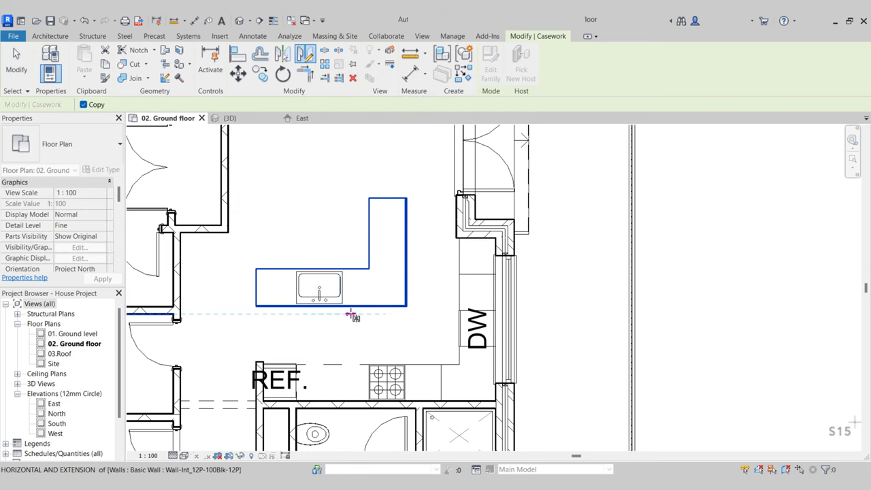
click(352, 314)
click(362, 314)
key(Escape)
click(372, 306)
key(Delete)
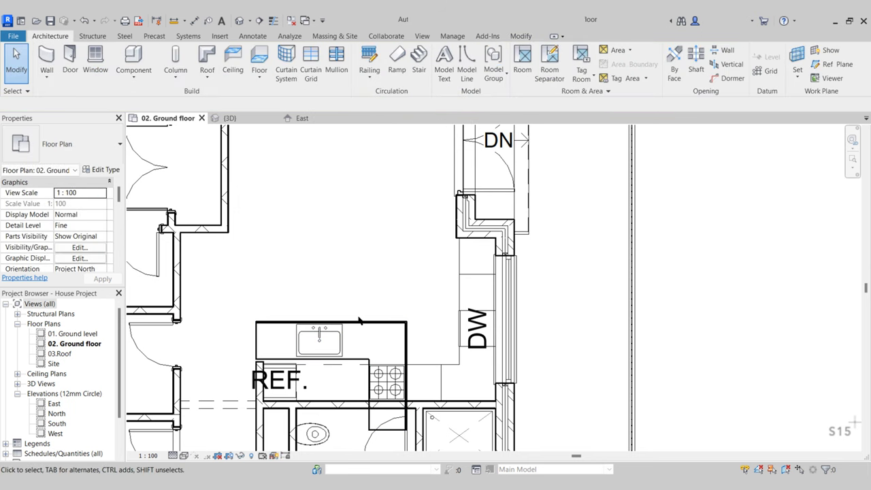
- Rotate the mirrored counter top 90° clockwise so its sink leg runs parallel to the dishwasher wall
click(360, 321)
click(283, 73)
click(348, 193)
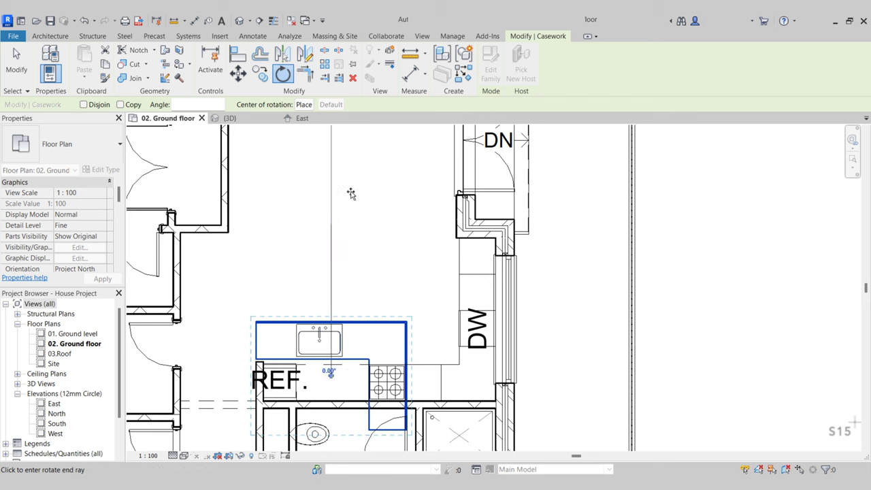
click(589, 387)
- Move the counter top onto the base cabinets, bringing its outer corner to the inside corner of the kitchen walls
middle_drag(396, 242, 407, 223)
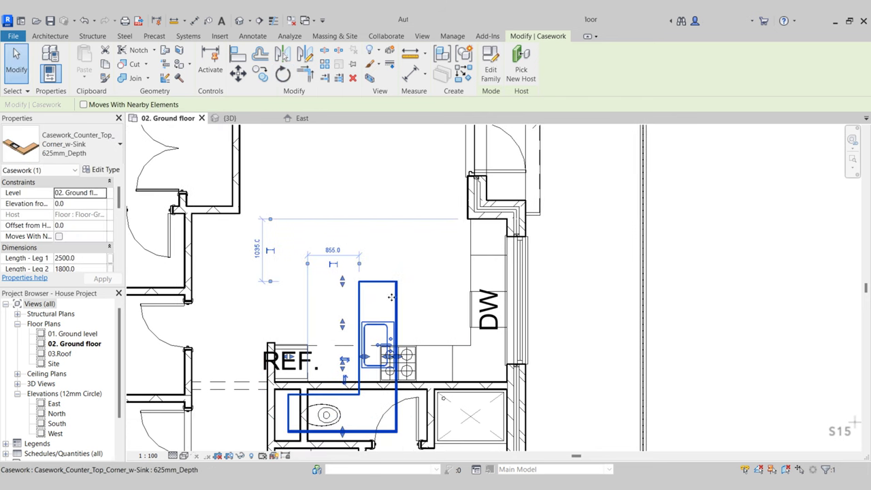
drag(407, 222, 431, 252)
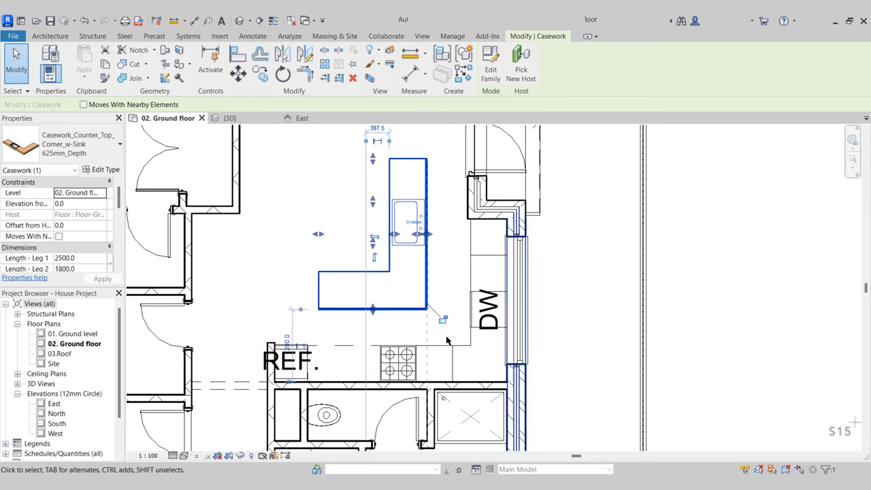
scroll(439, 318, up, 4)
click(242, 75)
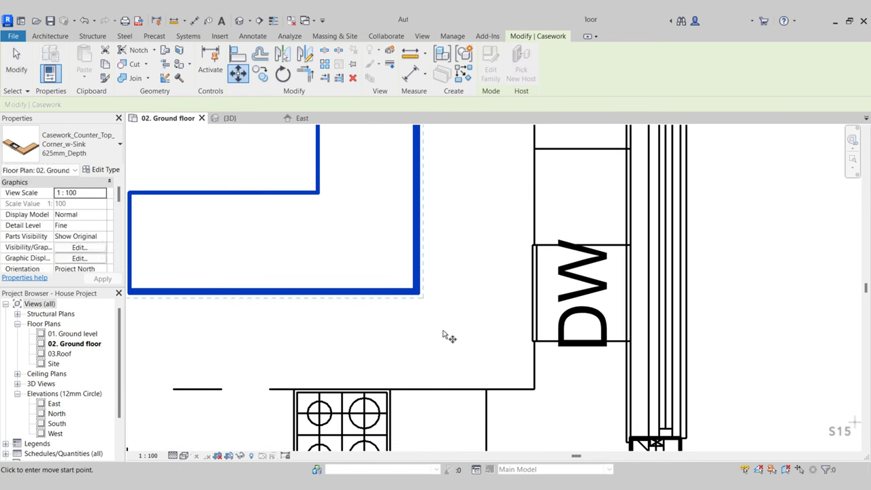
click(418, 296)
scroll(445, 310, down, 1)
middle_drag(445, 312, 358, 233)
scroll(473, 346, up, 2)
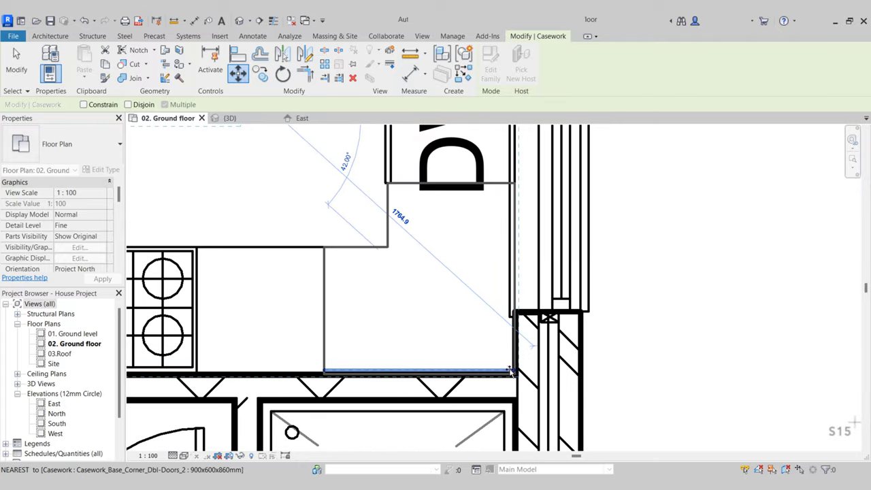
scroll(510, 371, up, 2)
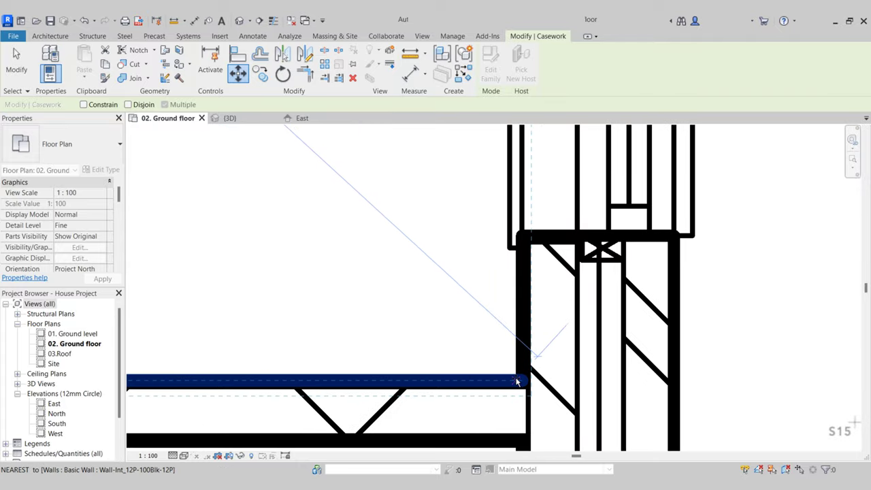
click(517, 382)
key(Escape)
scroll(418, 253, down, 3)
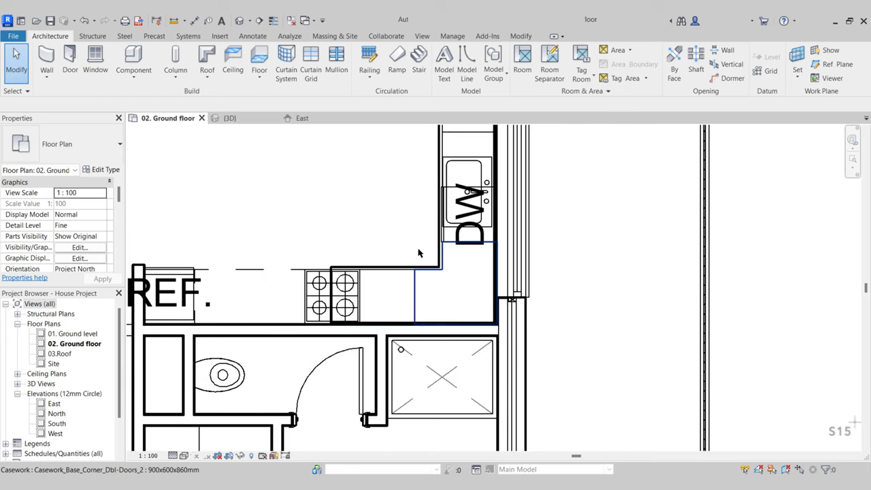
- With thin lines shown temporarily, move the counter top so its outer corner meets the corner base cabinet's back corner
click(436, 266)
scroll(438, 267, up, 3)
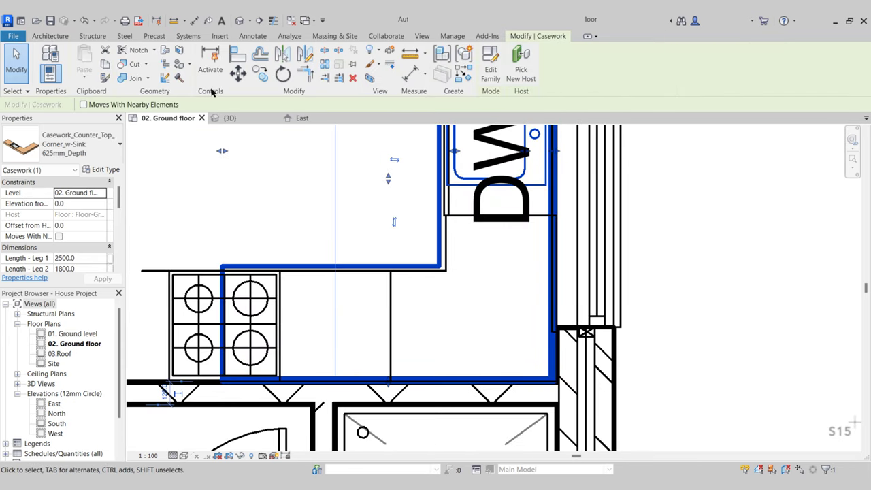
middle_drag(504, 349, 418, 306)
scroll(455, 311, up, 3)
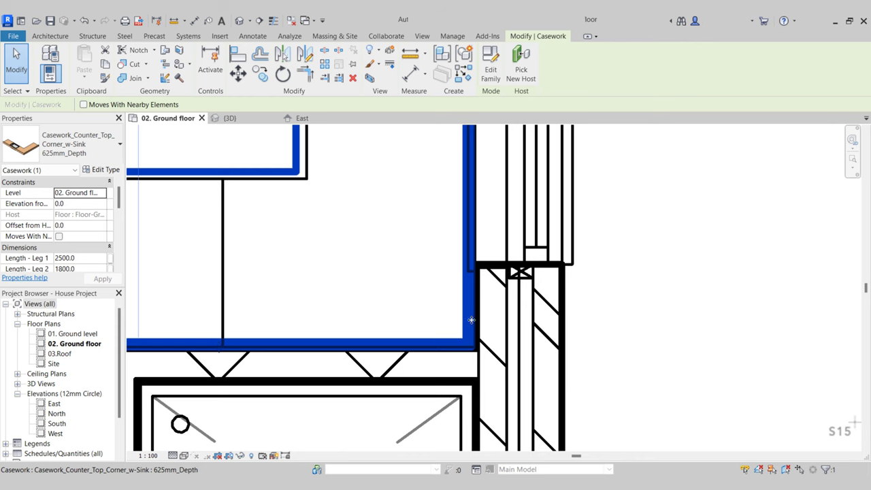
key(Escape)
click(274, 21)
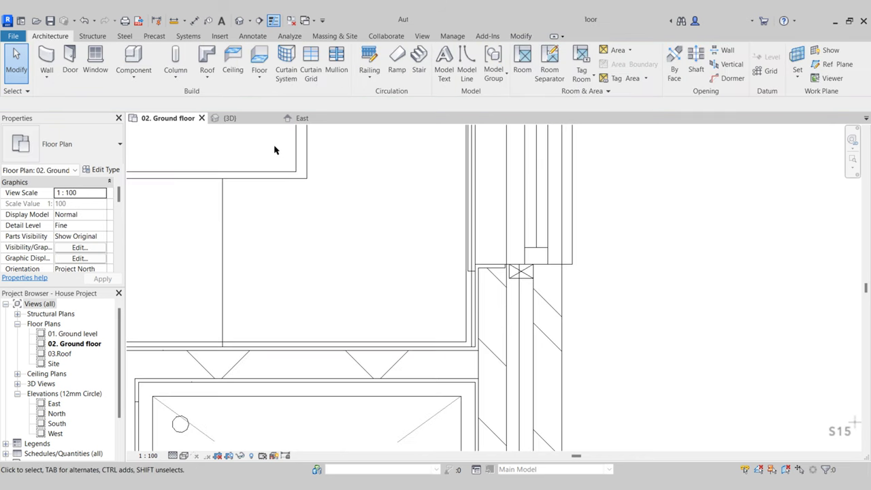
click(293, 156)
key(m)
key(v)
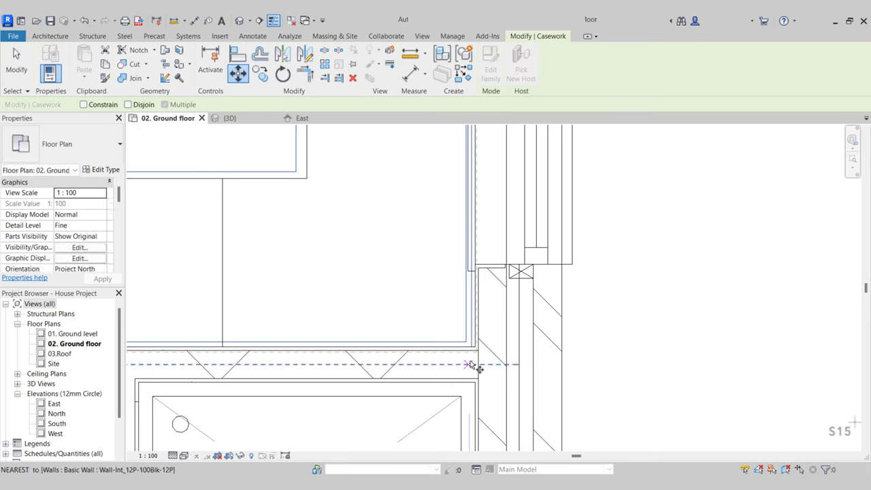
scroll(478, 344, up, 3)
click(480, 334)
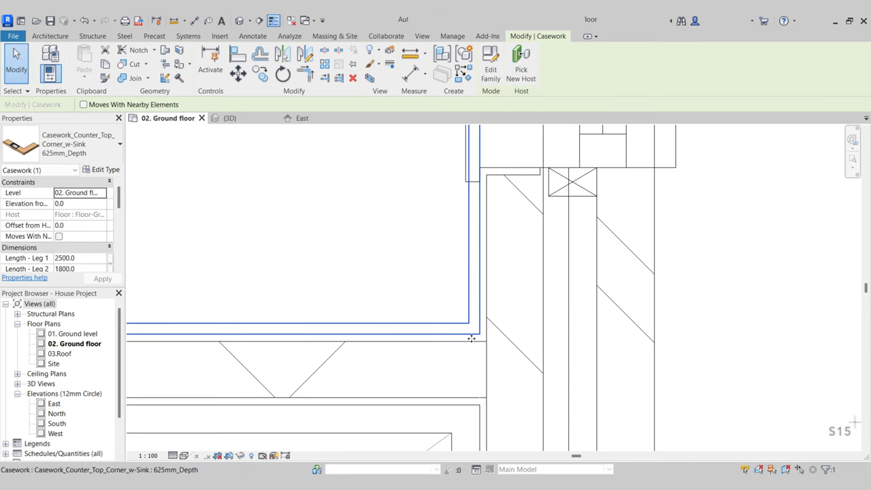
scroll(471, 337, down, 3)
click(394, 202)
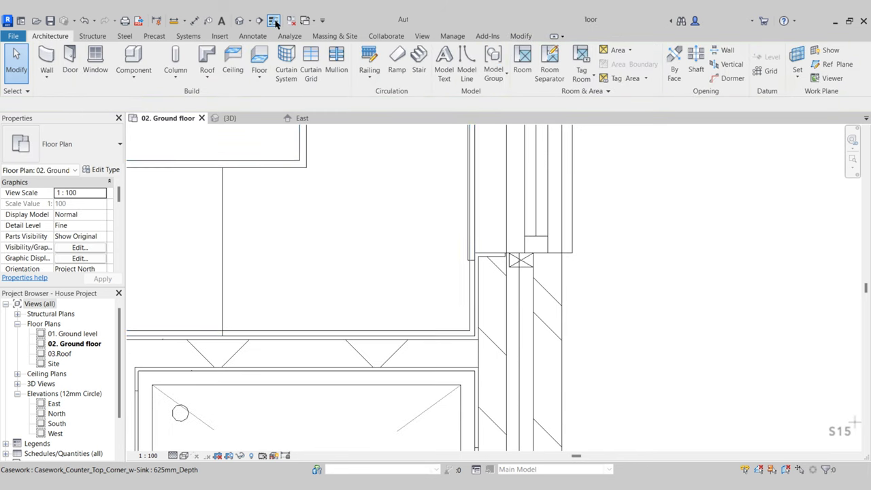
click(273, 21)
- Lengthen the corner counter top's sink leg to 2700 mm so its end meets the wall beyond the last base cabinet
scroll(417, 277, down, 2)
middle_drag(418, 281, 415, 419)
scroll(414, 367, down, 2)
scroll(414, 420, down, 1)
scroll(332, 243, up, 2)
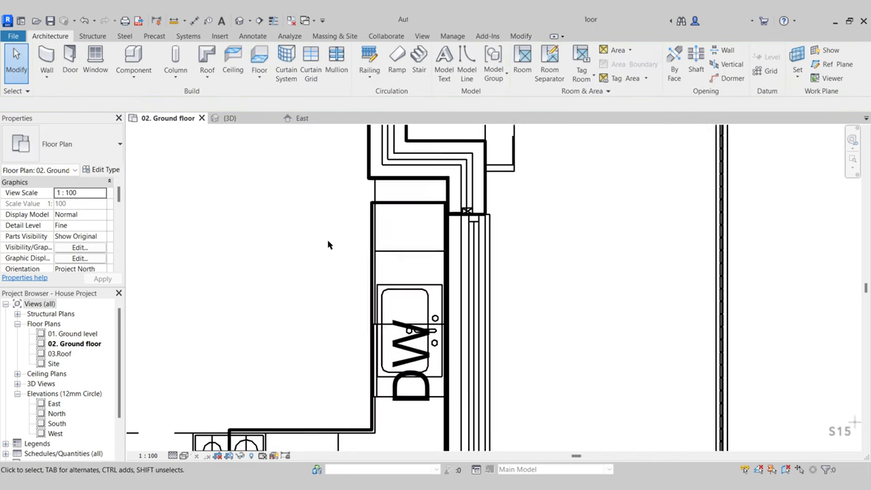
click(400, 199)
scroll(401, 194, up, 2)
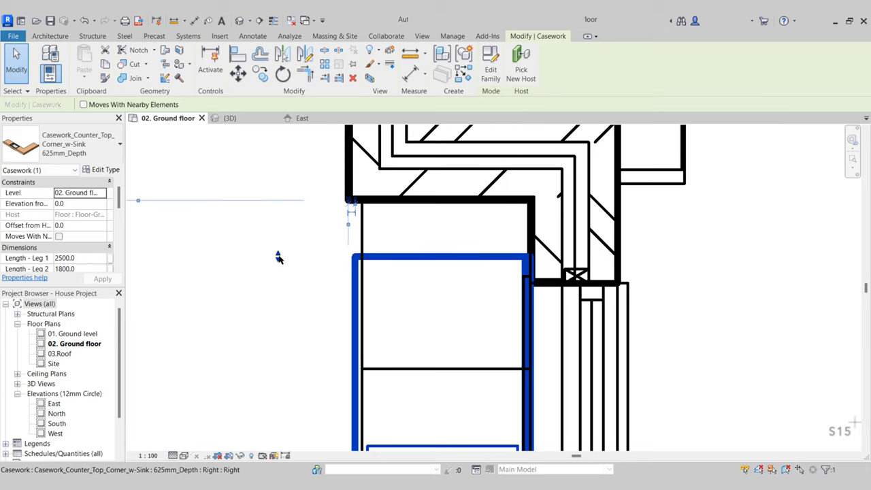
drag(278, 257, 276, 202)
scroll(418, 228, down, 3)
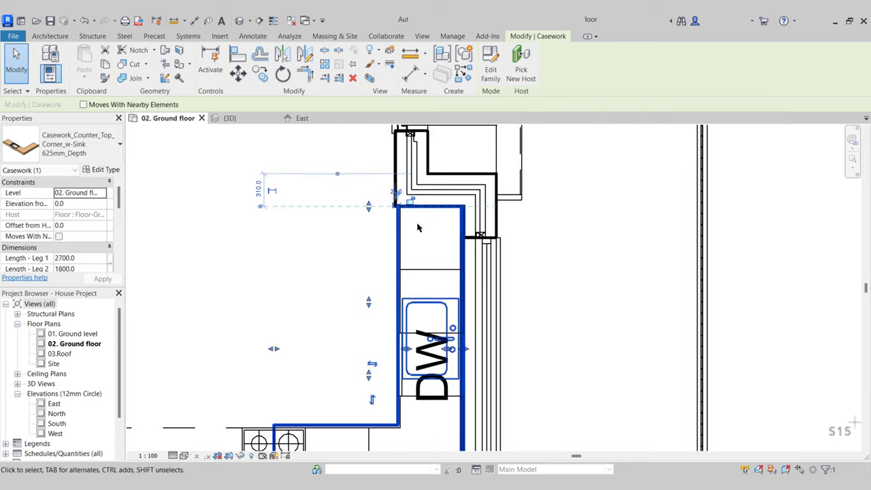
- Shorten the counter top's other leg to about 1497 mm so that it ends at the edge of the stove
scroll(418, 228, down, 1)
middle_drag(326, 384, 382, 271)
scroll(370, 278, up, 5)
scroll(361, 281, down, 3)
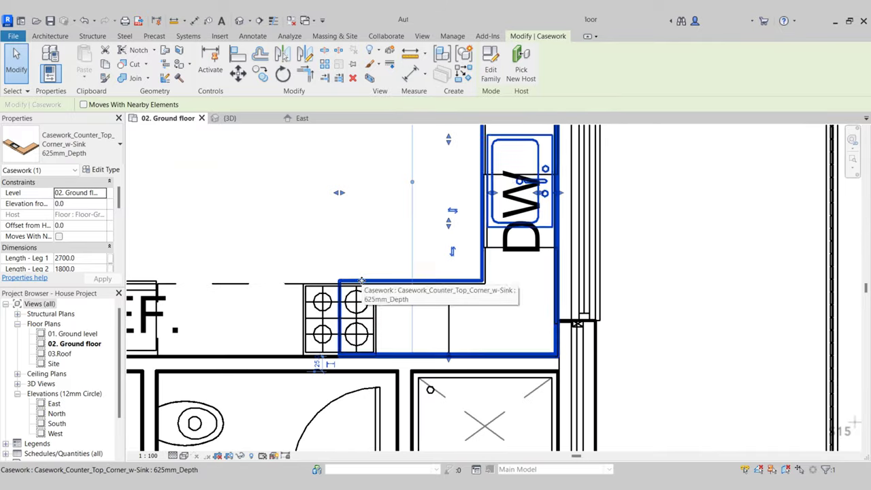
scroll(360, 218, up, 2)
drag(340, 188, 384, 187)
scroll(392, 299, up, 3)
scroll(385, 256, down, 1)
scroll(388, 233, down, 1)
middle_drag(385, 233, 379, 247)
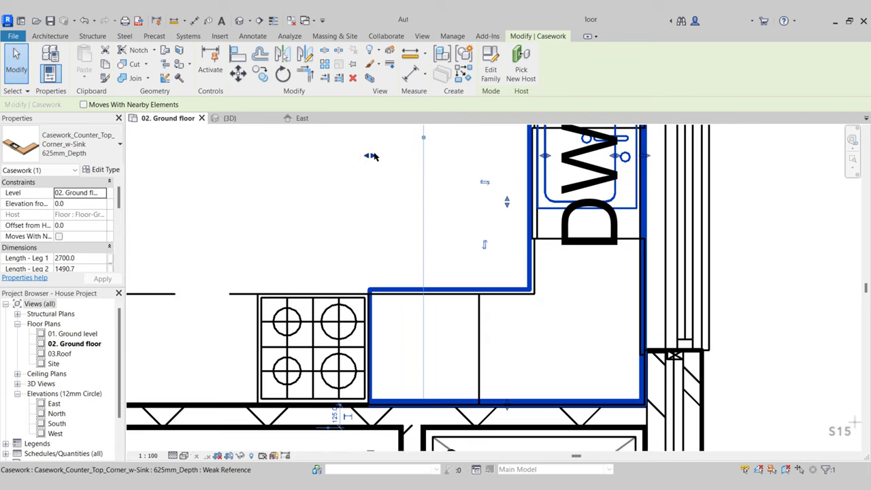
drag(373, 156, 368, 158)
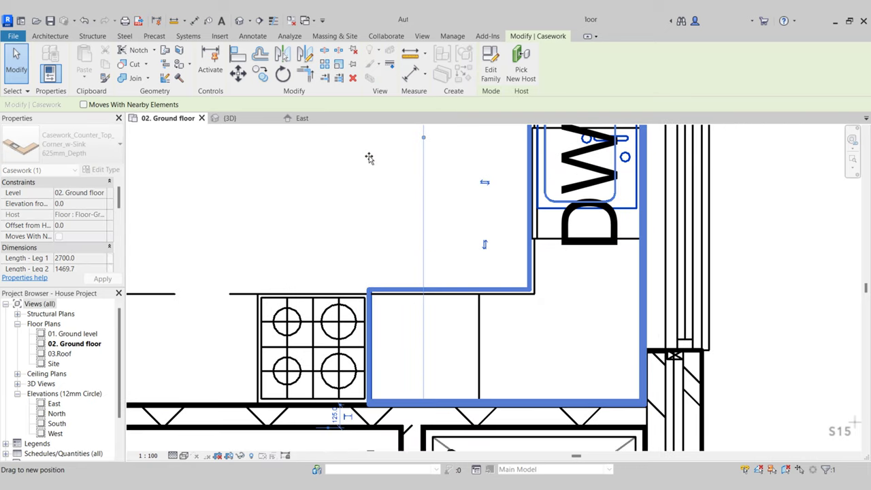
key(Escape)
- Check the sink against the dishwasher in 3D and shift the sink along the counter, over the adjacent base cabinet
scroll(376, 208, down, 1)
middle_drag(376, 208, 258, 336)
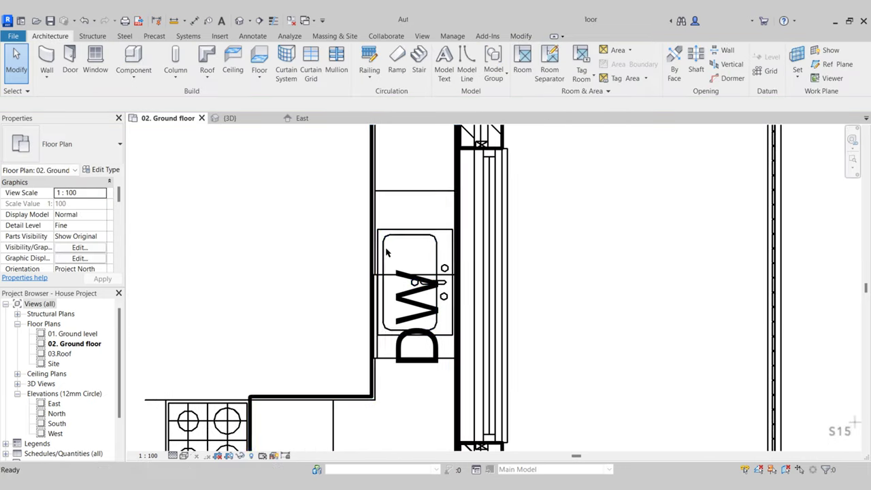
click(231, 118)
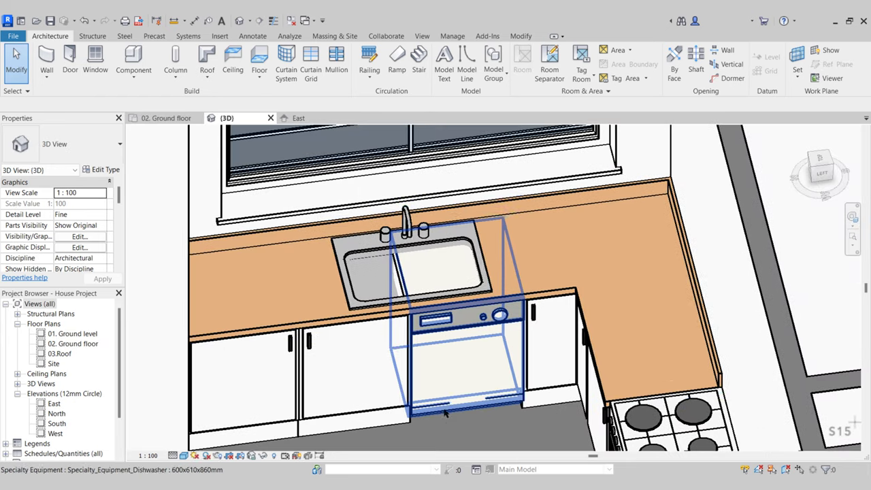
click(402, 245)
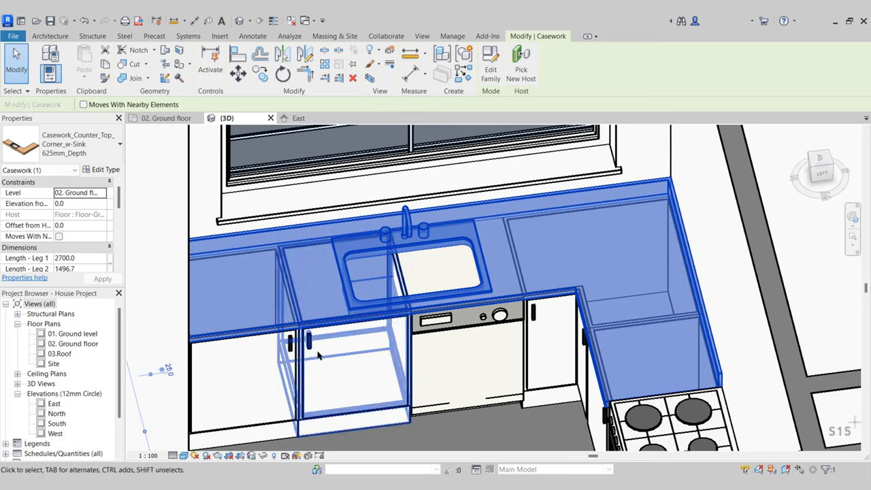
key(Escape)
click(175, 120)
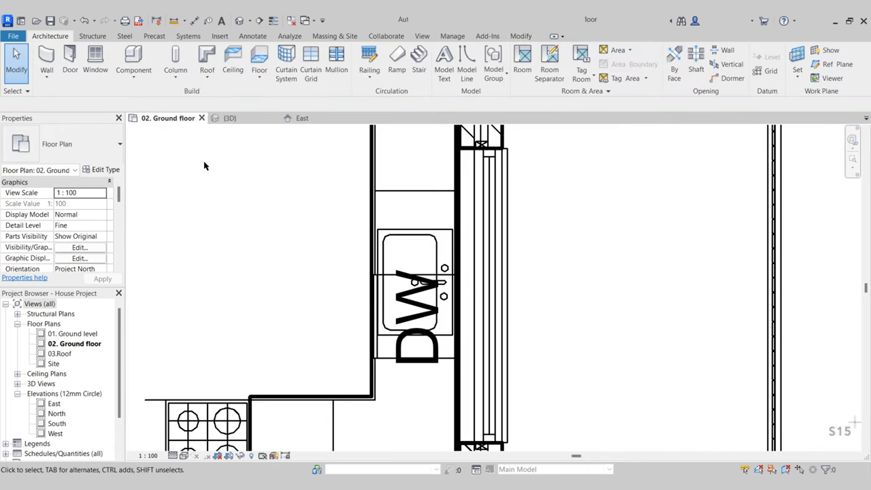
click(413, 237)
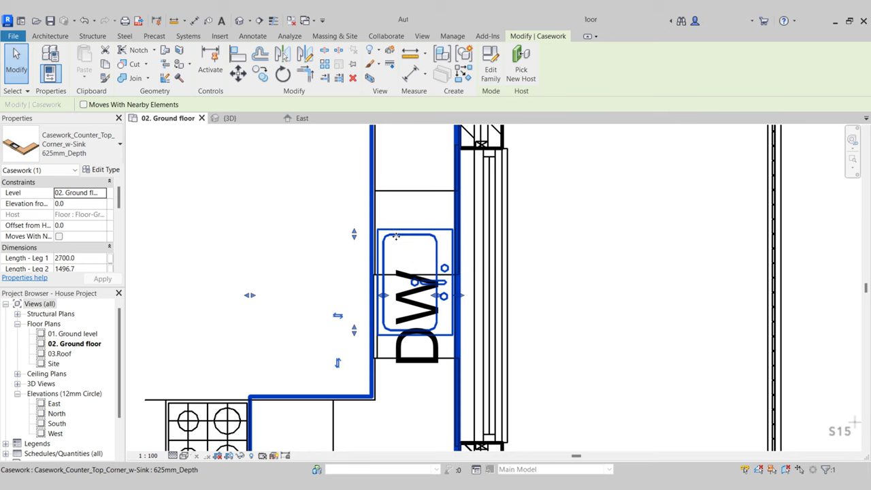
scroll(382, 230, up, 2)
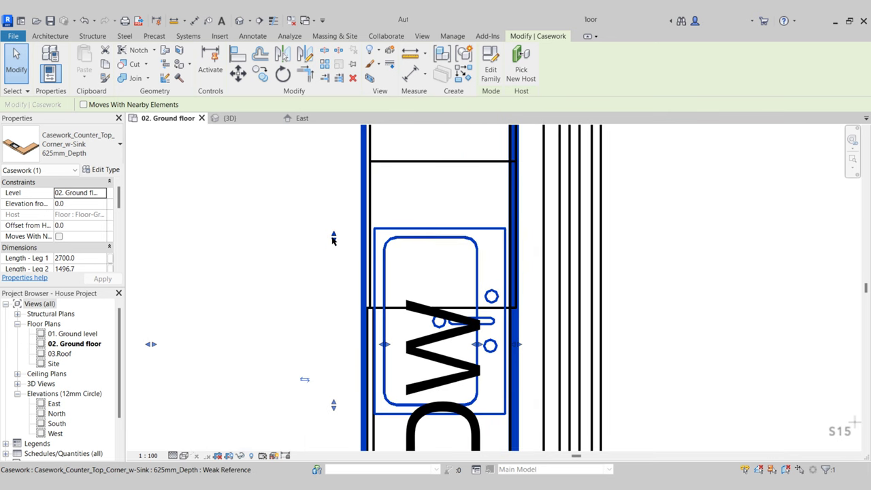
click(332, 237)
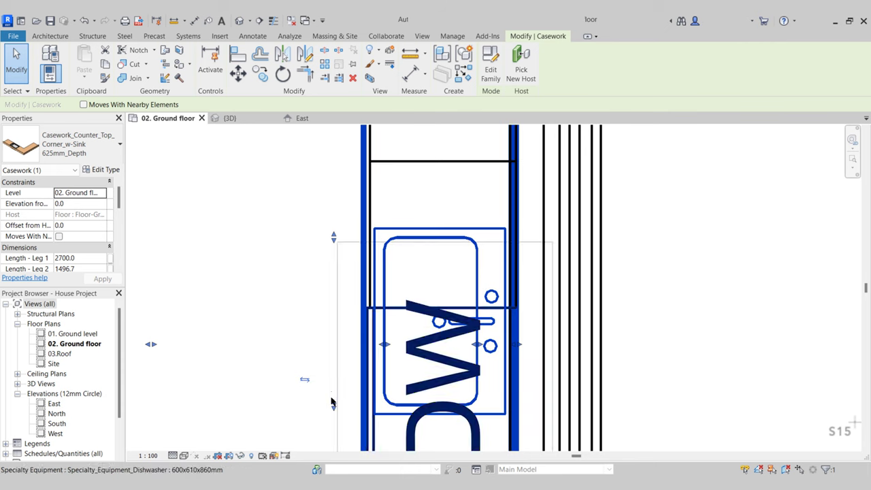
drag(334, 238, 333, 154)
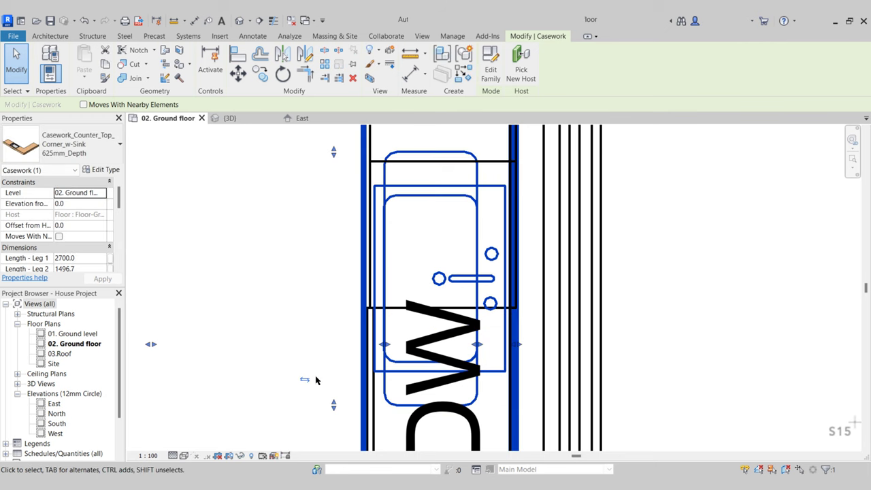
drag(334, 388, 333, 321)
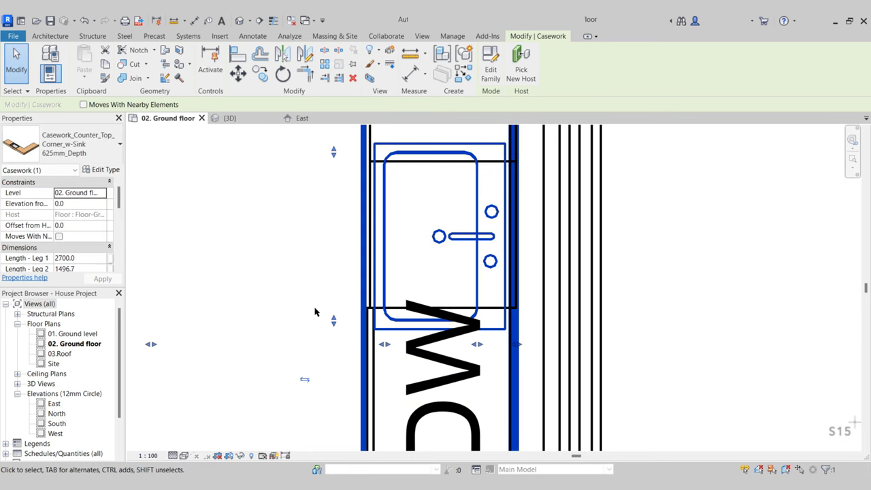
scroll(323, 275, down, 2)
drag(330, 215, 330, 335)
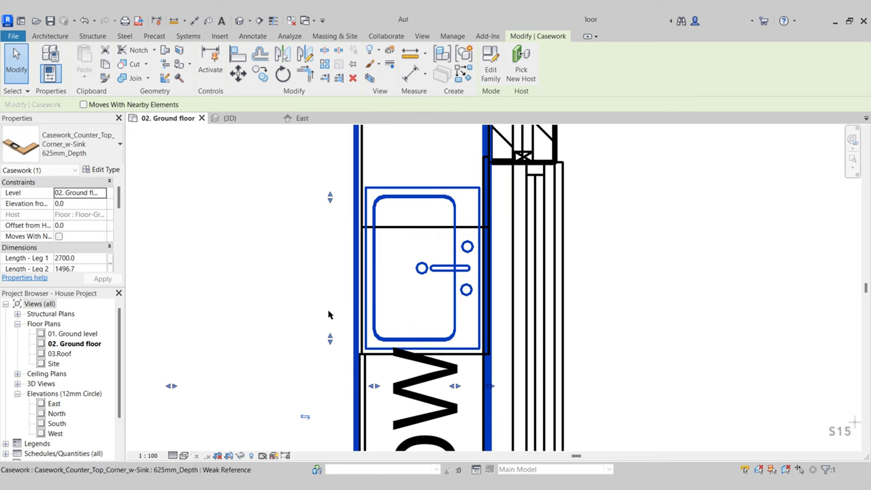
key(Escape)
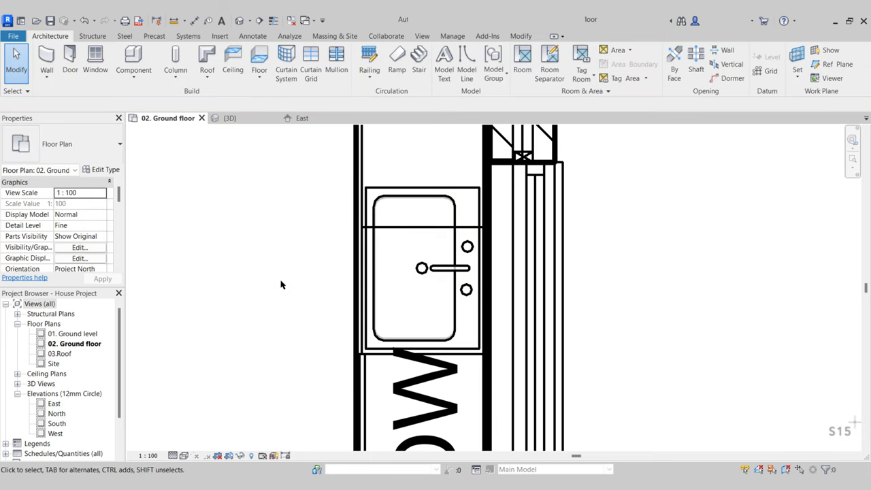
- Examine the counter top and the repositioned sink from several angles in the 3D view
click(229, 118)
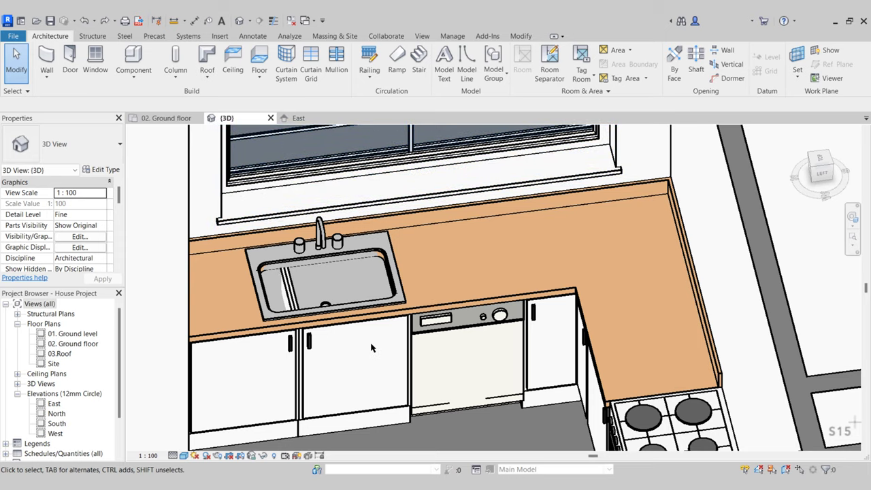
mouse_move(371, 346)
shift+middle_down()
mouse_move(357, 350)
mouse_move(358, 340)
shift+middle_up()
scroll(357, 288, up, 2)
shift+middle_drag(297, 262, 507, 278)
scroll(412, 212, down, 2)
shift+middle_drag(428, 296, 453, 204)
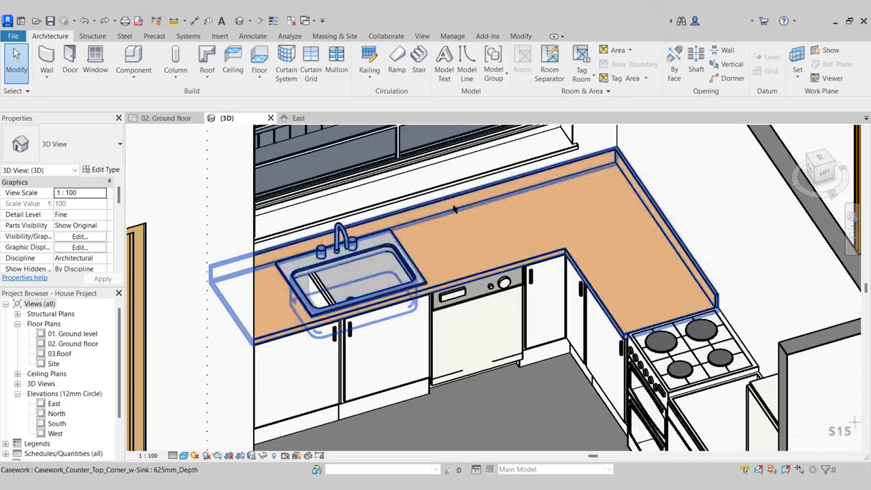
click(453, 204)
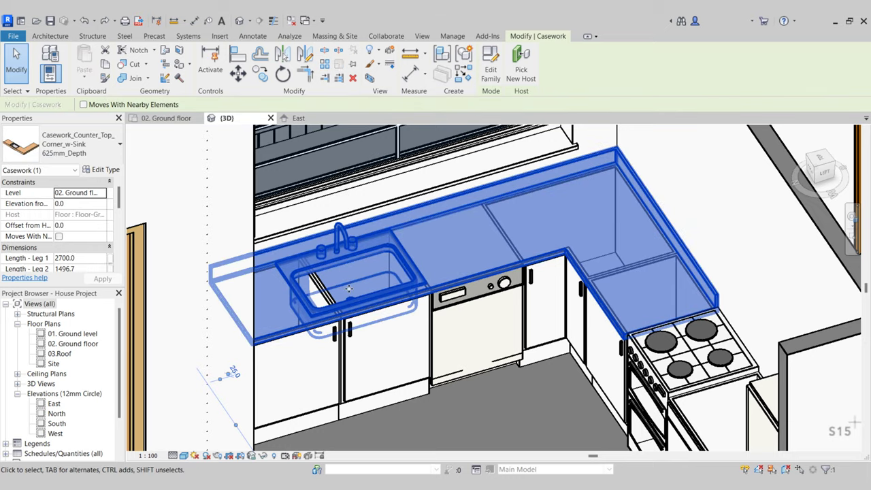
shift+middle_drag(349, 300, 367, 252)
scroll(357, 291, up, 2)
key(Escape)
scroll(377, 239, up, 3)
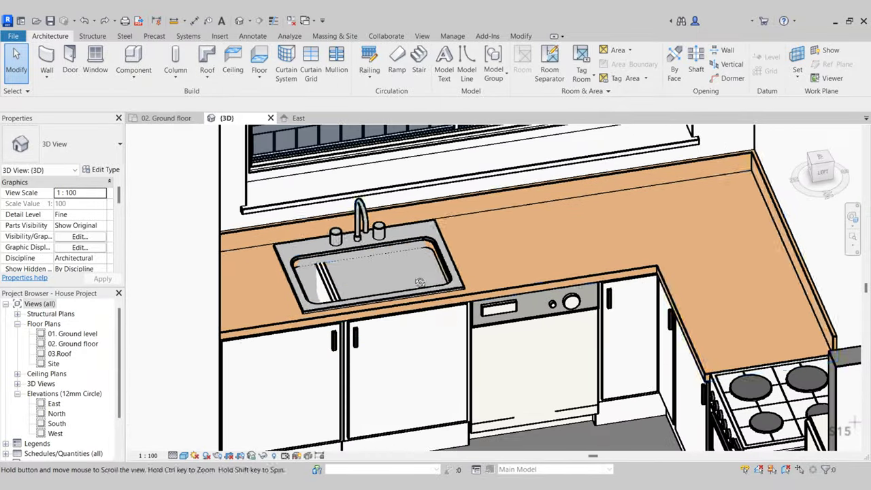
scroll(368, 252, down, 1)
shift+middle_drag(367, 251, 441, 249)
scroll(408, 243, down, 1)
- Delete the corner counter top with sink and return to the kitchen area of the ground floor plan
click(406, 247)
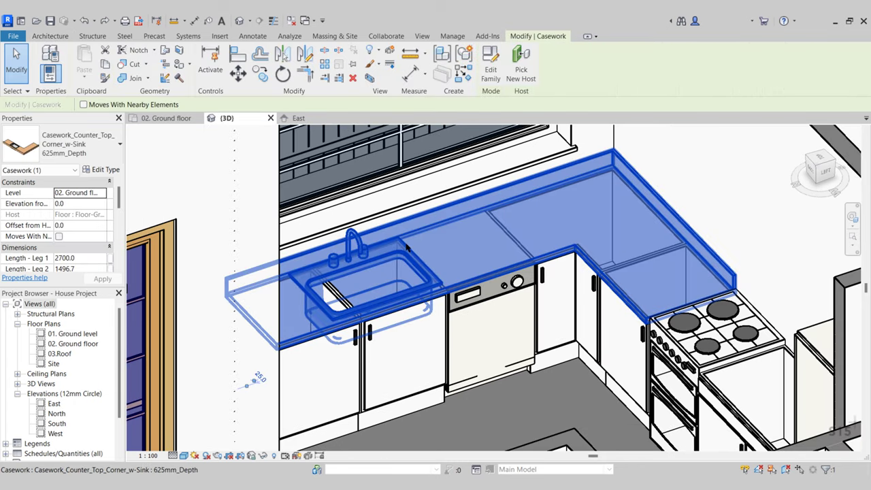
key(Delete)
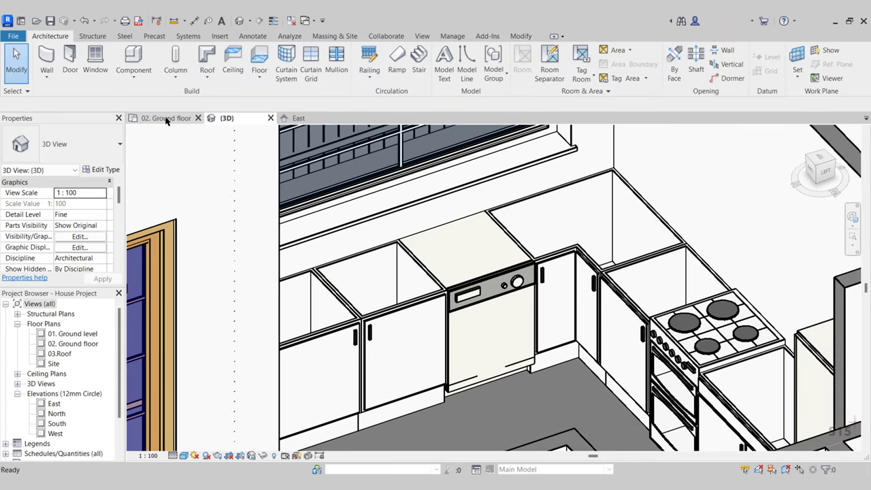
click(166, 120)
scroll(358, 255, down, 5)
middle_drag(340, 262, 418, 255)
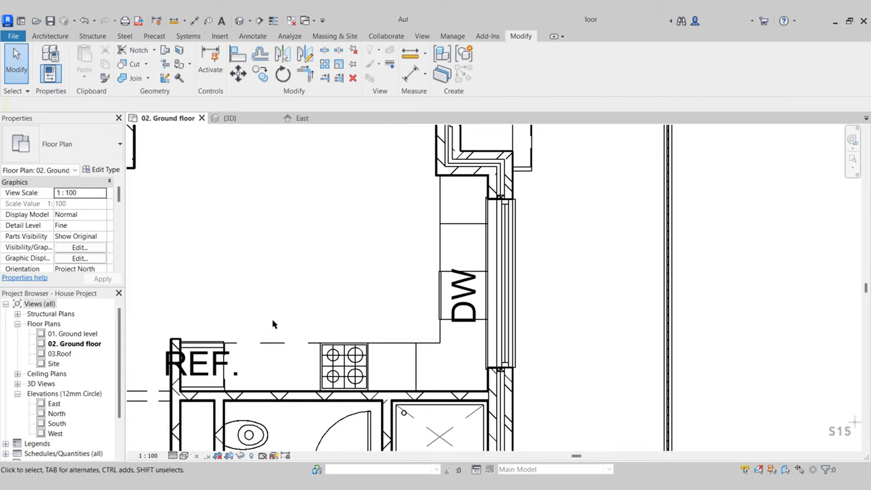
middle_drag(284, 330, 311, 329)
scroll(313, 329, up, 1)
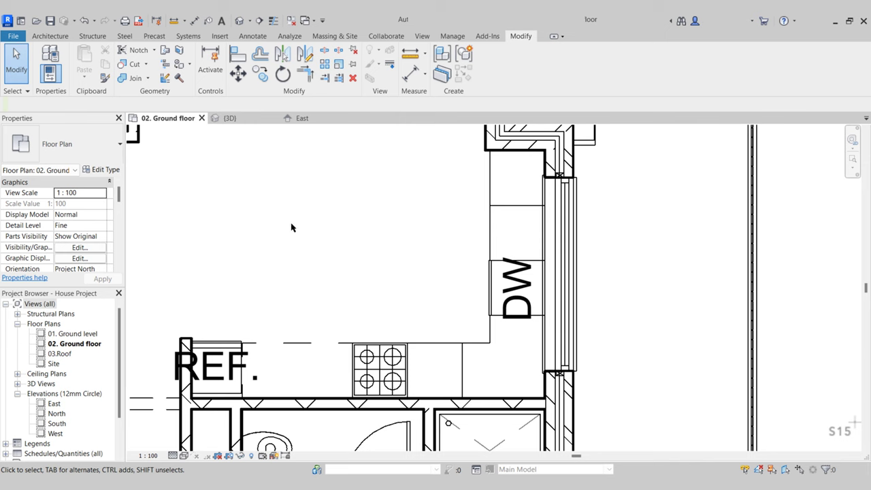
- Start an in-place mass named "Counter top"
click(332, 37)
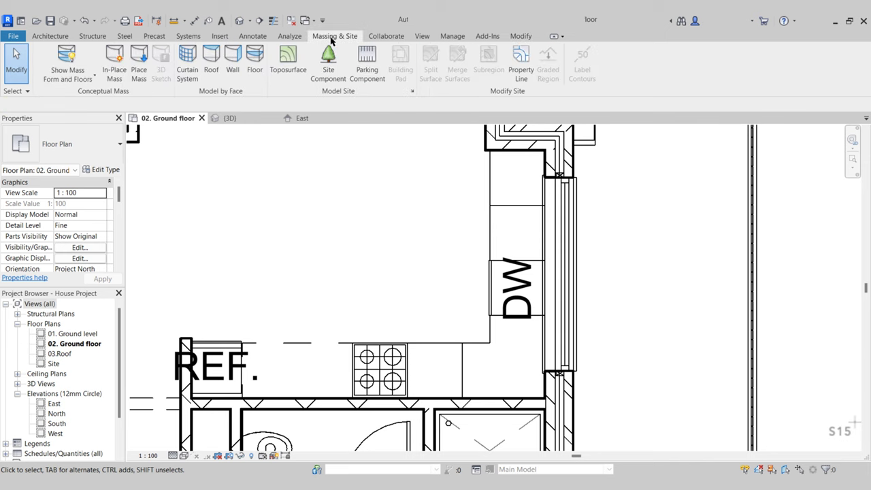
click(114, 75)
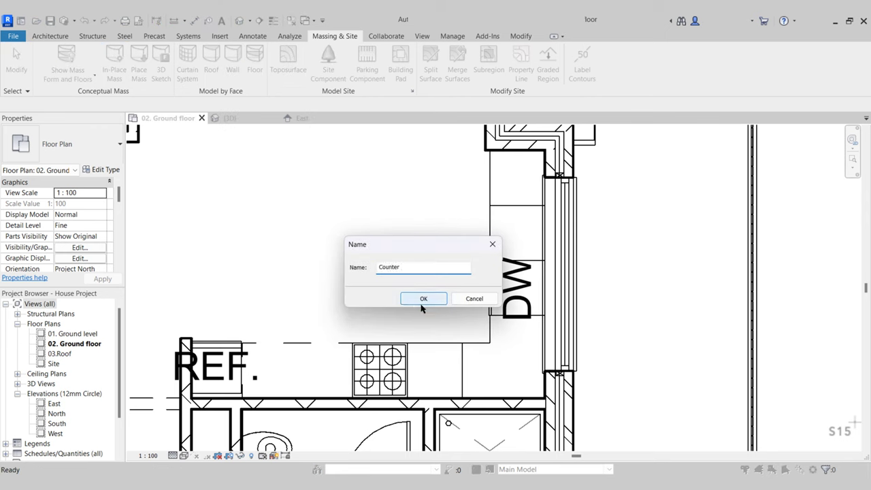
text(Counter top)
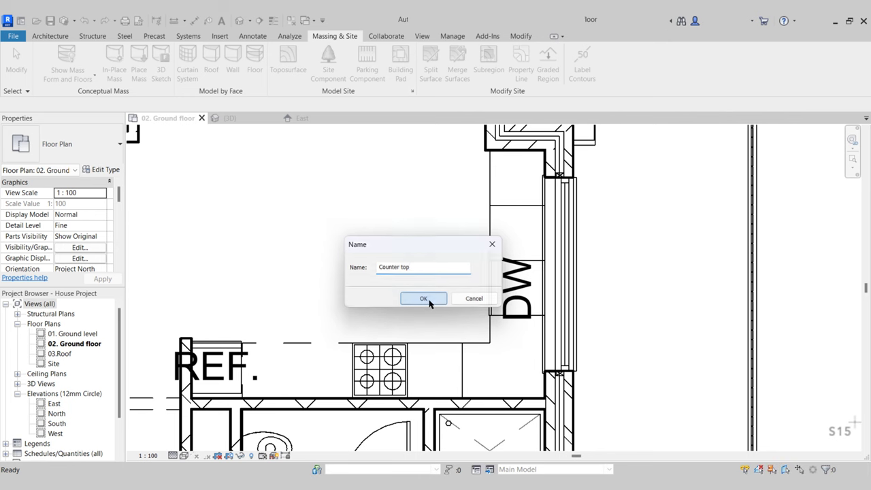
click(423, 298)
scroll(301, 340, up, 3)
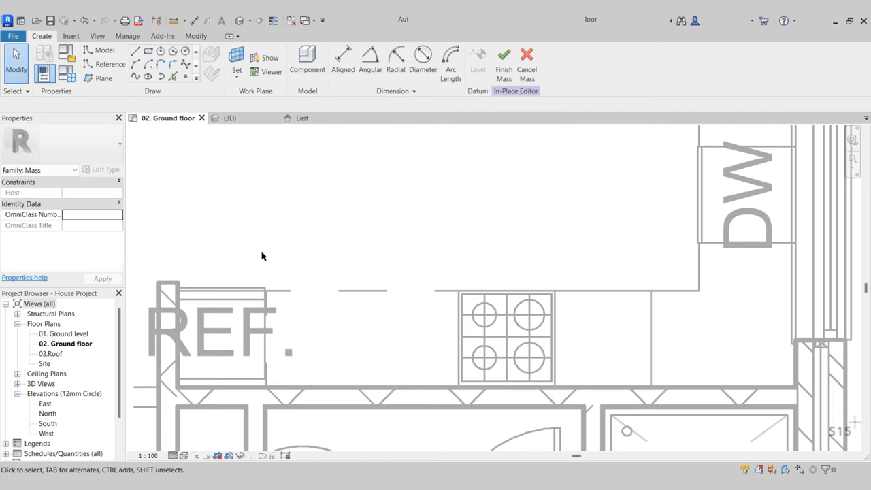
- Draw a rectangle about 1210 × 600 mm between the refrigerator and the stove, from the wall to the cabinet front line
click(148, 54)
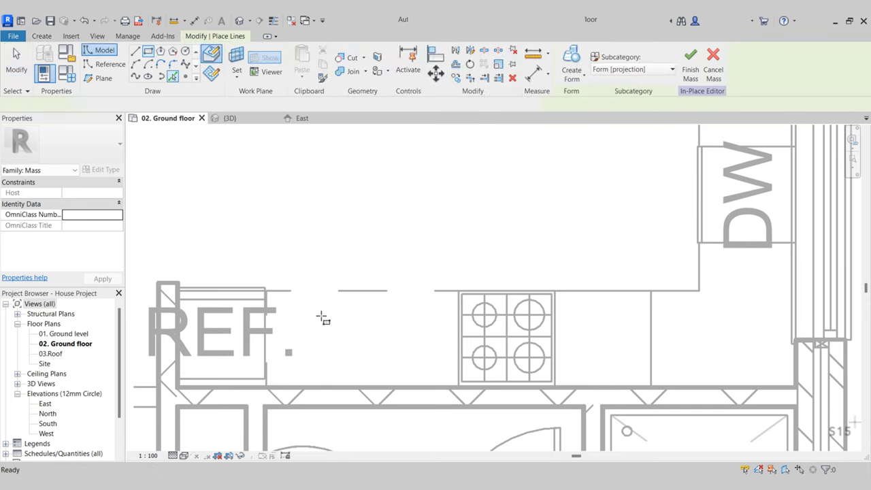
scroll(261, 389, up, 4)
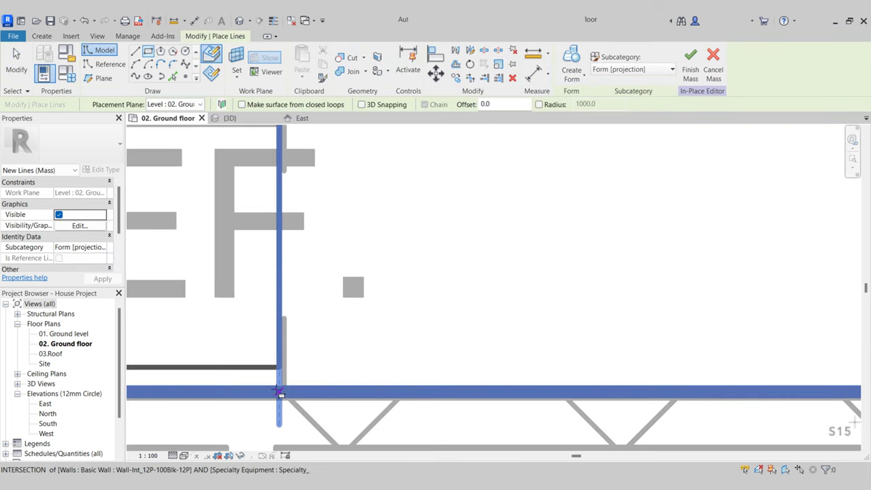
click(279, 393)
scroll(279, 393, down, 4)
scroll(494, 285, up, 4)
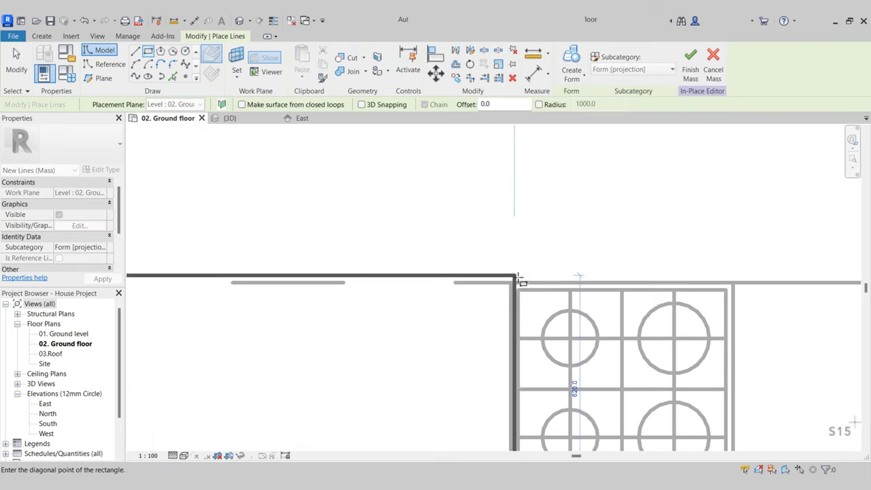
click(511, 282)
scroll(512, 281, down, 3)
key(Escape)
key(Escape)
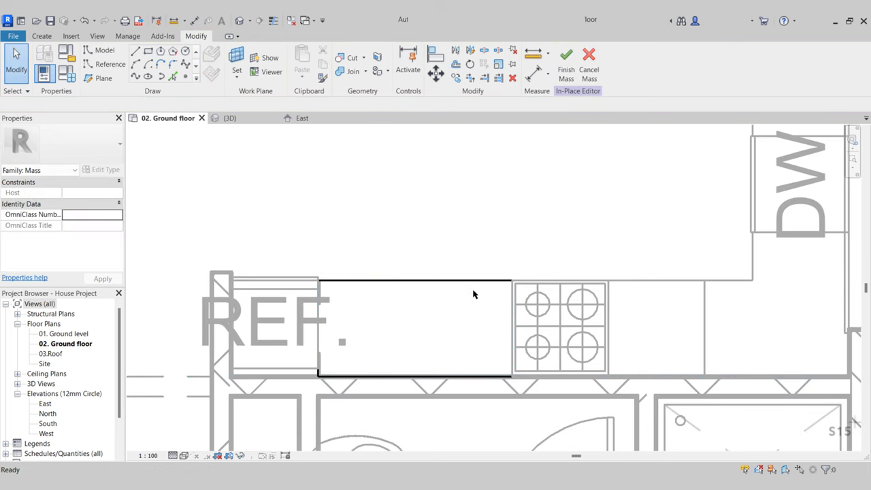
- Move the front edge of the counter top rectangle 50 mm outward, away from the wall and past the cabinet front line
scroll(474, 286, up, 2)
key(Tab)
click(461, 279)
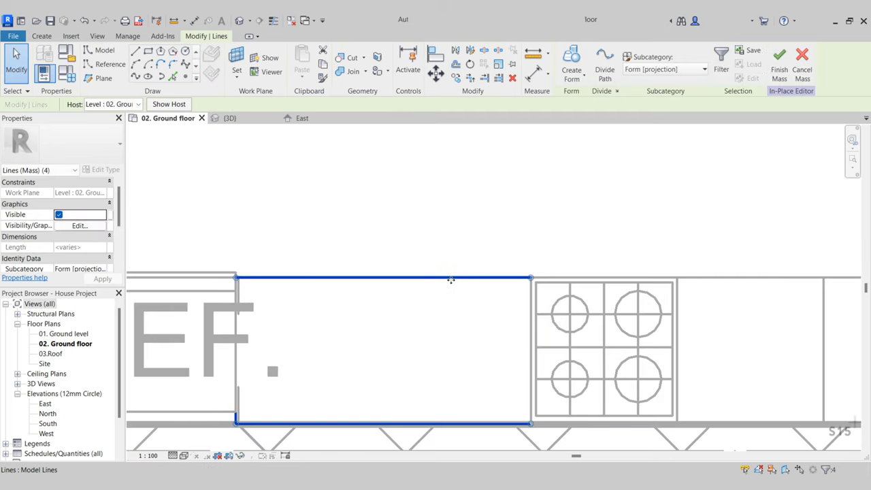
click(450, 279)
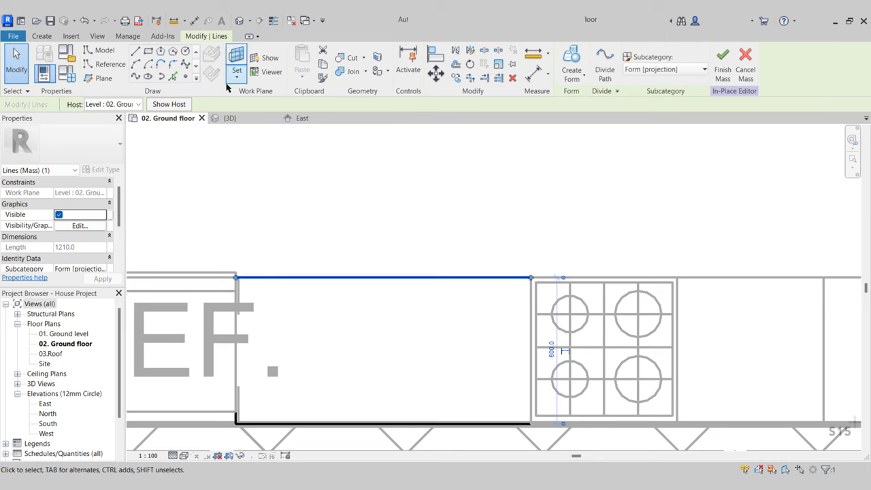
click(435, 72)
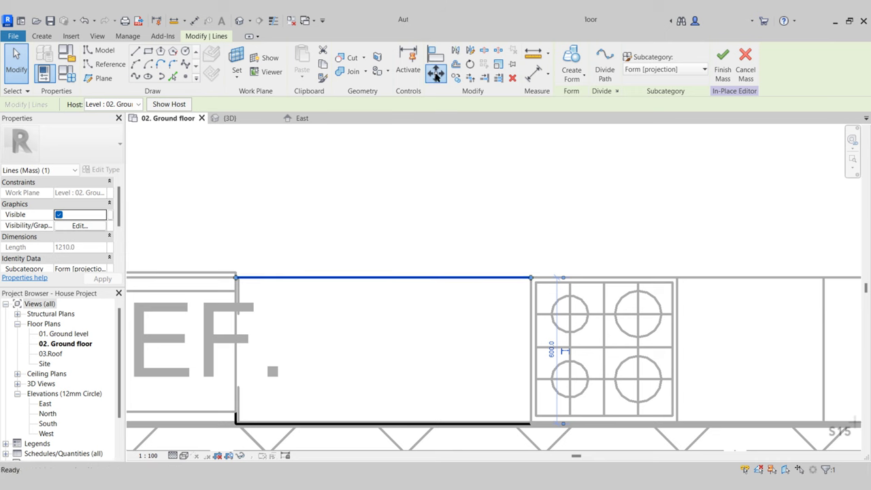
click(414, 279)
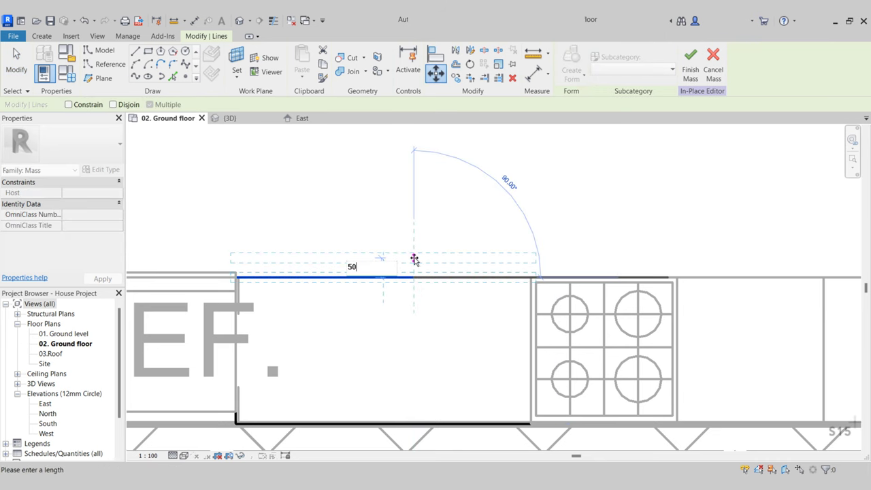
key(Return)
scroll(414, 260, down, 1)
click(437, 251)
- Create a solid form from the counter top rectangle, check it in the 3D view and finish the in-place mass
key(Tab)
click(279, 261)
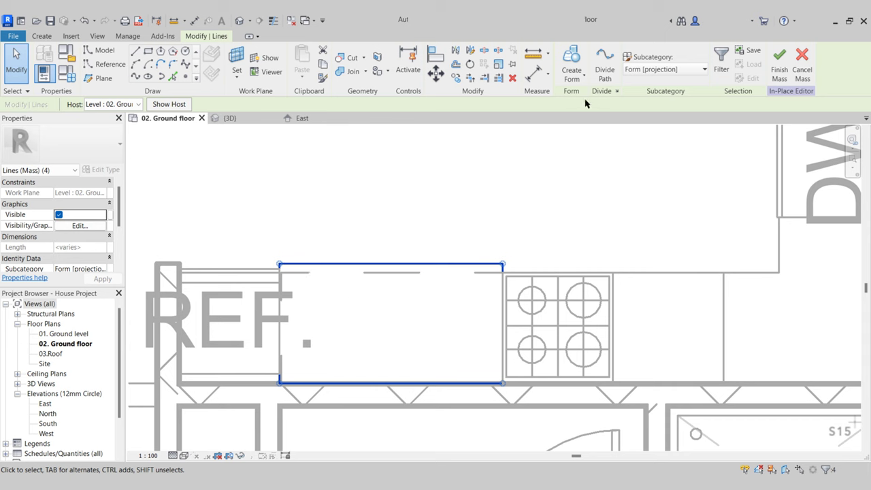
click(575, 60)
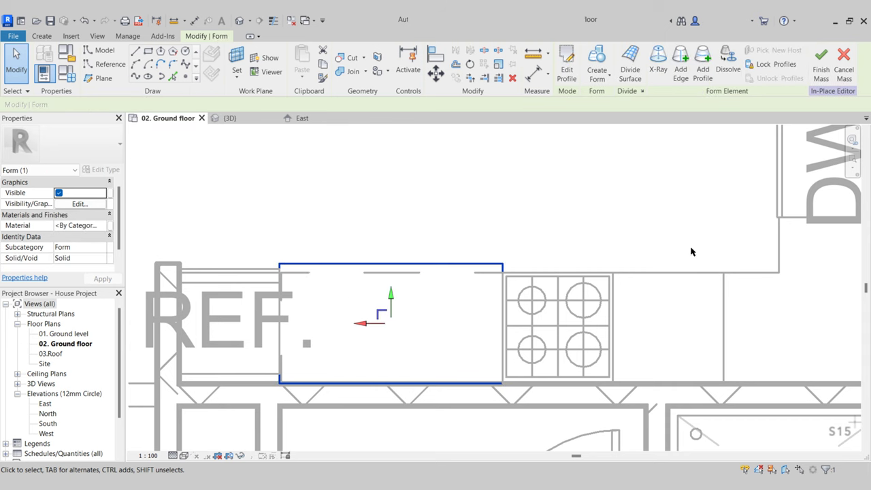
click(250, 117)
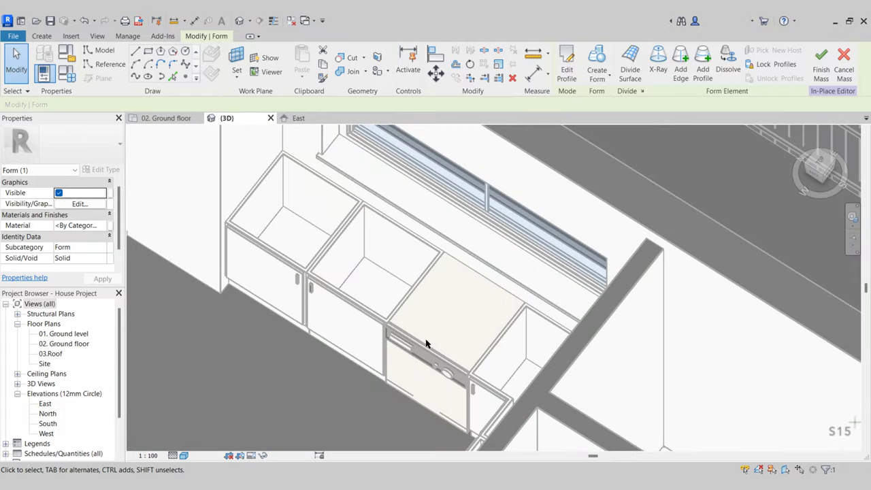
shift+middle_drag(426, 344, 540, 361)
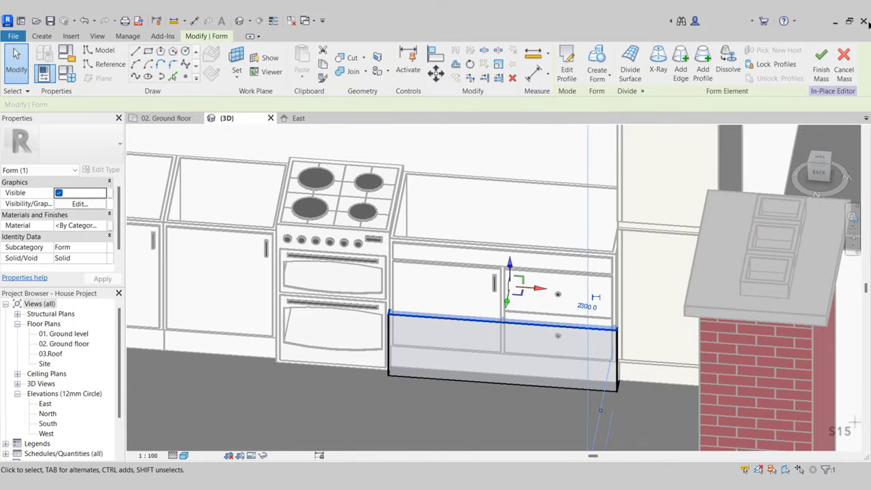
click(822, 73)
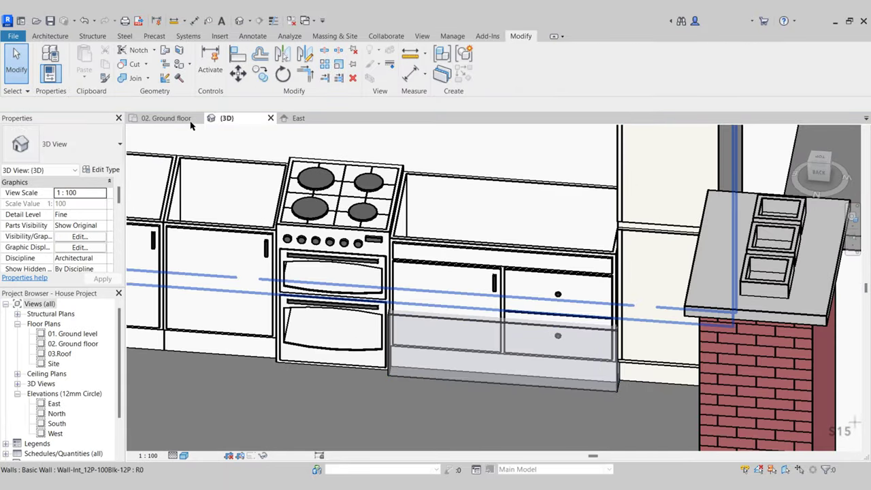
- Inspect the finished counter top mass against the base cabinets in 3D, and return to the kitchen area of the ground floor plan
click(468, 354)
shift+middle_drag(469, 354, 481, 378)
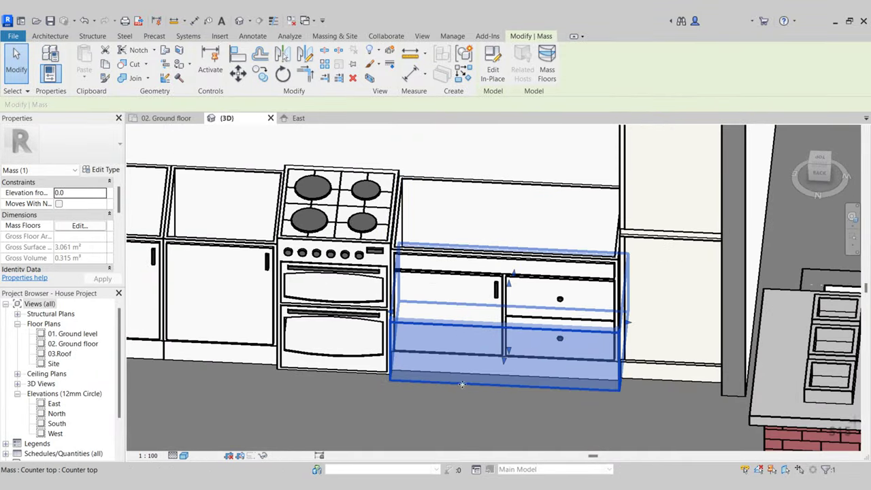
click(171, 119)
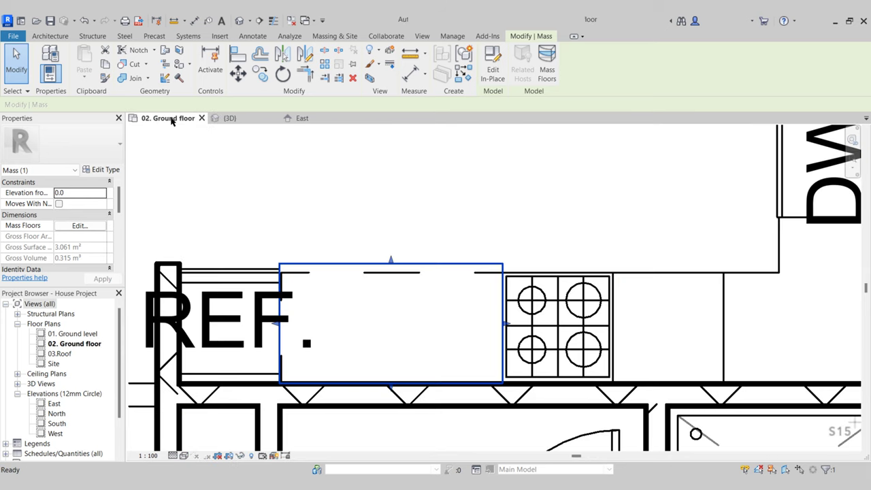
scroll(283, 195, down, 2)
middle_drag(291, 215, 297, 298)
click(318, 248)
middle_drag(239, 219, 238, 288)
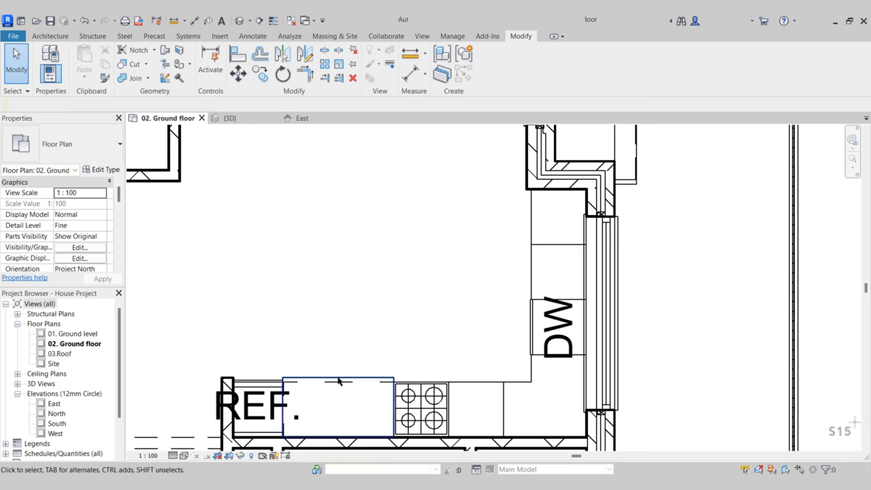
- Place an elevation marker in the kitchen on the ground floor plan, facing the cooker wall
click(422, 36)
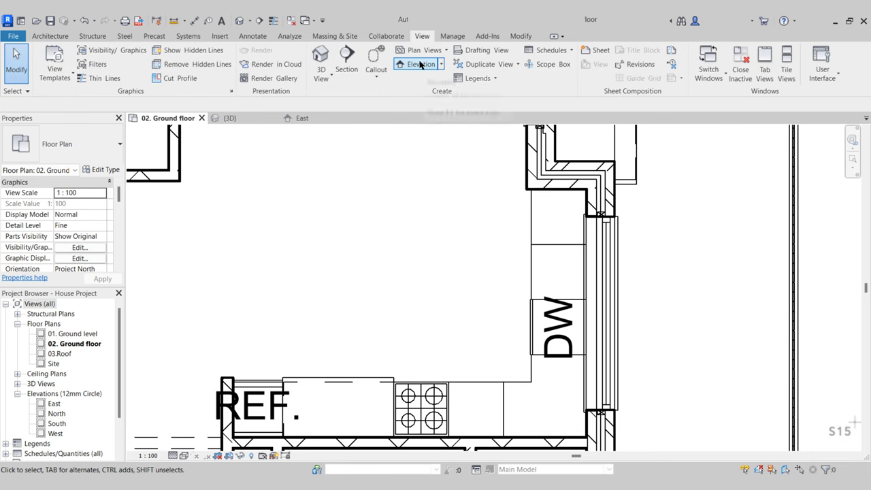
click(421, 64)
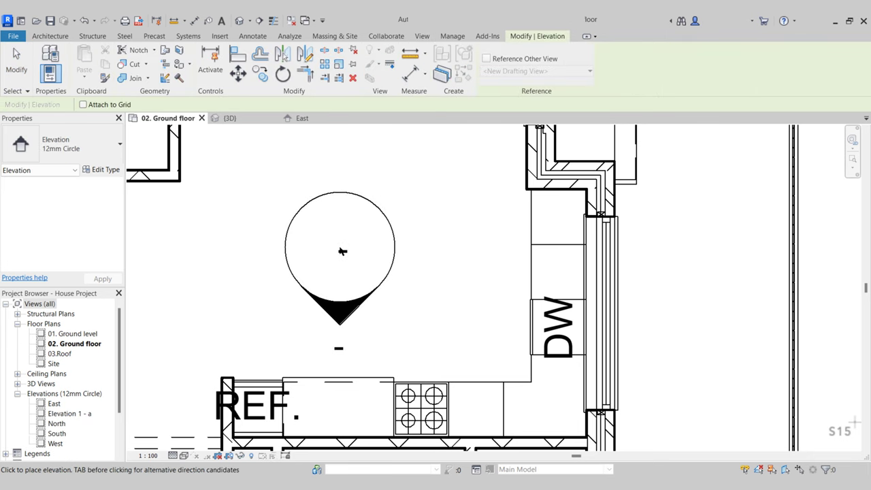
click(343, 252)
key(Escape)
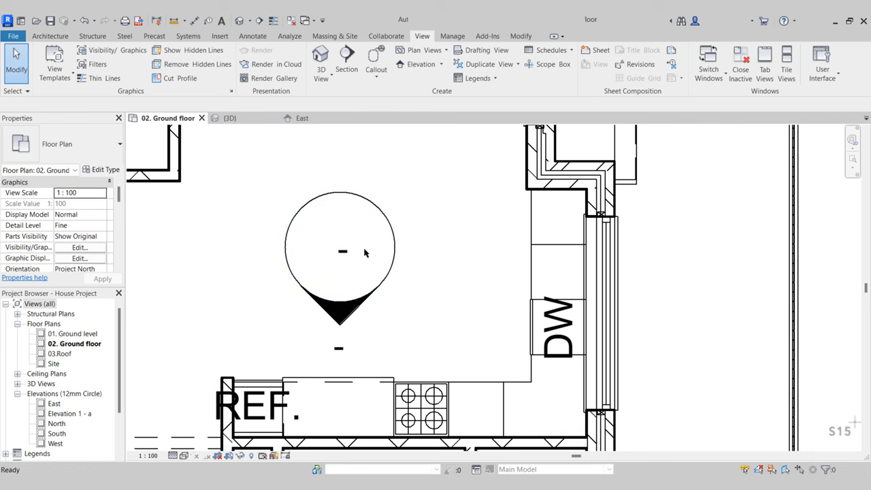
- Add a second elevation view to the kitchen marker, facing the dishwasher and window wall
click(341, 317)
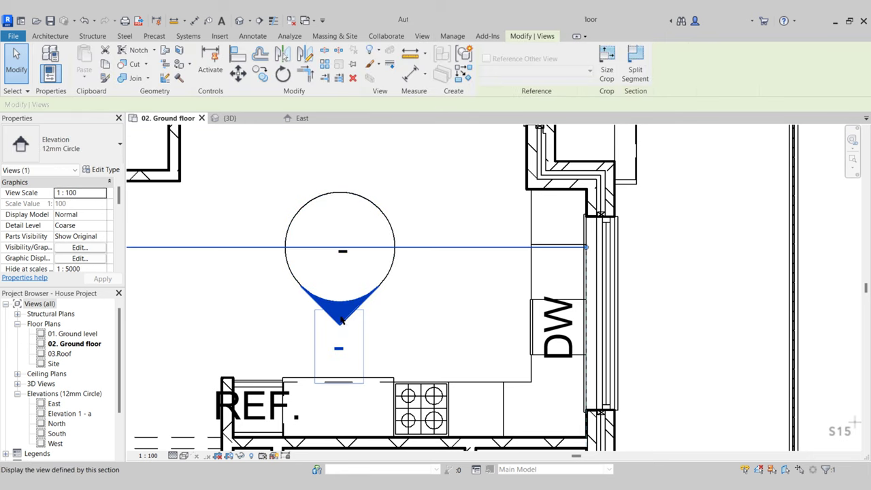
click(381, 214)
click(381, 214)
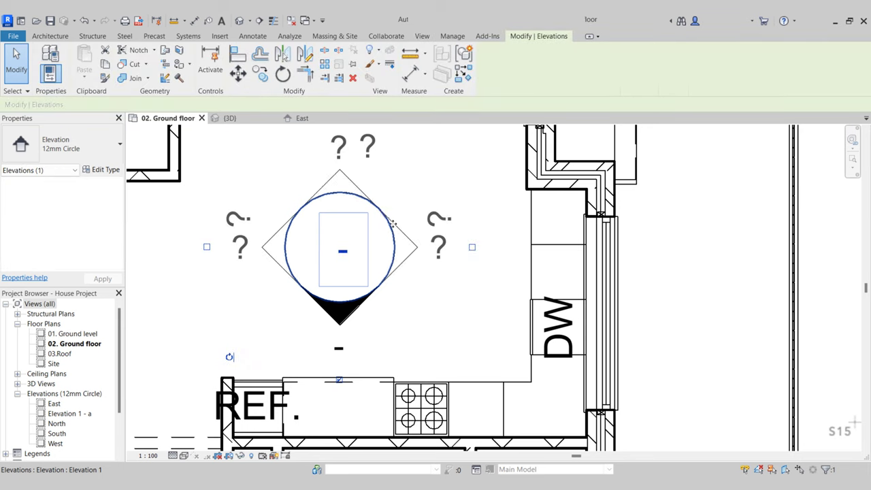
click(473, 248)
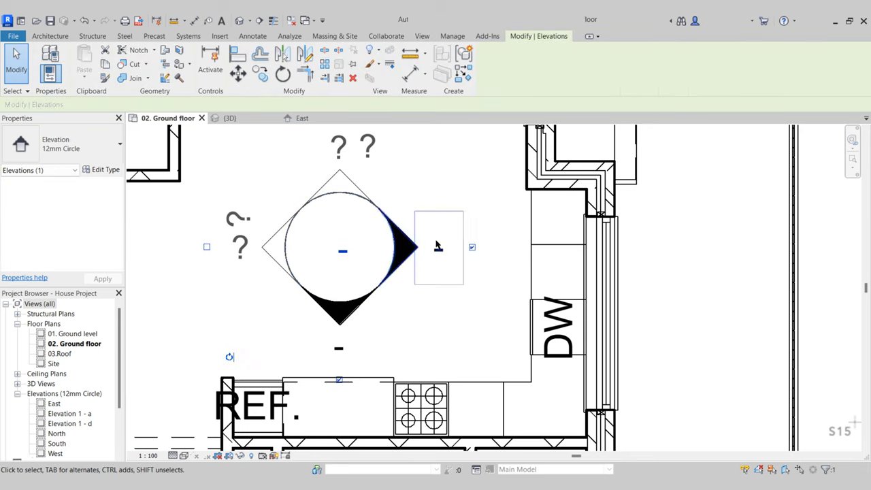
click(379, 330)
- Open the Elevation 1 - a view and widen its crop region past the kitchen window wall
double_click(339, 340)
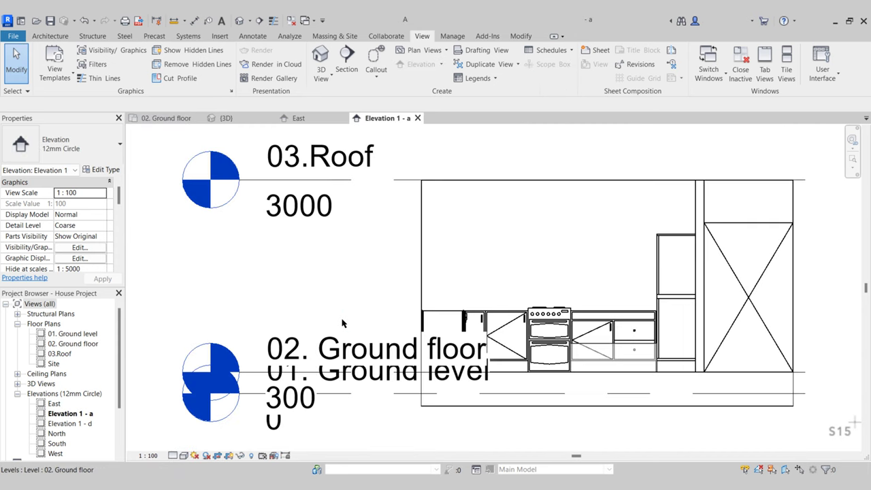
click(422, 268)
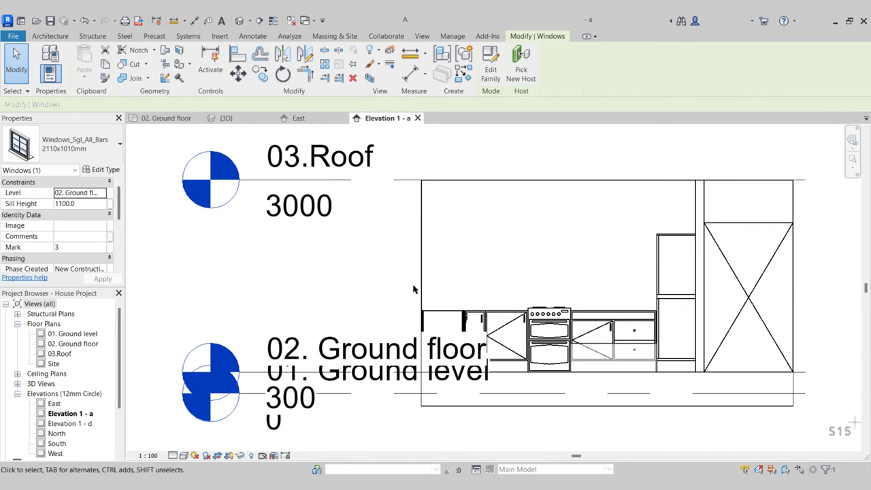
click(439, 179)
drag(421, 293, 362, 296)
click(591, 286)
middle_drag(601, 297, 476, 297)
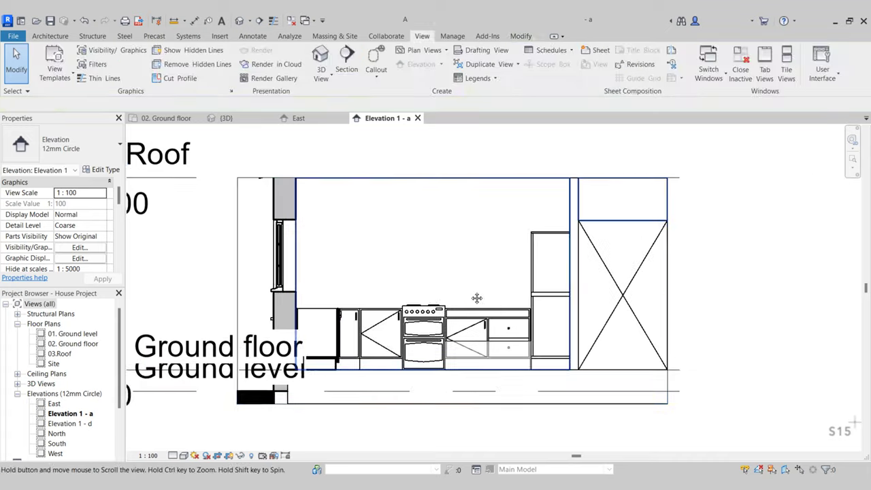
- Raise the counter top mass beside the cooker, stretching its upper face above the drawer cabinet and aligning its underside with the cabinet top
scroll(496, 309, up, 2)
scroll(501, 387, up, 1)
click(501, 386)
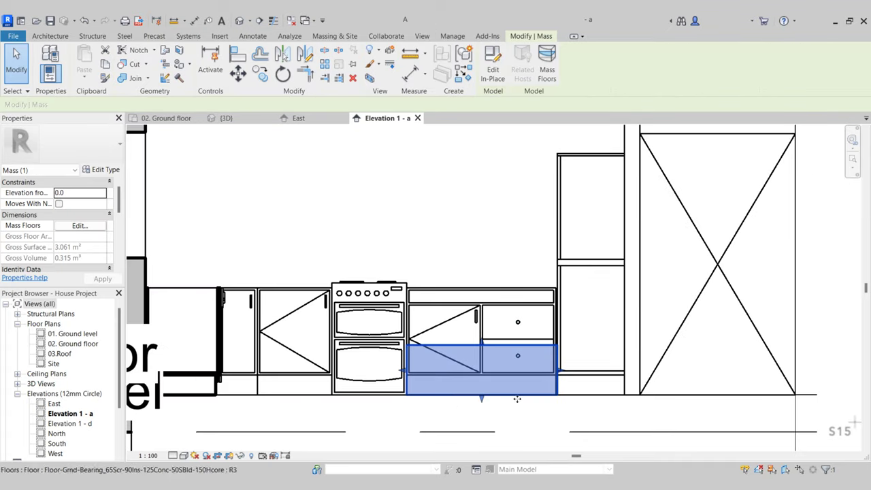
scroll(501, 386, up, 3)
scroll(396, 377, down, 2)
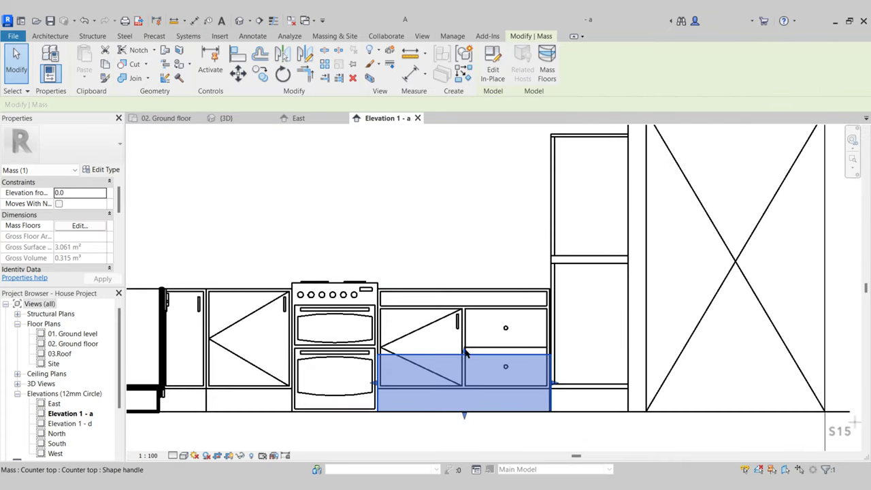
drag(467, 355, 462, 256)
drag(464, 416, 462, 289)
scroll(407, 292, up, 4)
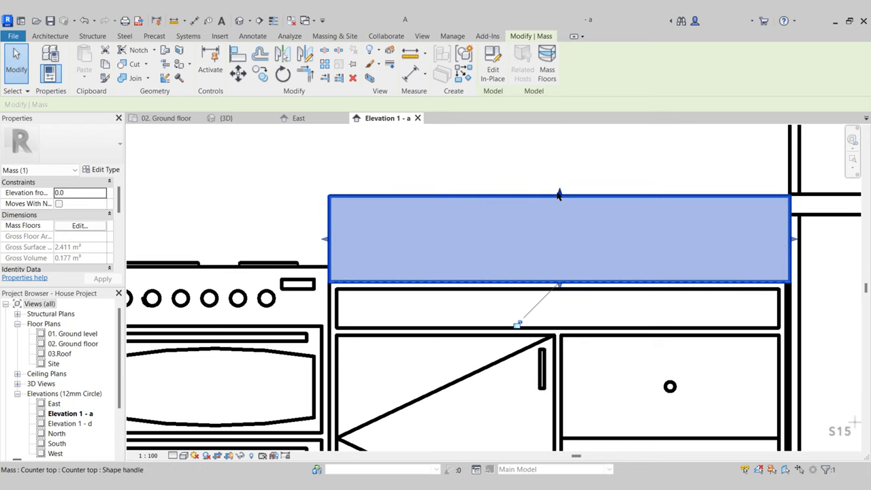
scroll(494, 241, down, 3)
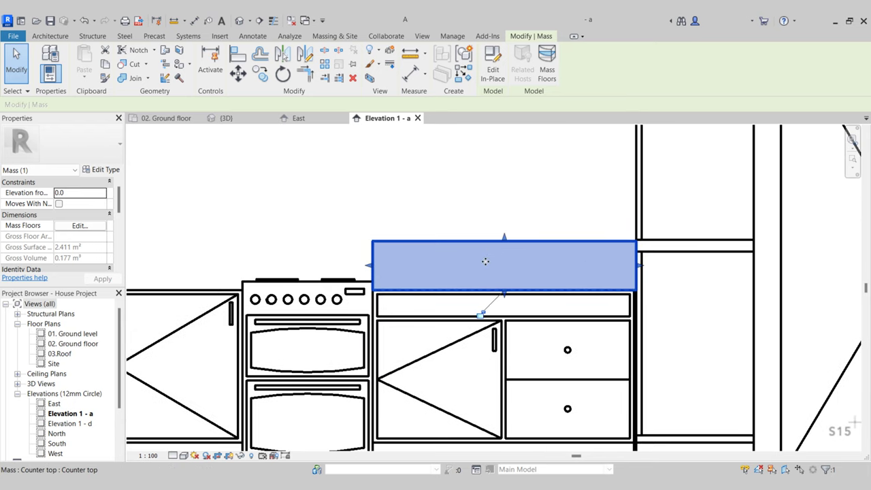
key(Escape)
scroll(383, 202, down, 1)
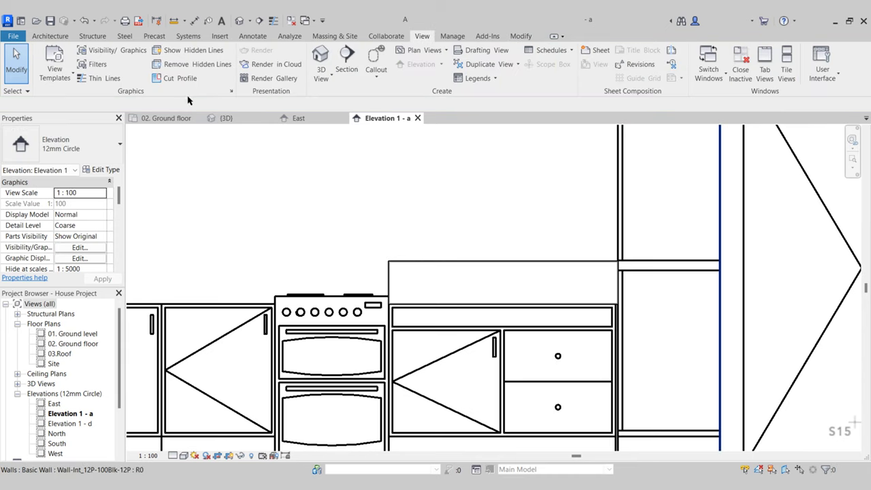
- Draw a level without a plan view across the kitchen elevation, about 840 mm above the ground floor near the cabinet tops
click(50, 36)
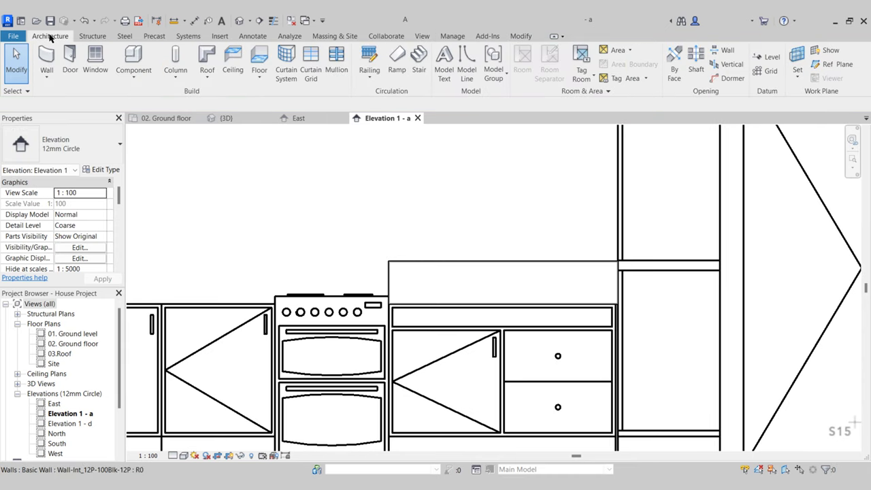
click(774, 60)
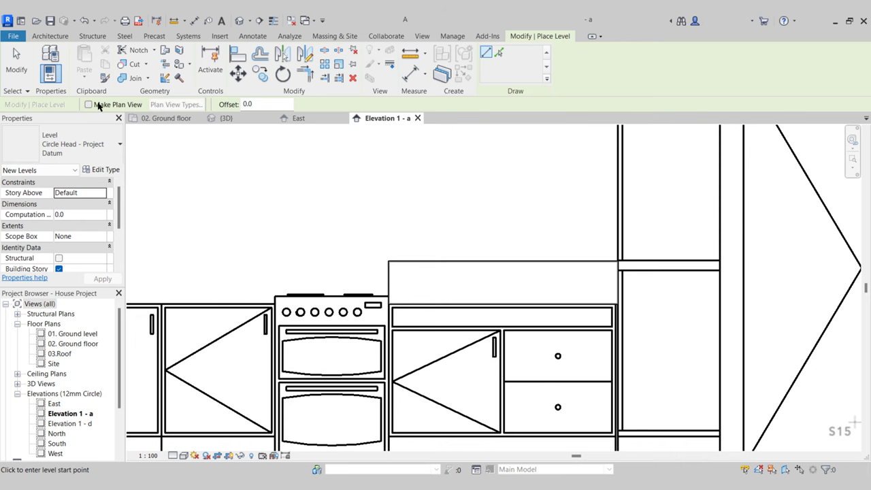
scroll(605, 294, up, 2)
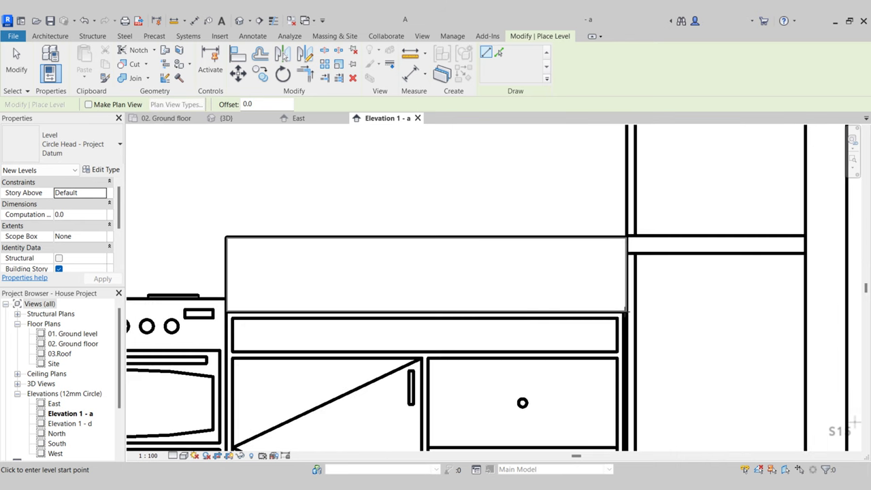
scroll(609, 296, down, 3)
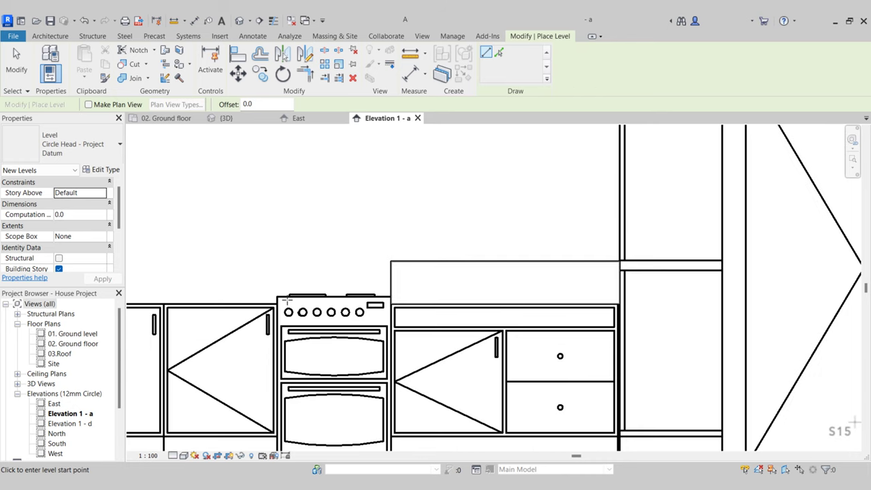
scroll(287, 300, down, 1)
middle_drag(381, 311, 382, 256)
click(232, 252)
scroll(235, 252, down, 1)
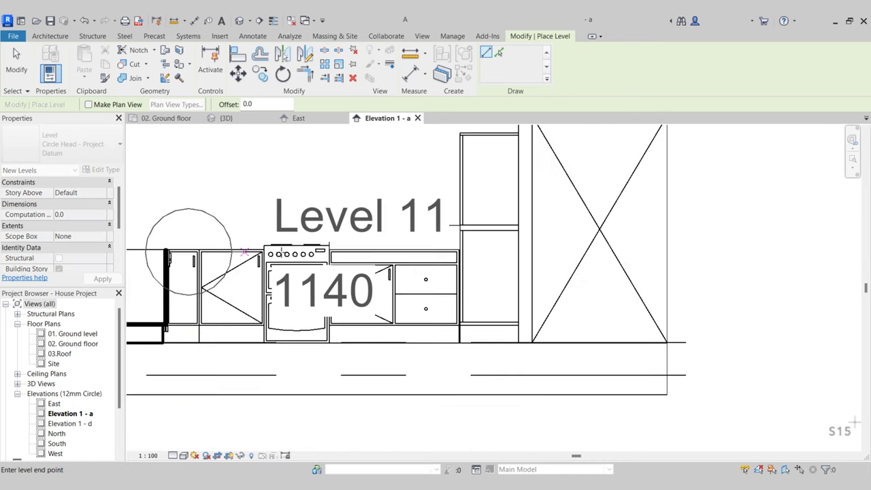
click(673, 251)
key(Escape)
key(Escape)
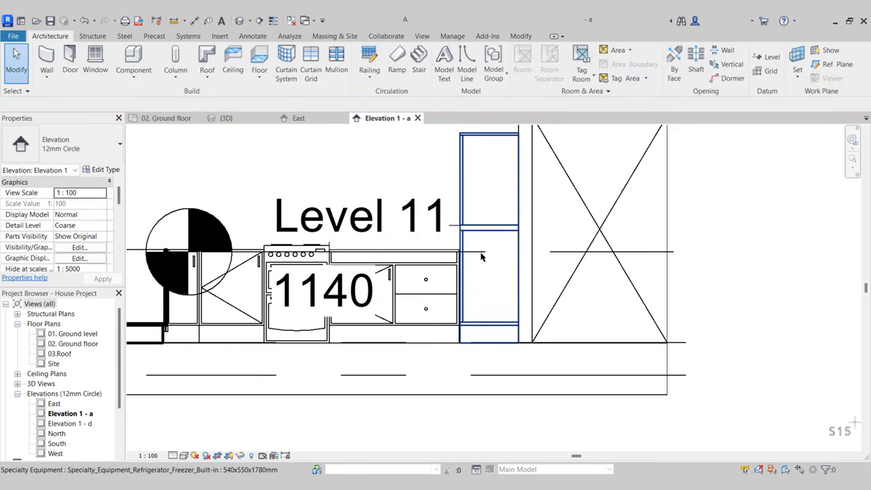
- Extend the head end of the new level line outward beyond the base cabinets
click(565, 251)
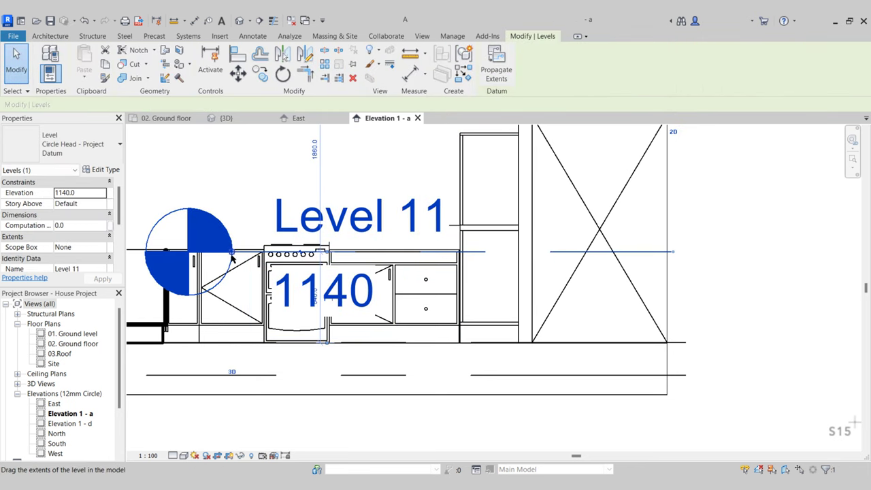
drag(232, 252, 136, 252)
scroll(334, 257, up, 2)
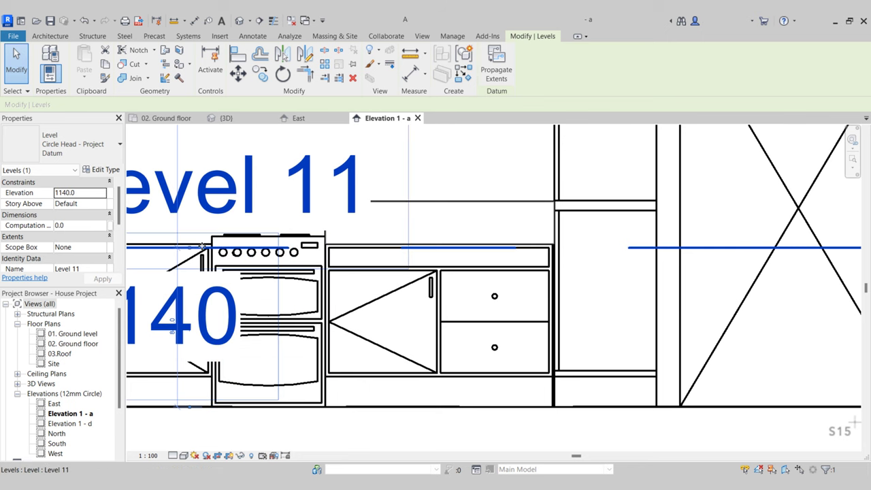
scroll(453, 245, down, 3)
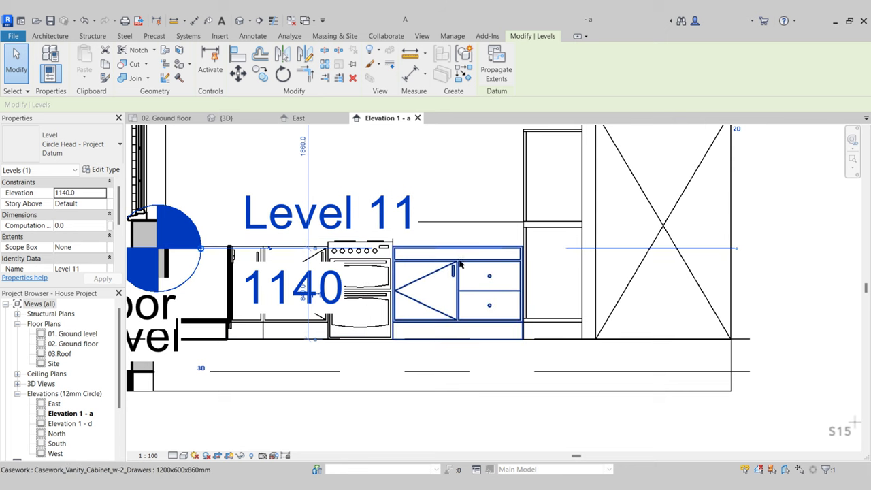
- Set the new level's height to 860 mm above the ground floor level
click(302, 293)
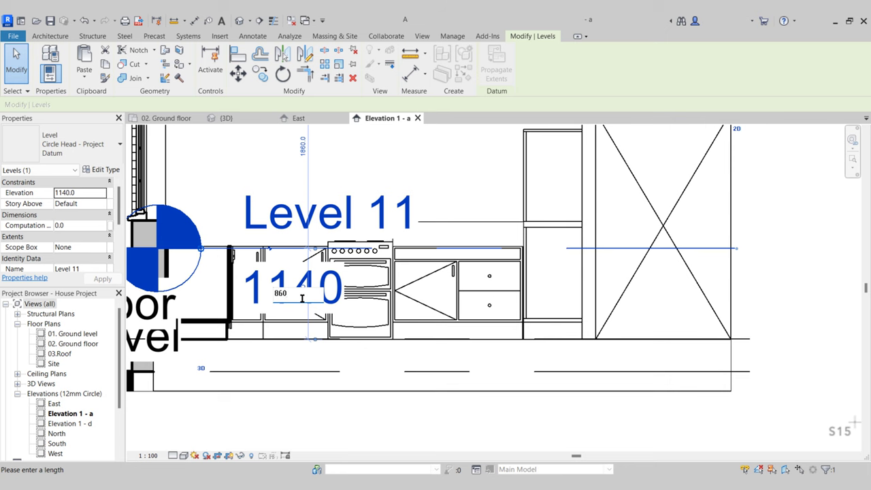
key(Return)
key(Escape)
scroll(472, 256, up, 3)
scroll(422, 229, down, 5)
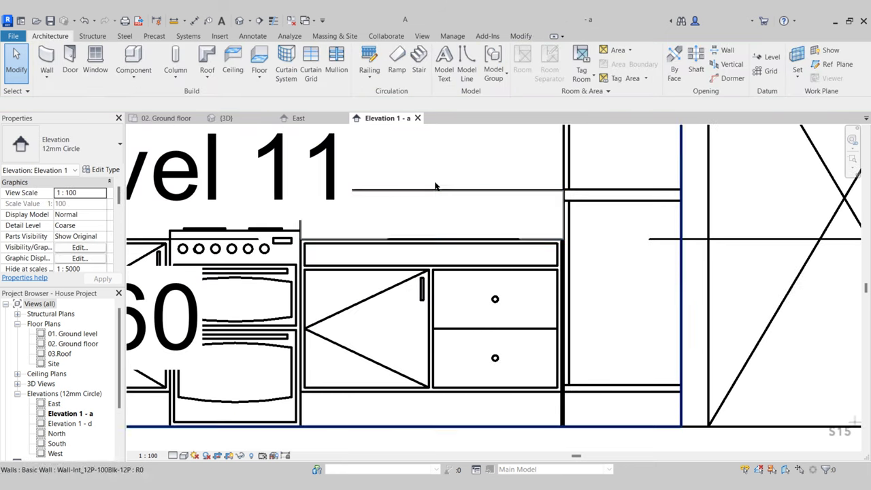
middle_drag(532, 240, 502, 247)
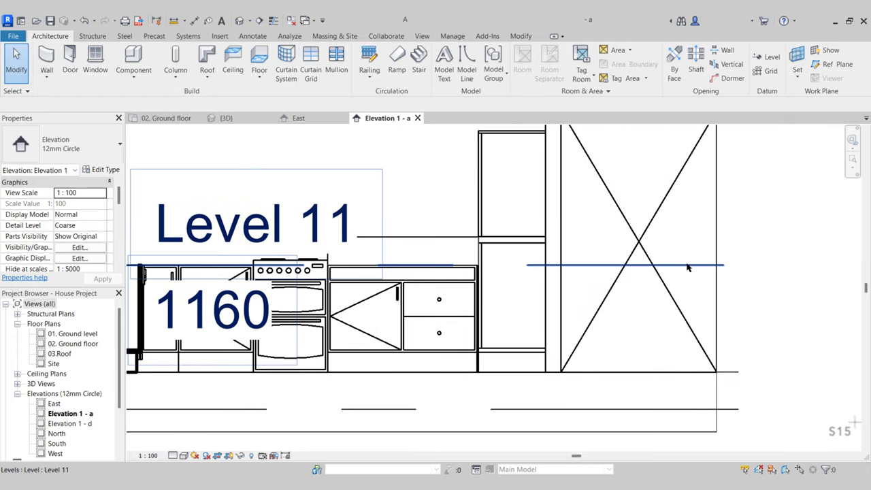
- Copy the cabinet-top level vertically upward by 50 mm
click(687, 267)
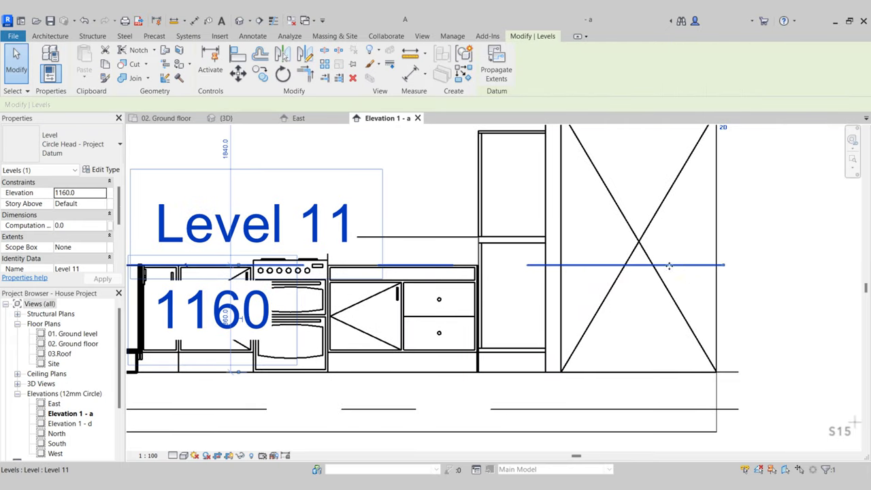
click(262, 76)
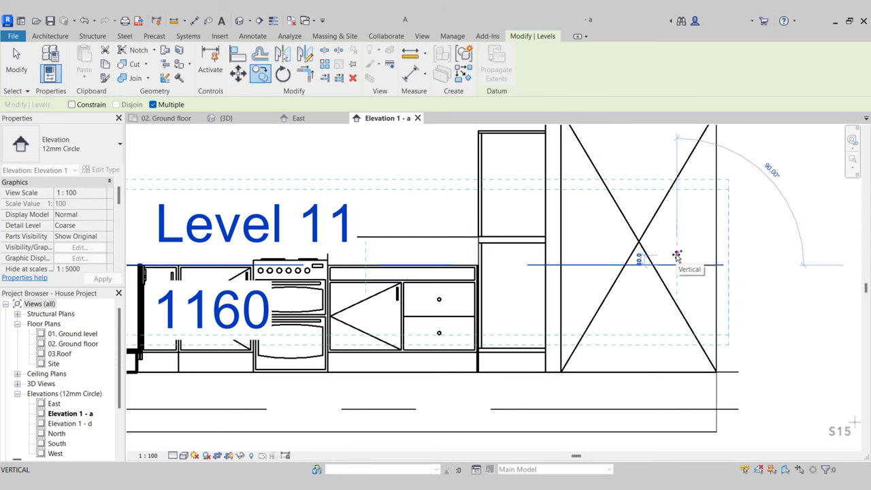
key(Return)
key(Escape)
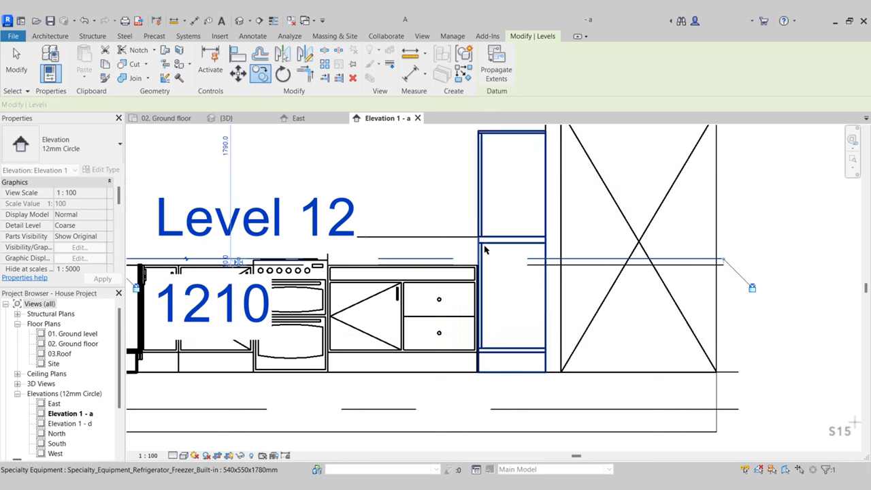
key(Escape)
- Lower the upper face of the counter top mass to the copied level line
scroll(401, 247, up, 3)
click(415, 244)
scroll(415, 245, up, 3)
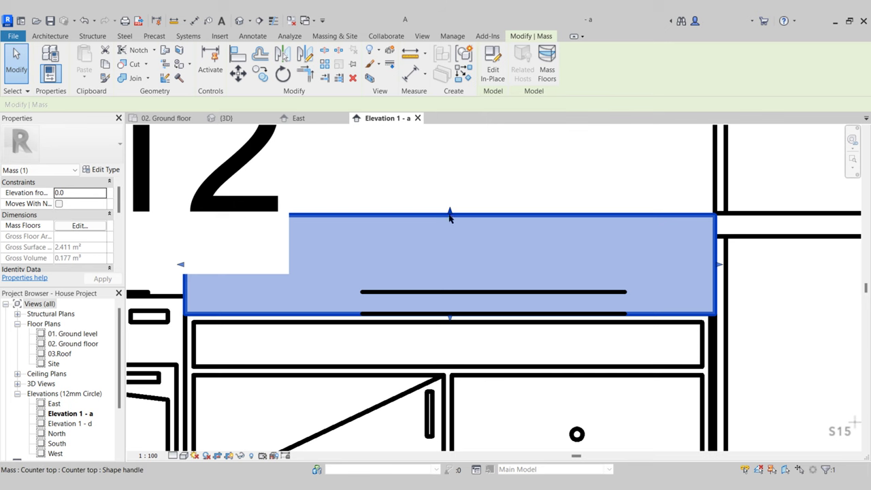
drag(449, 216, 451, 292)
scroll(463, 288, down, 5)
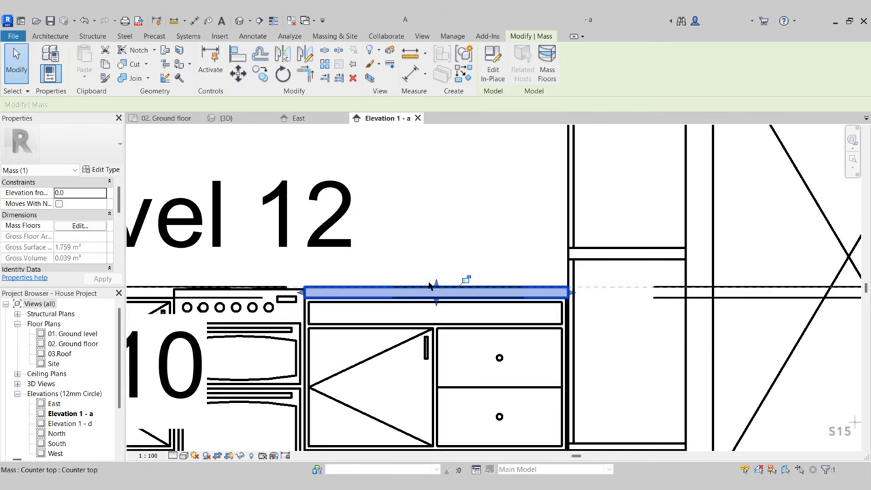
key(Escape)
- Delete both helper levels, Level 12 and Level 11, from the kitchen elevation
click(715, 293)
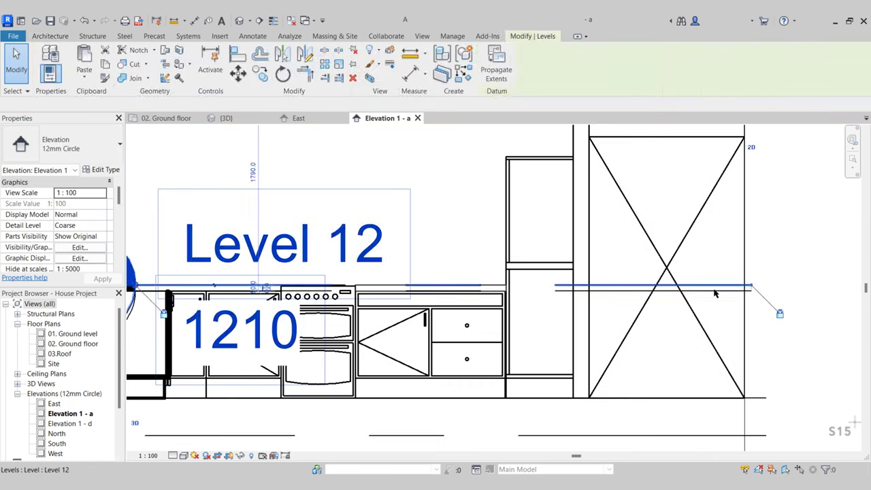
key(Delete)
click(715, 293)
key(Delete)
middle_drag(404, 273, 443, 241)
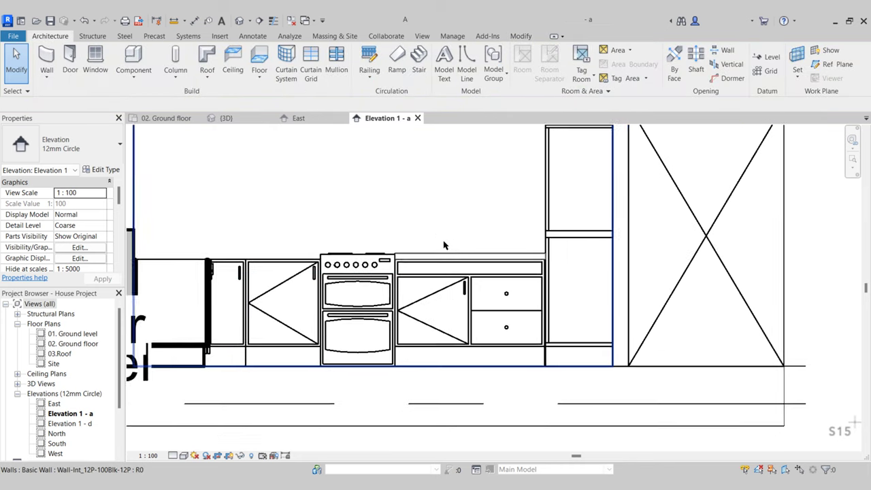
scroll(442, 235, up, 1)
- Switch to the 3D view and examine the counter top over the drawer cabinet beside the cooker
click(227, 119)
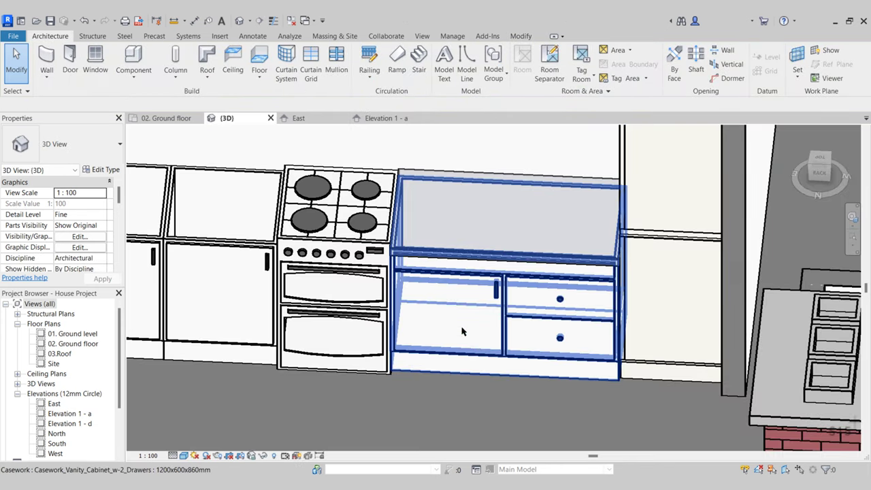
click(423, 227)
shift+middle_drag(420, 248, 439, 257)
shift+middle_drag(510, 328, 404, 334)
key(Escape)
click(401, 390)
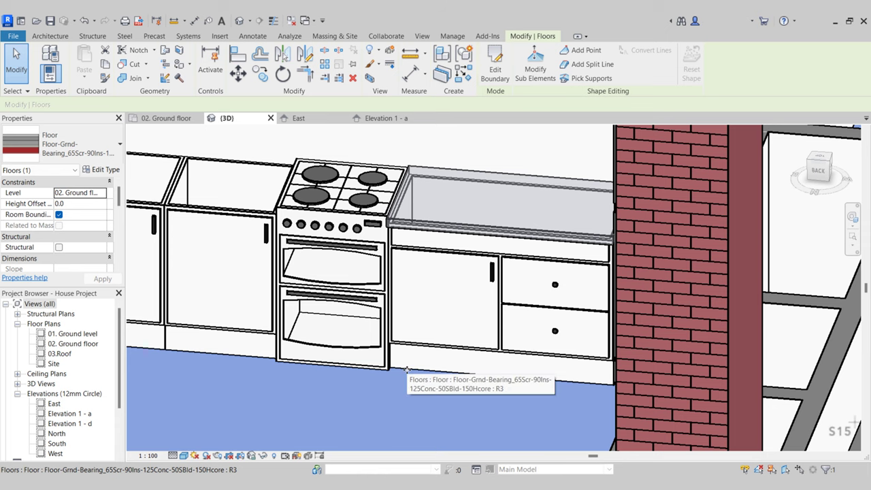
- Examine the kitchen run and counter top in 3D, and return to the 02. Ground floor plan at the dishwasher
key(Escape)
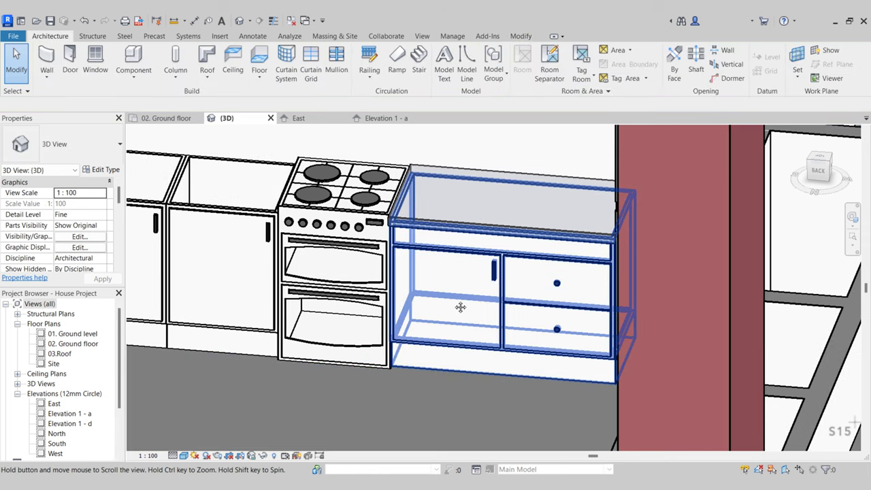
scroll(461, 307, down, 1)
middle_drag(460, 306, 551, 326)
shift+middle_drag(361, 309, 325, 273)
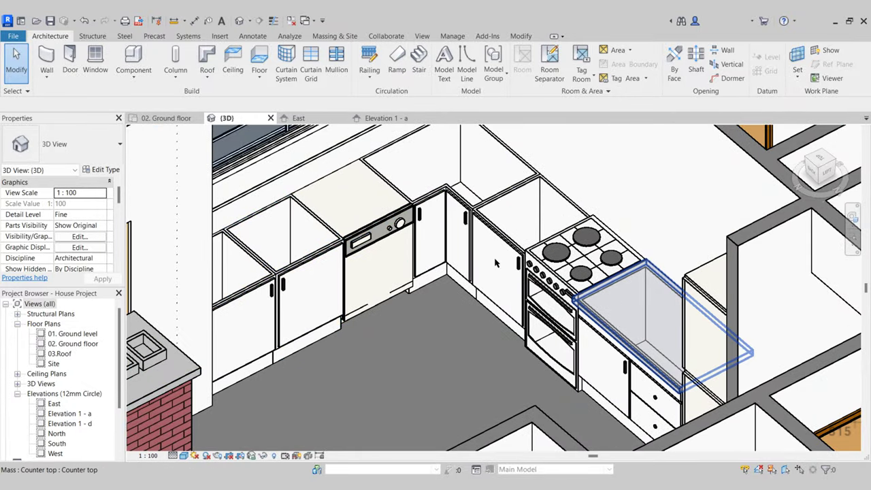
click(175, 120)
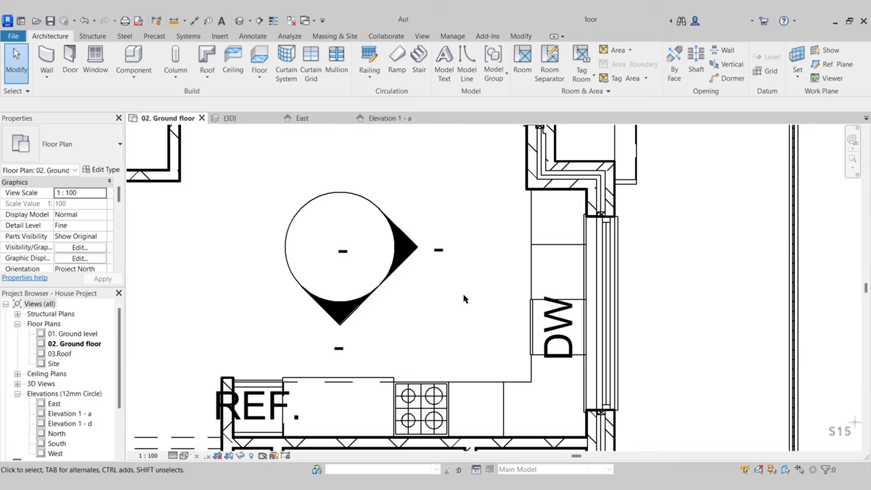
scroll(509, 301, up, 4)
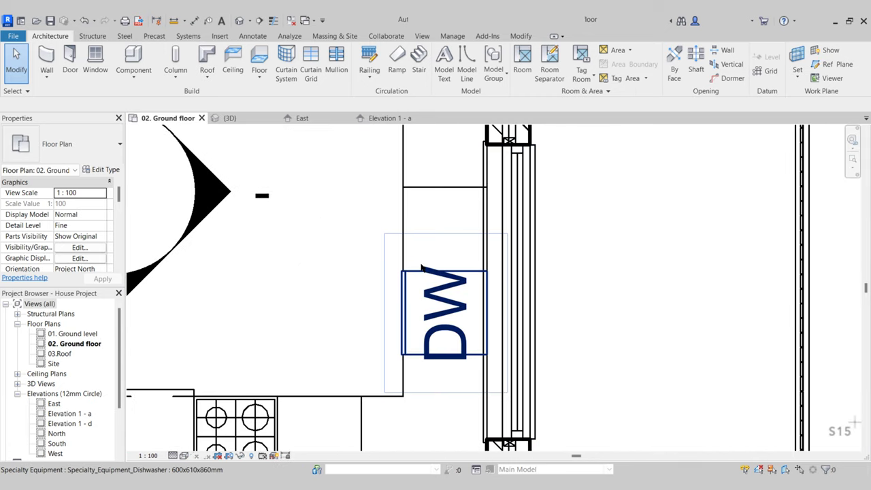
middle_drag(422, 260, 393, 271)
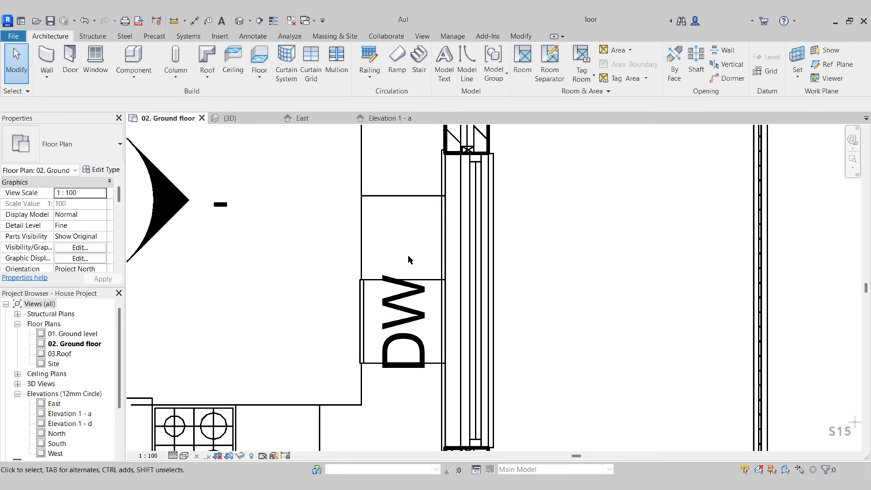
- Load the component family Plumbing_Fixtures_High_Low_Dbl-Sink_Kitchen_w-Drainboard_2 from the UK library's Plumbing > Architectural > Fixtures > Sinks folder
click(133, 59)
click(496, 76)
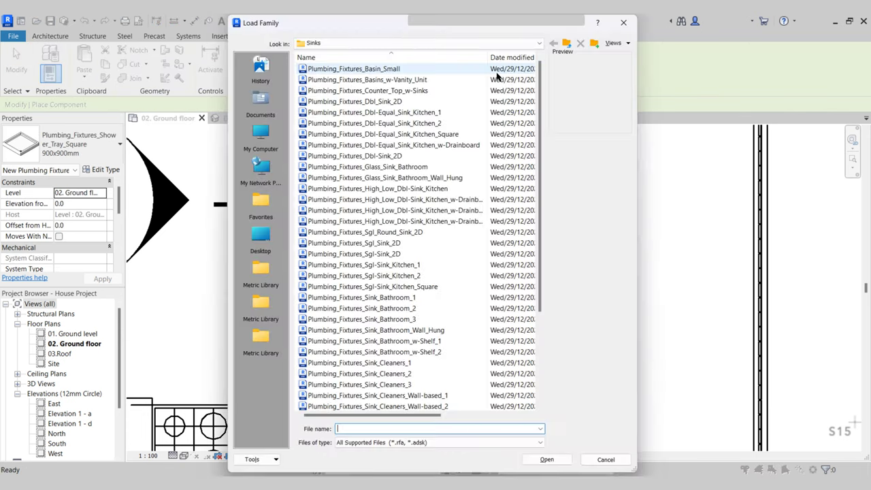
click(568, 44)
click(568, 45)
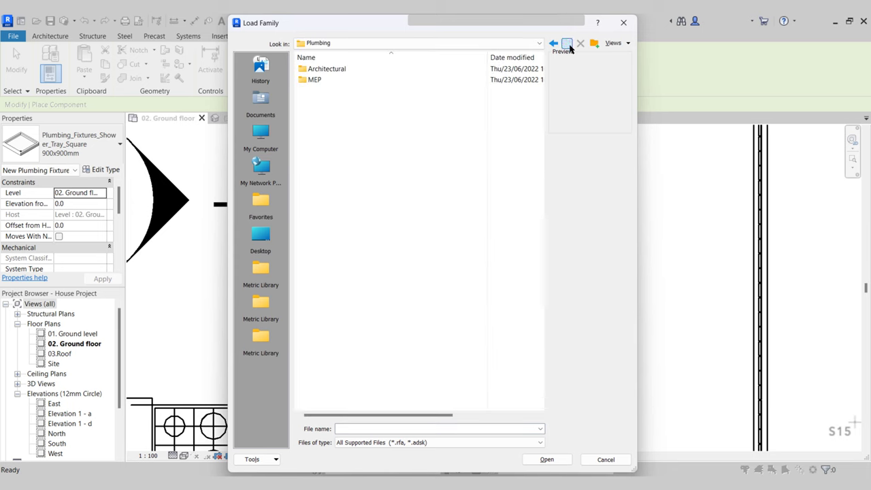
click(568, 44)
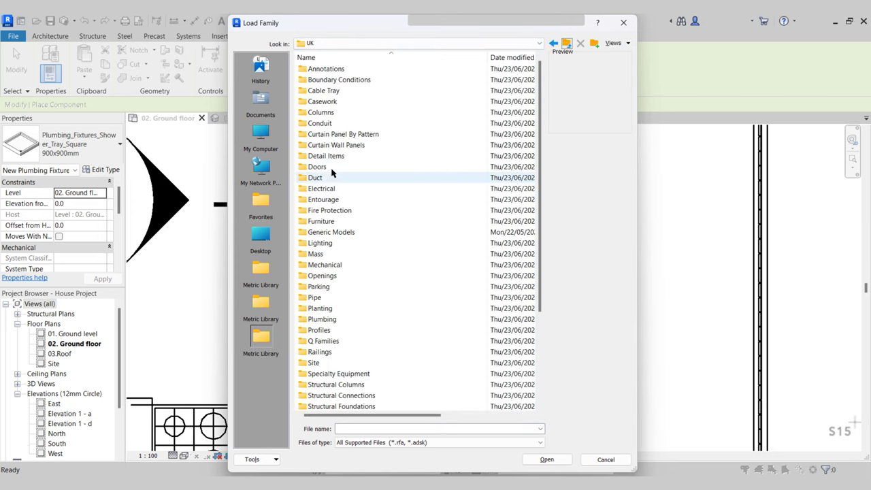
double_click(322, 319)
double_click(328, 70)
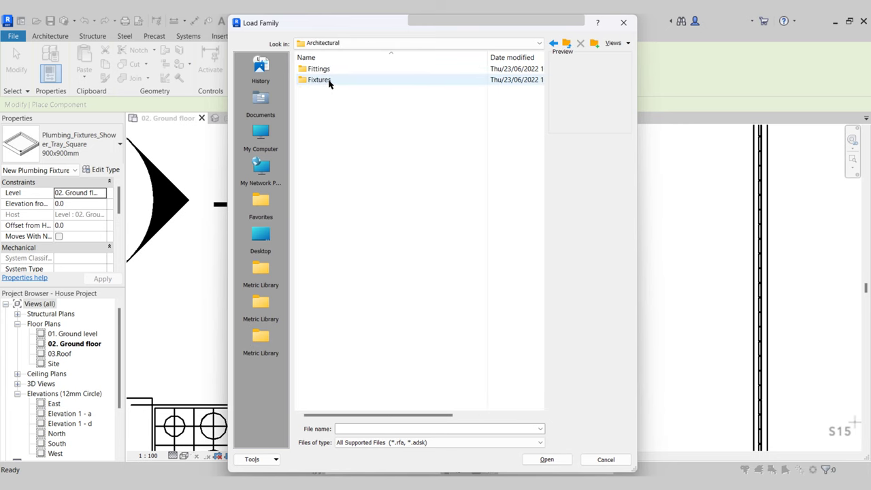
double_click(328, 80)
double_click(328, 112)
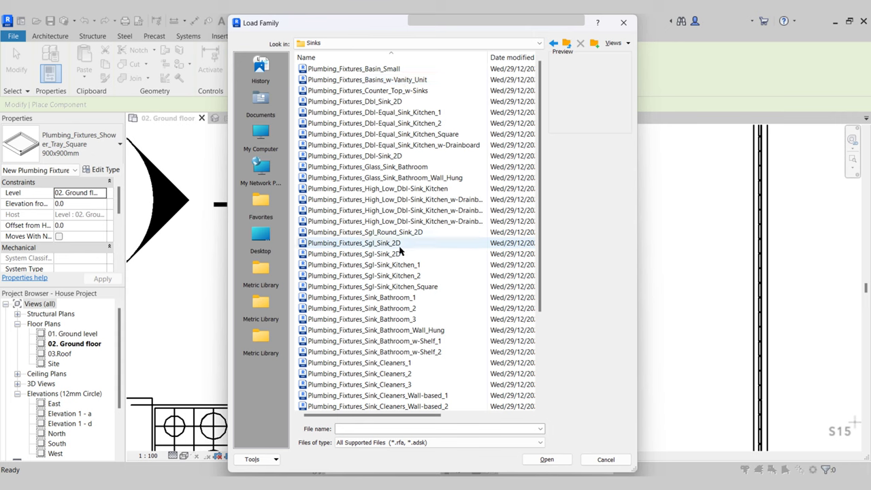
click(400, 212)
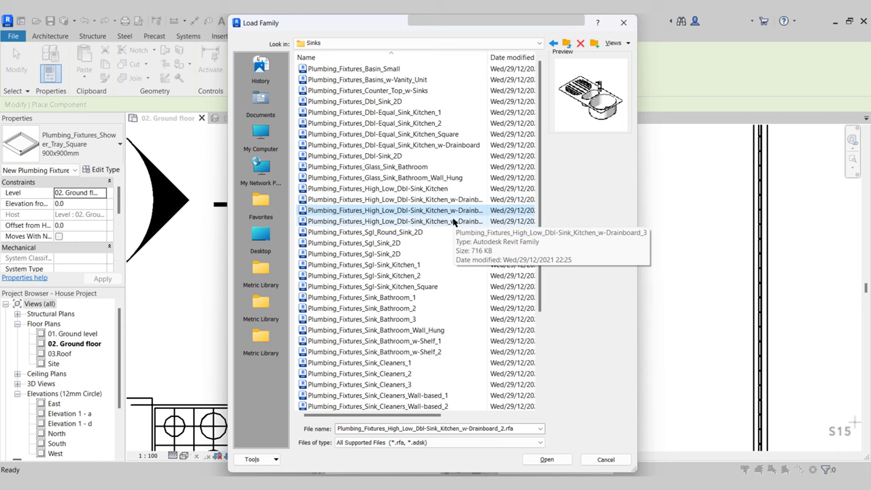
click(547, 460)
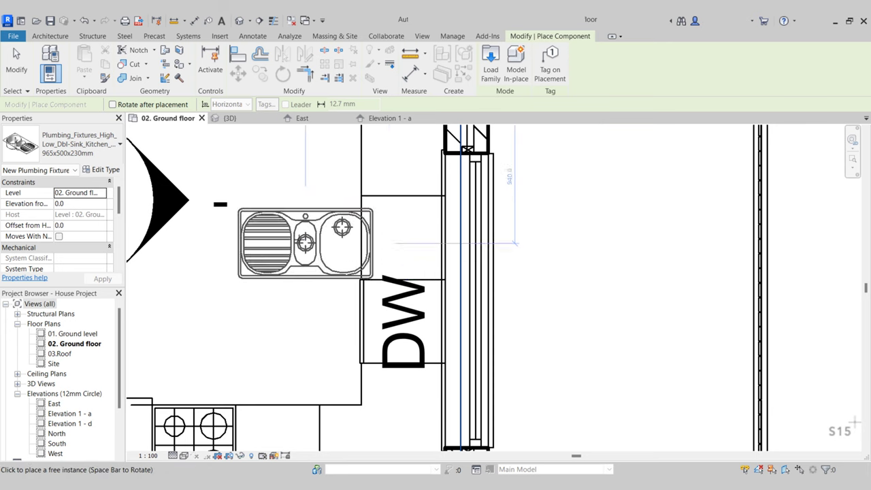
- Place the sink vertically in the kitchen beside the dishwasher, rotated so its tap side faces the window wall
key(space)
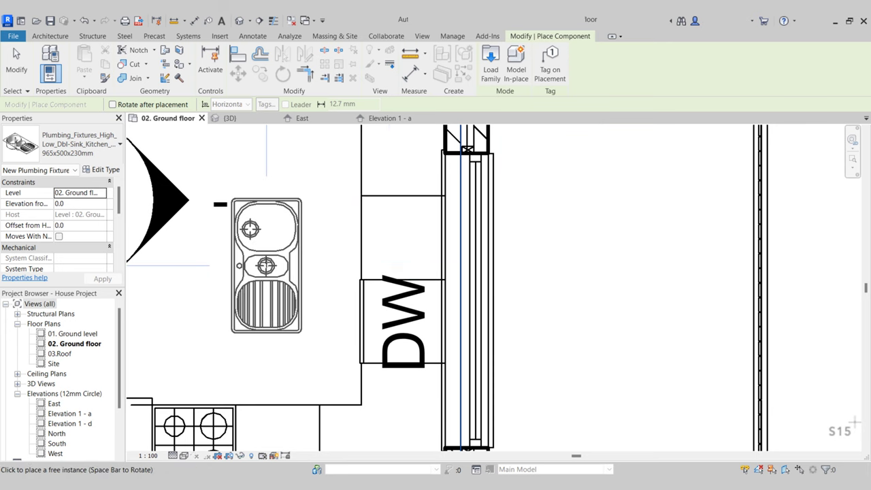
key(space)
key(space)
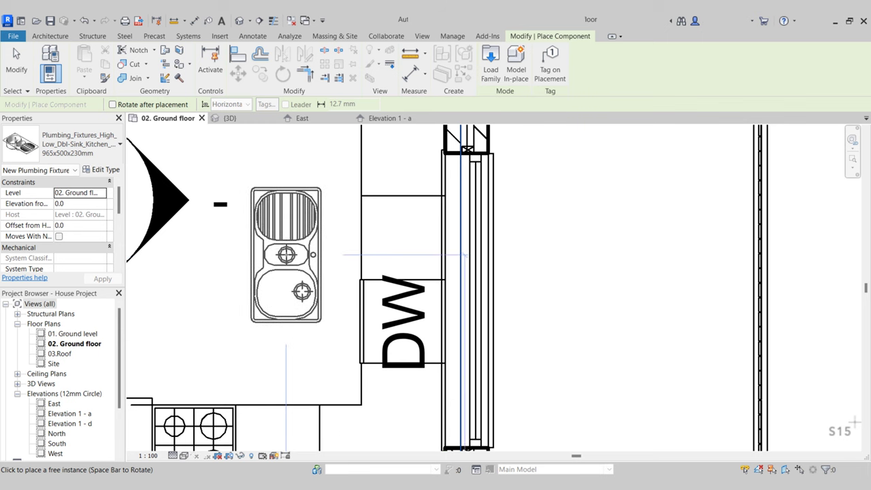
click(272, 253)
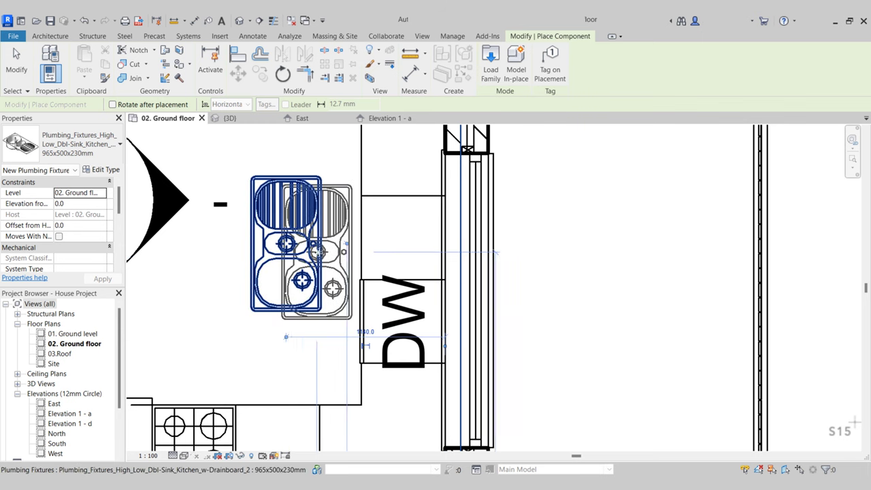
key(Escape)
key(Escape)
- Mirror the sink about its short edge at the large-bowl end and delete the original sink
scroll(271, 253, up, 3)
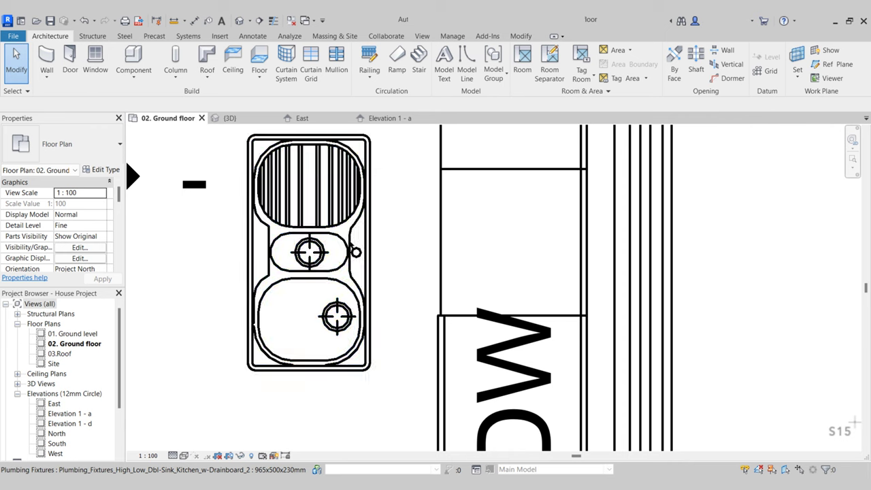
scroll(360, 255, down, 1)
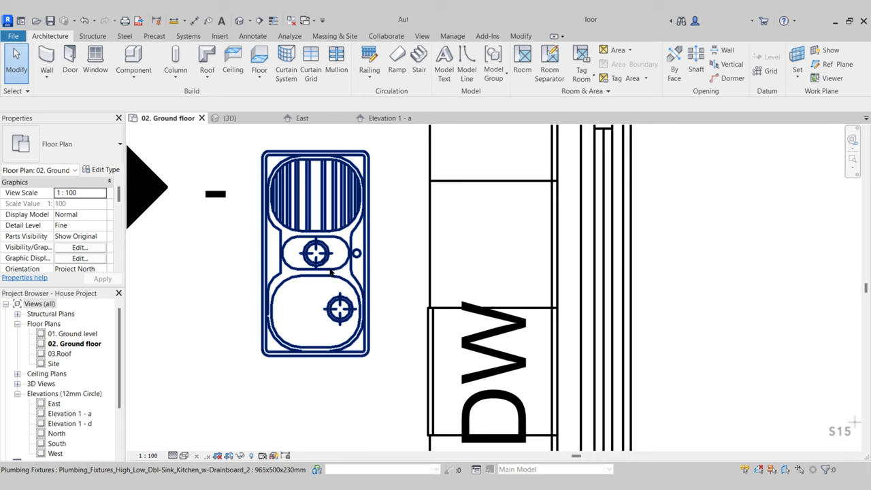
scroll(318, 243, down, 1)
click(318, 248)
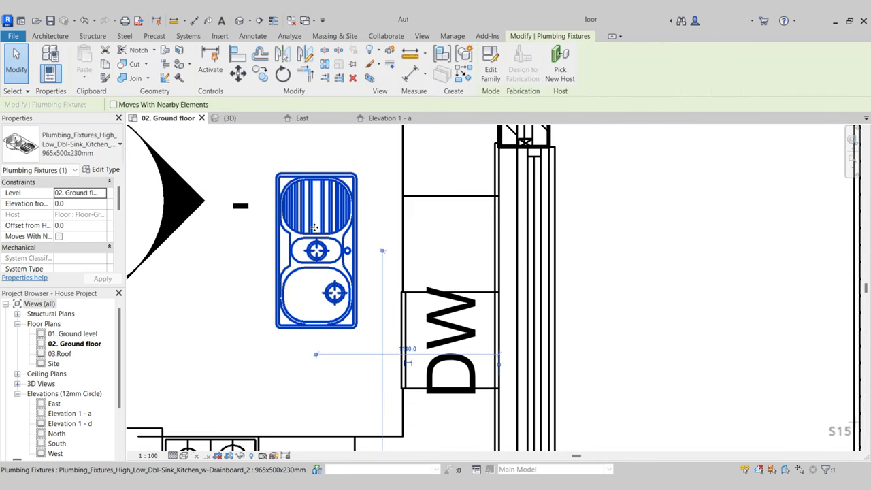
click(280, 53)
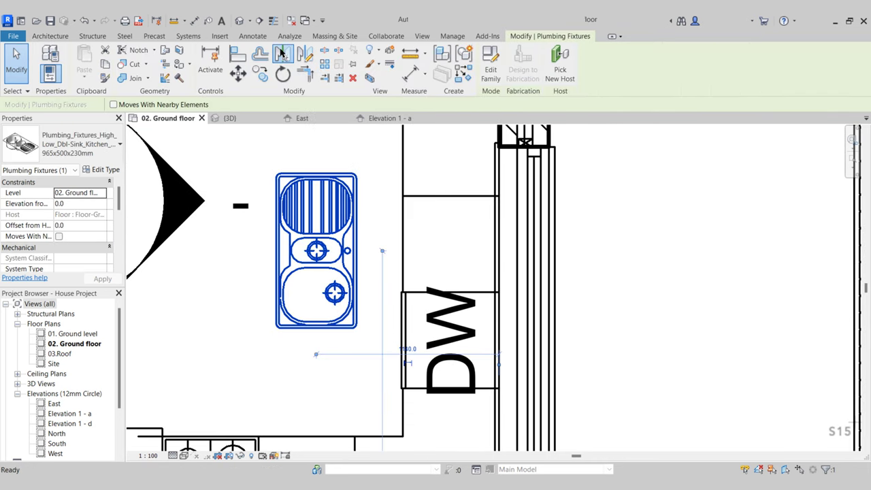
click(308, 333)
key(Escape)
click(331, 297)
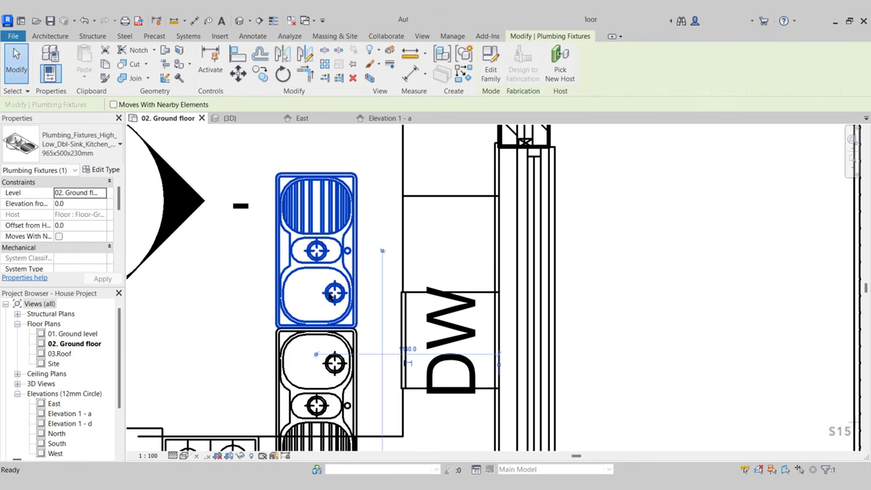
key(Delete)
- Move the mirrored sink onto the window-side counter so its drainboard lies over the dishwasher and its bowls over the adjacent cabinet
click(339, 381)
drag(332, 402, 342, 227)
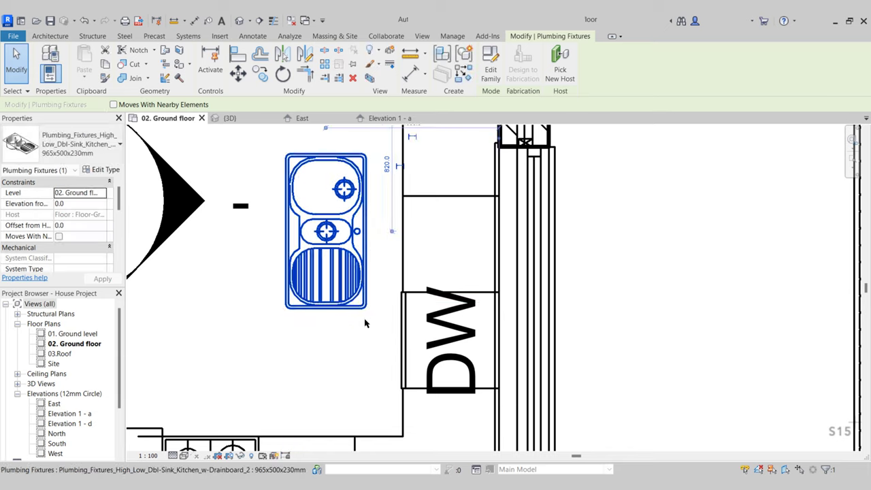
middle_drag(330, 180, 294, 239)
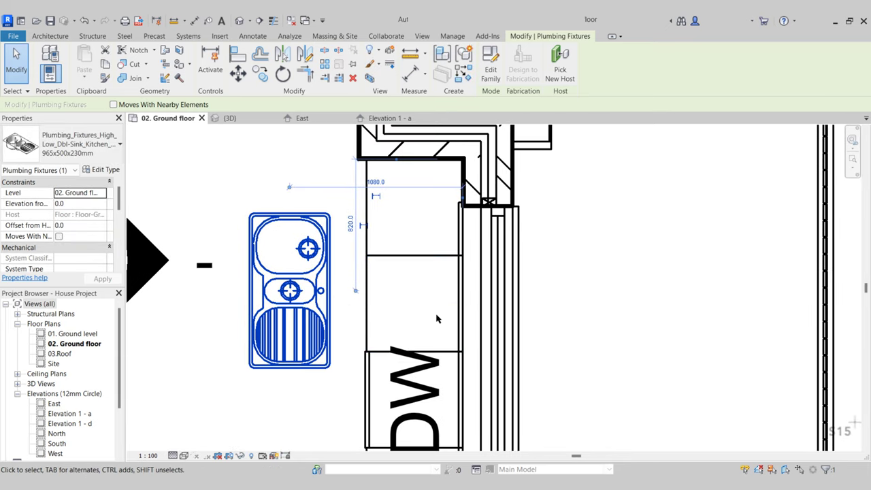
scroll(413, 293, down, 1)
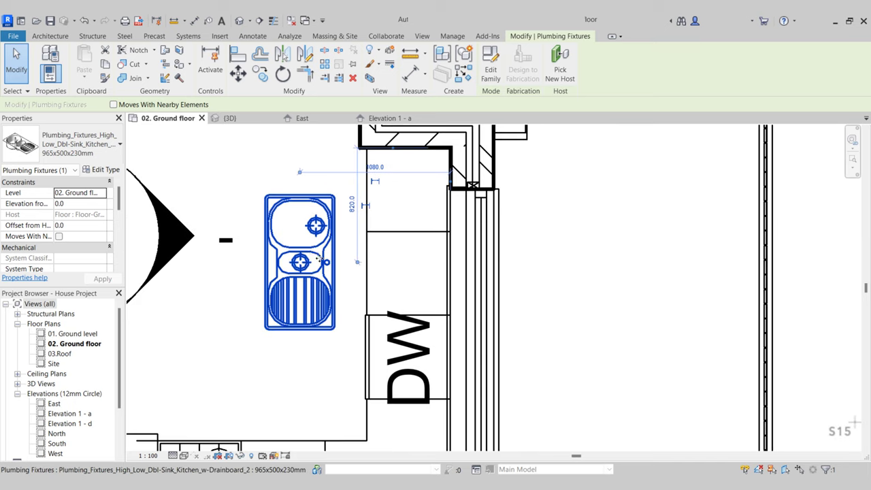
drag(308, 260, 413, 299)
scroll(411, 298, up, 2)
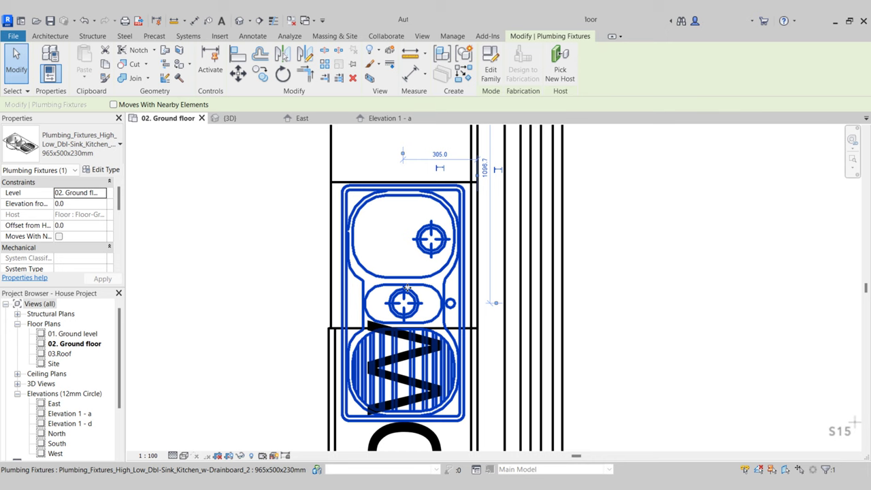
- Nudge the sink slightly away from the window wall, to 315 mm
key(Left)
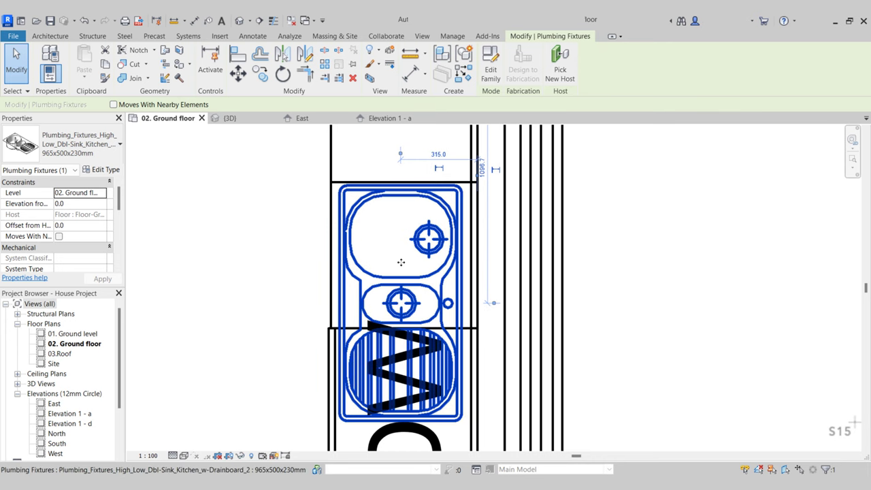
scroll(403, 255, down, 1)
middle_drag(405, 250, 407, 182)
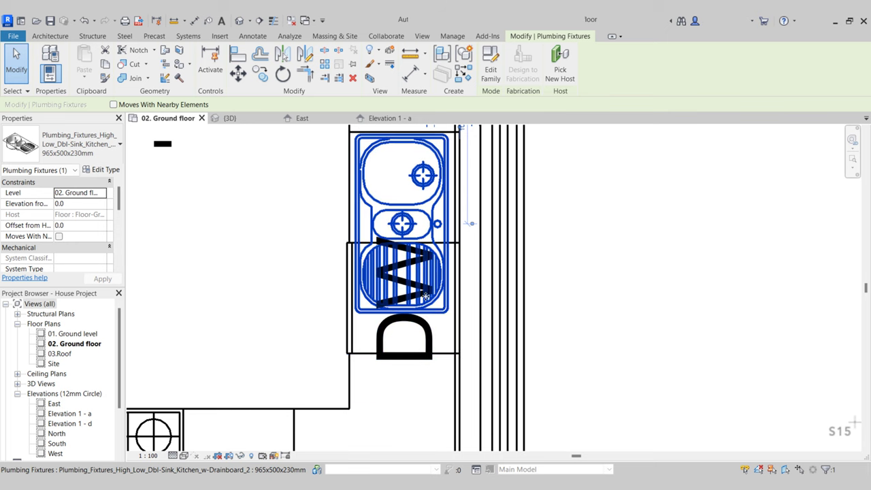
scroll(402, 328, down, 1)
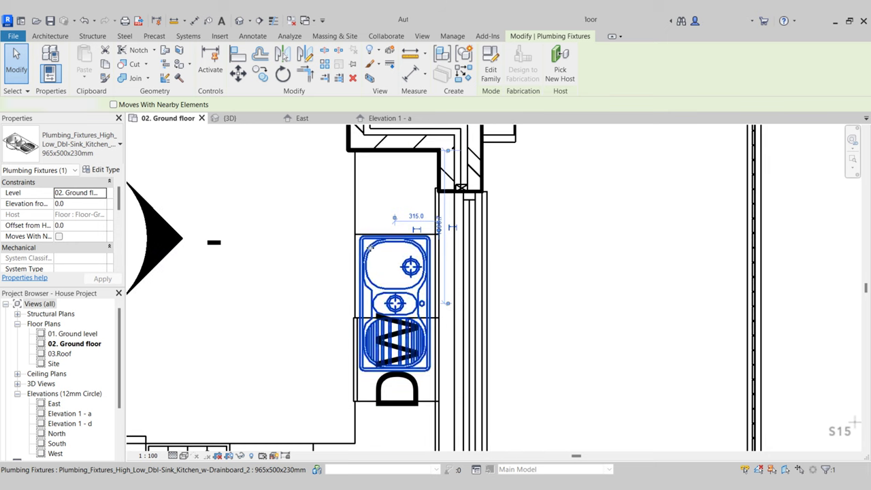
key(Escape)
click(378, 246)
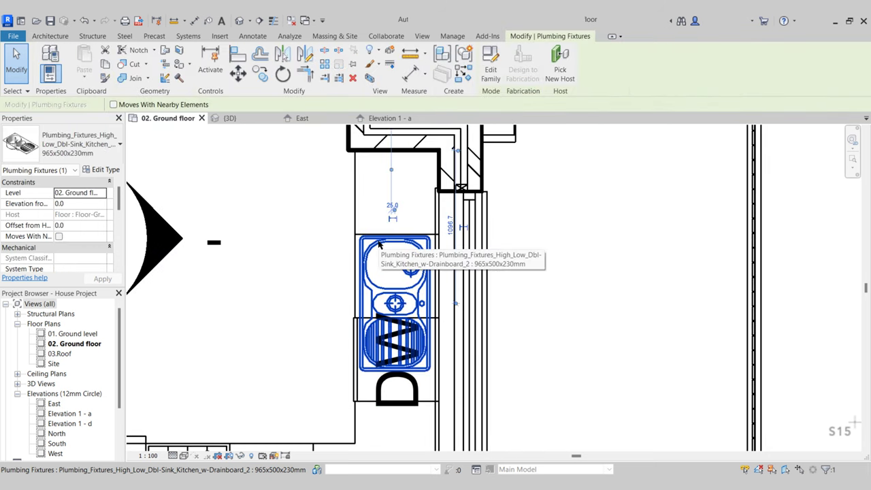
key(Escape)
- Open the Elevation 1 - d view and measure the height from the sink's top edge to the floor
middle_drag(225, 257, 407, 271)
scroll(407, 271, down, 1)
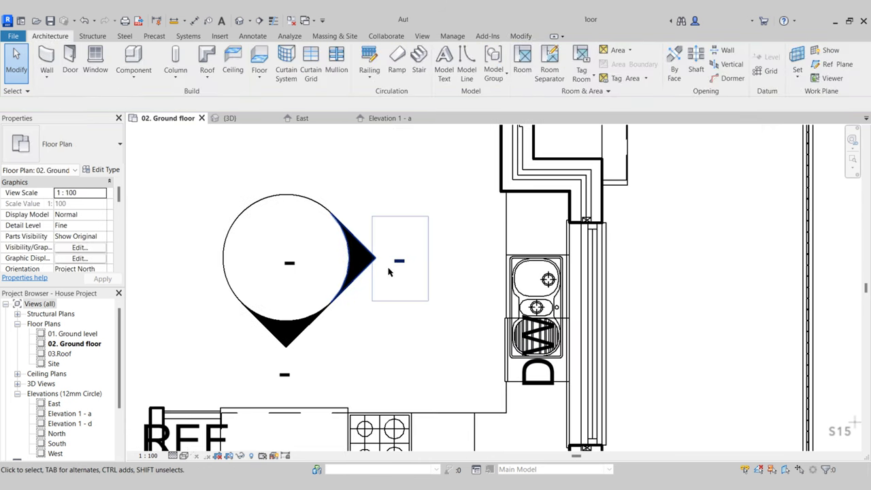
double_click(379, 259)
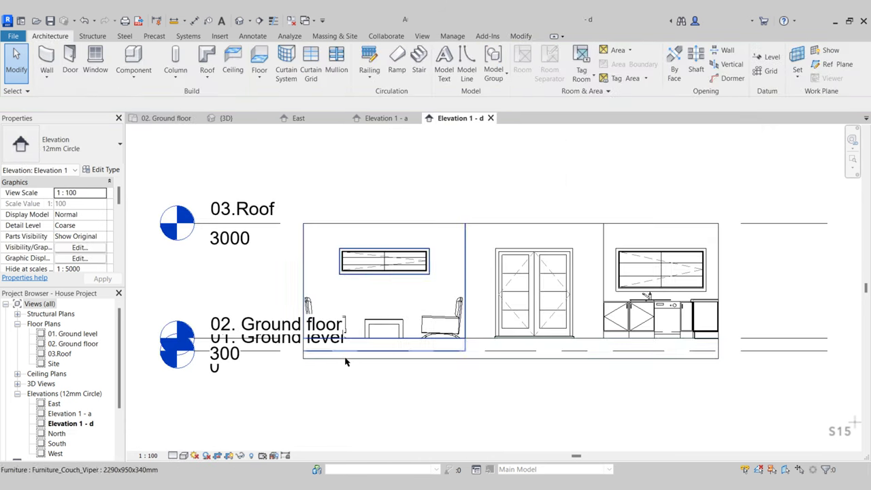
scroll(589, 235, up, 3)
scroll(526, 204, up, 2)
scroll(519, 206, down, 1)
middle_drag(520, 207, 513, 187)
click(174, 20)
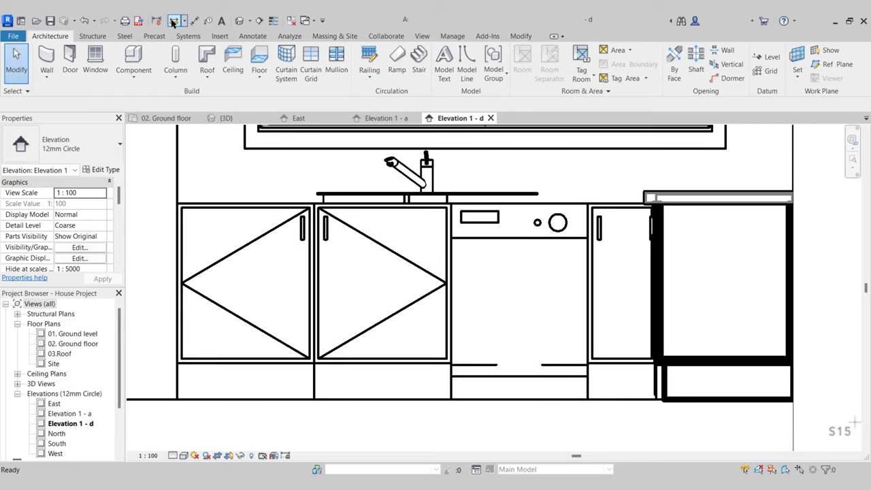
click(531, 195)
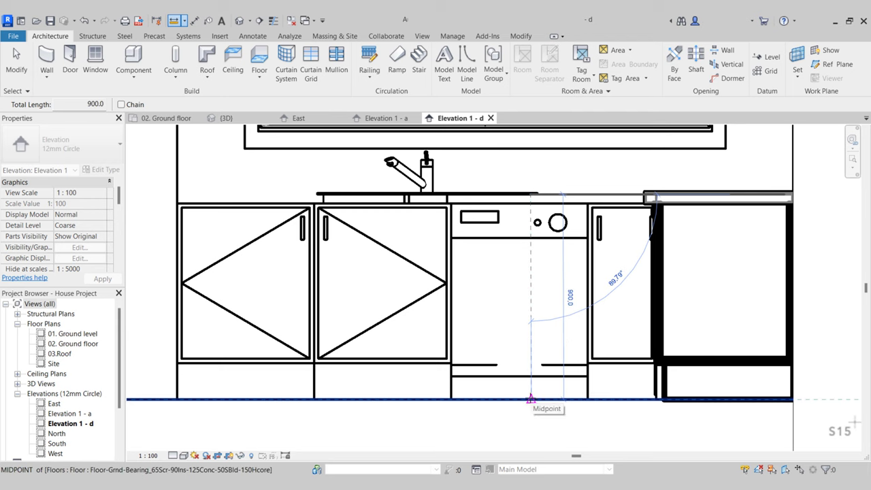
key(Escape)
key(Escape)
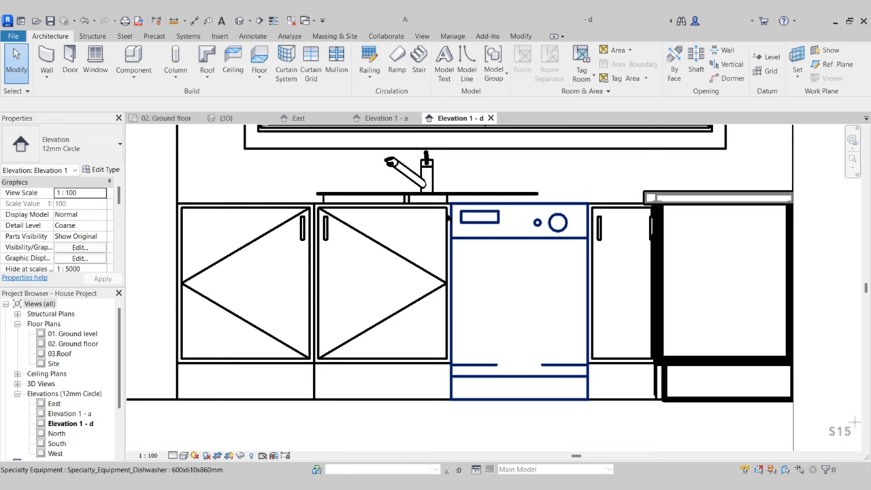
- Set the kitchen sink's elevation from the 02. Ground floor level to 10 mm
click(431, 215)
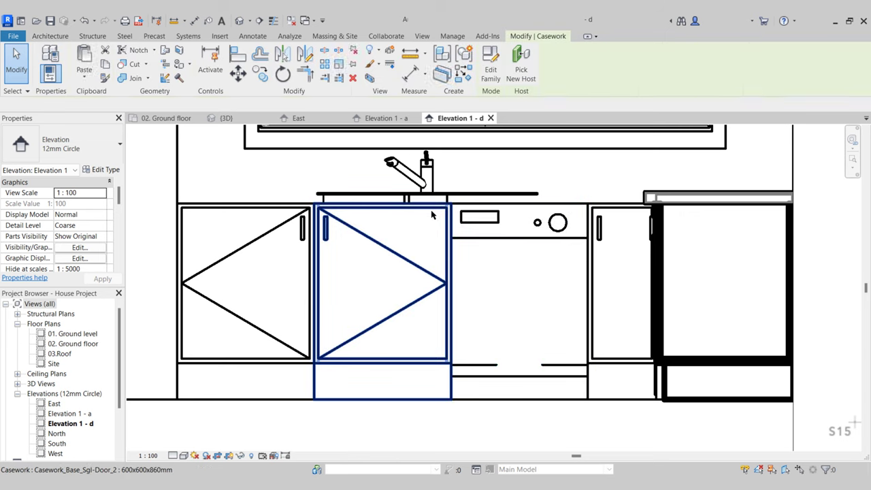
click(701, 195)
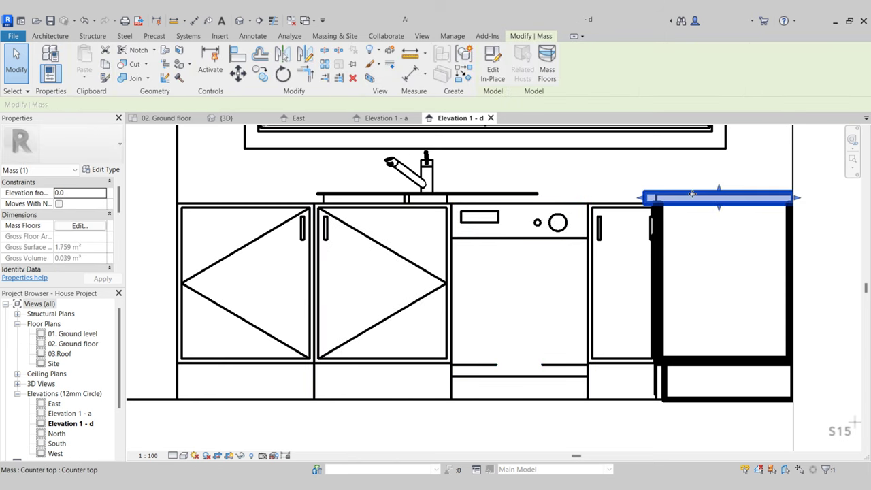
click(488, 194)
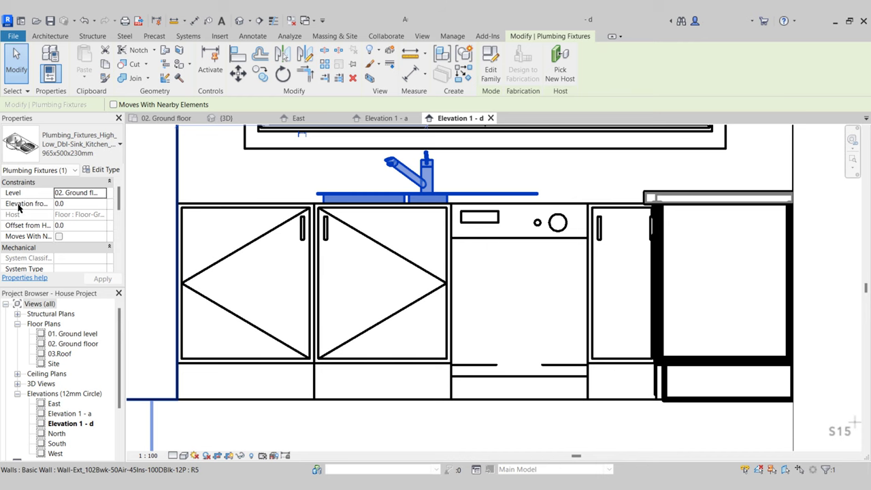
click(68, 205)
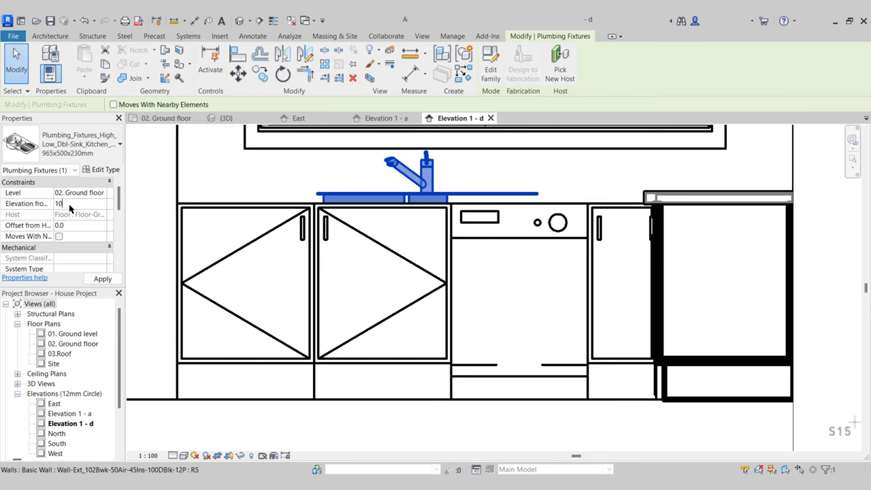
key(Escape)
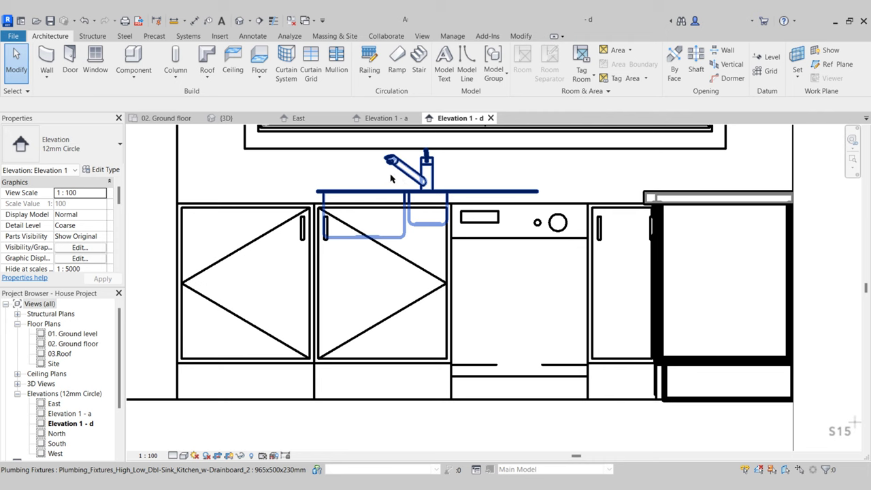
- Start a new in-place mass for the window-side counter top in the 02. Ground floor plan
click(179, 119)
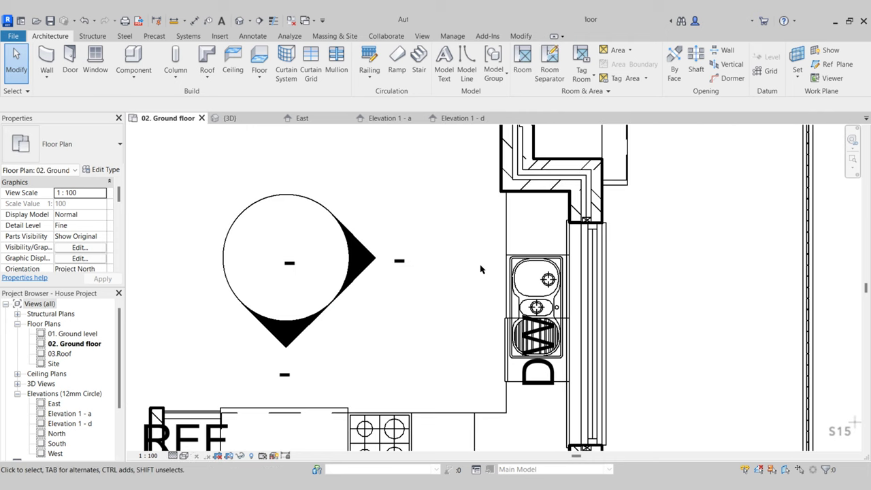
middle_drag(480, 269, 325, 220)
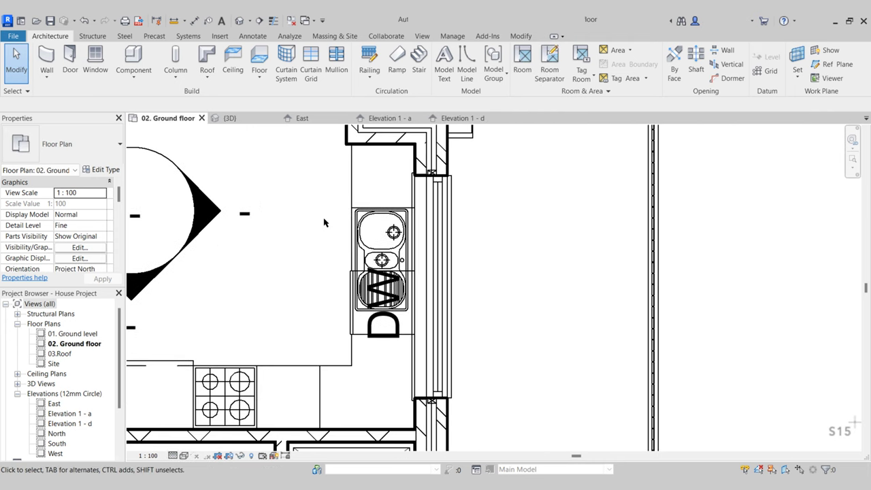
click(334, 36)
click(115, 70)
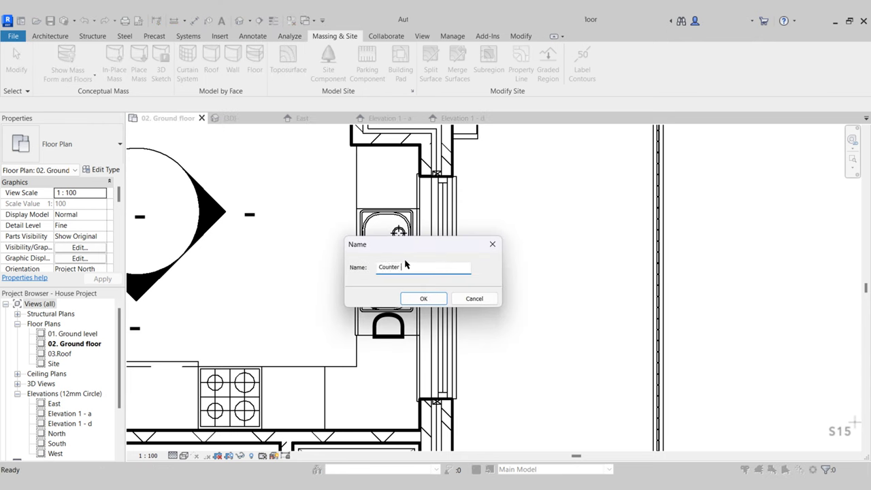
key(Return)
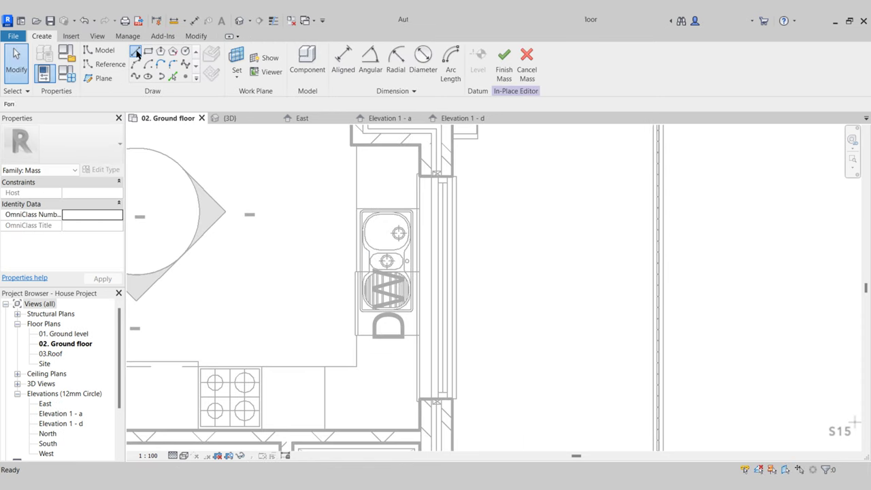
- Draw mass outline lines along the rear wall from the cooker's edge to the corner, and along the window wall to its far corner
click(136, 52)
scroll(259, 426, up, 3)
click(260, 429)
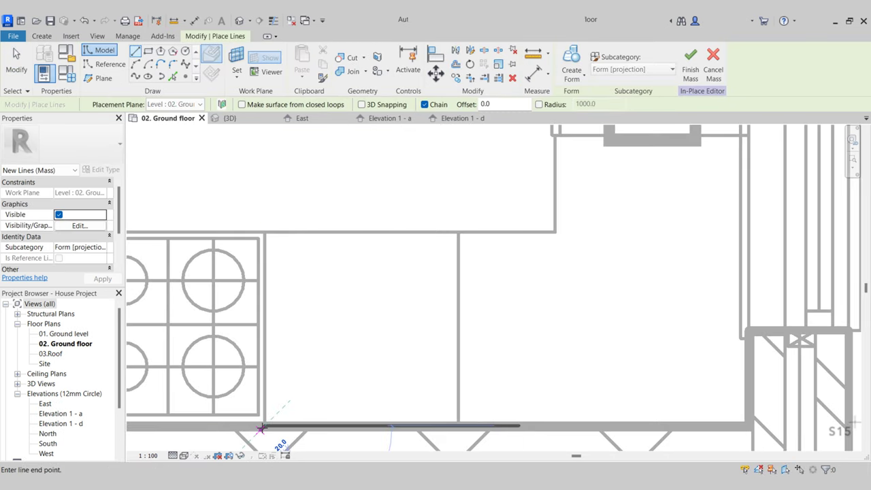
click(746, 427)
scroll(741, 428, down, 3)
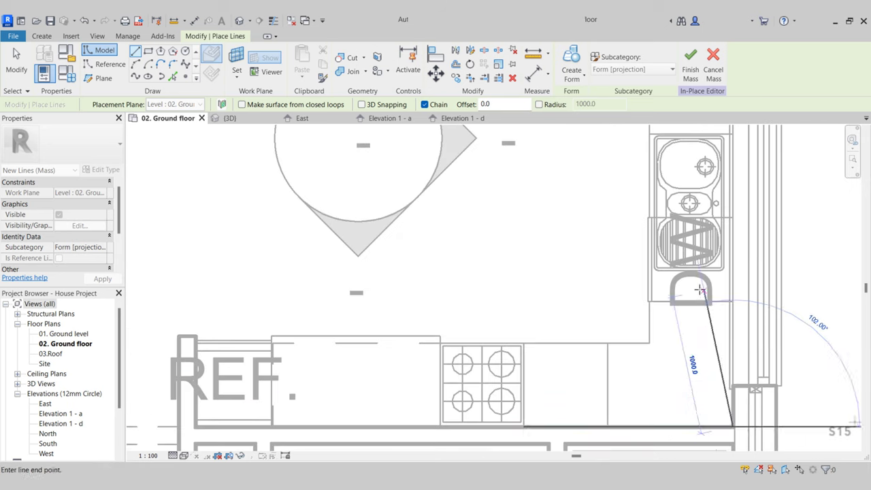
middle_drag(699, 290, 565, 438)
scroll(613, 183, up, 3)
click(576, 221)
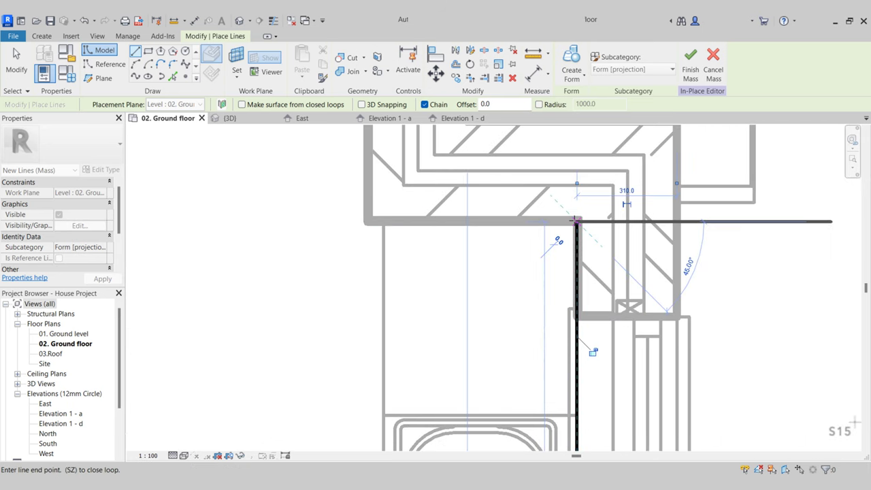
- Draw the counter's 650 mm far end edge and its front edge back to the front line of the cooker-side cabinets
scroll(576, 221, up, 1)
key(Return)
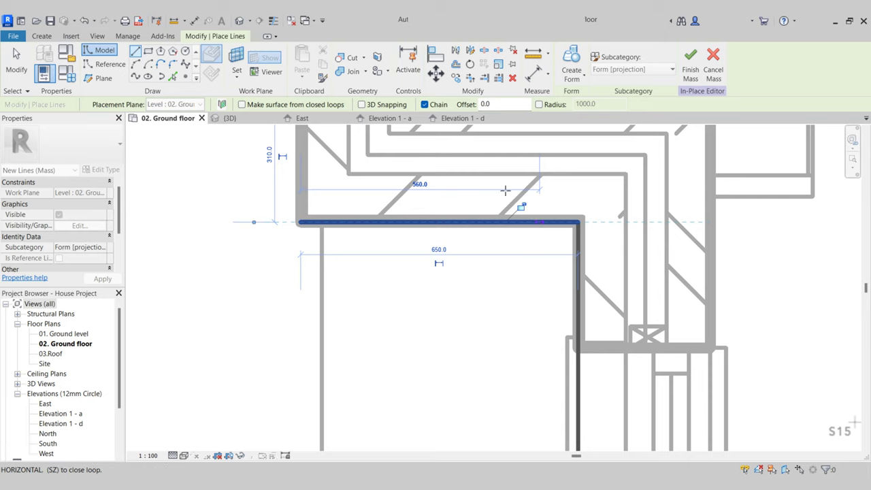
scroll(434, 163, down, 3)
middle_drag(362, 313, 500, 126)
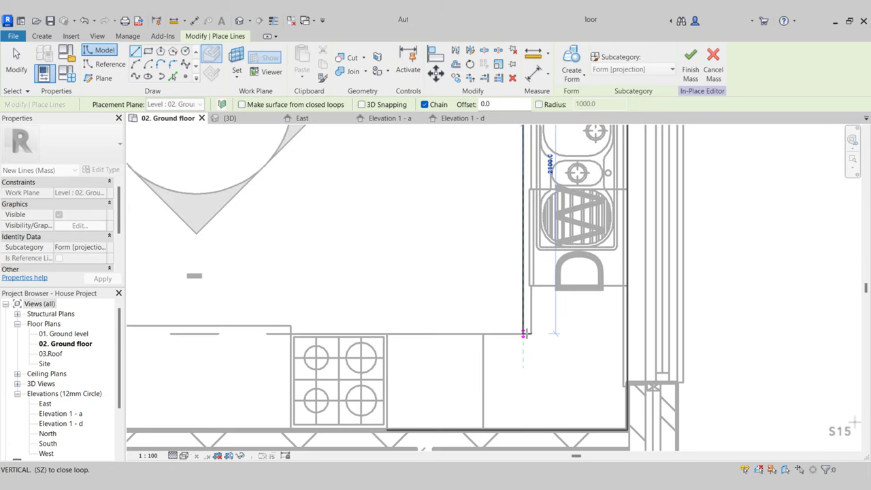
click(527, 333)
- Close the counter outline with an 850 mm front edge to the cooker's corner and a 600 mm side edge back to the wall
scroll(524, 332, up, 3)
scroll(571, 321, down, 3)
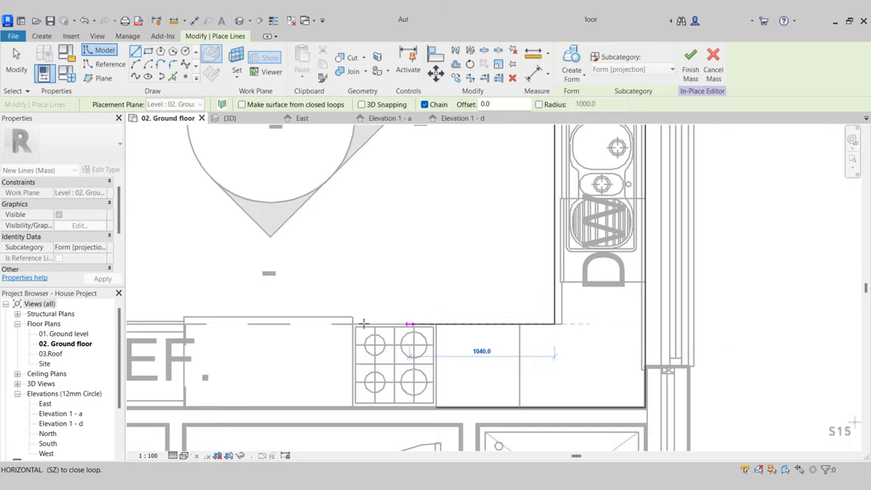
scroll(398, 308, up, 4)
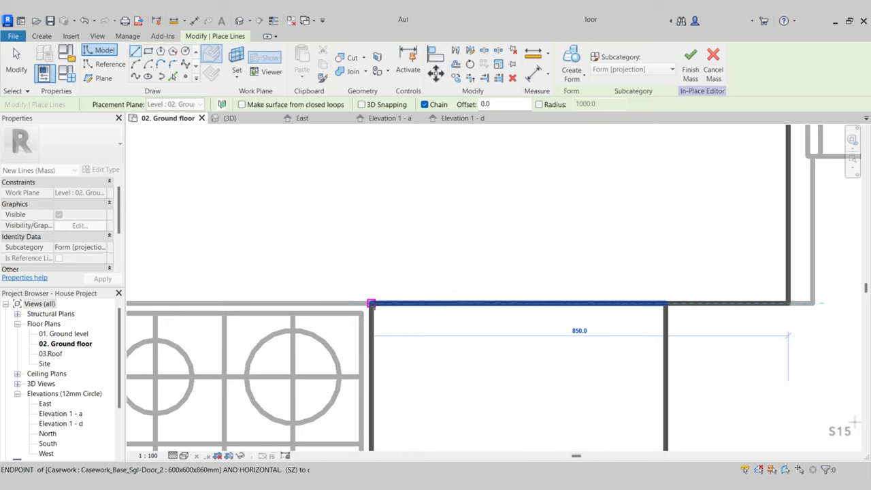
click(371, 304)
scroll(369, 286, down, 3)
scroll(364, 402, up, 1)
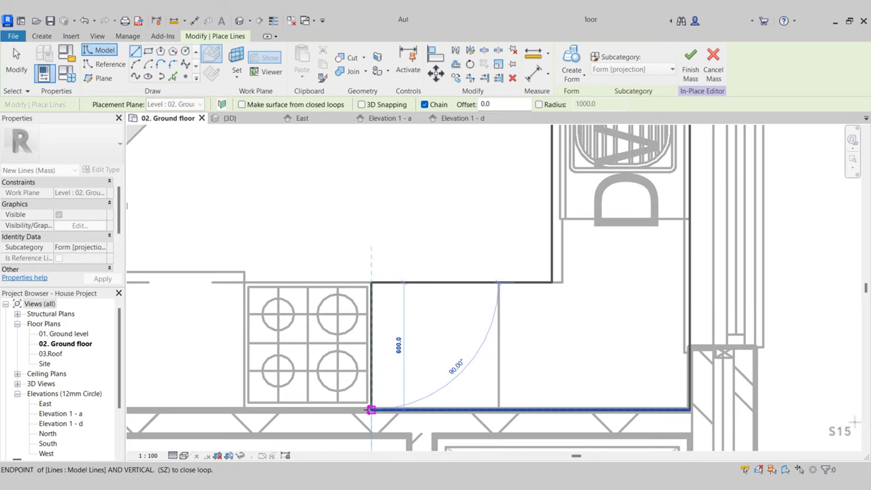
click(371, 409)
key(Escape)
key(Escape)
- Move the outline's front edge beside the cooker 50 mm outward, away from the rear wall
scroll(446, 286, up, 2)
key(Tab)
click(443, 285)
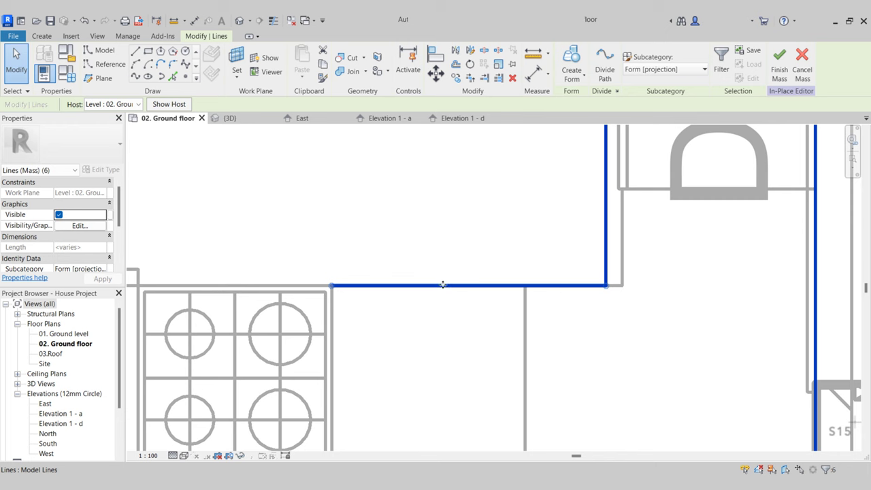
middle_drag(456, 297, 418, 301)
click(443, 263)
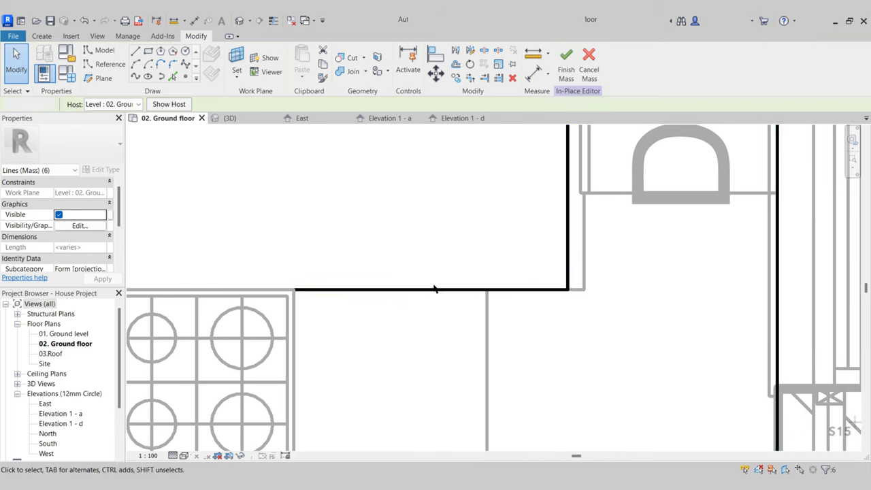
key(Tab)
click(434, 290)
click(434, 290)
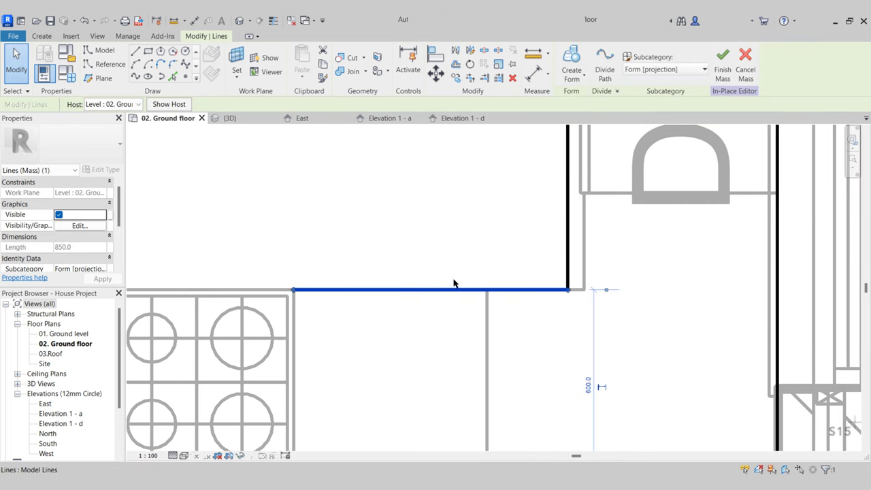
click(436, 73)
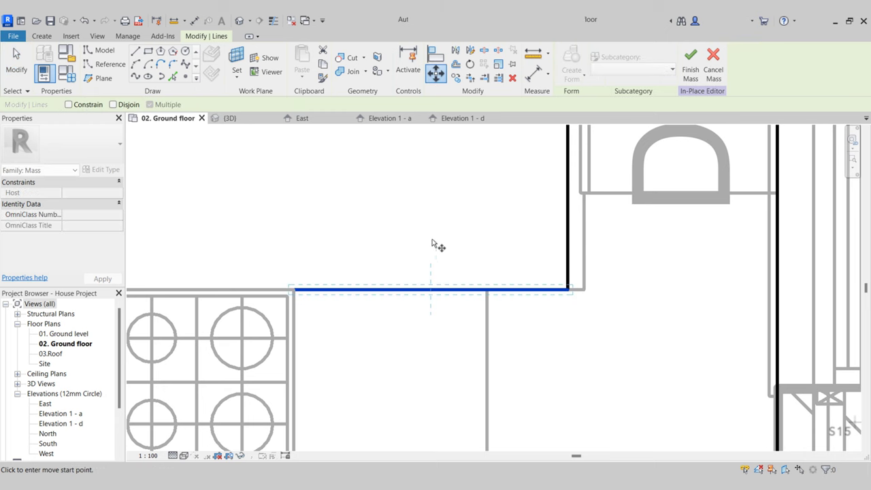
click(421, 291)
text(50)
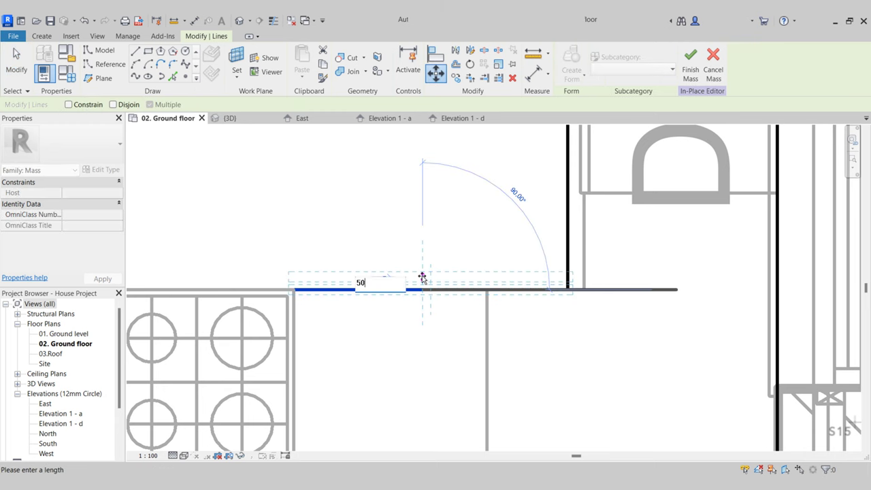
key(Return)
key(Escape)
- Create a solid form from the whole L-shaped counter outline and view it in 3D
scroll(422, 275, down, 2)
scroll(336, 342, down, 2)
middle_drag(411, 256, 369, 292)
scroll(369, 292, down, 1)
key(Tab)
click(373, 203)
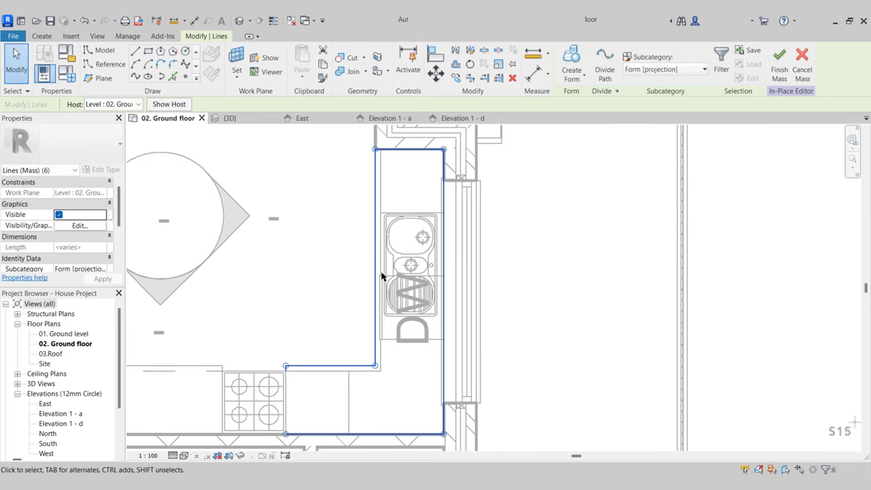
click(572, 64)
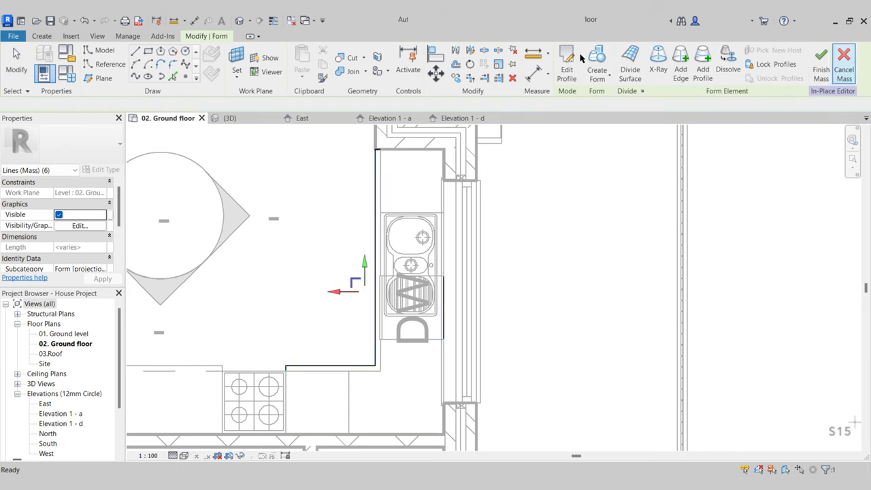
click(228, 117)
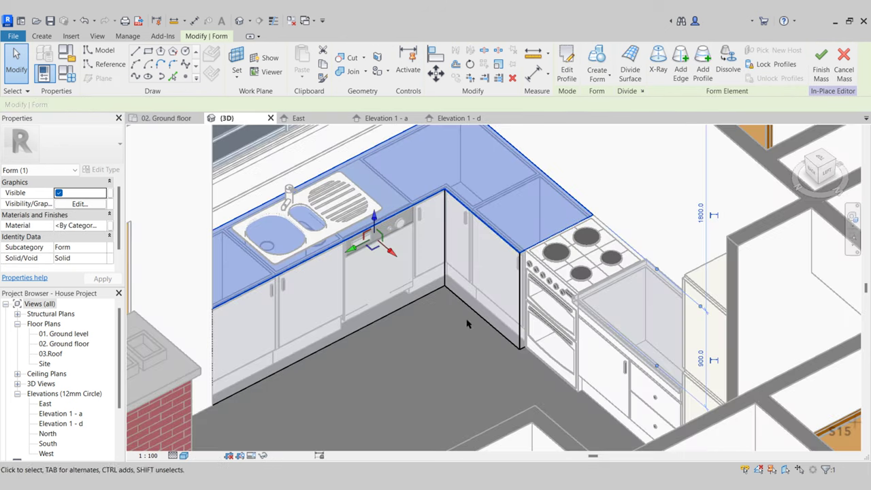
- Draw a rectangle around both sink bowls in the ground floor plan, ending just before the drainboard
click(167, 118)
scroll(426, 232, up, 2)
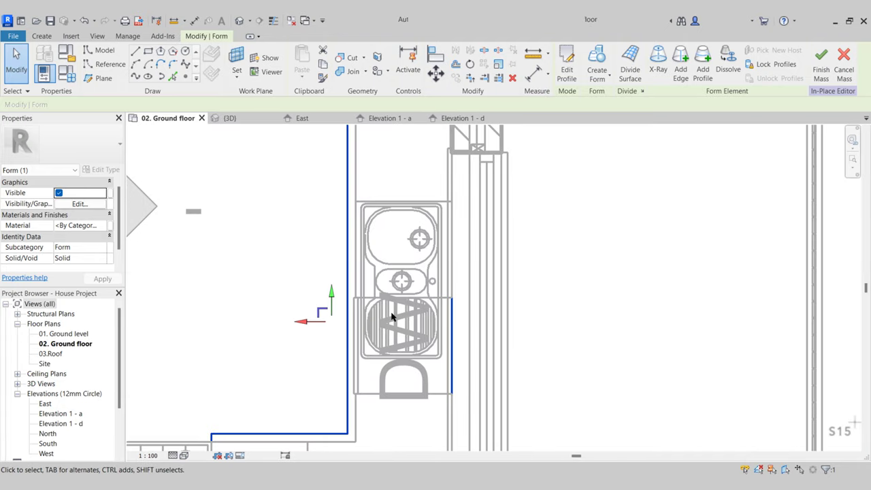
key(Escape)
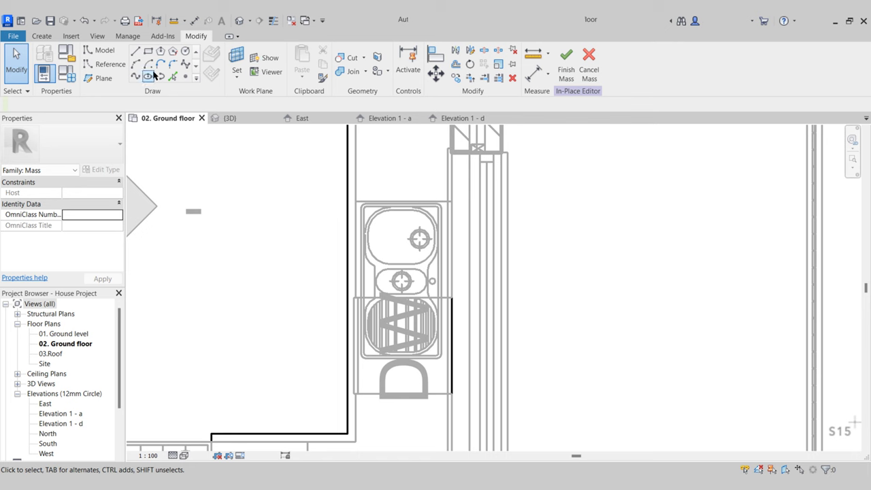
click(148, 51)
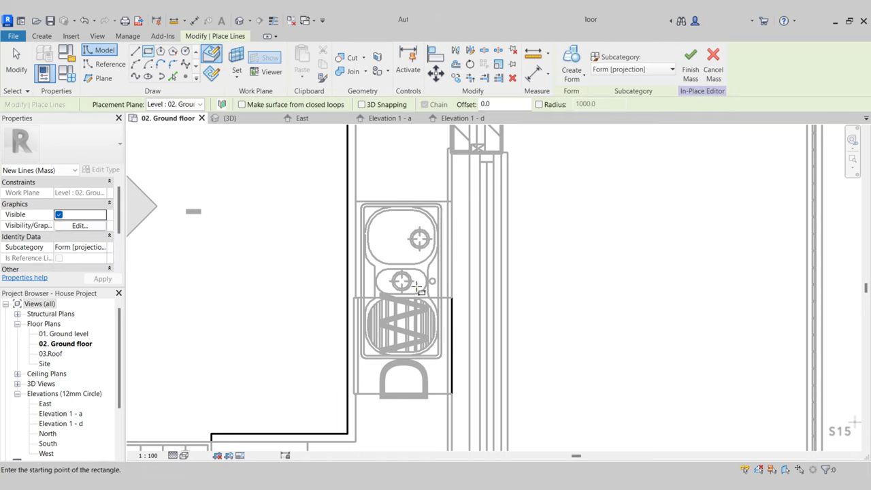
scroll(371, 217, up, 4)
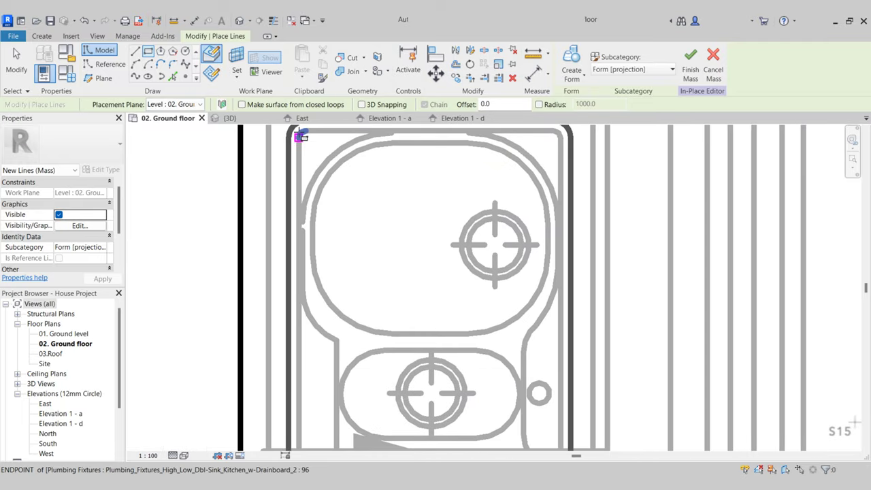
click(303, 133)
scroll(320, 184, down, 2)
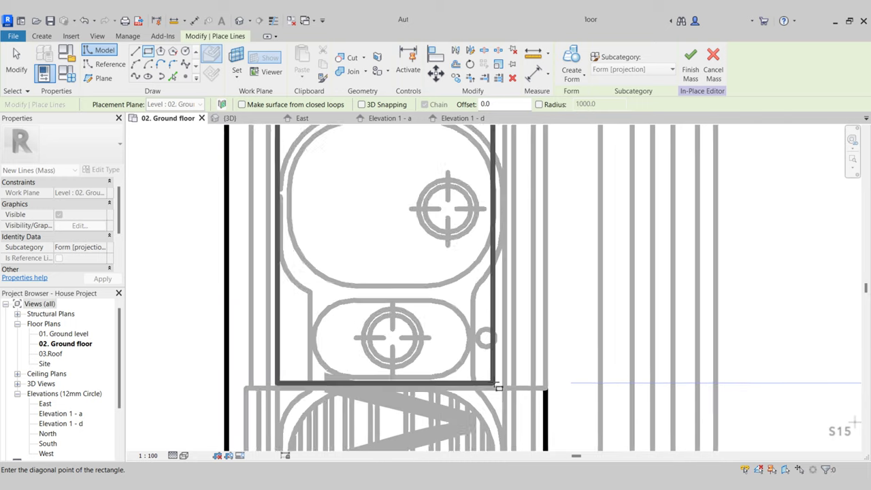
scroll(496, 386, down, 1)
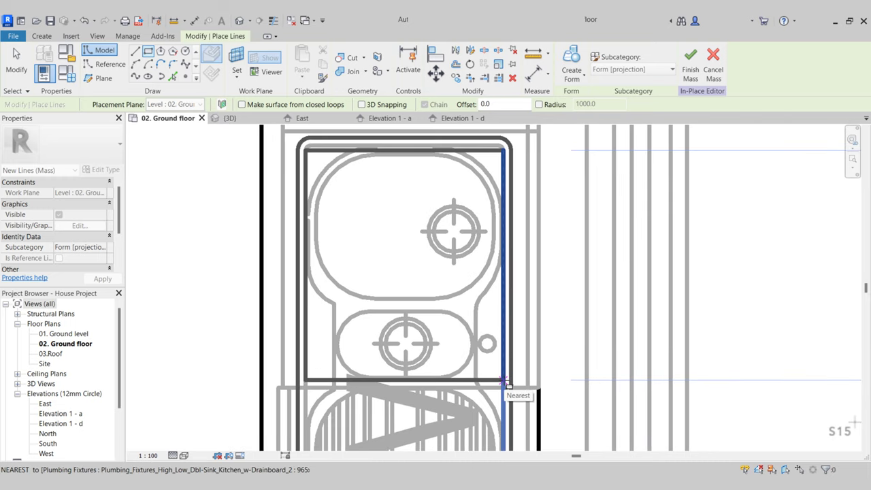
click(504, 383)
scroll(501, 385, down, 3)
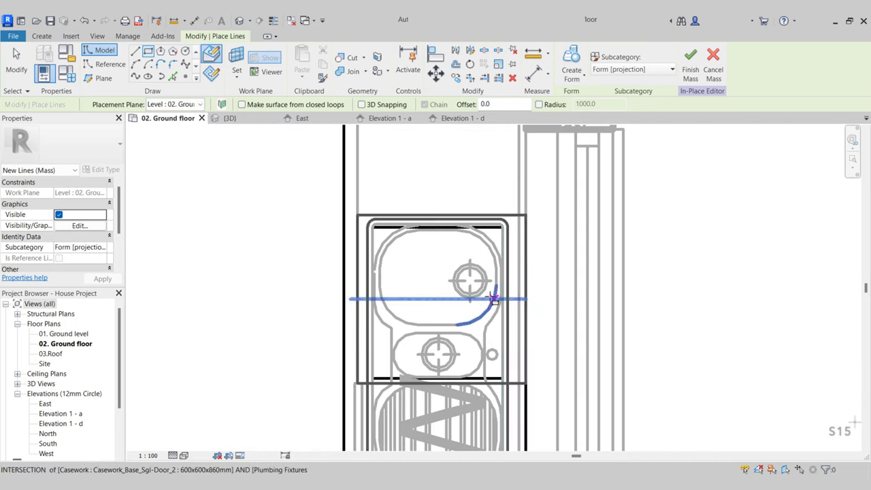
key(Escape)
key(Escape)
- Create a void form from the rectangle around the sink bowls and finish the counter mass
click(504, 248)
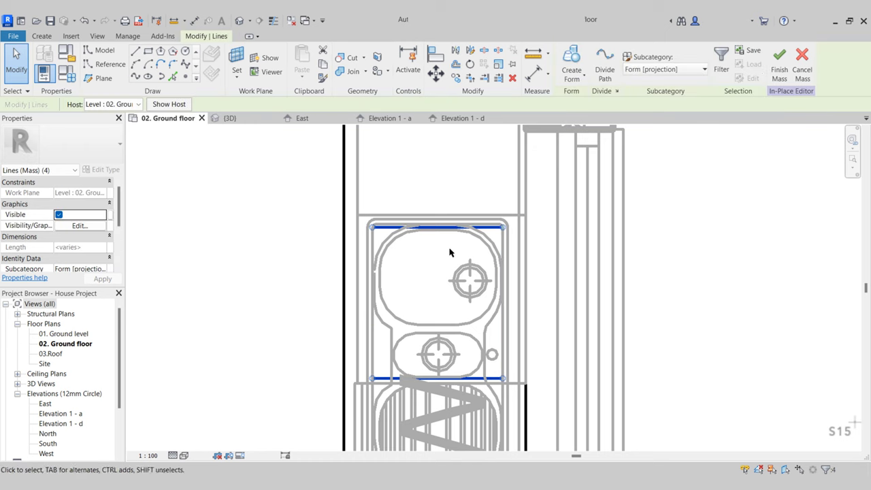
click(576, 80)
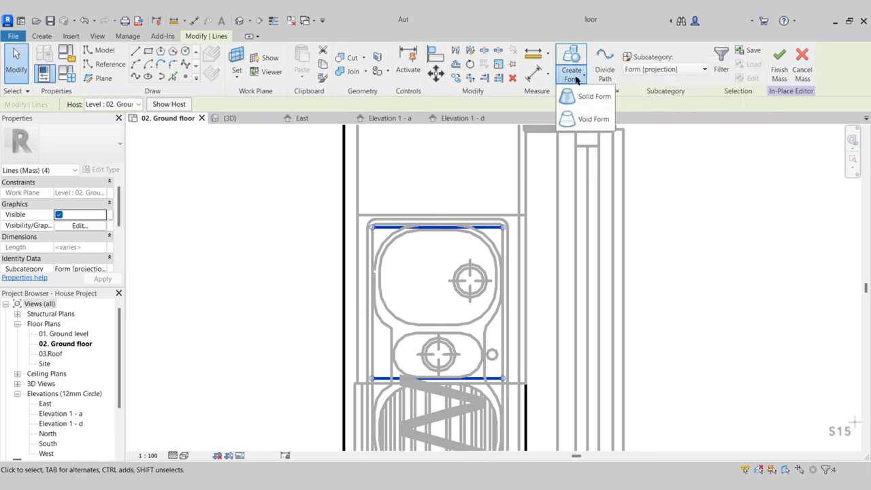
click(589, 120)
click(820, 73)
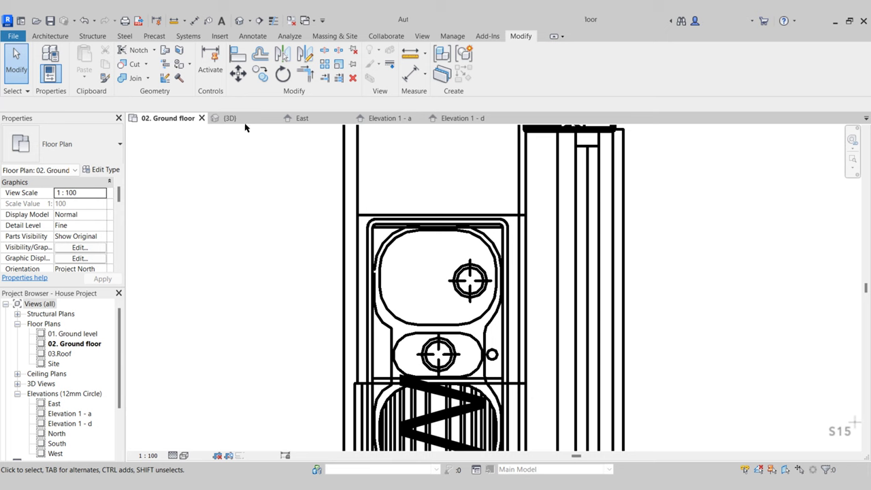
- In Elevation 1 - d, raise the top face of the L-shaped counter mass to the top of the adjoining counter
click(458, 118)
middle_drag(428, 196, 440, 250)
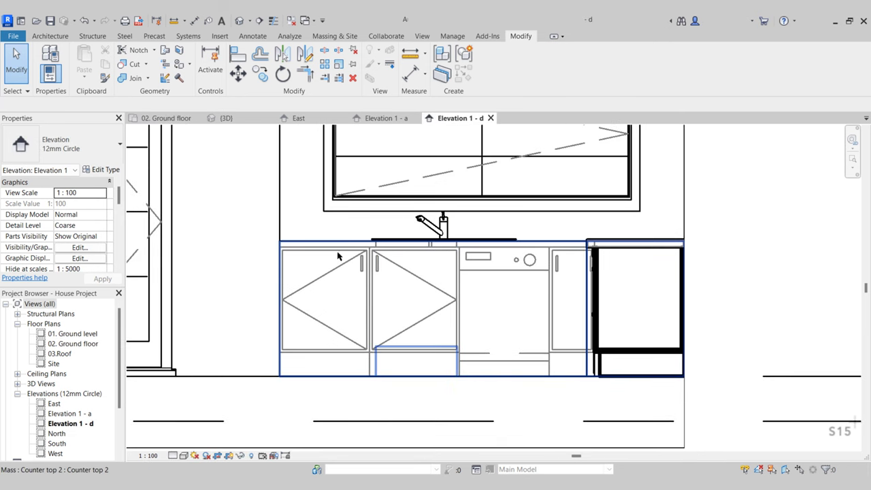
click(388, 362)
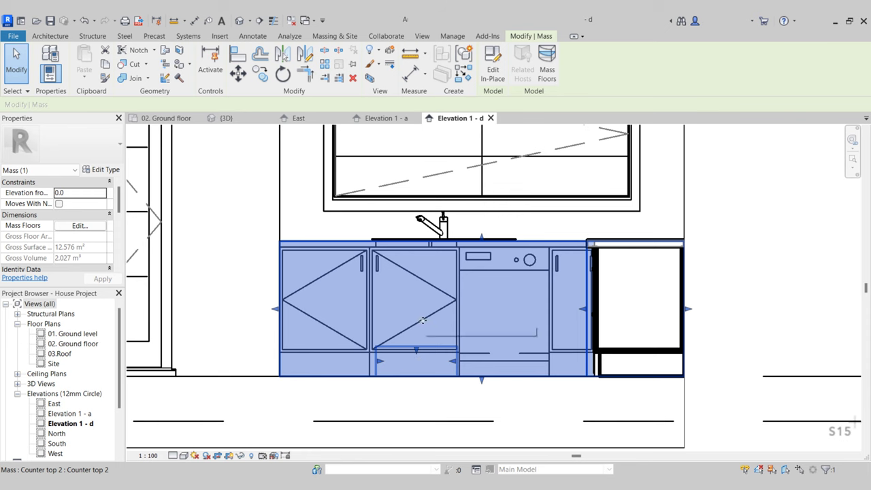
scroll(484, 236, up, 2)
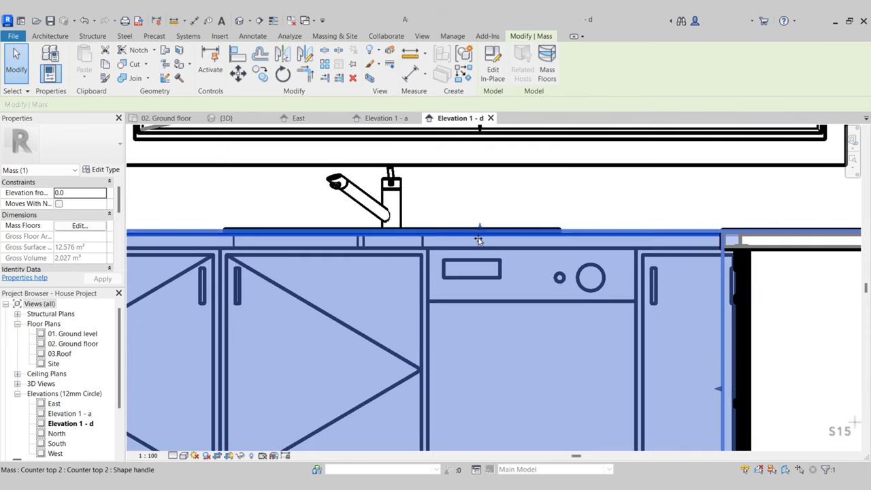
mouse_move(479, 230)
mouse_down()
mouse_move(477, 239)
mouse_move(478, 231)
mouse_up()
scroll(512, 237, up, 1)
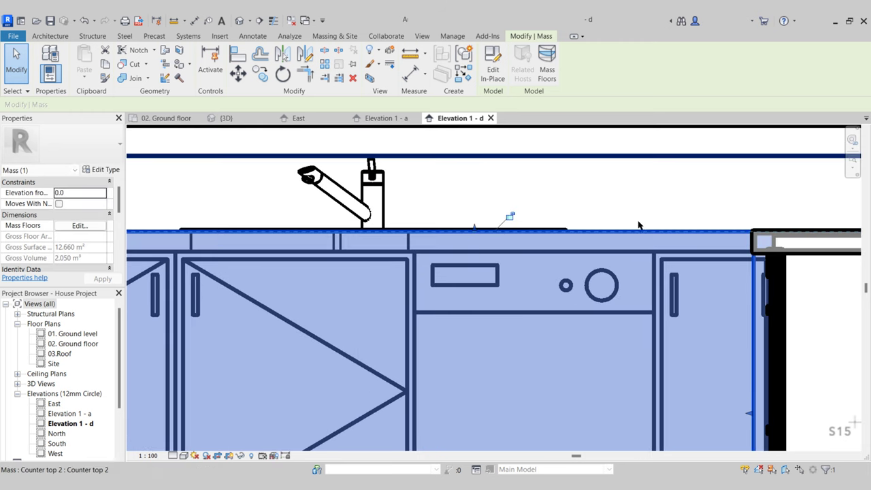
scroll(536, 297, down, 3)
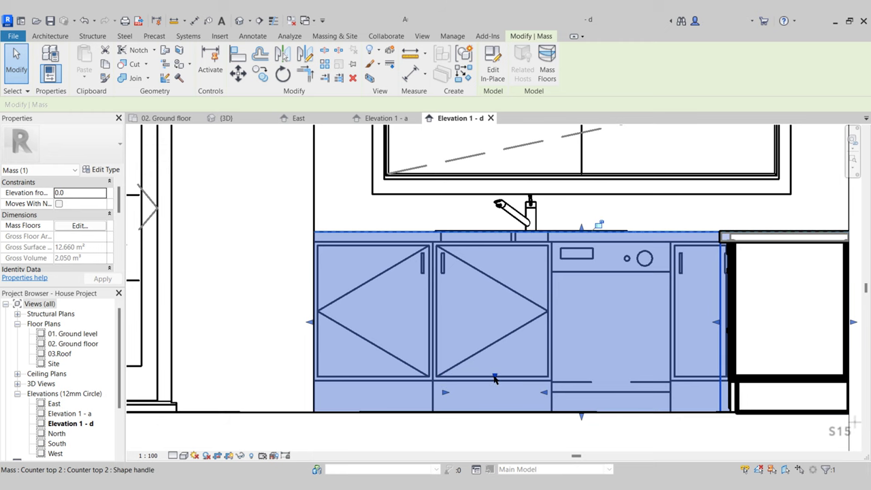
- Extend the sink void up through the counter's top and raise the mass's underside to the top of the base cabinets
drag(495, 369, 496, 229)
drag(581, 417, 582, 244)
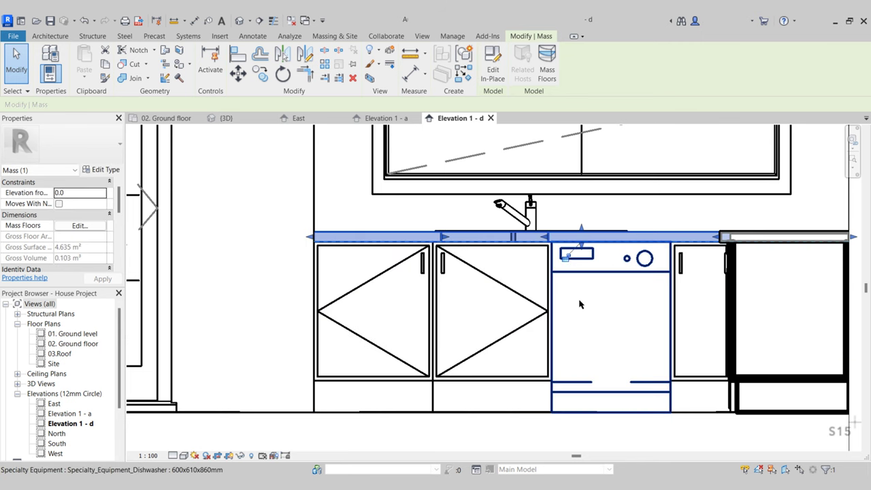
key(Escape)
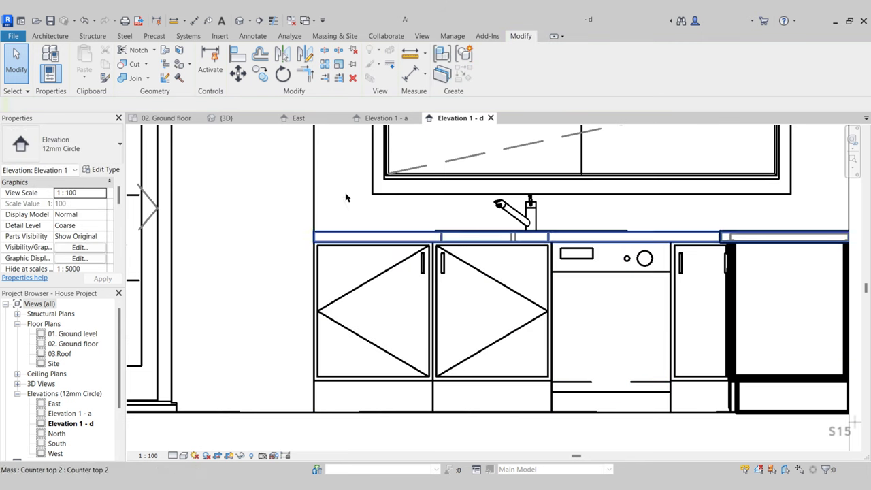
- Inspect the counter's sink cut-out in the 3D view by deleting the sink and undoing the deletion
click(231, 118)
shift+middle_drag(509, 336, 443, 361)
middle_drag(436, 306, 459, 427)
scroll(367, 285, up, 3)
shift+middle_drag(455, 363, 422, 360)
middle_drag(498, 278, 412, 358)
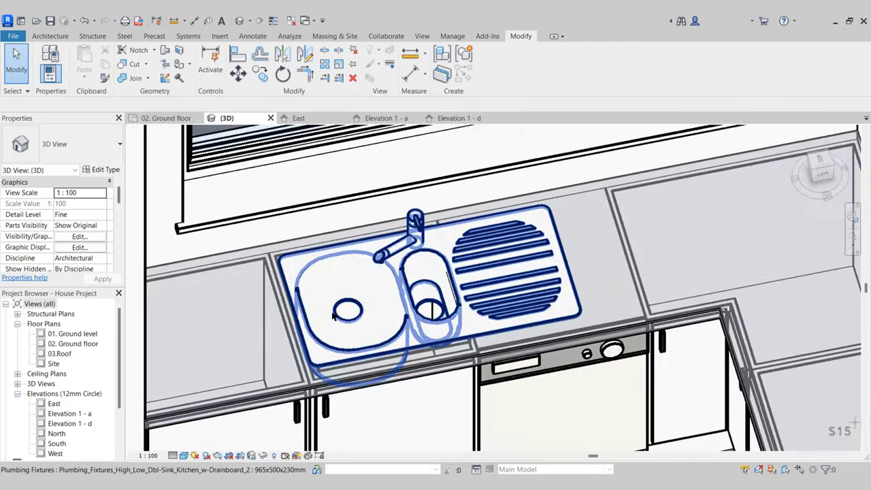
click(464, 311)
key(Delete)
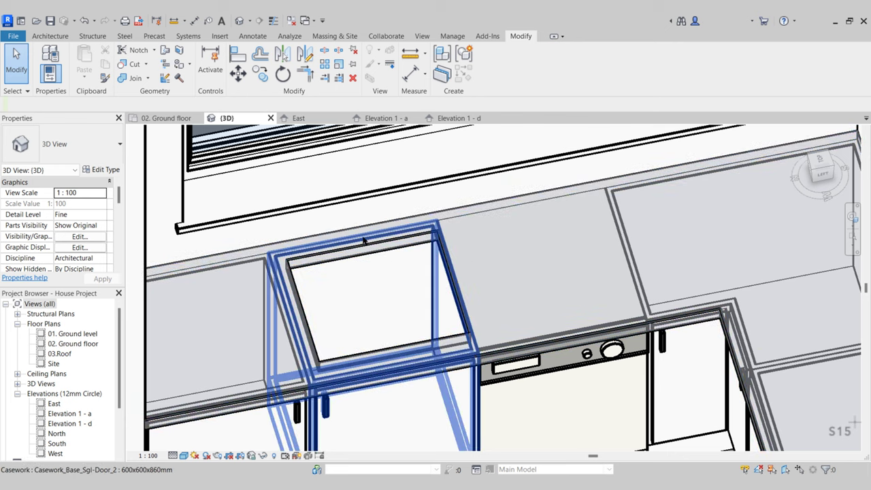
key(ctrl+z)
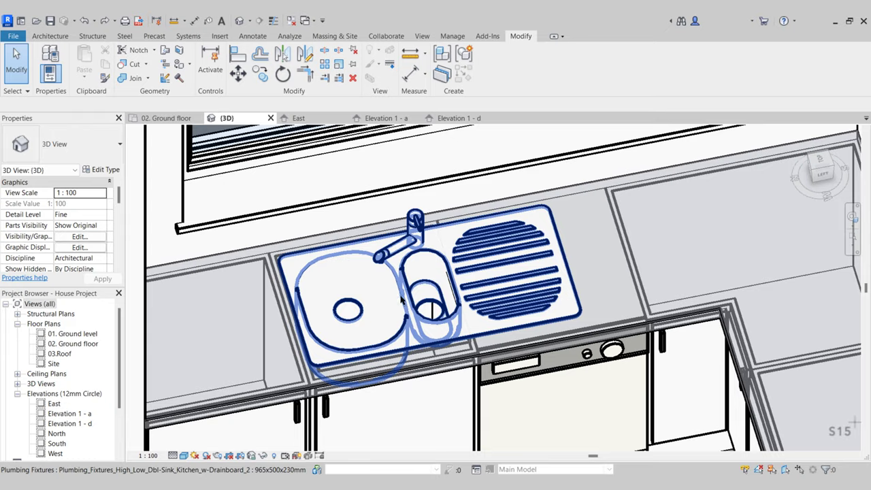
- Start a roof by face and duplicate the Roof_Generic-125mm type under the name Counter top
scroll(400, 299, down, 3)
shift+middle_drag(421, 324, 455, 246)
scroll(465, 219, down, 3)
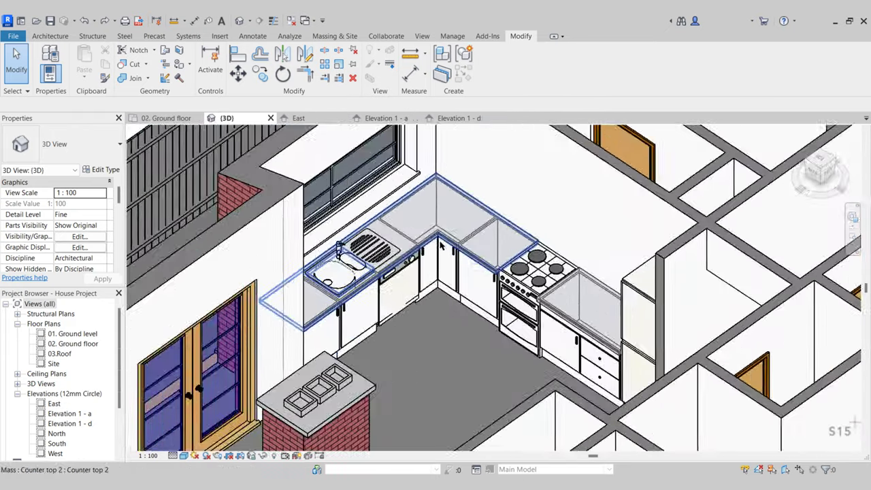
scroll(441, 246, up, 1)
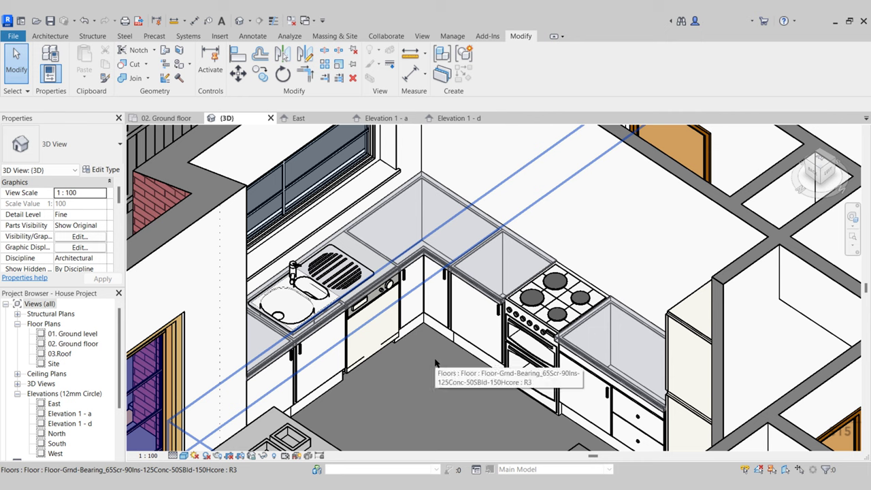
click(334, 36)
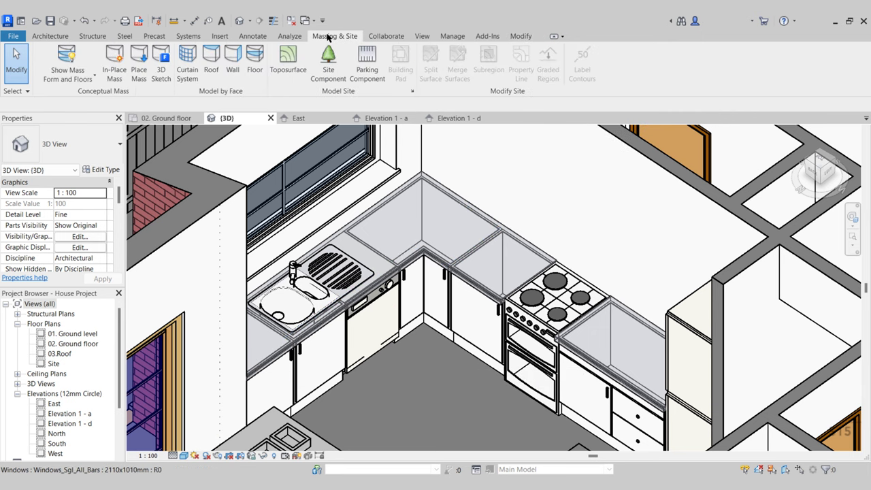
click(211, 64)
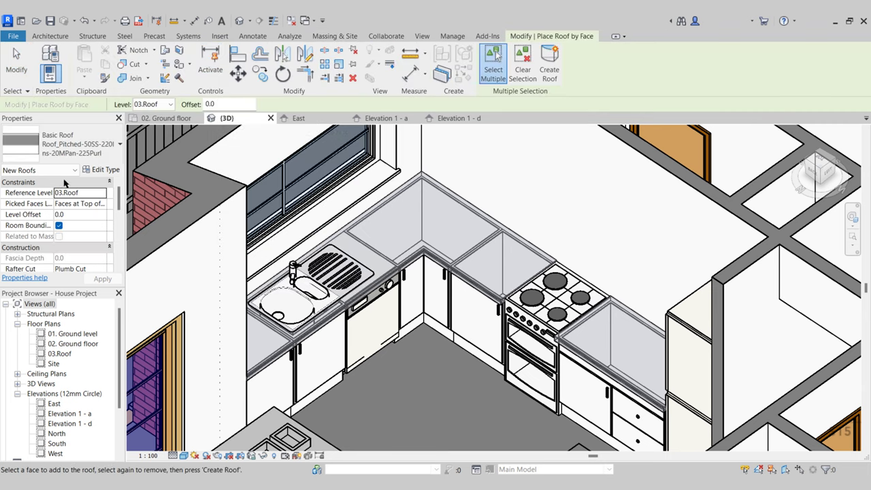
click(118, 145)
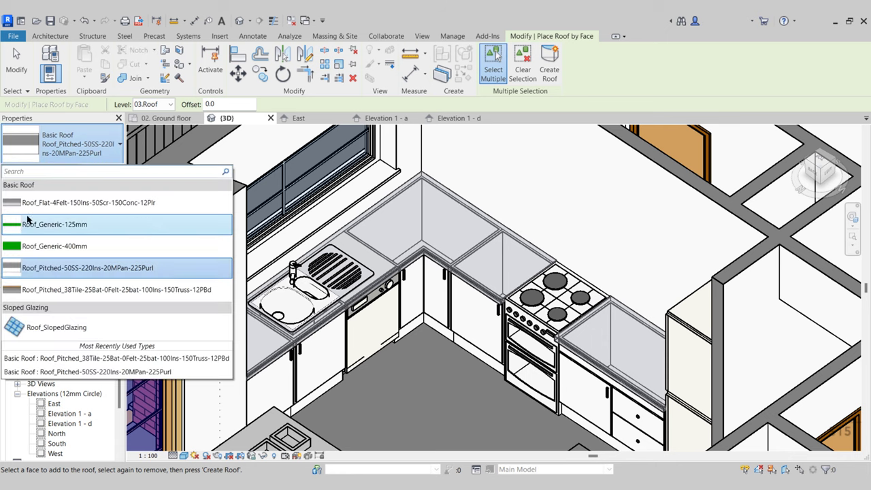
click(76, 228)
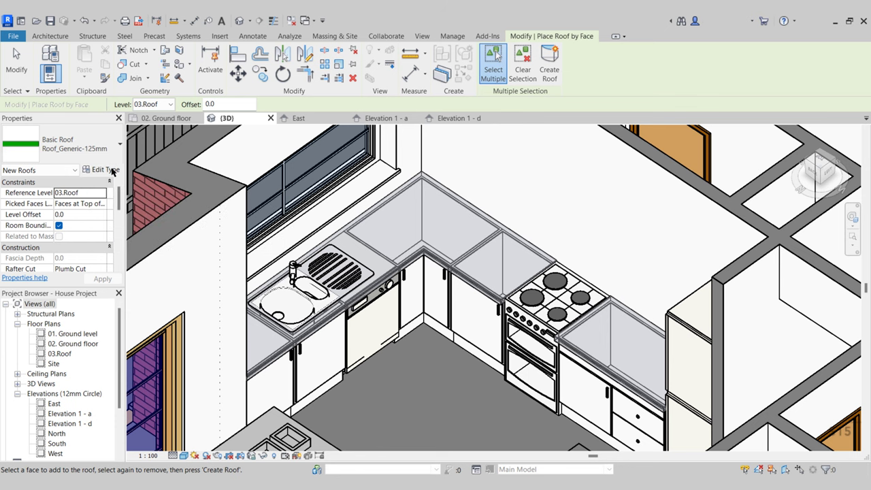
click(110, 169)
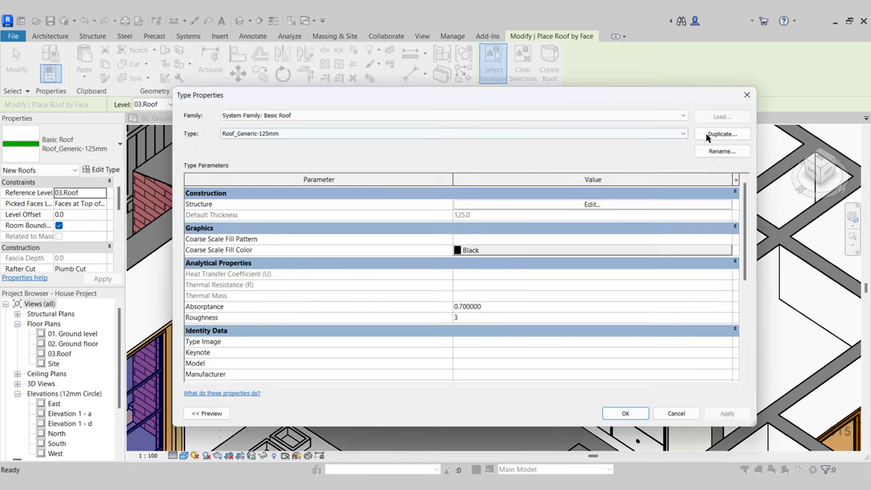
click(700, 135)
text(Co)
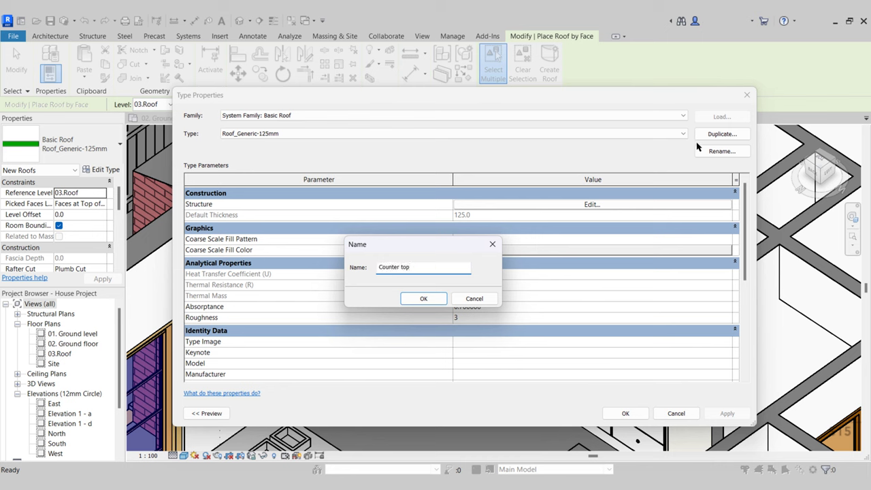
text(unter top)
click(423, 299)
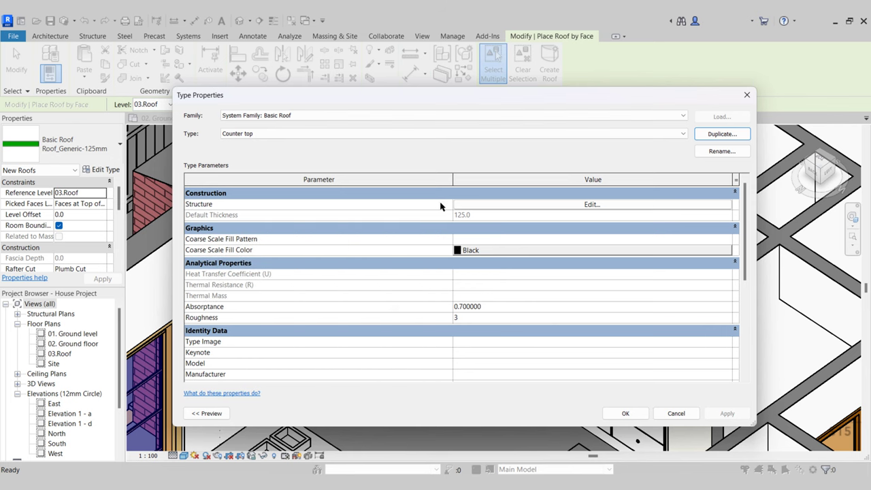
- Set the structure layer thickness of the Counter top roof type to 50 mm and accept the type
click(589, 204)
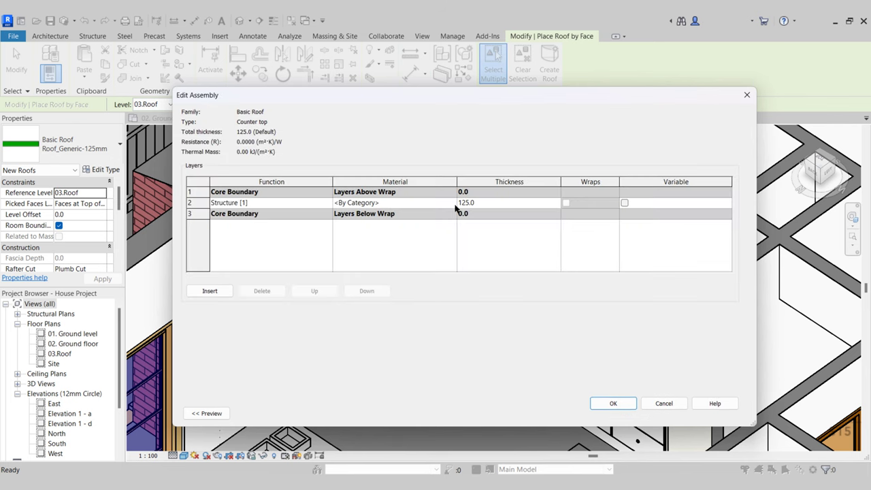
click(485, 204)
text(50)
click(613, 403)
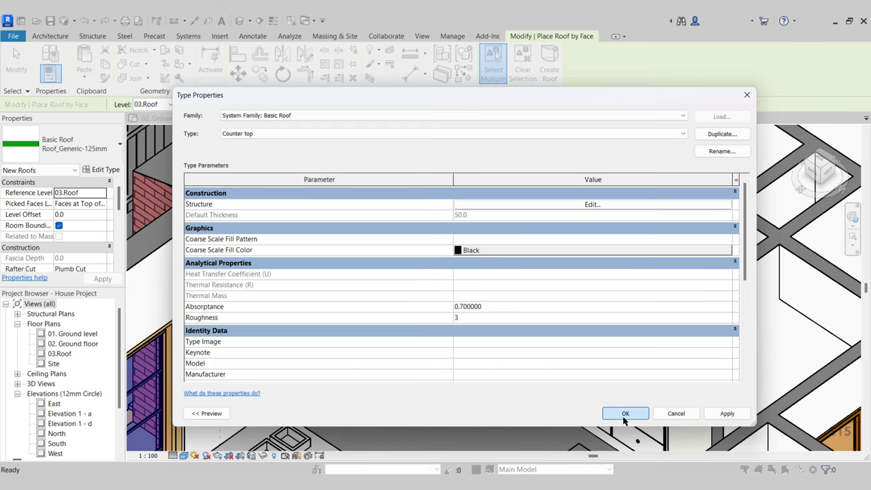
click(624, 415)
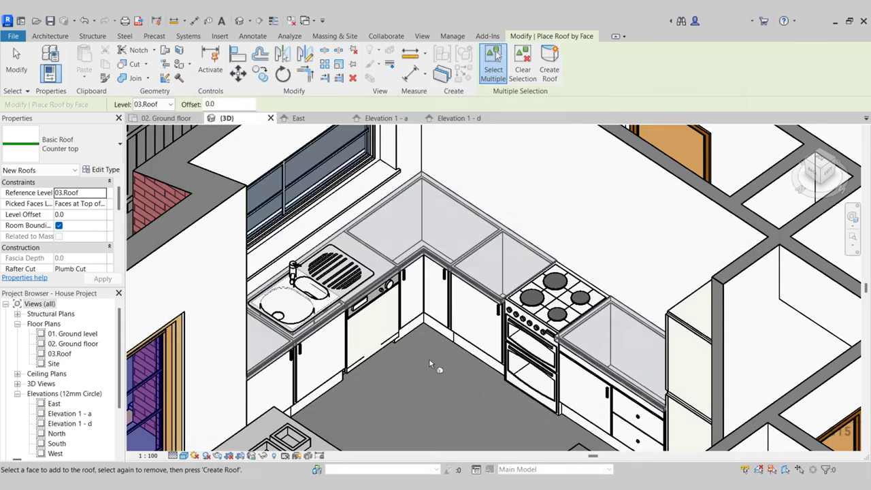
- Create Counter top roofs on the top faces of the L-shaped mass and the mass on the other side of the cooker
click(490, 81)
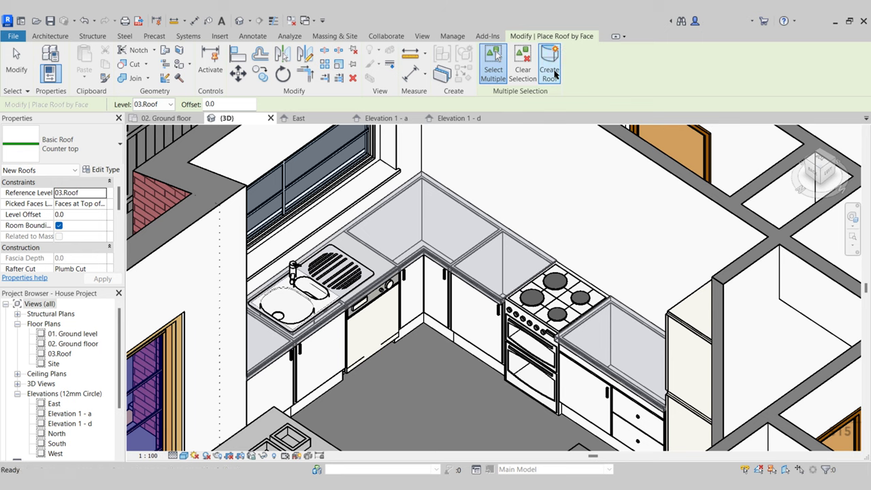
click(493, 265)
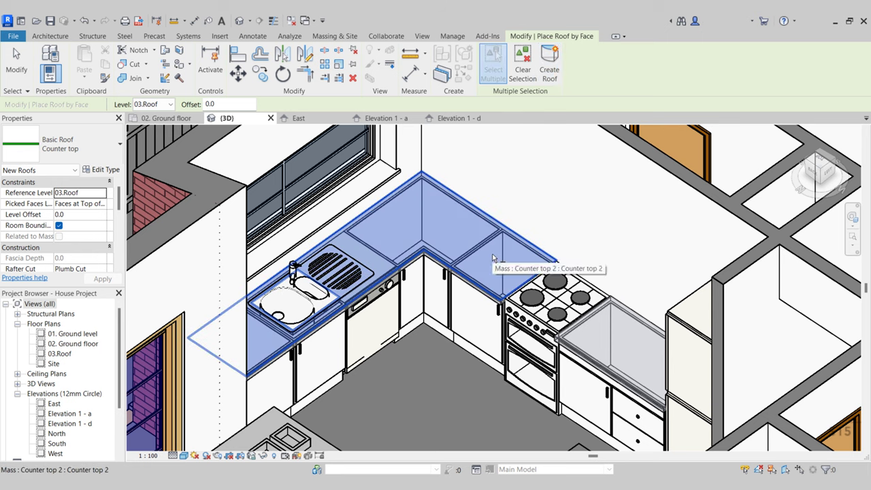
click(550, 71)
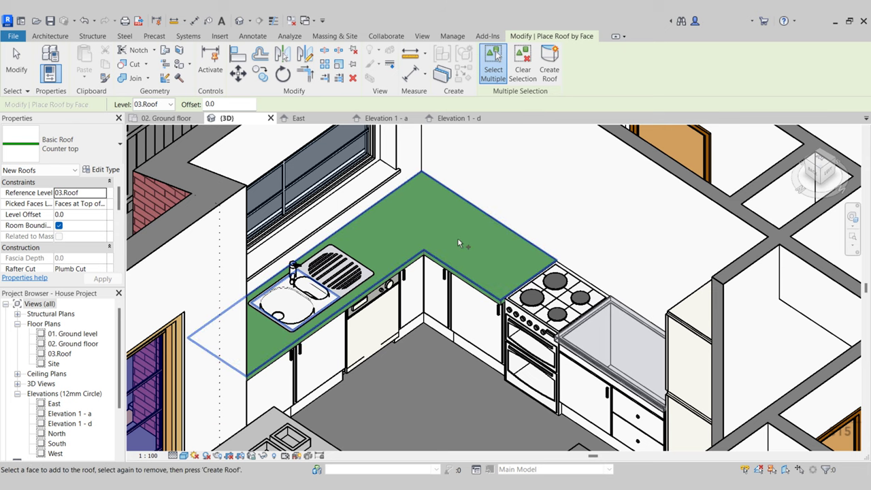
click(607, 339)
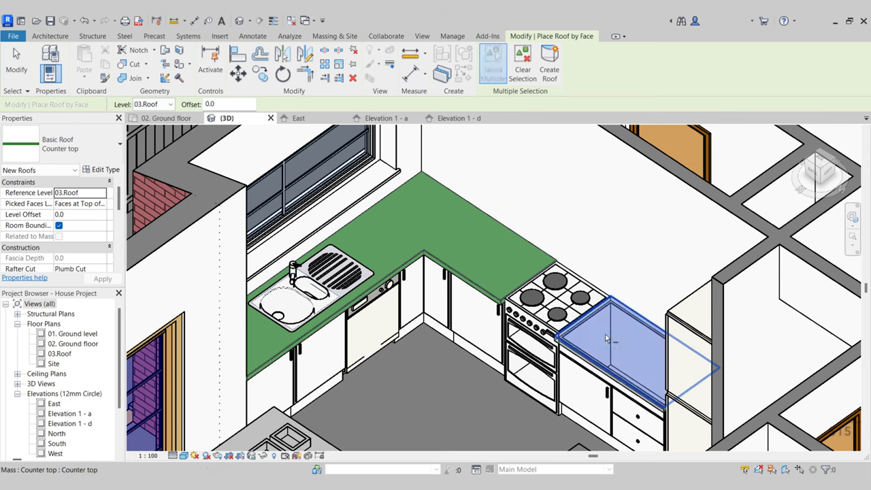
click(549, 71)
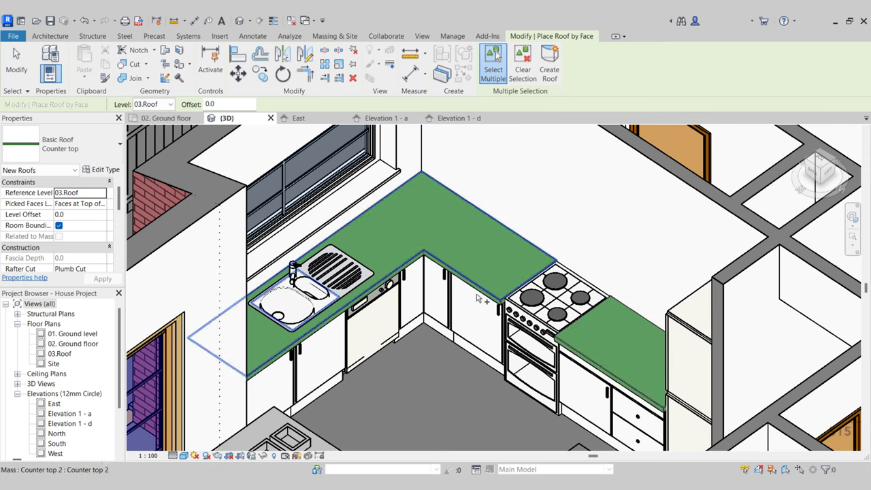
key(Escape)
- Change the 3D view's visual style to Realistic with the sink run of the kitchen in view
shift+middle_drag(430, 338, 549, 369)
scroll(443, 338, up, 3)
scroll(429, 320, down, 2)
shift+middle_drag(549, 369, 468, 398)
middle_drag(417, 367, 407, 402)
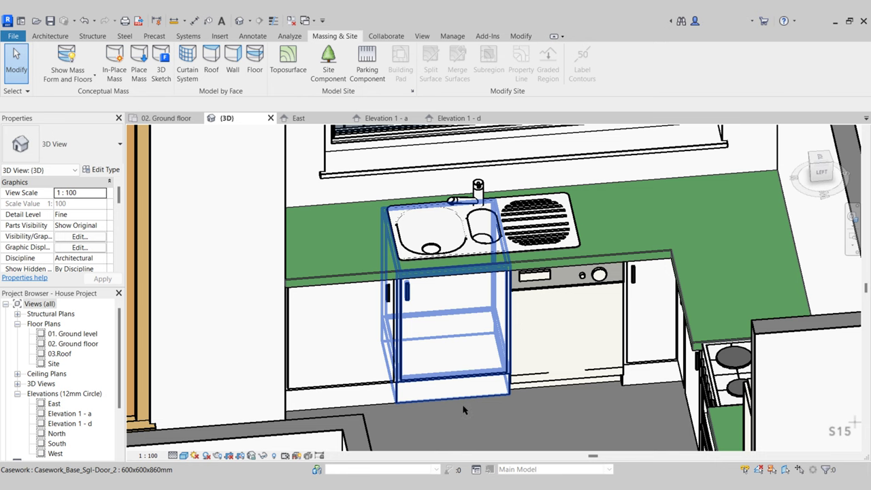
middle_drag(413, 409, 394, 416)
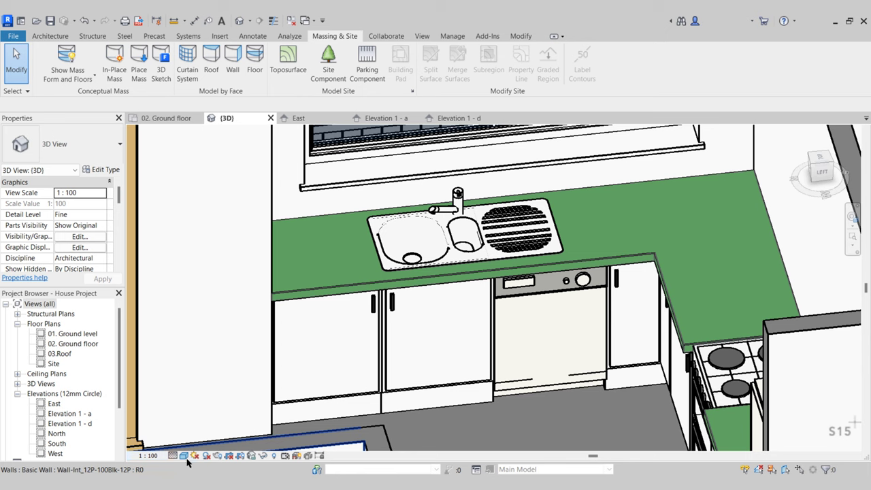
click(184, 456)
click(208, 436)
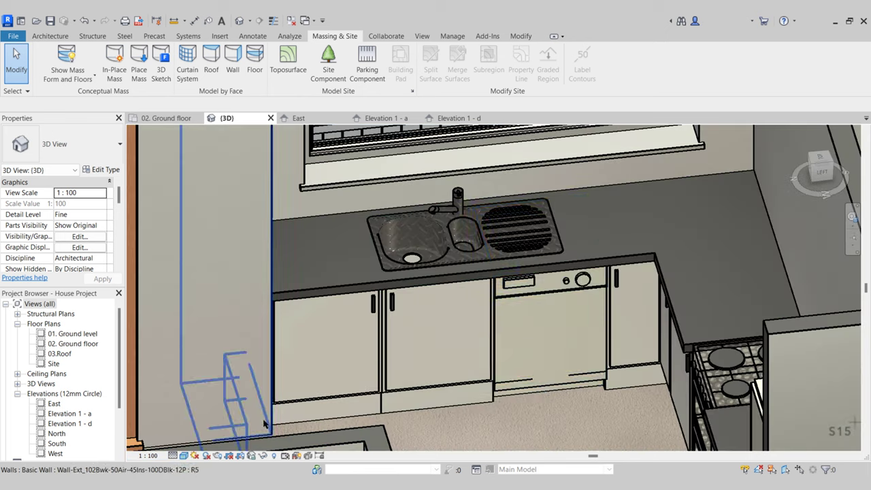
- Examine the finished counter tops around the sink, the corner and the cooker from several angles
scroll(455, 268, up, 5)
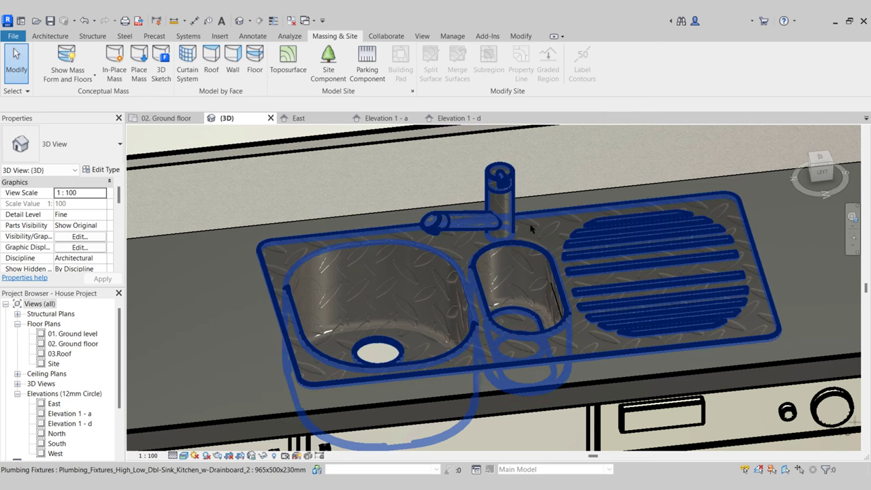
scroll(346, 268, down, 3)
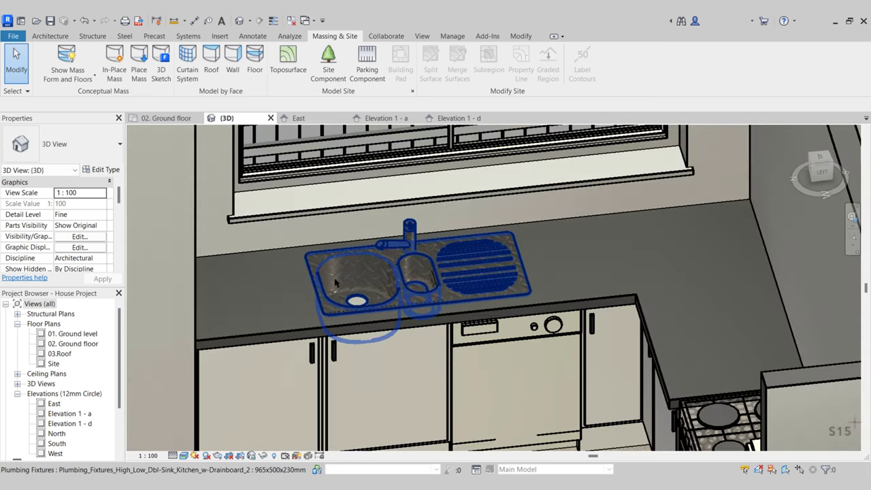
shift+middle_drag(336, 280, 409, 292)
middle_drag(452, 306, 467, 410)
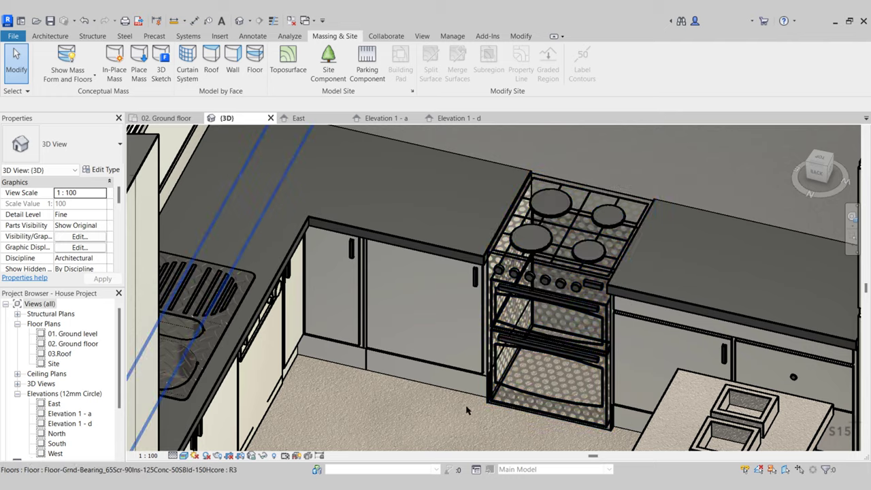
scroll(495, 433, up, 3)
shift+middle_drag(638, 408, 535, 402)
scroll(611, 416, down, 4)
middle_drag(549, 368, 523, 387)
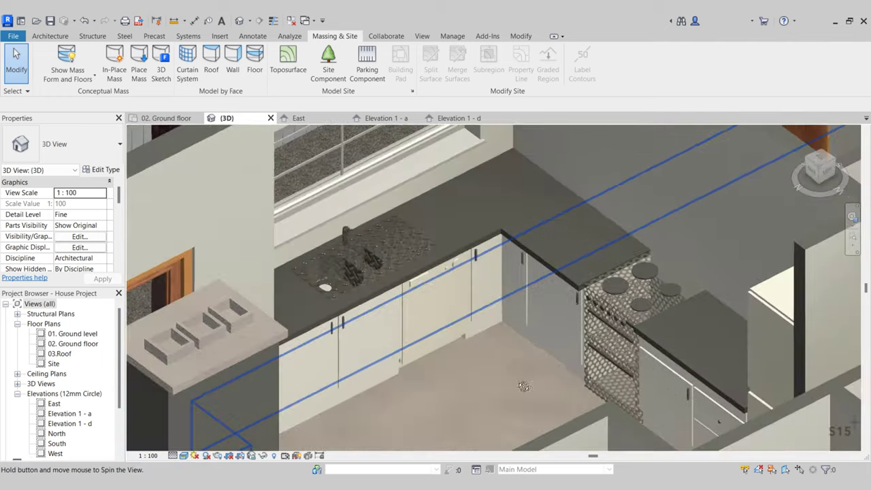
scroll(502, 299, up, 3)
middle_drag(502, 301, 500, 306)
scroll(500, 306, down, 5)
- Change the 3D view's visual style to Consistent Colors with the sink run and cooker in view
click(184, 455)
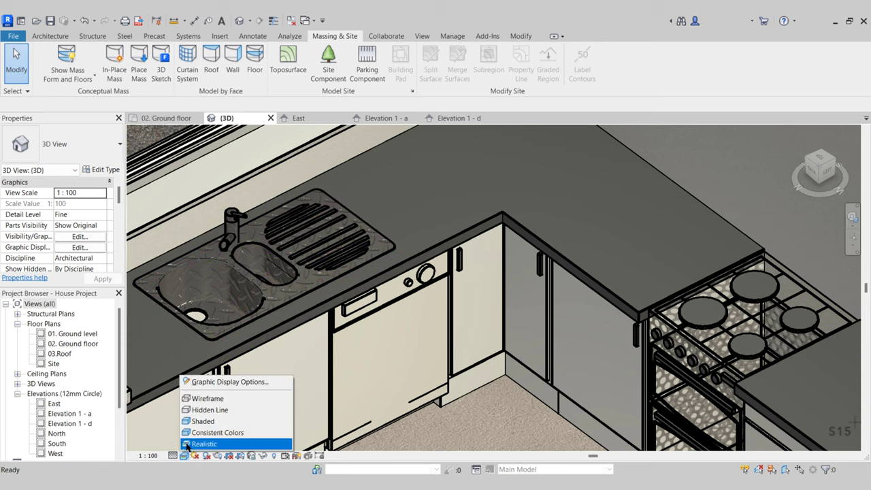
click(198, 433)
scroll(517, 351, down, 2)
shift+middle_drag(517, 351, 481, 381)
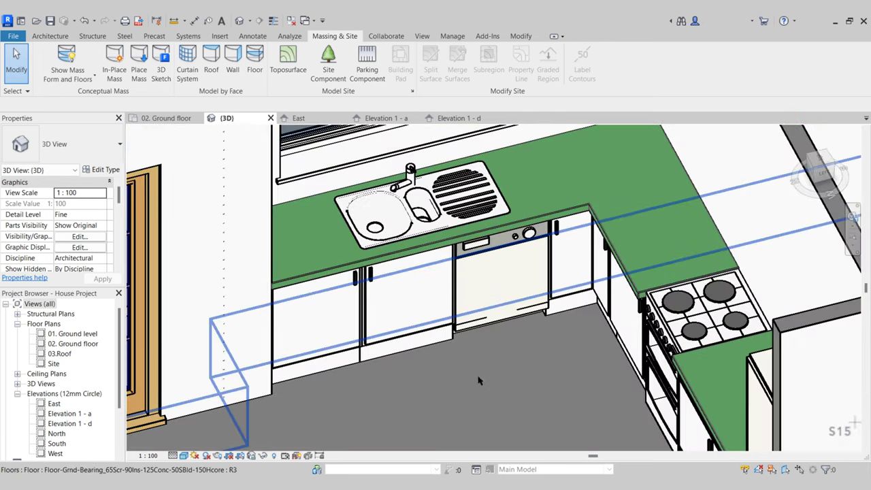
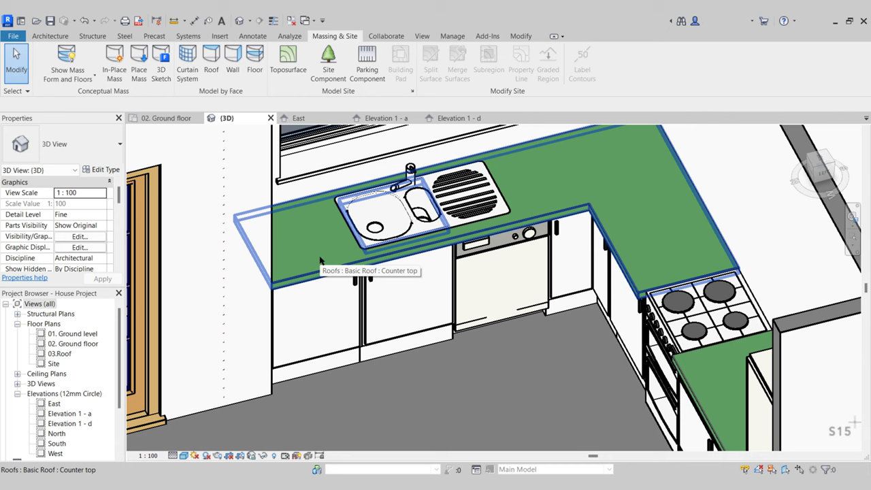
- Inspect the masses beneath the L-shaped counter top and the counter top beyond the cooker by selecting each and releasing it
key(Tab)
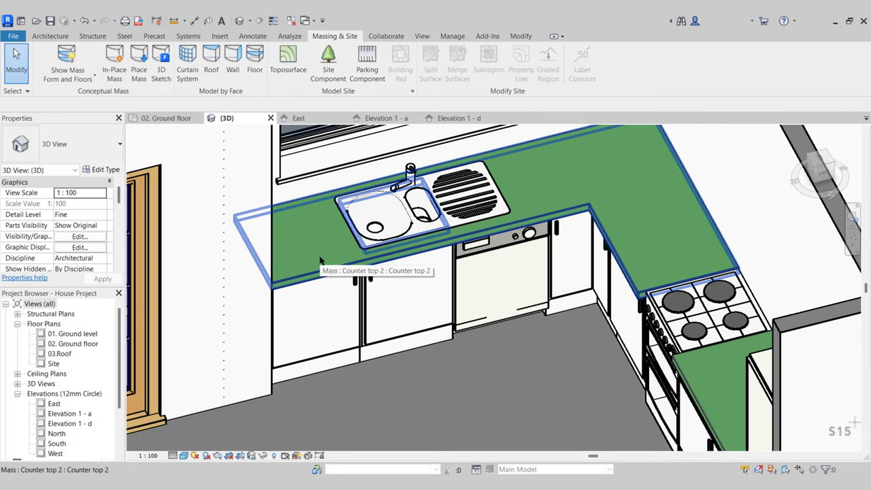
click(320, 259)
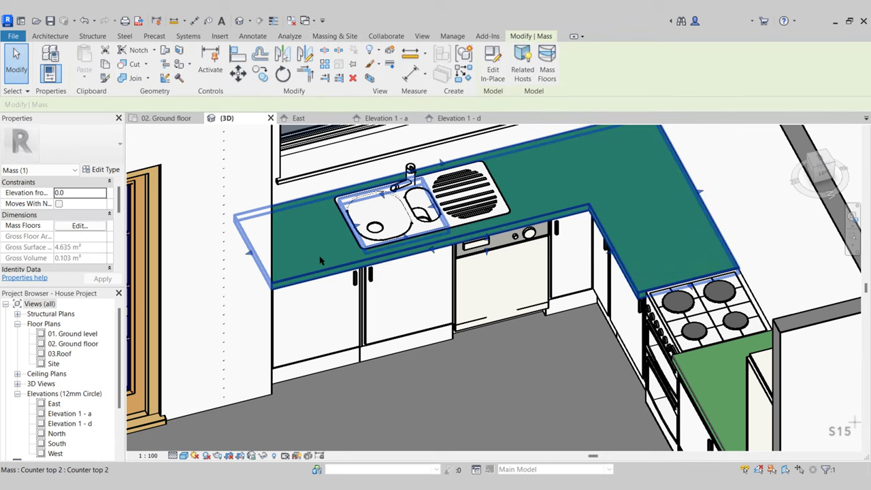
key(Escape)
scroll(398, 305, down, 2)
shift+middle_drag(398, 306, 484, 301)
scroll(487, 303, up, 4)
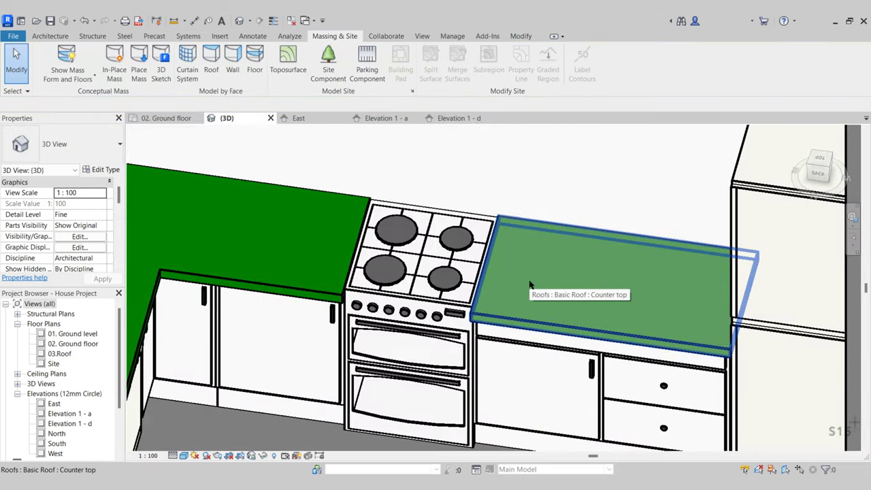
key(Tab)
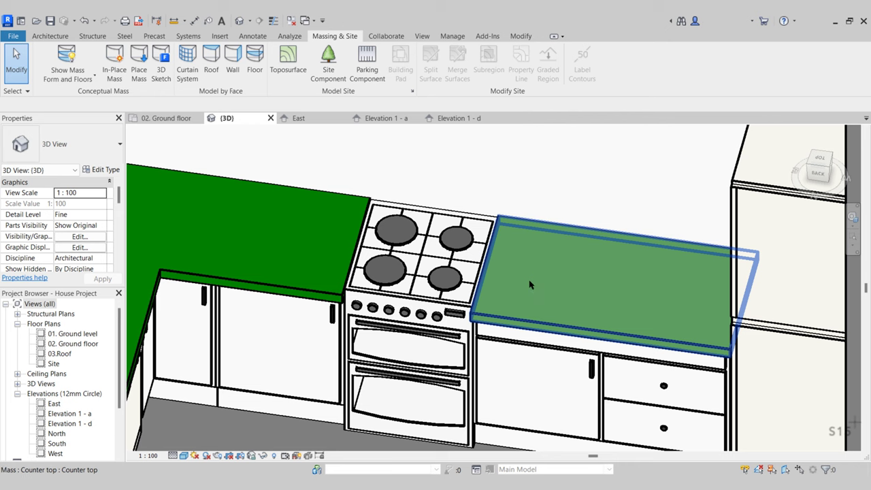
click(530, 284)
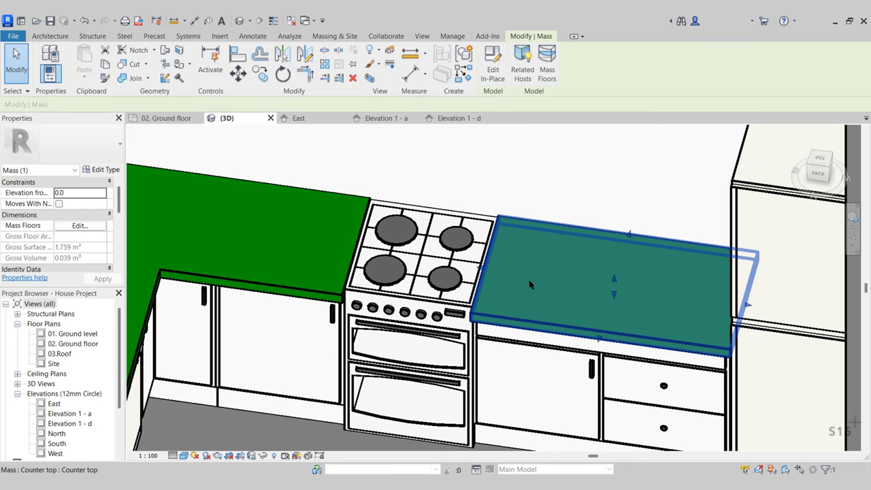
key(Escape)
- Open the 02. Ground floor plan at the cooker and the kitchen wall behind it
scroll(587, 272, down, 4)
shift+middle_drag(588, 272, 589, 331)
scroll(571, 310, down, 2)
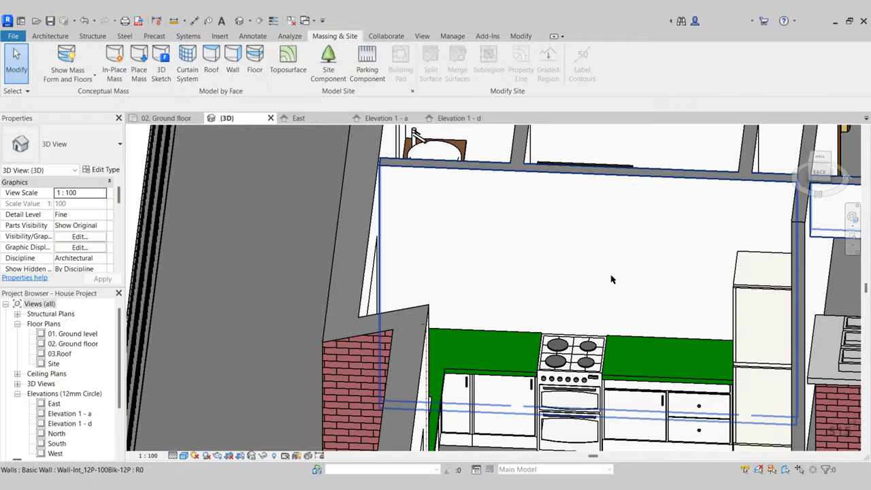
shift+middle_drag(611, 279, 489, 197)
shift+middle_drag(581, 303, 591, 270)
click(175, 119)
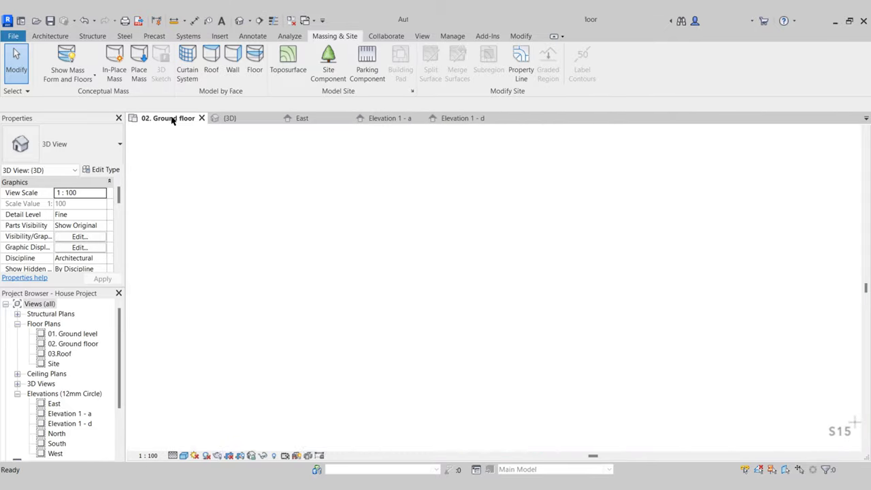
scroll(274, 239, down, 2)
middle_drag(237, 320, 385, 262)
scroll(432, 269, up, 2)
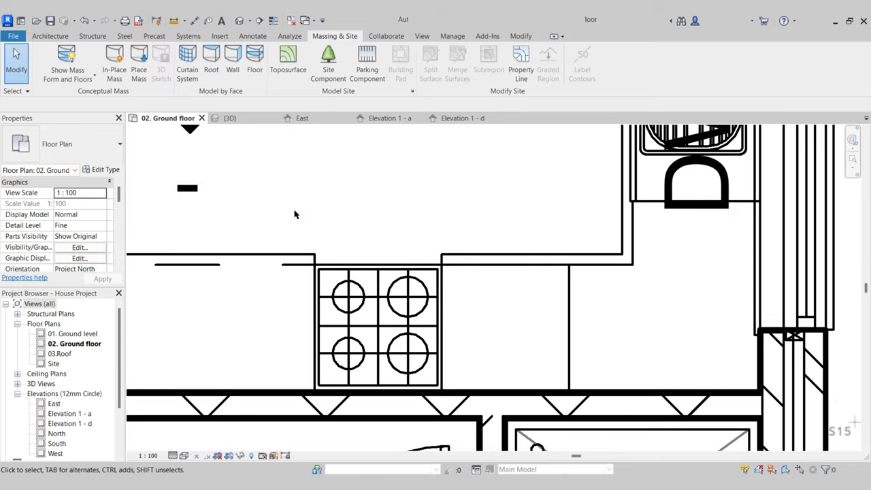
- Load the Specialty_Equipment_Exhaust_Hood family from the Domestic folder of Specialty Equipment for component placement
click(55, 37)
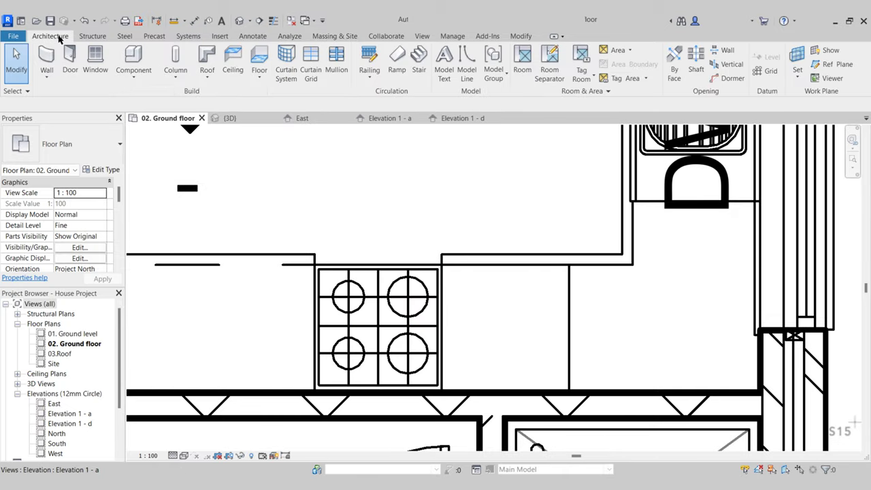
click(133, 58)
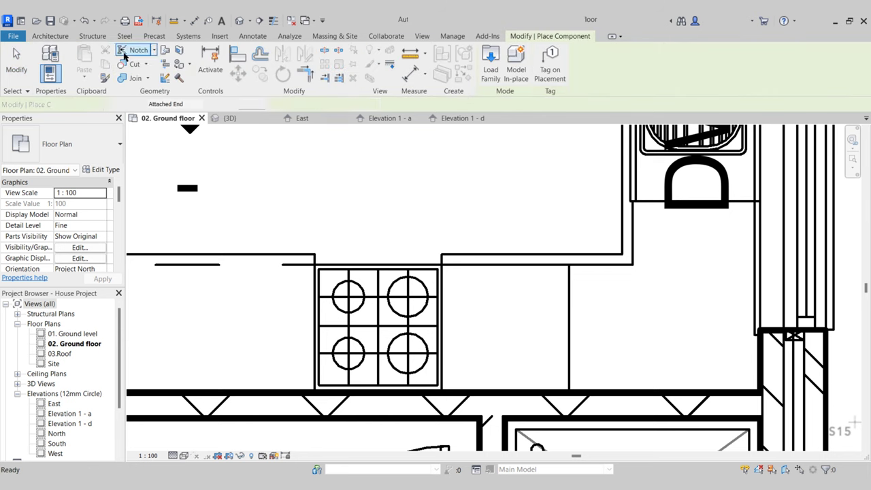
click(492, 69)
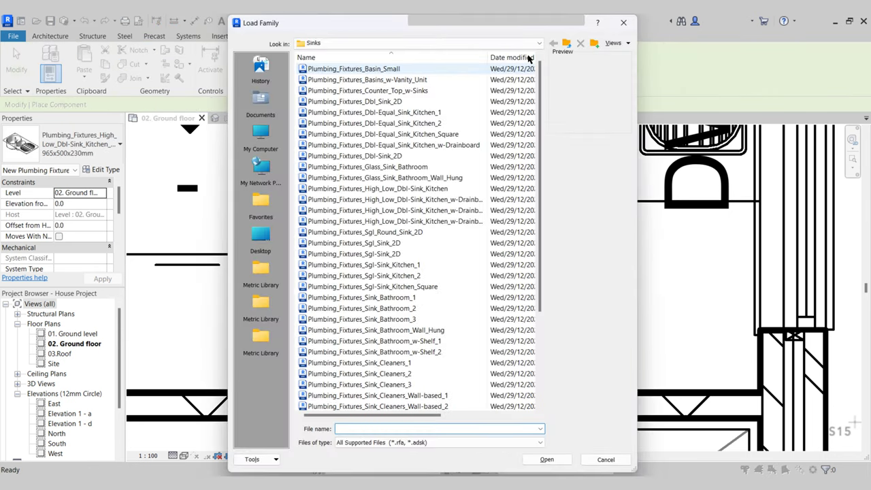
click(567, 45)
click(567, 45)
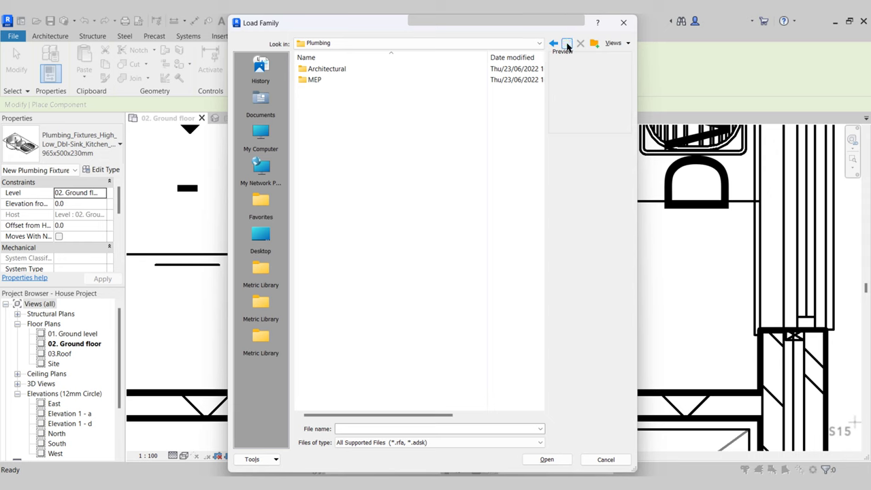
click(567, 45)
double_click(360, 374)
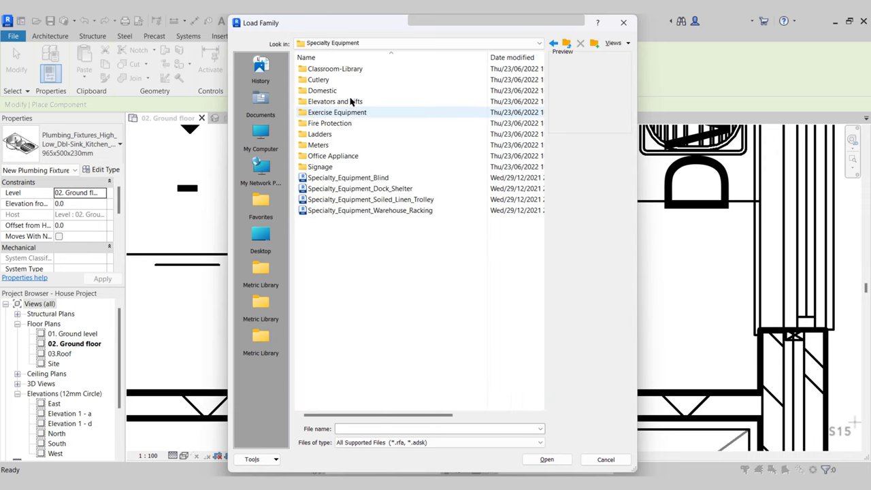
double_click(350, 92)
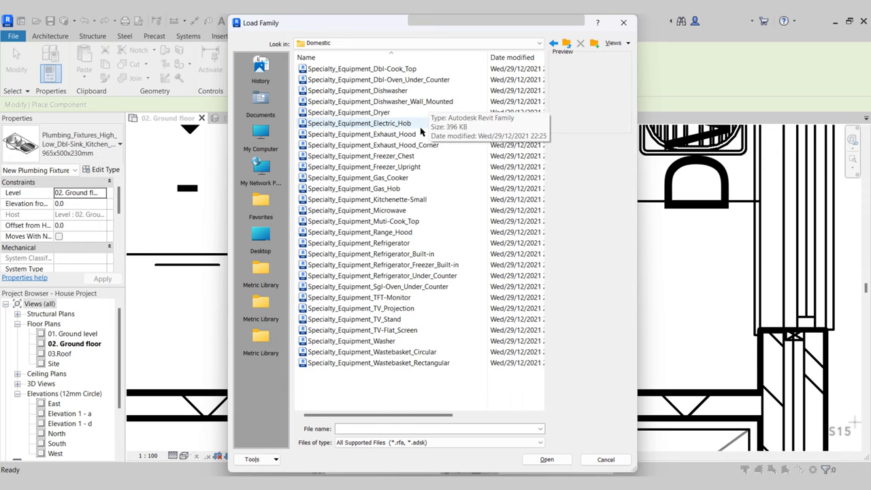
click(407, 136)
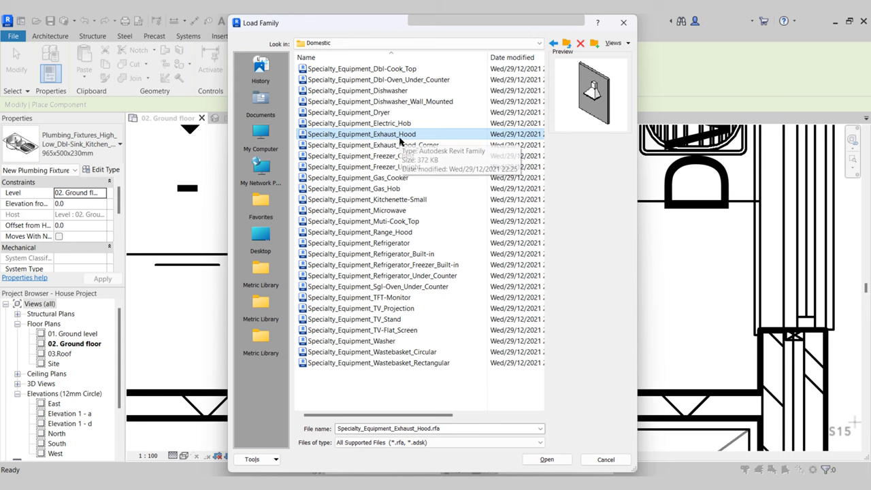
click(547, 461)
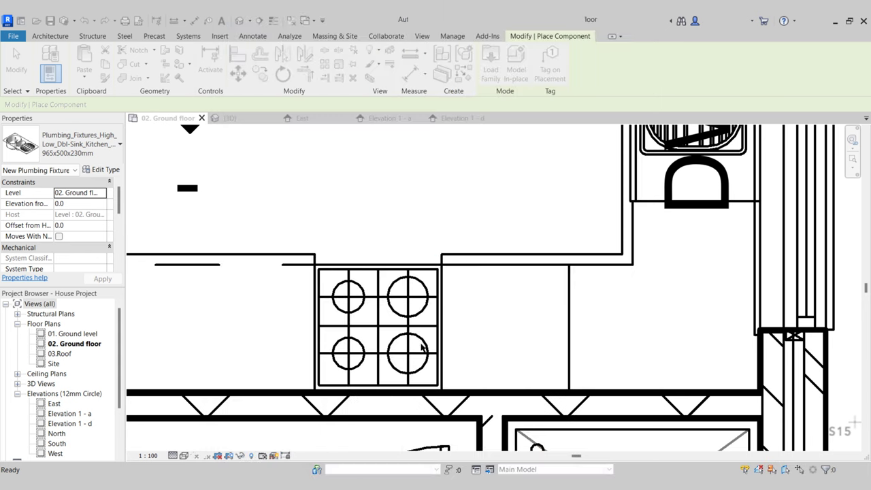
- Place the 600x490x760mm exhaust hood on the wall behind the cooker and end placement
click(374, 392)
scroll(408, 340, down, 2)
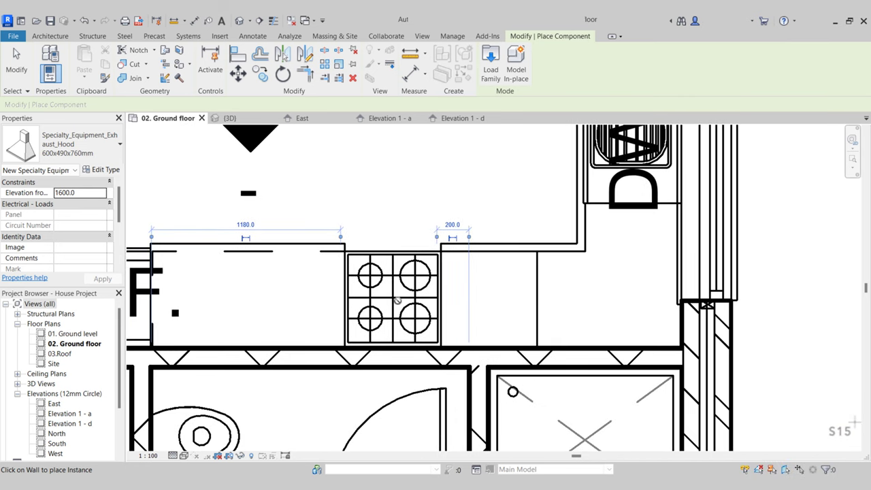
scroll(391, 215, down, 2)
key(Escape)
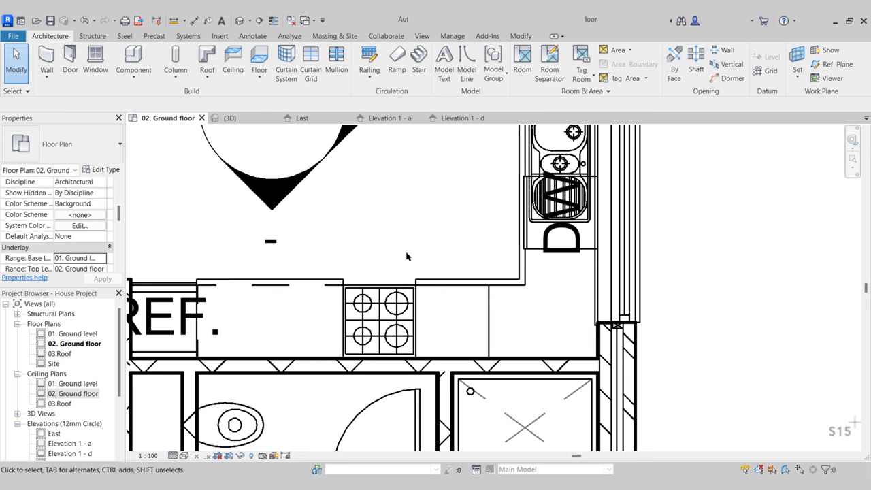
- Check the exhaust hood's position above the cooker in Elevation 1 - a and return to the 02. Ground floor plan
scroll(405, 252, down, 1)
middle_drag(410, 255, 385, 311)
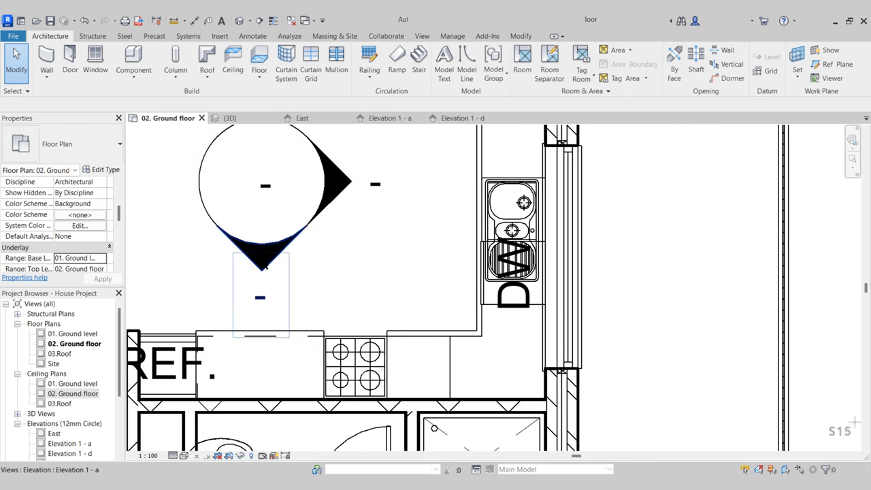
double_click(264, 269)
scroll(355, 231, up, 2)
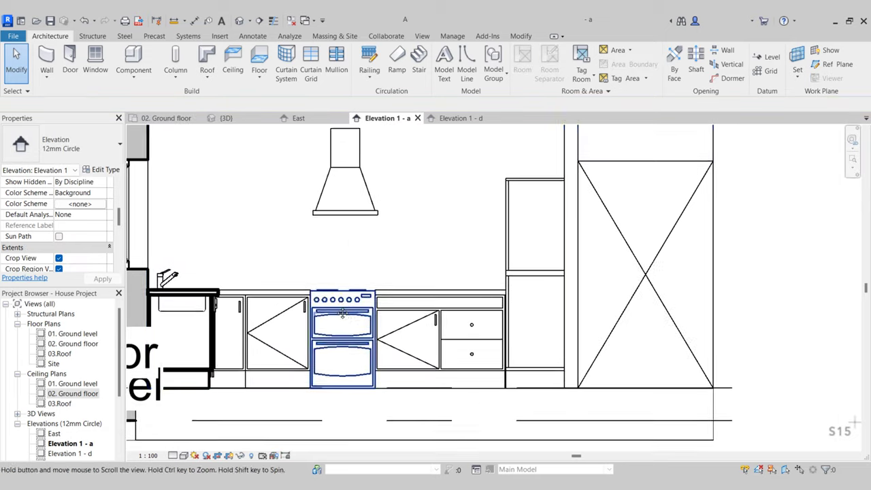
click(356, 231)
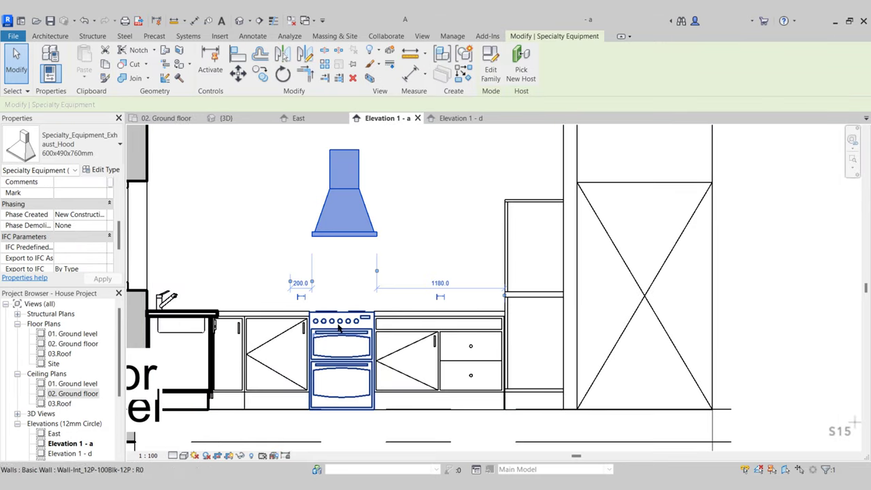
click(187, 128)
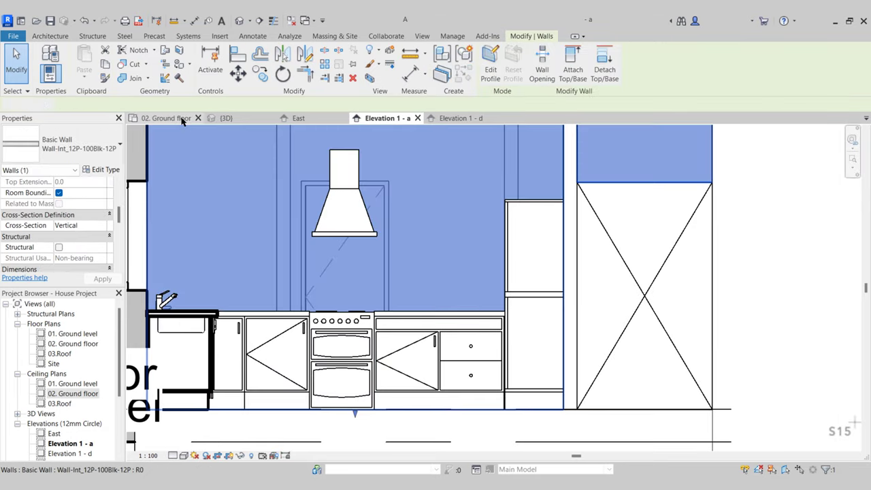
click(181, 119)
click(370, 298)
scroll(378, 368, up, 2)
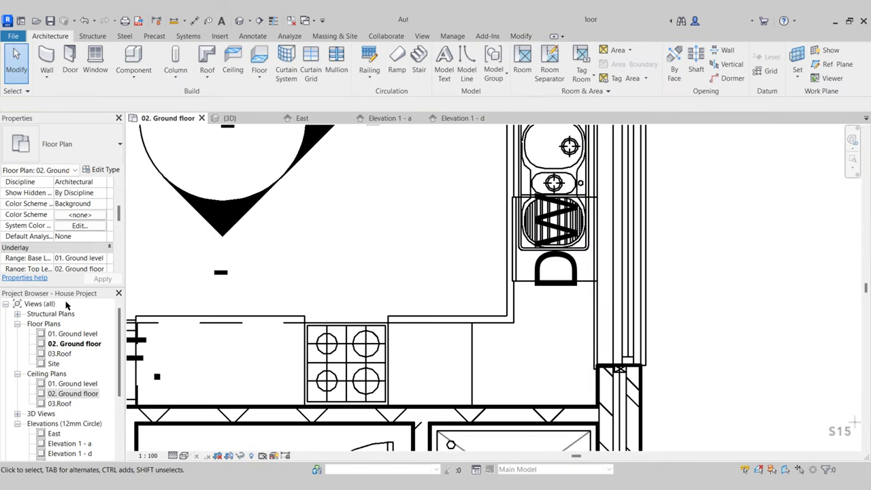
- Open the 02. Ground floor ceiling plan and inspect the exhaust hood's position on the kitchen wall
double_click(73, 394)
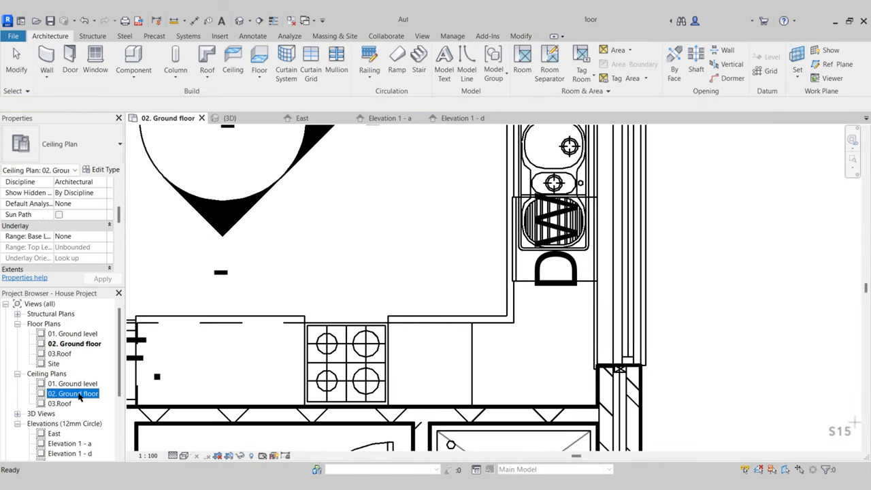
scroll(386, 307, down, 1)
scroll(384, 308, down, 3)
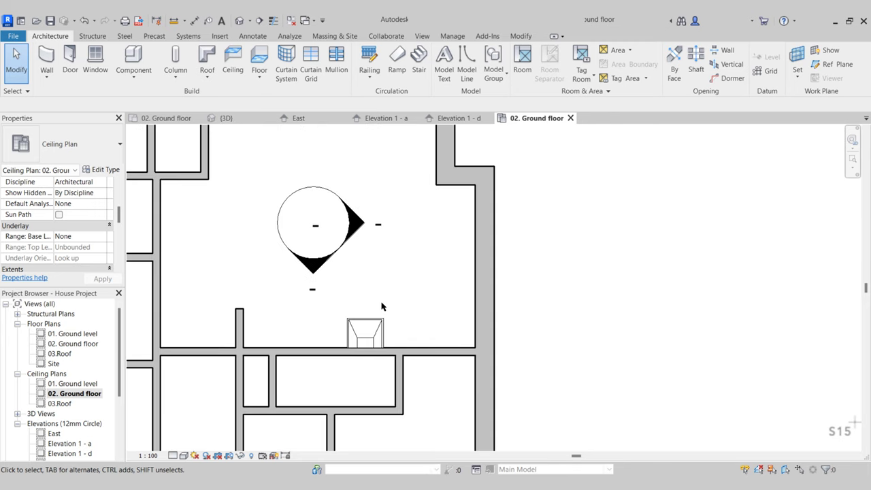
middle_drag(383, 302, 387, 330)
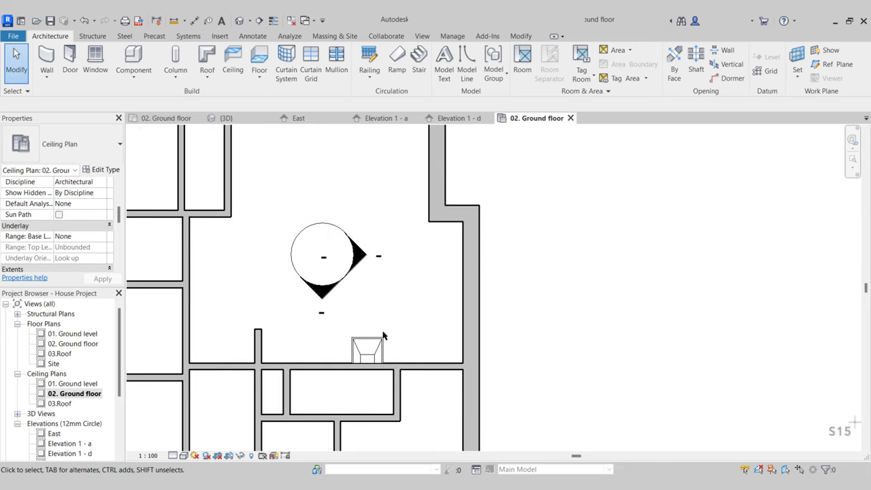
scroll(383, 335, up, 3)
click(389, 357)
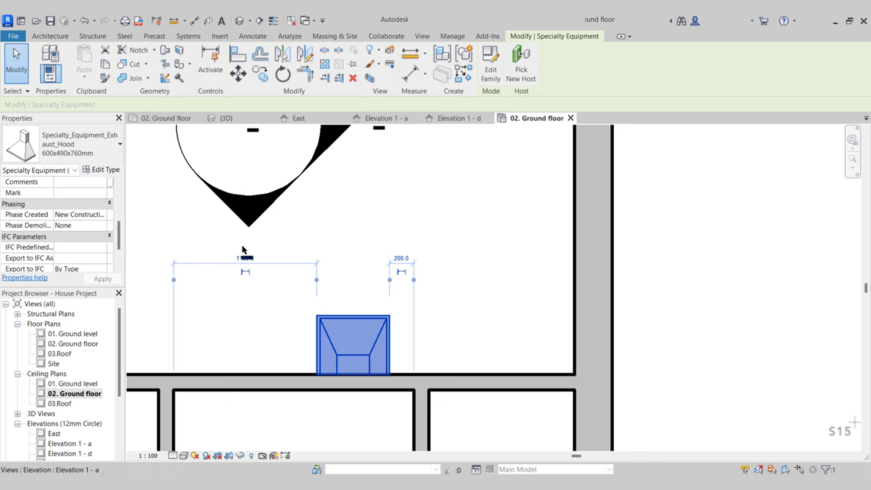
click(338, 277)
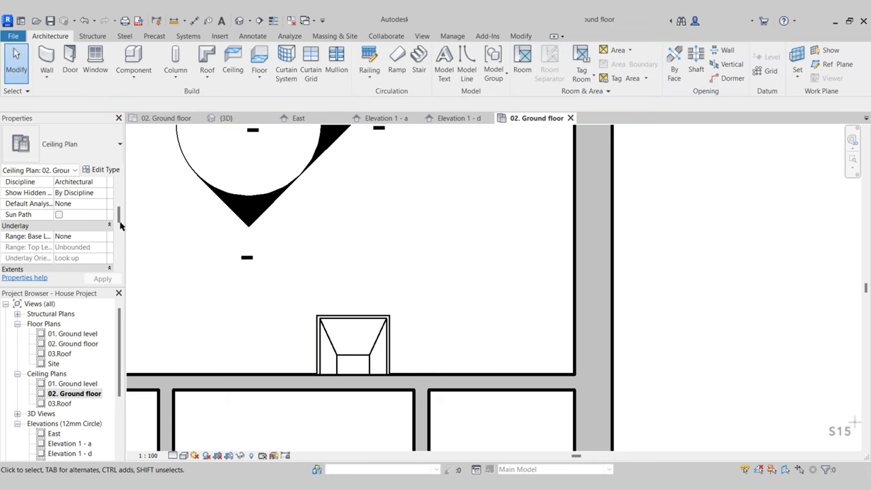
- Set the ceiling plan's underlay base level to 01. Ground level
scroll(96, 199, up, 5)
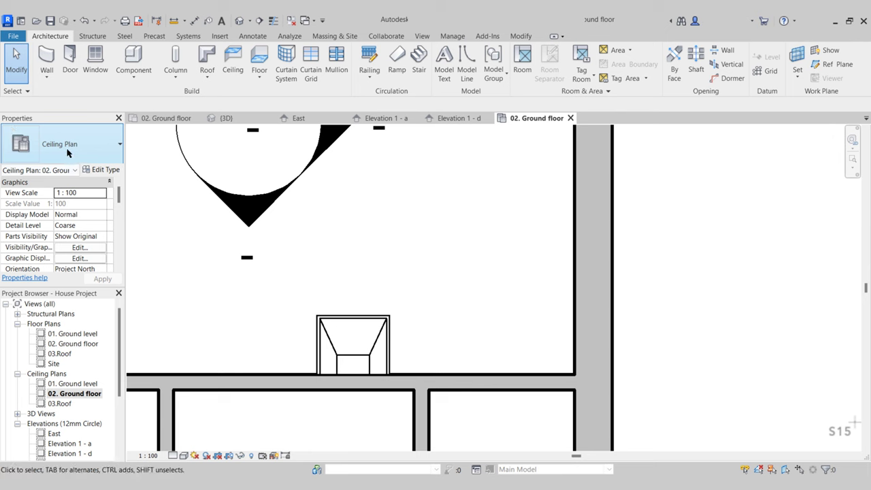
drag(120, 195, 120, 219)
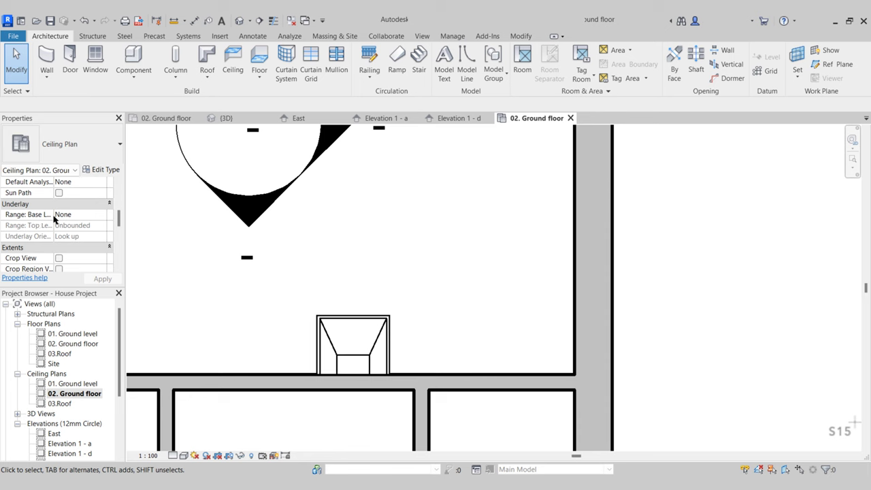
click(102, 215)
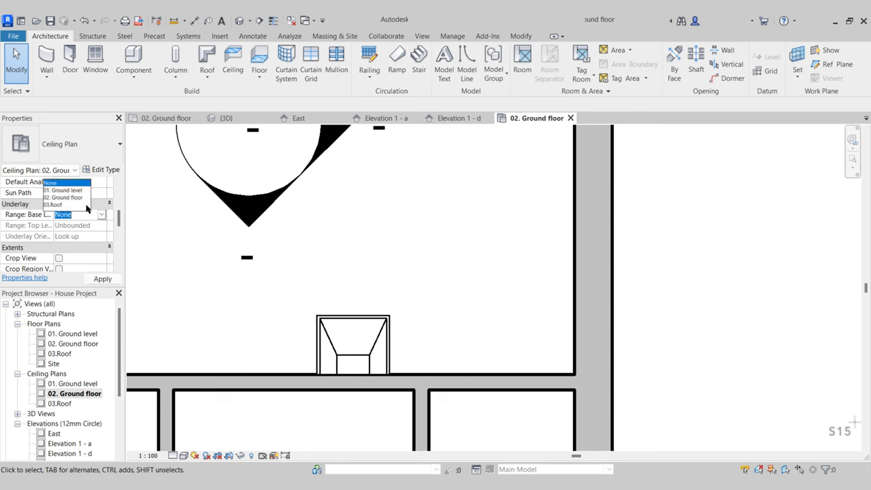
click(68, 191)
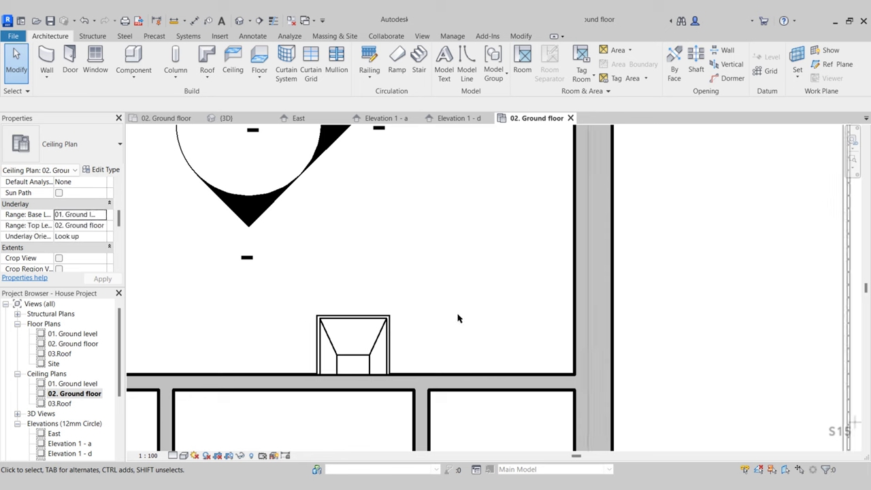
- Set the ceiling plan's underlay base level to 02. Ground floor and move the exhaust hood sideways into line with the cooker
click(102, 214)
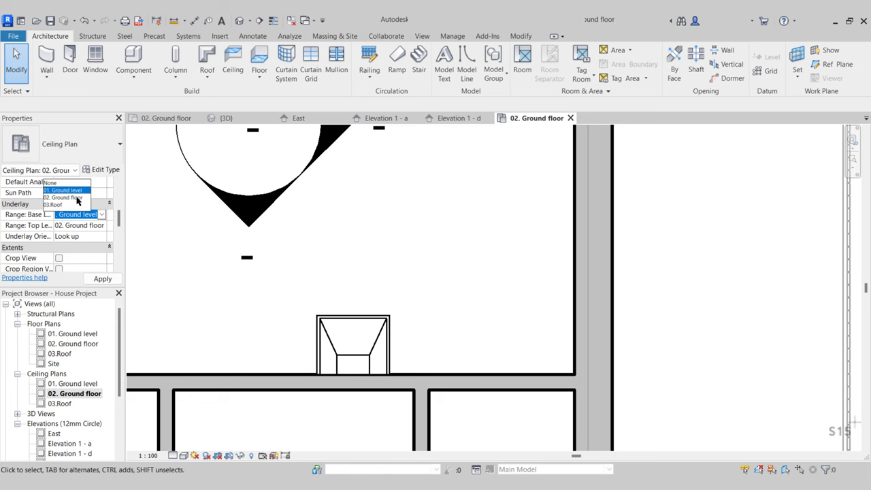
click(68, 198)
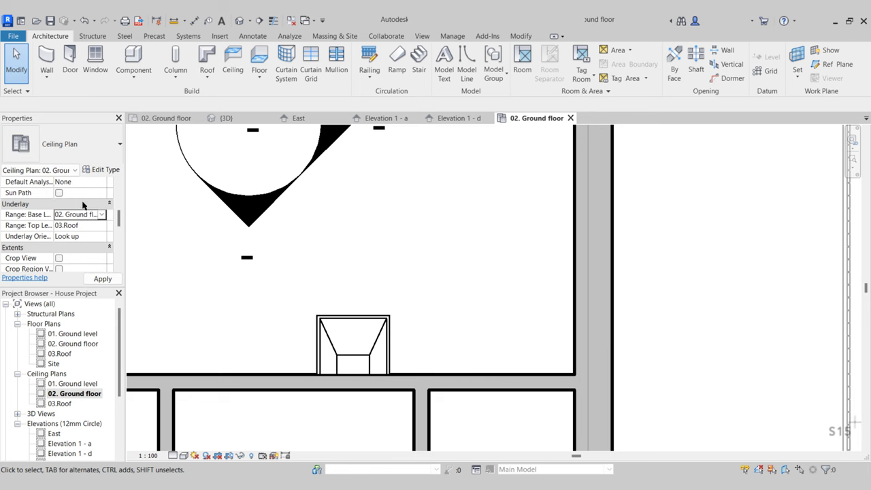
click(367, 326)
scroll(387, 318, up, 4)
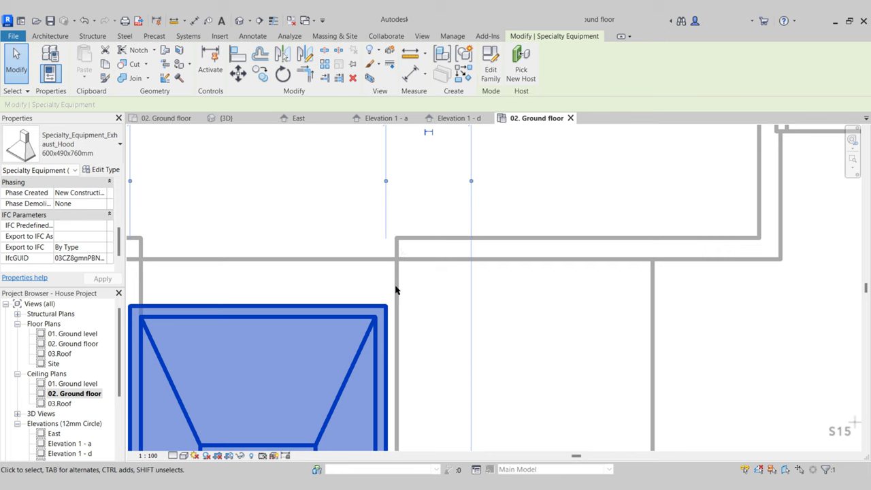
click(238, 73)
scroll(379, 287, up, 3)
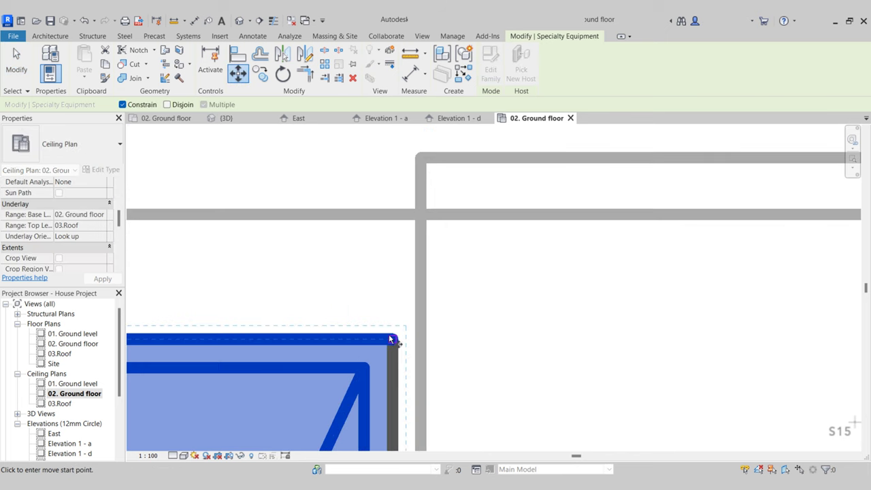
click(393, 340)
click(414, 338)
scroll(415, 338, down, 3)
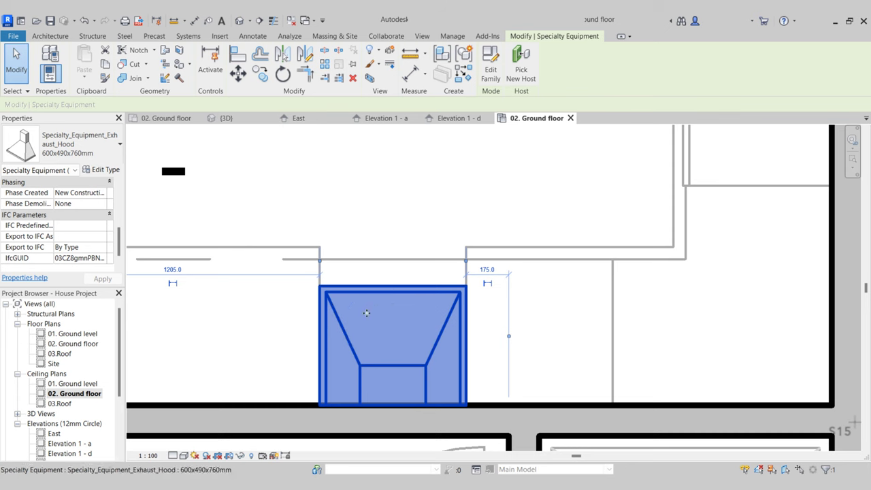
click(400, 242)
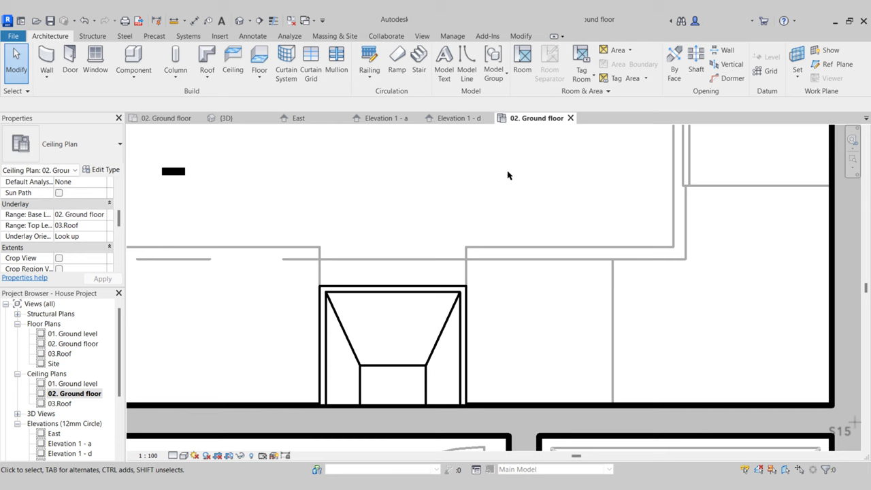
- Check the exhaust hood's alignment with the kitchen layout in the ceiling plan and return to the 02. Ground floor floor plan
scroll(467, 247, down, 3)
middle_drag(468, 252, 452, 297)
scroll(451, 298, down, 1)
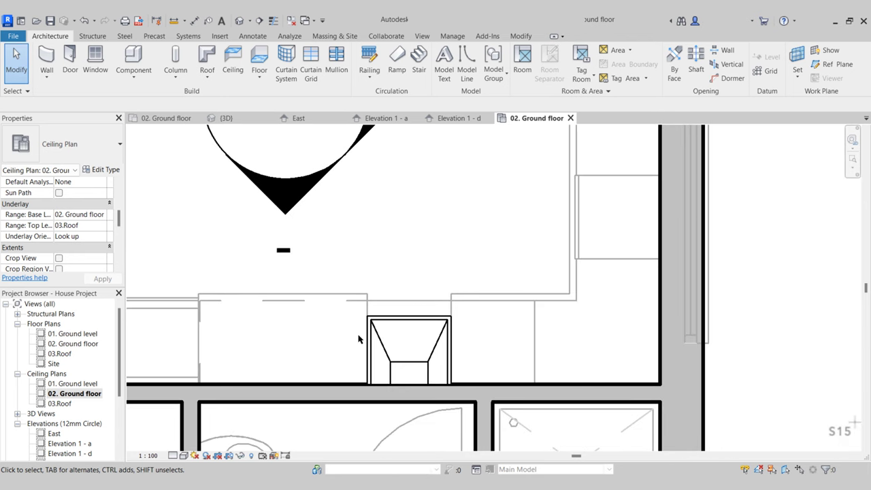
scroll(612, 292, down, 2)
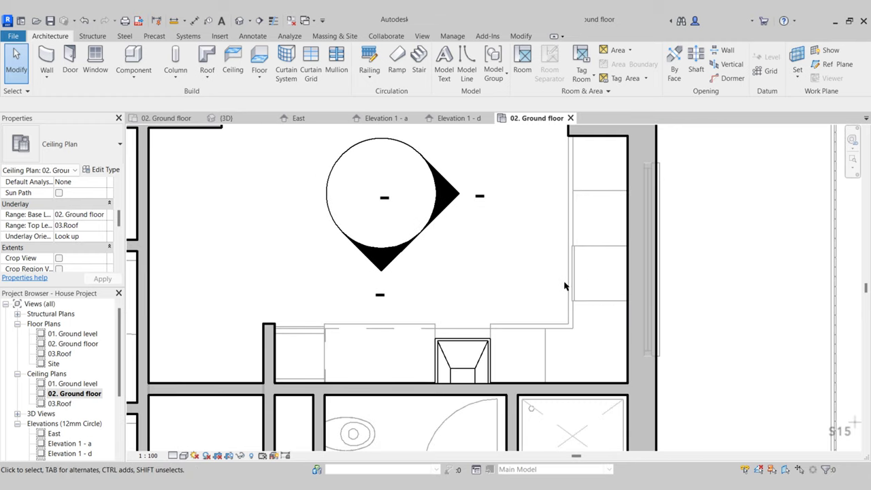
click(162, 119)
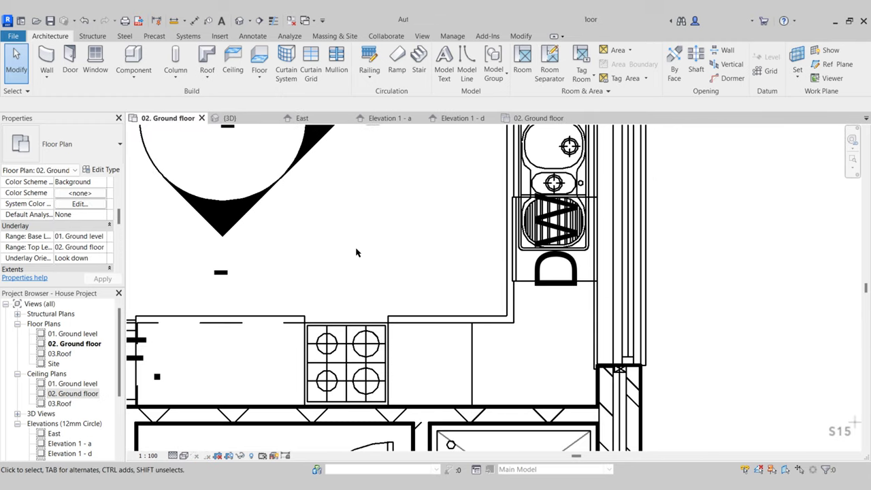
scroll(355, 252, down, 4)
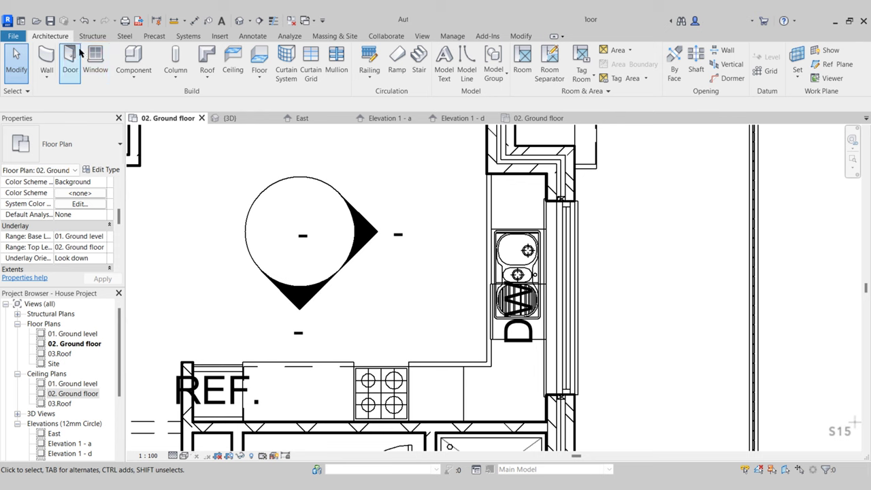
- Start placing a component and browse the family library to the Wall Cabinets folder of the UK Casework families
click(136, 59)
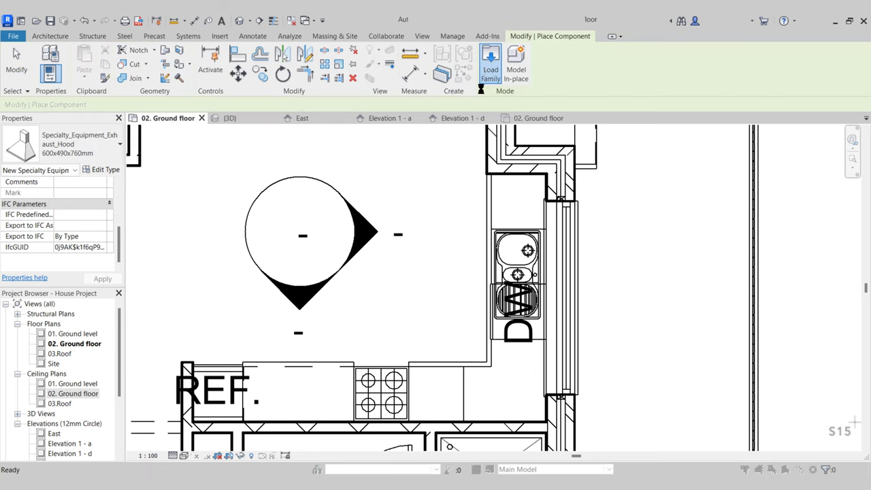
click(511, 60)
click(567, 44)
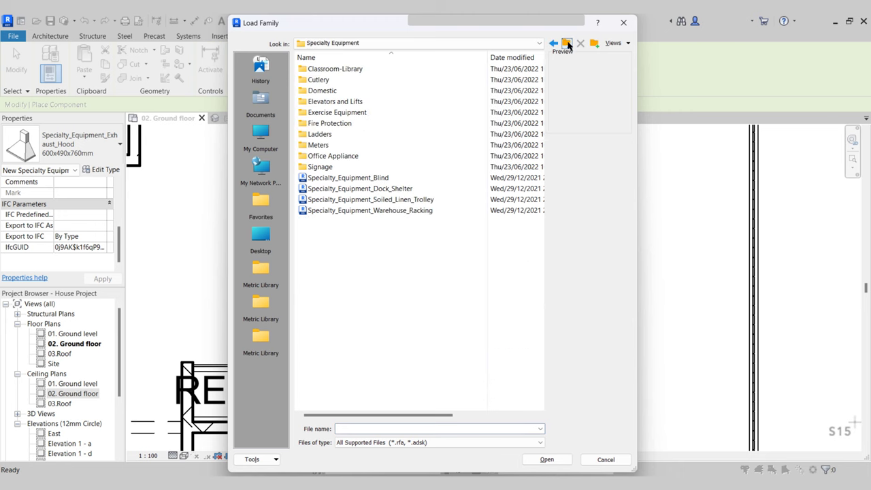
click(567, 44)
click(567, 44)
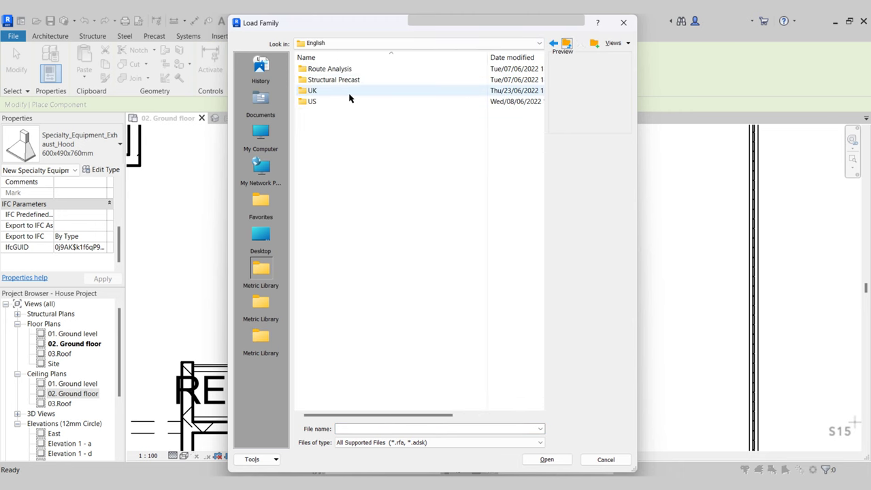
double_click(342, 91)
double_click(325, 102)
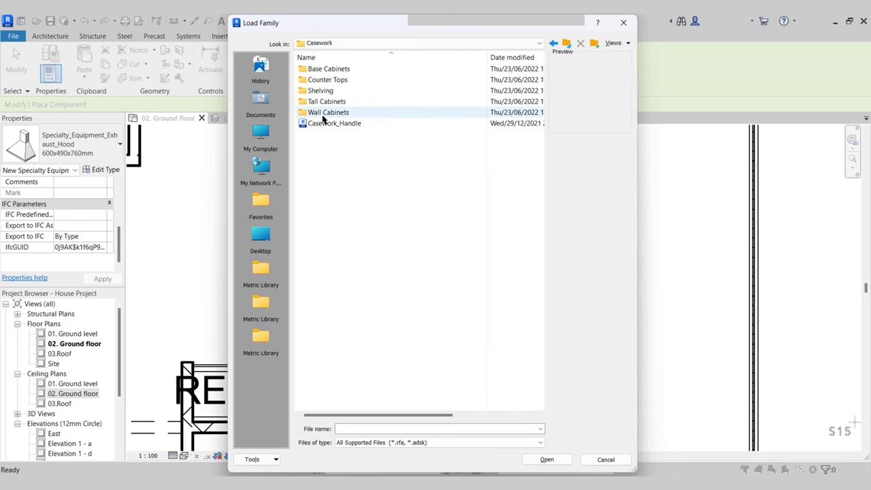
click(337, 116)
double_click(346, 113)
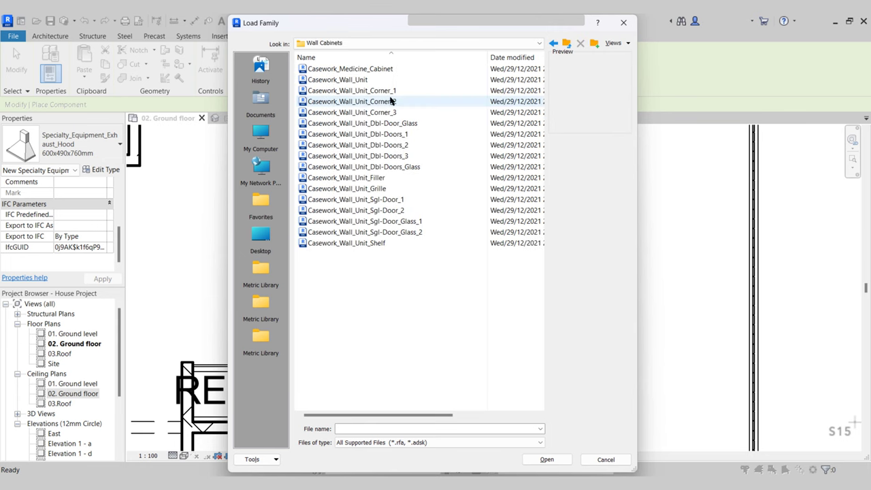
- Compare the wall cabinet previews and load the Casework_Wall_Unit_Dbl-Doors_2 family
click(385, 69)
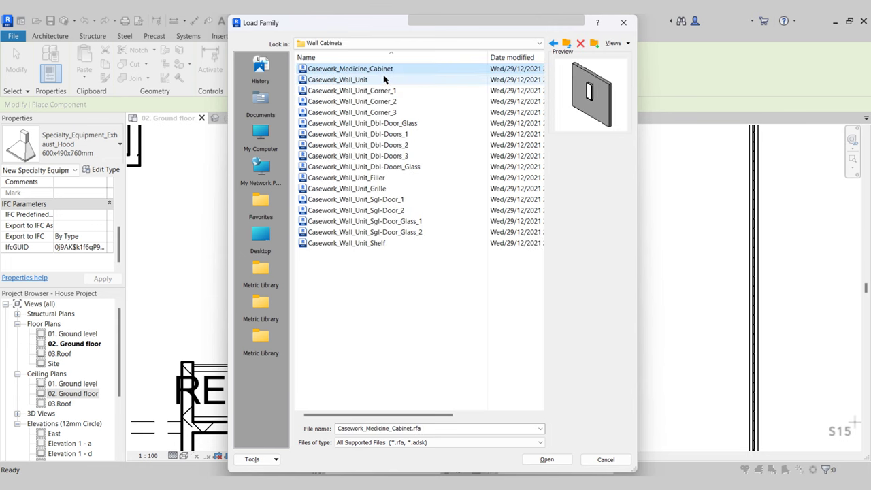
click(380, 90)
click(382, 112)
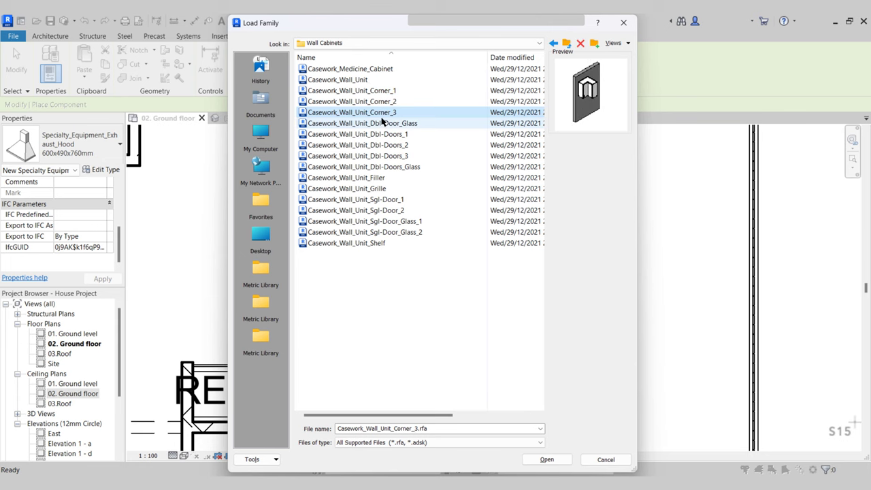
click(383, 102)
click(372, 145)
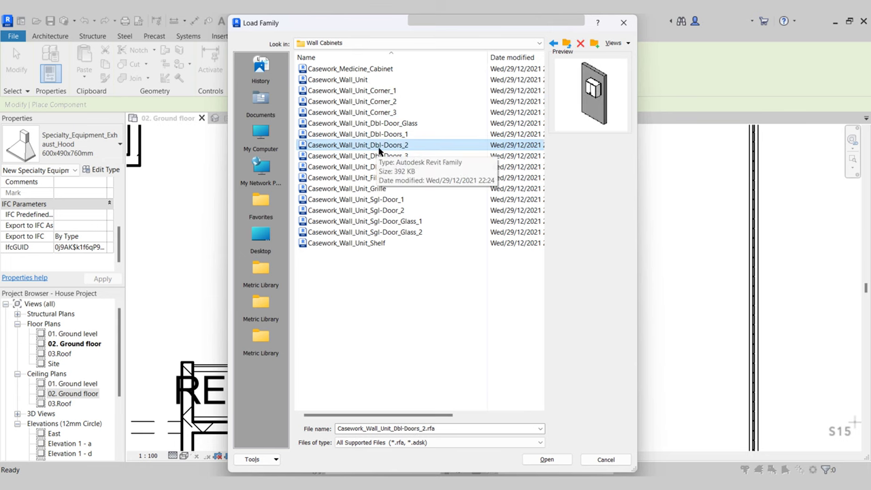
click(546, 460)
- Place a 600x300x600mm double-door wall unit on the kitchen wall between the refrigerator and the cooker, and end placement
middle_drag(329, 368, 422, 338)
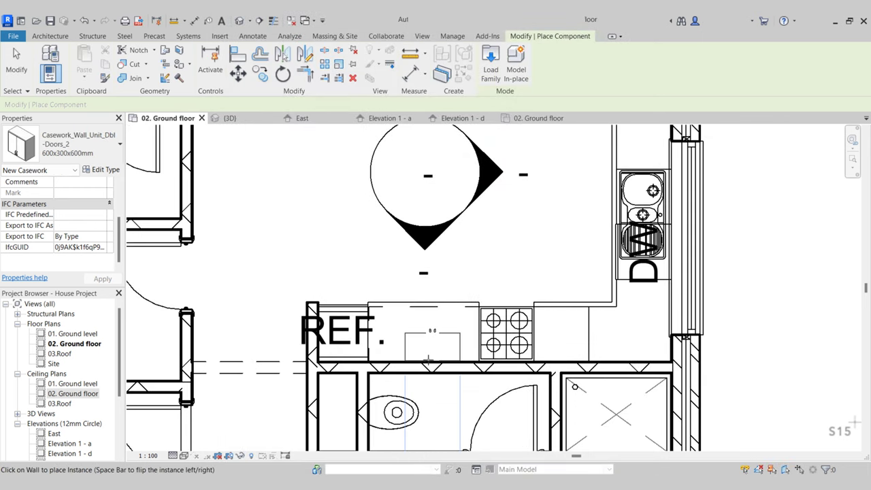
scroll(425, 357, up, 2)
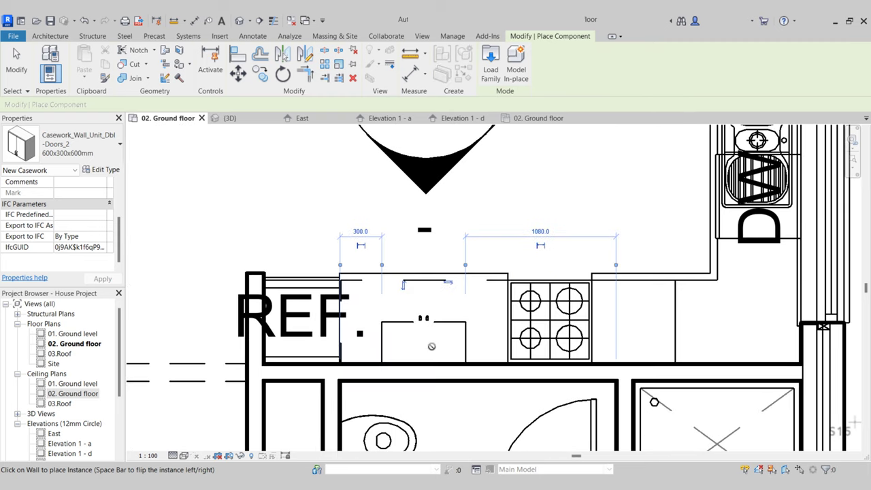
key(Escape)
- Duplicate the placed wall unit's type as 1200x300x600mm and set its width to 1200 mm
scroll(447, 321, up, 2)
click(424, 326)
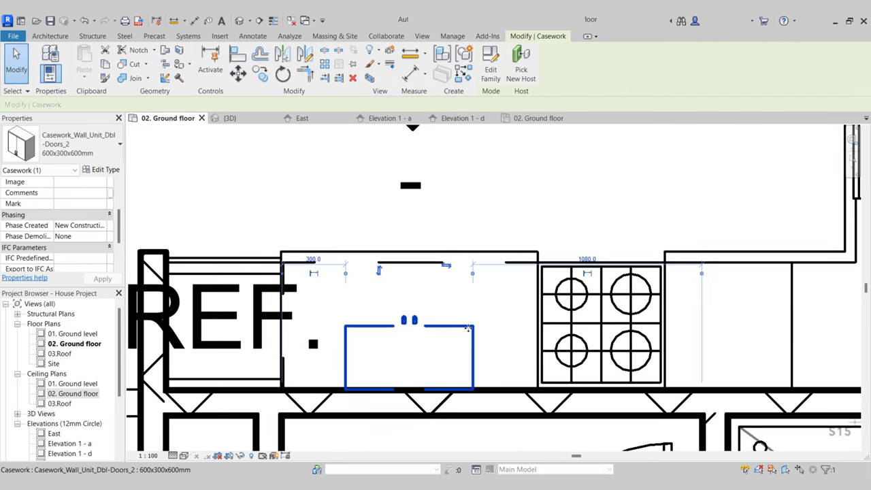
click(78, 153)
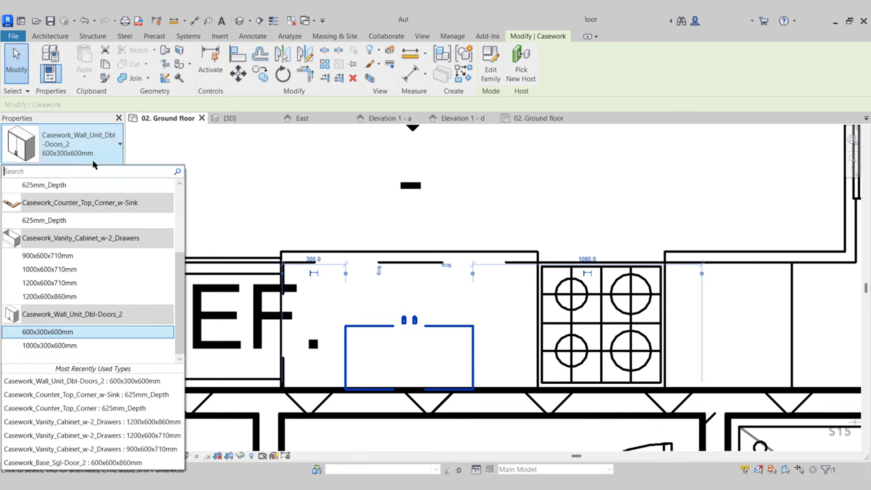
click(85, 161)
click(102, 170)
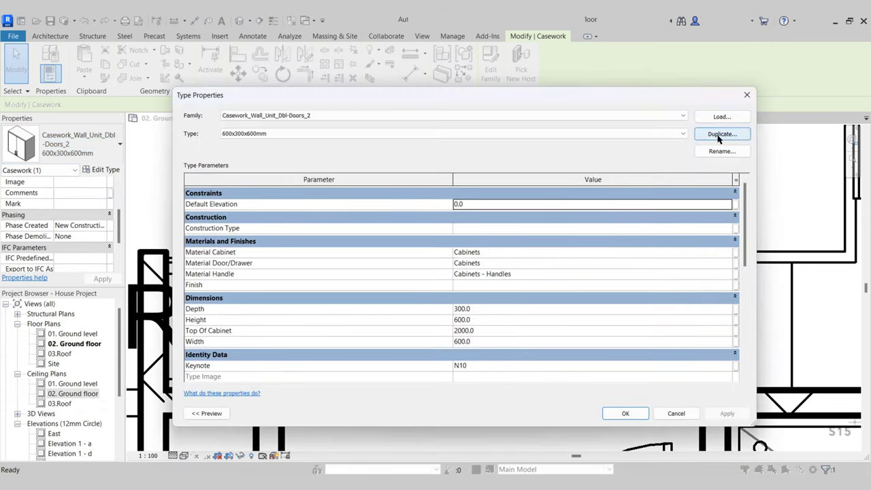
click(719, 135)
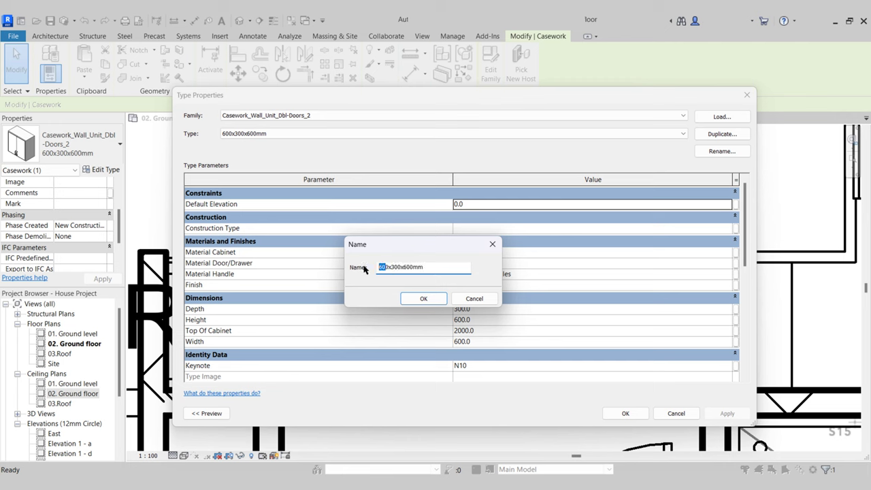
click(422, 300)
click(483, 342)
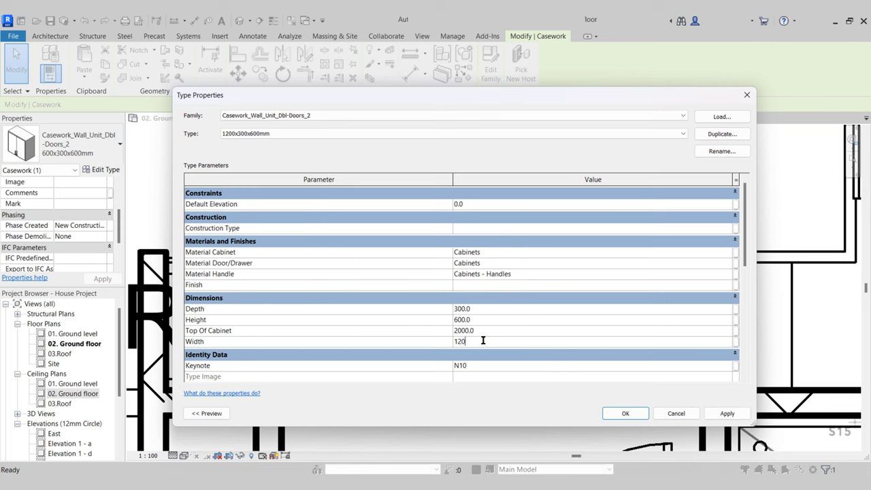
click(625, 412)
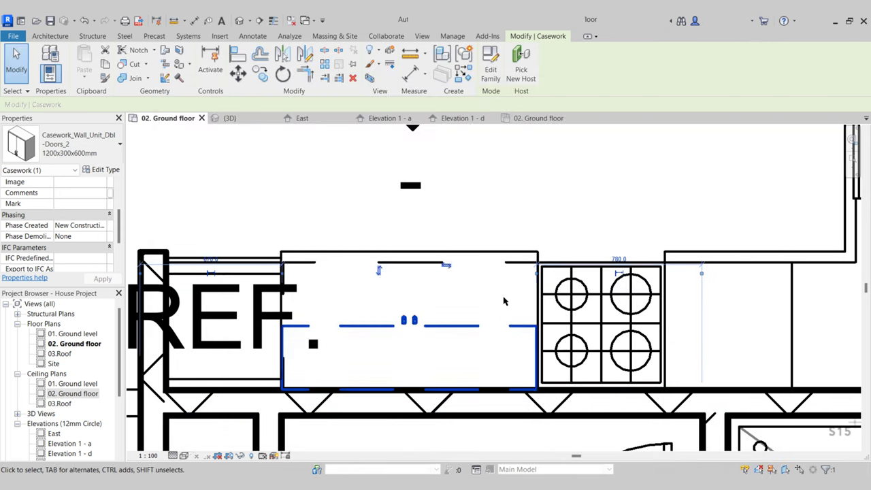
- Nudge and move the 1200 mm wall cabinet along the wall so its end aligns with the cooker's refrigerator-side edge
scroll(303, 354, up, 3)
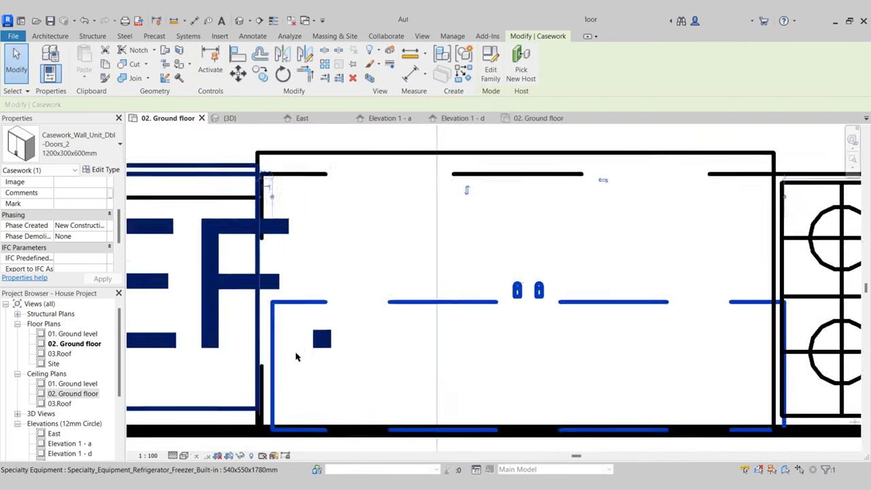
scroll(244, 335, down, 3)
scroll(531, 337, up, 3)
key(Left)
key(Left)
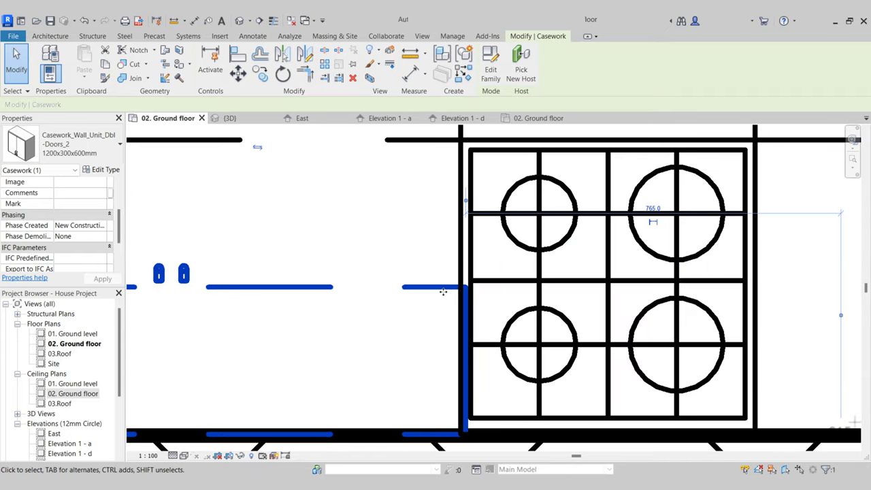
scroll(455, 294, up, 3)
key(m)
key(v)
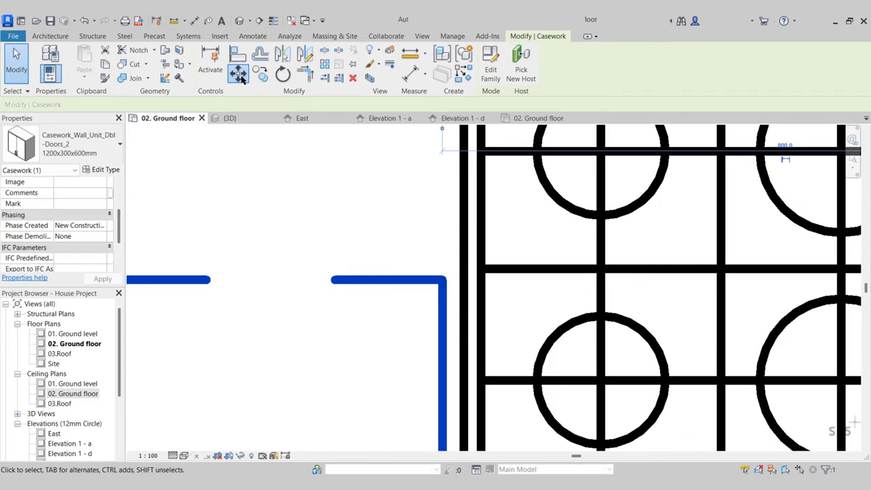
scroll(461, 277, up, 2)
click(435, 282)
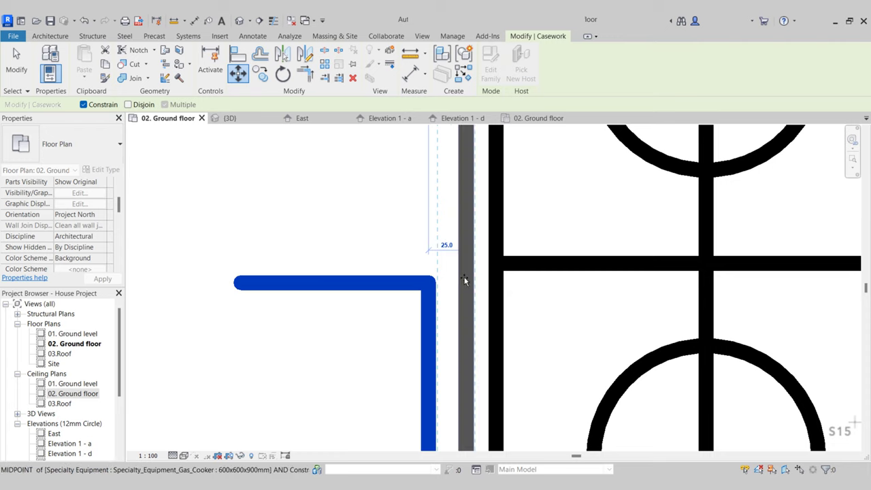
click(465, 280)
scroll(476, 269, down, 6)
click(449, 254)
middle_drag(443, 266, 415, 275)
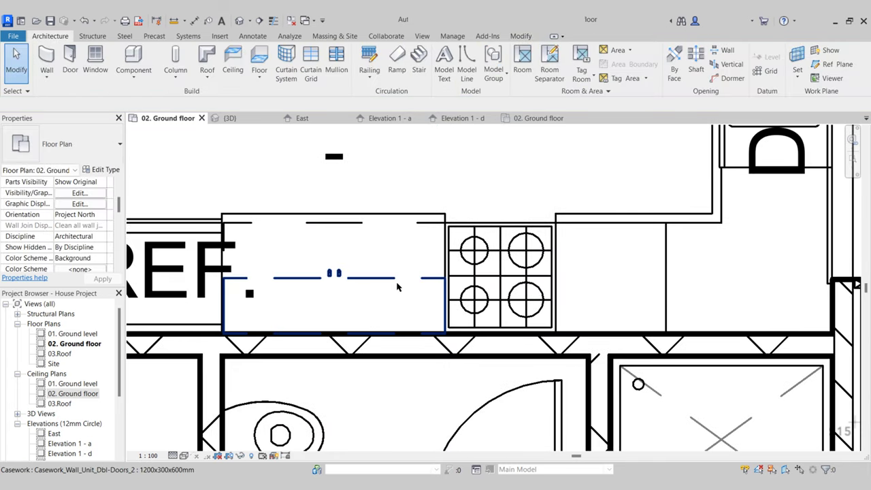
- Mirror the 1200 mm wall cabinet about the cooker's centre line to add a matching cabinet on its other side
click(397, 285)
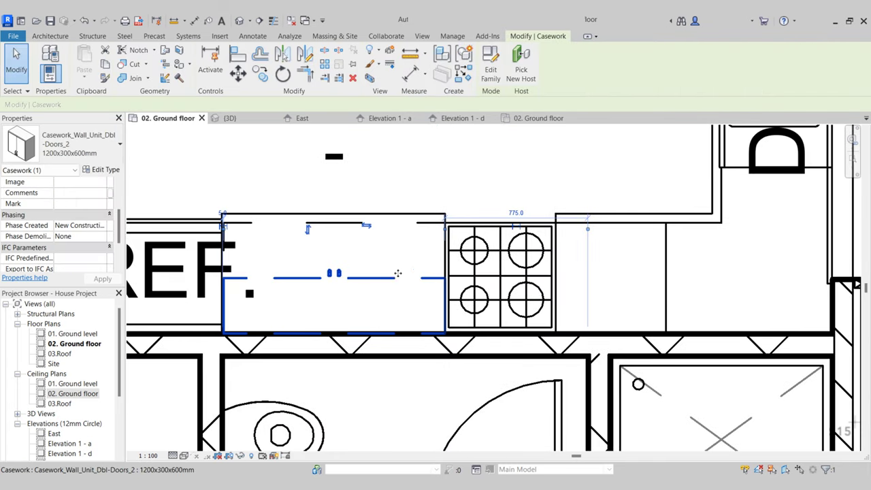
click(254, 77)
key(Escape)
click(282, 57)
click(502, 242)
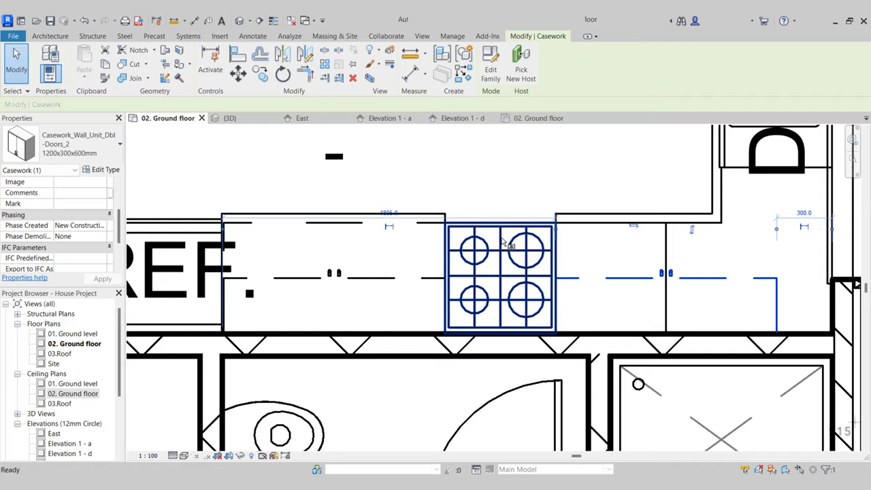
key(Escape)
- Examine the mirrored wall cabinet in plan and check both wall cabinets beside the exhaust hood in Elevation 1 - a
middle_drag(605, 272, 390, 272)
scroll(379, 295, up, 2)
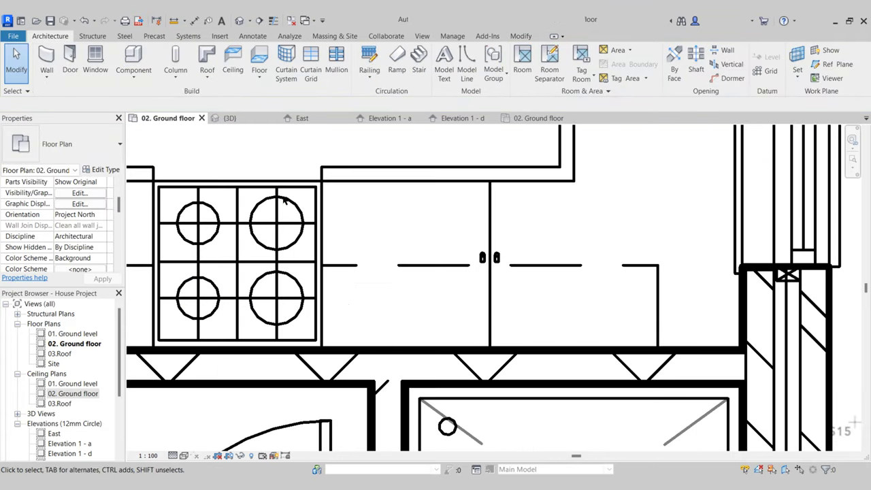
scroll(415, 288, down, 2)
click(405, 118)
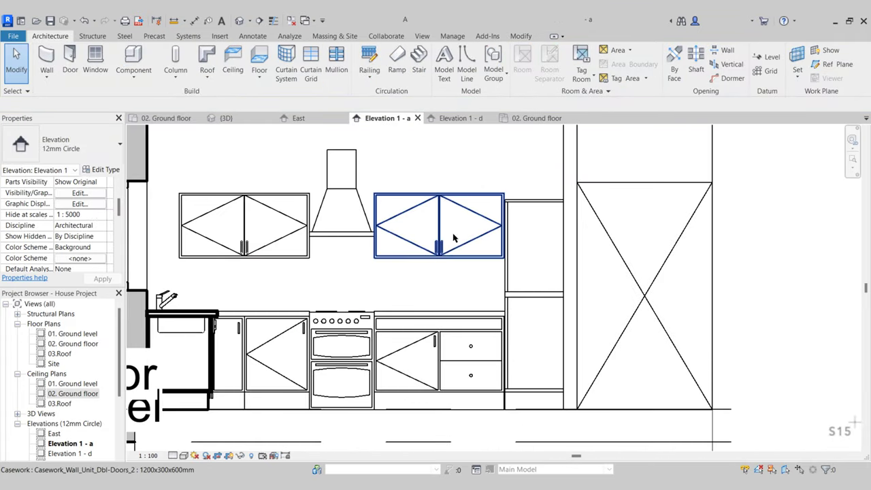
- Measure the gap between the end of the corner-side wall cabinet and the window wall in the ground floor plan
scroll(432, 207, down, 1)
middle_drag(445, 220, 515, 245)
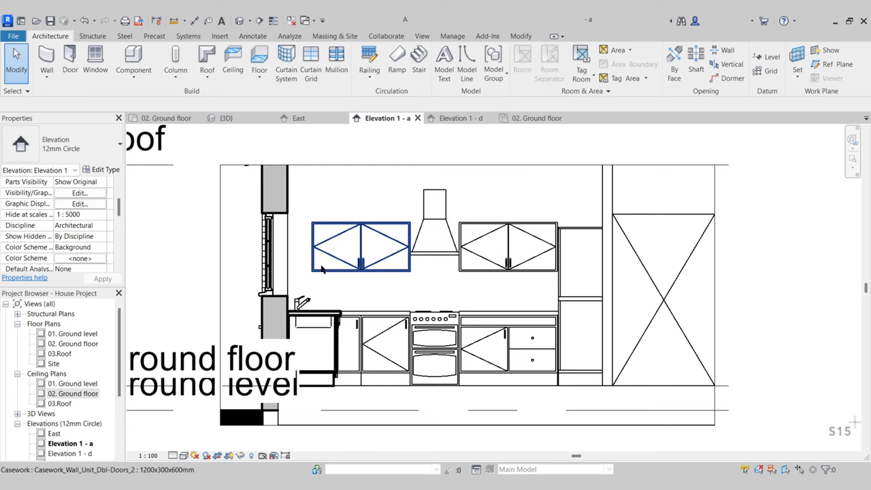
scroll(321, 266, up, 2)
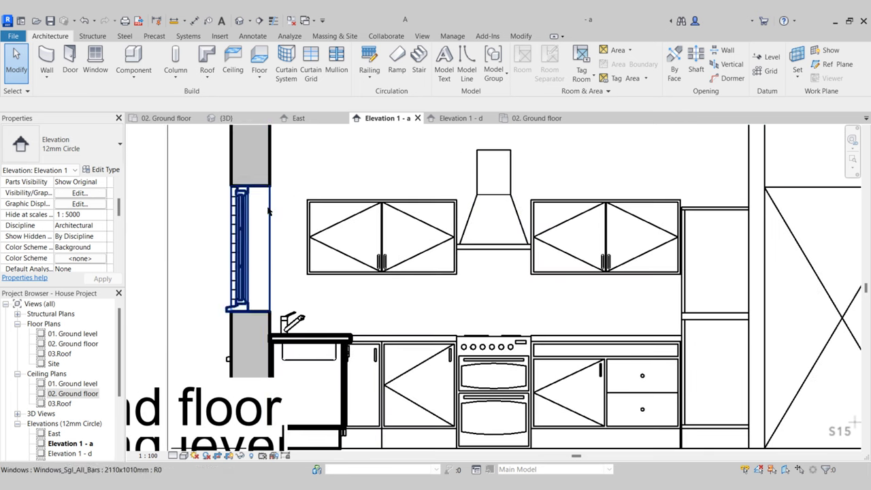
click(157, 118)
scroll(306, 273, up, 3)
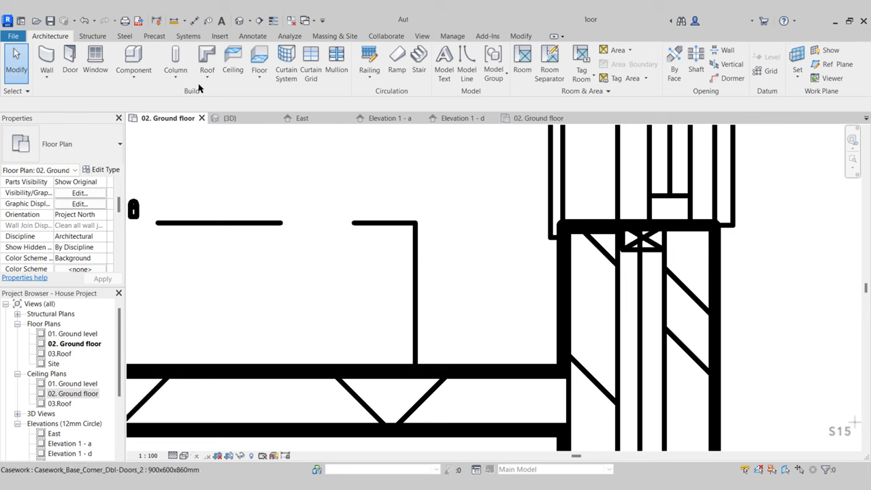
click(181, 22)
click(413, 370)
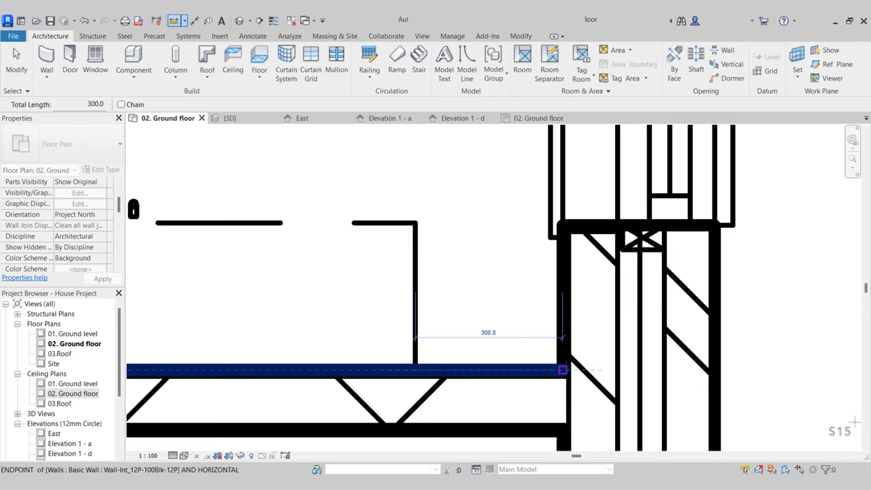
key(Escape)
key(Escape)
scroll(562, 369, down, 3)
scroll(524, 300, up, 1)
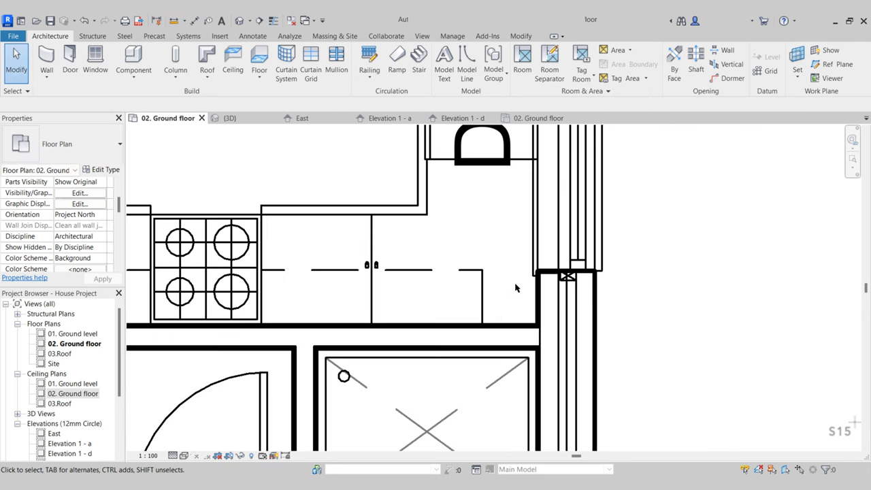
- Load the Casework_Wall_Unit_Sgl-Door_1 family and place a 300x300x600mm unit on the wall between the double-door cabinet and the window wall
click(134, 56)
click(495, 80)
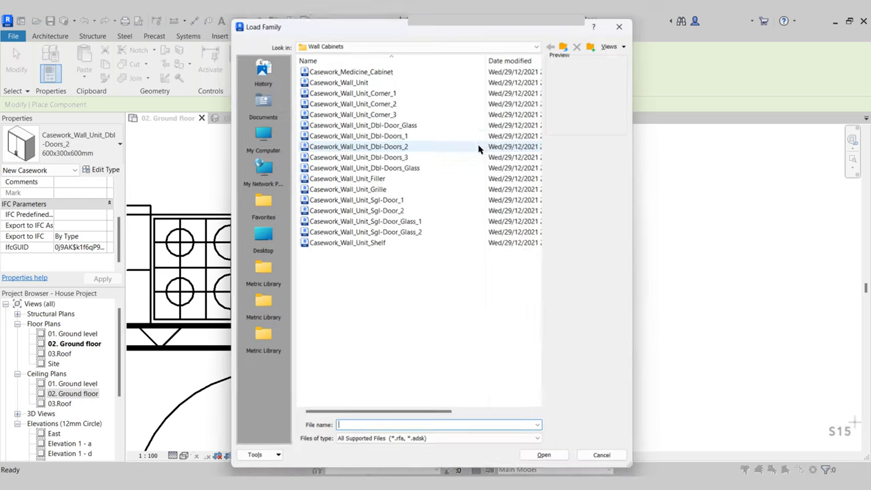
click(360, 80)
click(365, 71)
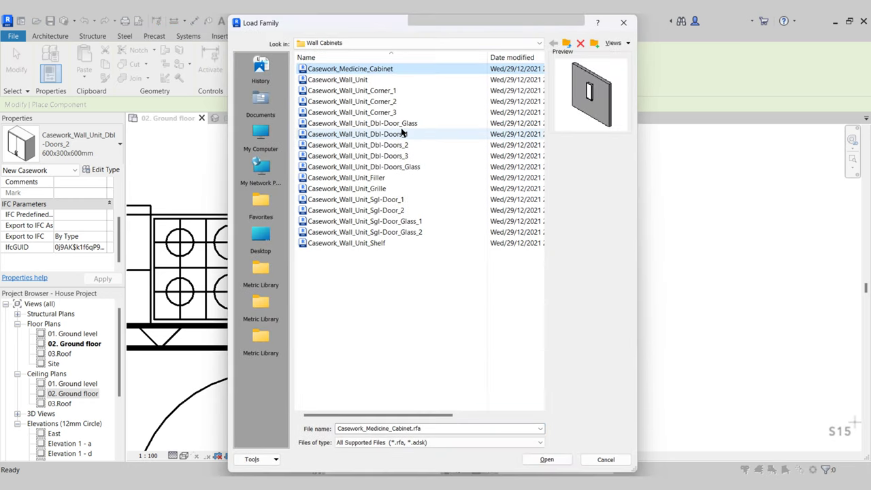
click(396, 199)
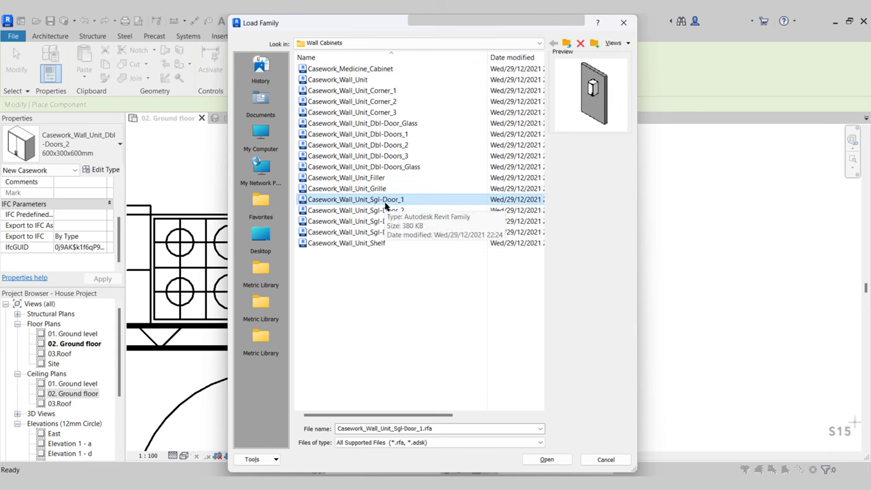
click(546, 459)
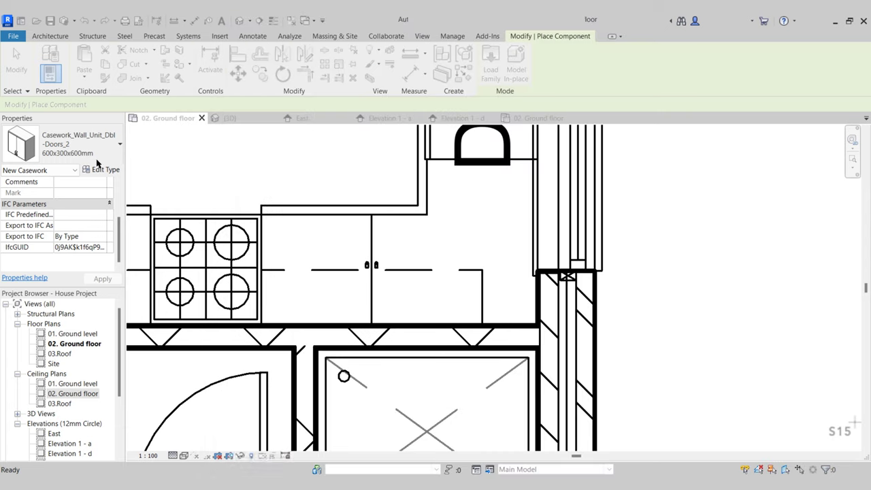
click(498, 320)
key(Escape)
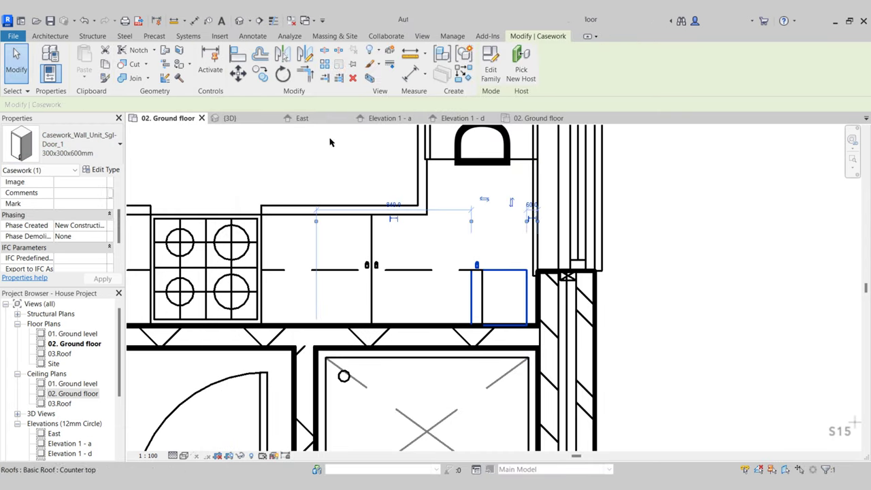
- Move the single-door wall cabinet along the wall until its side meets the window wall's inner corner
click(238, 74)
scroll(534, 320, up, 4)
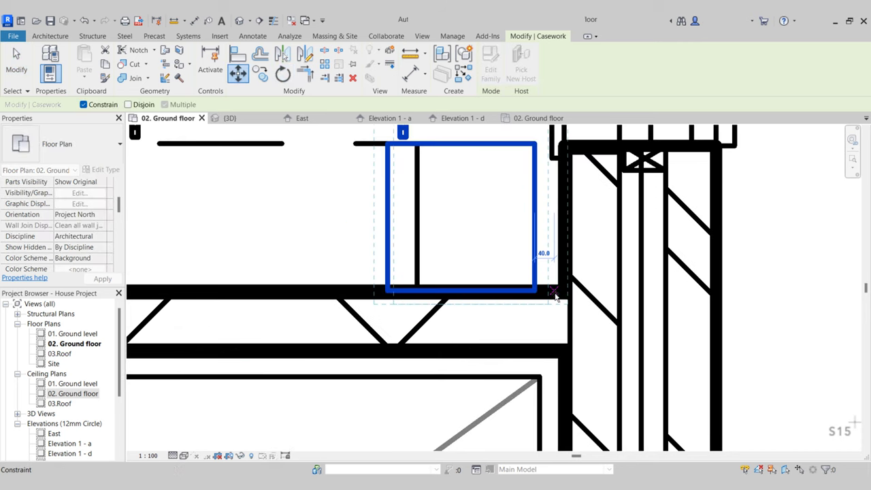
click(564, 291)
key(Escape)
scroll(564, 292, down, 5)
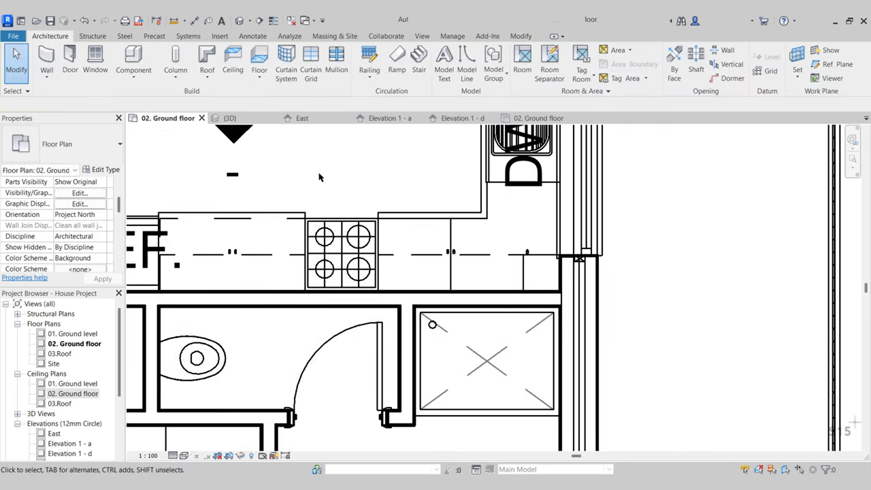
- Examine the single-door cabinet, the double-door wall cabinets and the exhaust hood together in Elevation 1 - a
click(409, 120)
scroll(420, 187, up, 3)
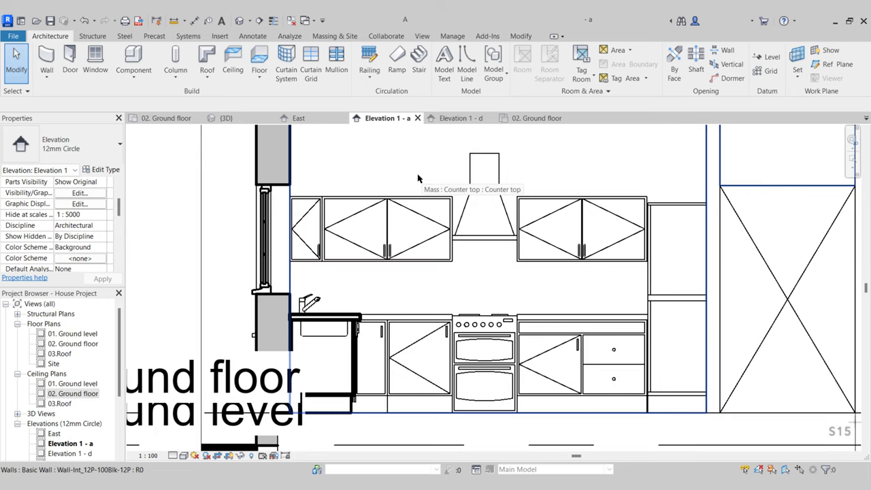
scroll(272, 232, up, 1)
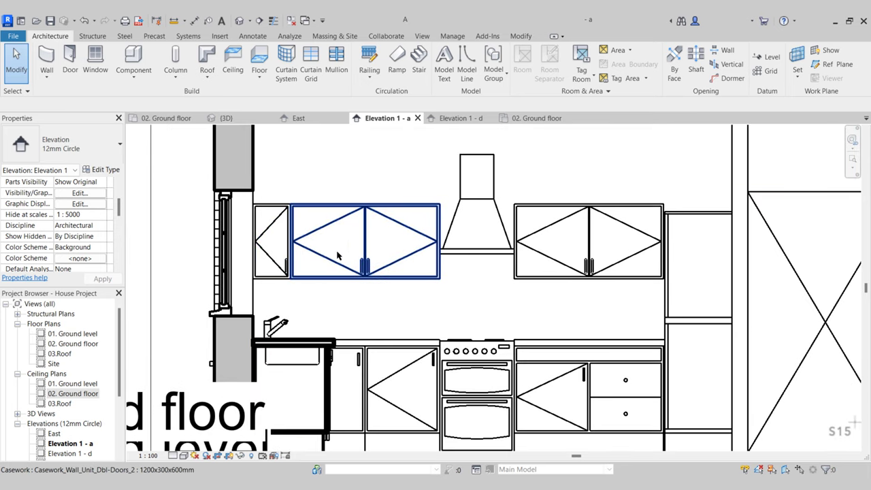
scroll(528, 273, down, 1)
middle_drag(525, 269, 504, 272)
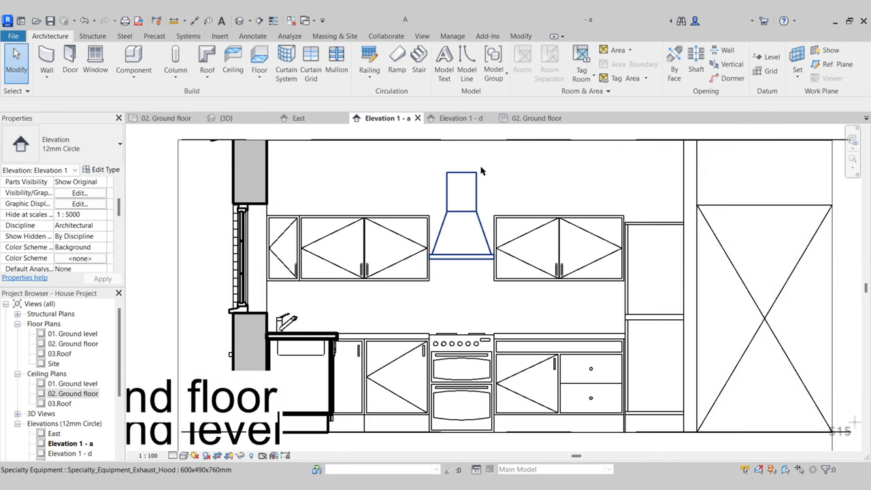
middle_drag(479, 233, 463, 281)
click(461, 249)
key(Escape)
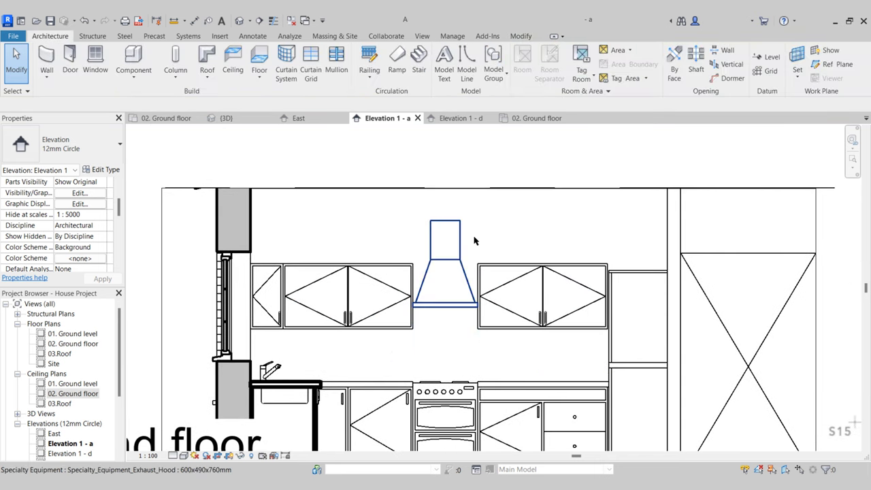
scroll(475, 240, down, 2)
middle_drag(474, 241, 424, 196)
- Set the underlay base level of the 02. Ground floor ceiling plan to None and close that view
click(537, 119)
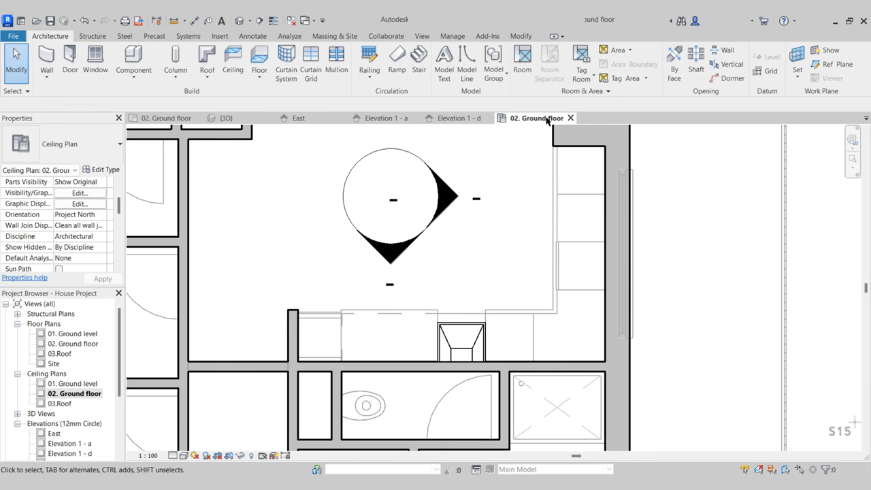
scroll(102, 211, down, 3)
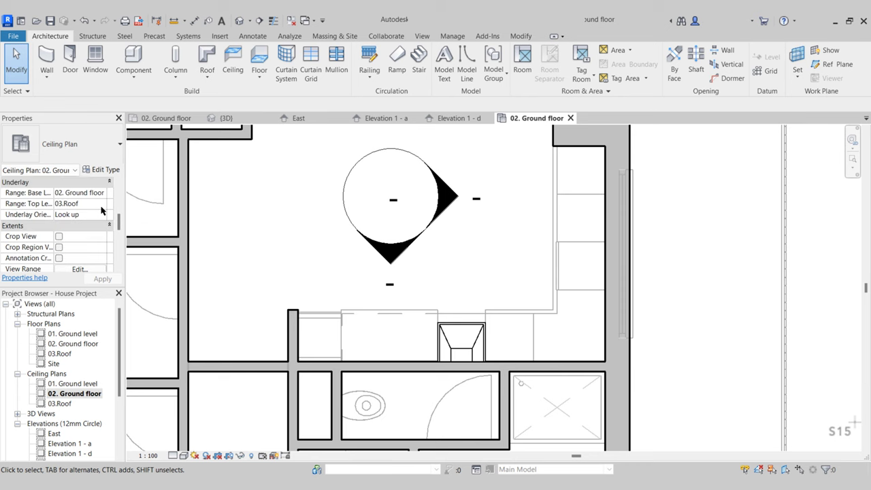
click(102, 193)
click(72, 170)
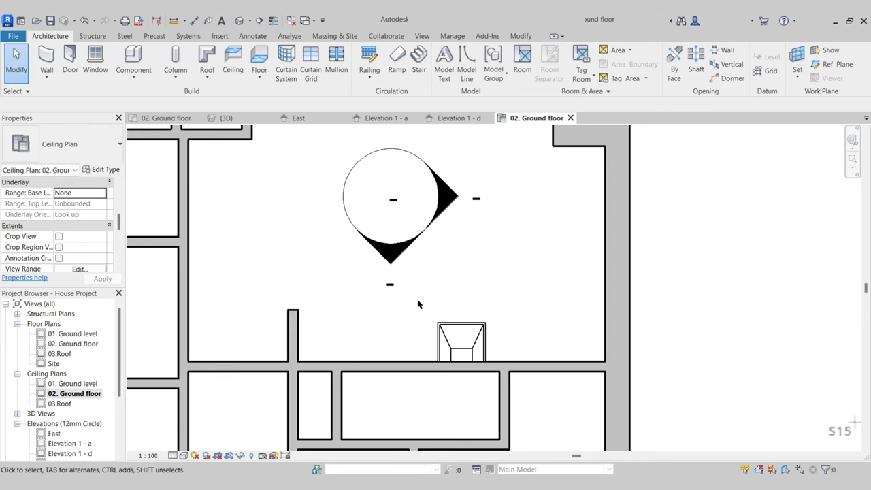
click(570, 118)
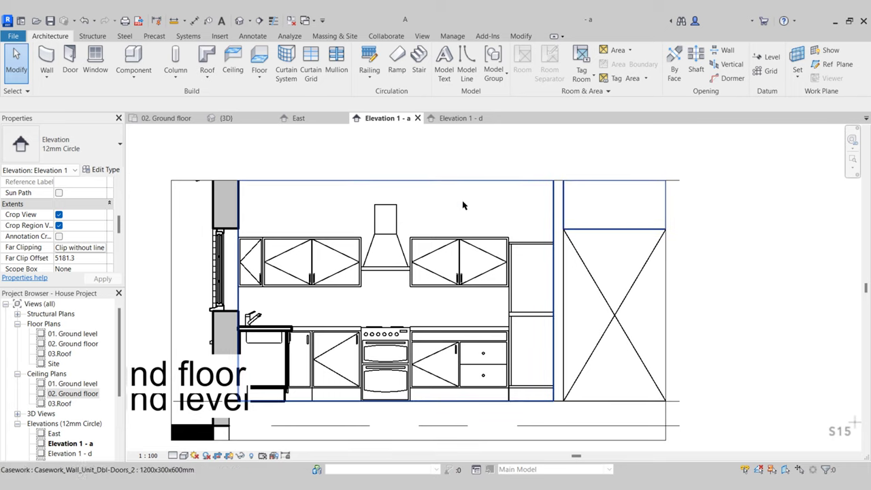
- Inspect the kitchen's wall cabinets, exhaust hood and counter tops from several angles in the 3D view
scroll(385, 345, up, 3)
middle_drag(314, 318, 365, 349)
scroll(413, 278, down, 1)
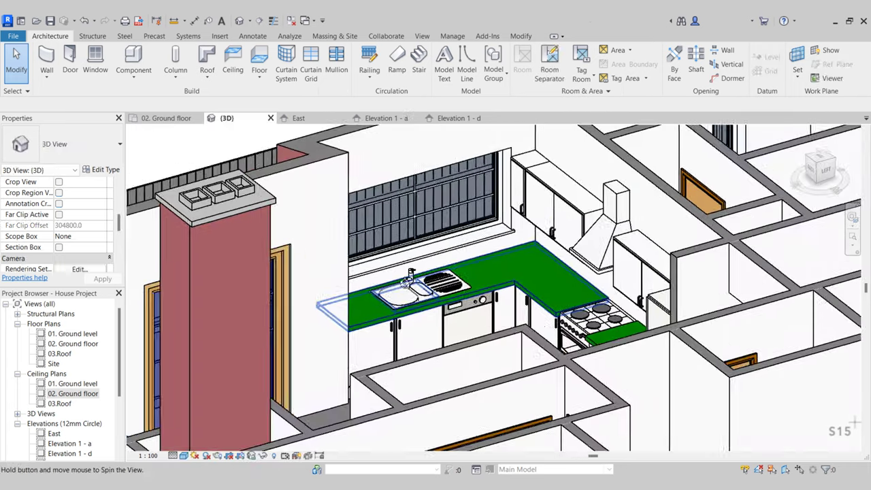
shift+middle_drag(408, 289, 507, 294)
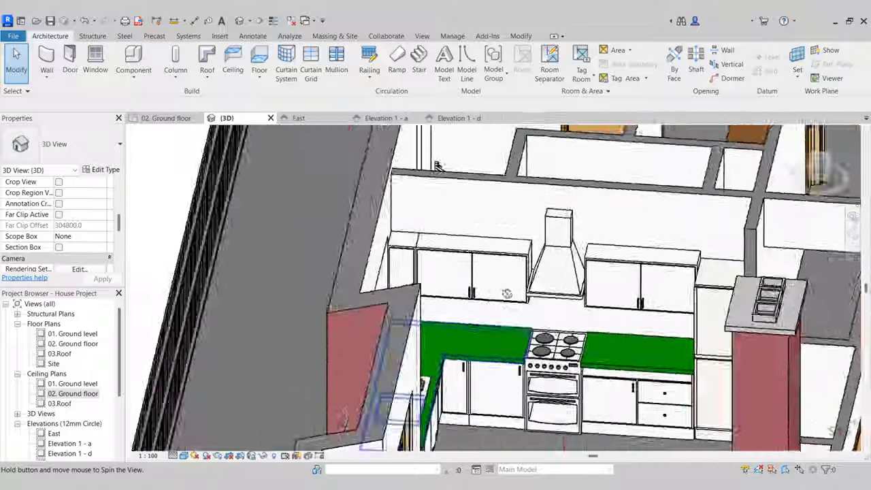
shift+middle_drag(438, 166, 343, 182)
shift+middle_drag(406, 320, 428, 314)
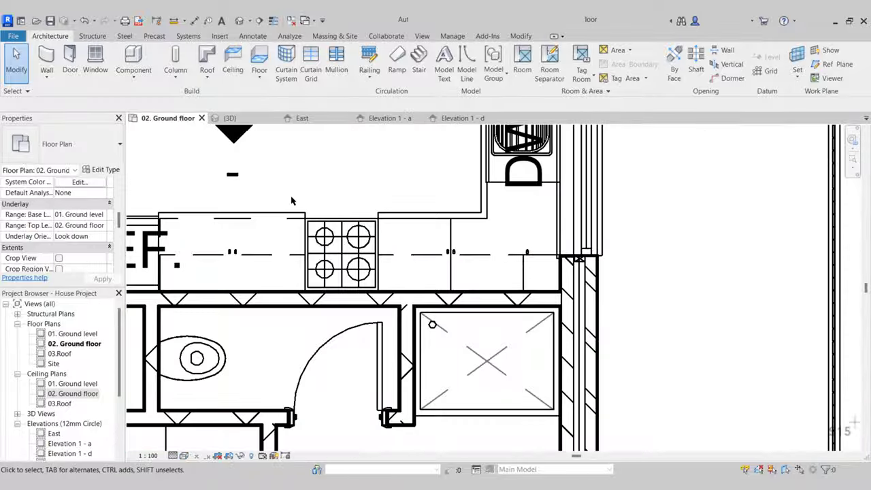
- Delete the interior elevation marker in the kitchen of the ground floor plan together with its elevation views
scroll(291, 200, down, 2)
middle_drag(310, 219, 390, 423)
click(384, 325)
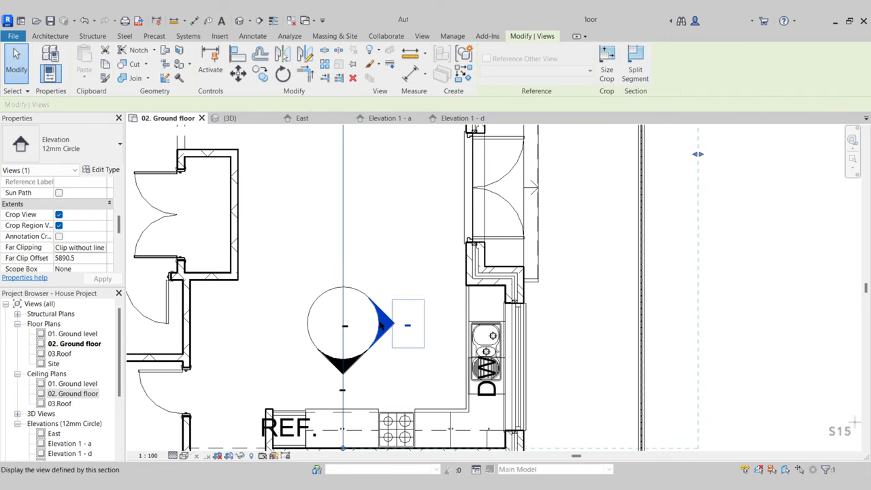
click(328, 293)
key(Delete)
click(473, 286)
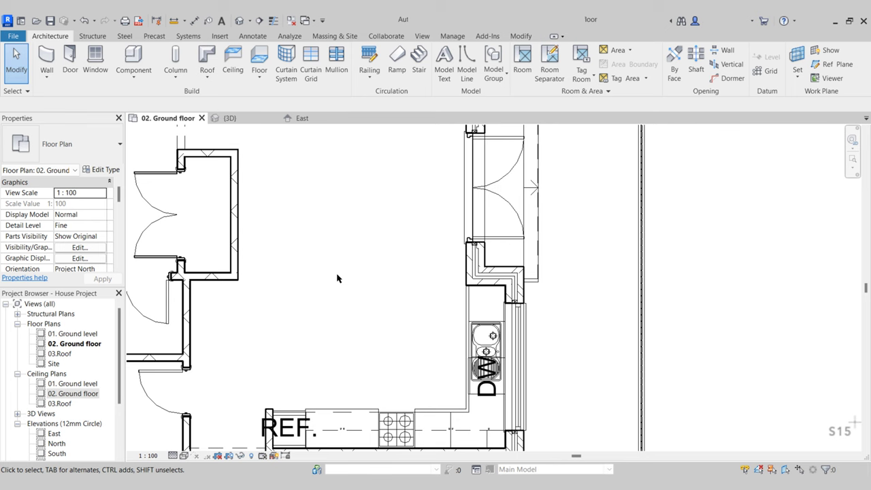
- Draw a horizontal model line from the wall corner at the sink counter's end across the room toward the opposite wall
scroll(447, 255, up, 2)
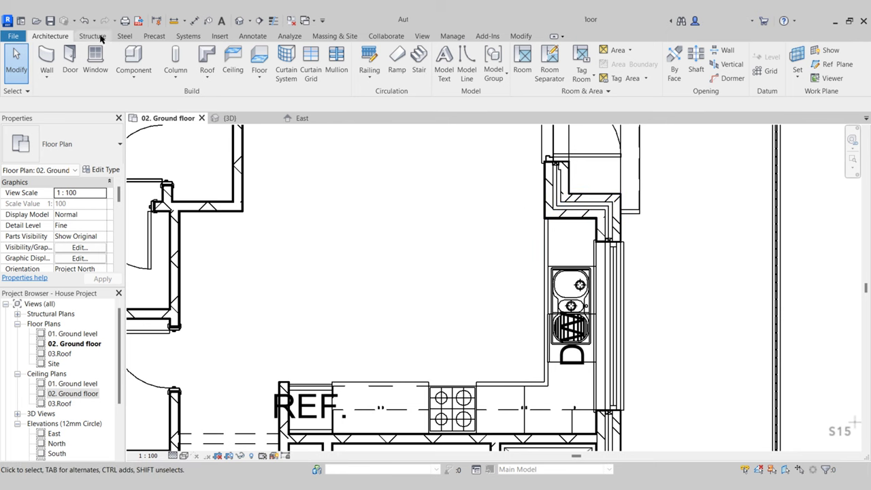
click(468, 79)
click(545, 219)
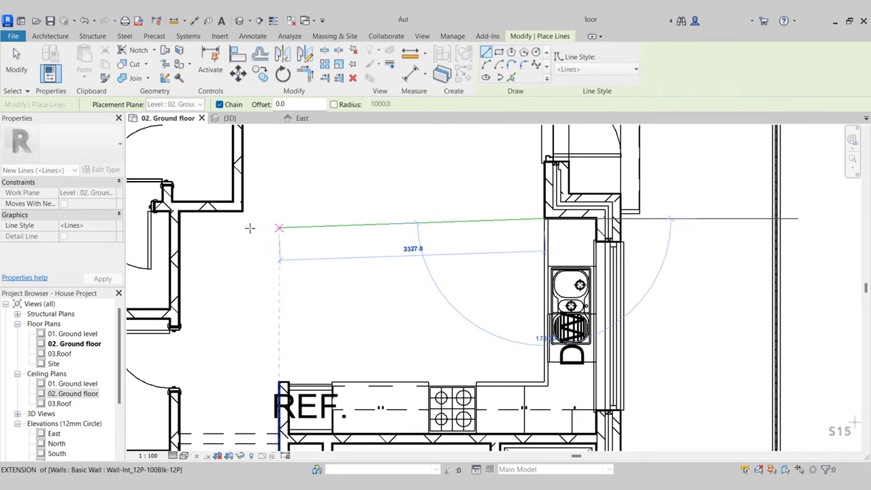
click(218, 219)
key(Escape)
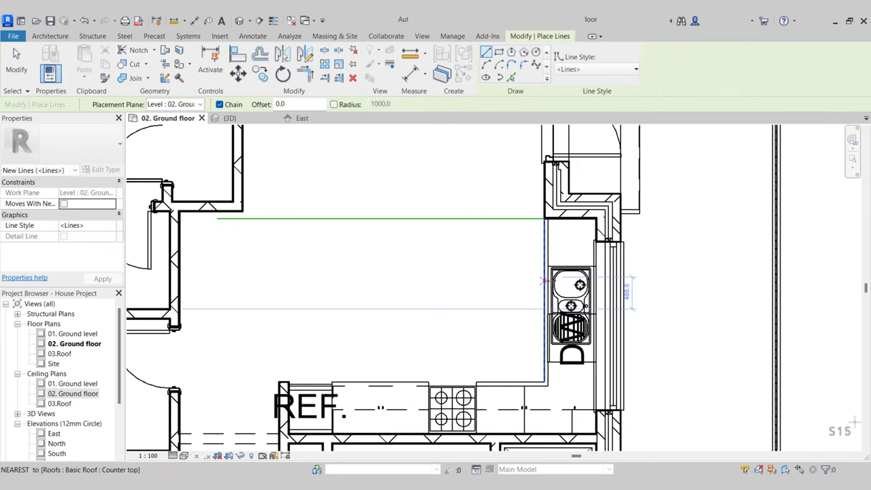
key(Escape)
- Draw a vertical model line about 2300 mm long from that wall corner along the sink counter's front edge, past its inner corner
click(468, 79)
scroll(548, 382, up, 2)
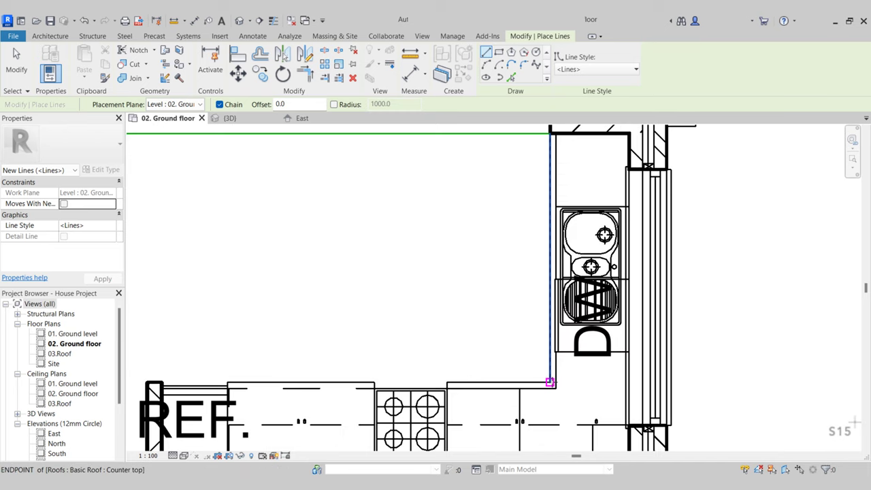
click(550, 383)
click(550, 132)
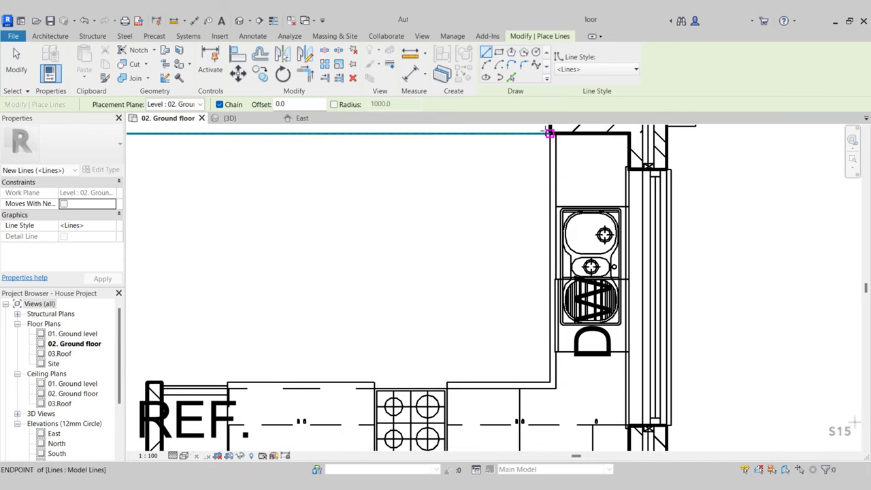
click(549, 133)
click(550, 412)
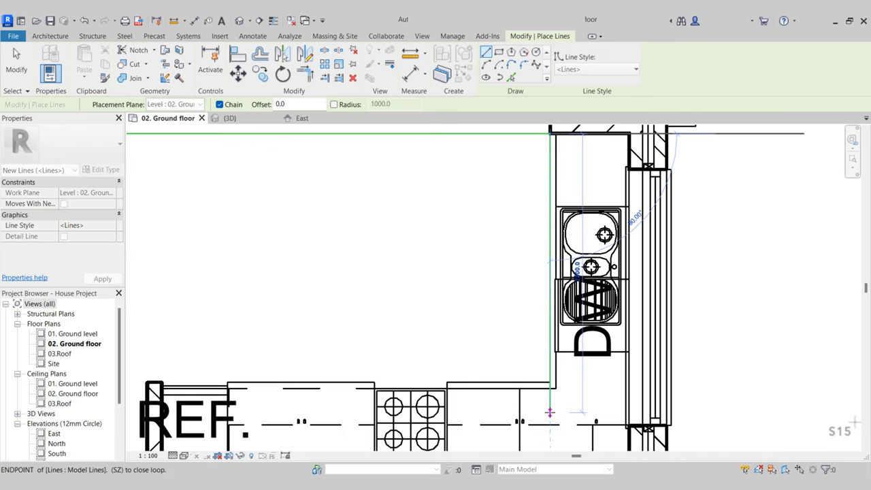
key(Escape)
key(Escape)
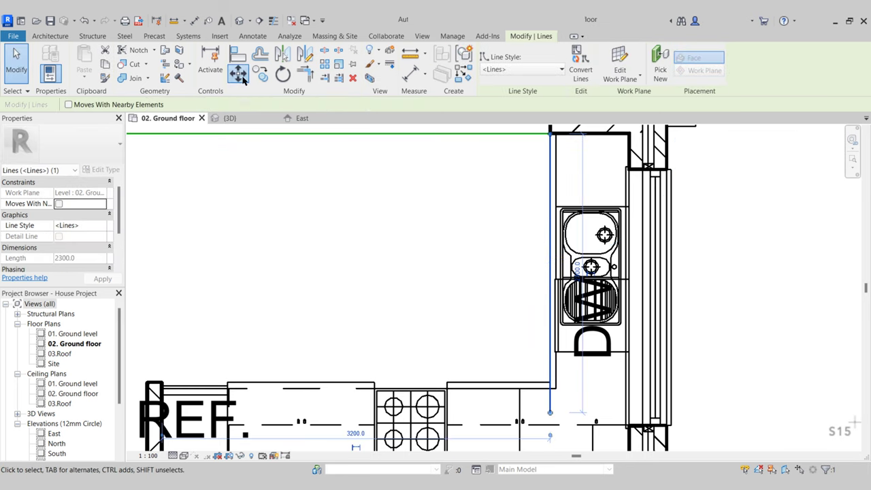
- Move the vertical model line 1000 mm away from the sink counter into the room
click(238, 73)
click(424, 261)
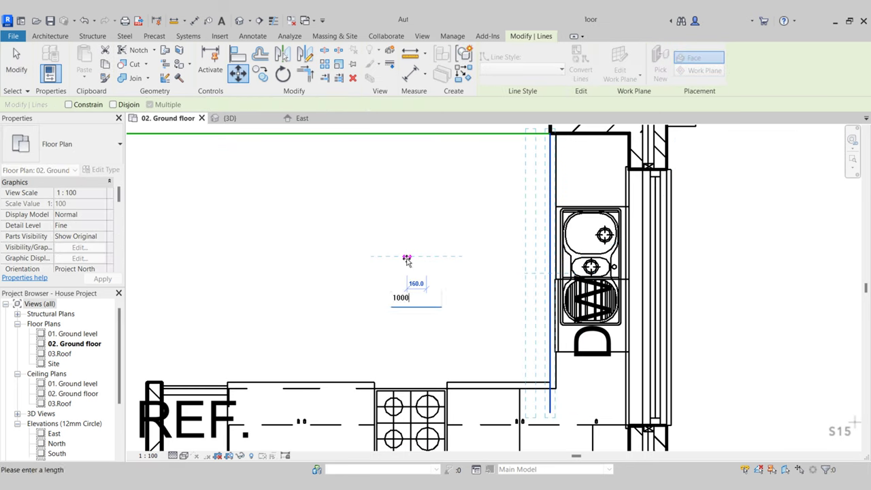
text(1000)
key(Return)
key(Escape)
- Draw a horizontal model line about 3655 mm long along the cooker counter's front edge, past the refrigerator-side wall end
scroll(434, 240, down, 2)
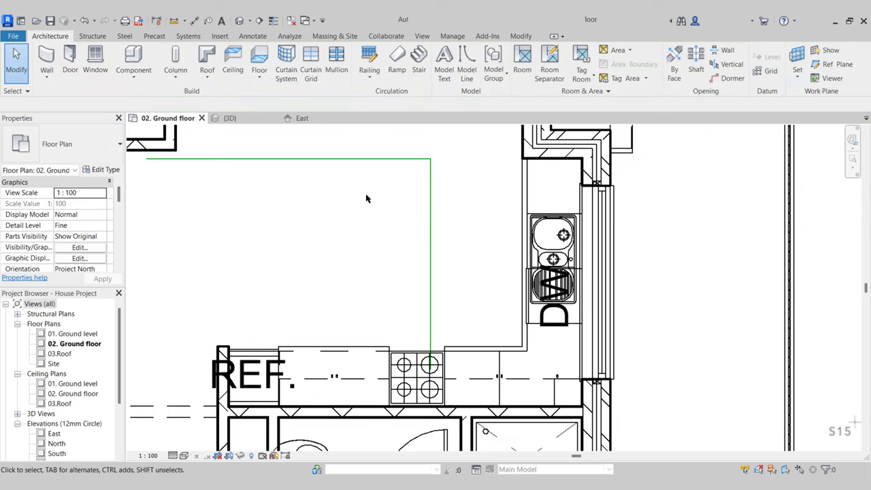
click(461, 60)
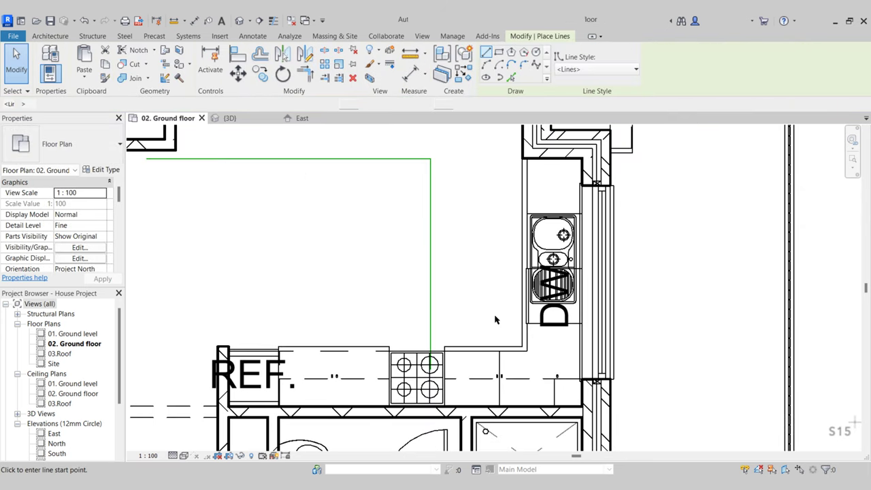
click(498, 347)
click(165, 346)
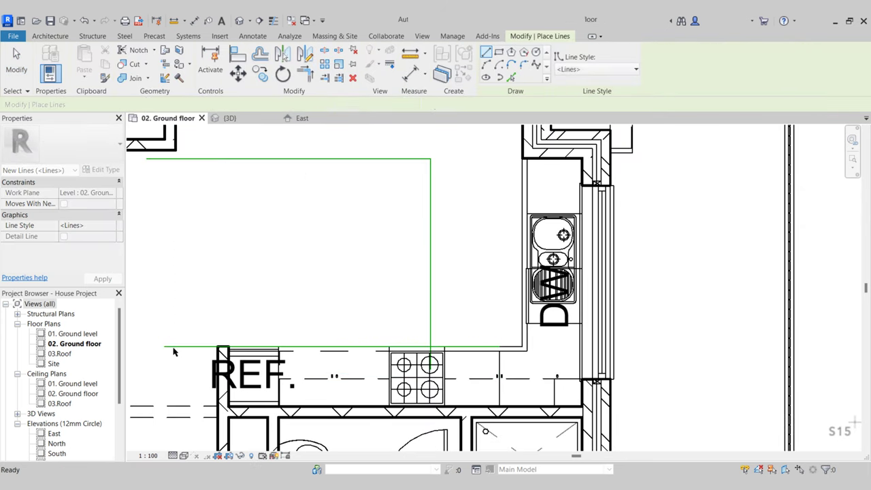
key(Escape)
key(Escape)
- Move the horizontal model line 1000 mm away from the cooker counter into the room
click(238, 73)
click(194, 346)
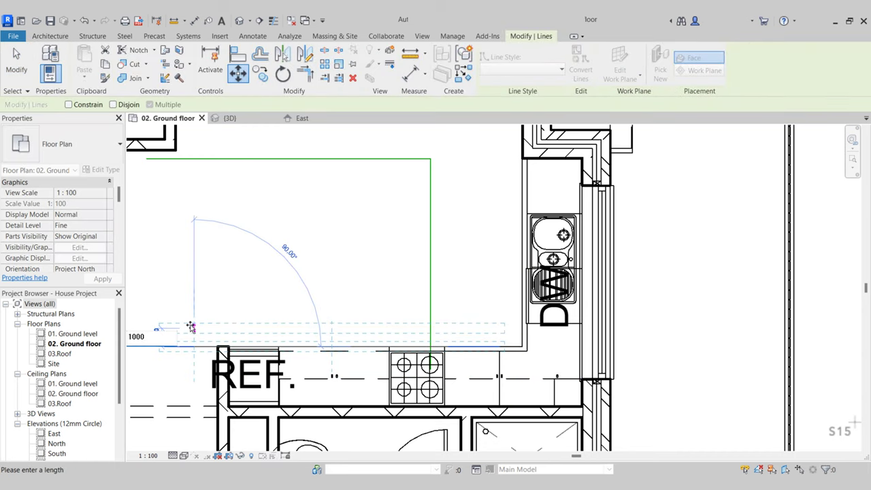
text(1000)
key(Return)
key(Escape)
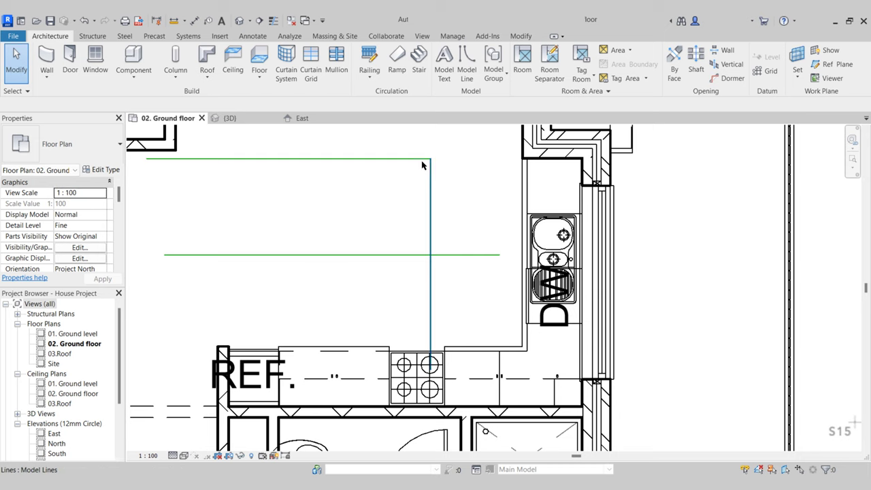
- Copy the horizontal model line 50 mm farther from the cooker counter
scroll(385, 187, down, 1)
middle_drag(386, 187, 426, 251)
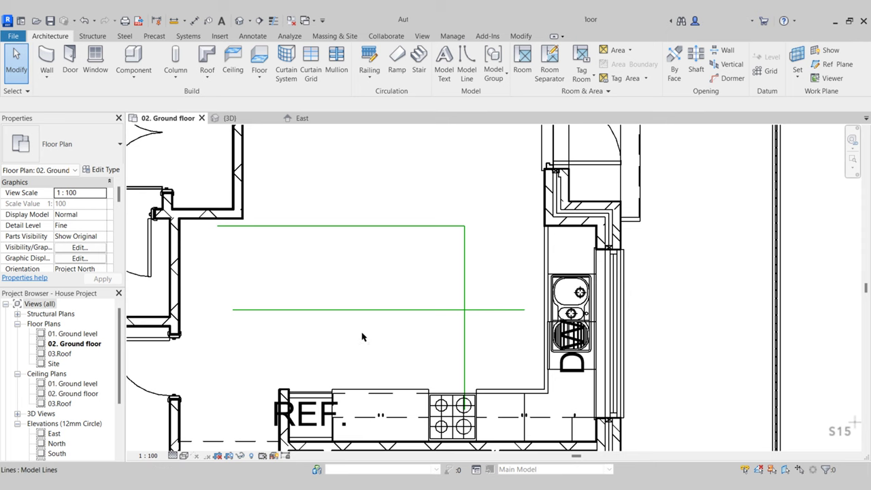
scroll(401, 306, up, 2)
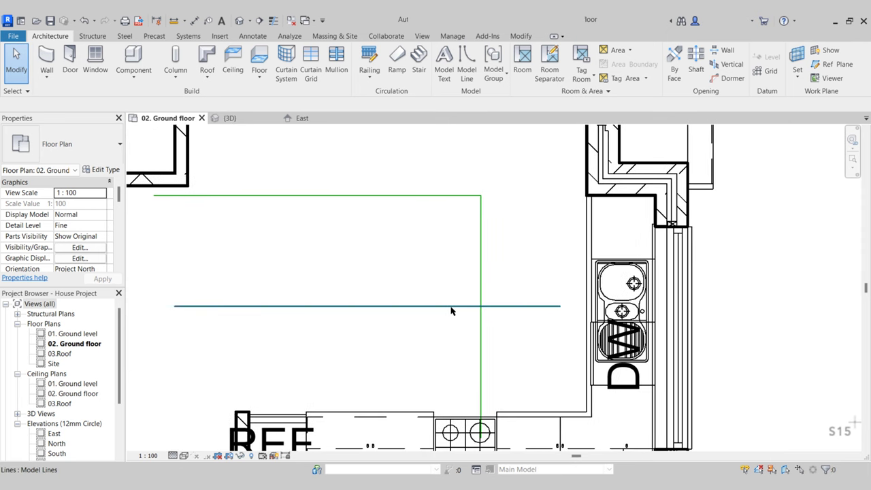
click(514, 306)
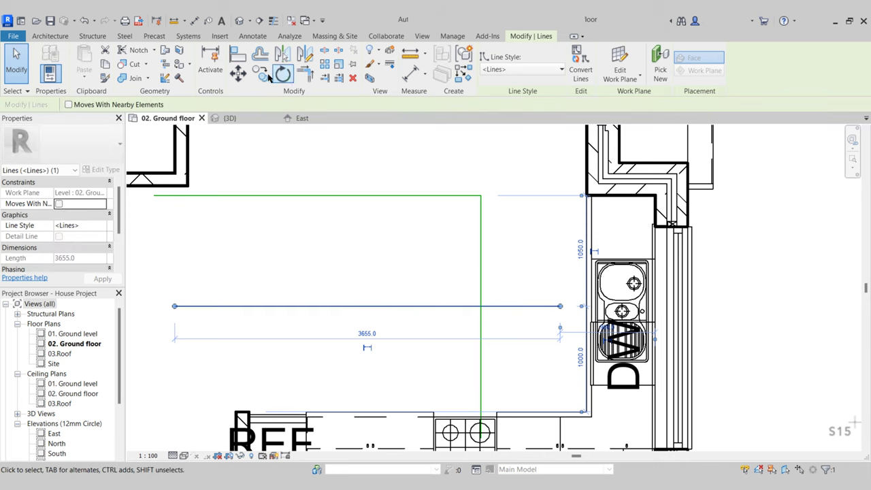
click(258, 73)
click(526, 306)
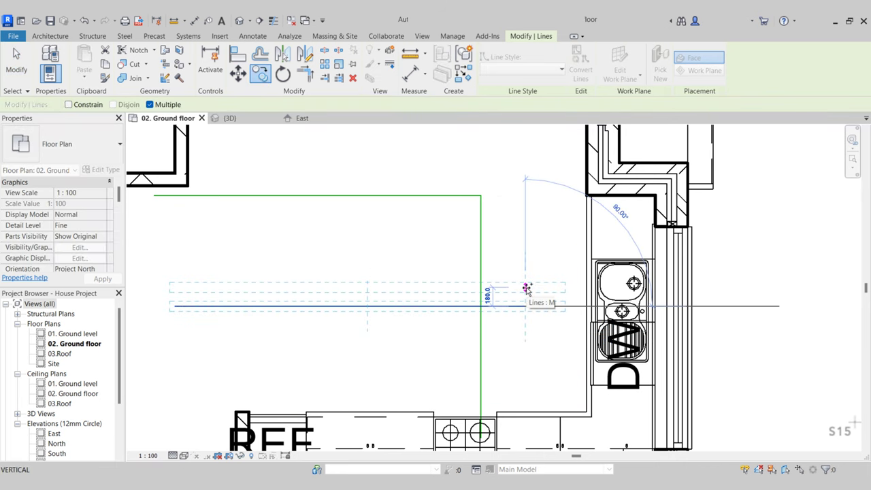
text(50)
key(Return)
key(Escape)
key(Escape)
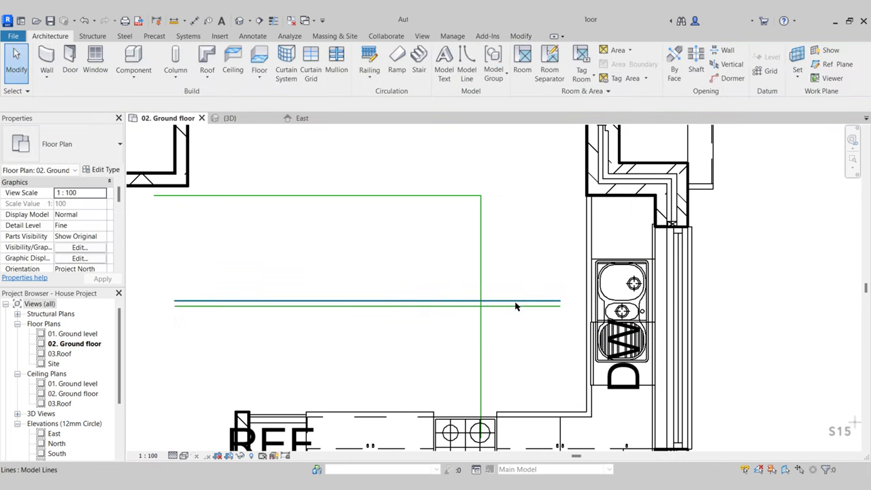
- Copy the vertical model line three times at 600 mm intervals away from the sink counter
scroll(592, 234, up, 3)
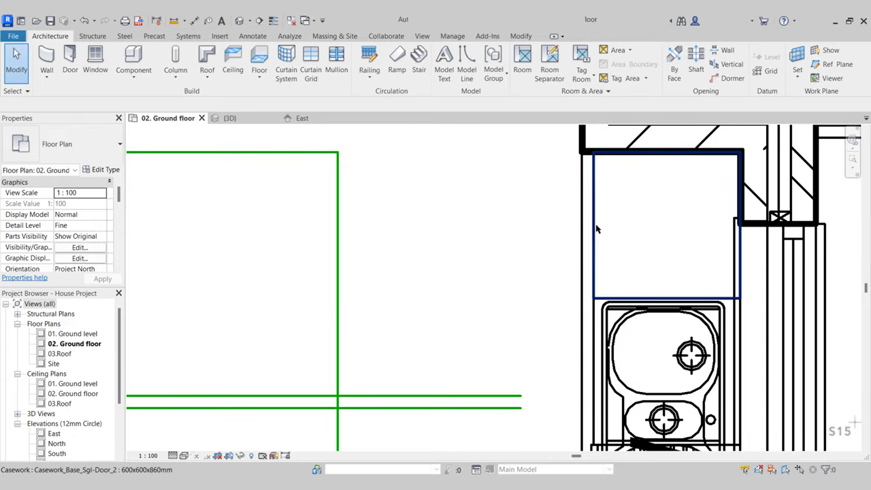
scroll(587, 262, down, 3)
middle_drag(540, 279, 588, 291)
scroll(530, 311, up, 1)
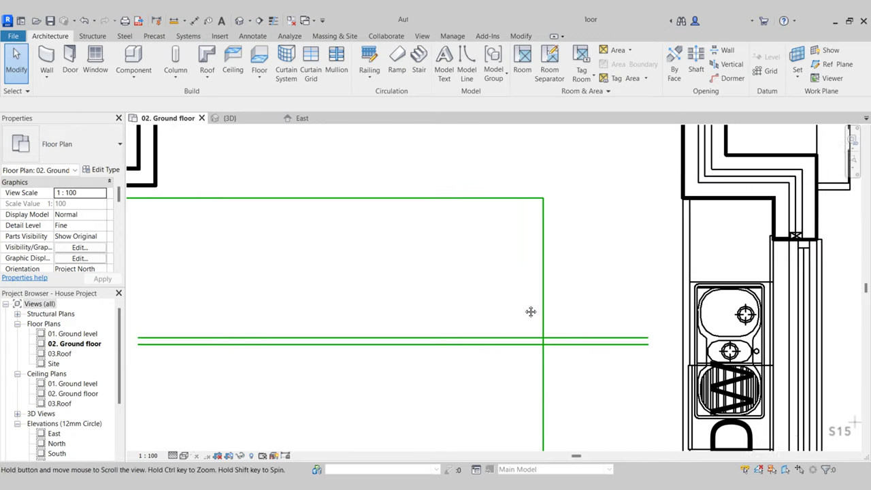
middle_drag(530, 311, 568, 317)
click(578, 278)
click(260, 73)
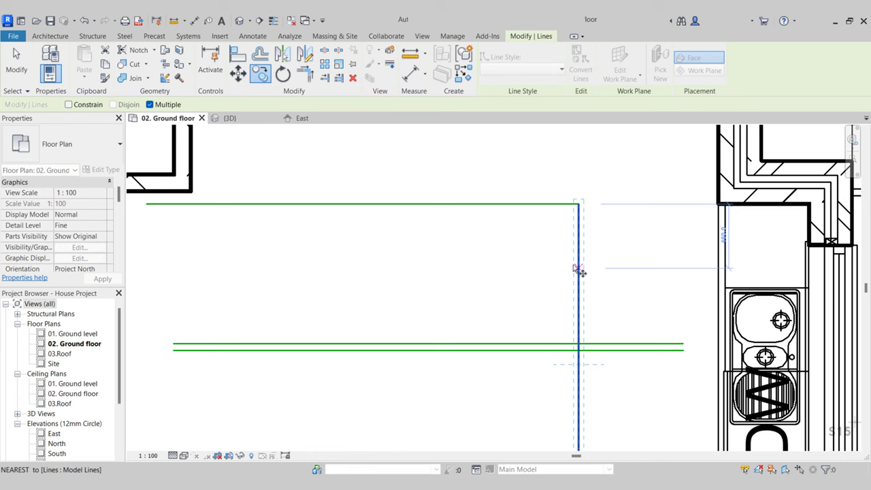
click(579, 204)
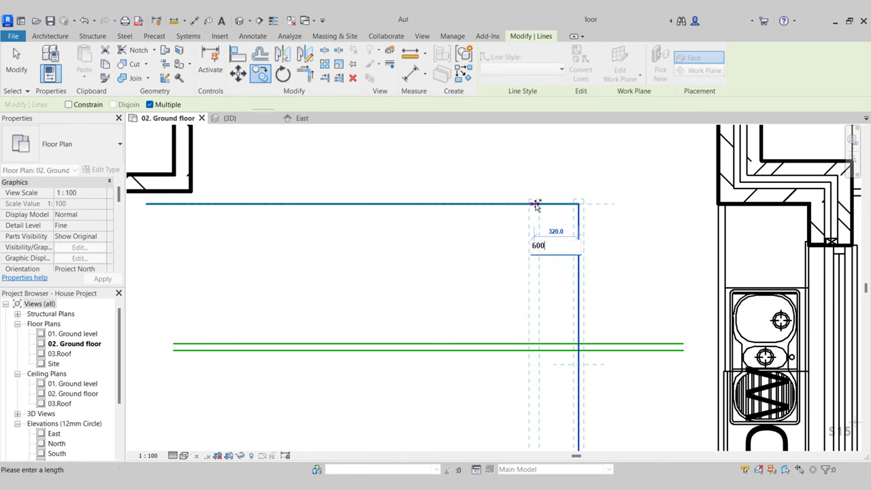
text(600)
key(Return)
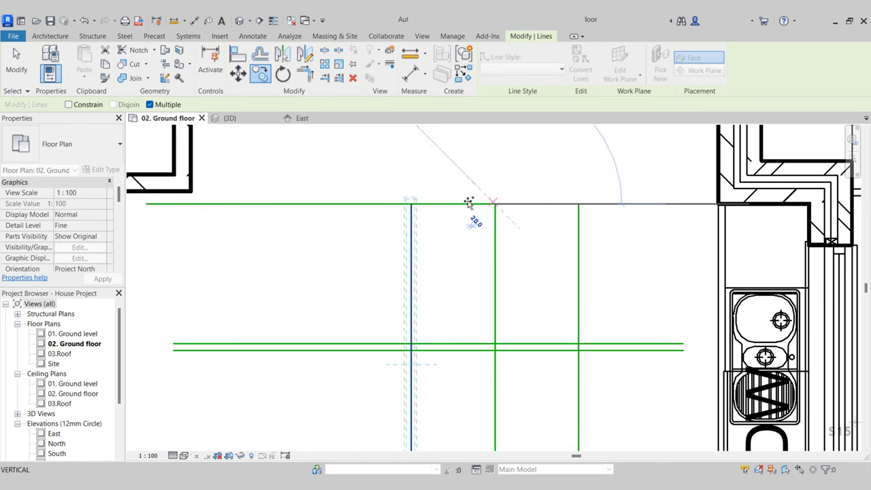
click(412, 203)
key(Escape)
scroll(417, 219, down, 2)
key(Escape)
scroll(420, 244, up, 1)
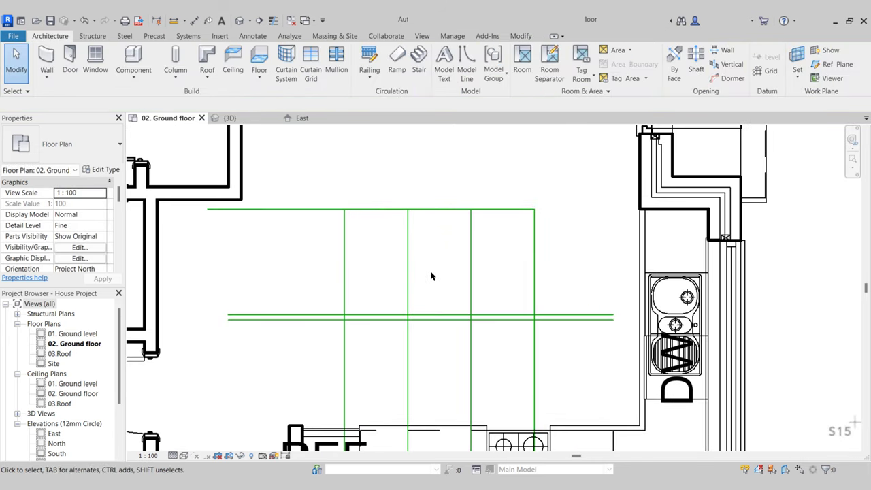
- Place a Casework_Base_Sgl-Door_2 600x600x860mm cabinet over the double horizontal lines, near the vertical lines farthest from the sink
middle_drag(431, 276, 408, 290)
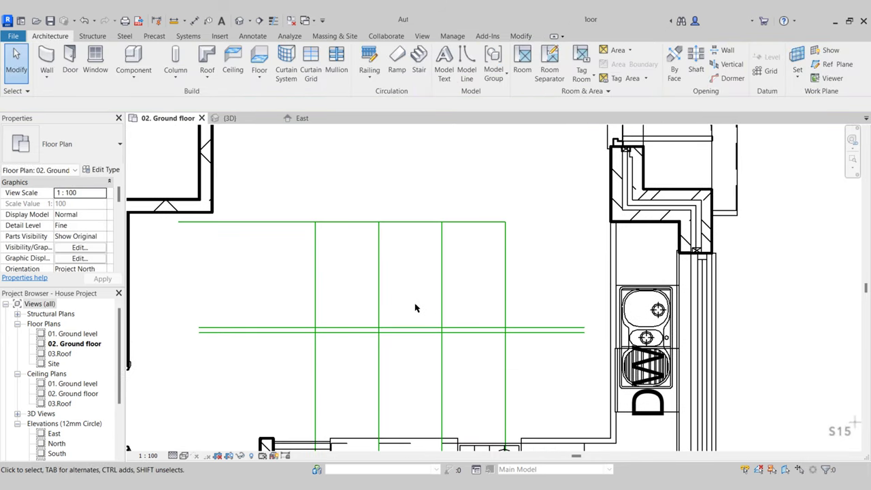
scroll(324, 292, up, 3)
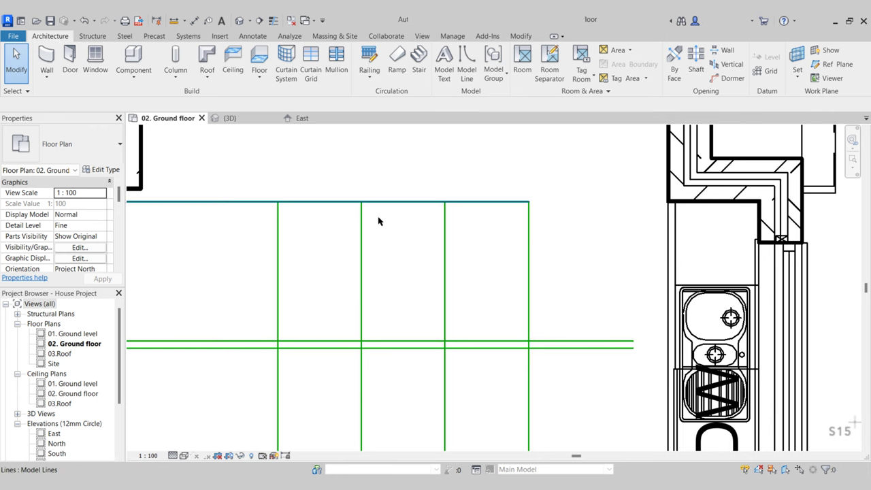
click(141, 60)
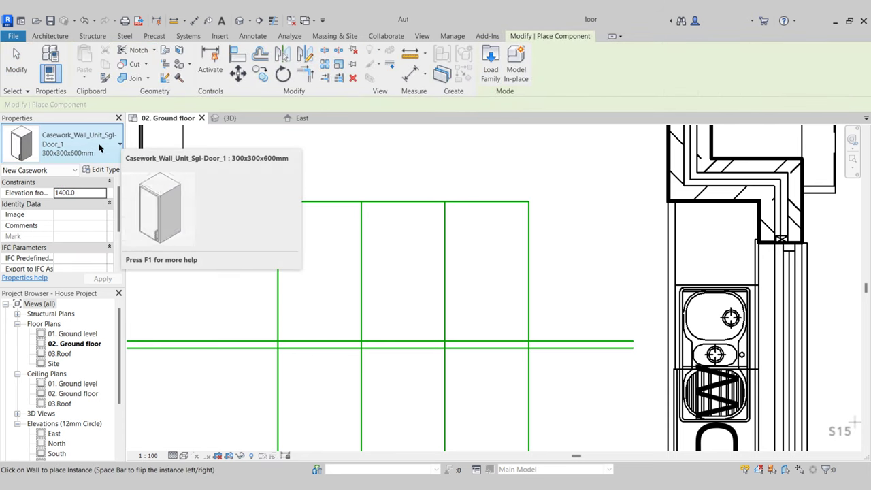
click(99, 149)
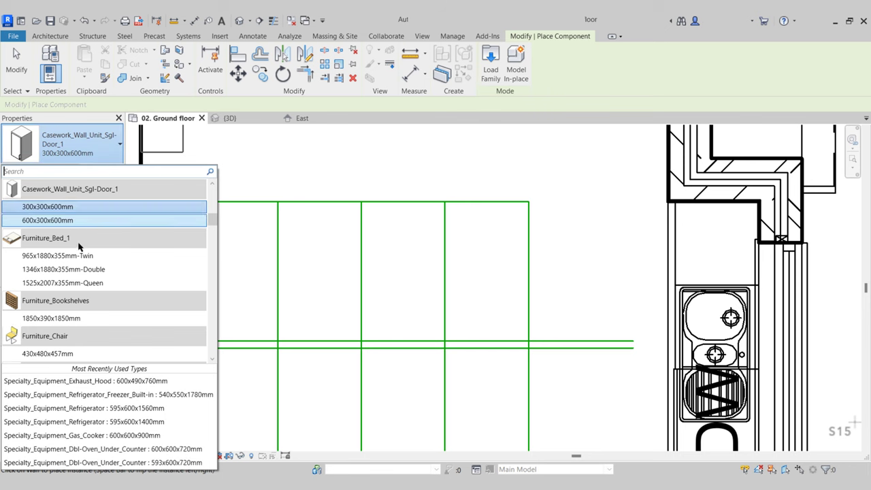
scroll(89, 225, up, 5)
scroll(49, 256, down, 1)
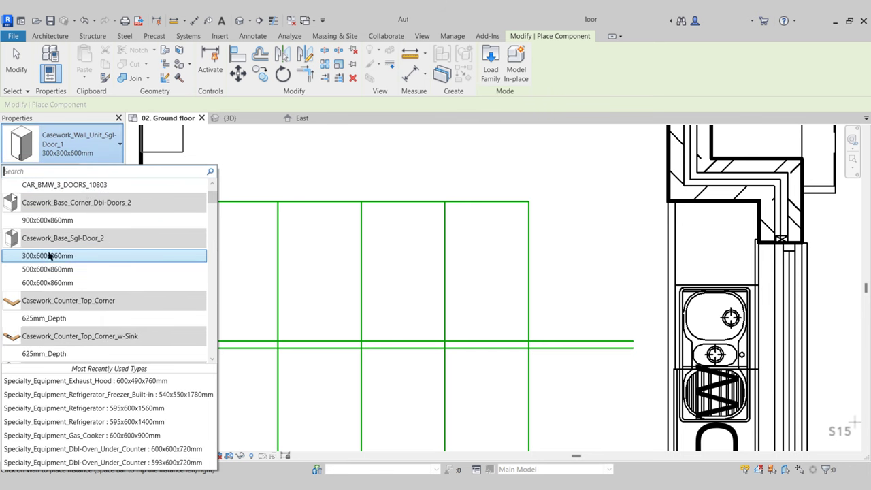
click(68, 257)
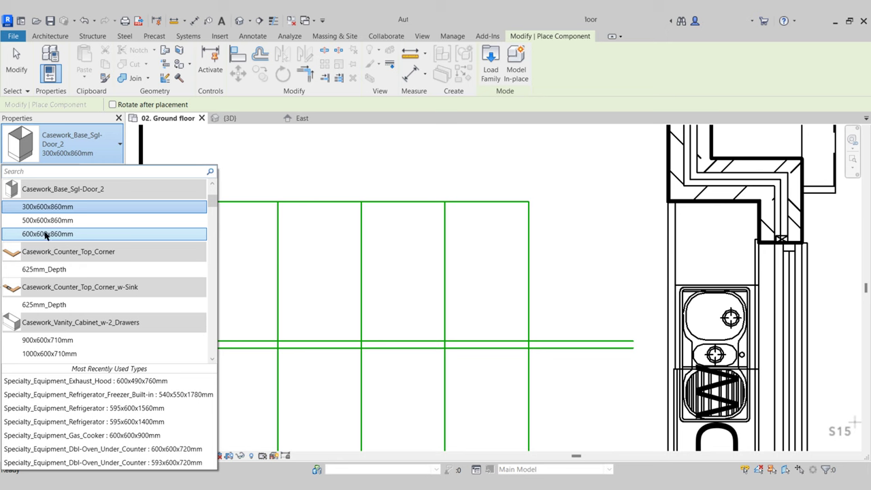
click(47, 234)
middle_drag(372, 288, 315, 245)
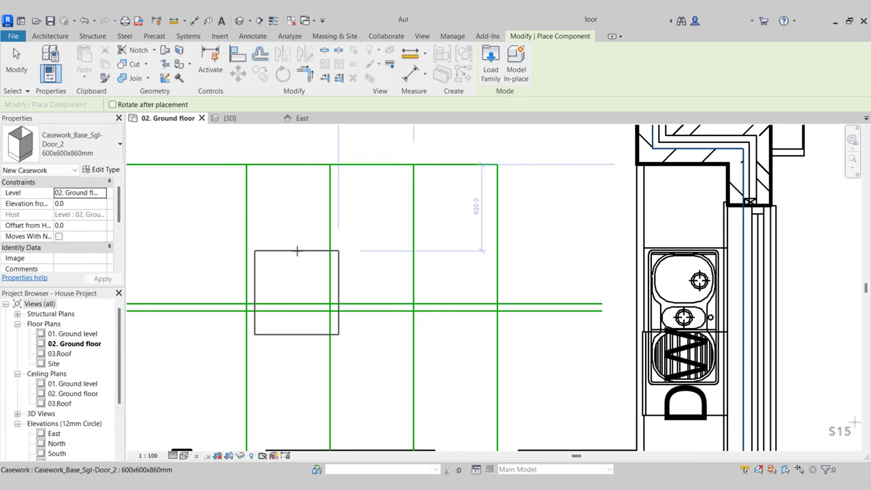
click(297, 251)
key(Escape)
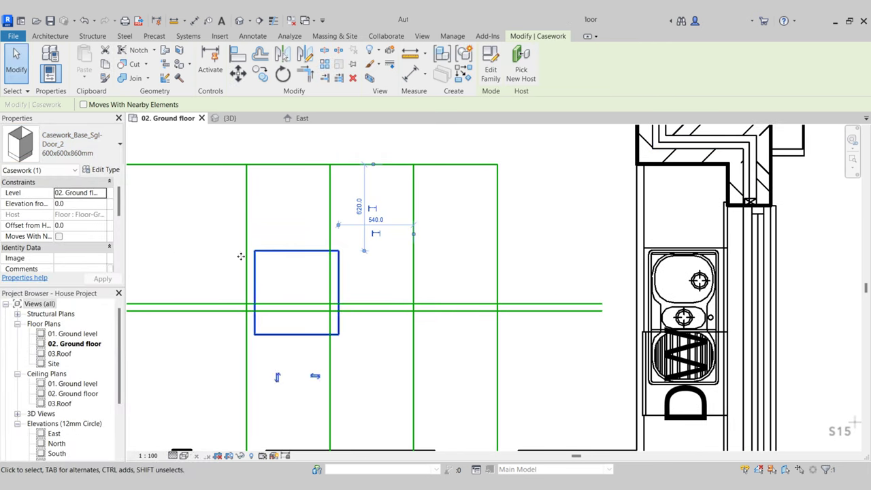
key(Escape)
- Move the cabinet between the two vertical lines farthest from the sink, just clear of the double horizontal lines
scroll(202, 333, up, 6)
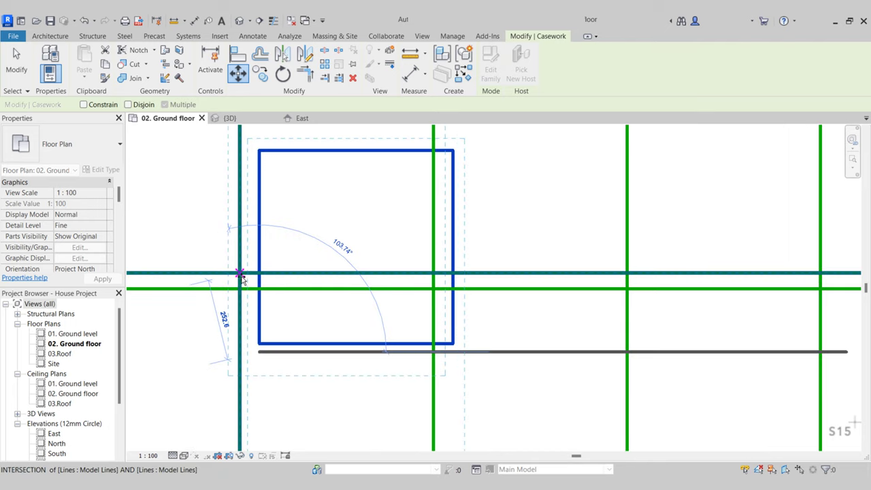
scroll(287, 301, down, 3)
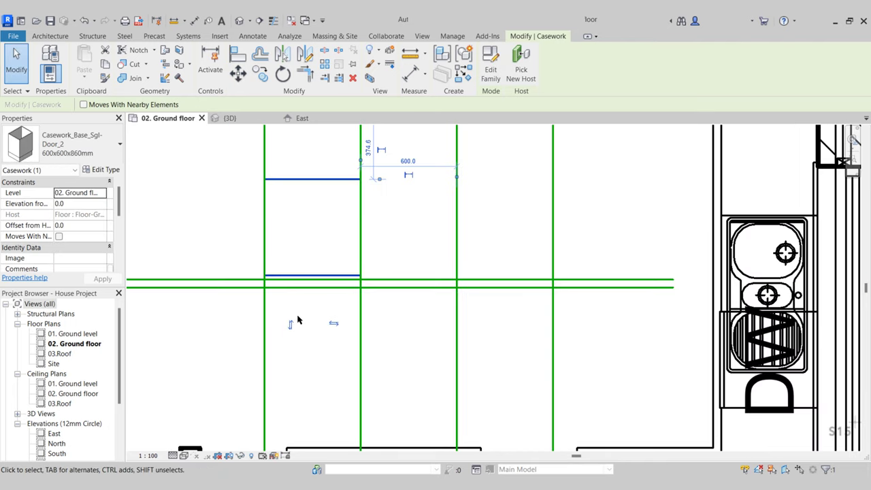
- Inspect the new base cabinet's door side in the 3D view
click(242, 118)
scroll(477, 344, down, 3)
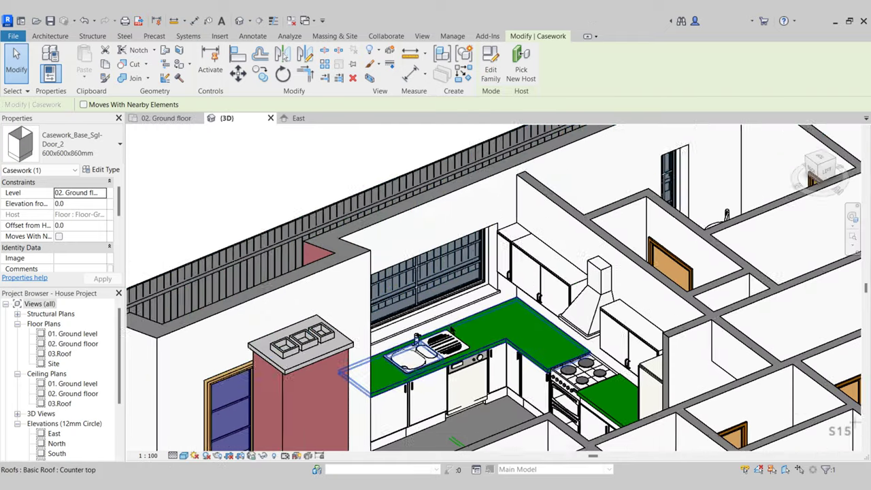
shift+middle_drag(476, 344, 453, 241)
shift+middle_drag(453, 242, 456, 307)
scroll(492, 359, up, 3)
scroll(503, 404, up, 1)
middle_drag(504, 404, 496, 372)
key(Escape)
key(Escape)
scroll(476, 354, up, 2)
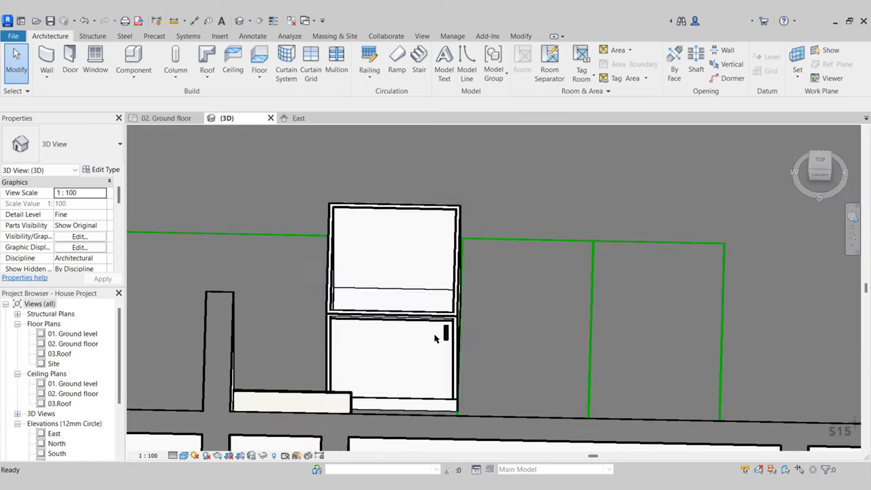
- Mirror the base cabinet in the ground floor plan about a vertical axis drawn in the empty middle bay
click(167, 118)
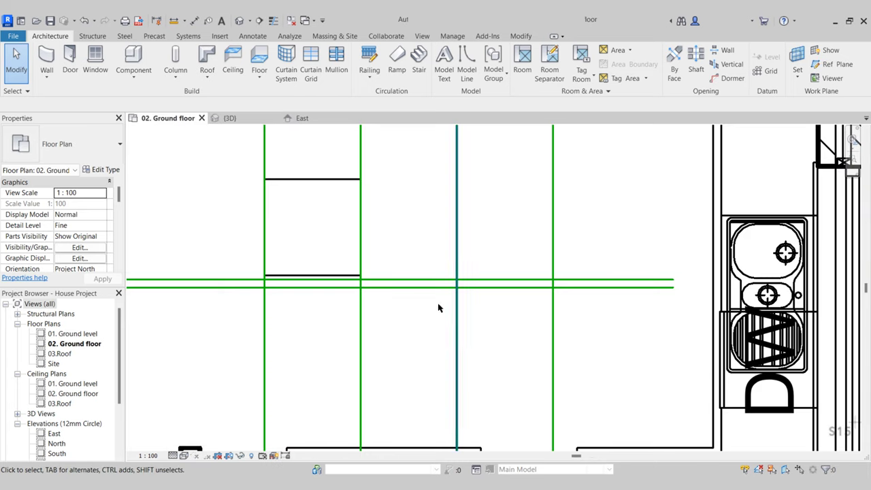
click(311, 186)
middle_drag(331, 202, 293, 295)
scroll(292, 295, up, 1)
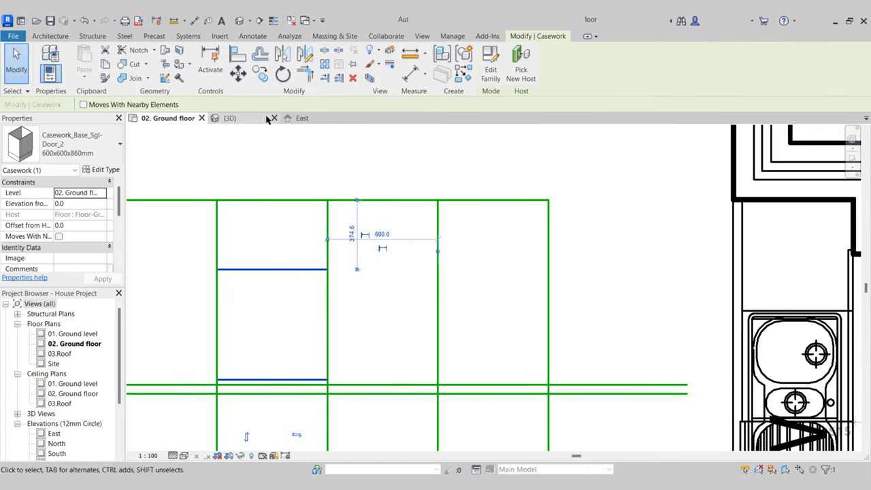
click(305, 55)
click(368, 281)
click(369, 291)
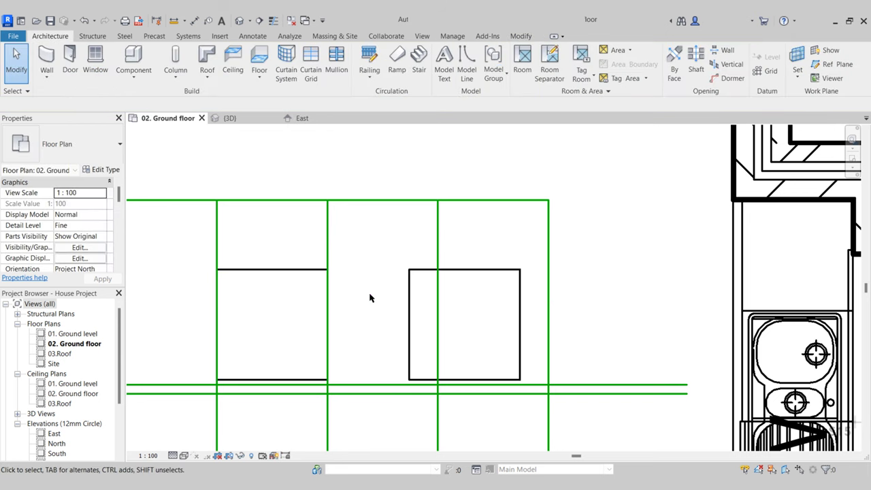
- Move the mirrored cabinet into the bay between the two vertical model lines nearest the sink counter
click(408, 280)
key(m)
key(v)
click(409, 379)
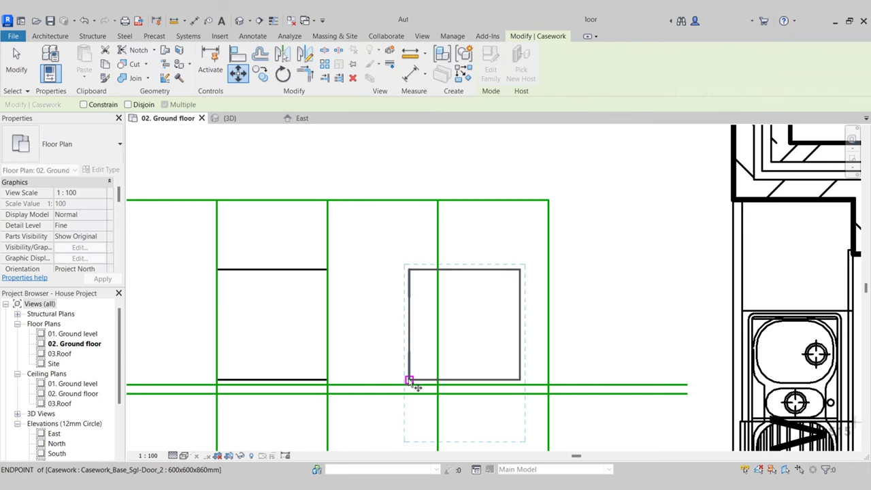
scroll(418, 383, up, 3)
click(437, 383)
scroll(442, 381, down, 3)
key(Escape)
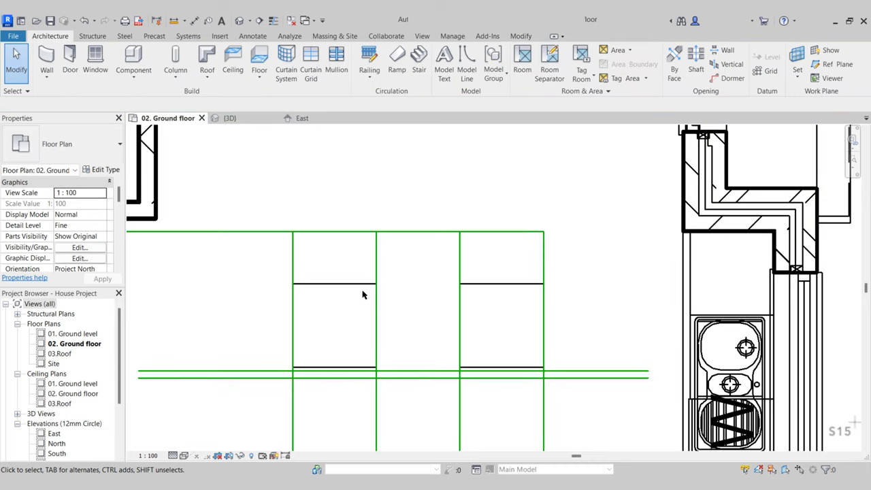
- Move both freestanding base cabinets together so their lower edges sit exactly on the upper of the two horizontal model lines
click(362, 295)
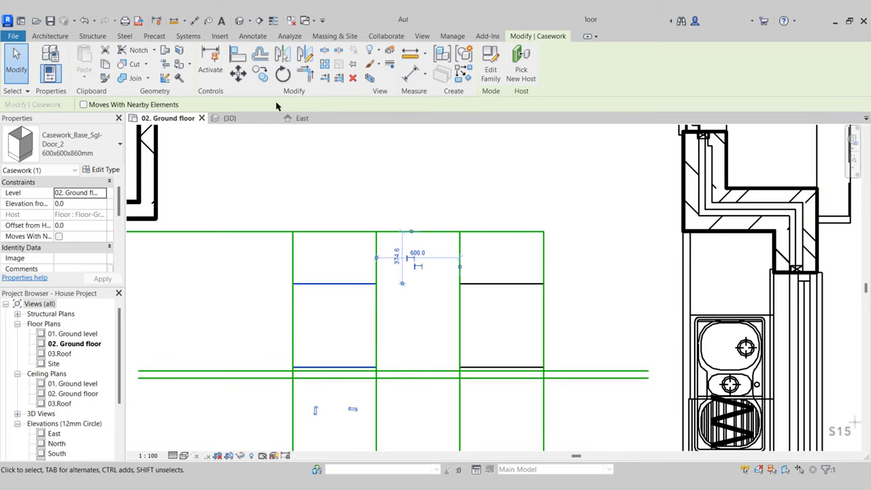
ctrl+click(497, 287)
key(m)
key(v)
scroll(389, 363, up, 5)
click(349, 380)
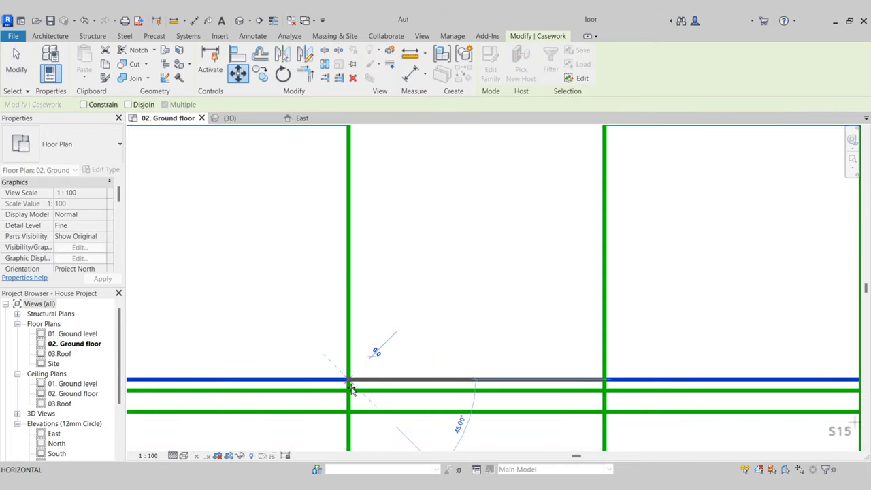
click(373, 383)
scroll(408, 368, down, 5)
key(Escape)
middle_drag(455, 329, 418, 307)
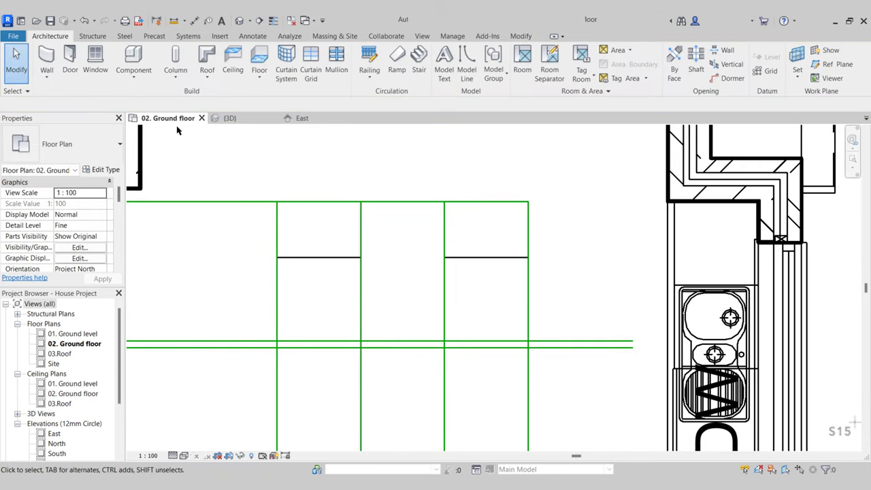
- Load the Casework_Vanity_Cabinet_w-3_Drawers family from the Base Cabinets library folder
click(139, 52)
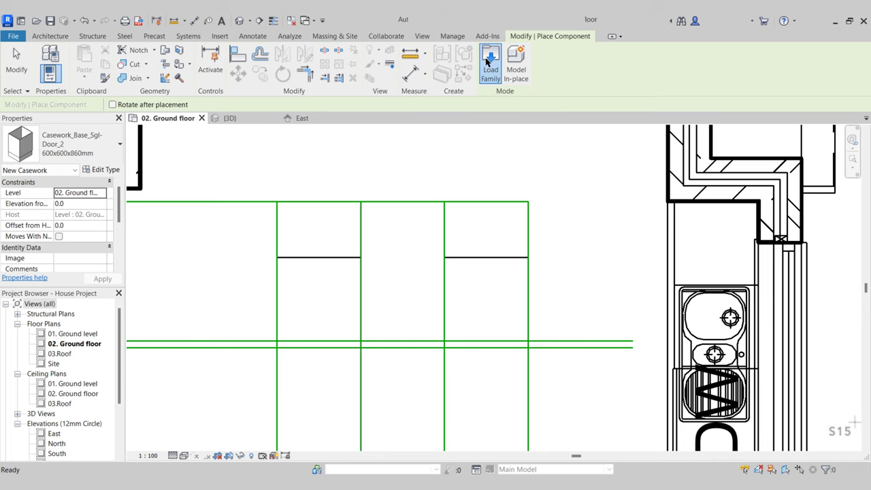
click(489, 63)
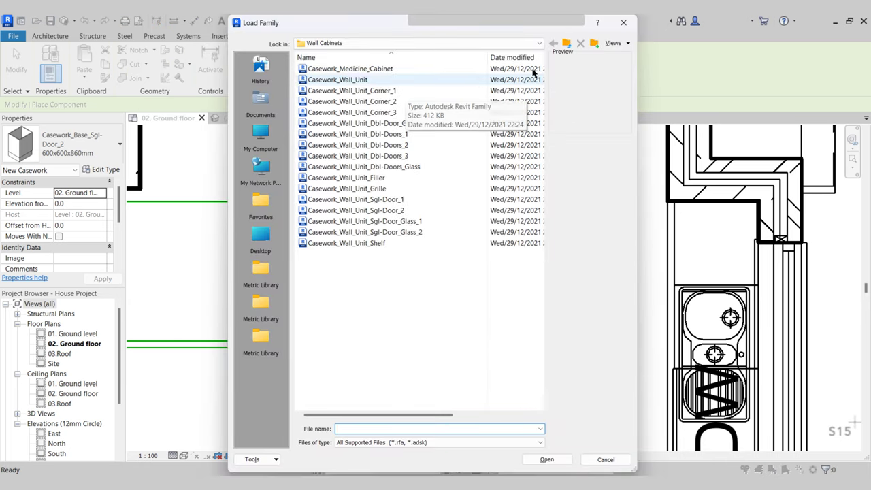
click(566, 43)
double_click(370, 68)
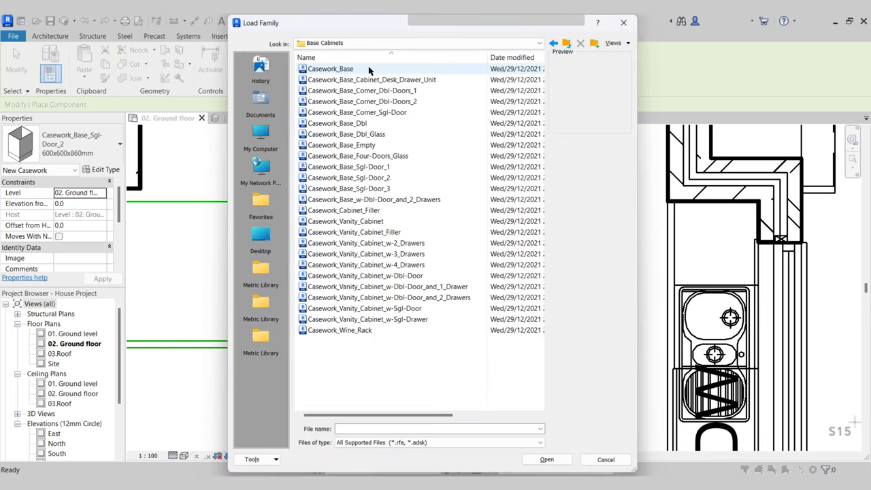
click(381, 254)
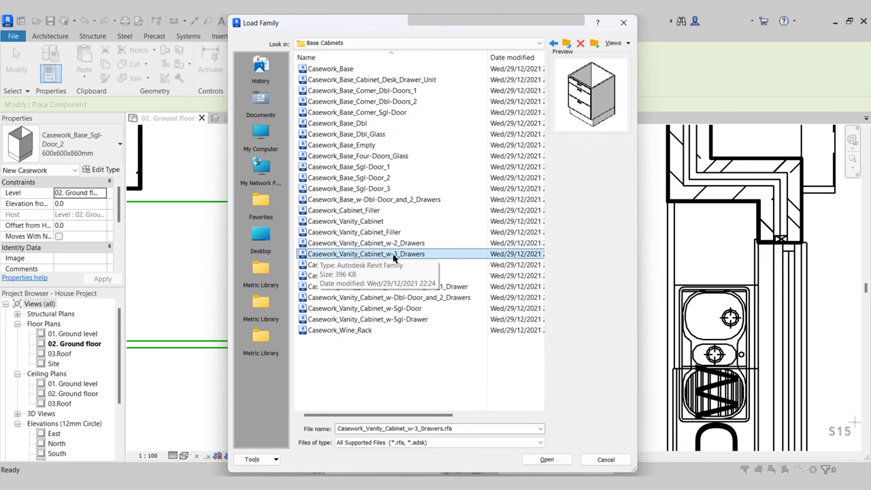
click(544, 460)
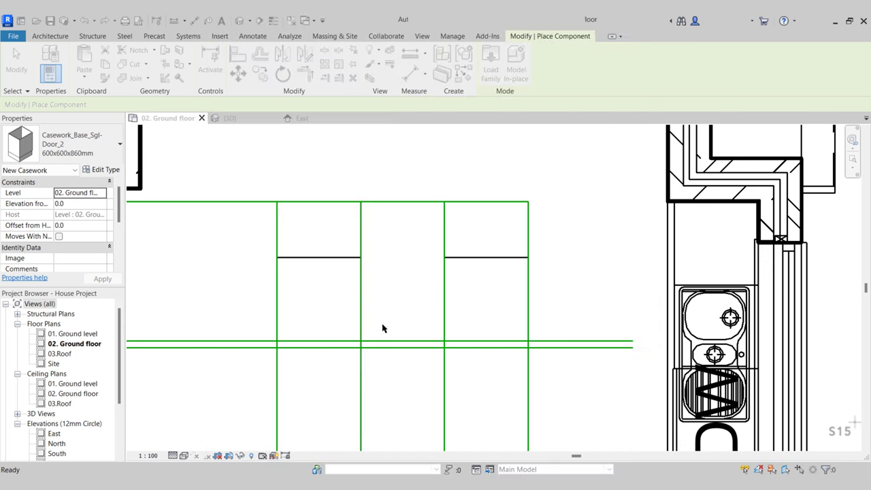
- Place one 600x600x860mm three-drawer vanity cabinet in the plan near the empty middle bay
click(68, 146)
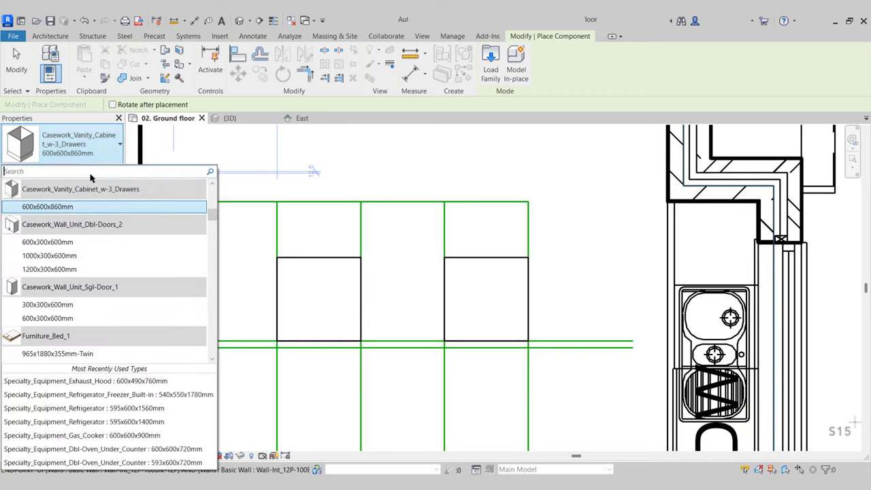
click(59, 209)
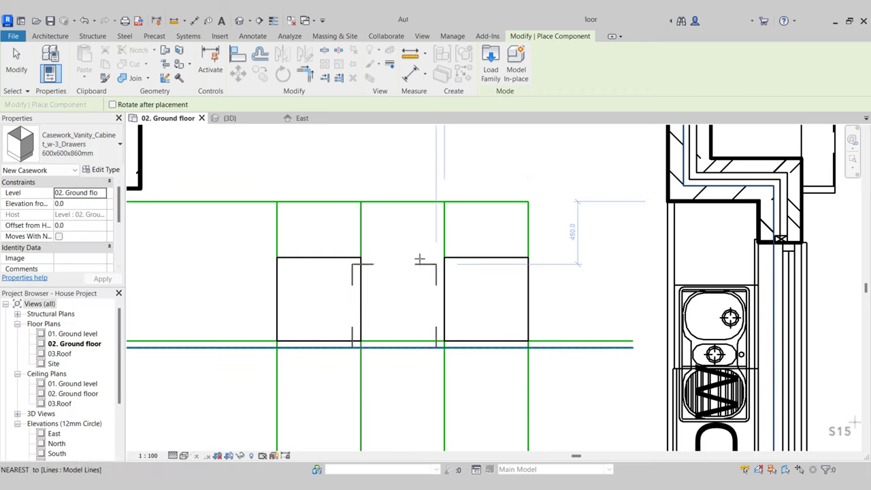
click(415, 218)
key(Escape)
key(Escape)
- Move the three-drawer cabinet by its lower corner into the middle bay, flush between the two single-door cabinets
click(385, 218)
click(238, 74)
scroll(381, 295, up, 5)
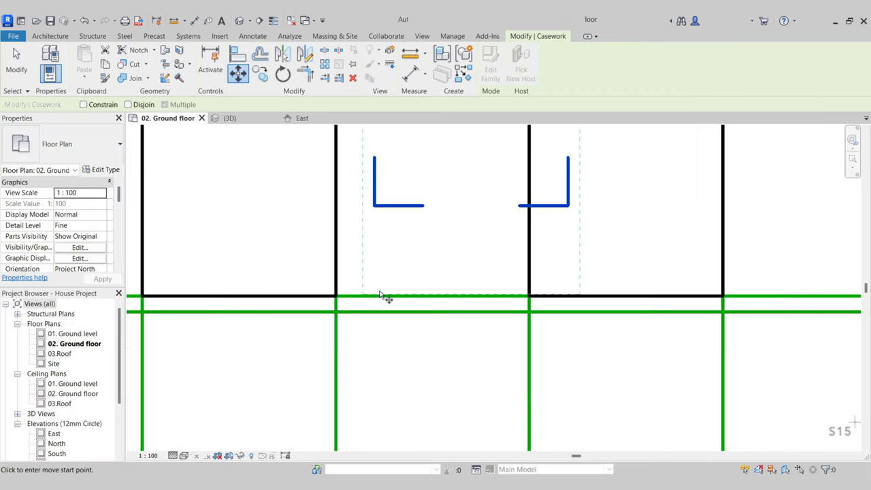
click(375, 212)
click(336, 295)
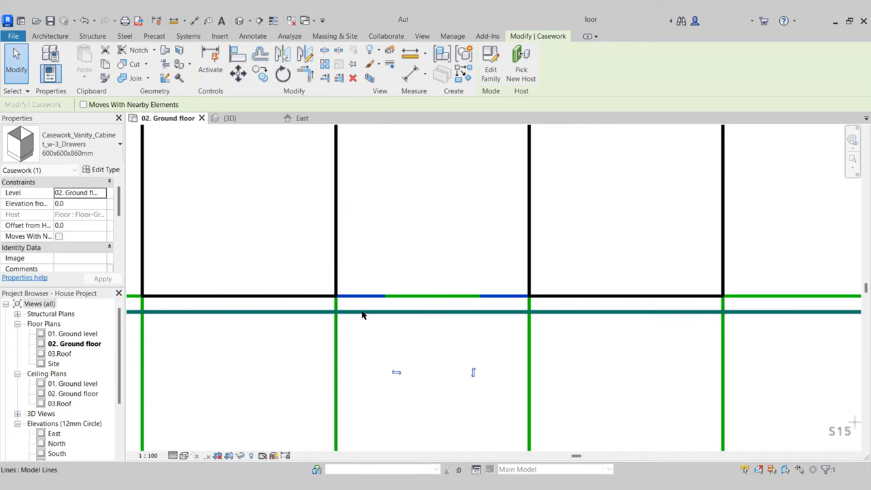
scroll(404, 316, down, 3)
key(Escape)
- Inspect the fronts of the three freestanding cabinets in the 3D view
click(241, 119)
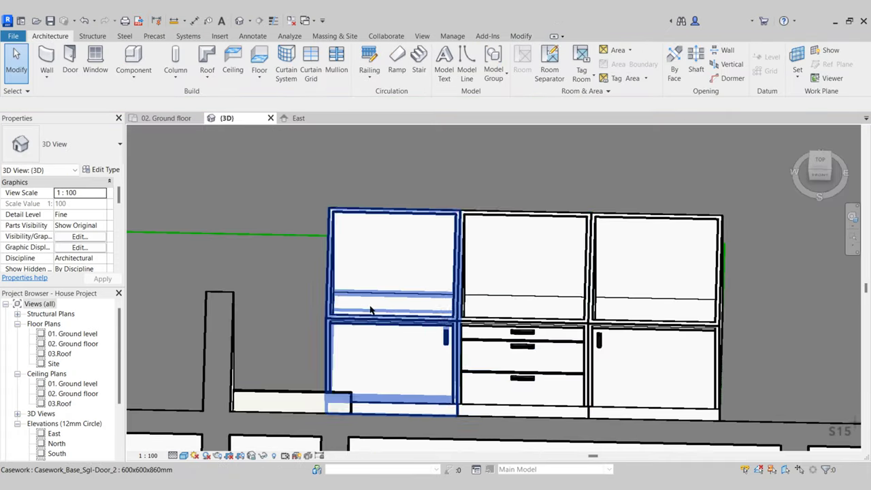
shift+middle_drag(373, 311, 408, 340)
shift+middle_drag(576, 338, 517, 306)
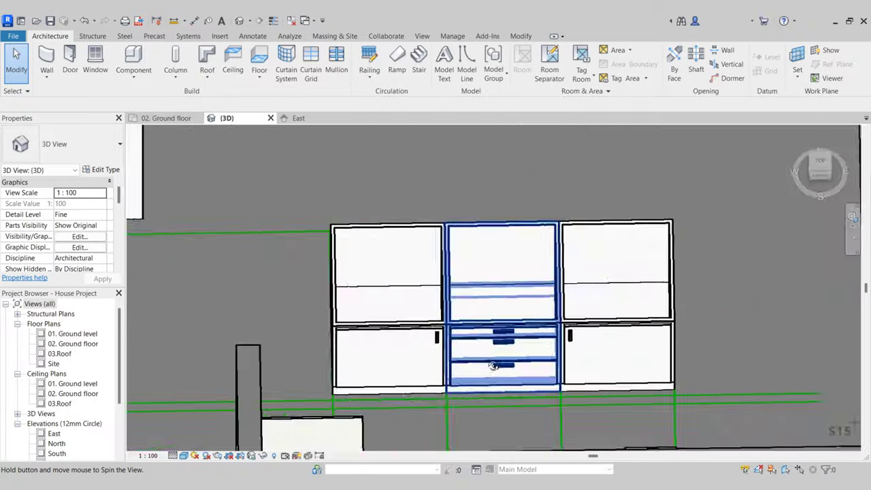
- Return to the ground floor plan and start an in-place mass for the counter
click(166, 118)
middle_drag(266, 241, 265, 252)
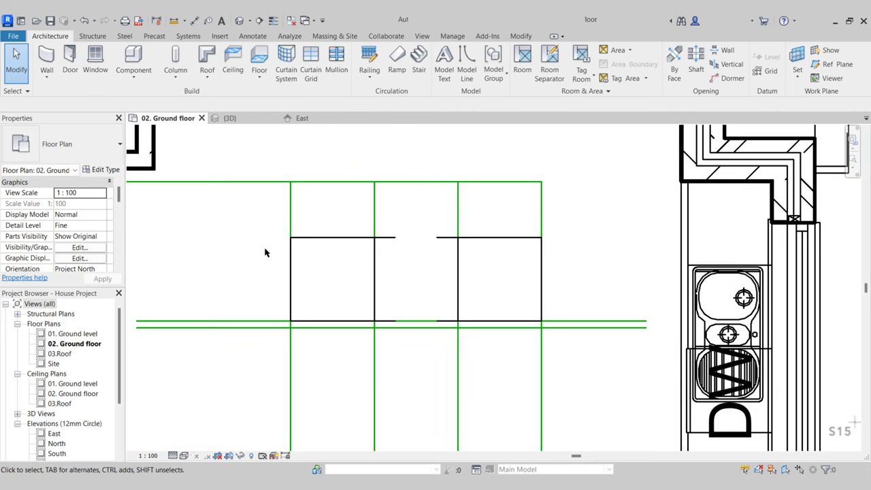
middle_drag(327, 258, 307, 278)
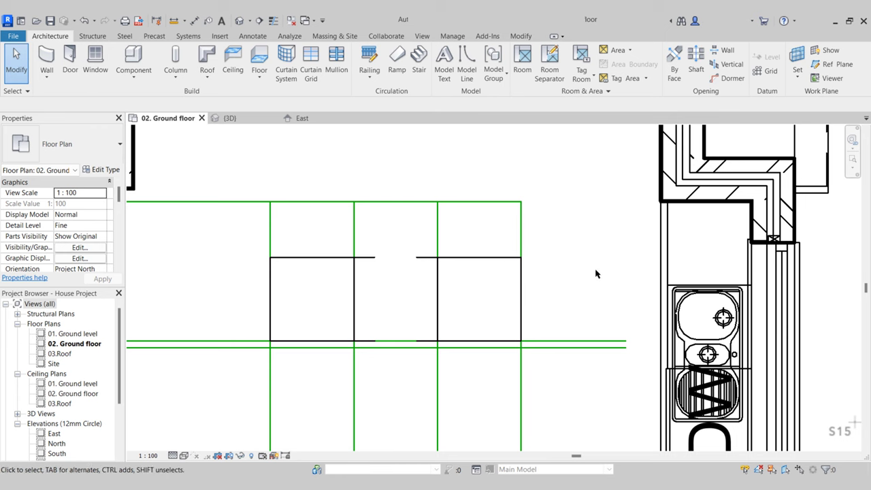
click(334, 36)
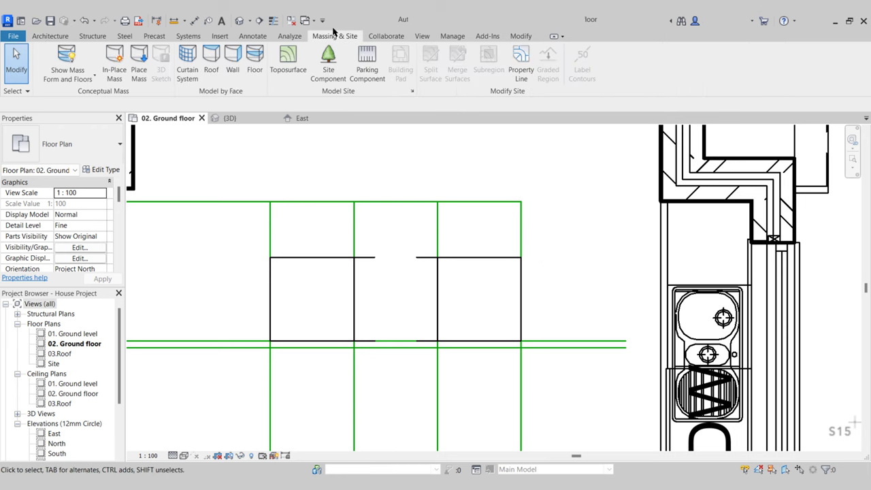
click(116, 73)
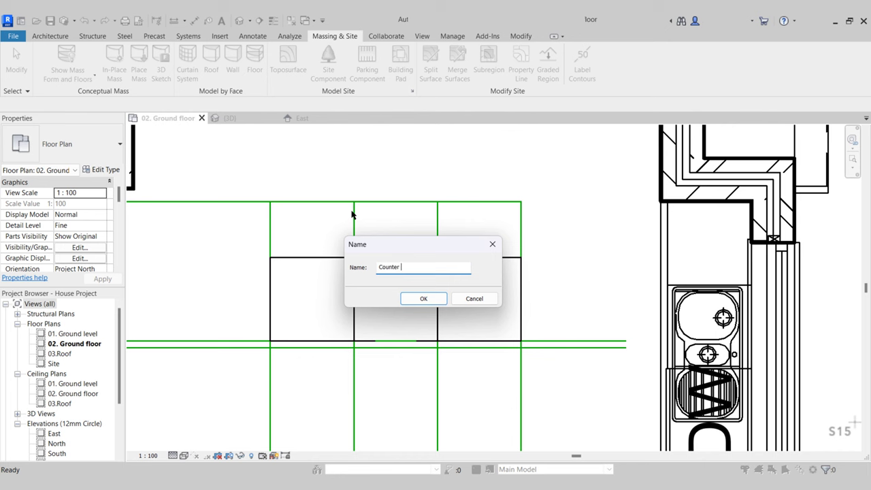
key(Return)
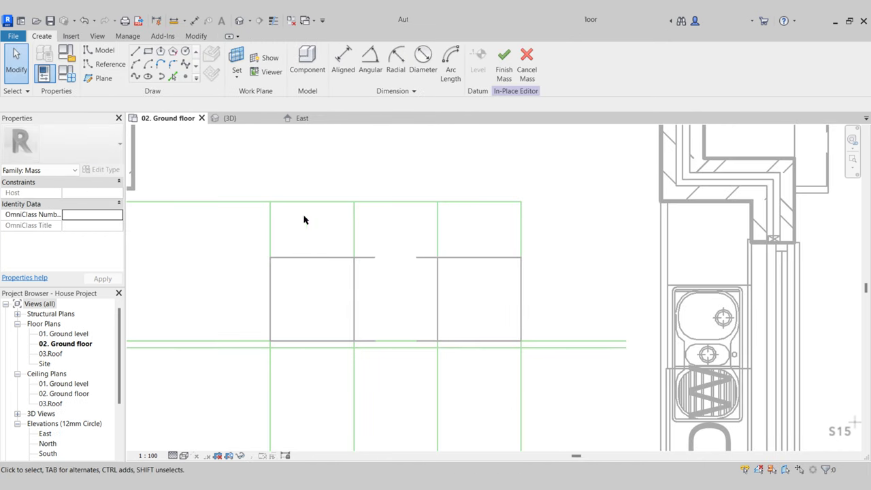
- Sketch a rectangle along the outer model lines enclosing the three cabinets, create a solid form from it and finish the mass
click(148, 53)
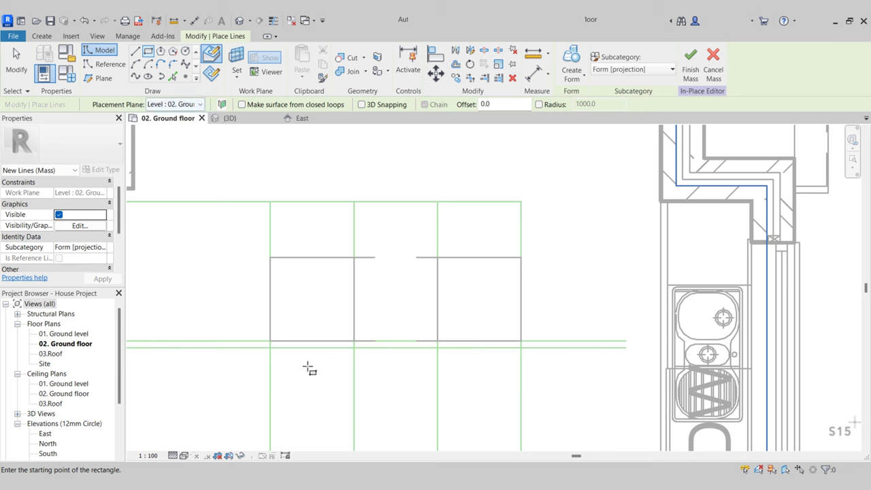
scroll(270, 345, up, 2)
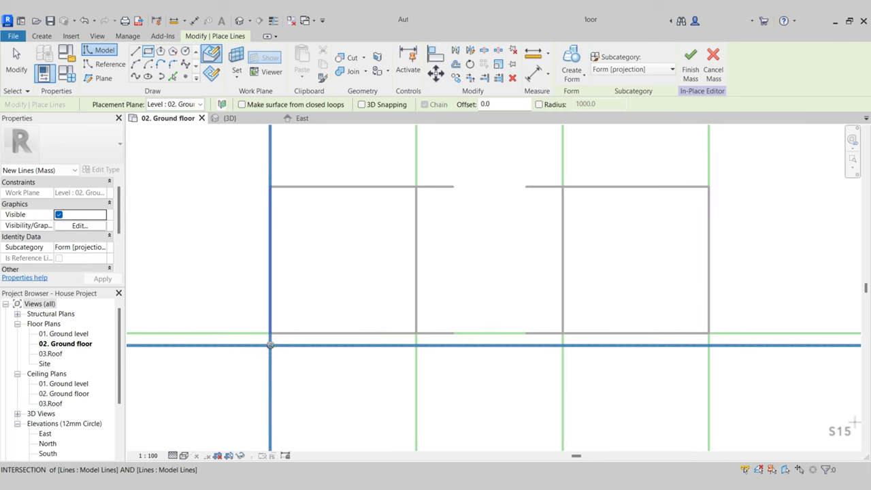
click(270, 345)
scroll(270, 345, down, 3)
click(460, 241)
scroll(461, 245, up, 1)
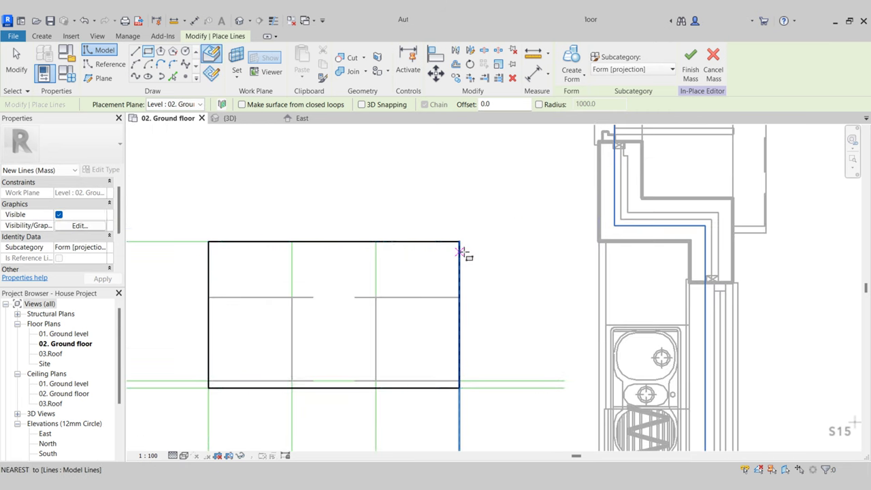
key(Escape)
click(574, 57)
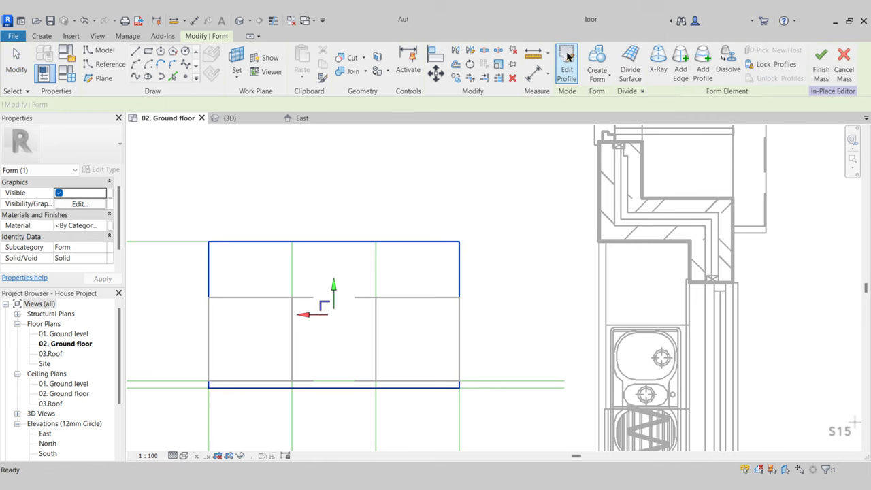
click(820, 68)
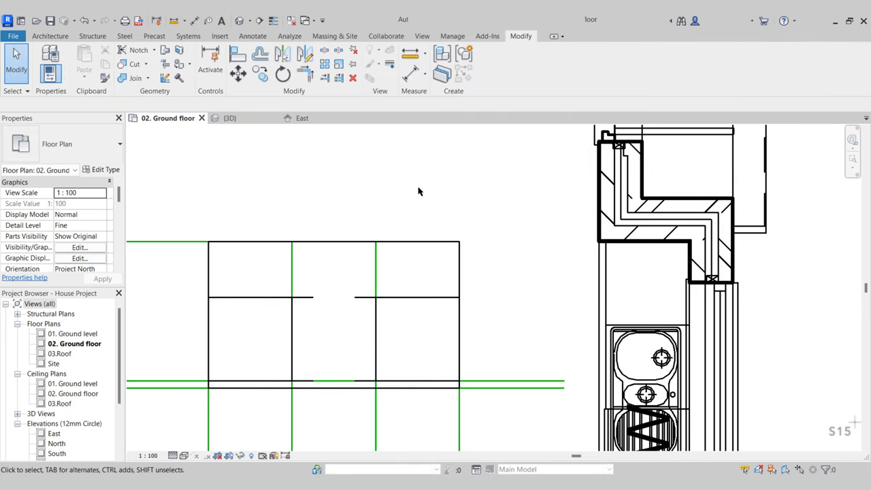
- Delete the leftover horizontal and vertical model lines around the kitchen island
scroll(473, 209, down, 1)
click(493, 340)
key(Delete)
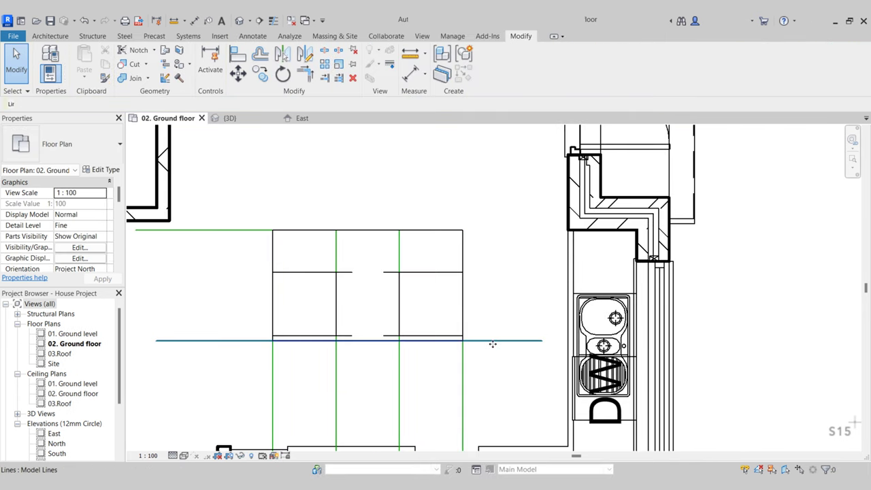
key(Delete)
click(336, 379)
key(Delete)
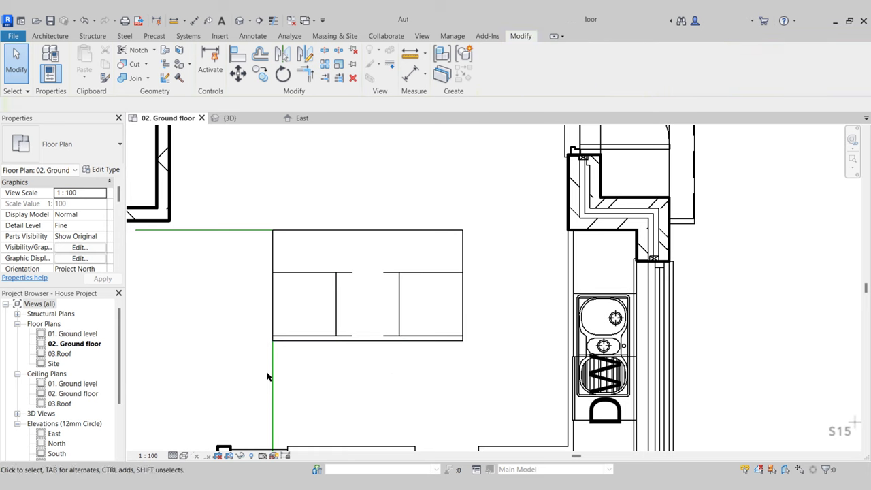
click(240, 231)
key(Delete)
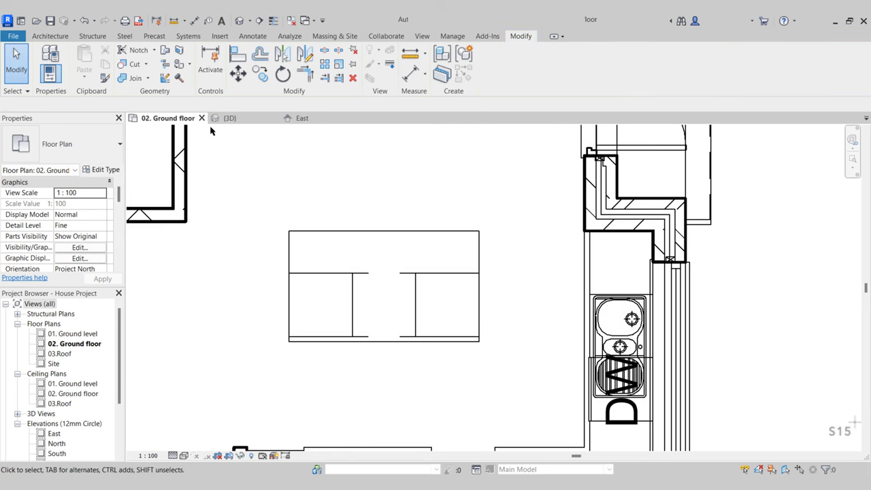
- Place an elevation marker at the cooker-side counter and enable its view direction facing the island
click(421, 36)
click(412, 63)
middle_drag(417, 306, 398, 177)
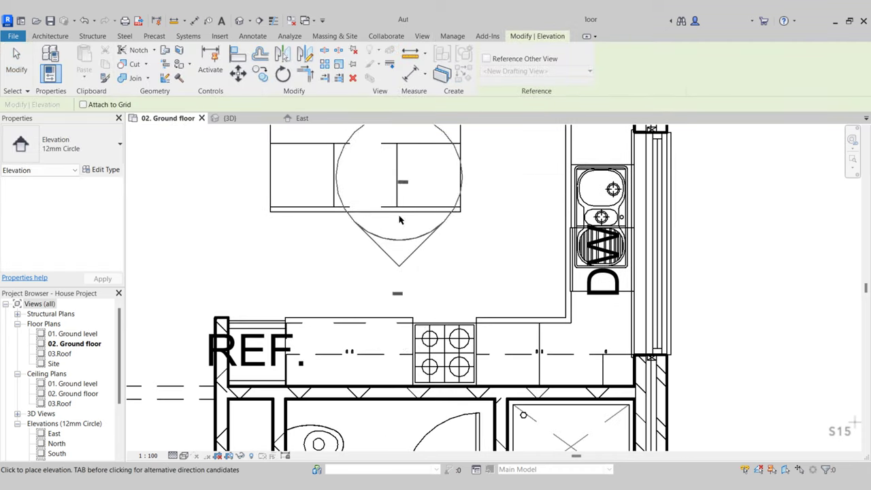
click(359, 334)
key(Escape)
click(357, 276)
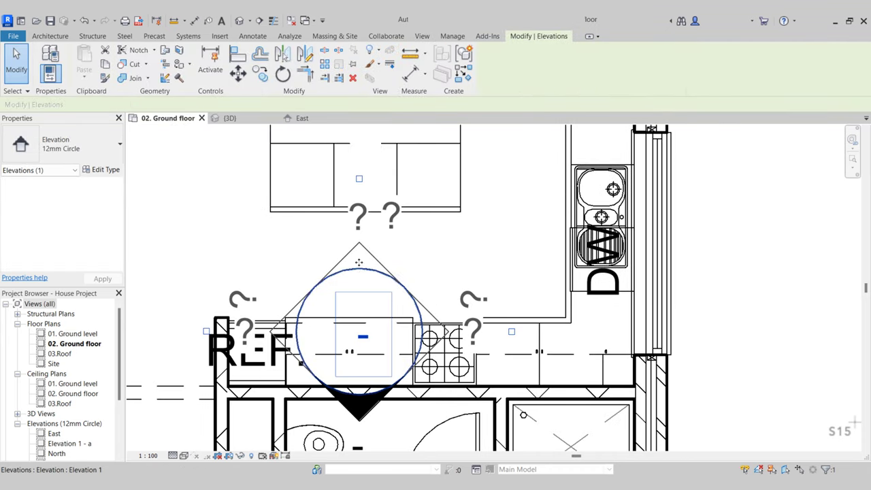
click(358, 179)
key(Escape)
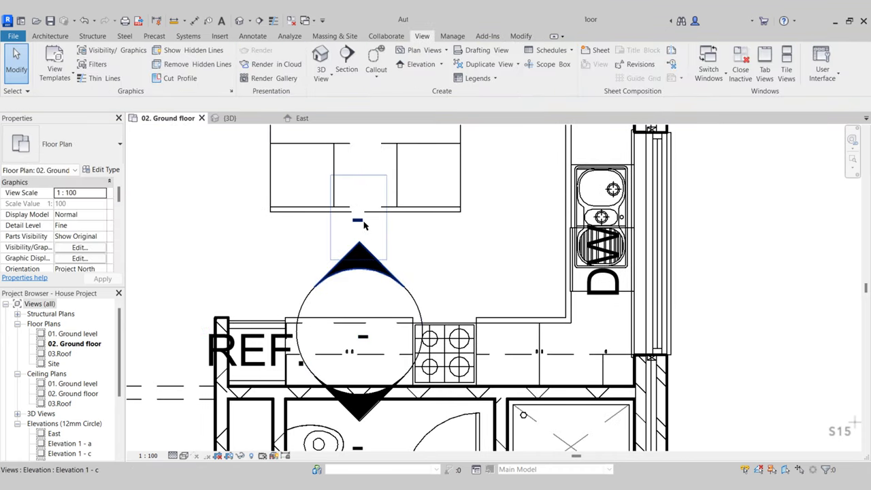
- Open the elevation facing the island and extend its crop region outward beyond the refrigerator side and below the floor
double_click(364, 246)
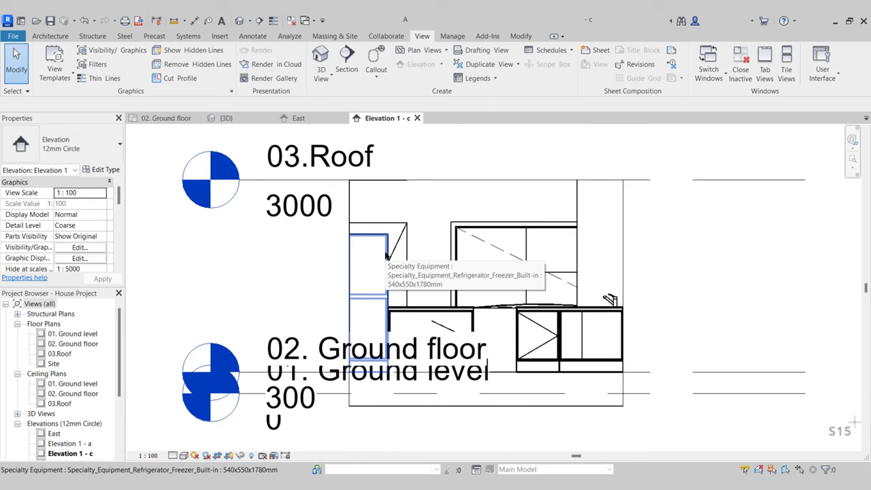
click(358, 272)
drag(358, 279, 312, 279)
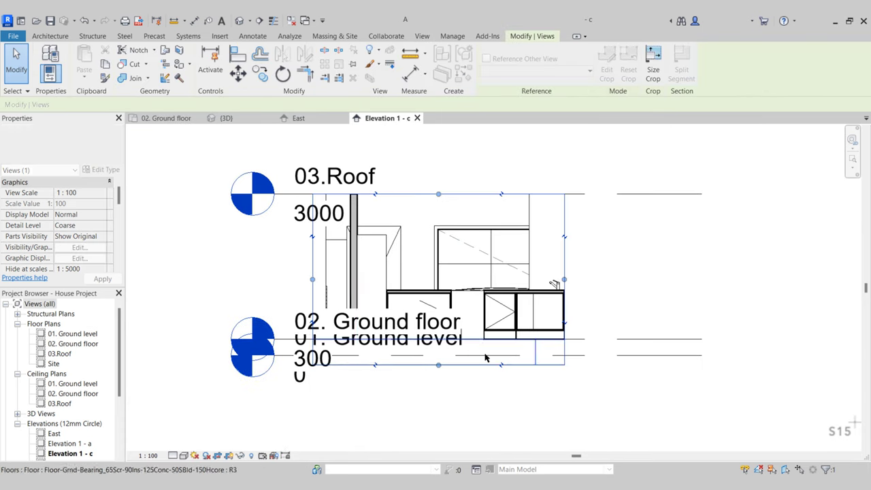
drag(438, 365, 438, 390)
- Pull the level heads sideways away from the cropped elevation so their labels clear the kitchen drawing
click(616, 339)
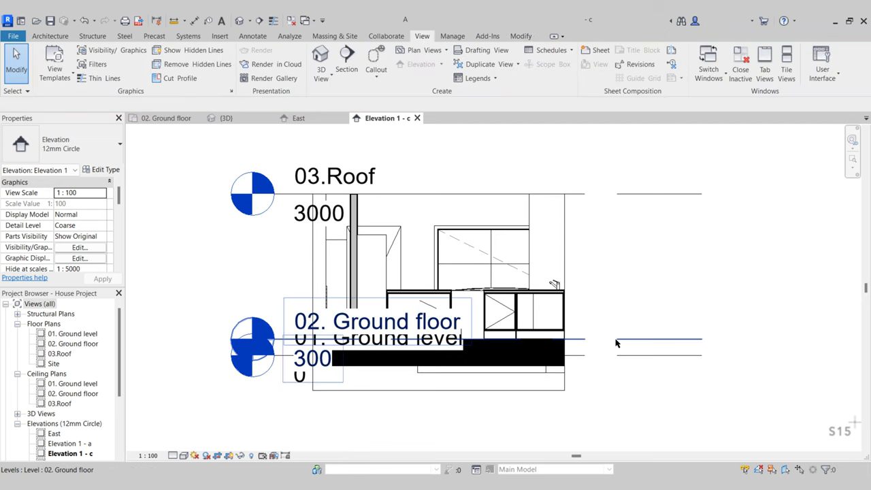
drag(274, 339, 145, 345)
scroll(198, 330, down, 1)
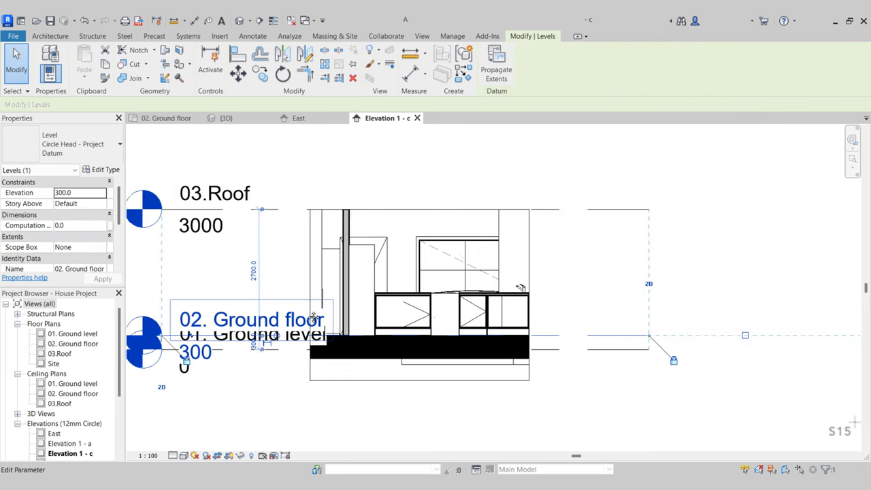
middle_drag(198, 330, 452, 330)
click(340, 338)
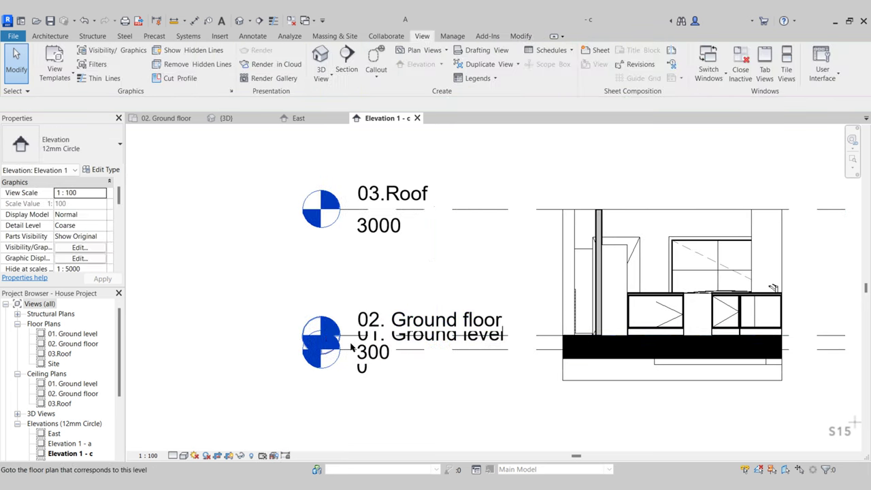
- In the ground floor plan, move the elevation's view line between the island and the cooker counter, and shorten its depth to just beyond the island
scroll(716, 324, up, 3)
middle_drag(716, 324, 624, 365)
scroll(624, 366, down, 1)
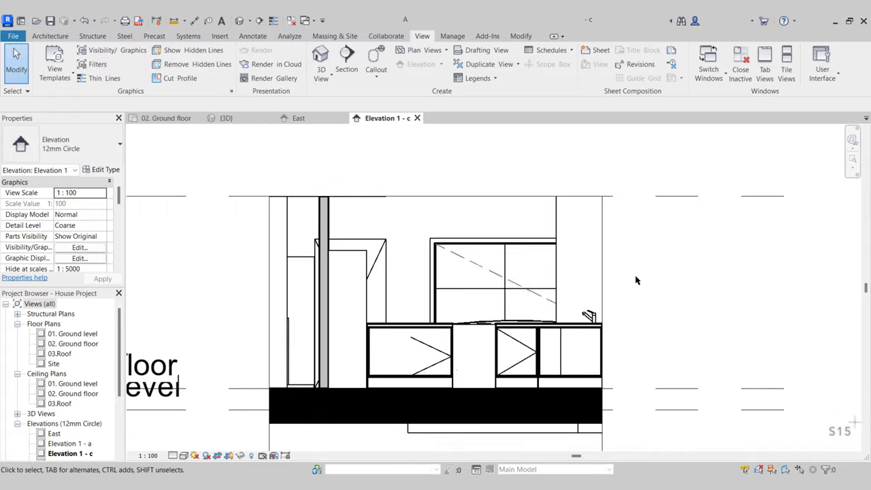
click(168, 119)
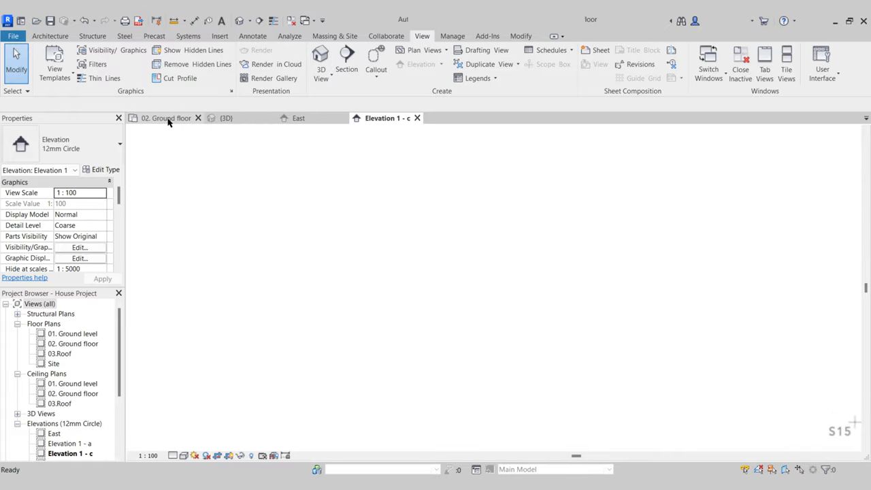
click(381, 311)
scroll(381, 311, down, 1)
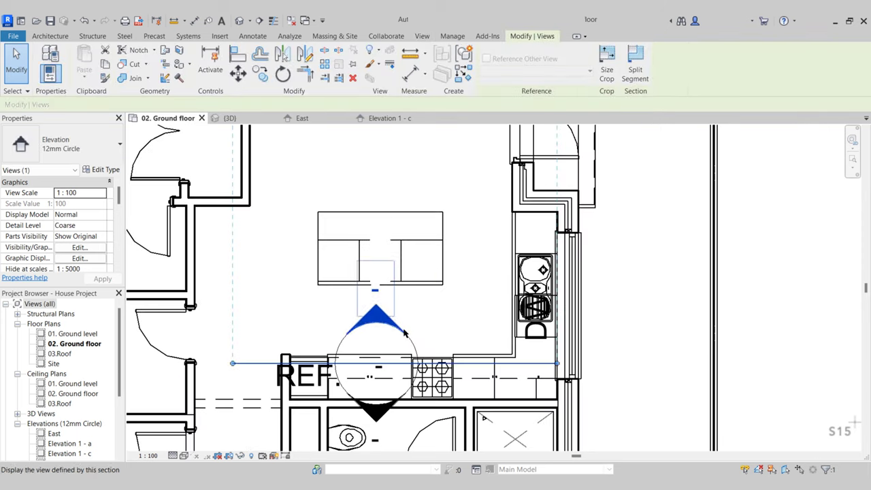
drag(438, 363, 430, 342)
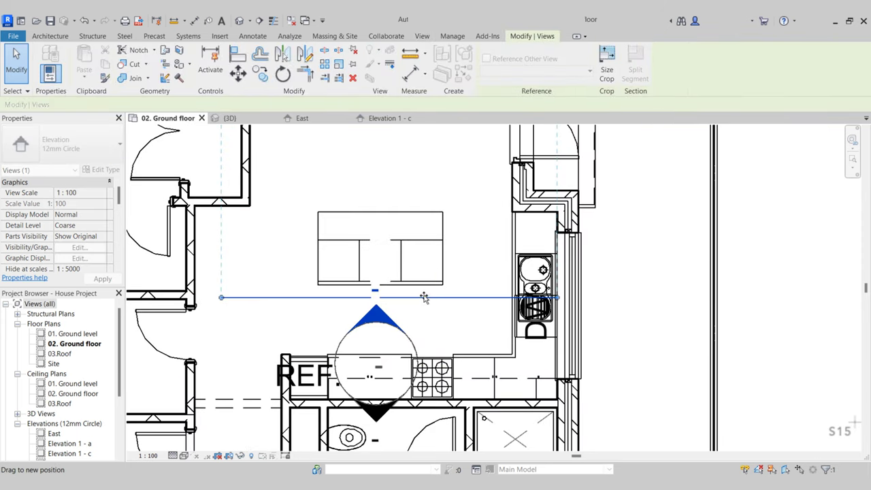
scroll(413, 369, down, 5)
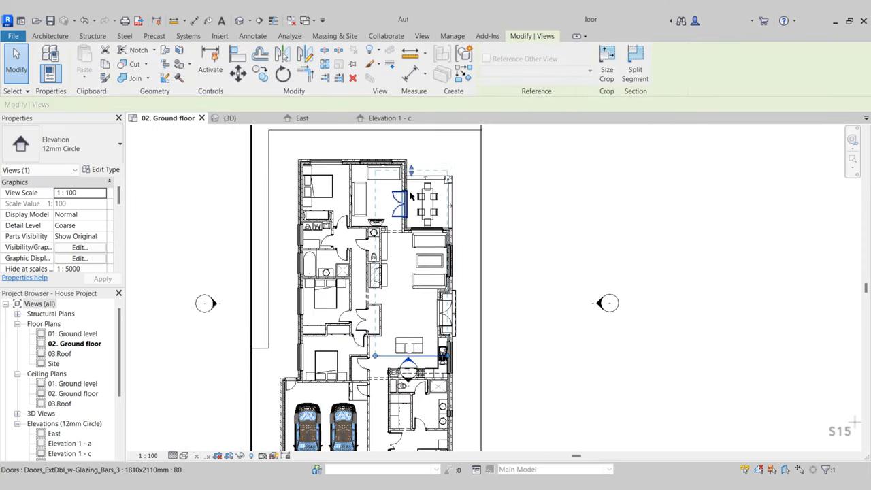
drag(412, 175, 418, 273)
scroll(422, 332, up, 5)
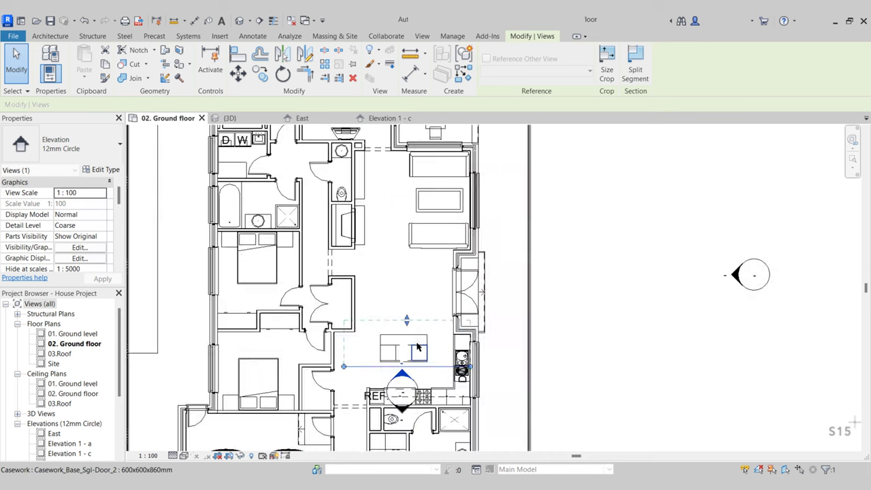
key(Escape)
- In the elevation facing the island, copy the 02. Ground floor level 860 mm upward
click(388, 118)
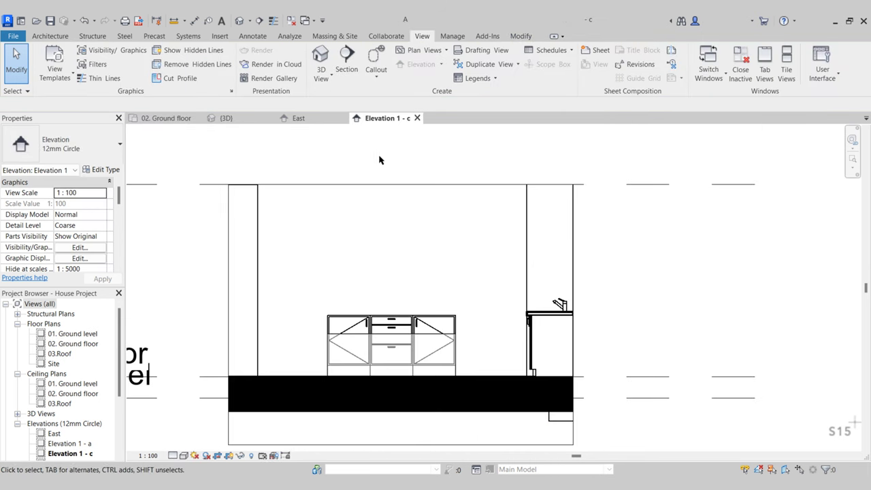
scroll(381, 323, up, 5)
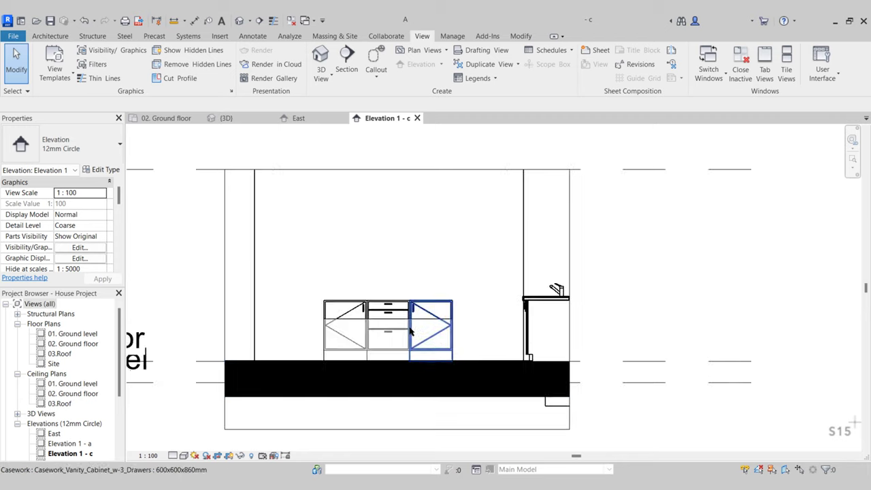
middle_drag(383, 253, 414, 271)
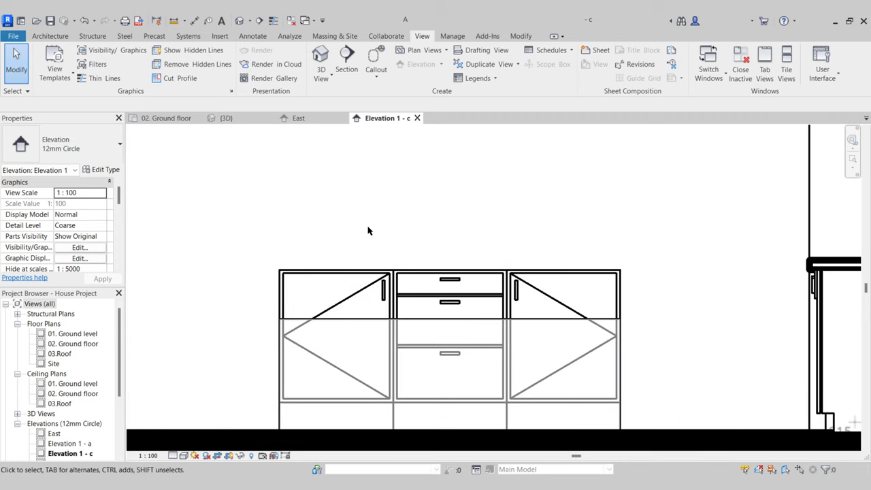
scroll(371, 227, down, 3)
click(753, 352)
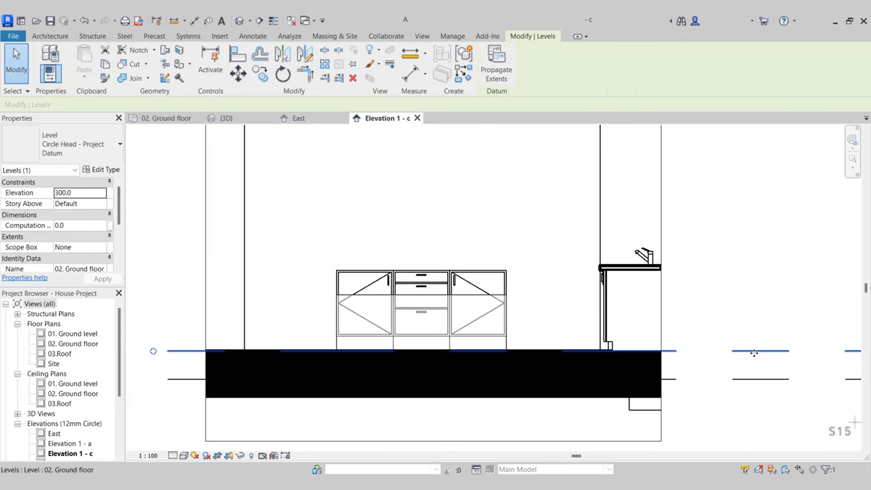
click(259, 73)
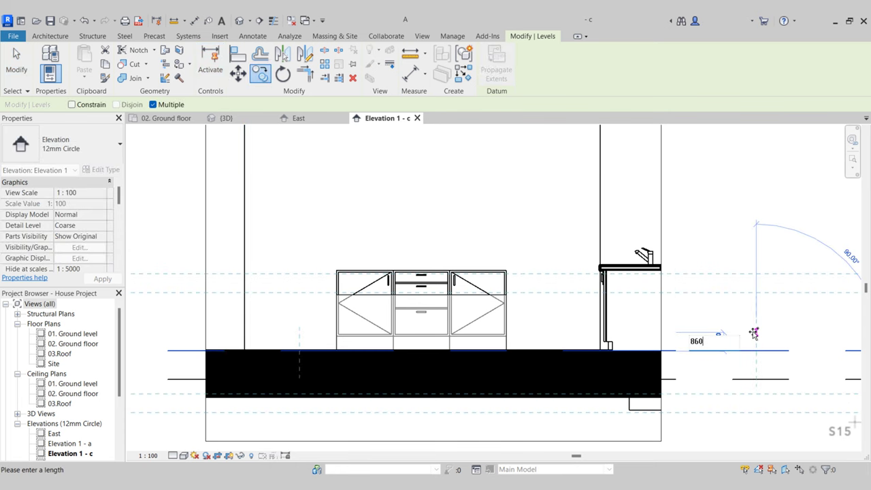
key(Return)
key(Escape)
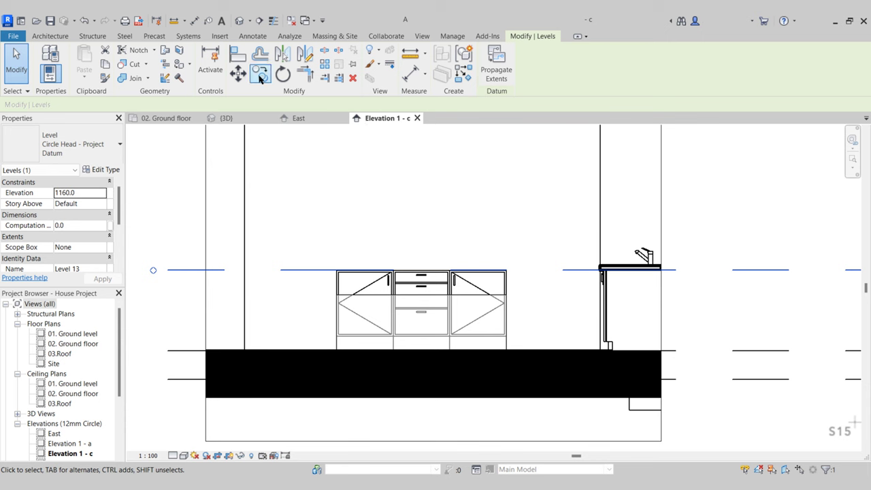
- Copy the new cabinet-height level 50 mm upward to mark the top of the countertop
click(259, 75)
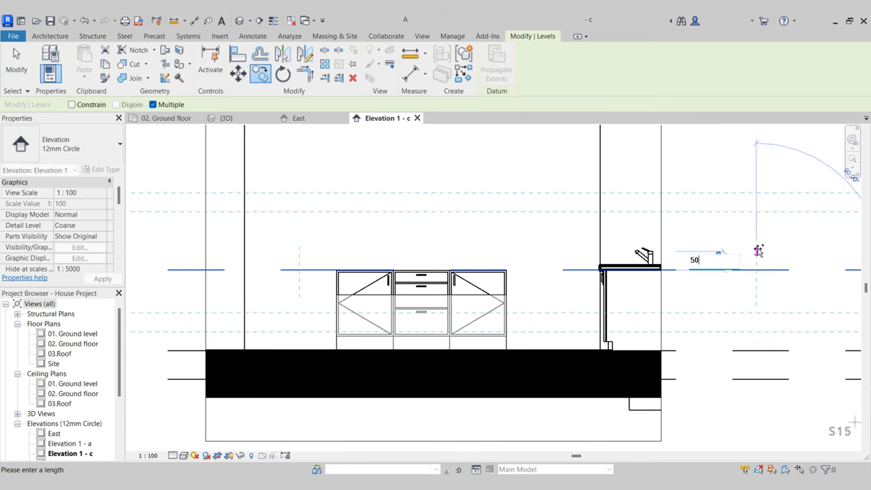
text(50)
key(Return)
key(Escape)
key(Escape)
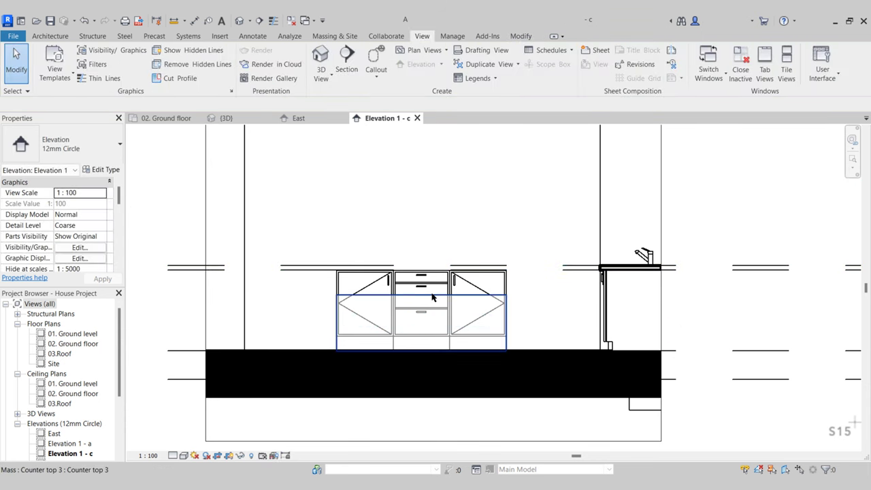
- Stretch the island's countertop mass so its top and base align with the two new levels above the cabinets
click(431, 298)
scroll(432, 297, up, 3)
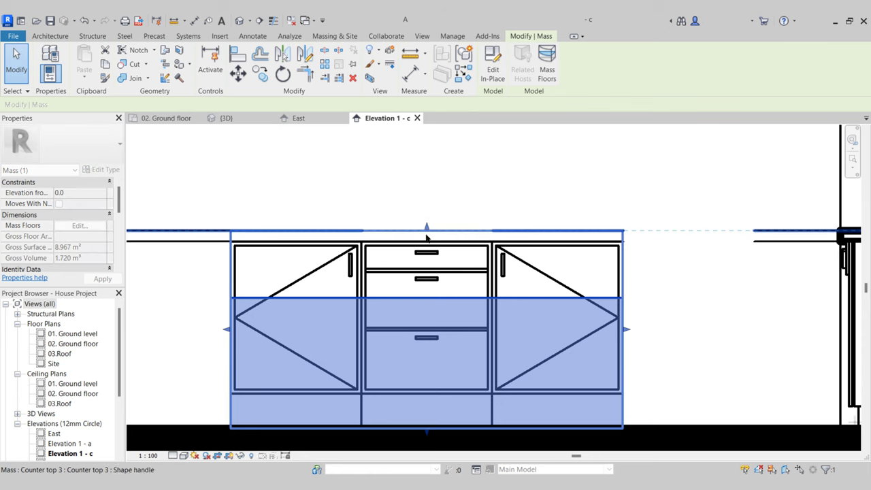
drag(426, 432, 428, 241)
scroll(346, 283, down, 3)
key(Escape)
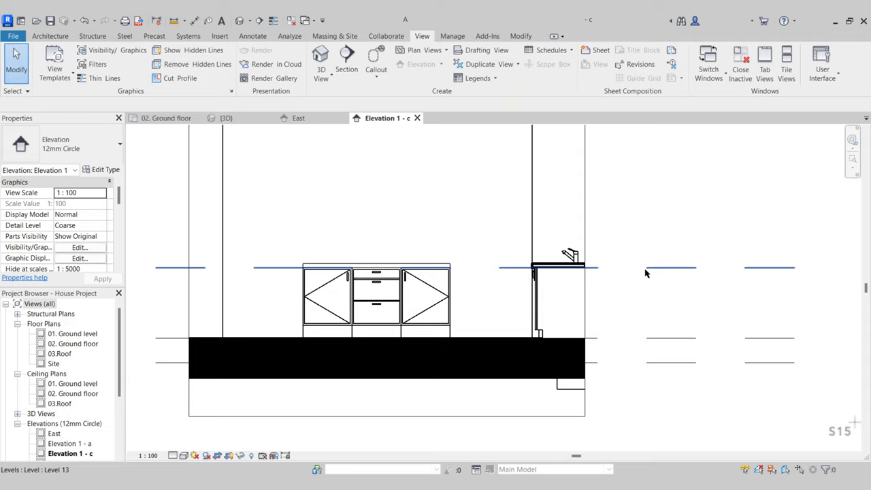
- In the 3D view, create a Counter top basic roof by face on the top face of the island's mass
click(235, 118)
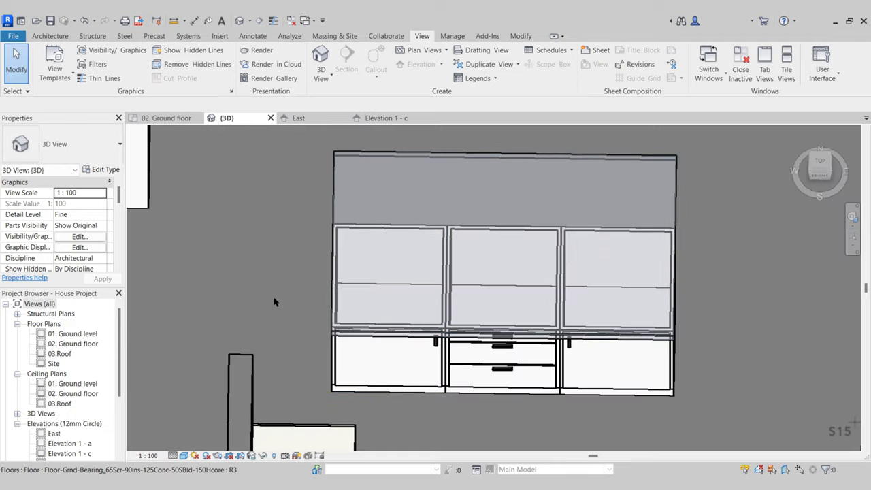
shift+middle_drag(274, 302, 165, 132)
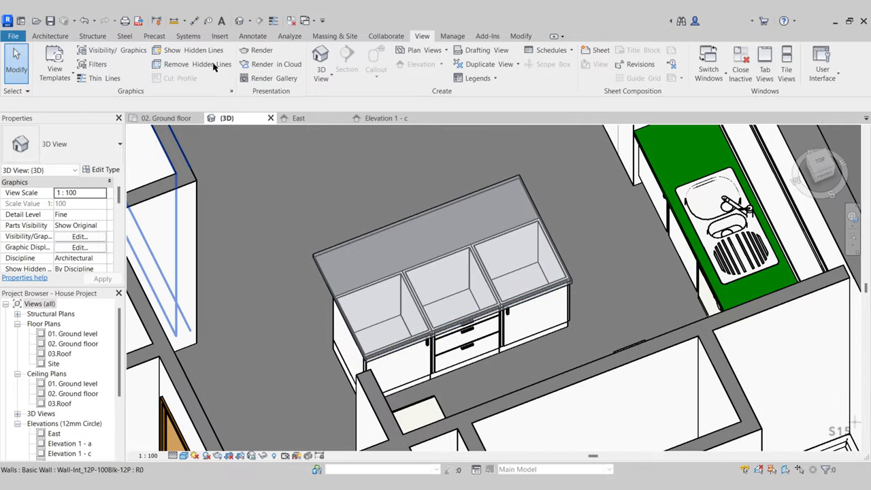
click(337, 36)
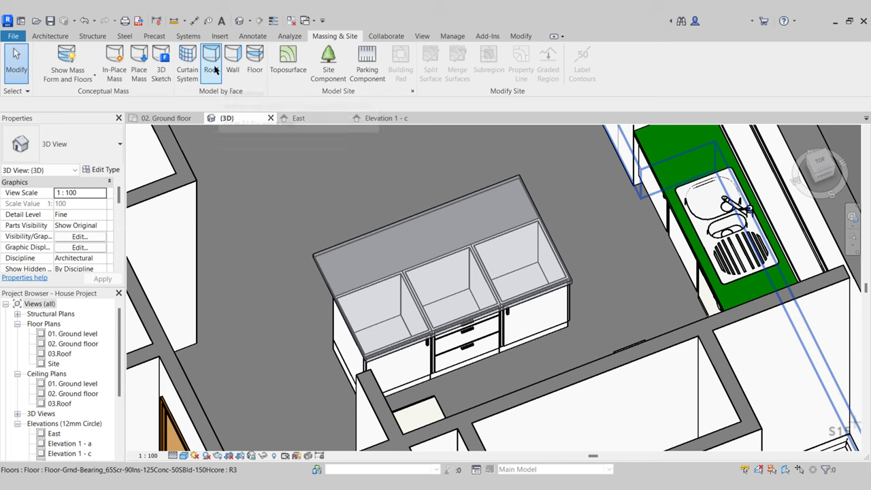
click(211, 68)
click(494, 74)
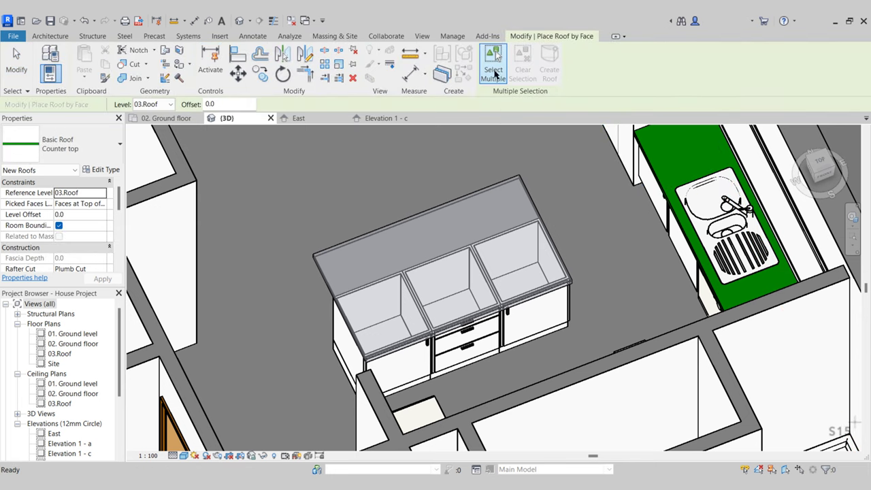
click(426, 235)
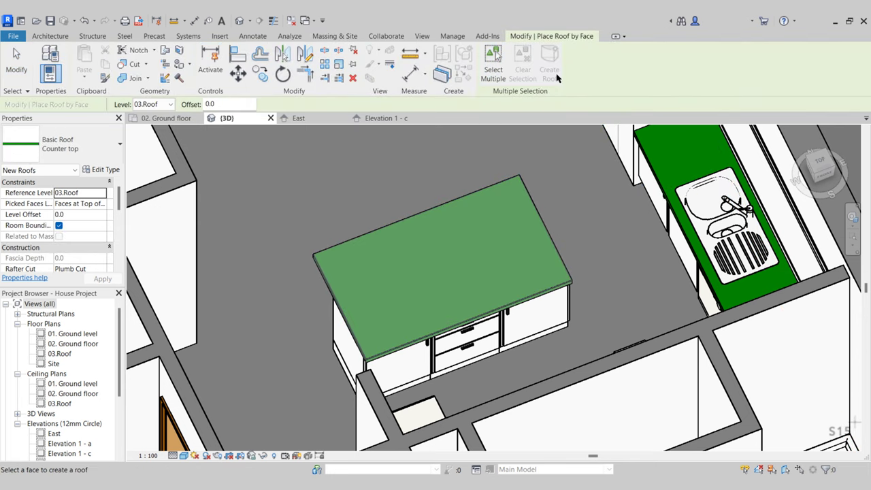
key(Escape)
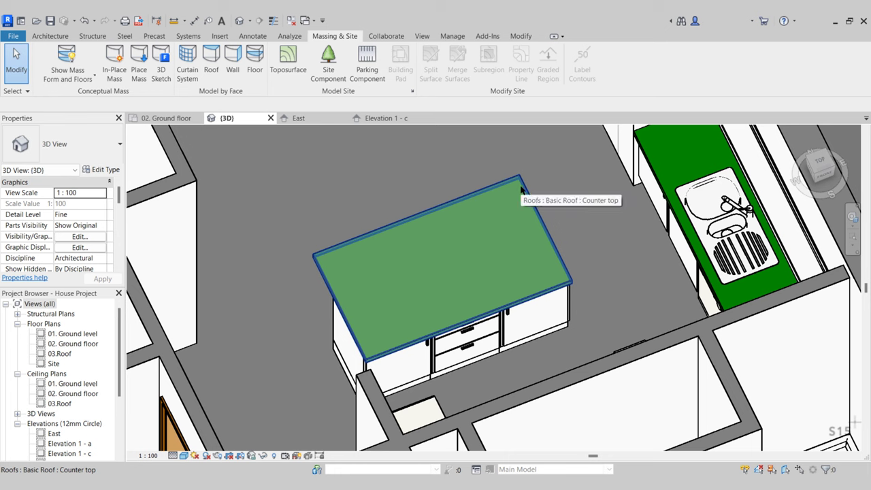
- Delete the island's Counter top 3 mass, keeping the roof-based countertop
click(520, 190)
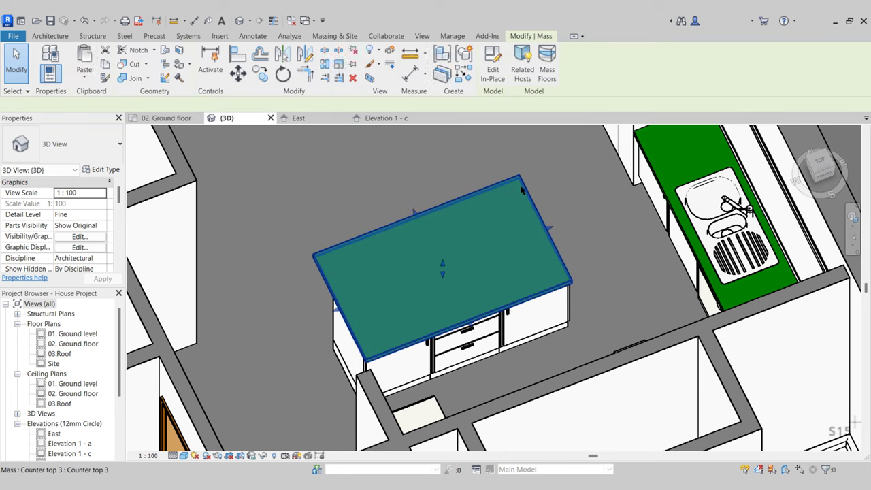
key(Escape)
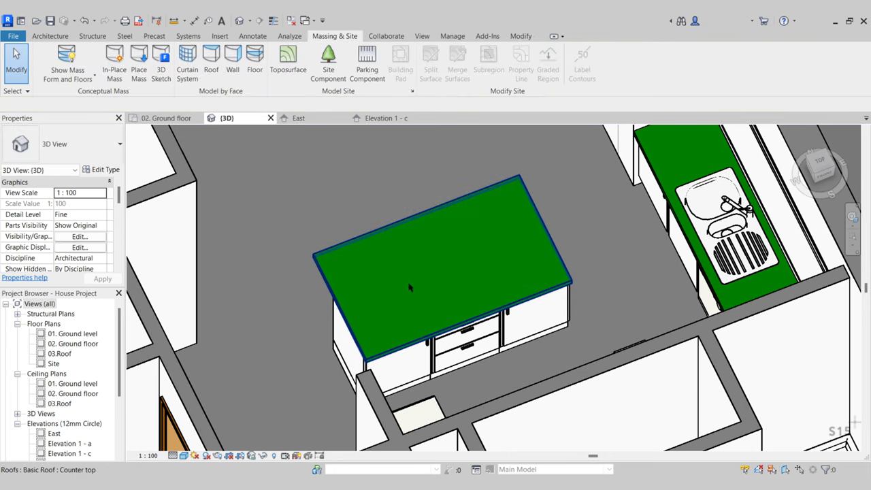
shift+middle_drag(409, 287, 434, 252)
middle_drag(469, 281, 443, 291)
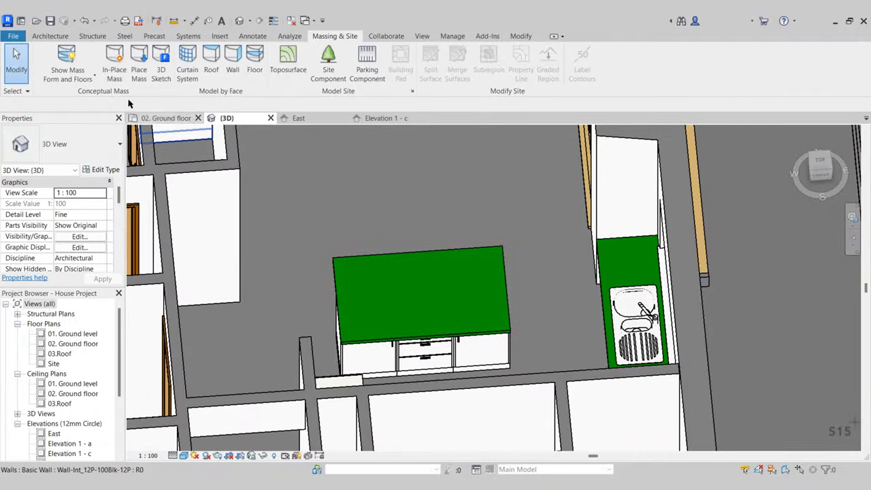
- In the ground floor plan, load the Furniture_Stool_Bar family from the UK library's Furniture Seating folder
click(167, 118)
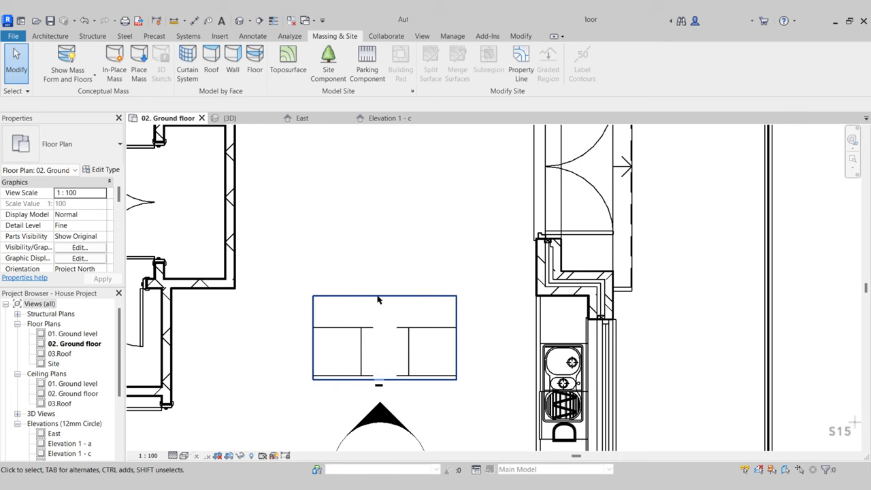
scroll(379, 300, up, 2)
click(51, 36)
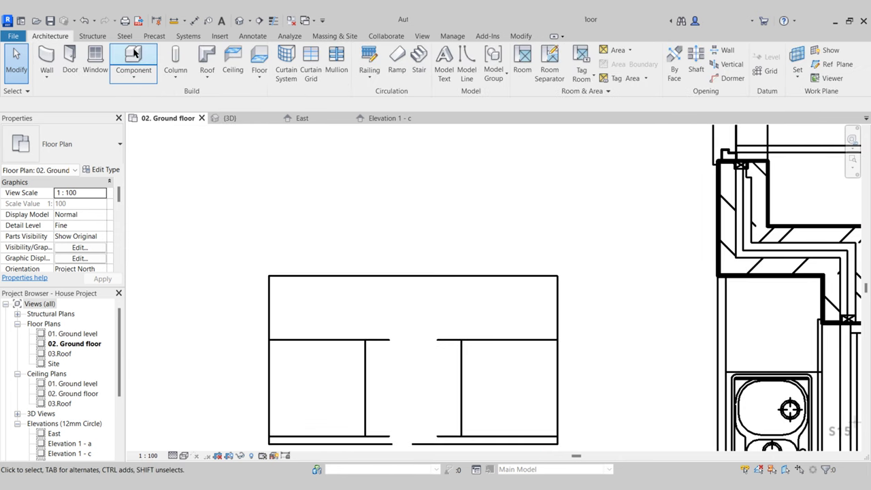
click(134, 56)
click(489, 68)
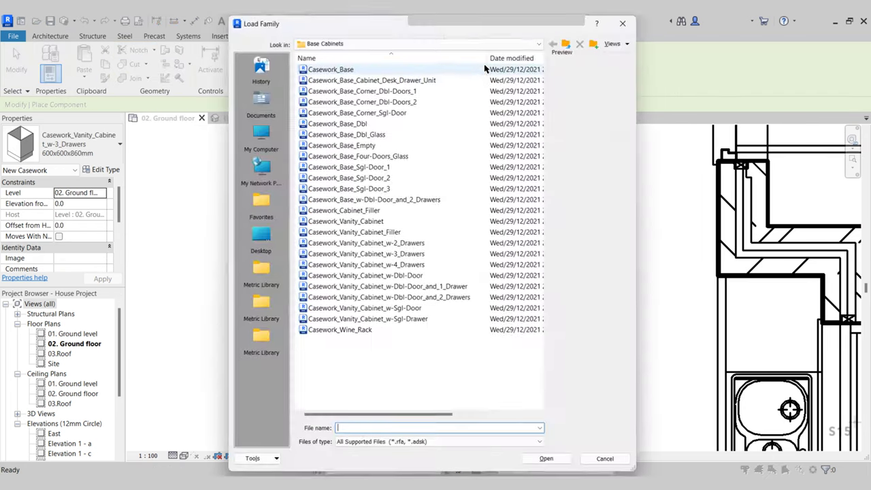
click(566, 44)
click(566, 43)
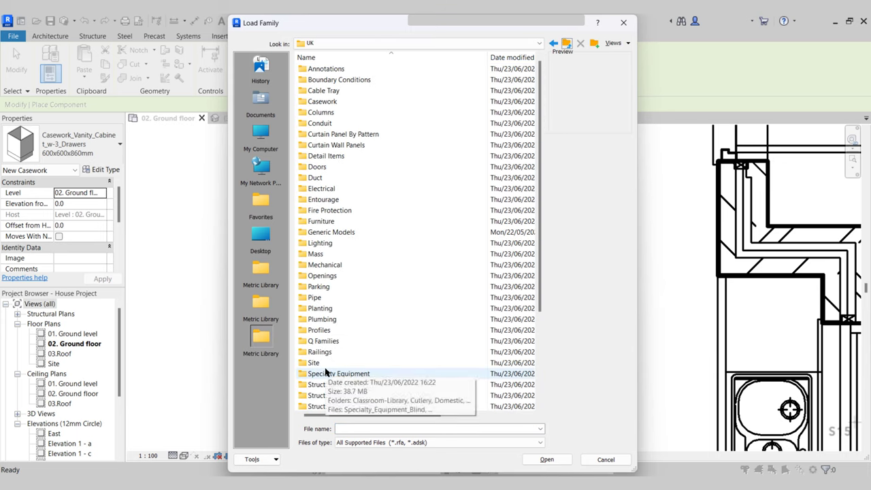
double_click(325, 222)
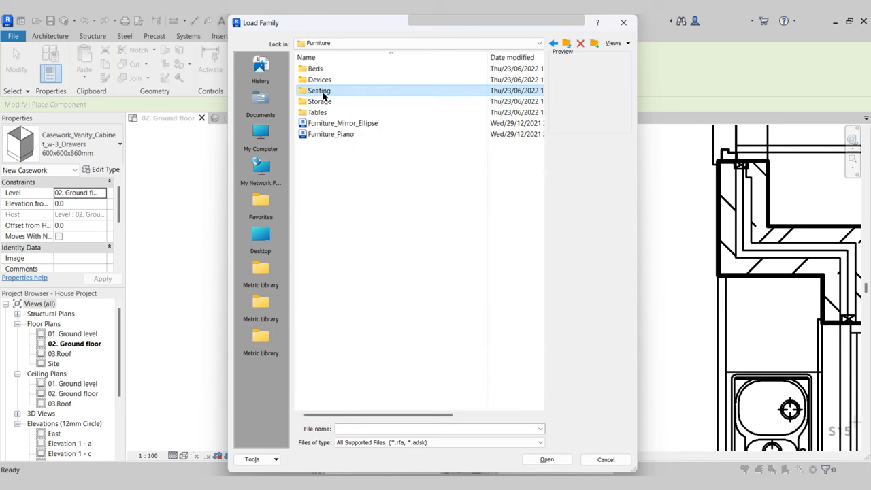
double_click(323, 91)
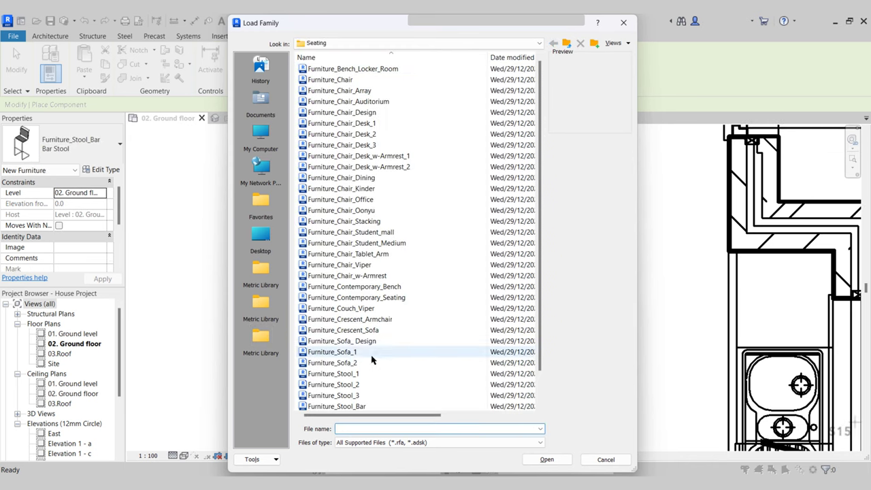
- Preview the stool families in the Seating folder and load Furniture_Stool_Lab for placement
scroll(369, 358, down, 1)
click(368, 342)
click(365, 352)
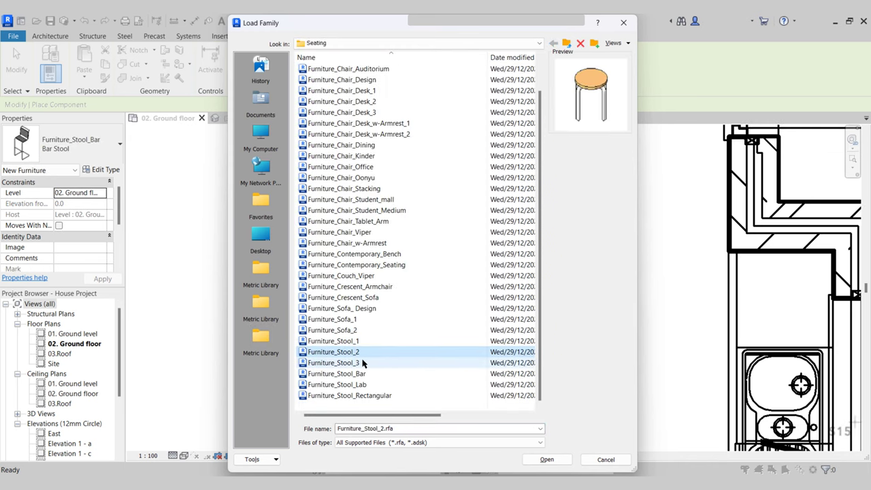
click(365, 363)
click(363, 374)
click(364, 385)
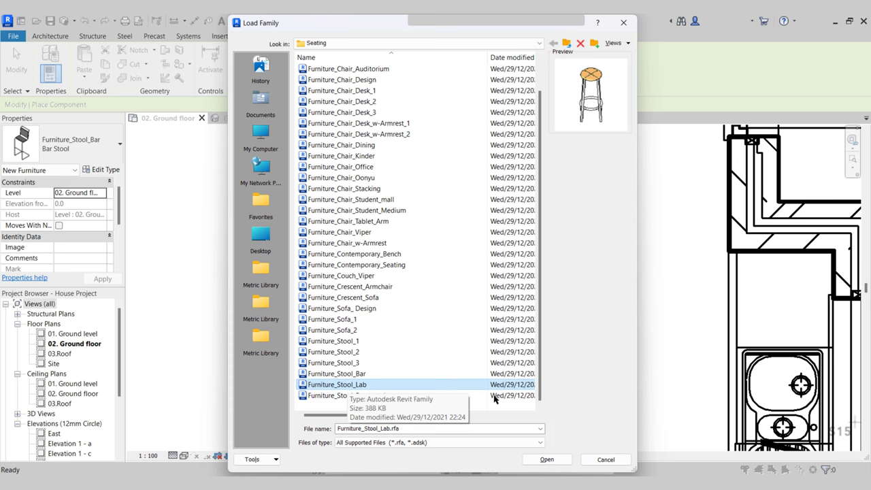
click(547, 460)
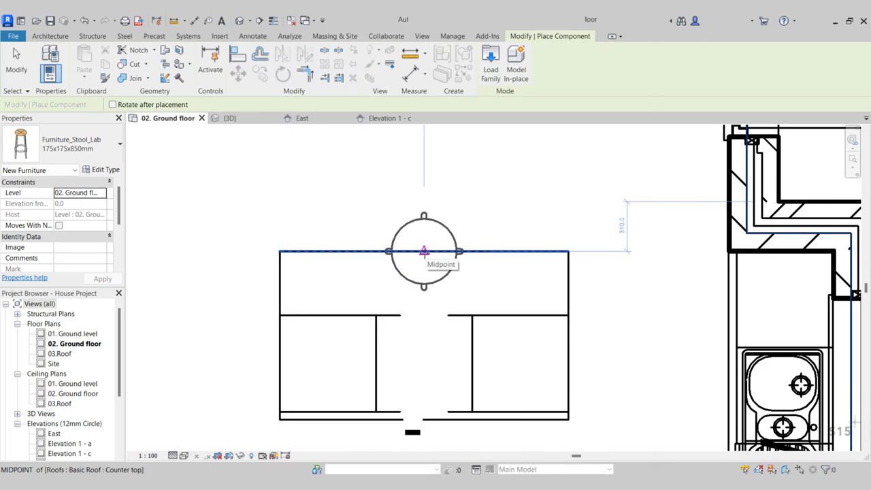
- Place a lab stool at the midpoint of the island countertop's overhanging edge and copy it to both sides, aligned with the outer cabinets
click(424, 252)
key(Escape)
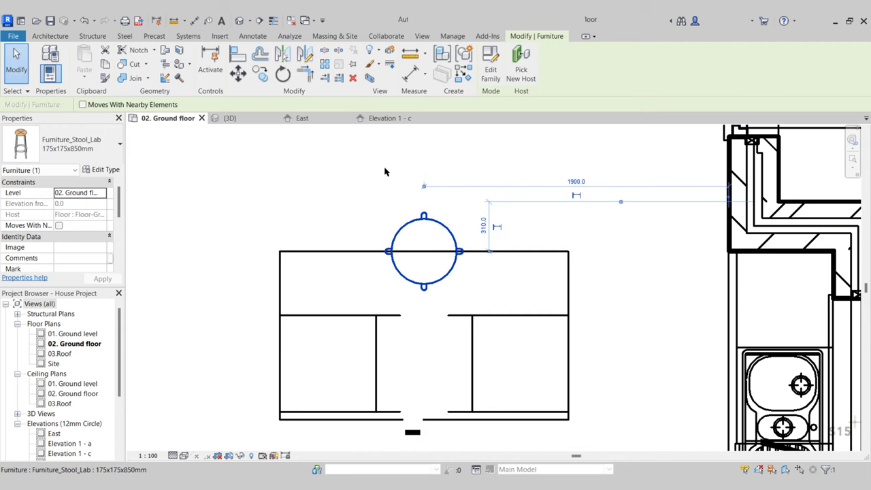
click(261, 74)
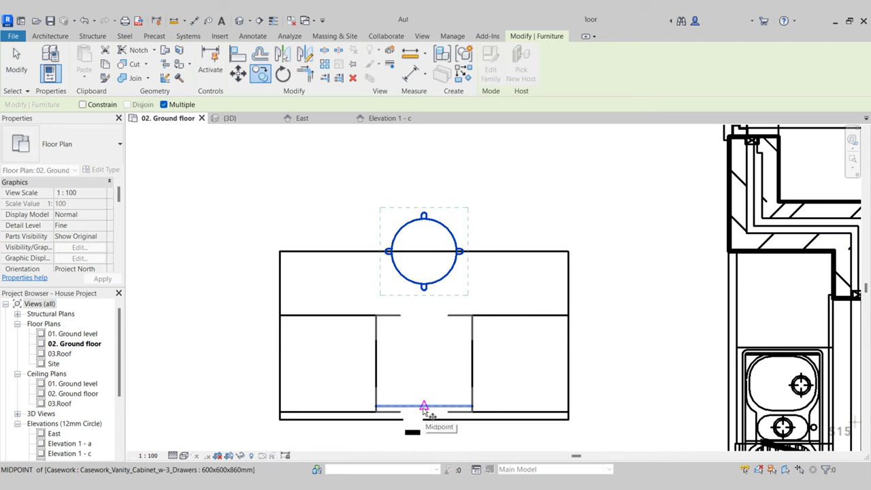
click(423, 413)
click(327, 416)
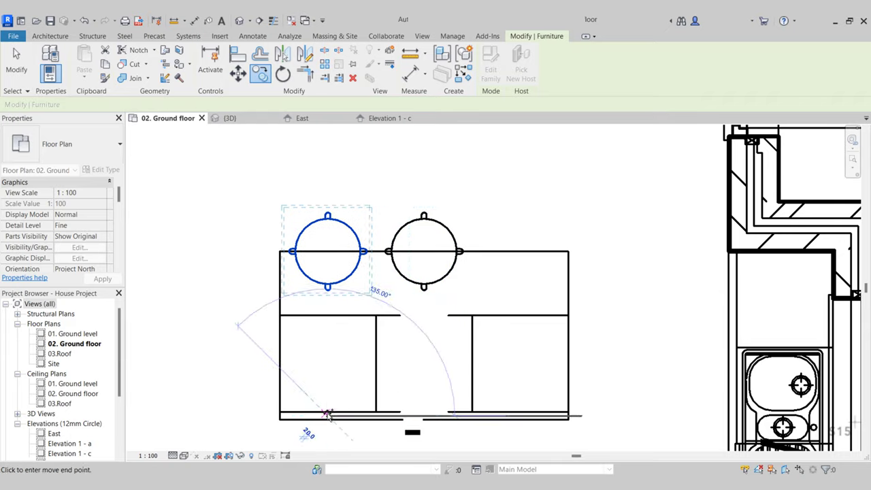
click(522, 412)
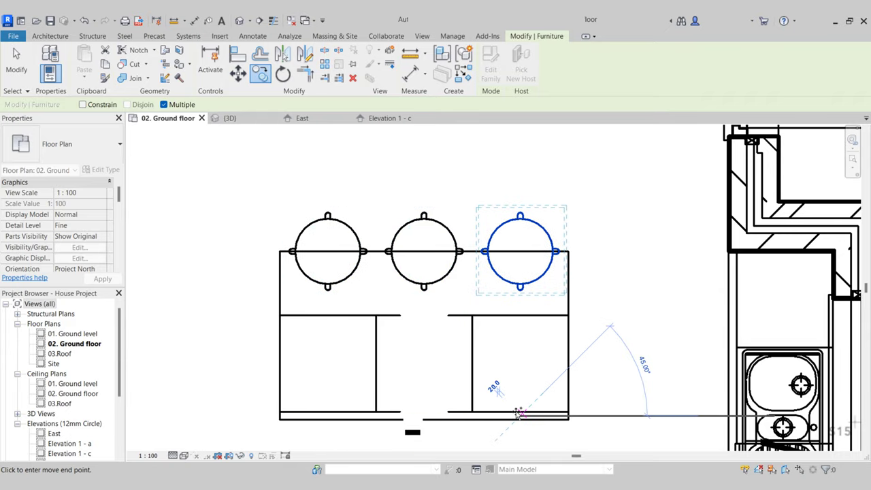
key(Escape)
key(Escape)
- Examine the kitchen island, its countertop and the stools in the 3D view
click(248, 121)
scroll(401, 293, down, 1)
shift+middle_drag(466, 344, 517, 366)
scroll(408, 311, down, 2)
scroll(439, 330, up, 3)
scroll(535, 301, up, 2)
scroll(507, 322, down, 2)
scroll(529, 327, up, 1)
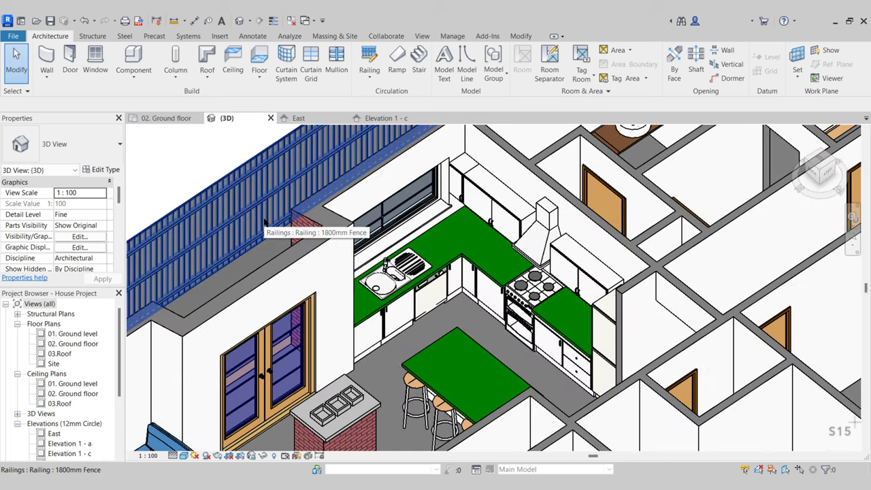